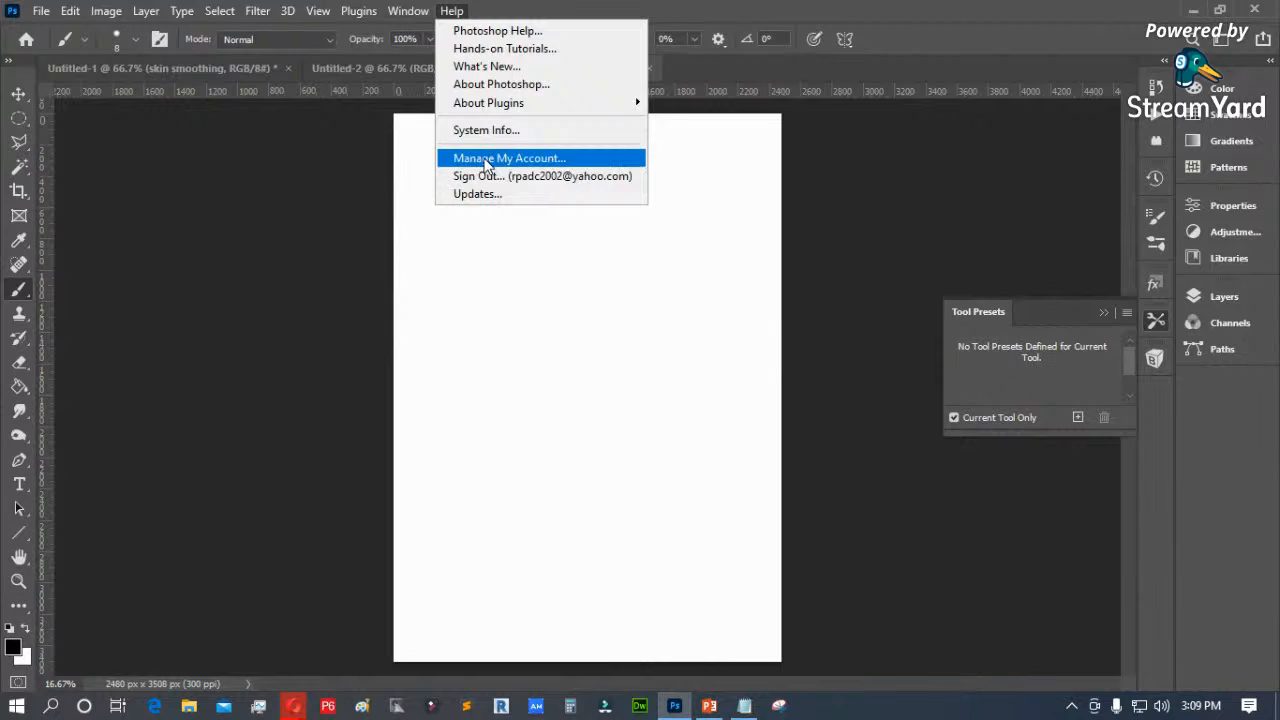
Step: Check the Photoshop release information and dismiss the about screen
left_click(516, 90)
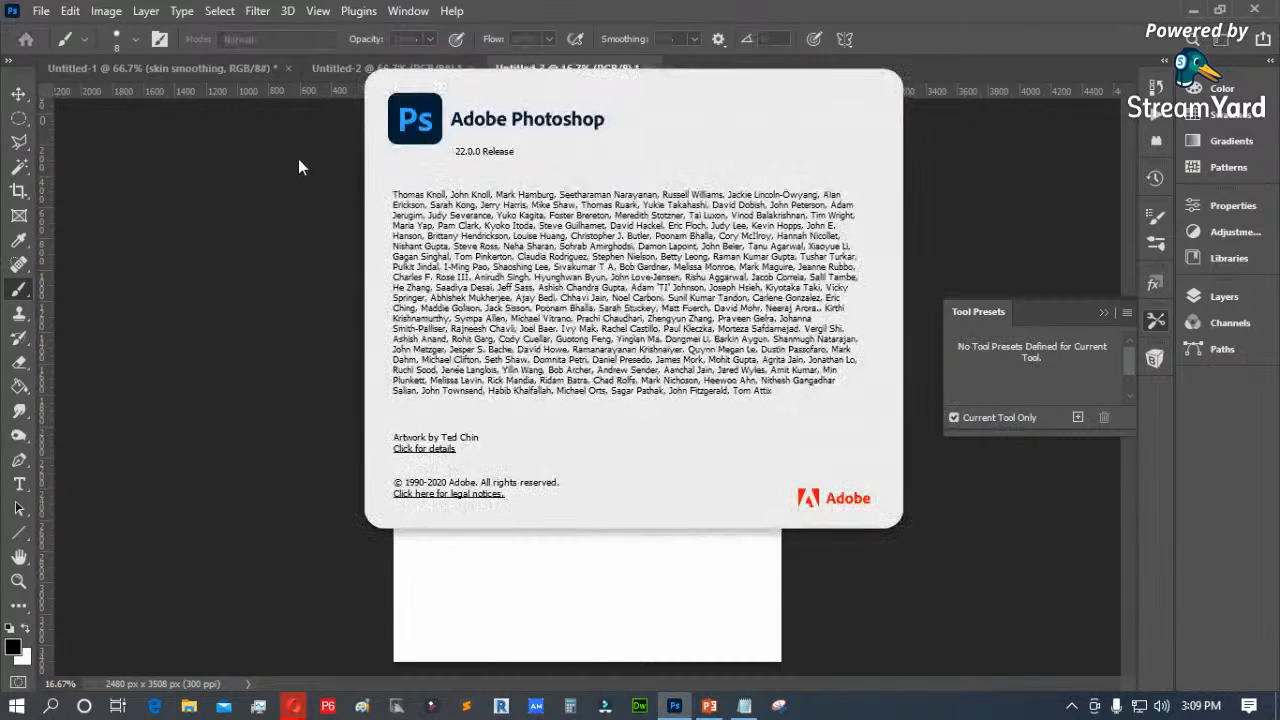
left_click(466, 150)
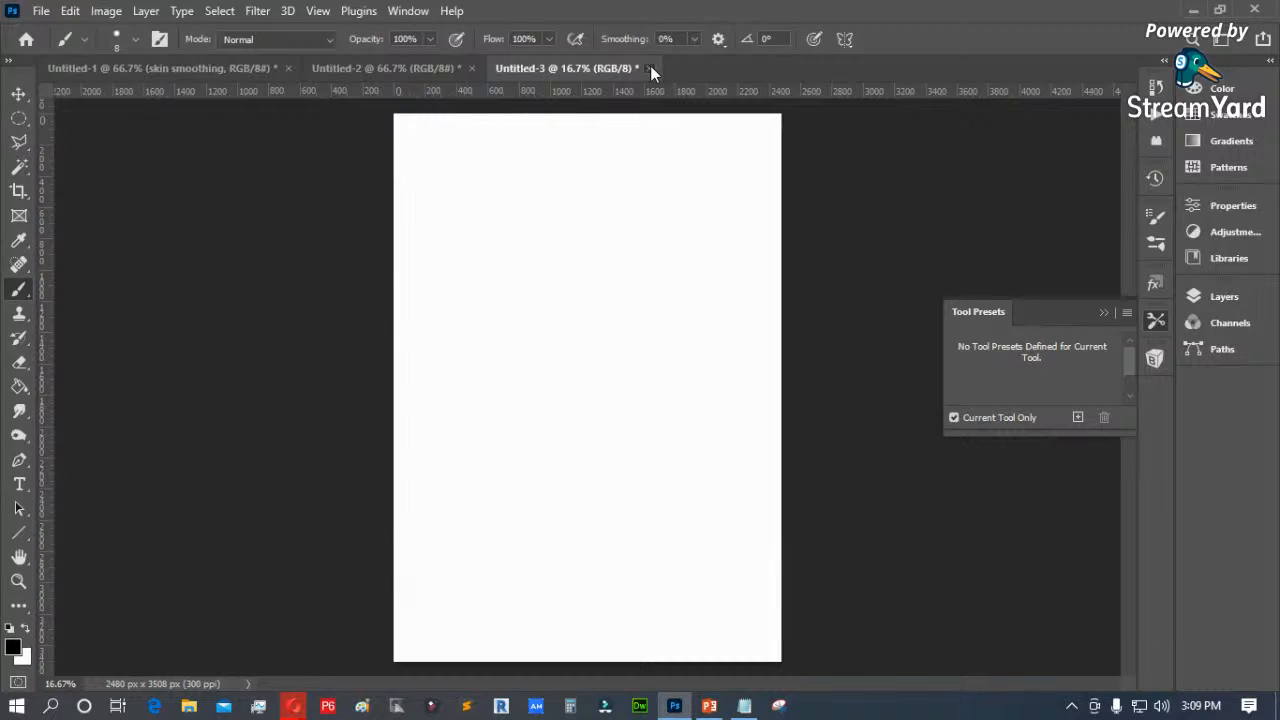
Step: Save the Filter Categories document on the computer as a JPEG named "features 1" in the photoshop new folder
left_click(377, 66)
left_click(41, 12)
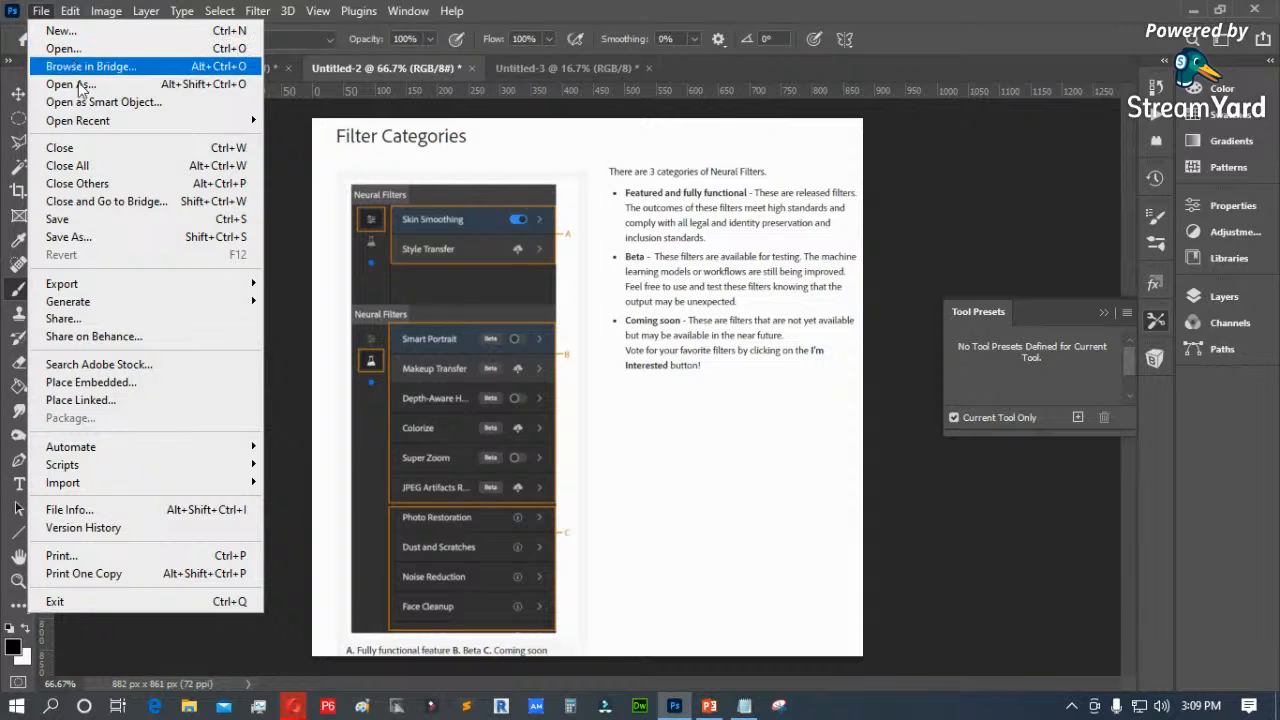
left_click(99, 240)
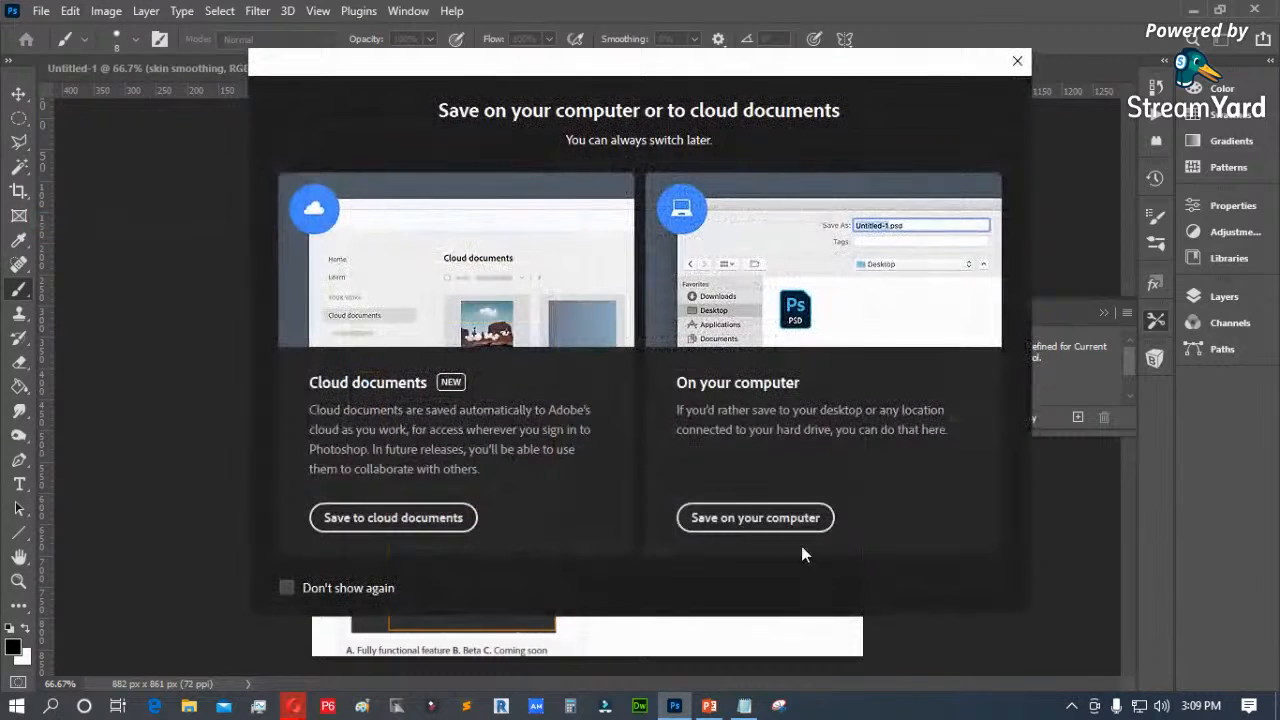
left_click(788, 527)
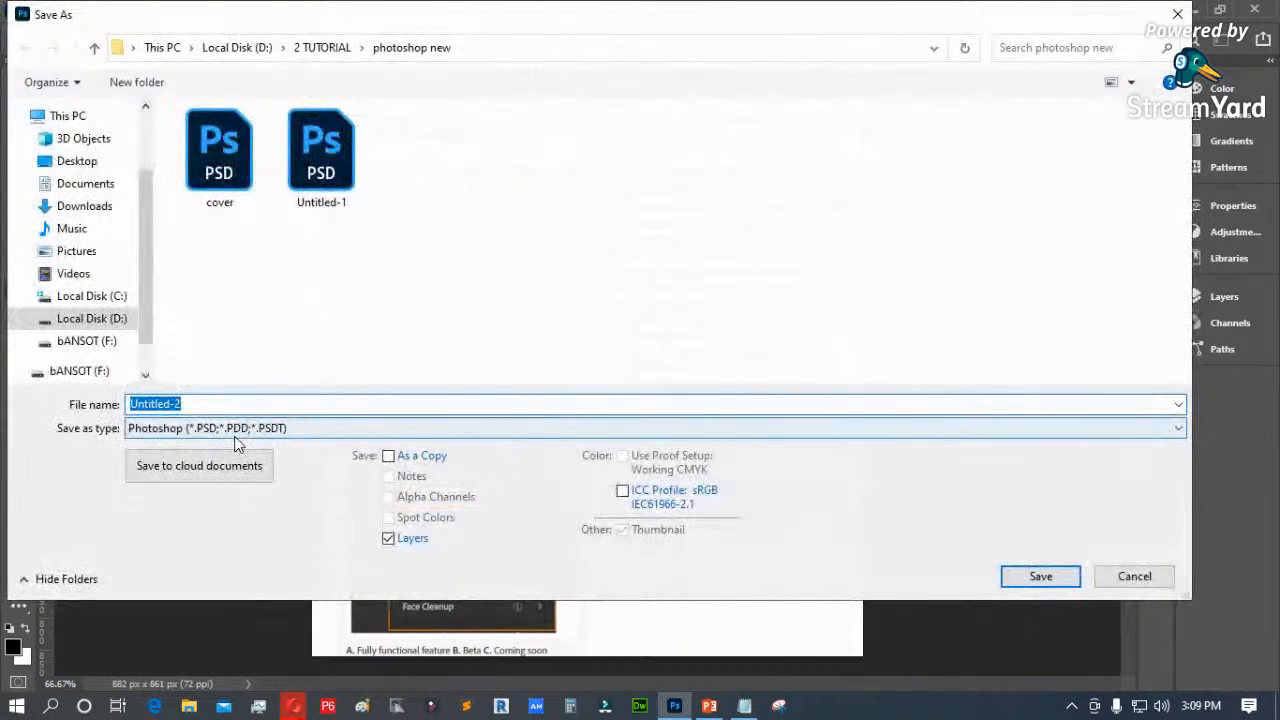
type("features")
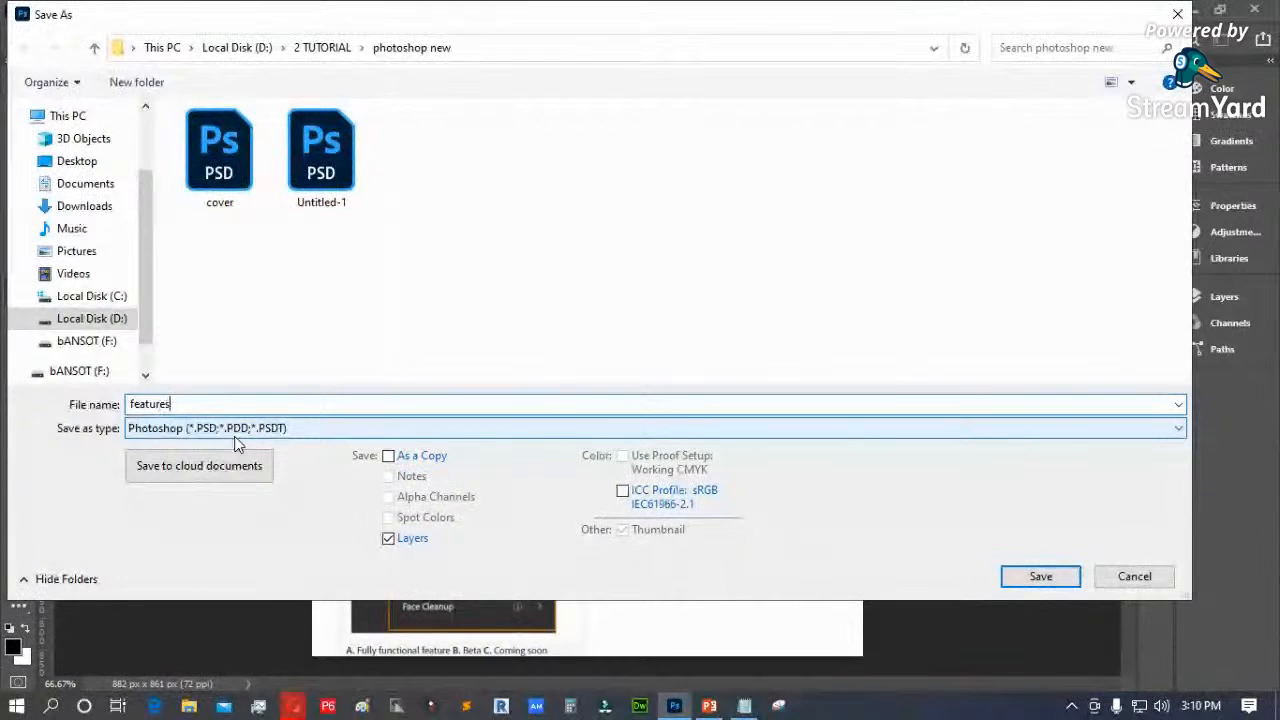
left_click(295, 435)
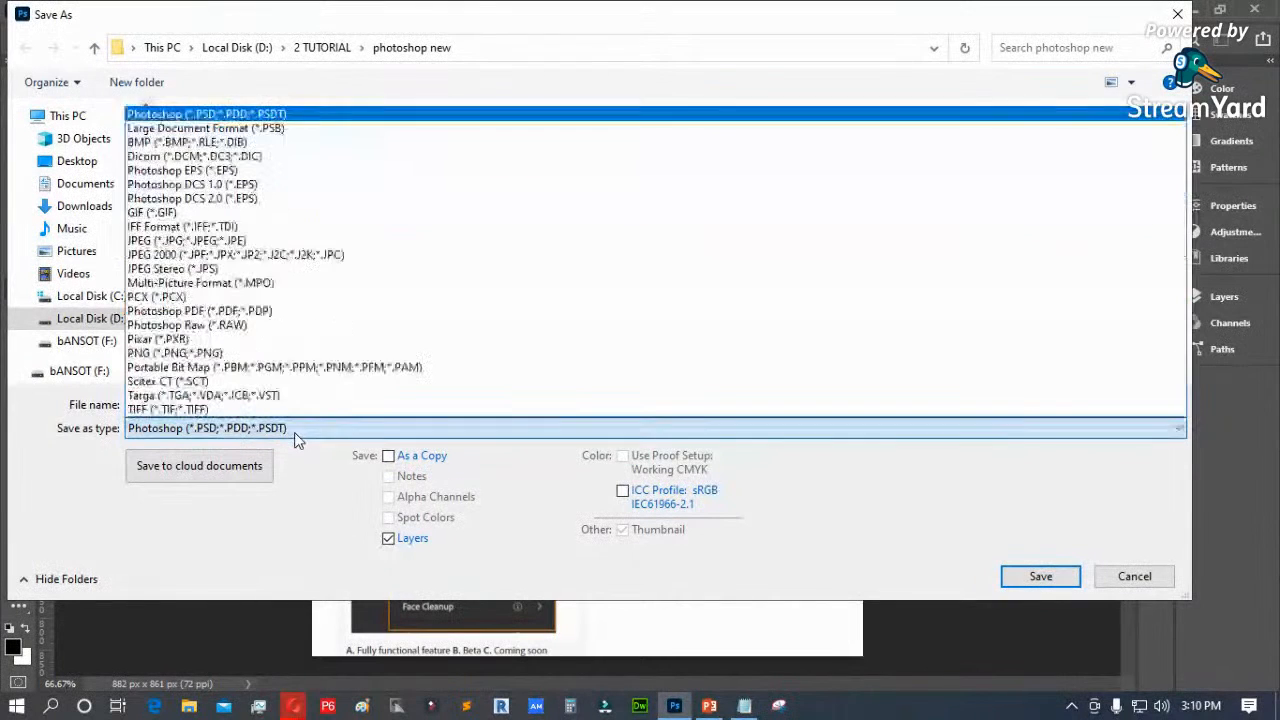
left_click(190, 240)
left_click(191, 403)
left_click(193, 403)
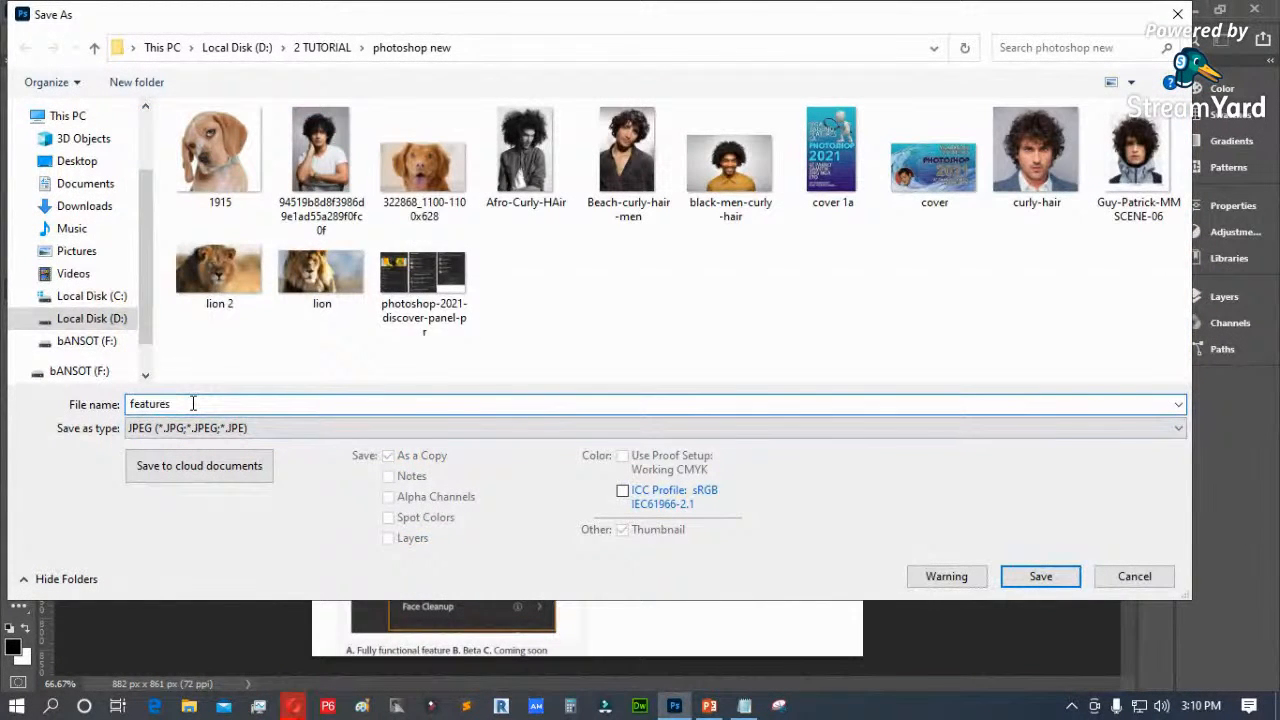
left_click(1050, 577)
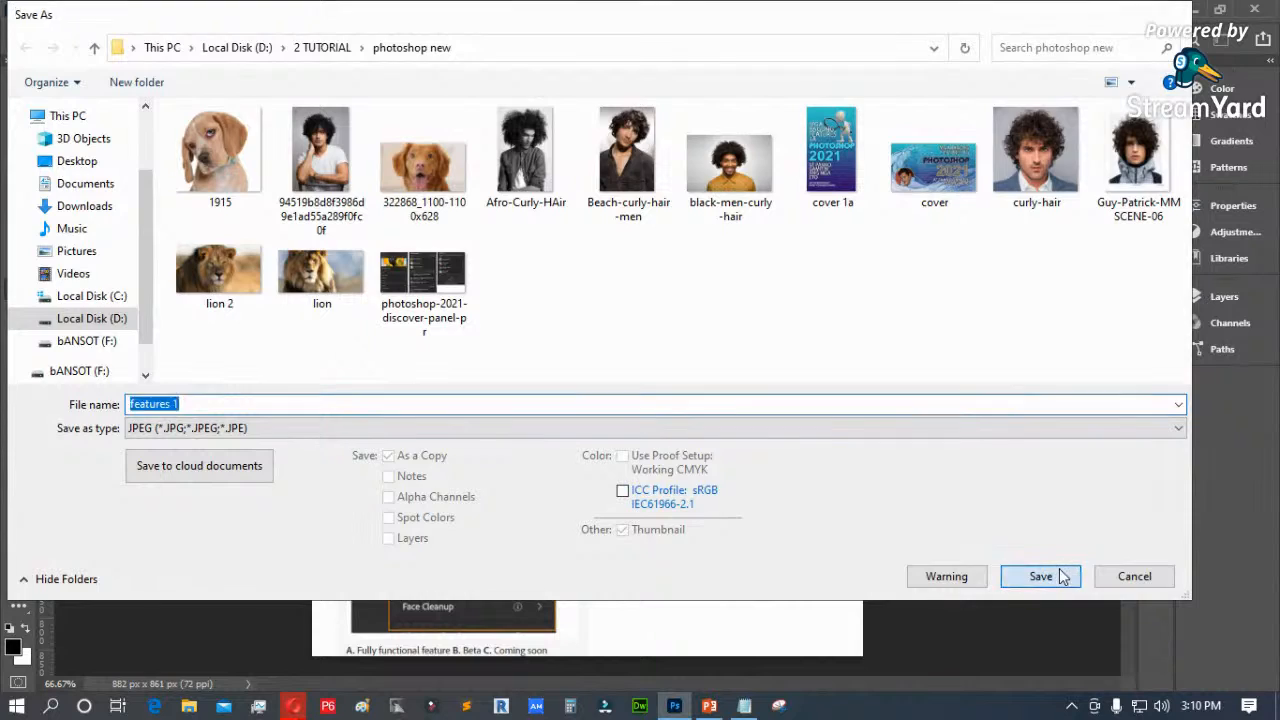
left_click(742, 153)
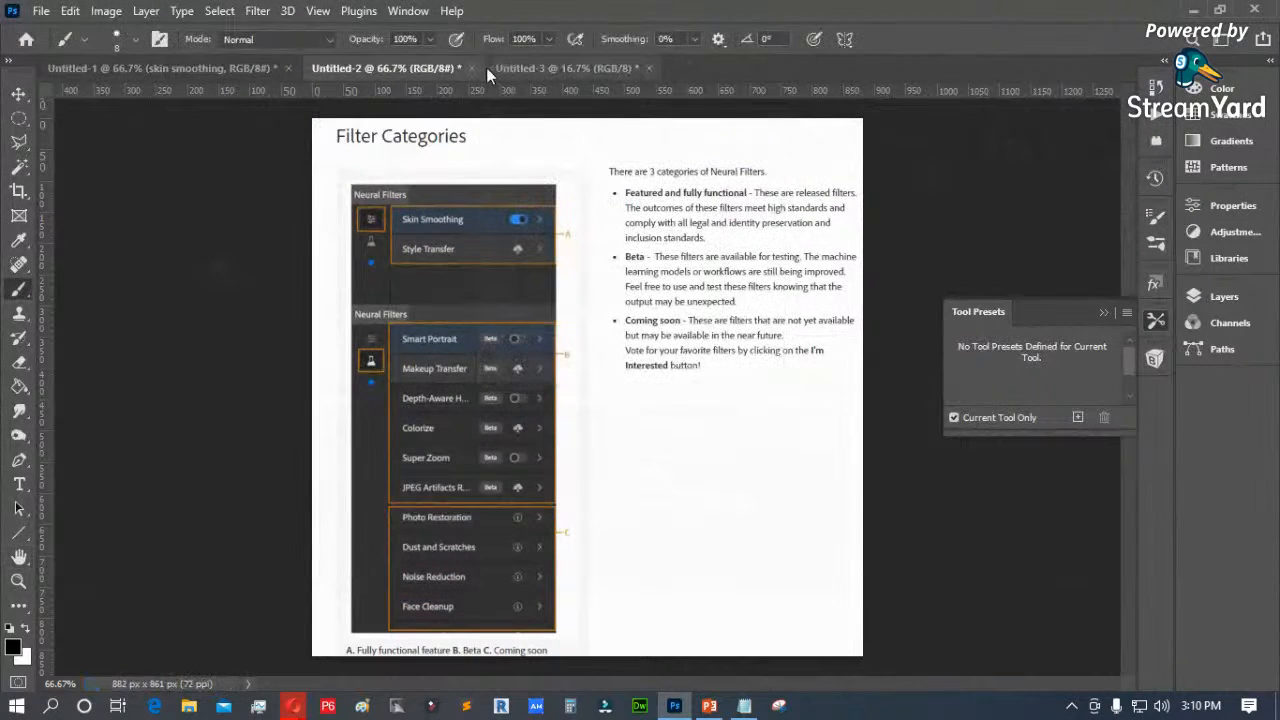
Step: Close the Untitled-2 and Untitled-3 documents without saving their changes
left_click(472, 68)
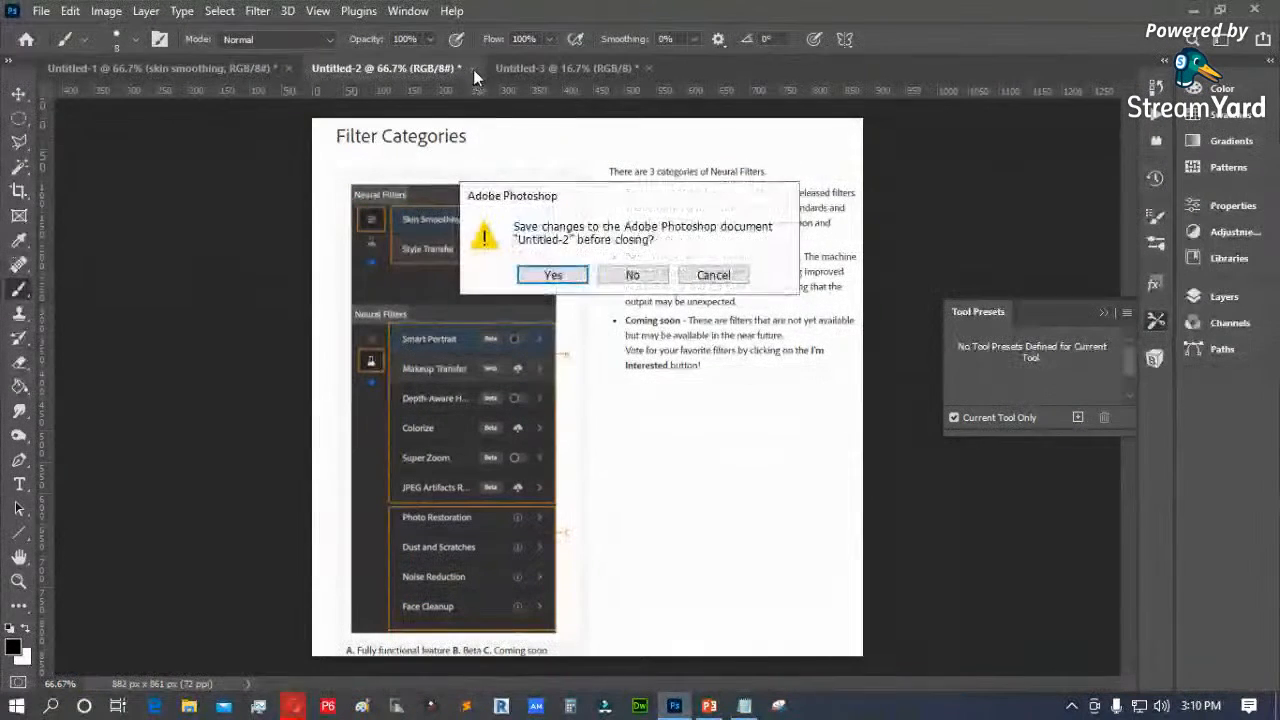
left_click(632, 275)
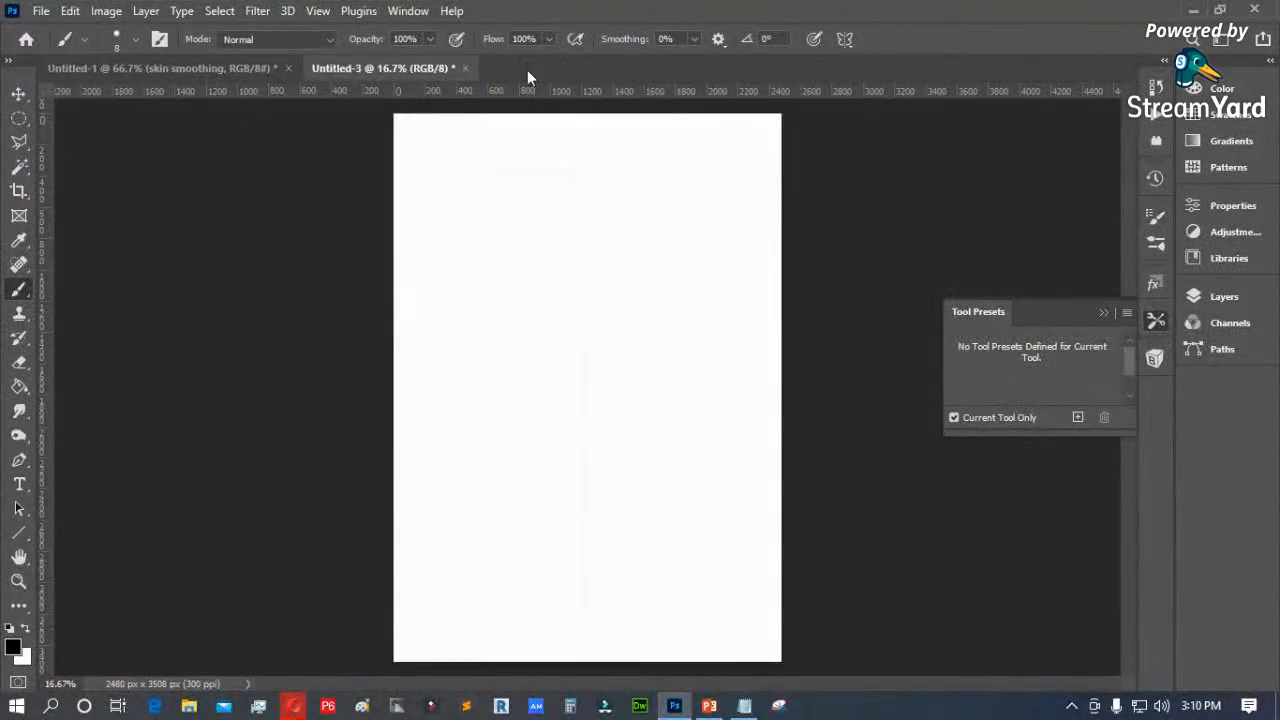
left_click(465, 68)
left_click(636, 276)
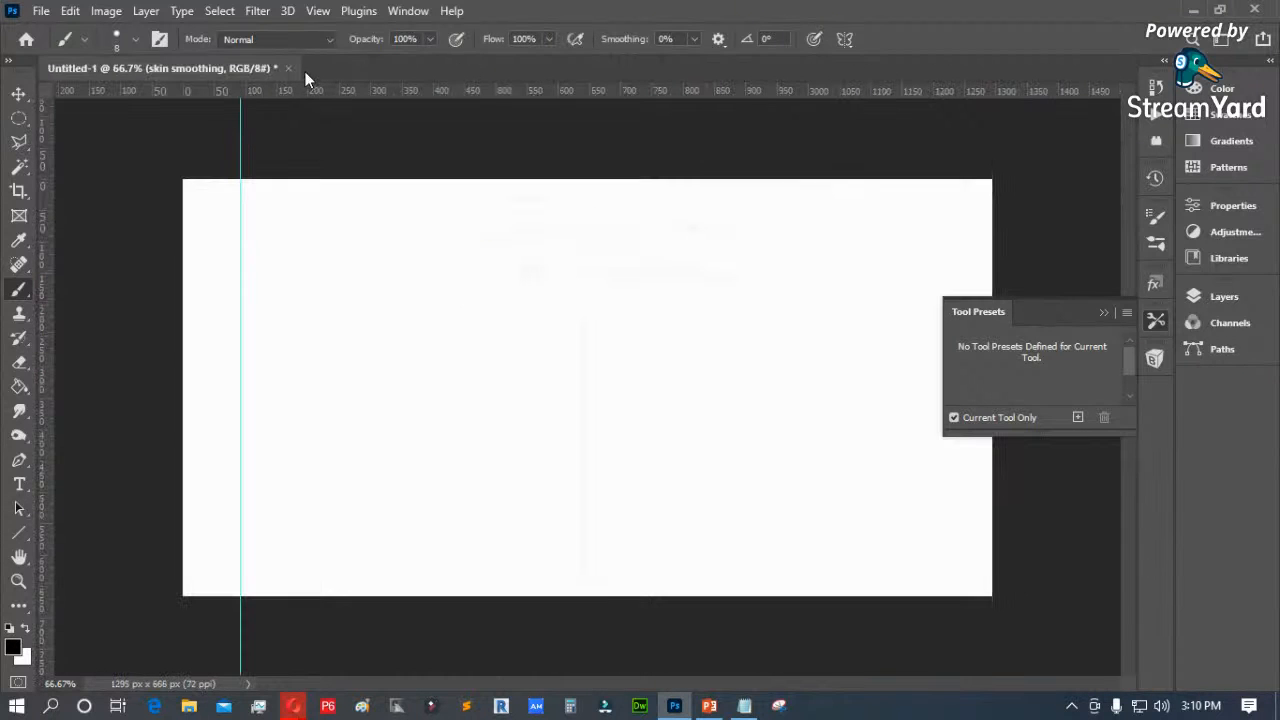
Step: Save the skin smoothing document on the computer as a Photoshop file named "features 2" with Maximize Compatibility on
left_click(41, 11)
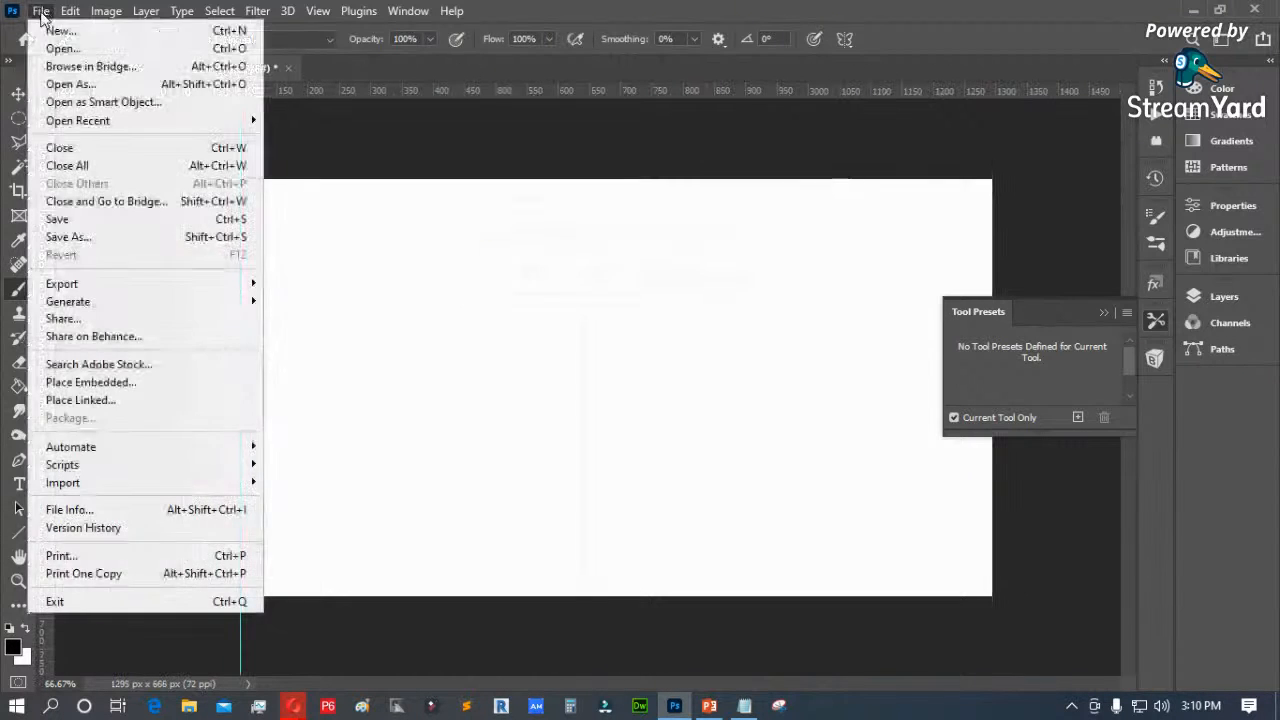
left_click(83, 240)
left_click(723, 517)
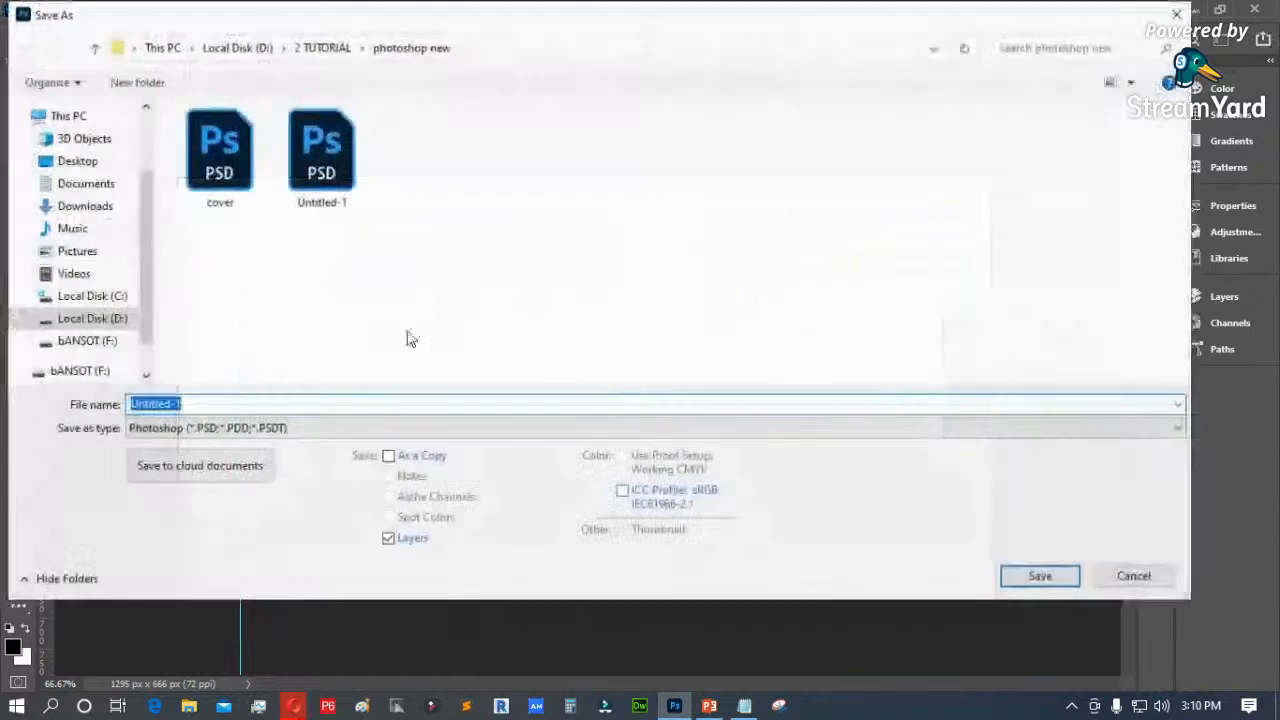
type("feat")
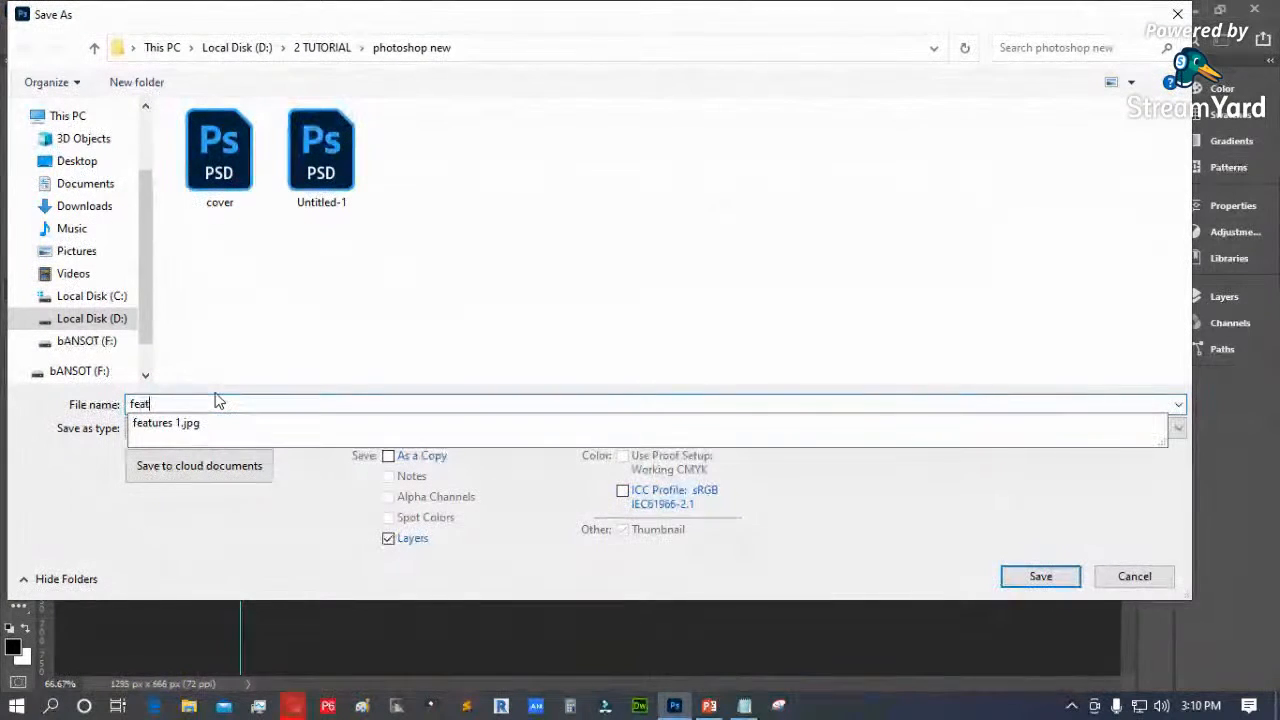
type("ures 2")
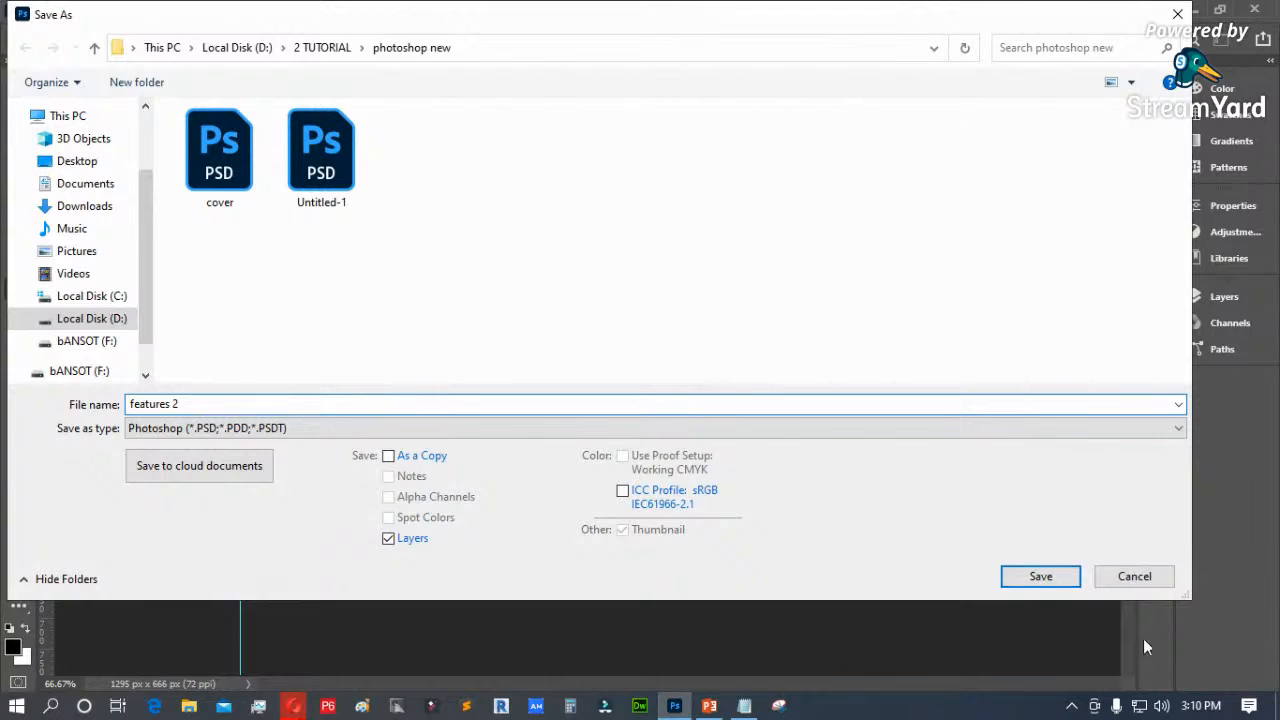
left_click(1061, 582)
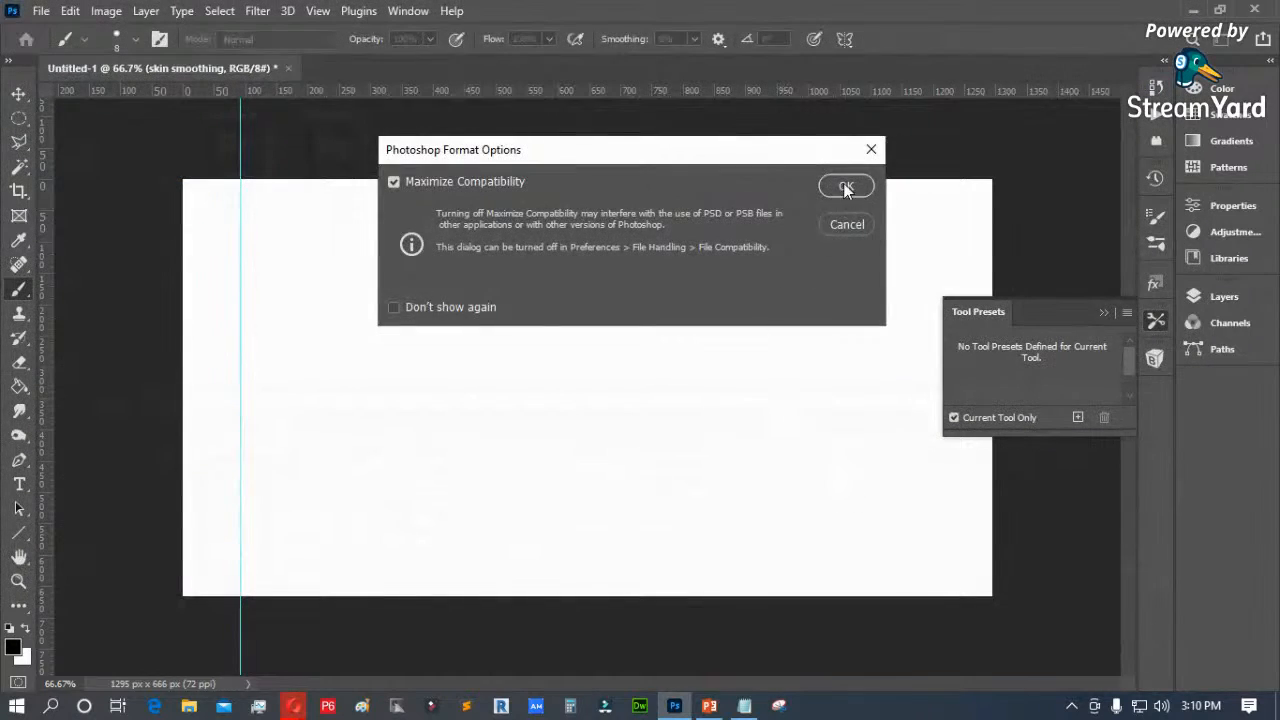
left_click(843, 183)
Step: Close Photoshop and relaunch Adobe Photoshop 2021 as administrator
left_click(1256, 10)
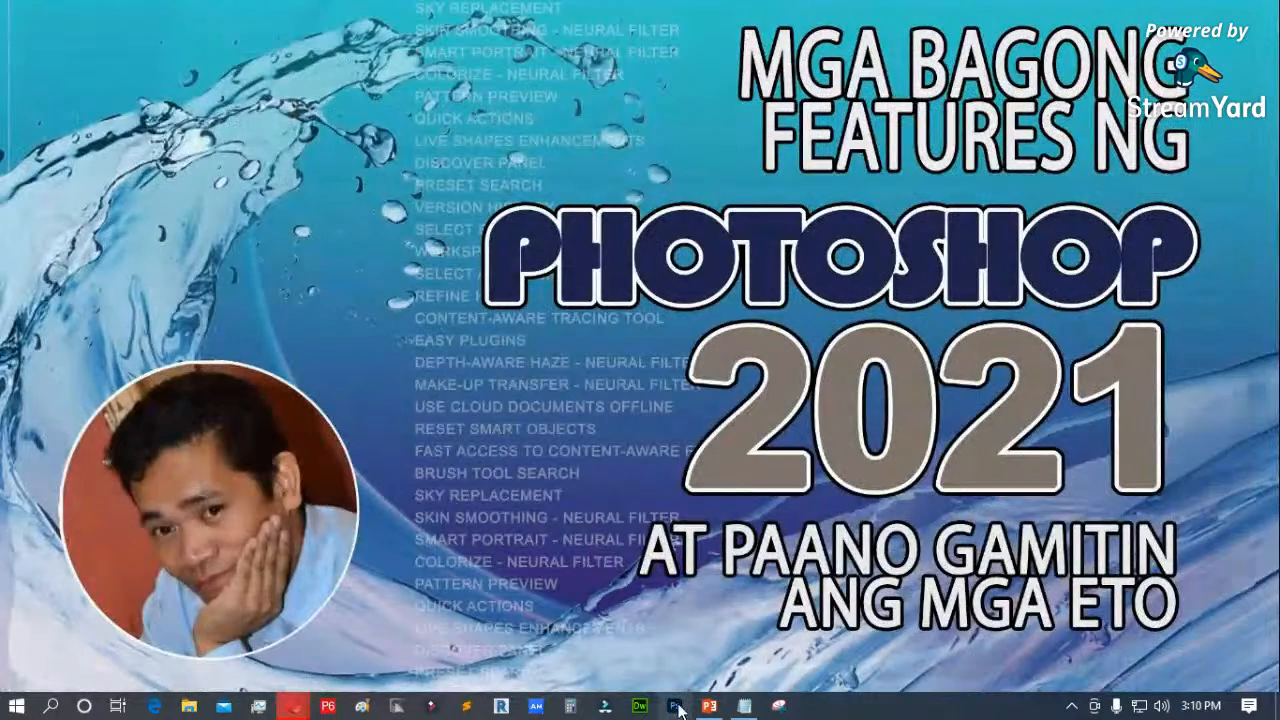
right_click(676, 708)
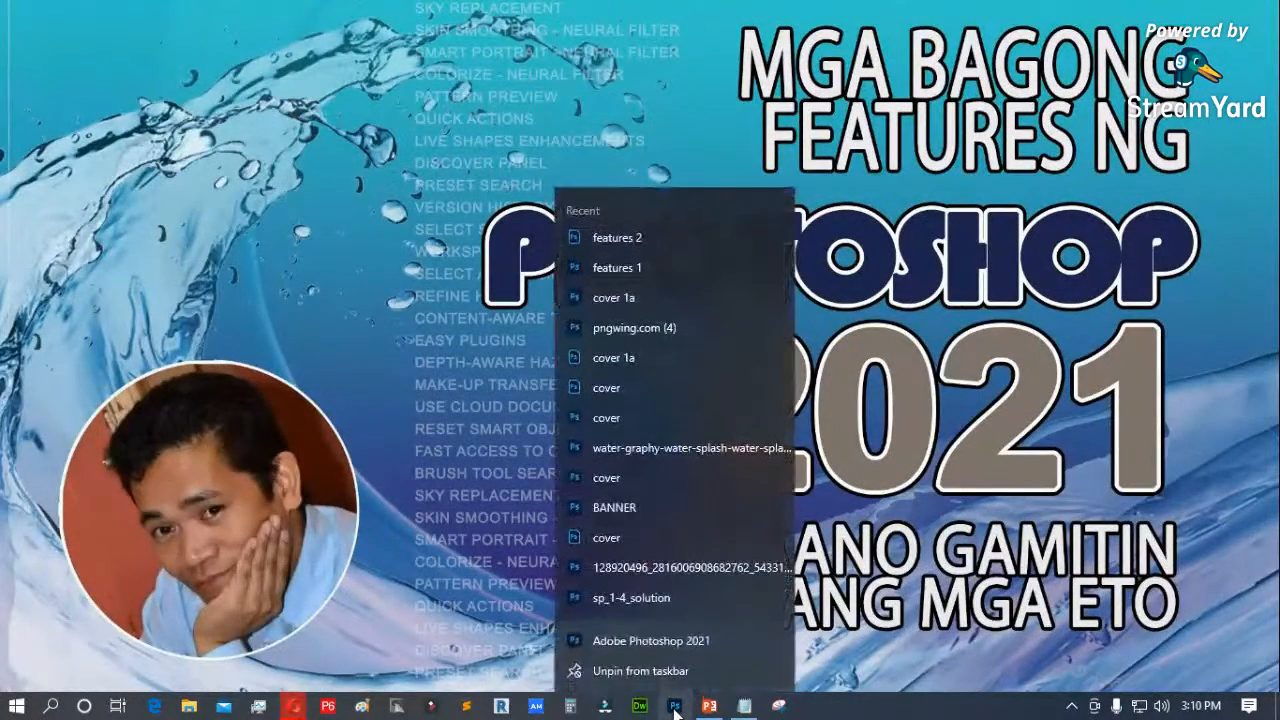
right_click(644, 642)
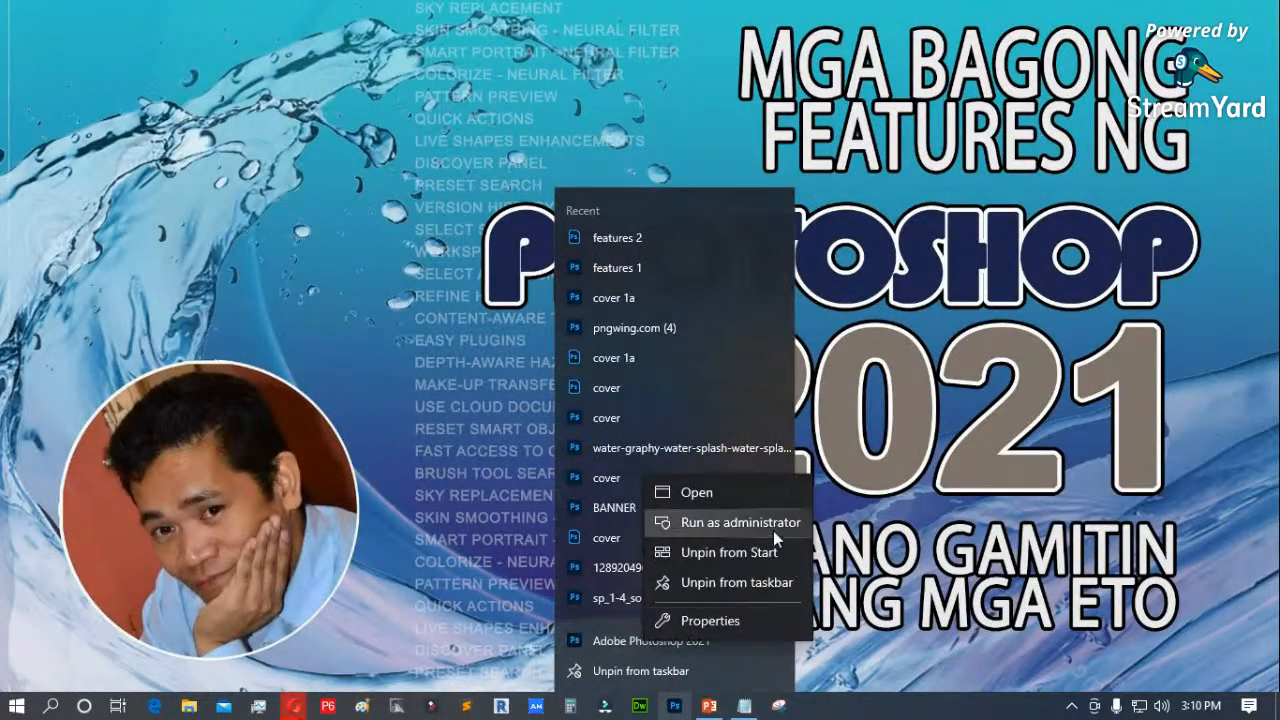
left_click(771, 526)
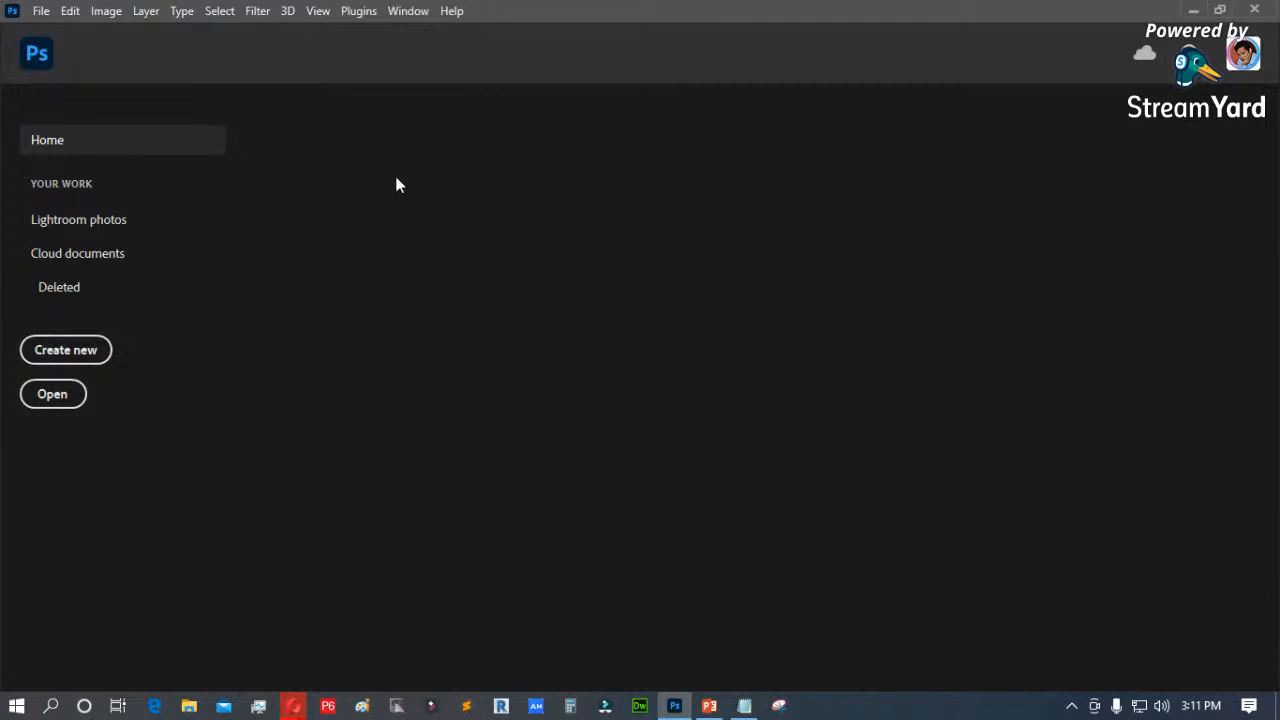
Step: Create a new A4 document, 210 x 297 mm at 300 ppi, and collapse the Tool Presets panel
left_click(40, 11)
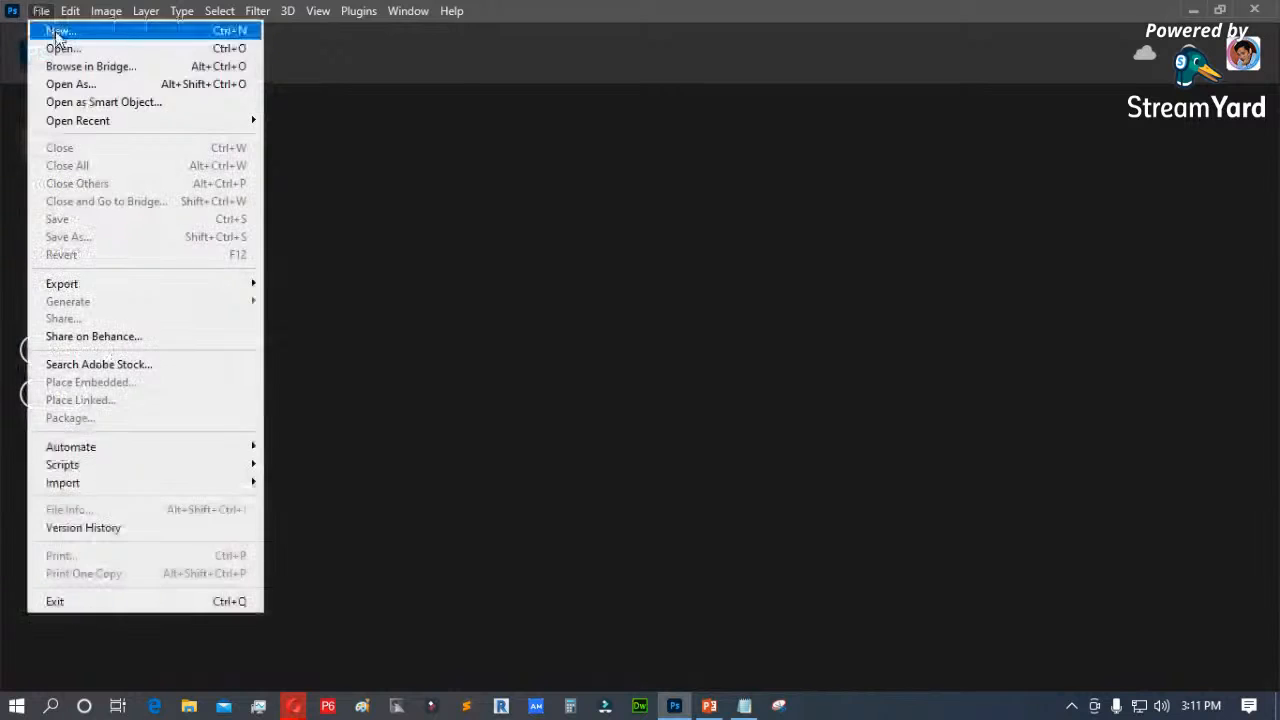
left_click(45, 30)
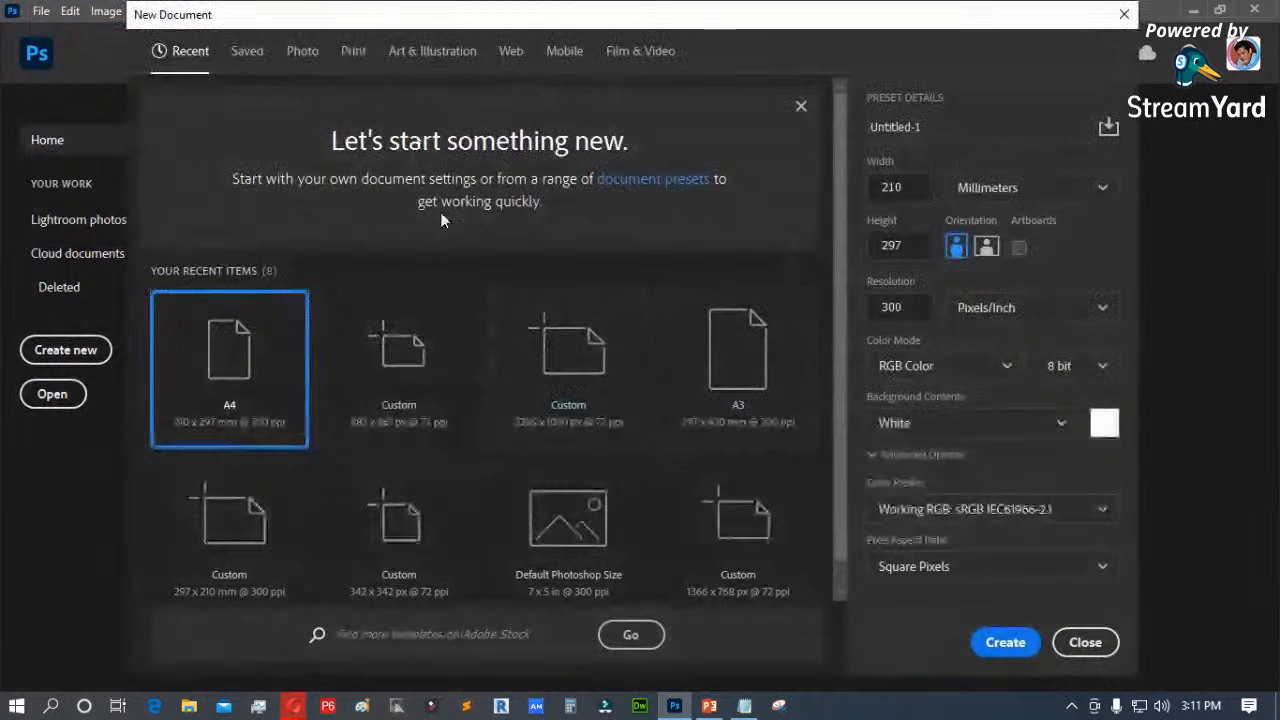
scroll(691, 371, "down", 1)
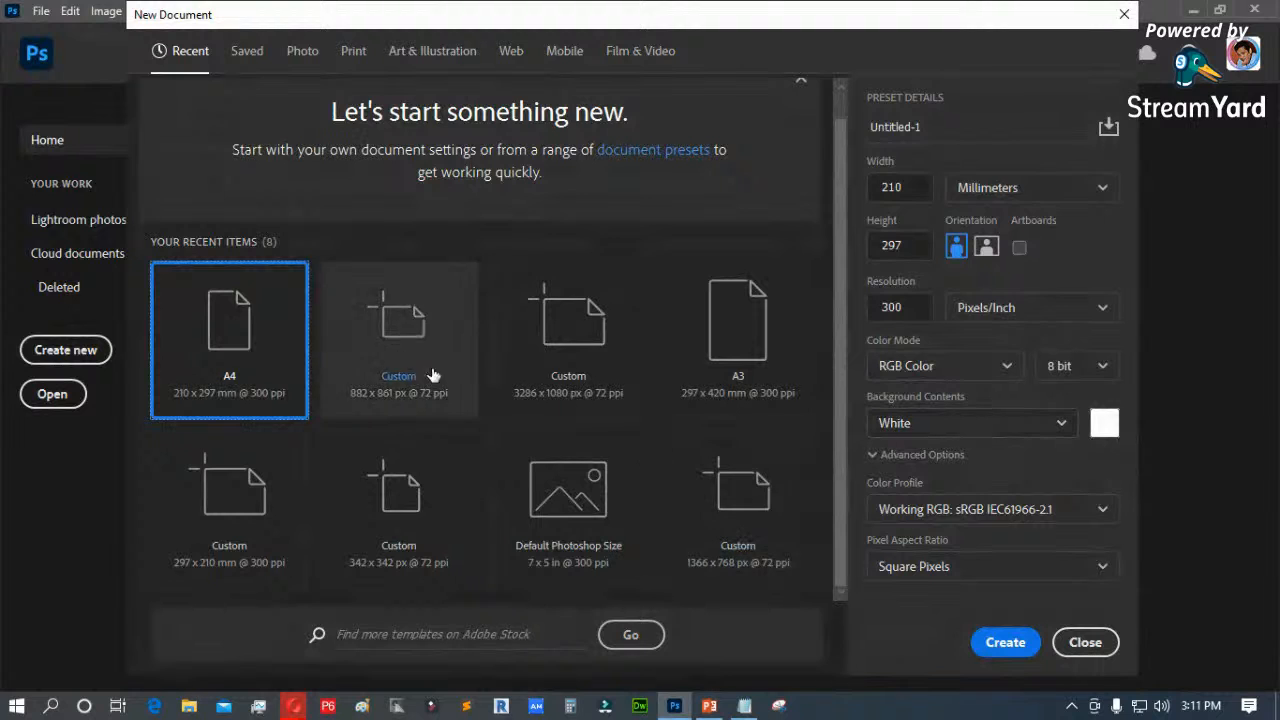
left_click(1005, 643)
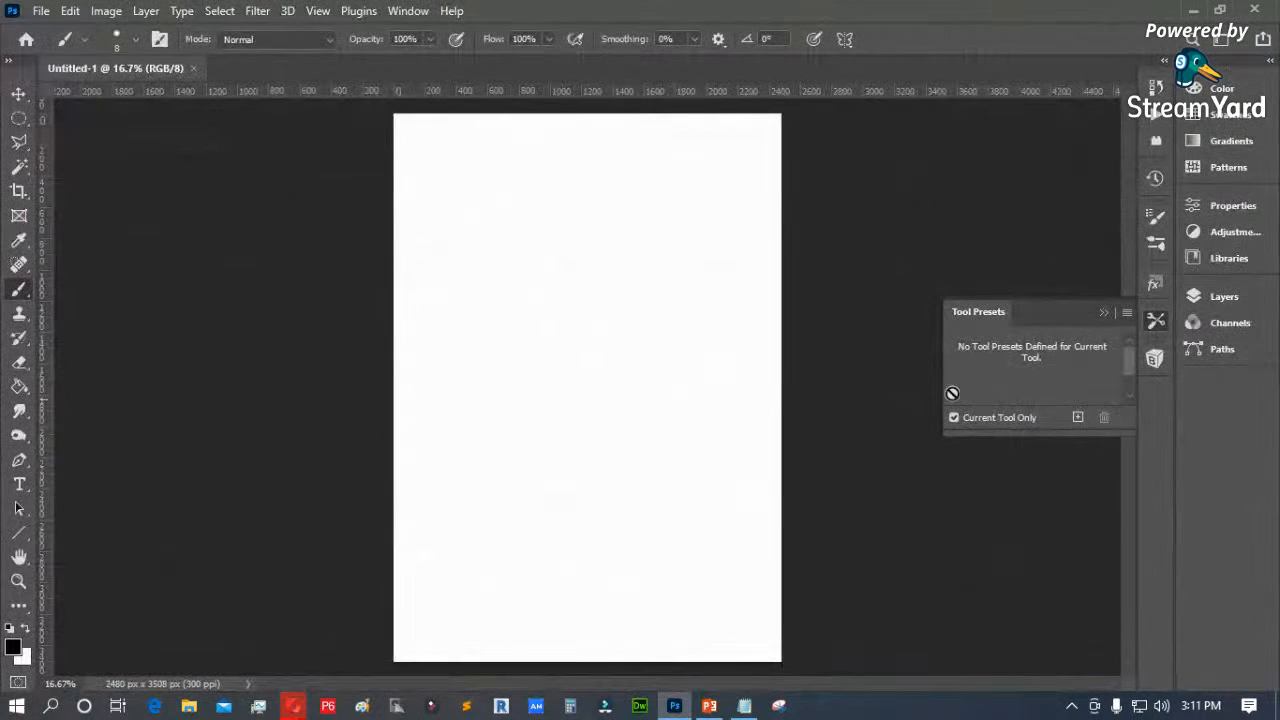
left_click(1105, 312)
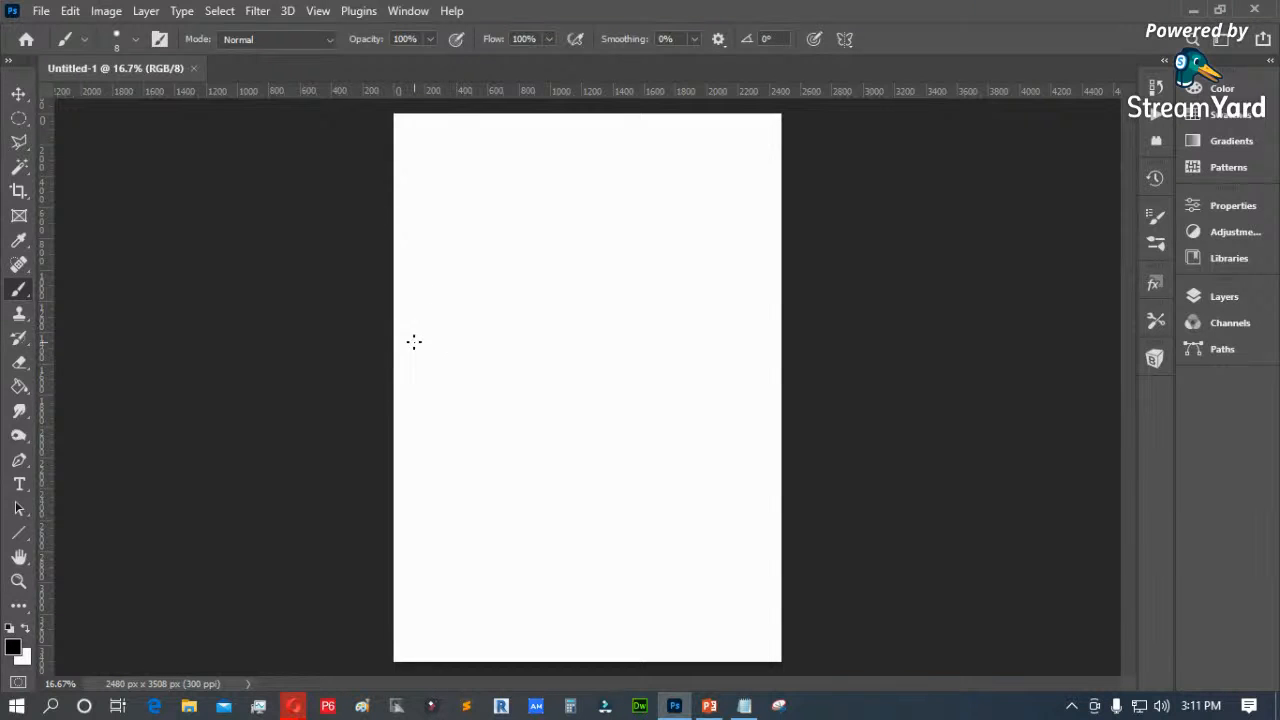
Step: Switch to the feature list in Notepad, maximize its window and clear the text selection
mouse_move(748, 707)
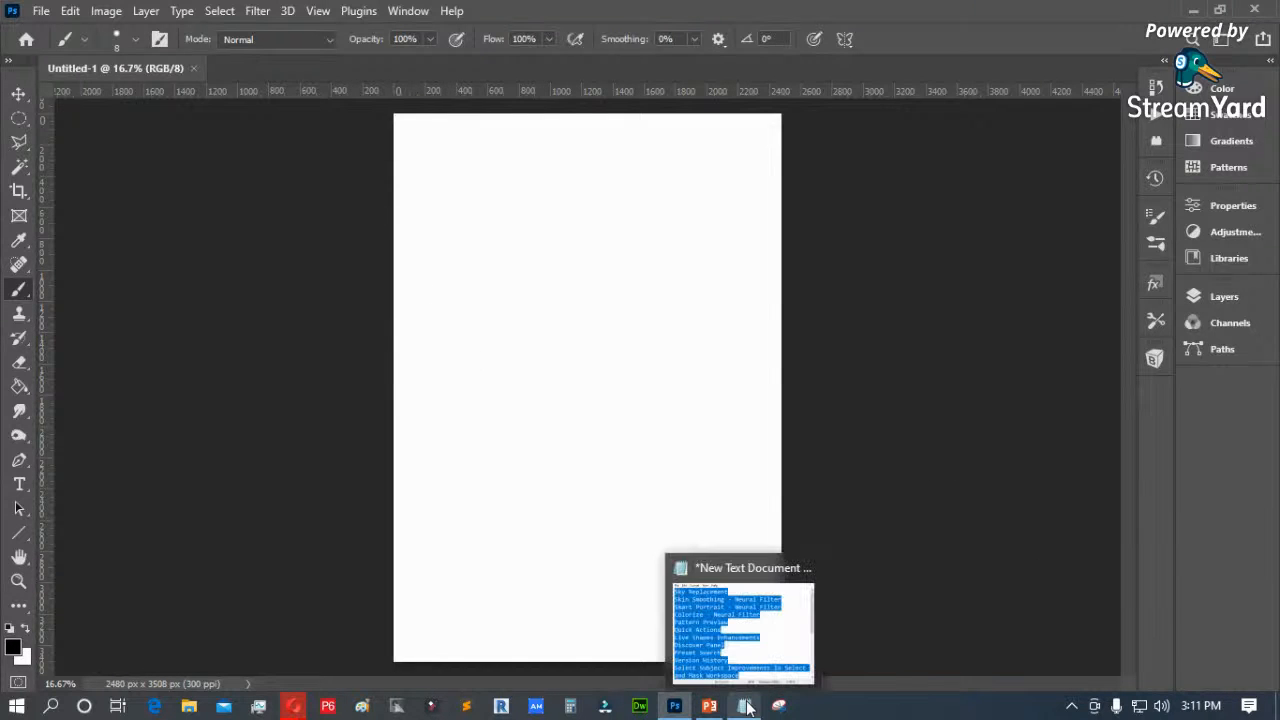
left_click(740, 620)
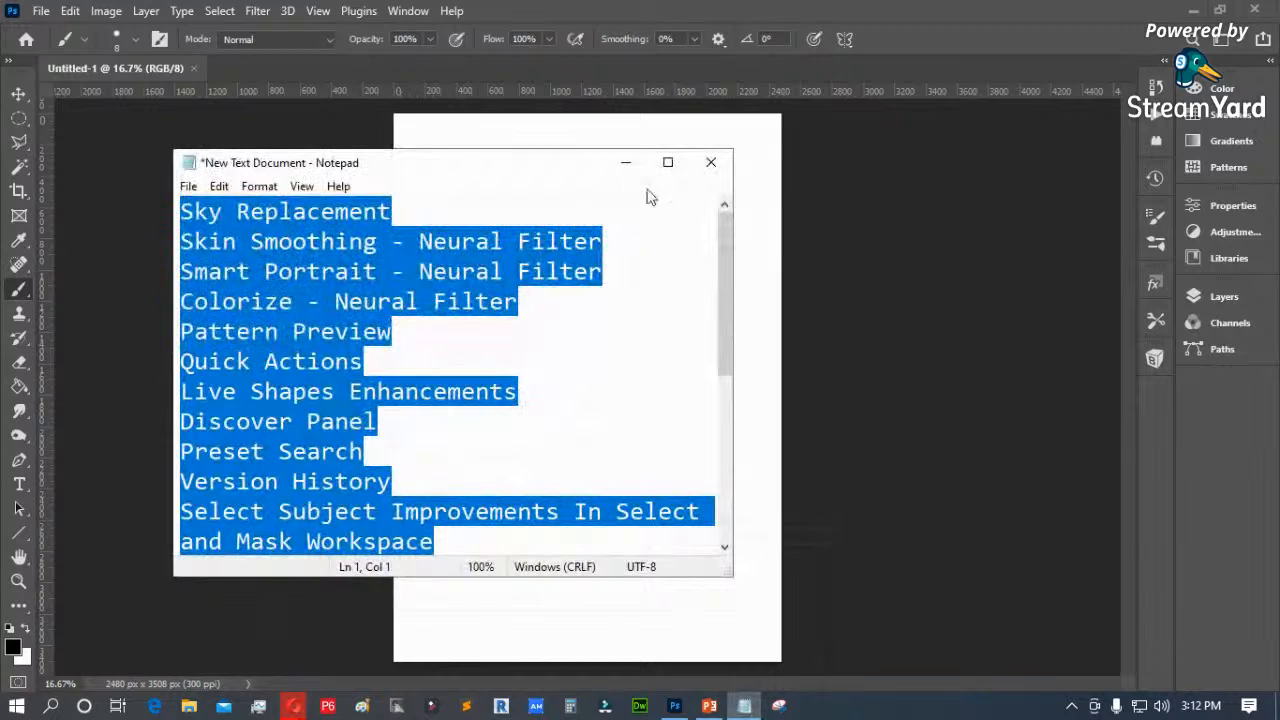
left_click(669, 165)
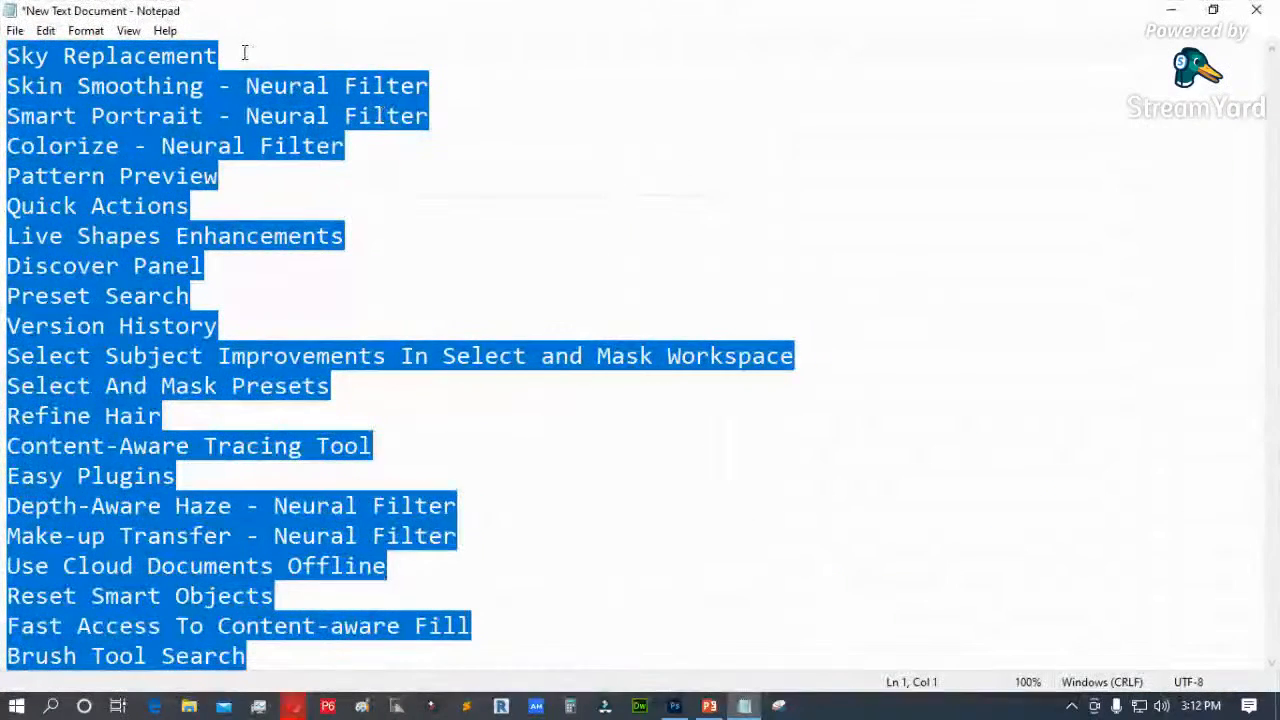
left_click(243, 53)
Step: Change "Neural" to "Neutral" in the Skin Smoothing, Smart Portrait and Colorize lines of the feature list
left_click(245, 86)
left_click_drag(245, 86, 400, 86)
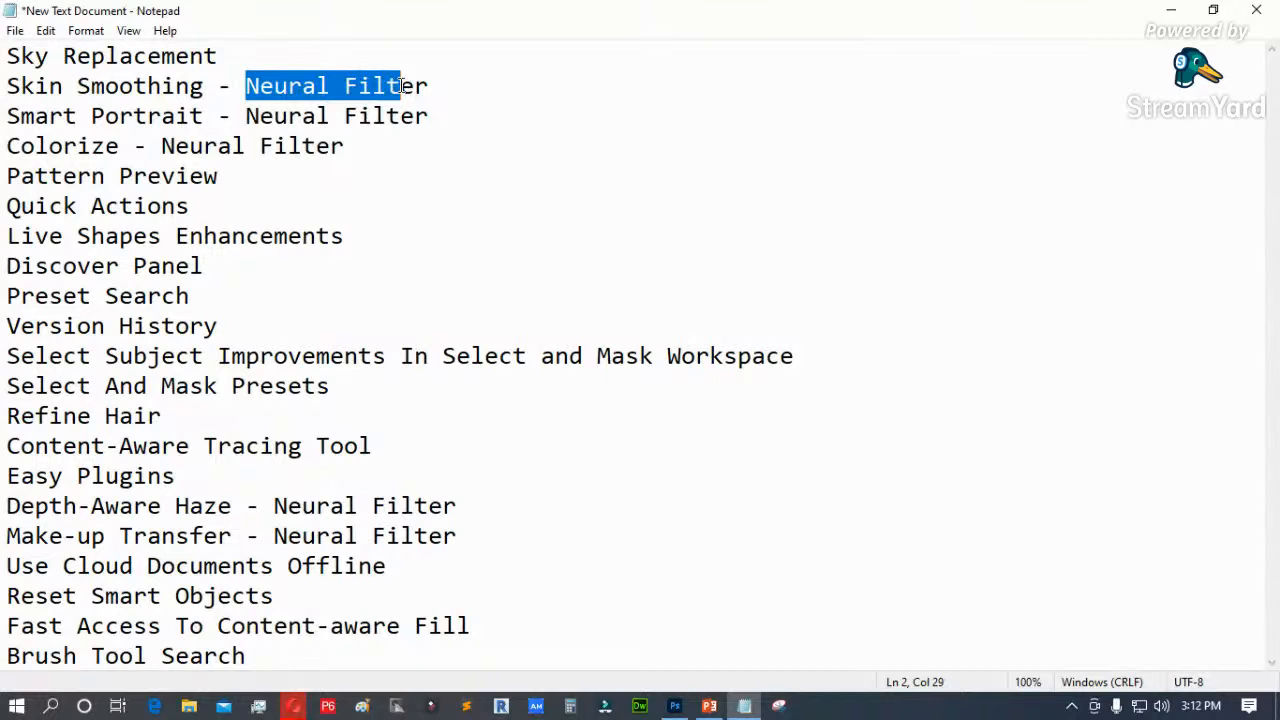
left_click(289, 86)
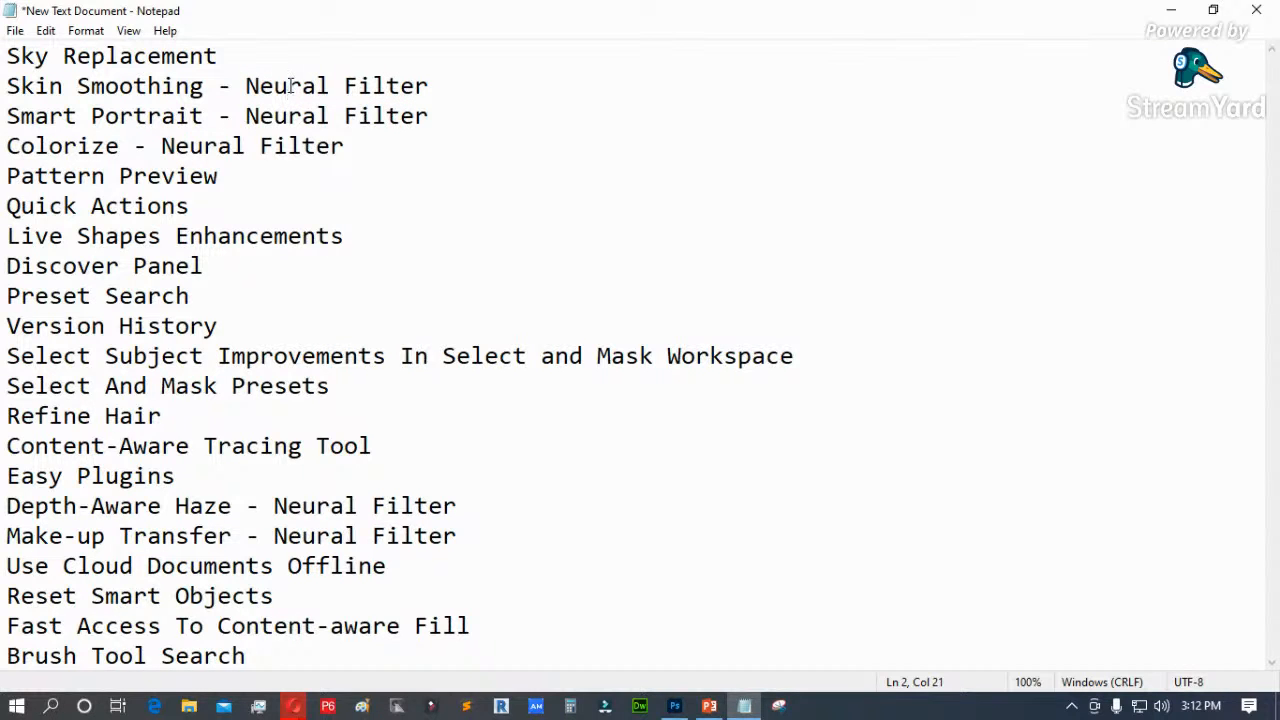
type("t")
left_click(288, 116)
type("t")
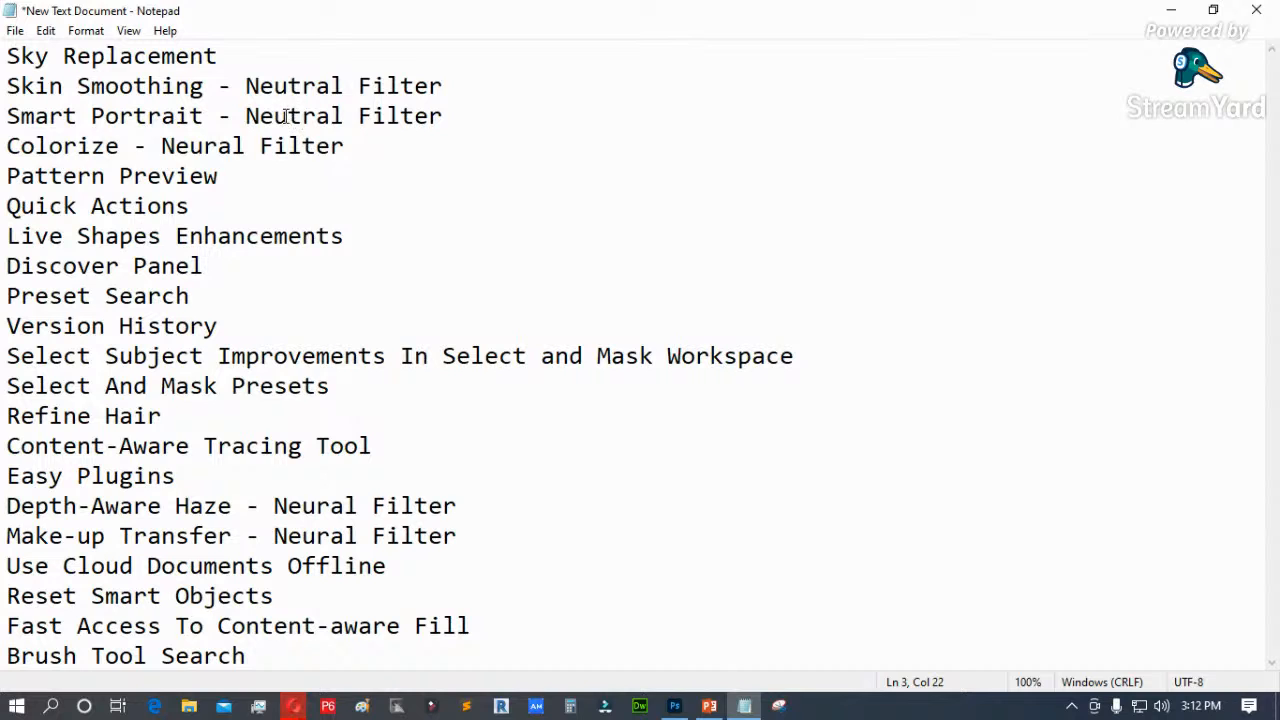
left_click(204, 146)
type("t")
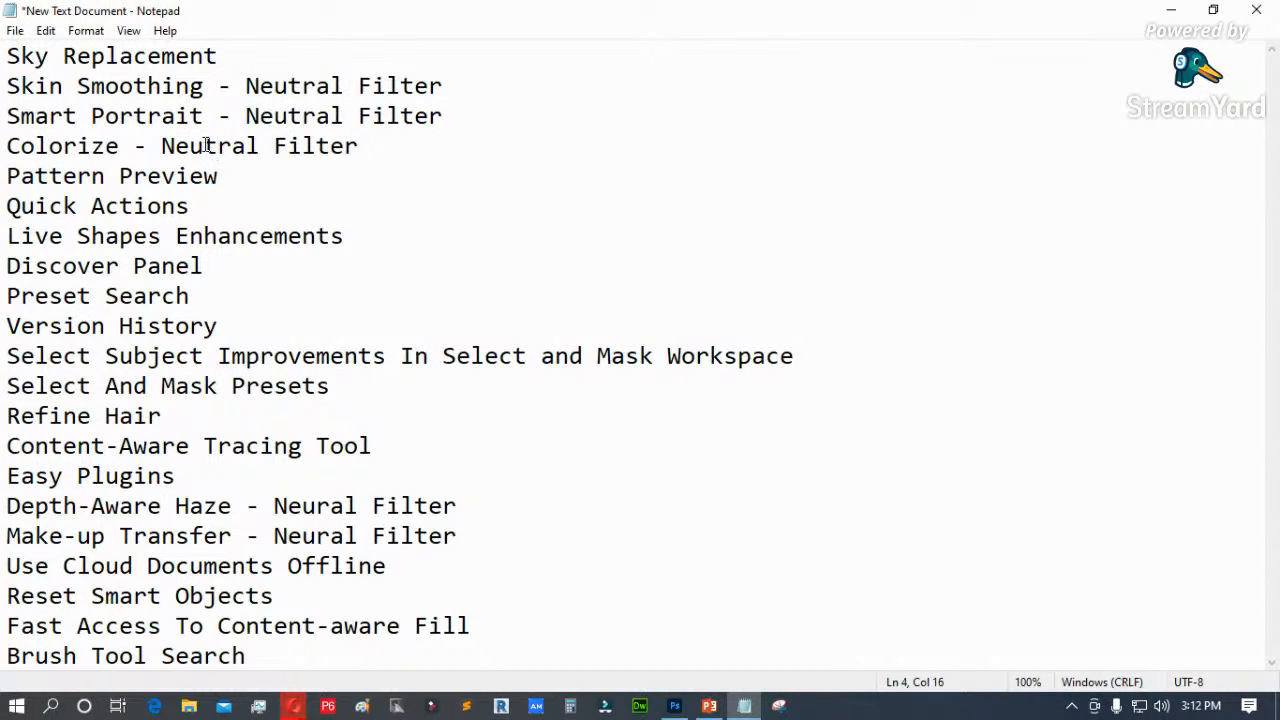
Step: Go through the Pattern Preview and Quick Actions entries and highlight the "Live Shapes Enhancements" line
left_click(162, 176)
left_click(225, 175)
left_click(190, 206)
left_click_drag(345, 236, 10, 237)
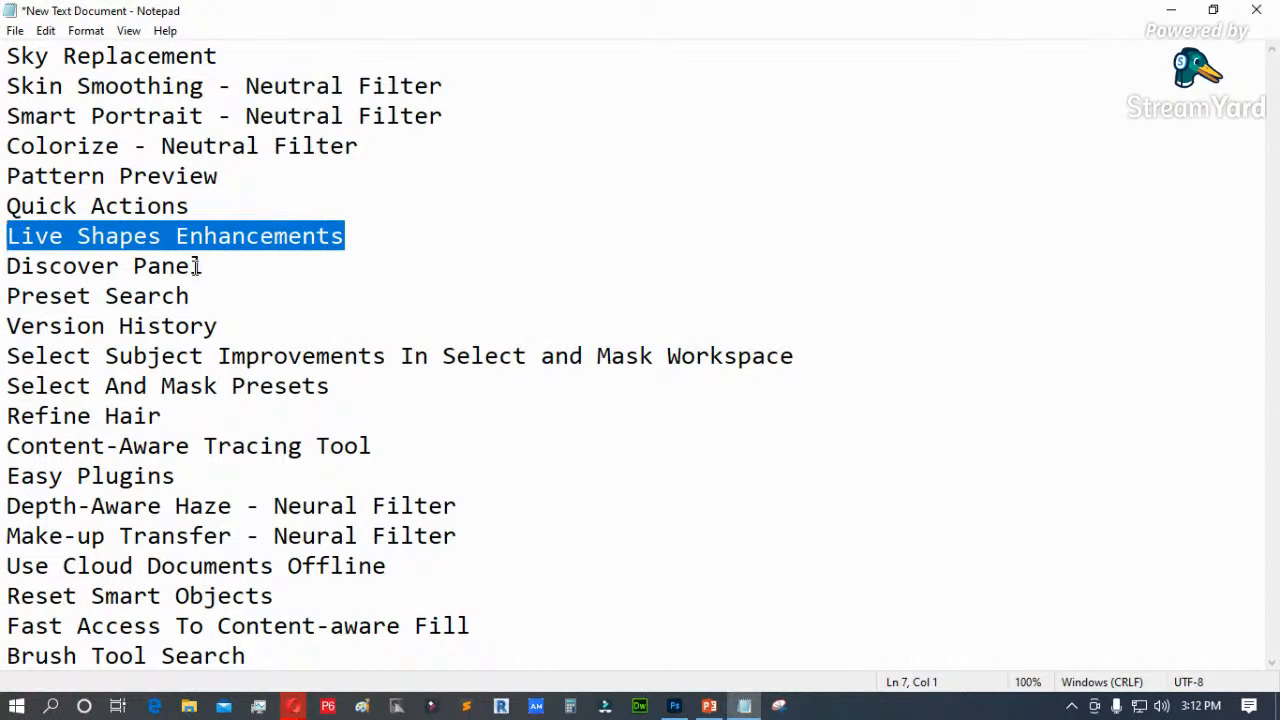
Step: Go through the feature list by highlighting the "Discover Panel", "Preset Search" and "Version History" lines
left_click_drag(206, 267, 9, 267)
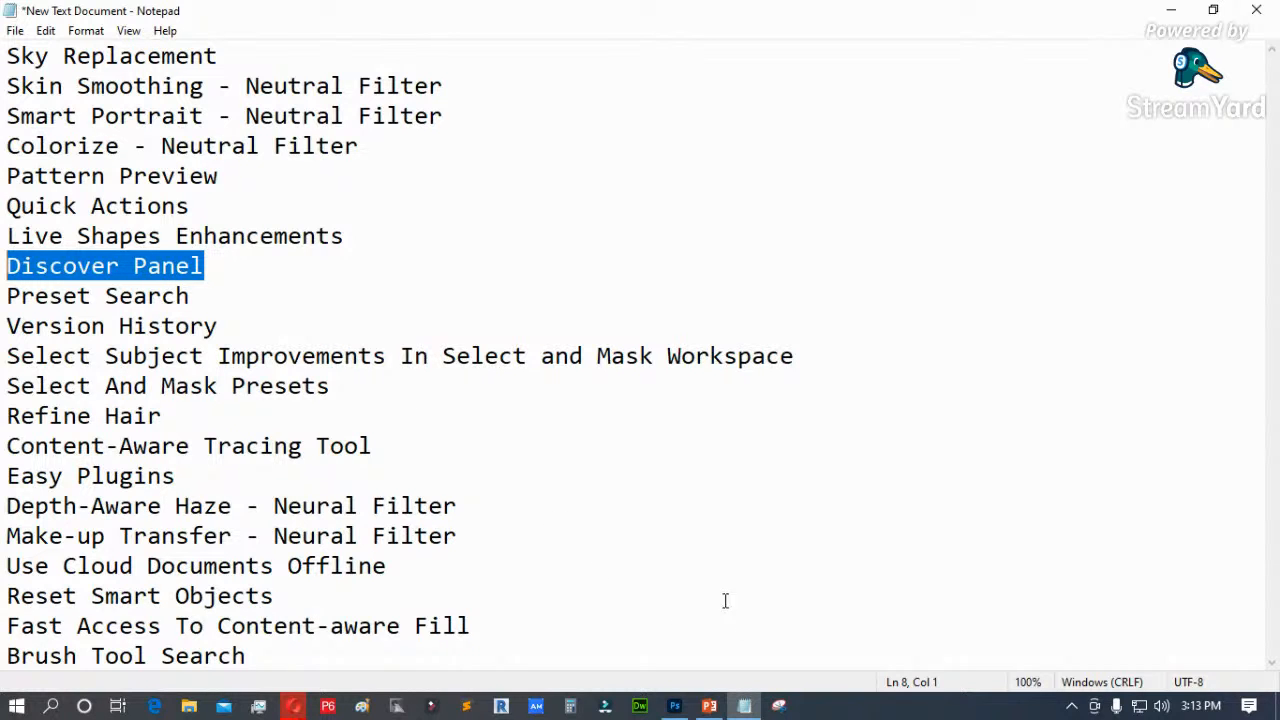
left_click_drag(205, 299, 7, 299)
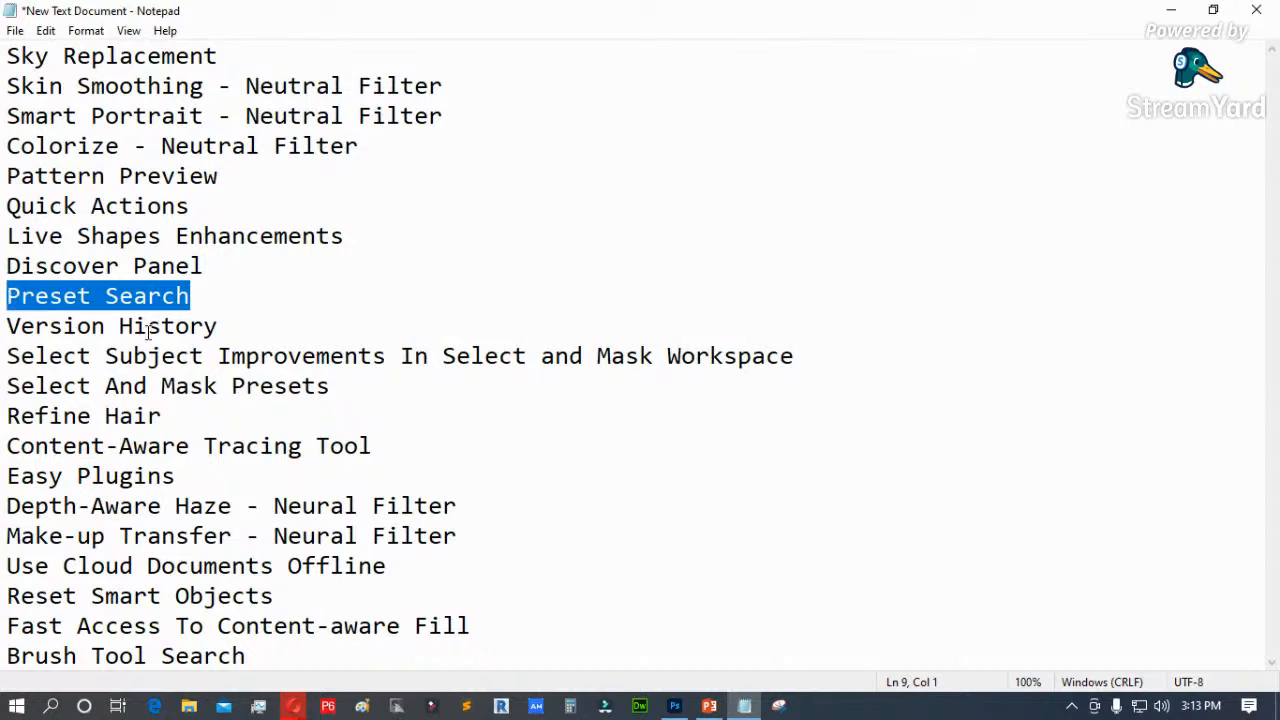
left_click_drag(222, 327, 7, 327)
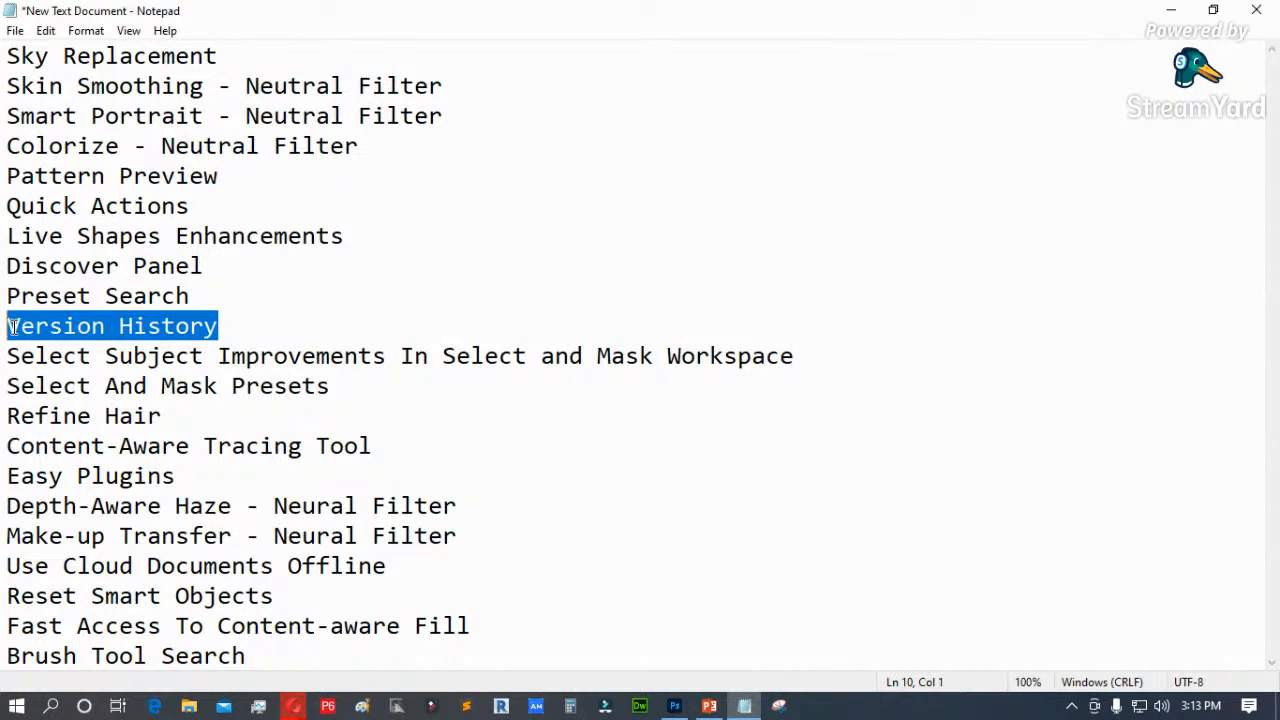
left_click(118, 327)
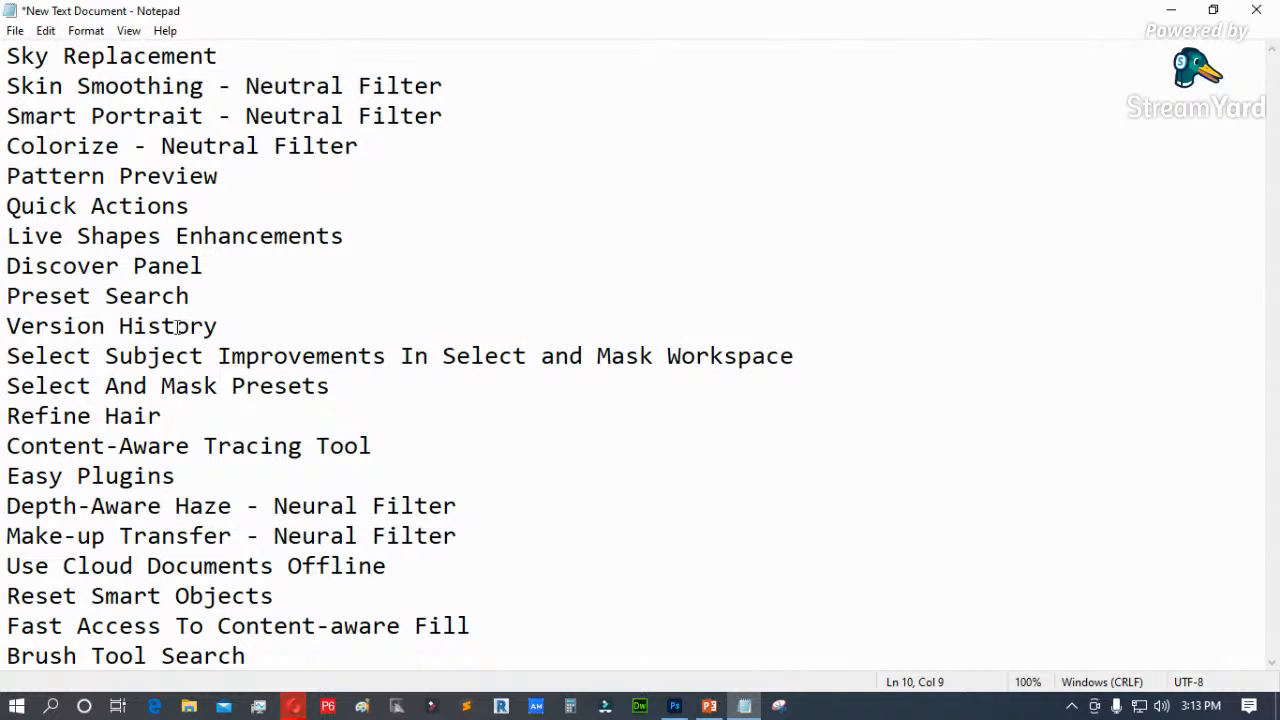
left_click_drag(120, 327, 216, 327)
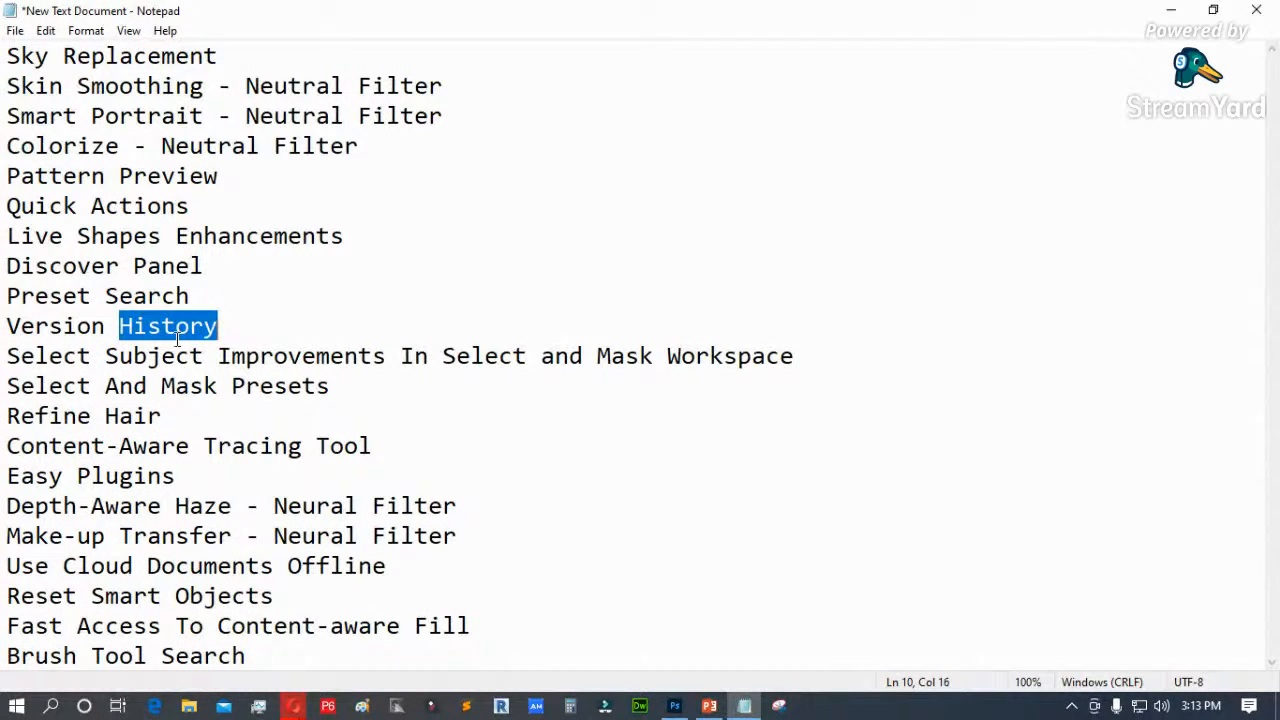
left_click_drag(8, 327, 36, 328)
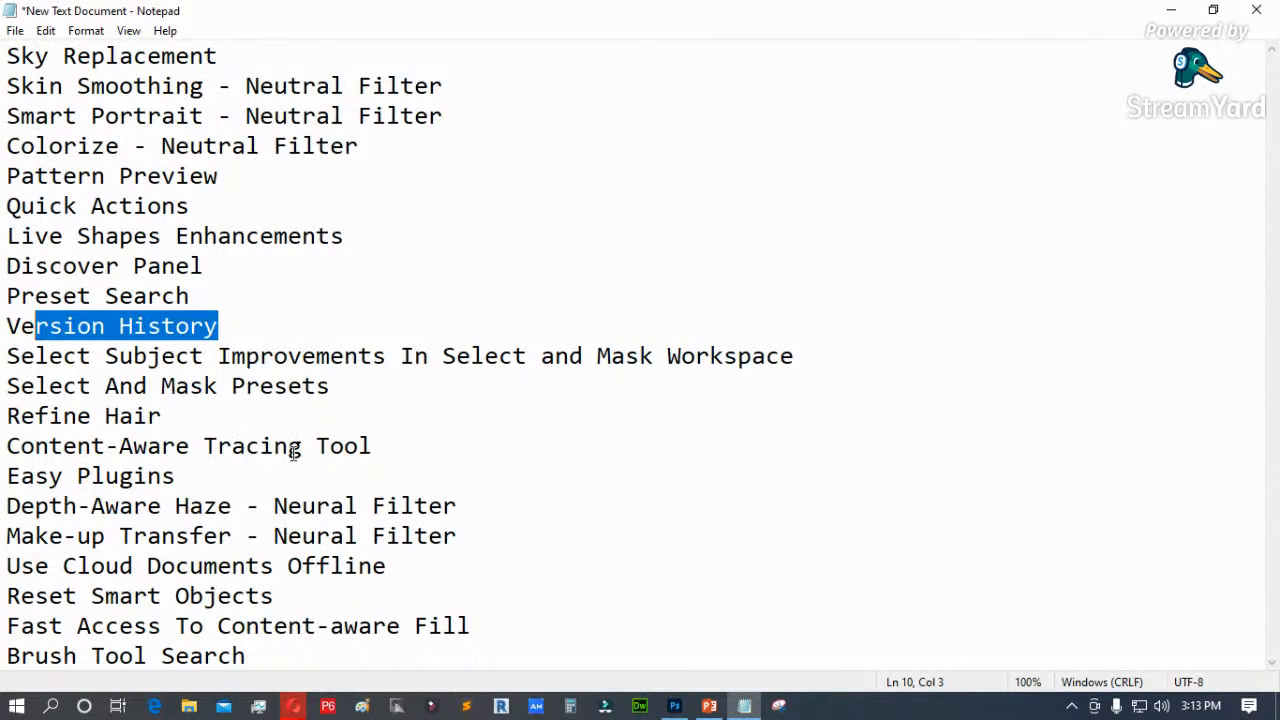
Step: Change "Neural" to "Neutral" in the Depth-Aware Haze and Make-up Transfer lines of the feature list
left_click(318, 506)
type("t")
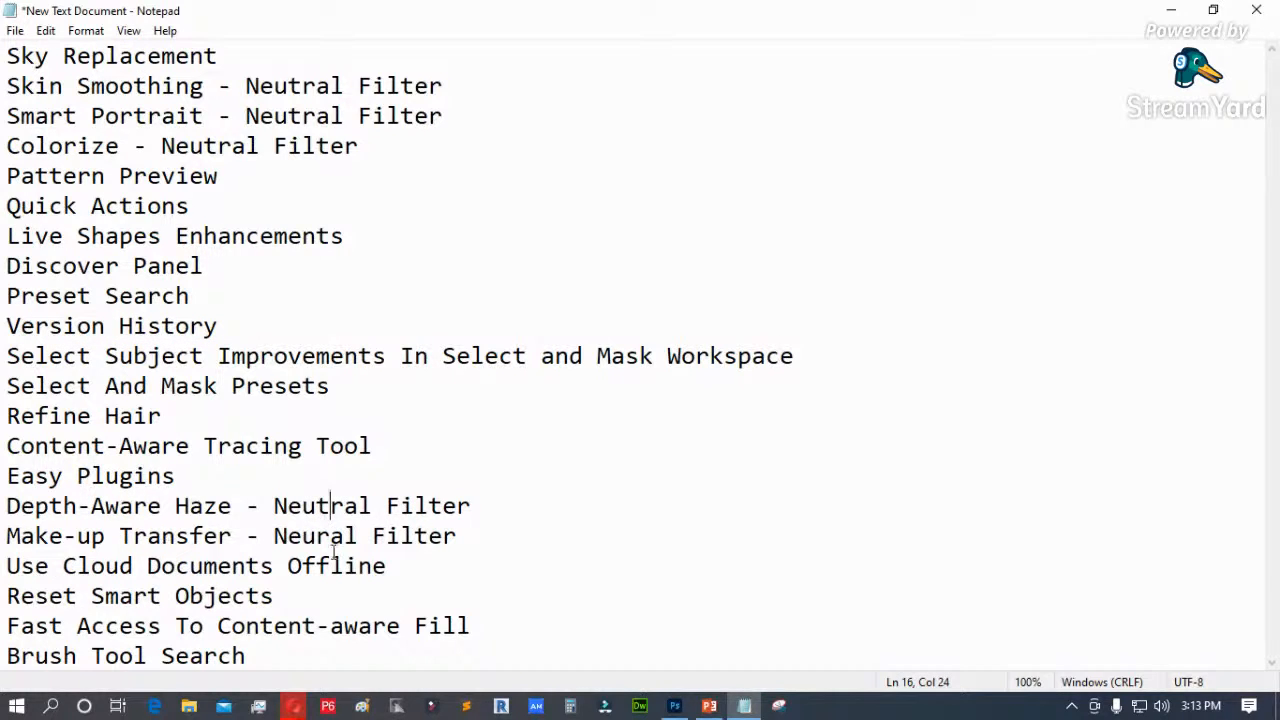
left_click(318, 536)
type("t")
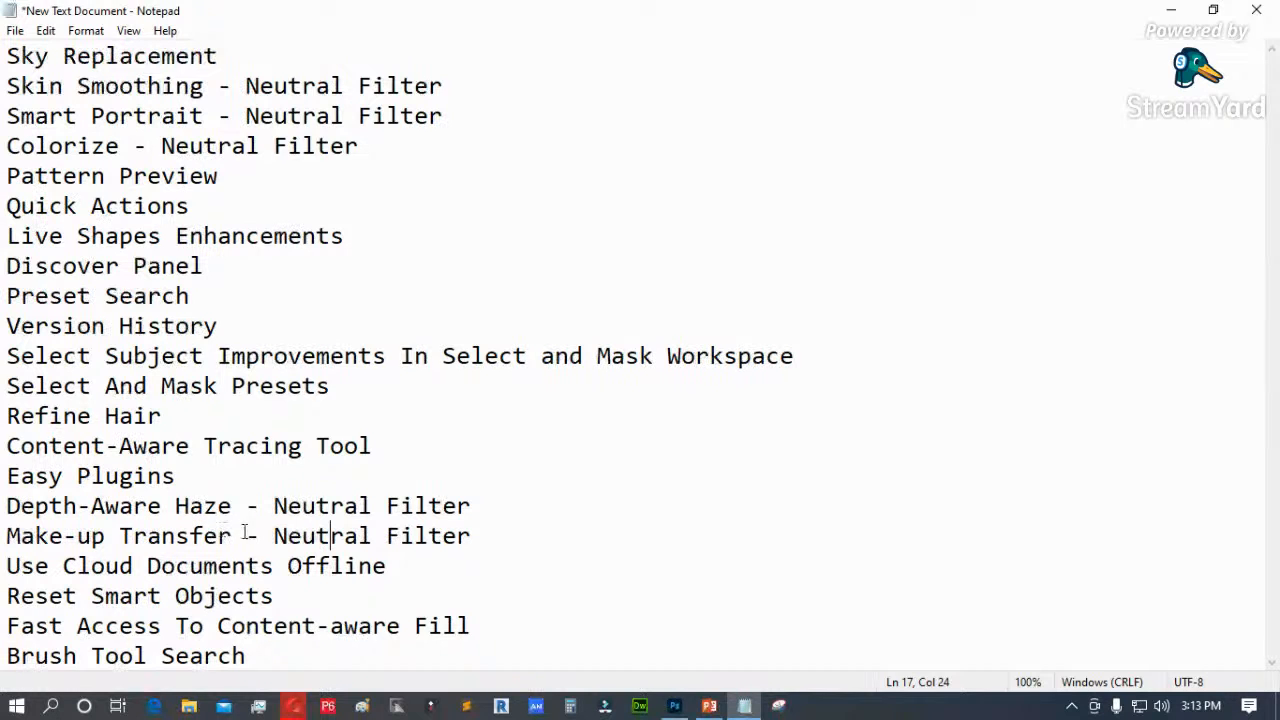
Step: Highlight the Make-up Transfer, "Use Cloud Documents Offline" and "Brush Tool Search" entries in the feature list
left_click_drag(472, 536, 21, 536)
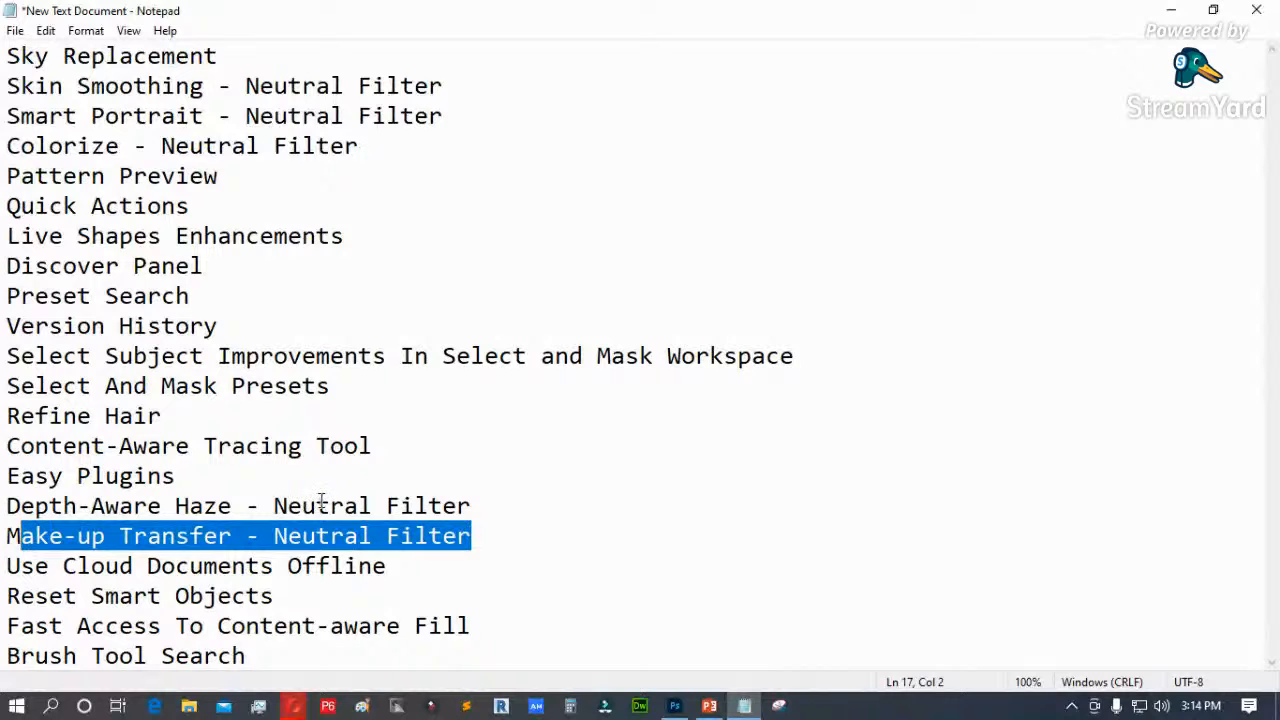
left_click(302, 536)
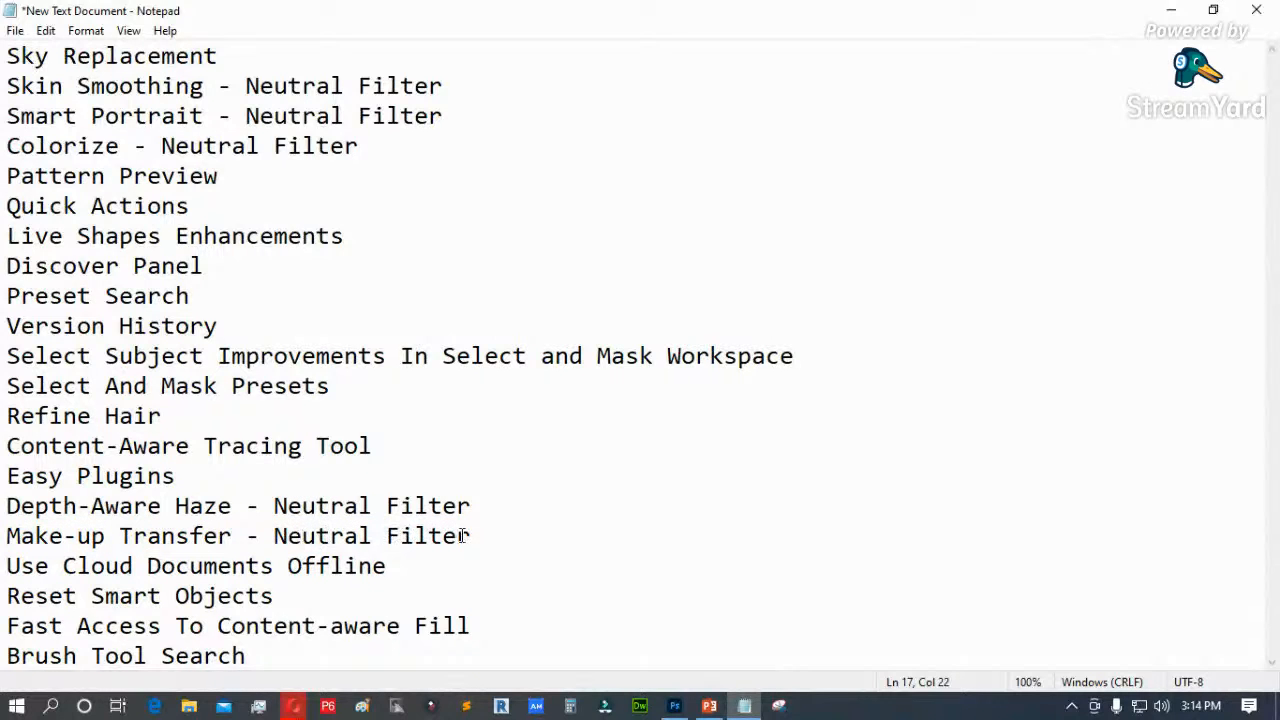
left_click_drag(8, 538, 443, 540)
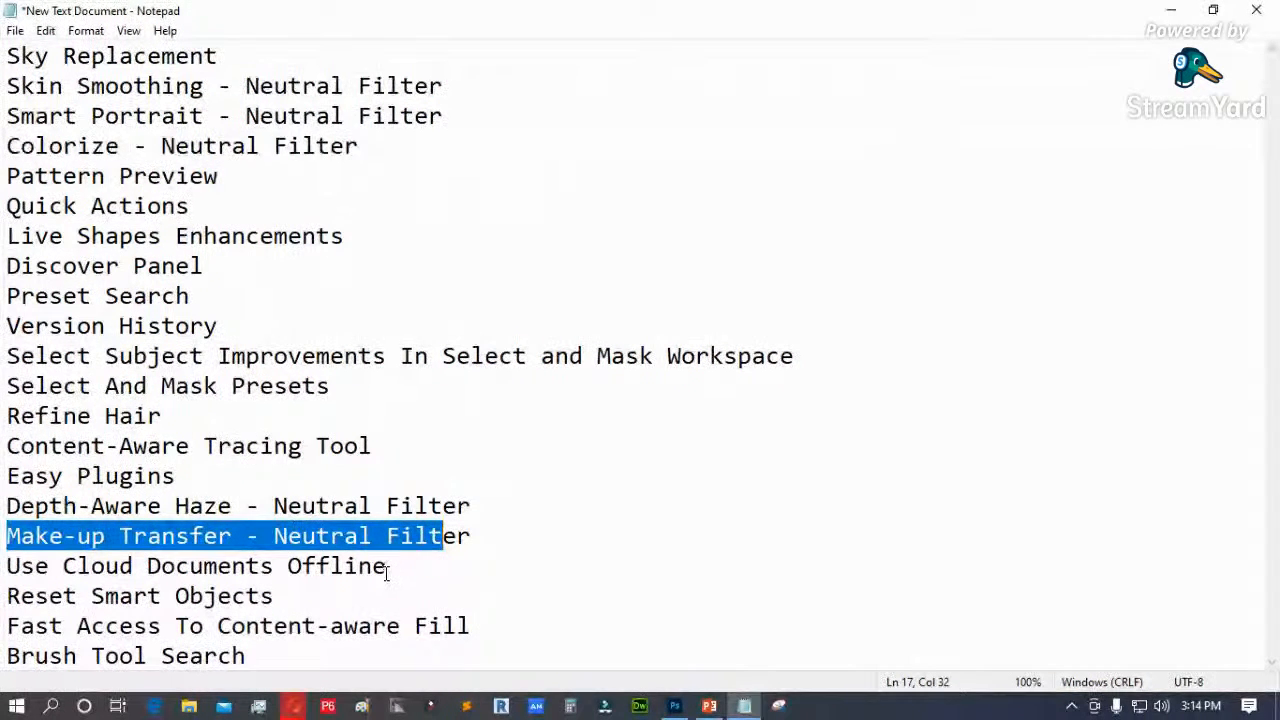
left_click_drag(388, 566, 18, 566)
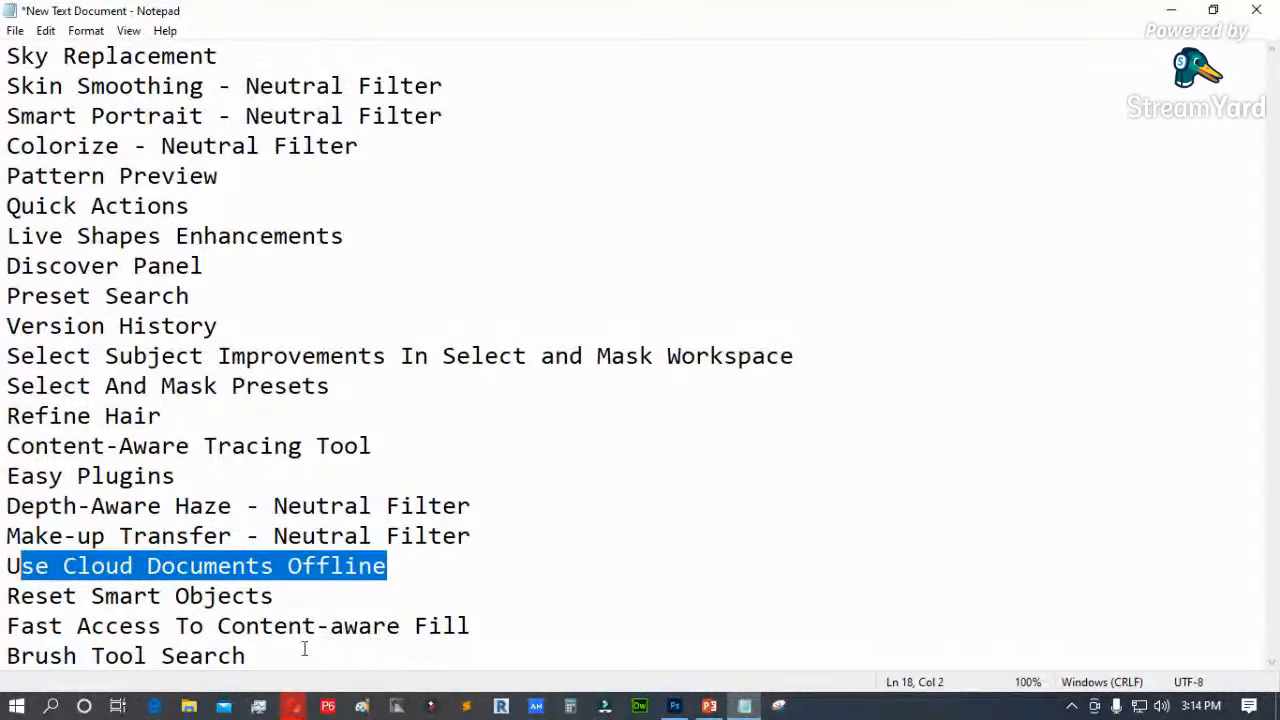
left_click_drag(250, 656, 14, 656)
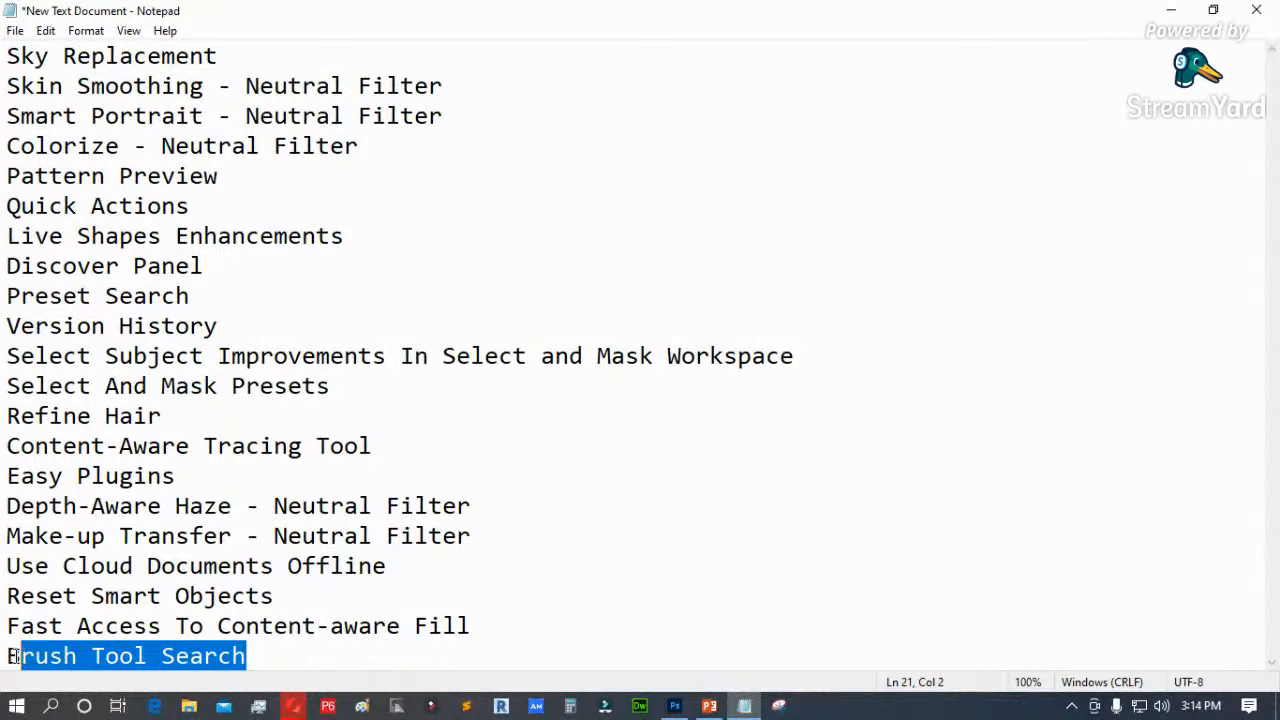
left_click_drag(248, 656, 162, 654)
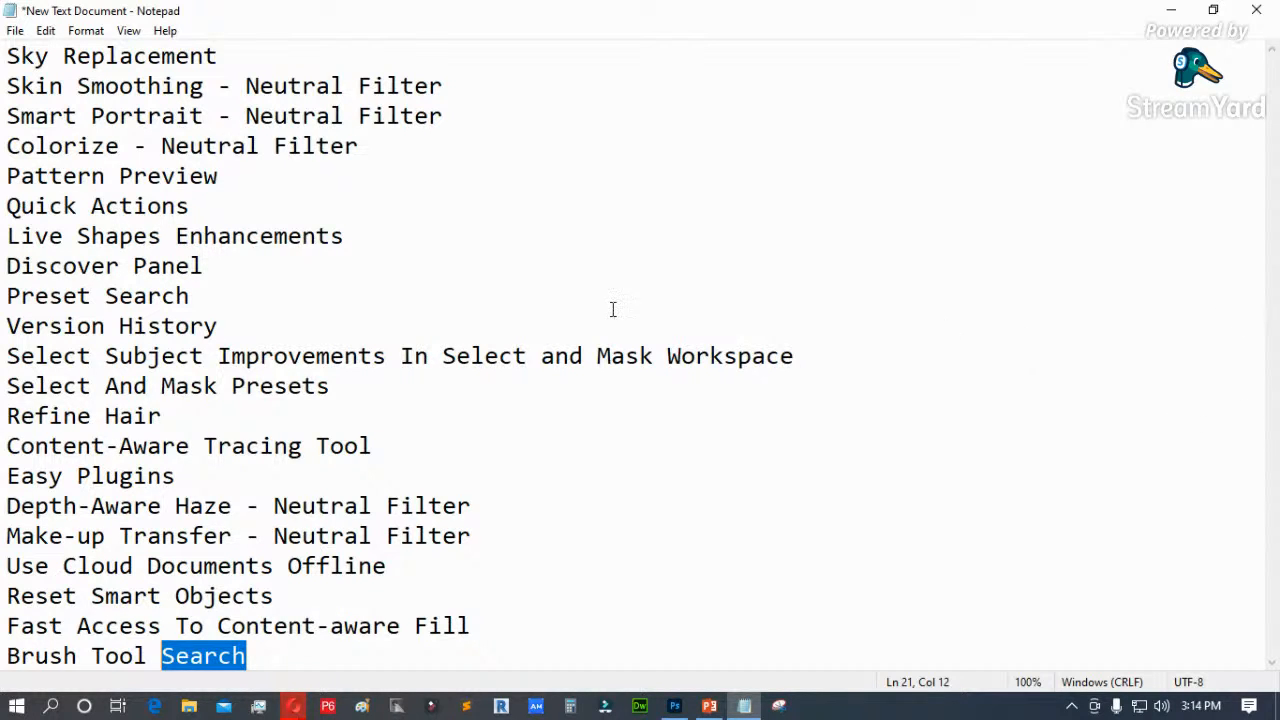
Step: Correct "Neutral" to "Neural" in the Smart Portrait, Skin Smoothing, Colorize, Depth-Aware Haze and Make-up Transfer lines
left_click(302, 115)
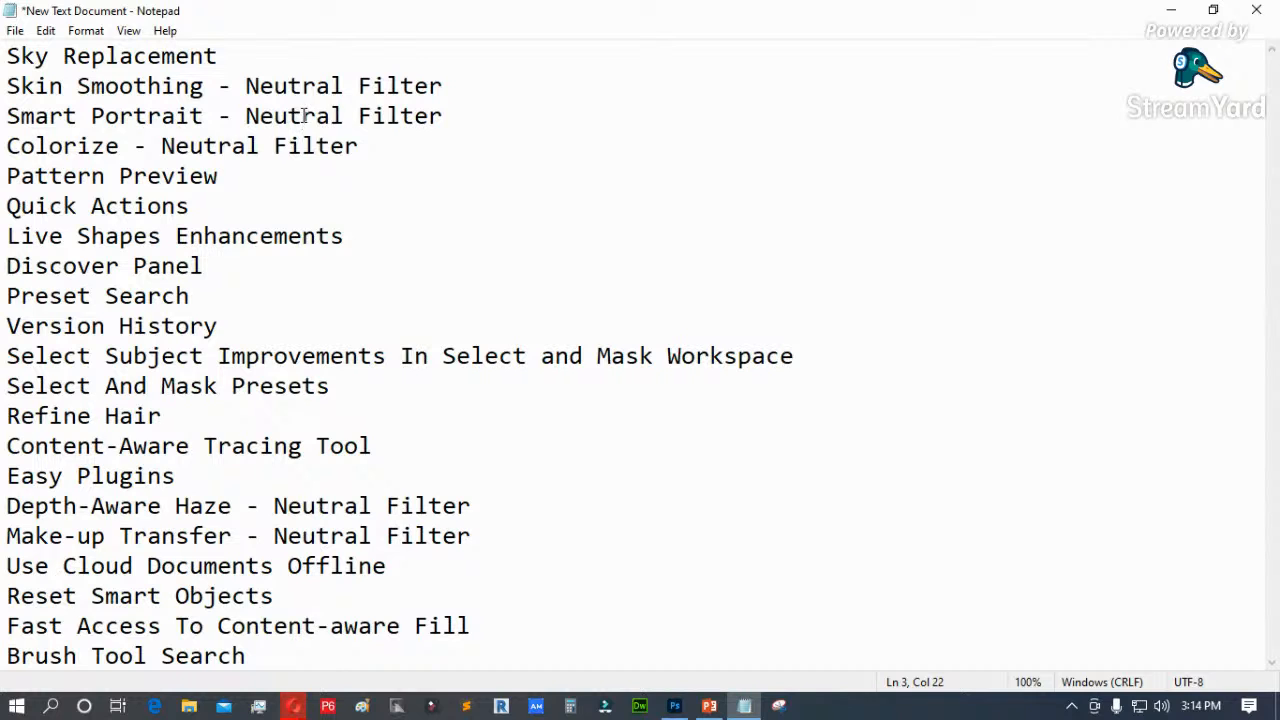
key("BackSpace")
left_click(302, 86)
key("BackSpace")
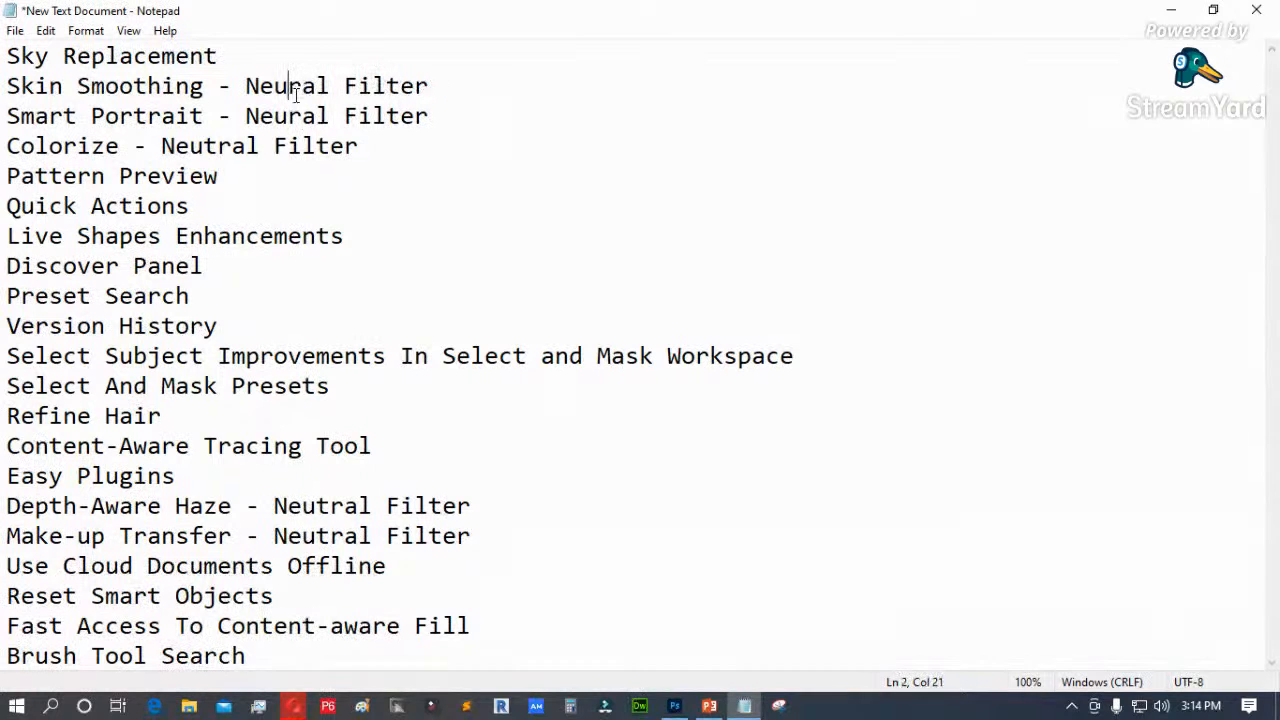
left_click(216, 145)
key("BackSpace")
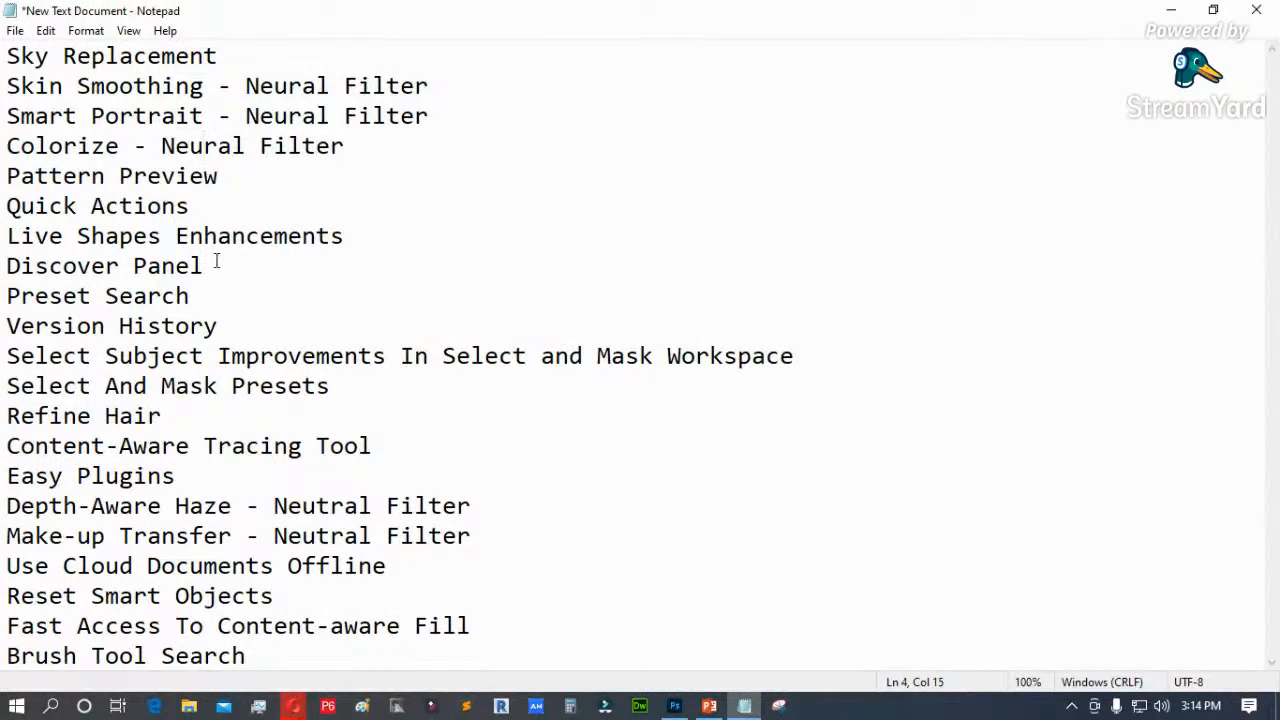
left_click(330, 505)
key("BackSpace")
left_click(329, 535)
key("BackSpace")
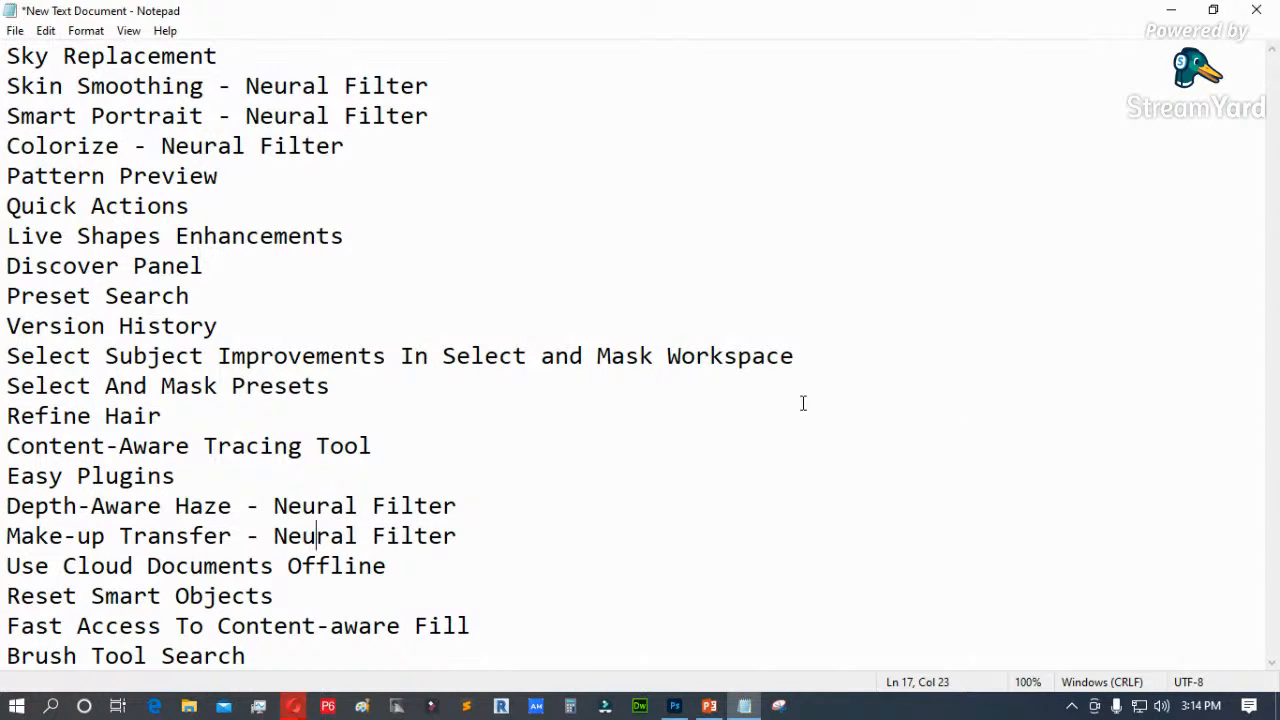
Step: Restore the Notepad window to its smaller size, highlight "Sky Replacement", and minimize Notepad to return to Photoshop
left_click(1213, 9)
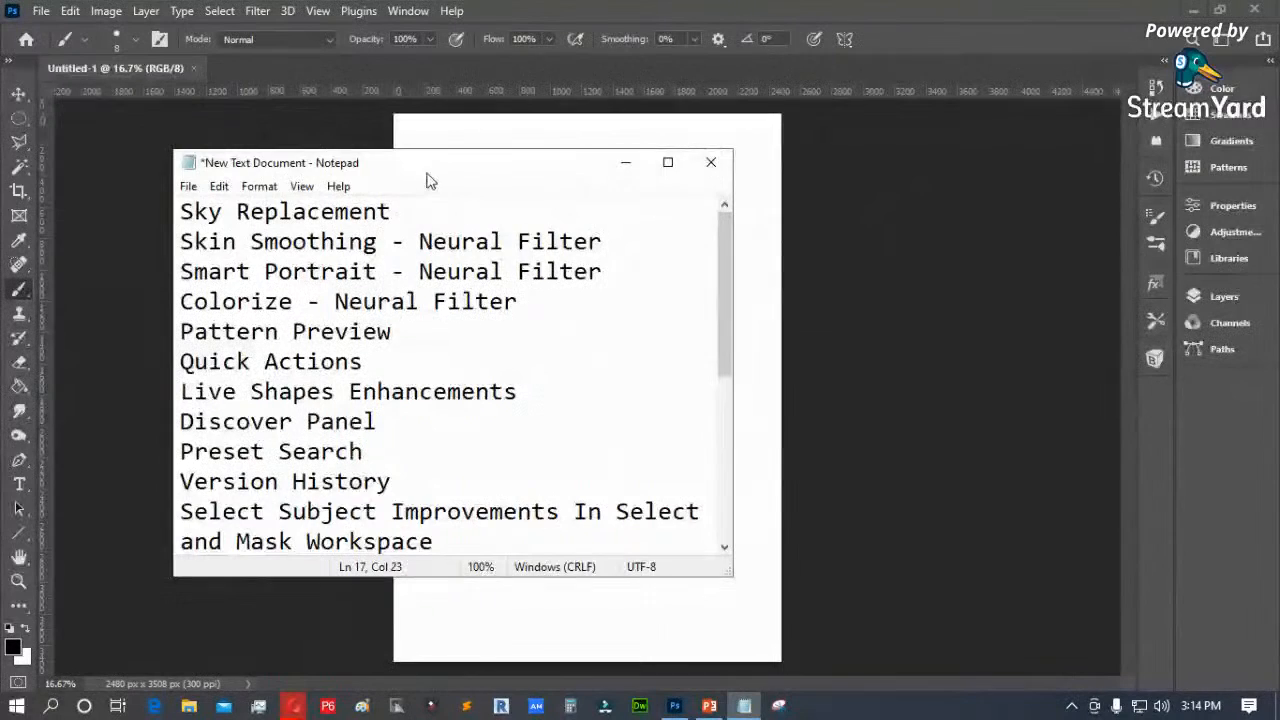
left_click_drag(393, 211, 180, 211)
left_click(626, 162)
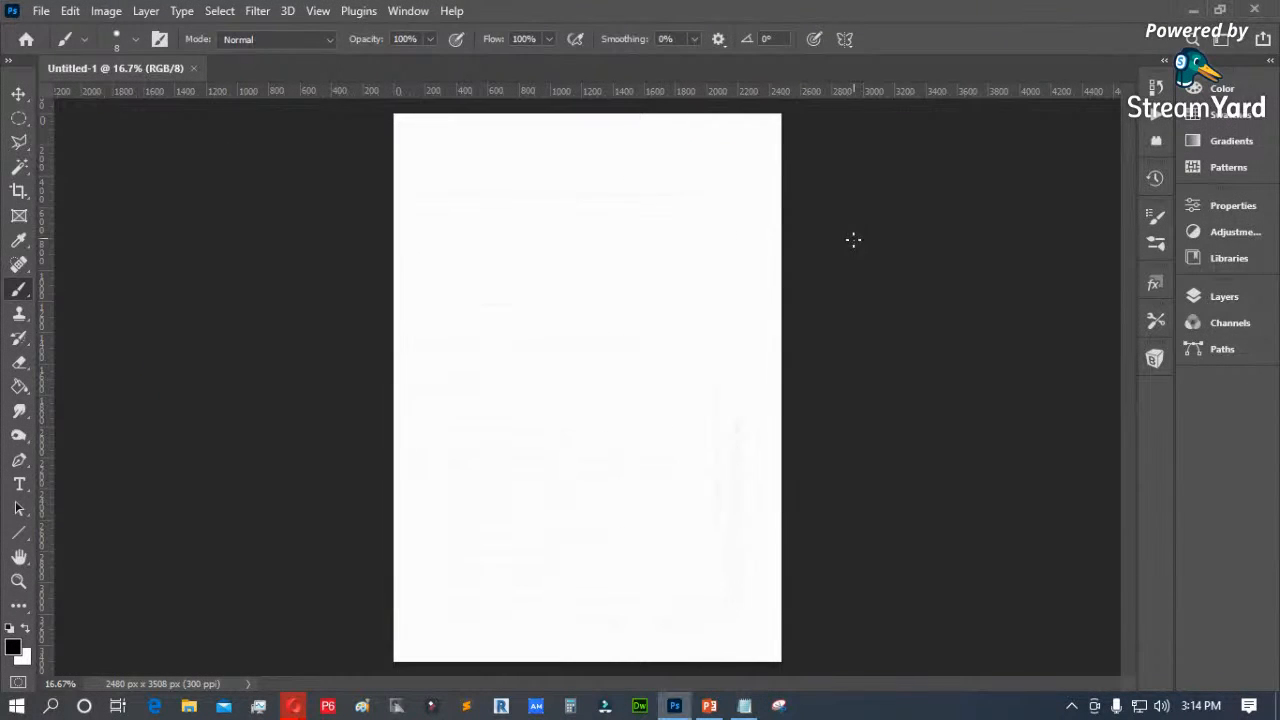
Step: Open the motocross photo "images" from the D: drive folder 2 TUTORIAL > Blending Modes and fit it to the screen
key("ctrl+o")
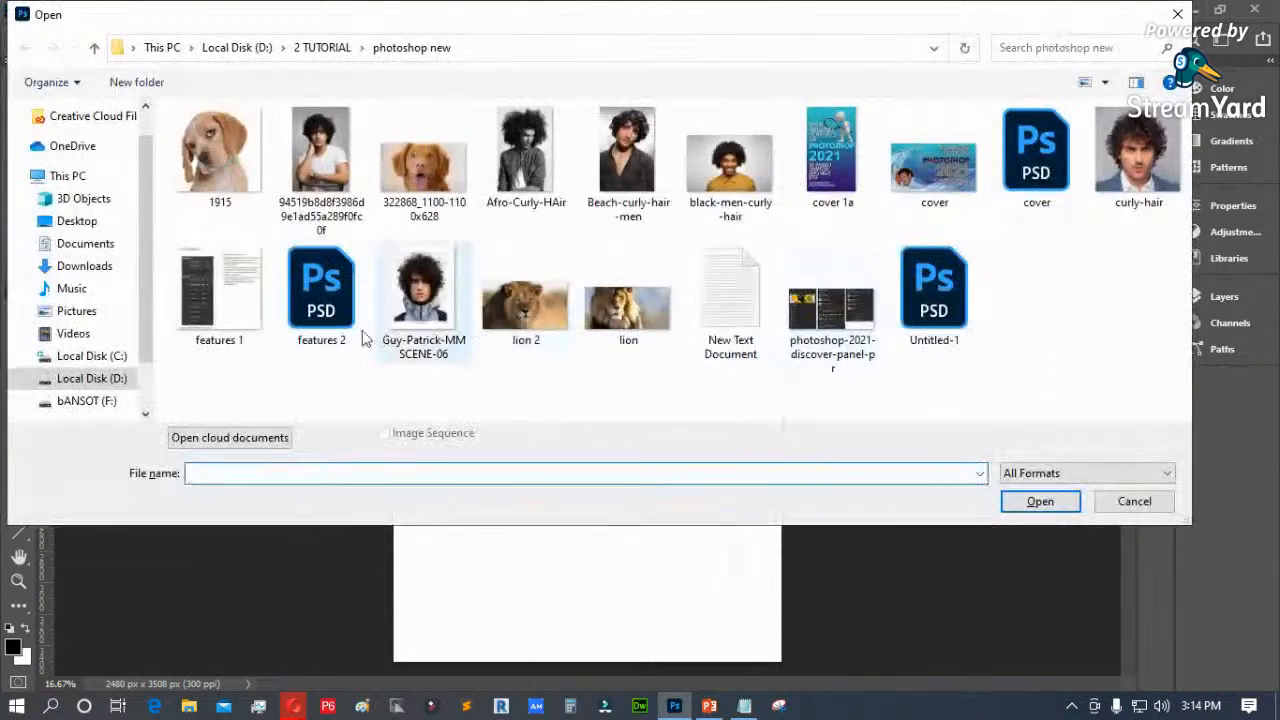
left_click(260, 50)
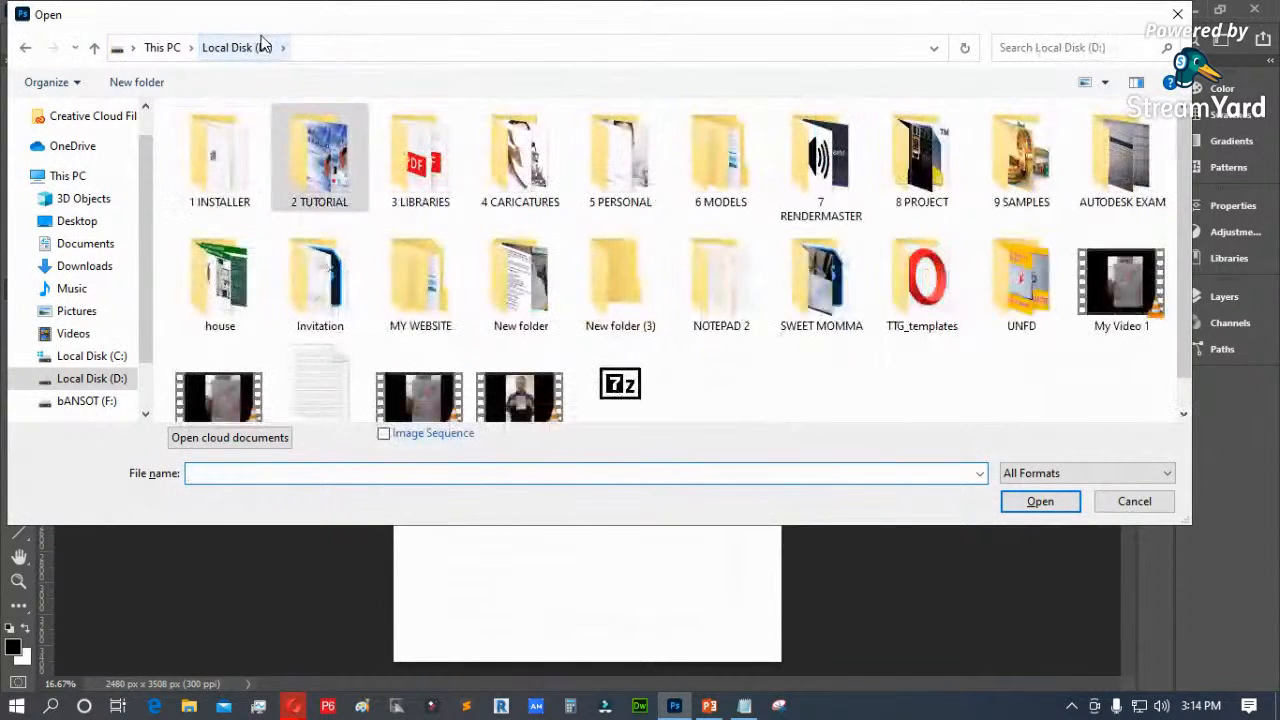
double_click(335, 190)
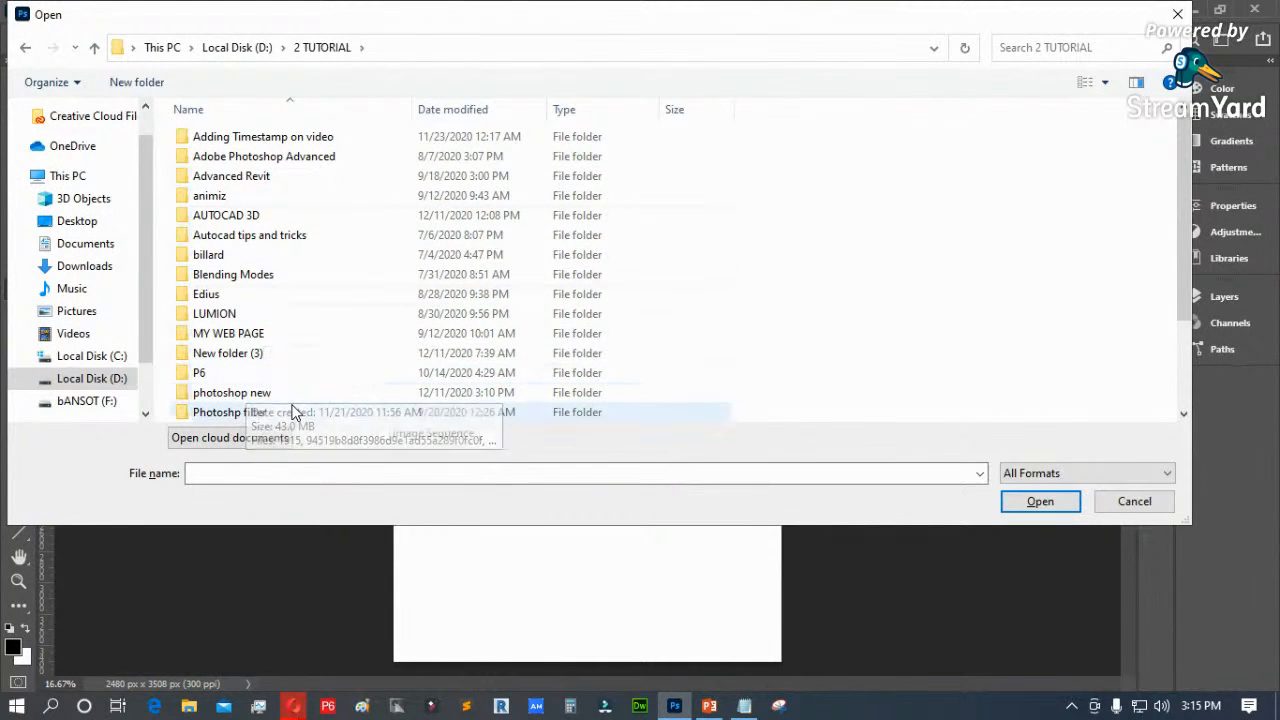
double_click(255, 393)
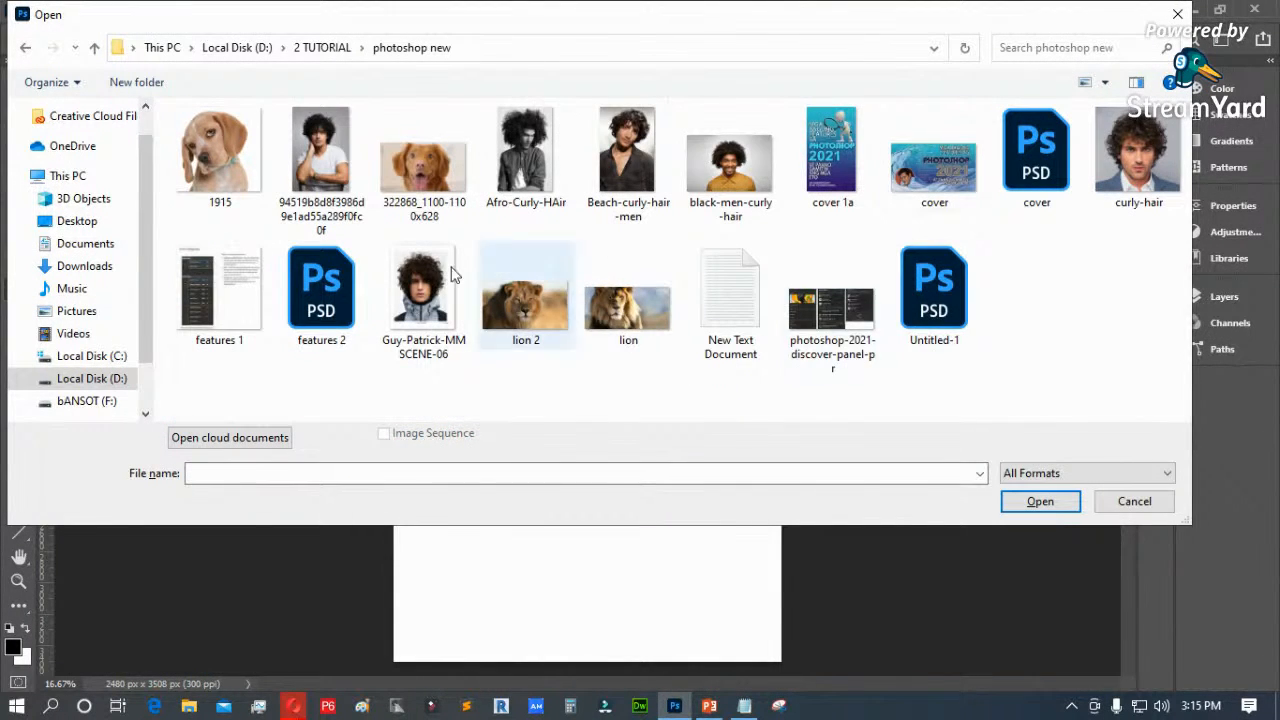
left_click(305, 48)
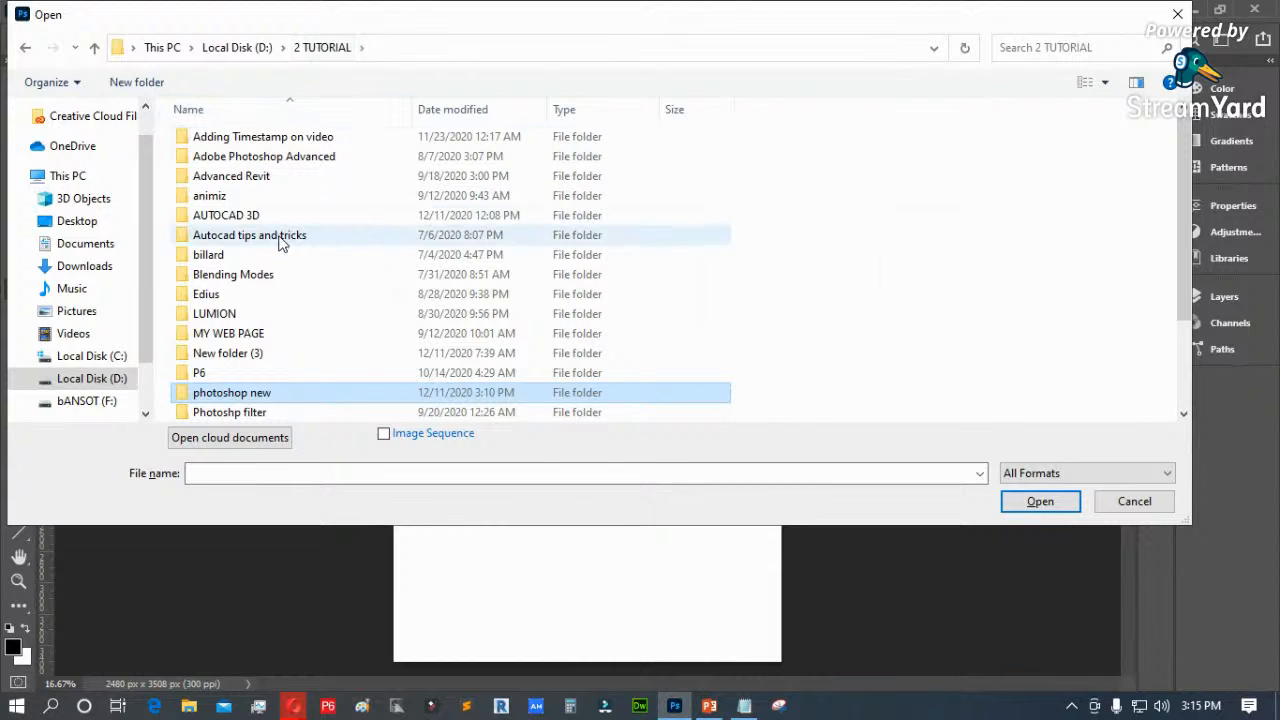
scroll(370, 345, "down", 1)
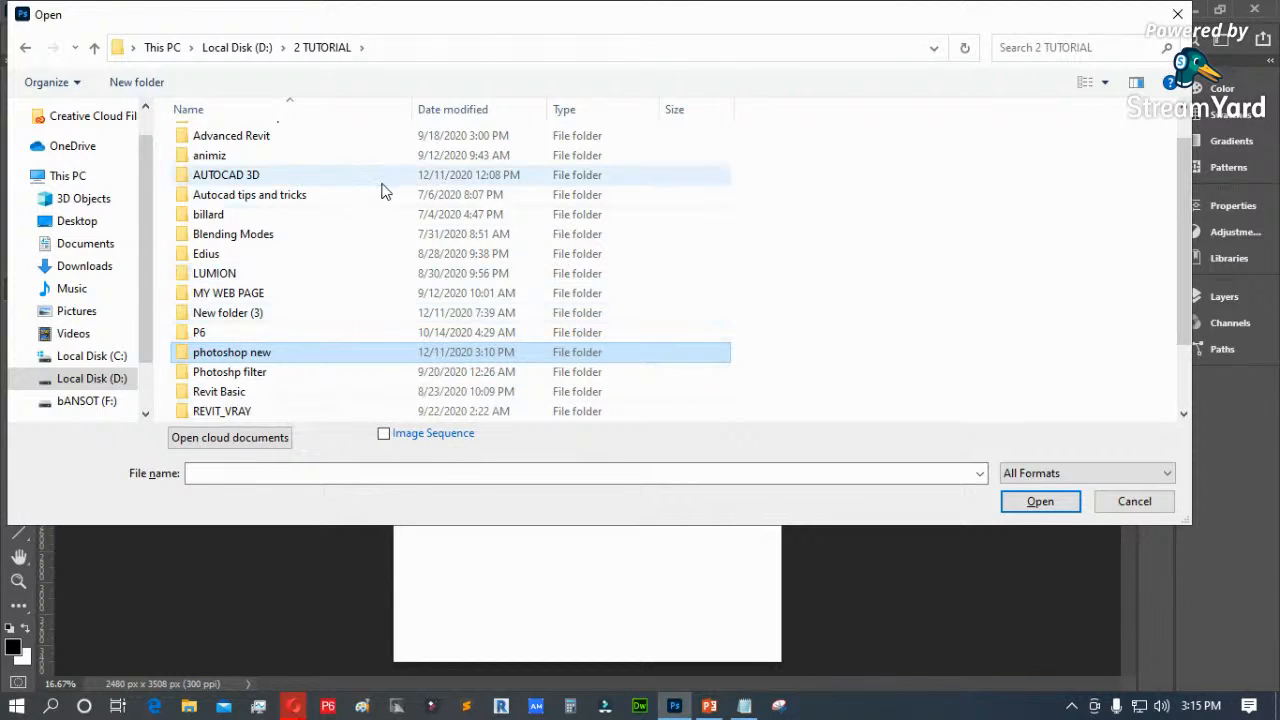
double_click(224, 234)
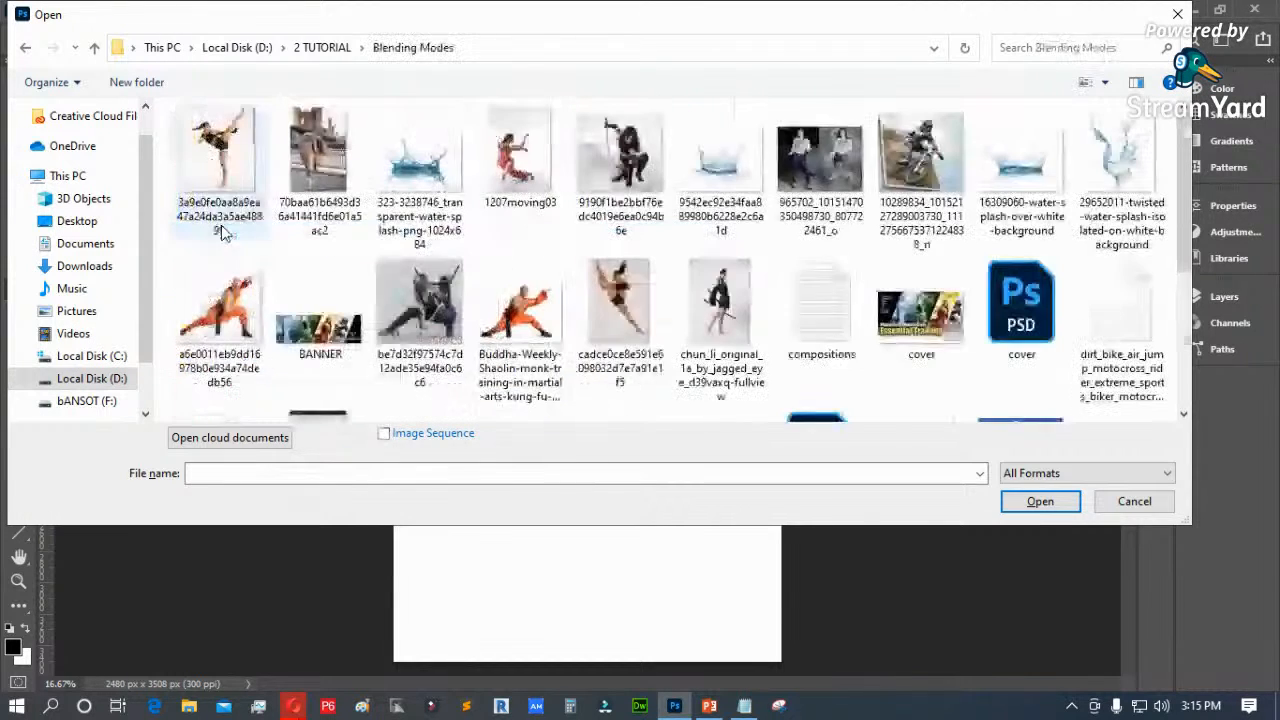
scroll(838, 300, "down", 3)
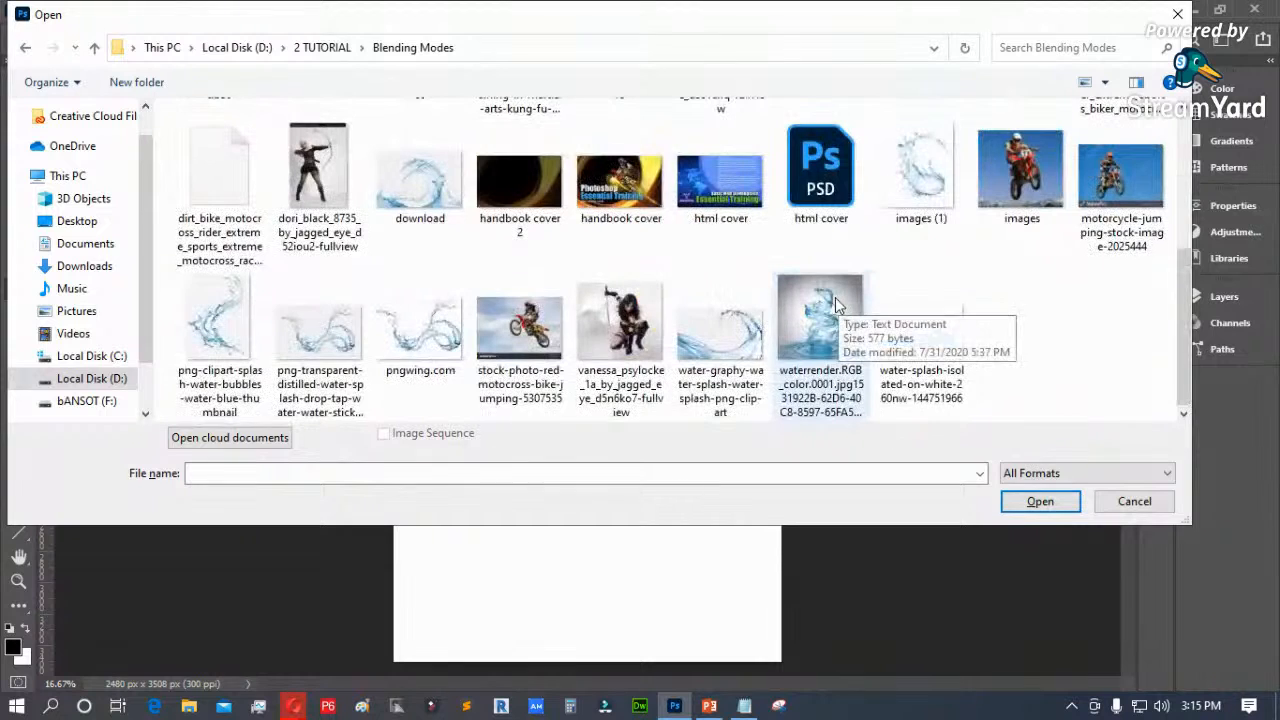
left_click(1020, 190)
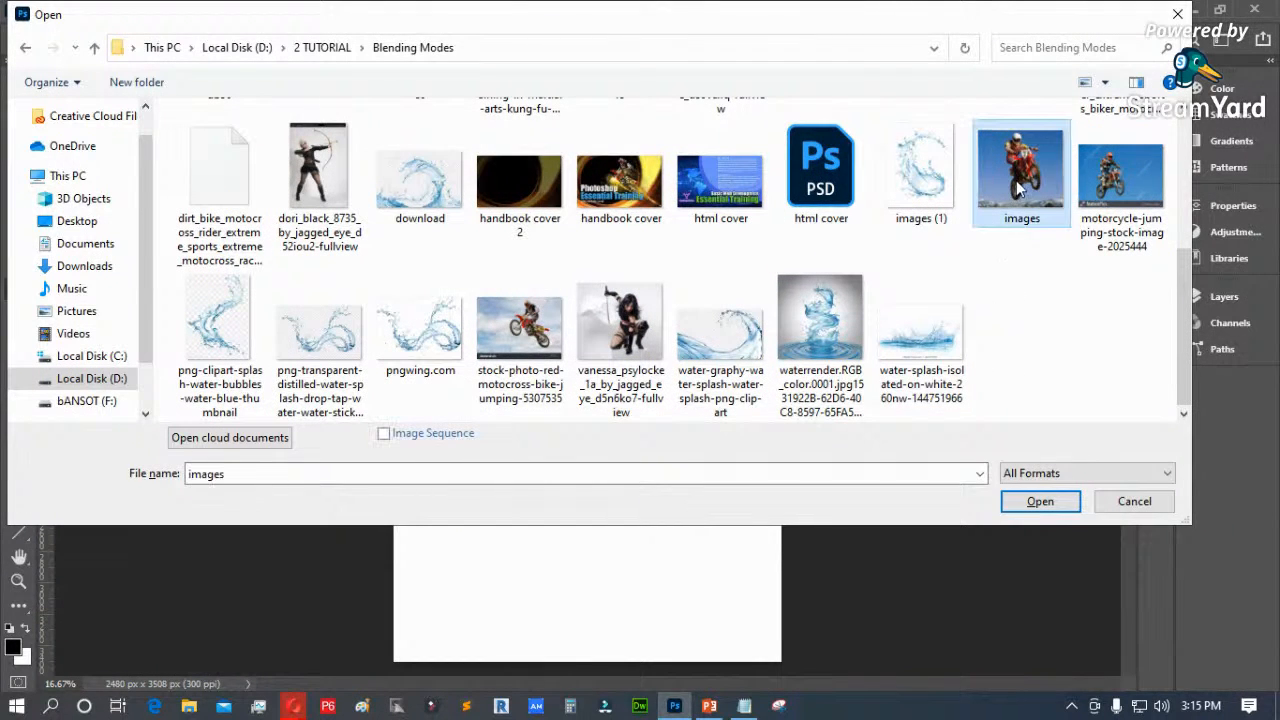
left_click(1057, 508)
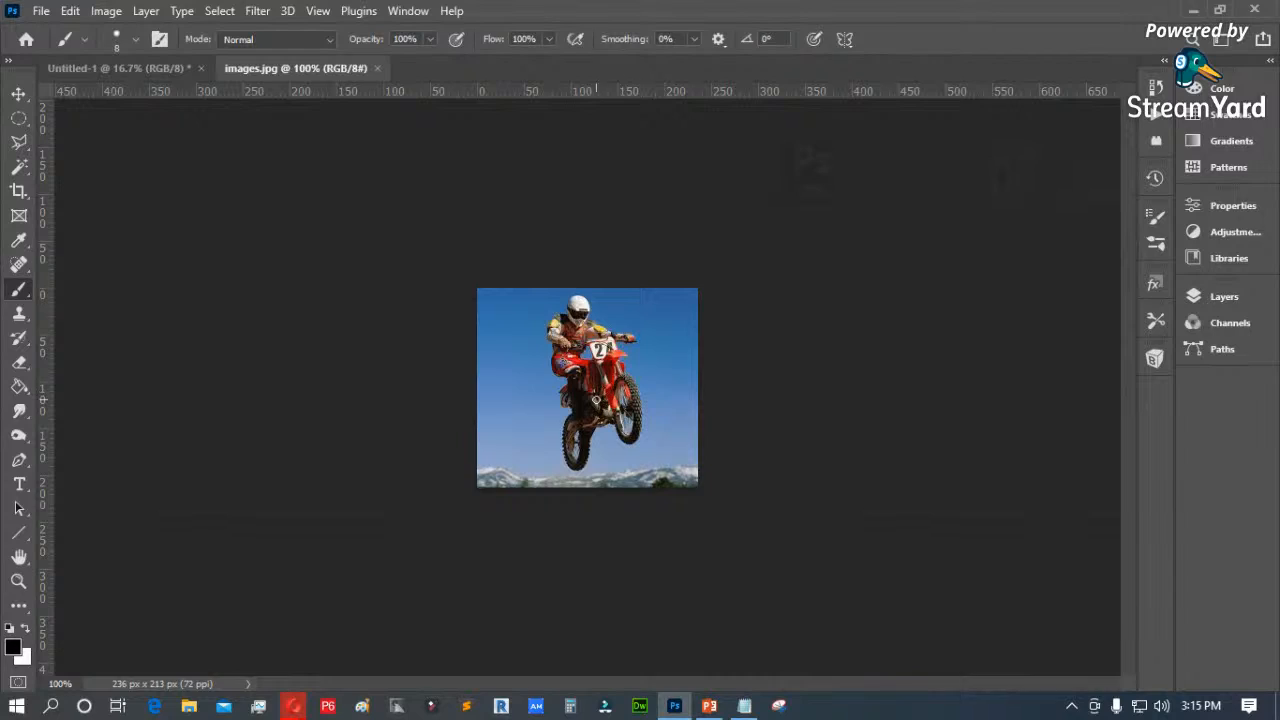
key("ctrl+0")
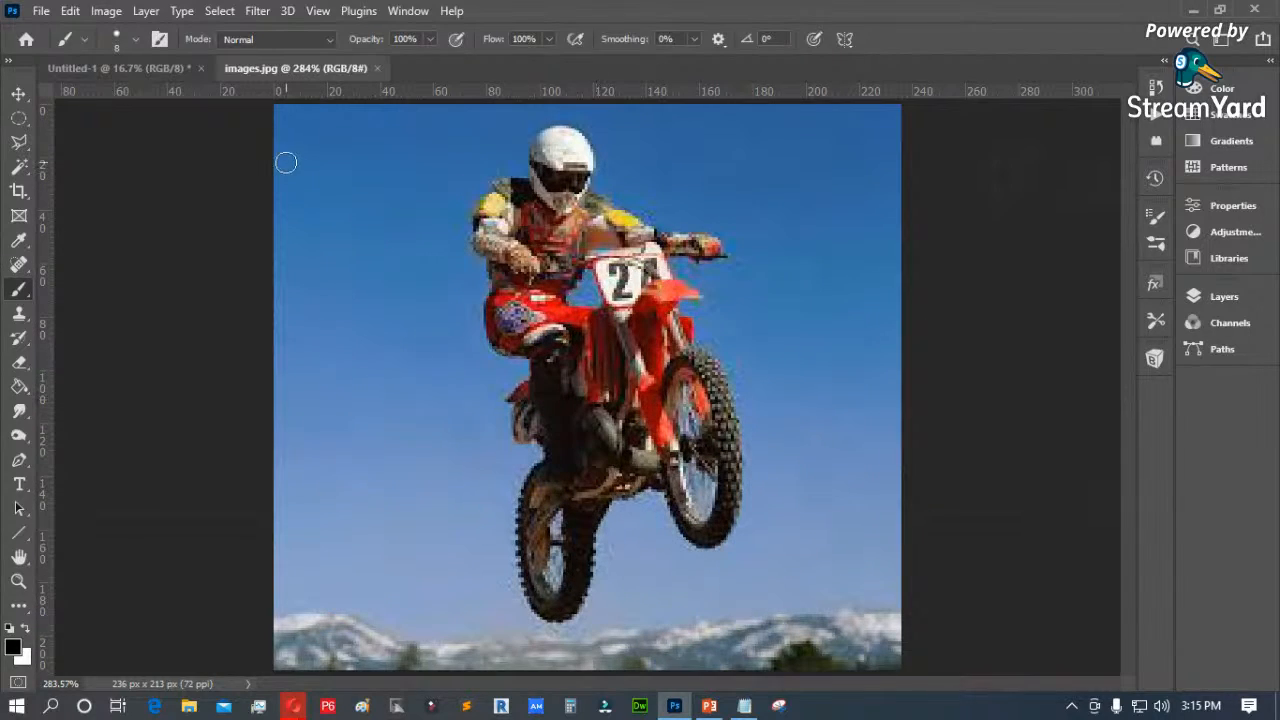
Step: Open motorcycle-jumping-stock-image-2025444.jpg from the Blending Modes folder and close both motorcycle images, keeping the blank document open
key("ctrl+o")
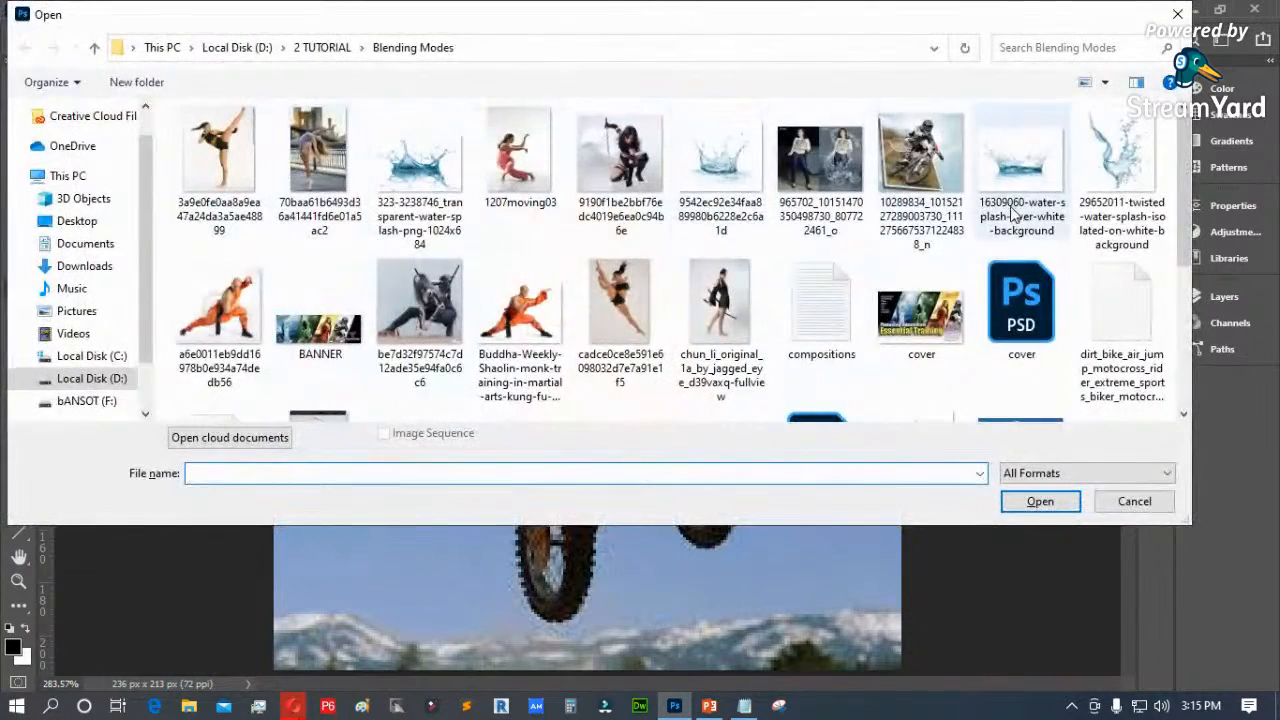
scroll(1015, 215, "down", 3)
double_click(1043, 172)
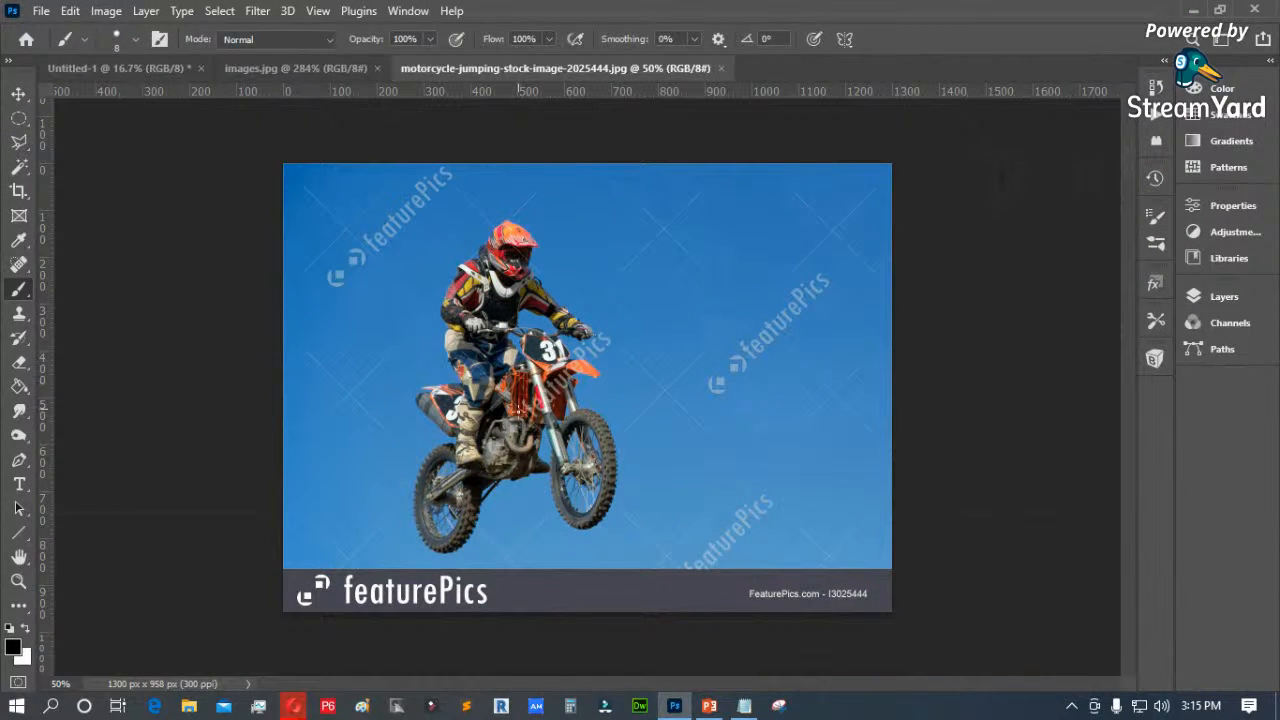
left_click(720, 67)
left_click(377, 68)
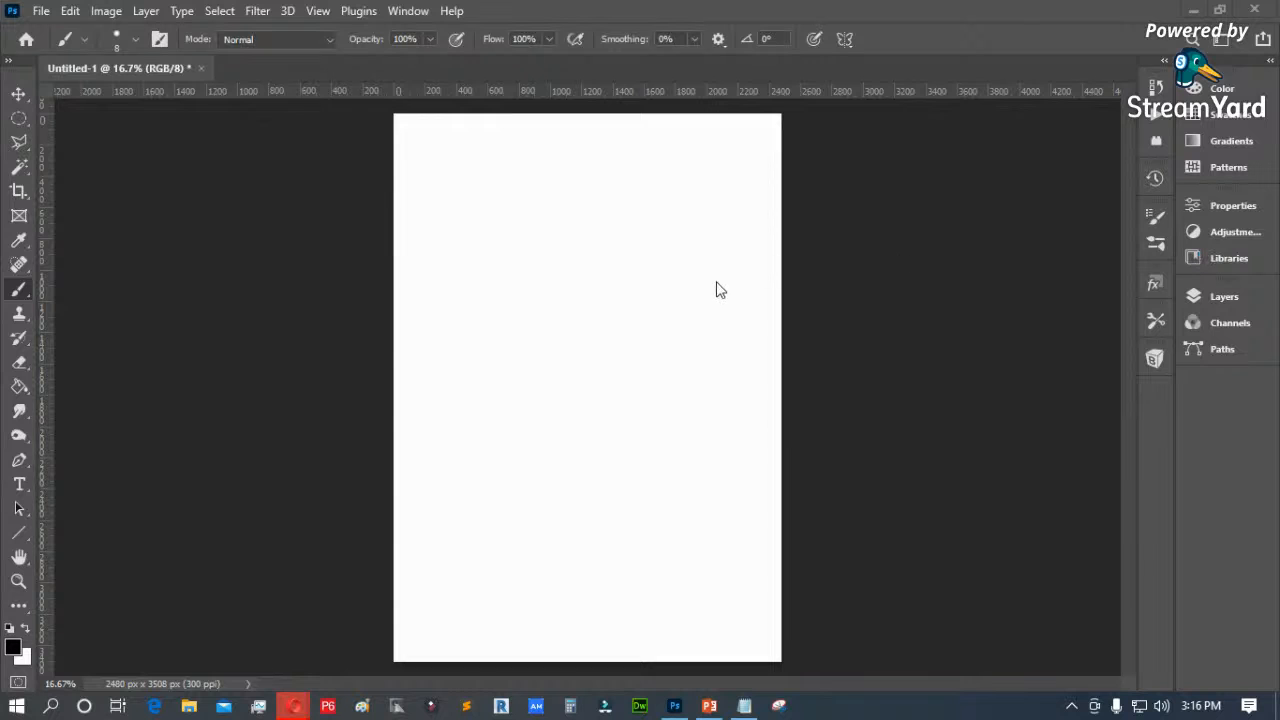
Step: Open the landscape photo 225727076.jpg from the 2 TUTORIAL > photoshop new folder and fit it to the screen
key("ctrl+o")
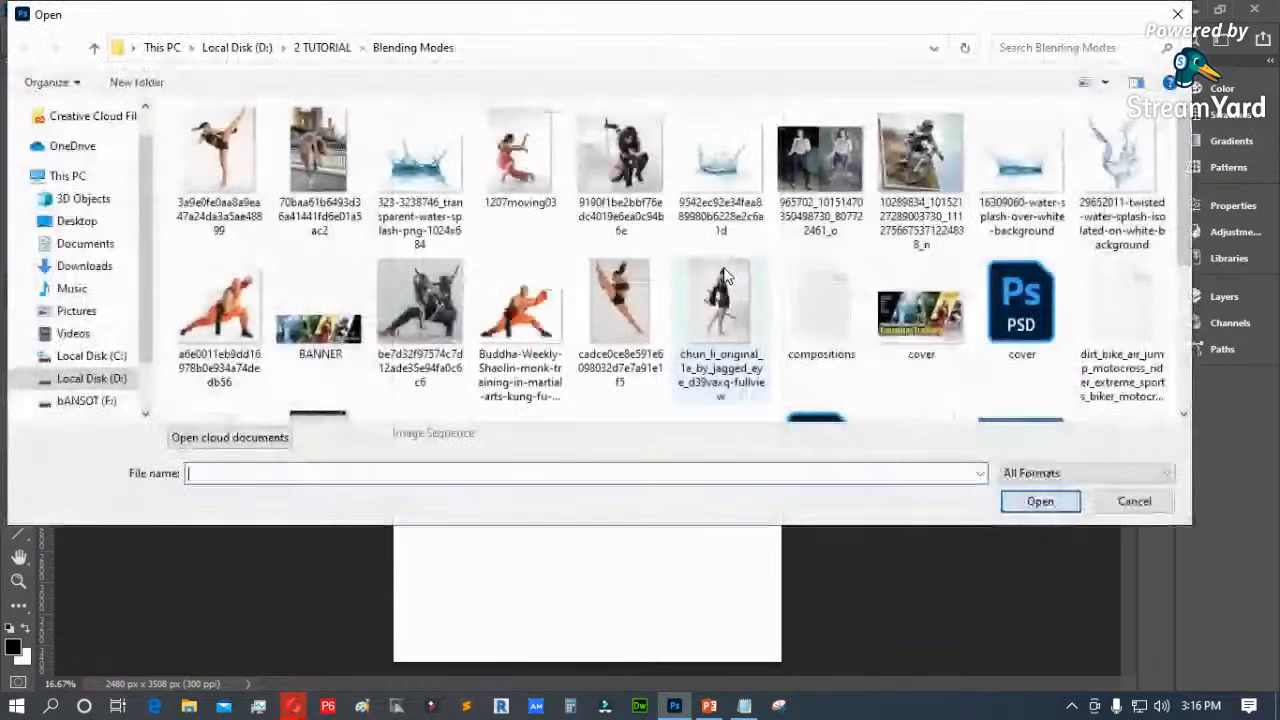
left_click(315, 47)
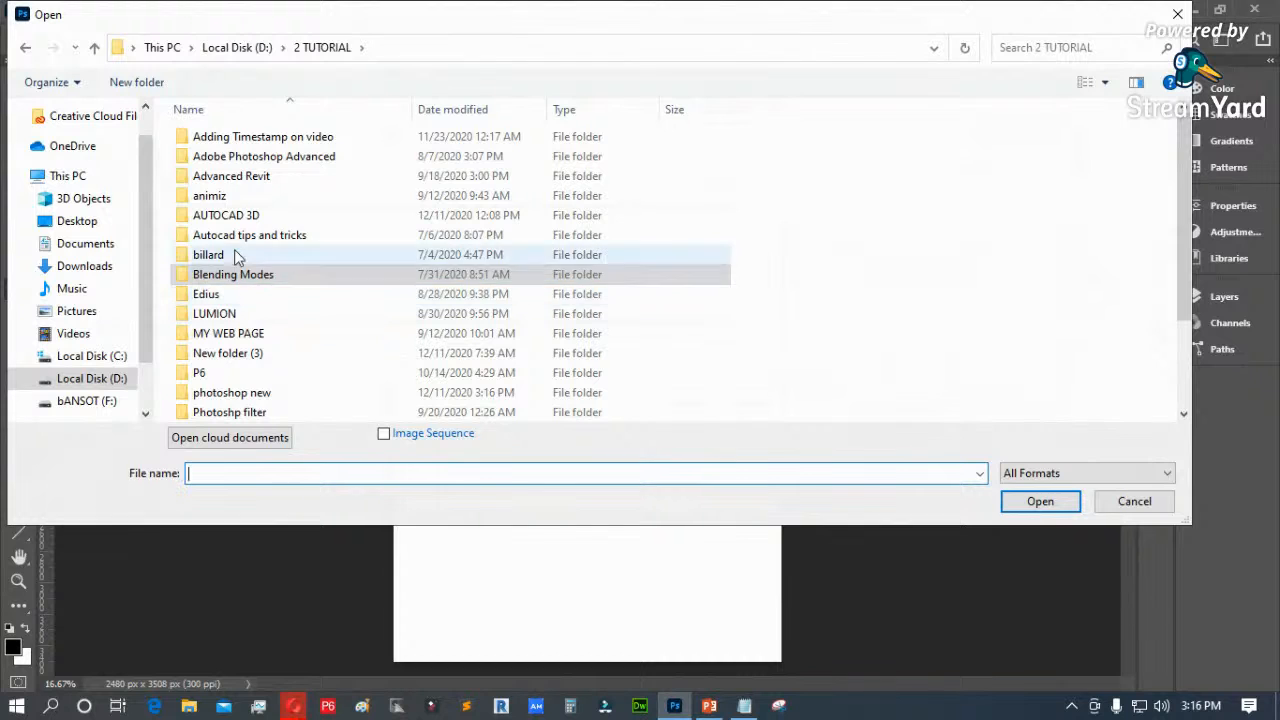
scroll(238, 258, "down", 2)
left_click(250, 296)
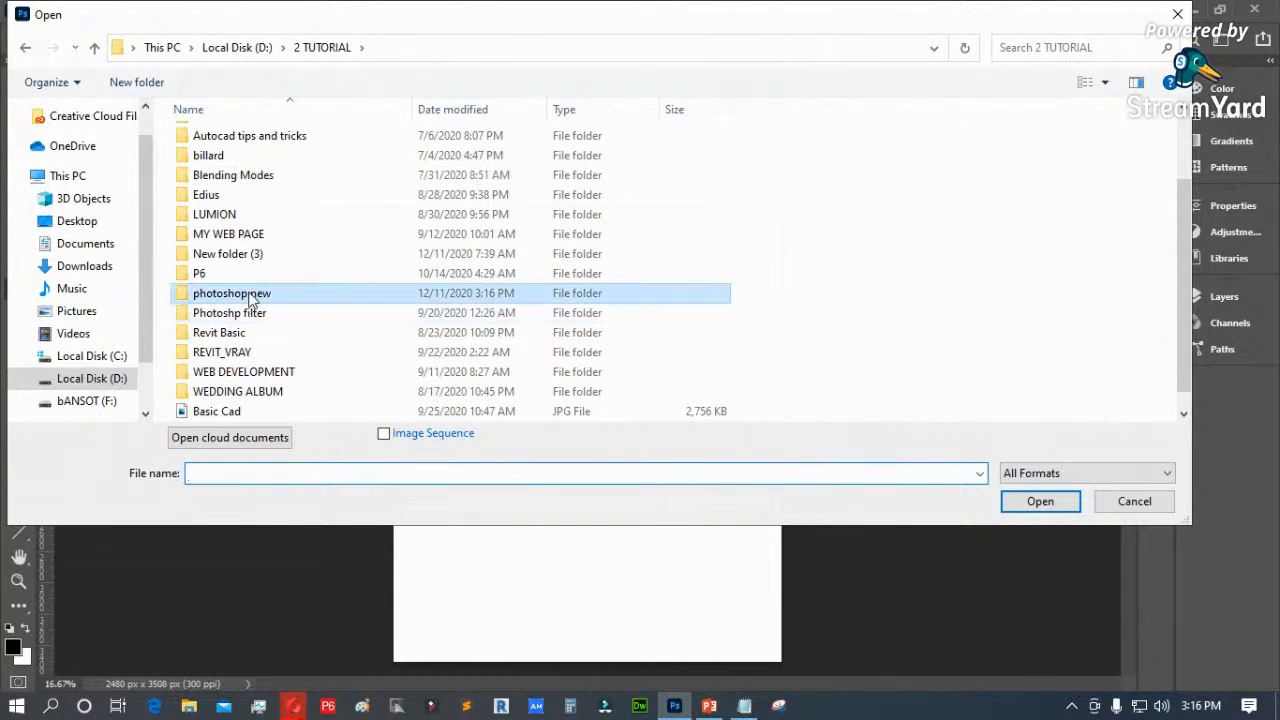
double_click(250, 296)
double_click(523, 152)
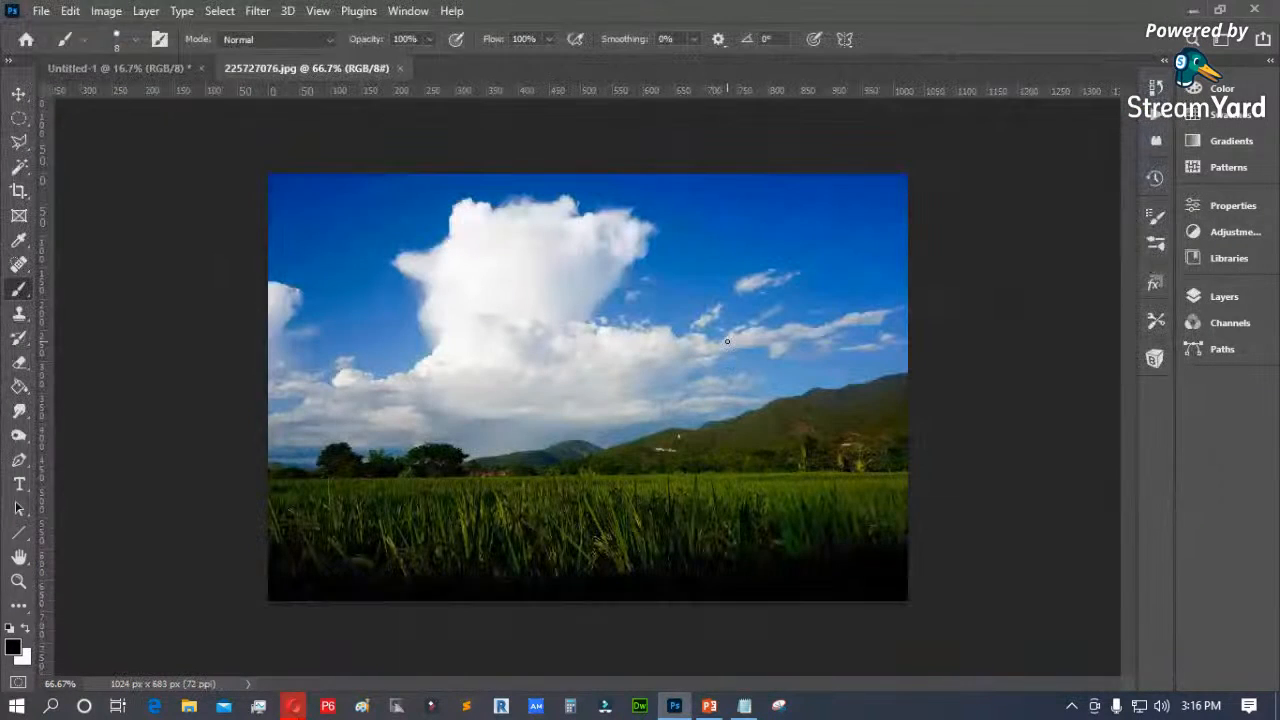
key("ctrl+0")
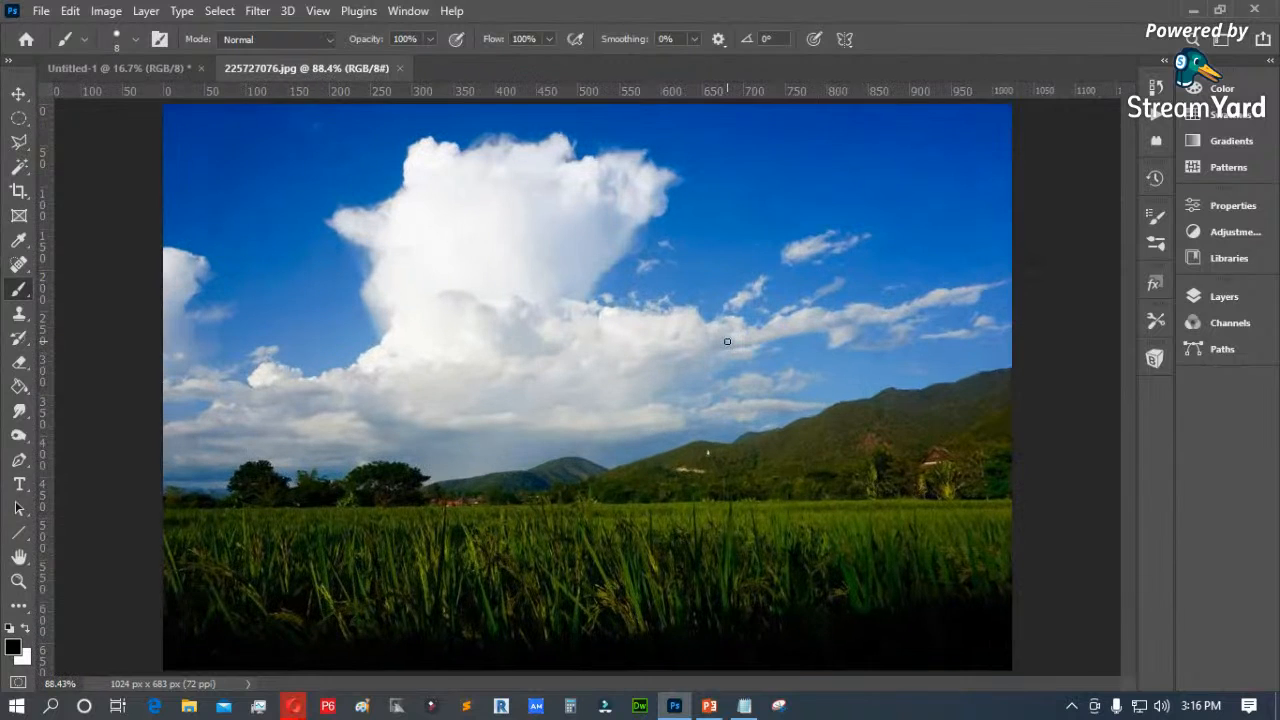
Step: Select the sky with the Polygonal Lasso, tracing the treetops and mountain ridge and looping around the outside of the image
left_click(1214, 295)
left_click_drag(1105, 602, 1024, 421)
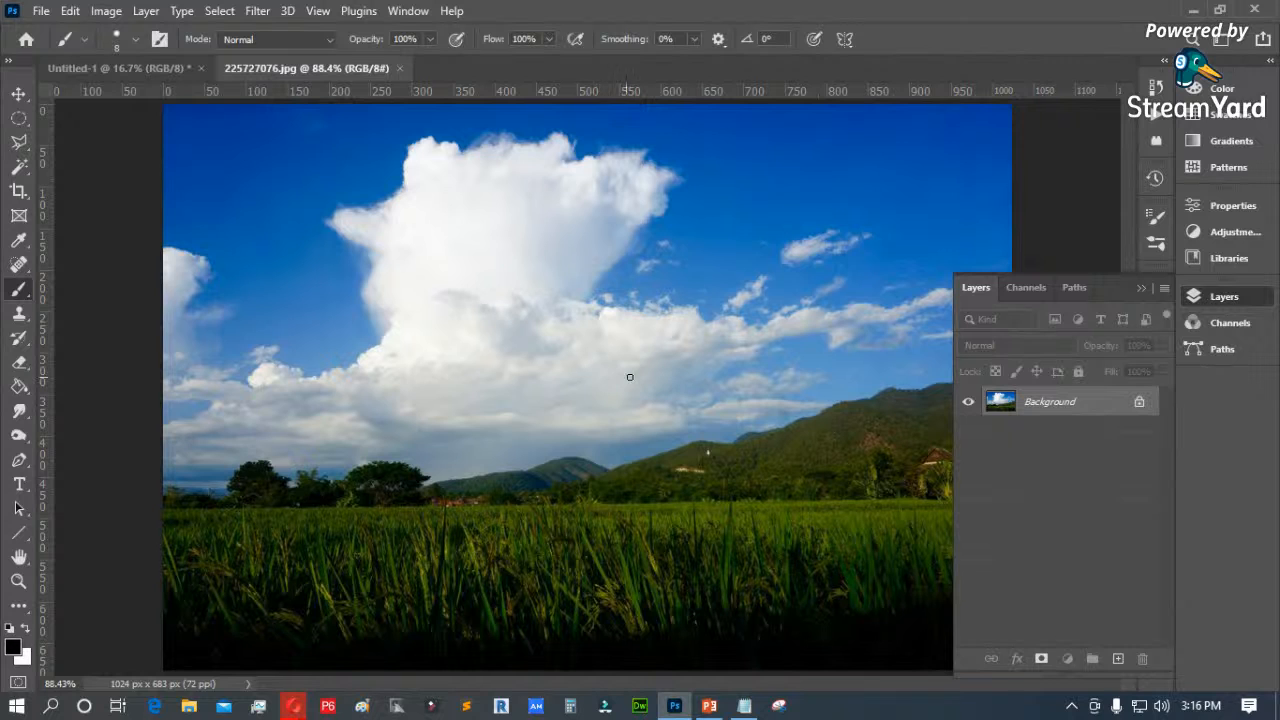
left_click(1140, 288)
key("l")
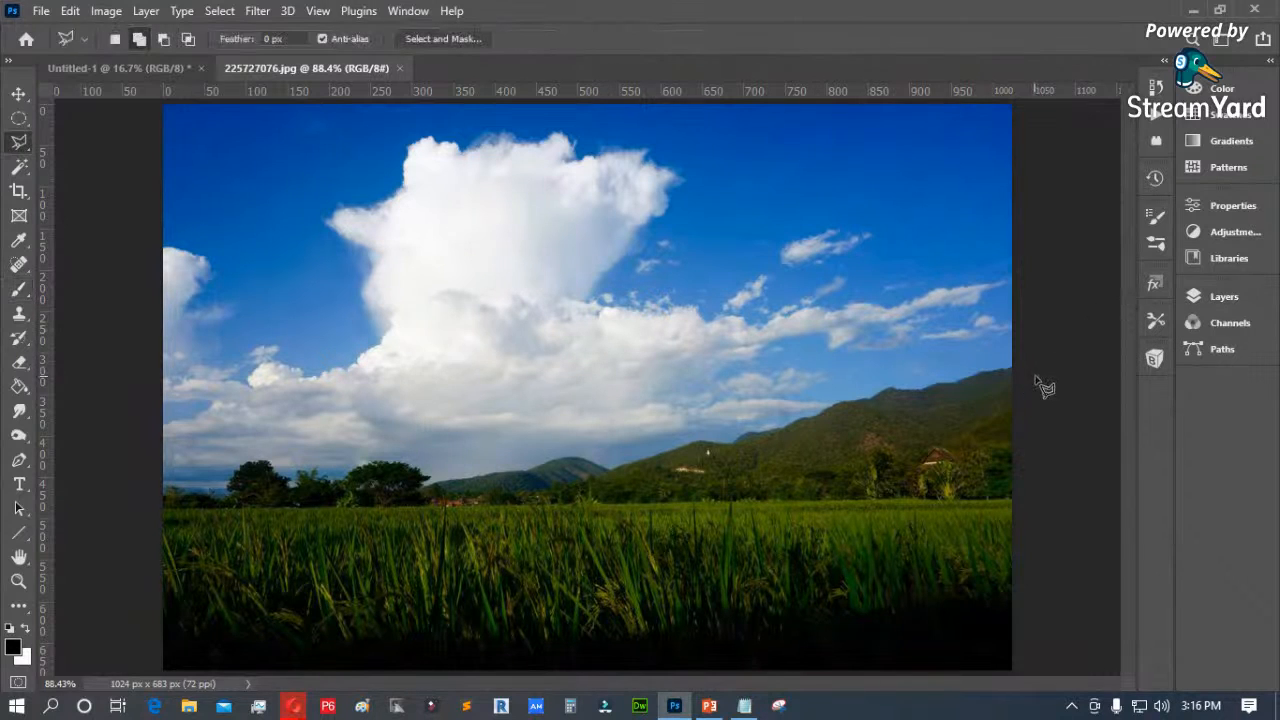
left_click(1018, 367)
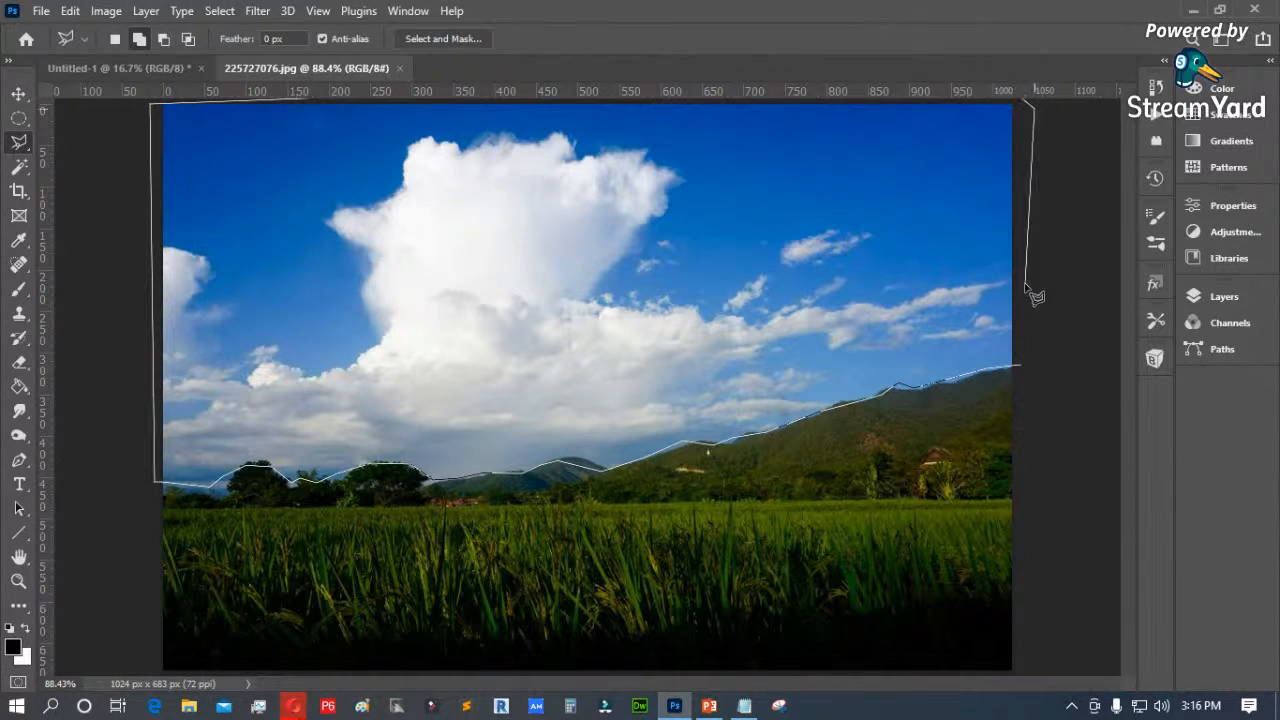
double_click(1055, 314)
Step: Unlock the Background layer, add a layer mask from the sky selection, and invert the mask to hide the sky
left_click(1193, 296)
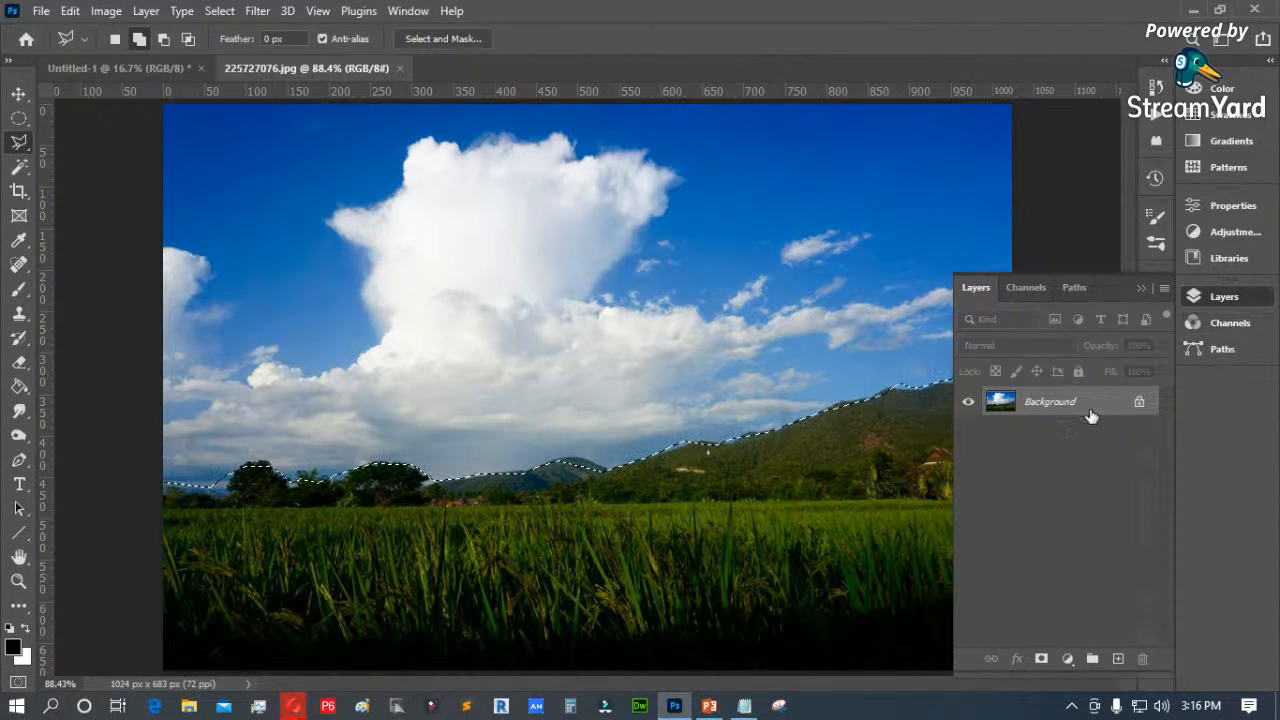
left_click(1145, 402)
left_click(1042, 658)
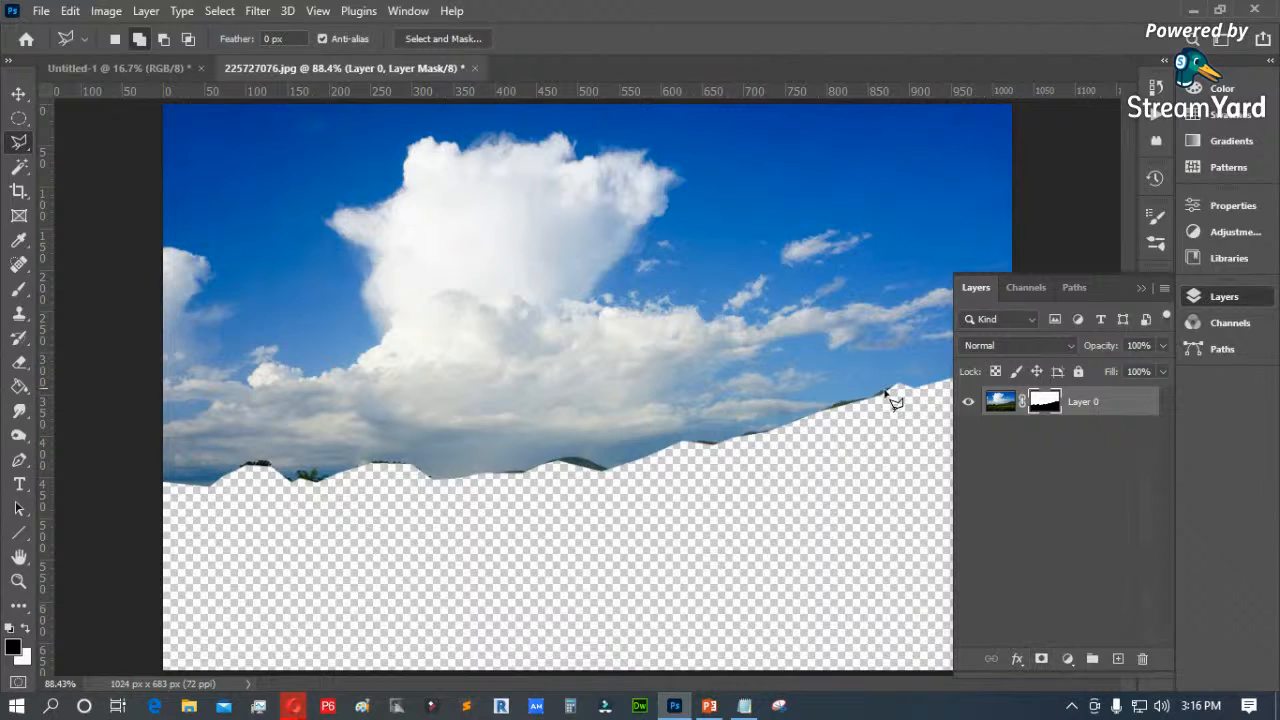
key("ctrl+i")
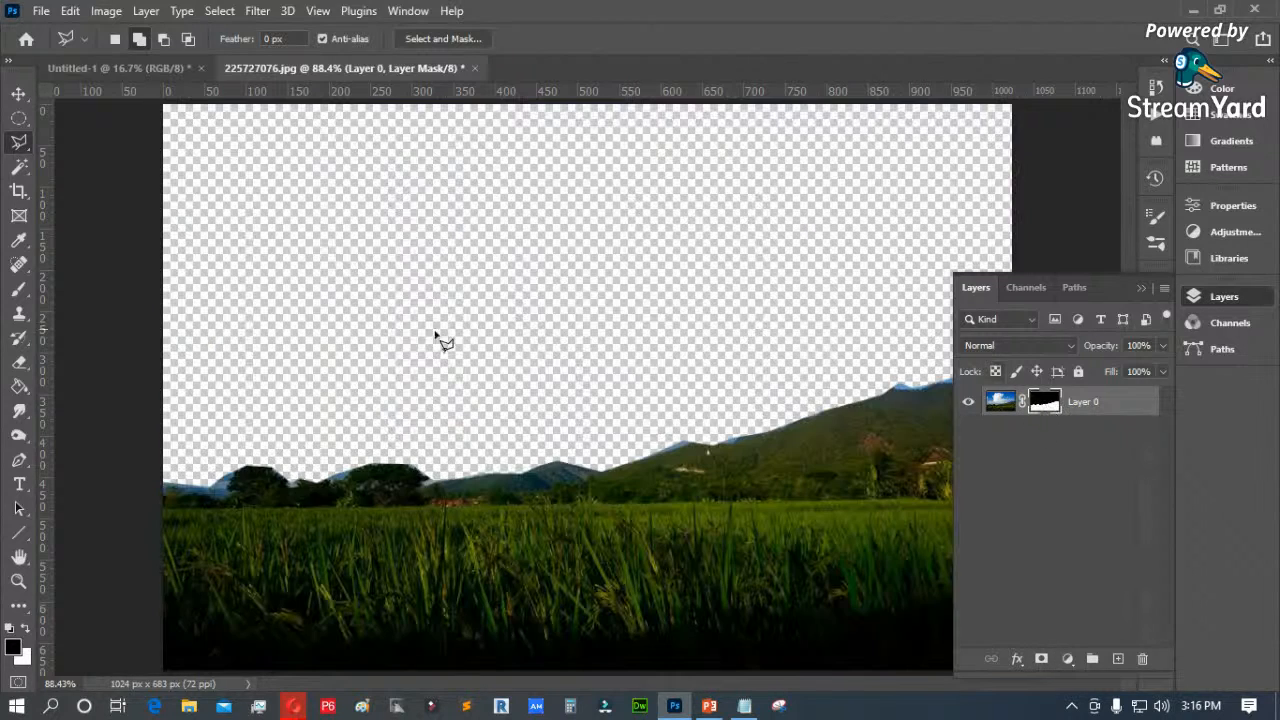
Step: Open the sunset sky photo images.jpg from the photoshop new folder and select the whole picture
key("ctrl+o")
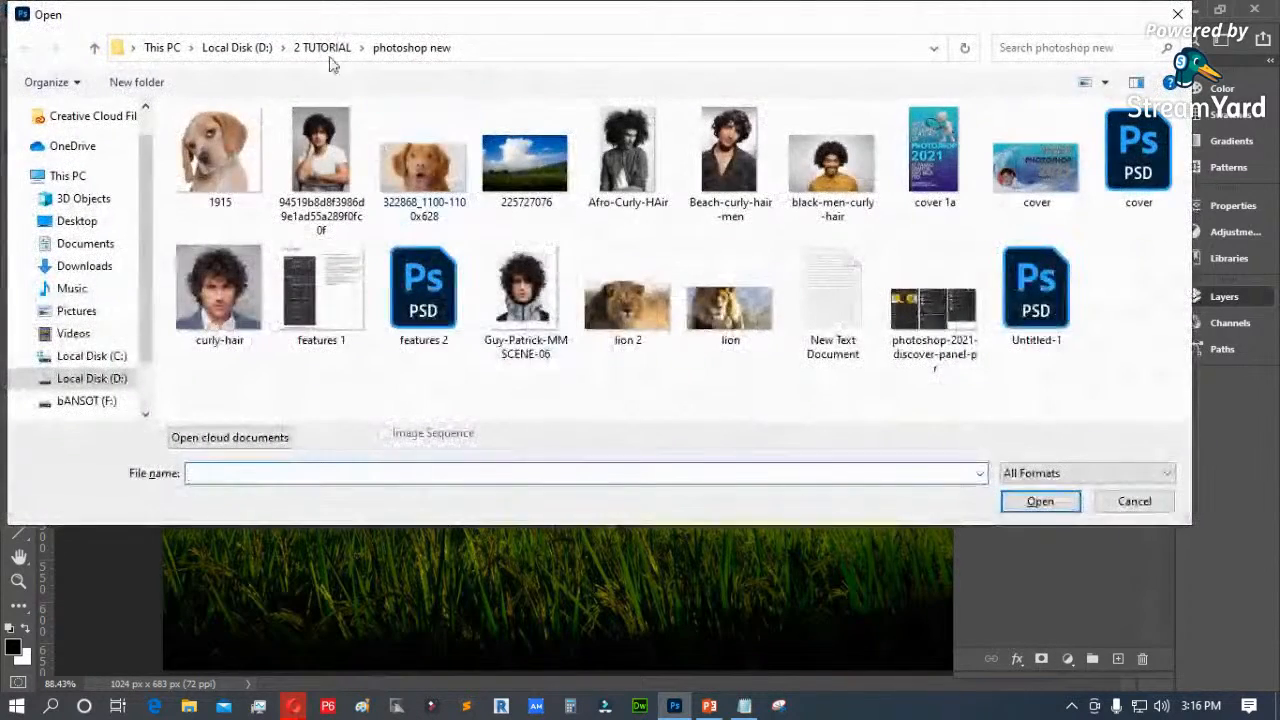
left_click(322, 47)
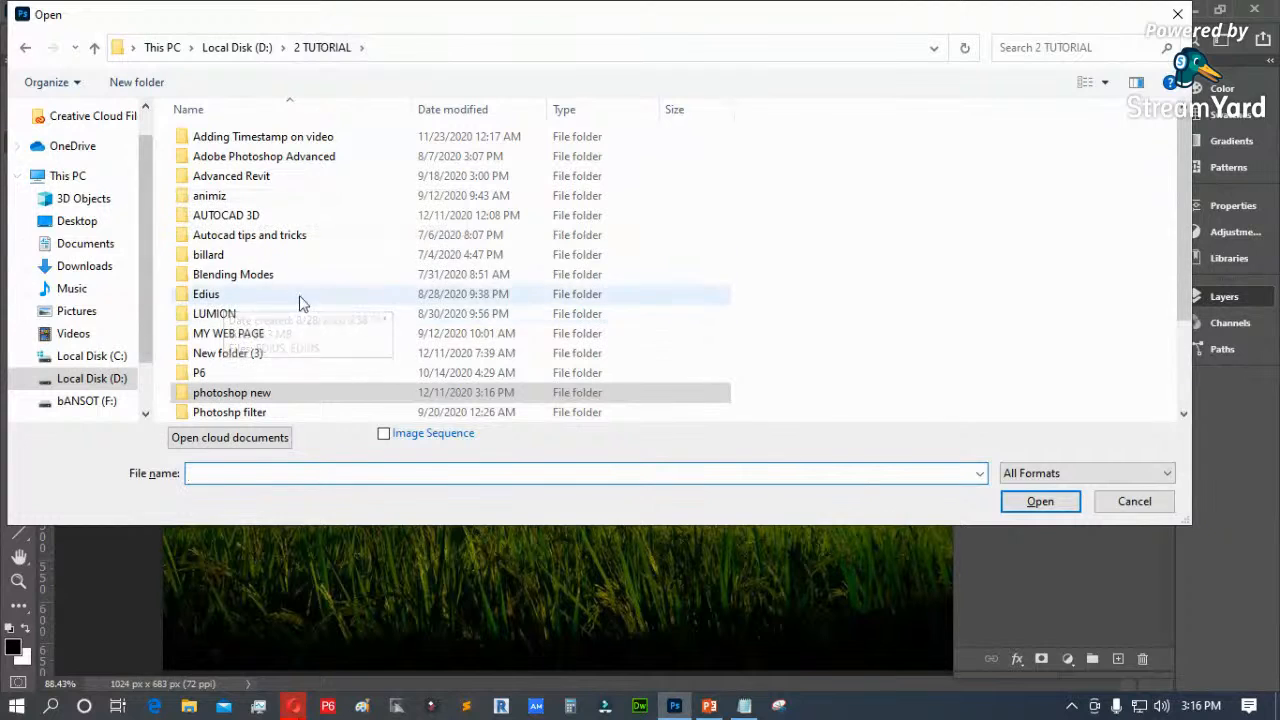
scroll(275, 285, "down", 2)
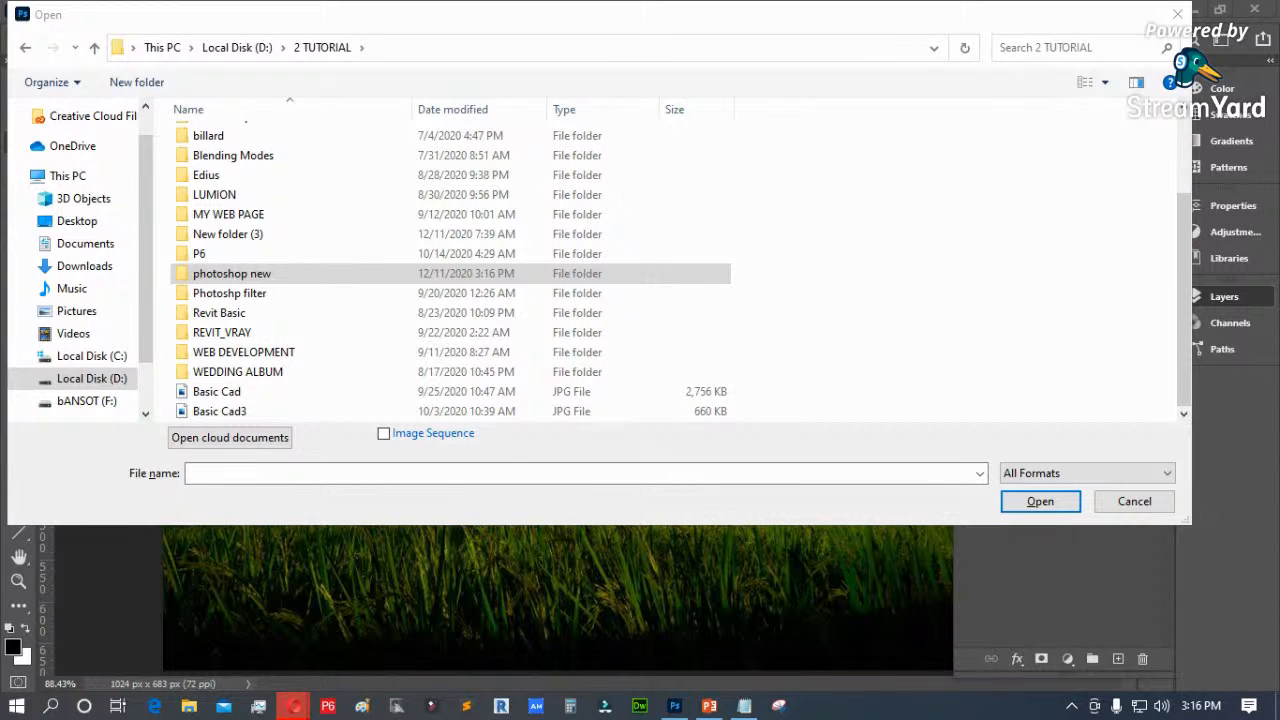
double_click(238, 276)
double_click(628, 310)
key("ctrl+a")
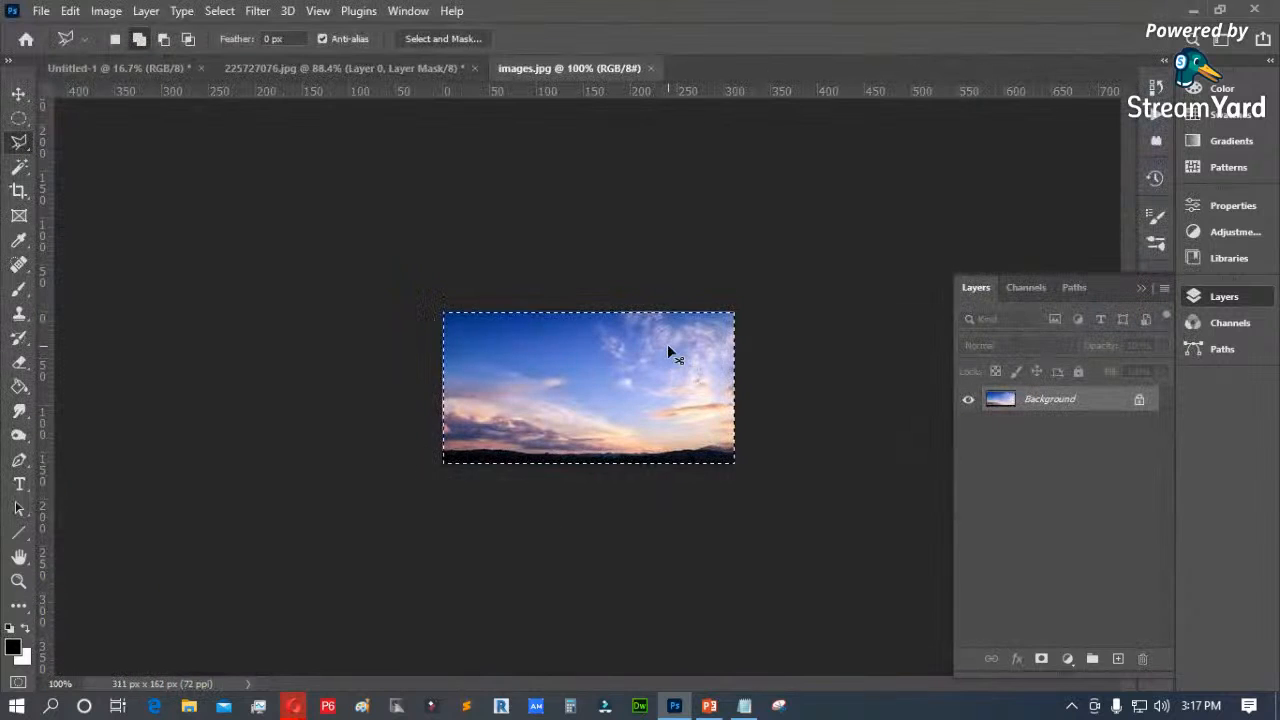
Step: Paste the sunset sky into 225727076.jpg, place it beneath the masked landscape layer, and enlarge it to fill the sky area
left_click(416, 68)
key("ctrl+v")
left_click_drag(1057, 406, 1062, 444)
key("ctrl+t")
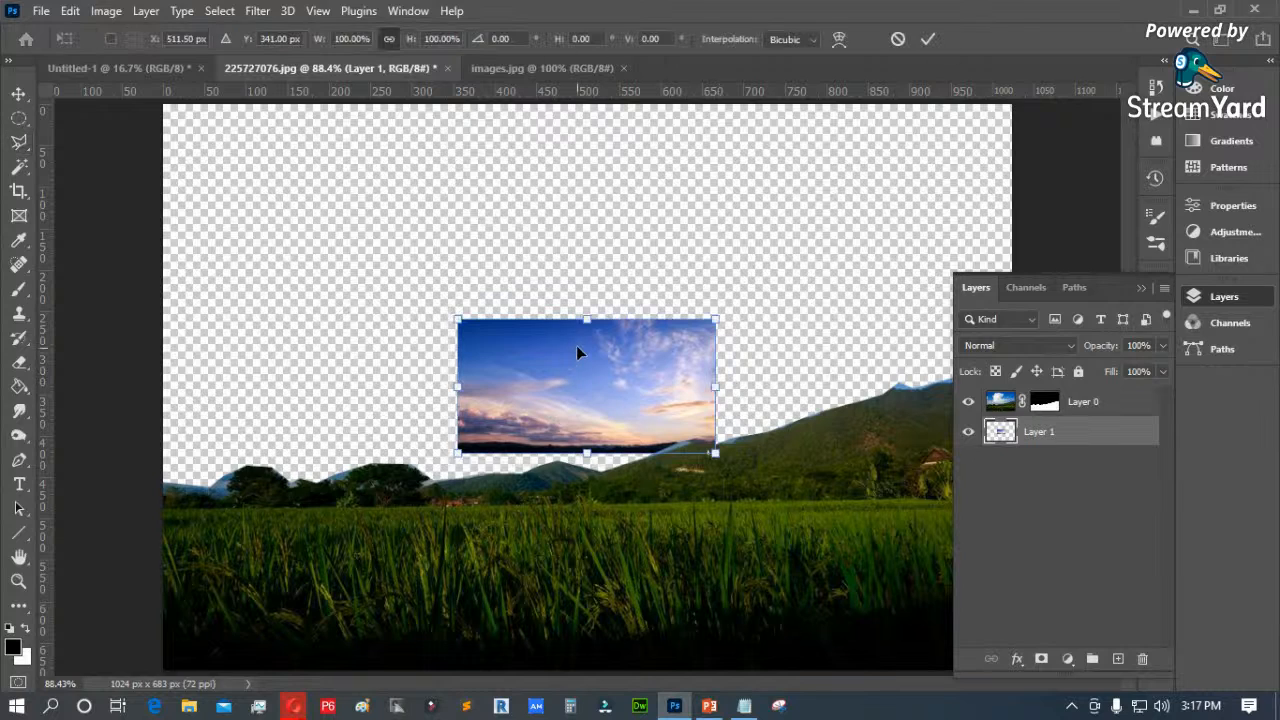
left_click_drag(460, 323, 61, 113)
left_click_drag(716, 290, 971, 290)
mouse_move(445, 290)
left_mouse_down()
mouse_move(543, 308)
mouse_move(515, 306)
left_mouse_up()
key("Return")
key("l")
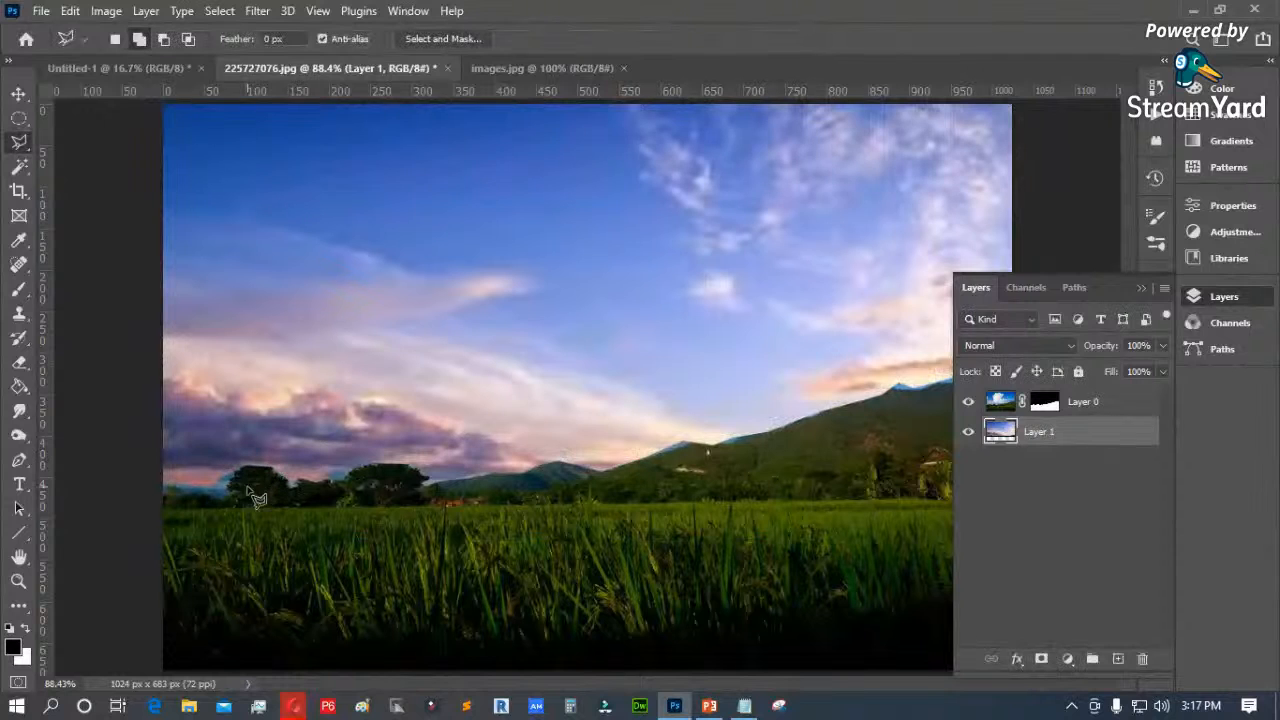
Step: Paint black on Layer 0's mask with the Brush to hide the leftover blue sky around the trees and small central hills
key("z")
left_click_drag(320, 426, 166, 532)
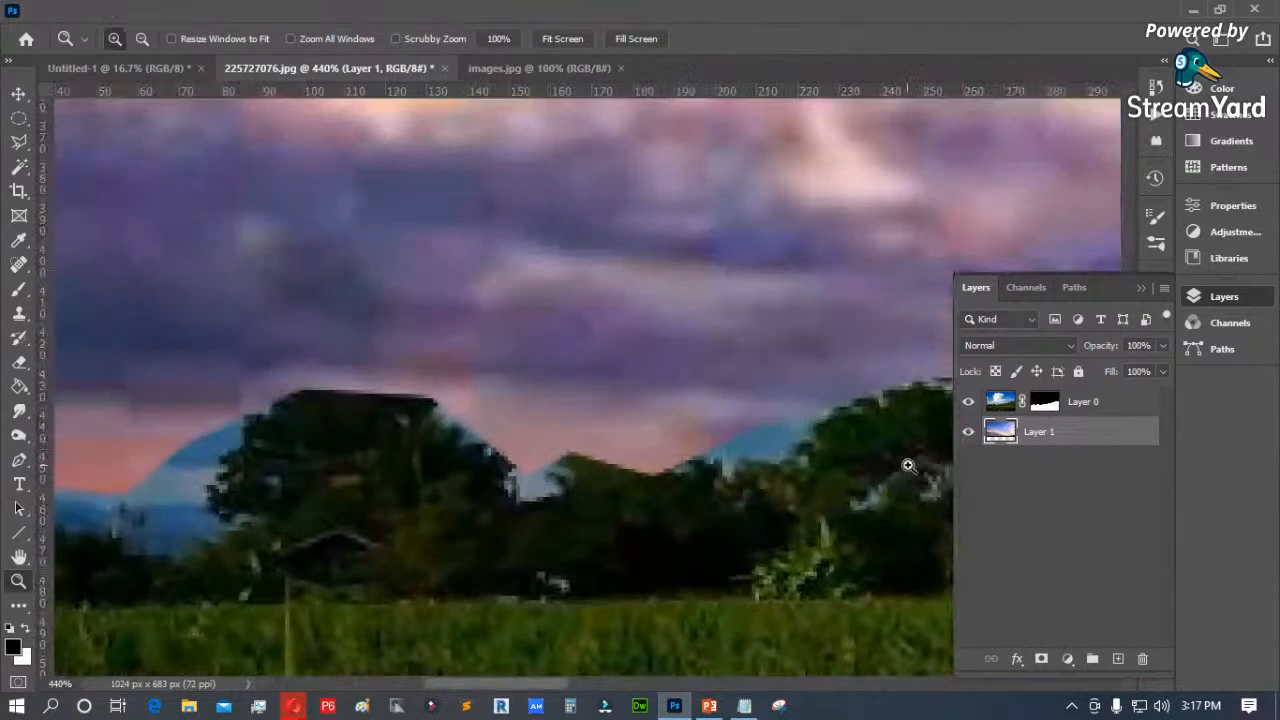
left_click(1003, 404)
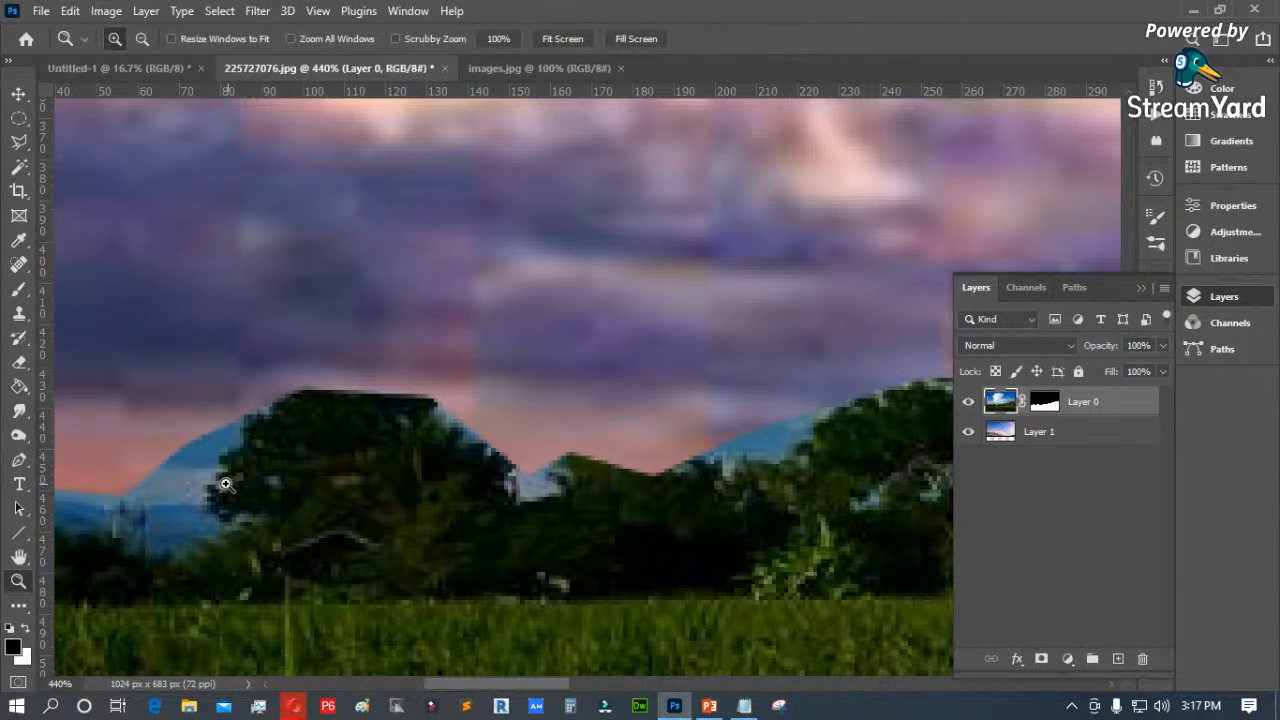
key("b")
left_click_drag(223, 434, 168, 484)
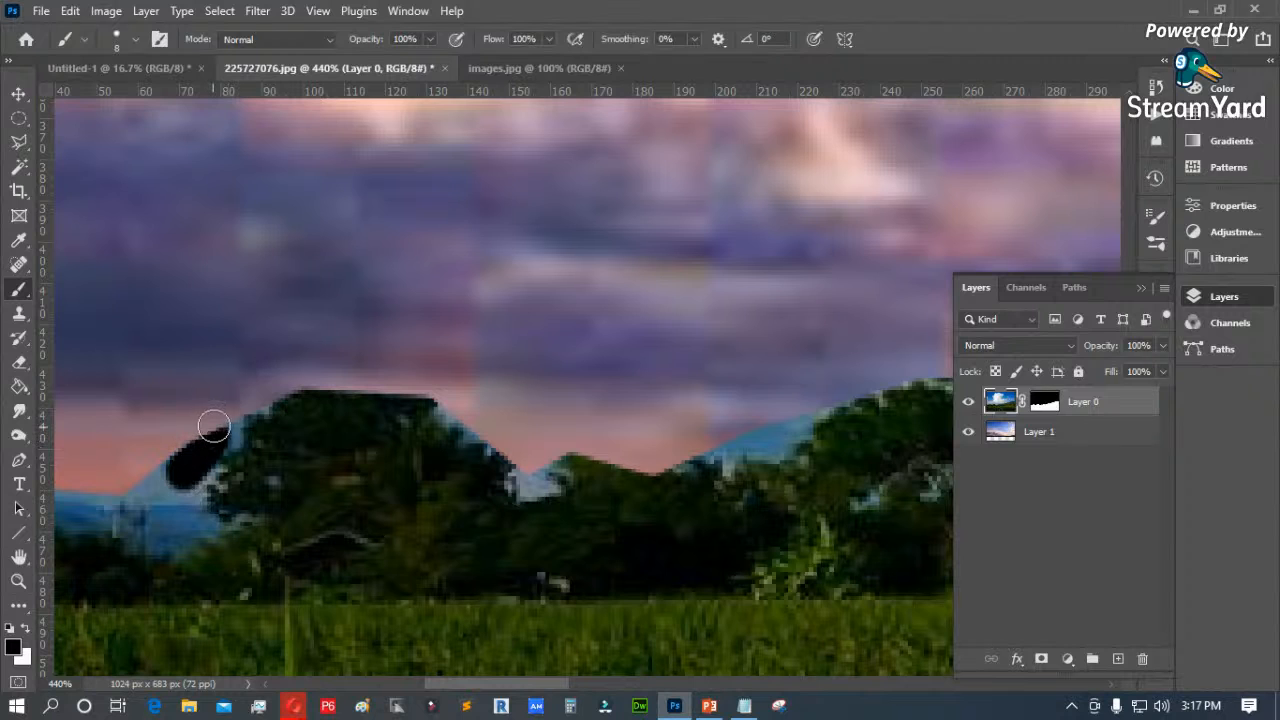
key("ctrl+z")
left_click(1033, 408)
mouse_move(251, 443)
left_mouse_down()
mouse_move(198, 468)
mouse_move(177, 528)
mouse_move(179, 448)
mouse_move(155, 510)
mouse_move(101, 496)
mouse_move(52, 513)
mouse_move(154, 540)
mouse_move(145, 488)
mouse_move(212, 527)
left_mouse_up()
mouse_move(492, 480)
left_mouse_down()
mouse_move(541, 475)
mouse_move(479, 425)
mouse_move(538, 385)
mouse_move(683, 452)
mouse_move(744, 454)
mouse_move(820, 410)
left_mouse_up()
left_click_drag(812, 366, 150, 440)
mouse_move(560, 522)
left_mouse_down()
mouse_move(536, 542)
mouse_move(521, 512)
mouse_move(603, 529)
mouse_move(780, 491)
mouse_move(225, 431)
left_mouse_up()
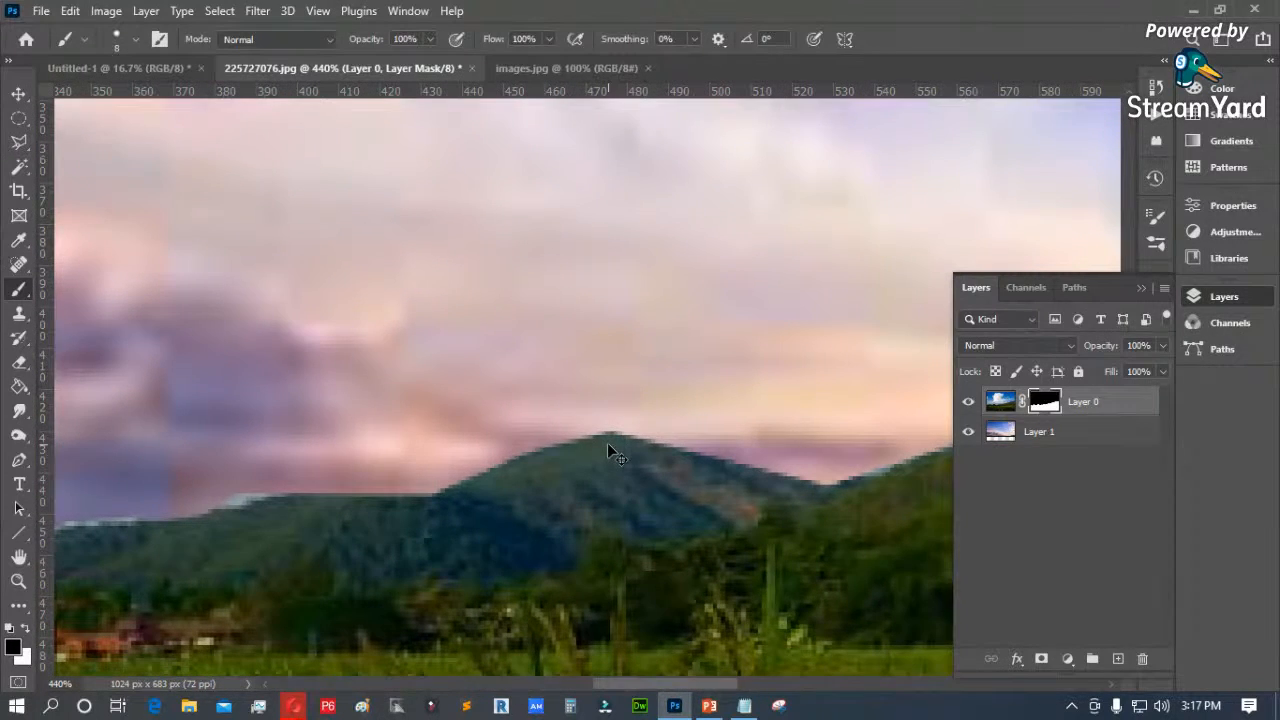
key("ctrl+0")
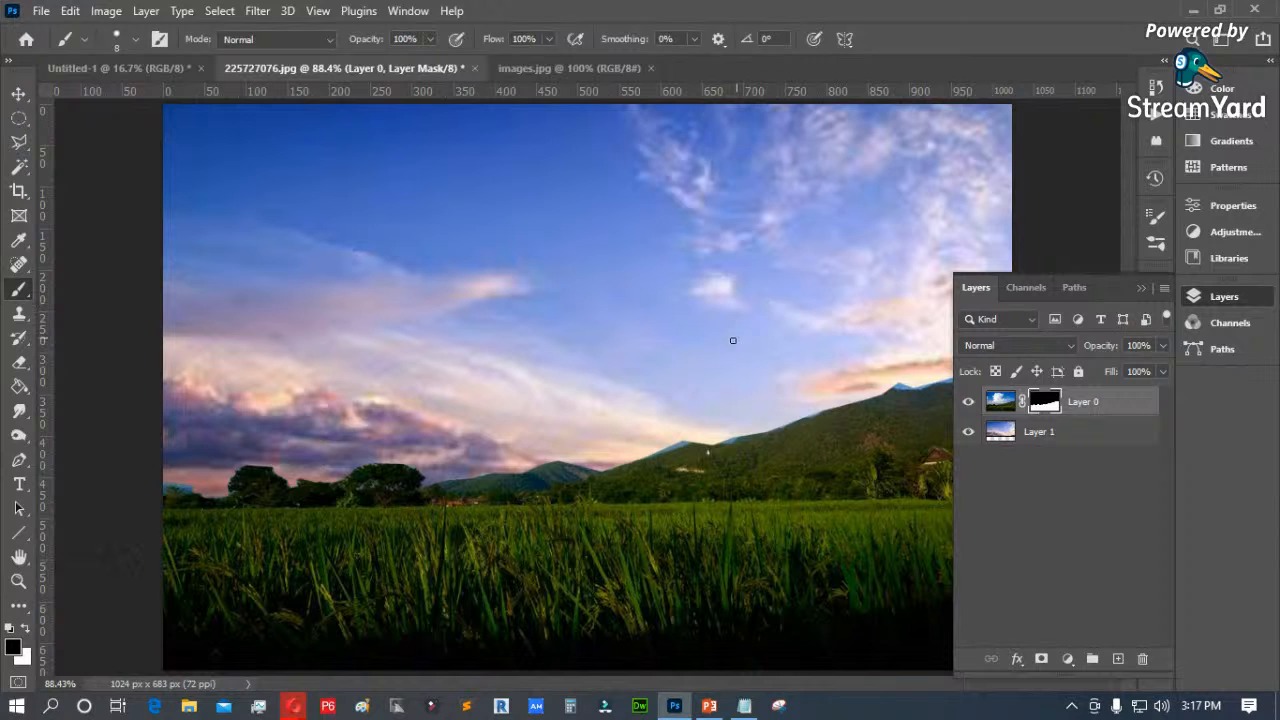
key("z")
left_click_drag(537, 400, 780, 509)
key("e")
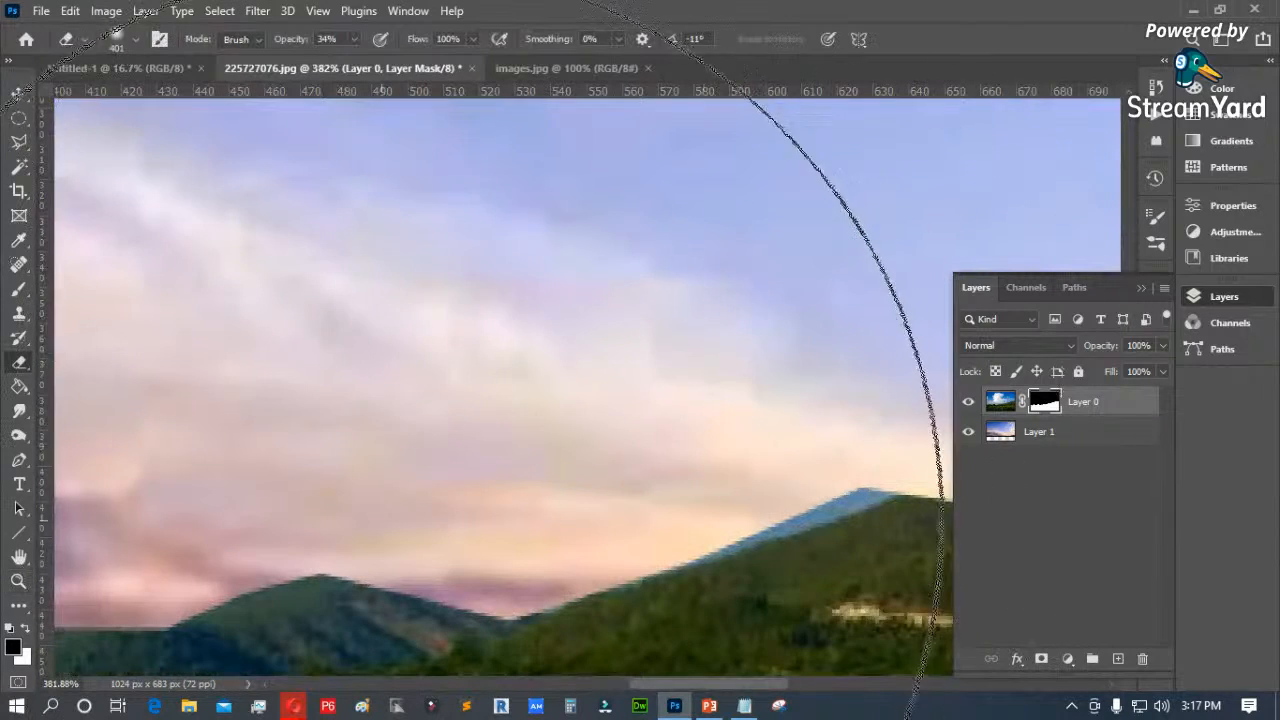
key("bracketleft")
key("bracketleft")
key("bracketleft")
key("bracketleft")
key("bracketleft")
key("bracketleft")
key("bracketleft")
key("bracketleft")
key("bracketleft")
key("bracketleft")
key("bracketleft")
key("bracketleft")
Step: Brush black on Layer 0's mask along the large mountain ridge up to the image's right edge to hide the remaining blue fringe
key("b")
mouse_move(723, 543)
left_mouse_down()
mouse_move(879, 489)
mouse_move(343, 406)
mouse_move(258, 410)
left_mouse_up()
key("space")
mouse_move(480, 436)
left_mouse_down()
mouse_move(469, 436)
mouse_move(500, 426)
mouse_move(466, 423)
mouse_move(3, 551)
left_mouse_up()
key("space")
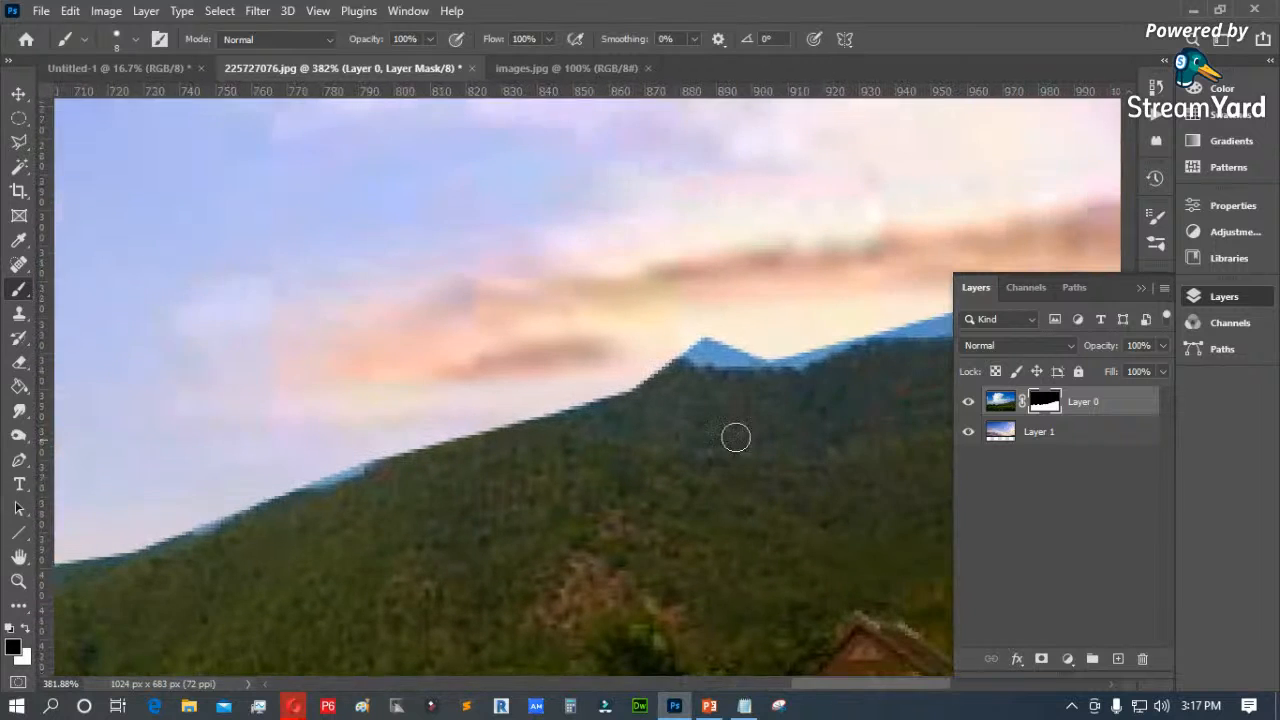
left_click_drag(769, 363, 657, 343)
key("space")
left_click_drag(644, 417, 266, 528)
mouse_move(433, 462)
left_mouse_down()
mouse_move(503, 436)
mouse_move(555, 437)
mouse_move(625, 403)
mouse_move(851, 374)
left_mouse_up()
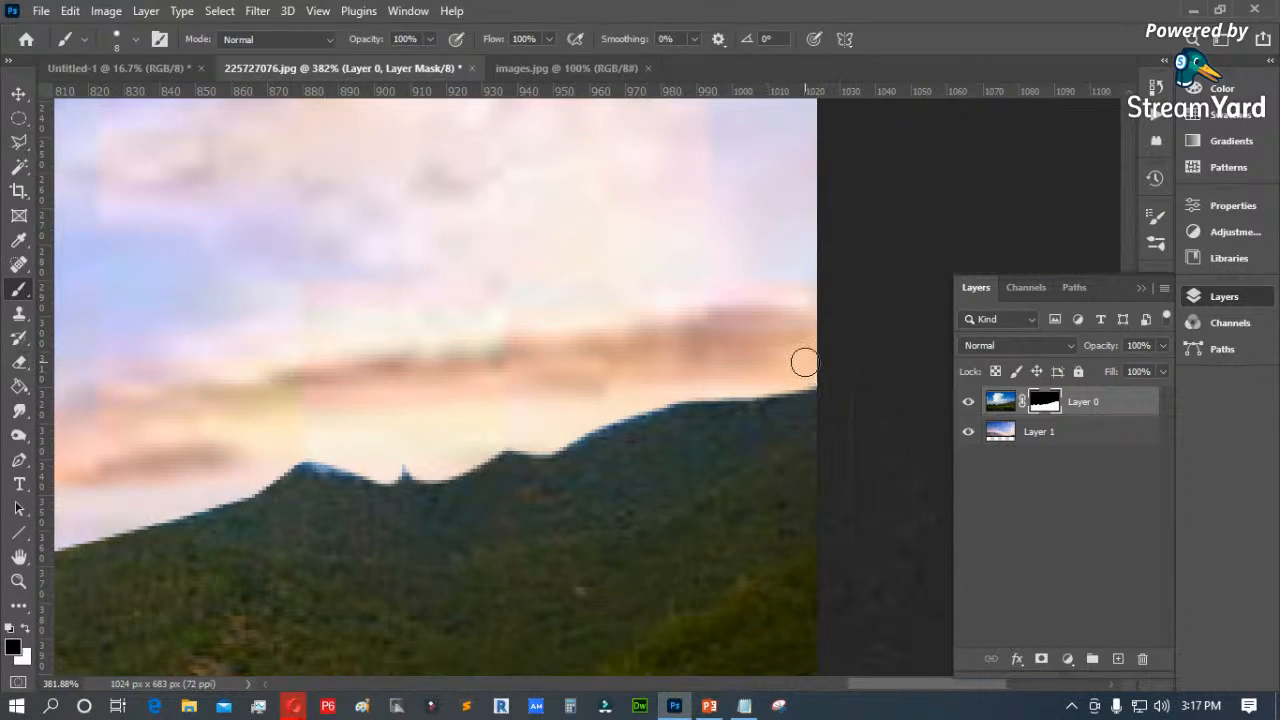
key("ctrl+0")
Step: Save the composite on the computer as Photoshop file 225727076_2 in the photoshop new folder, with Maximize Compatibility on
left_click(41, 10)
left_click(89, 235)
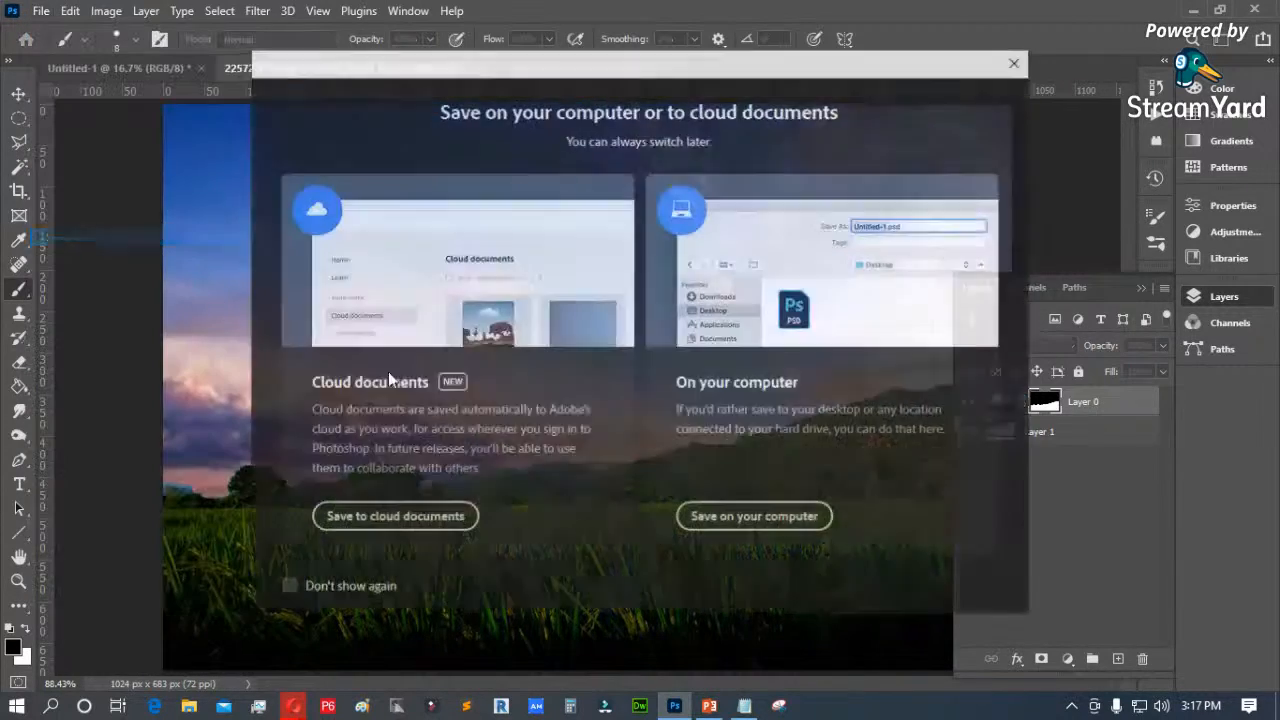
left_click(700, 516)
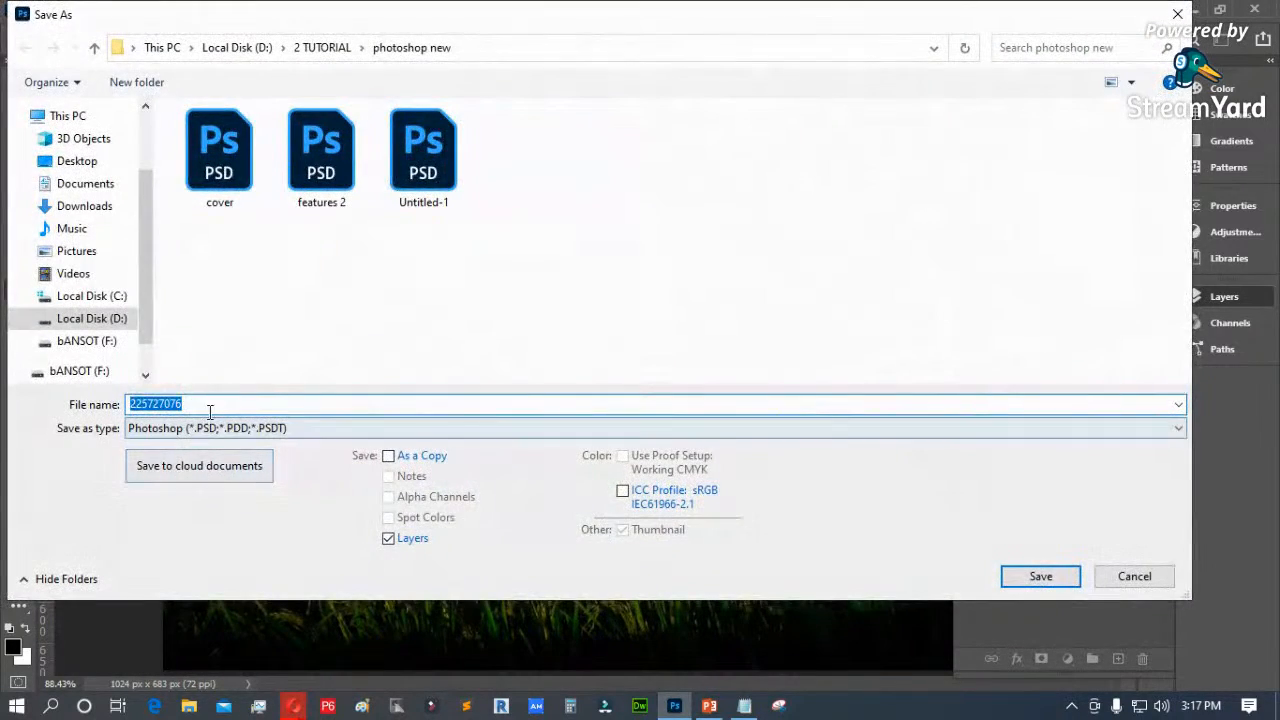
left_click(209, 404)
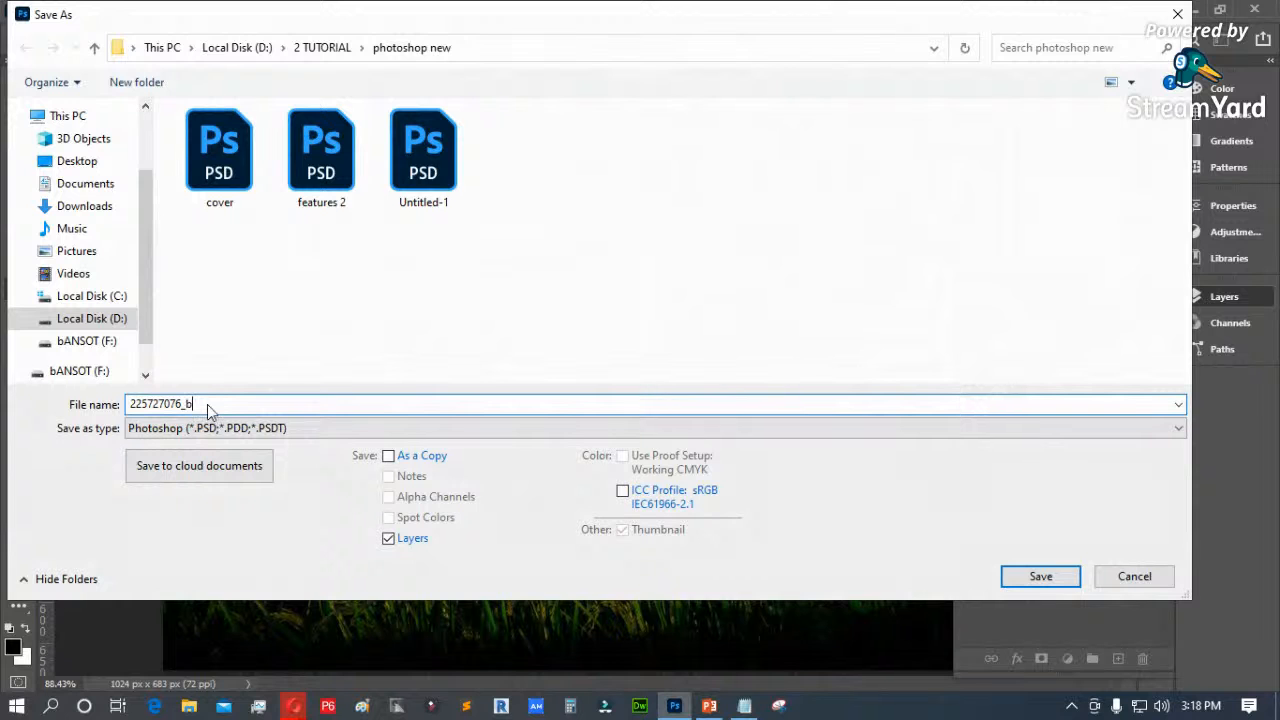
key("Return")
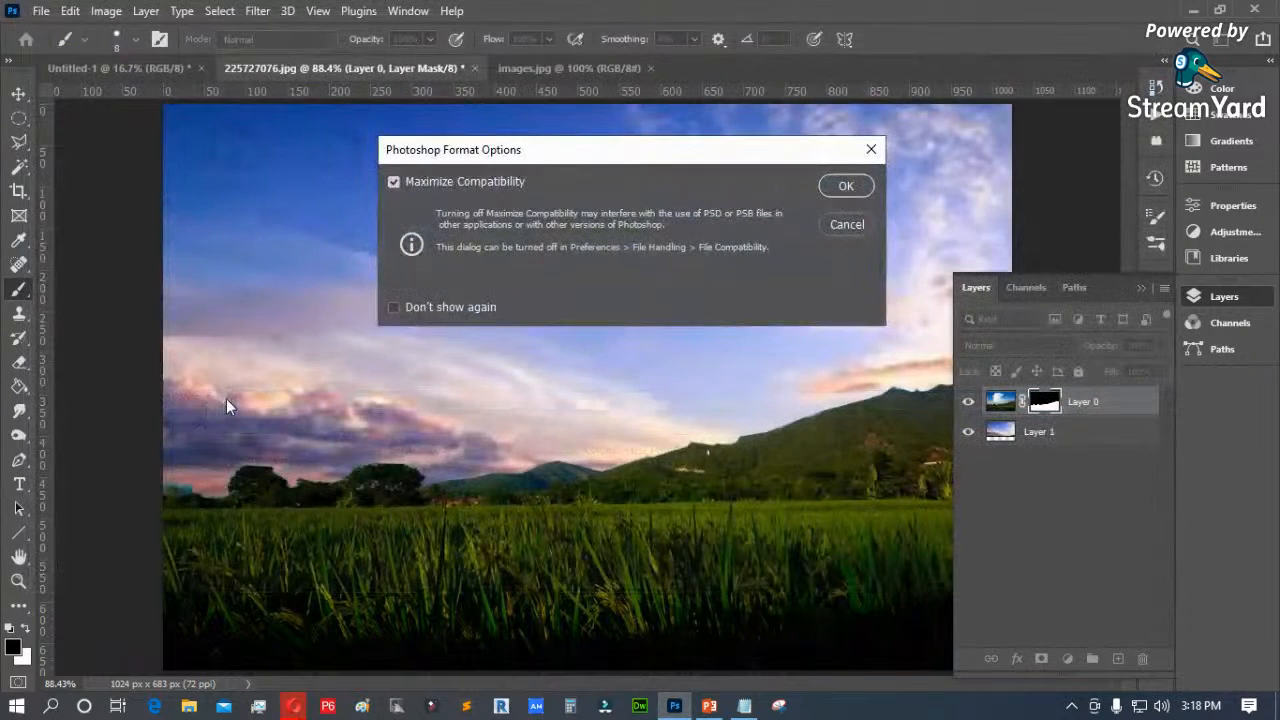
left_click(845, 188)
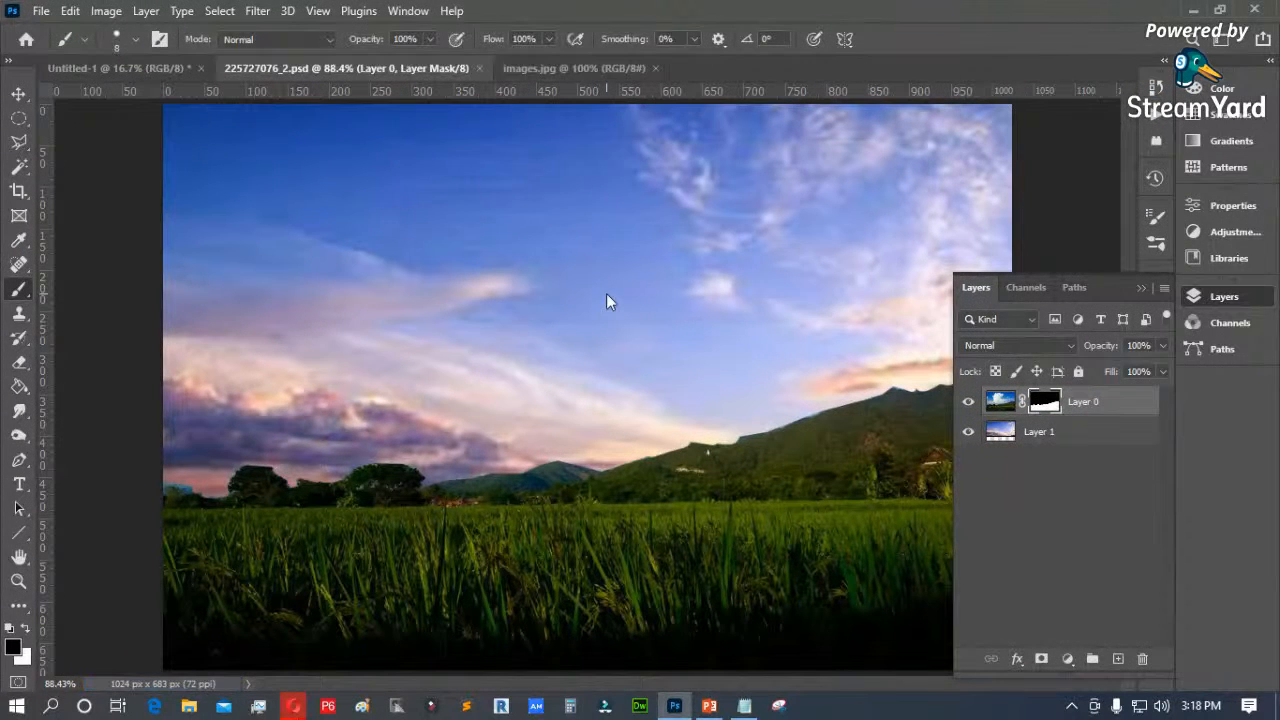
Step: Open the original 225727076.jpg from the photoshop new folder again and start Sky Replacement on it
key("ctrl+o")
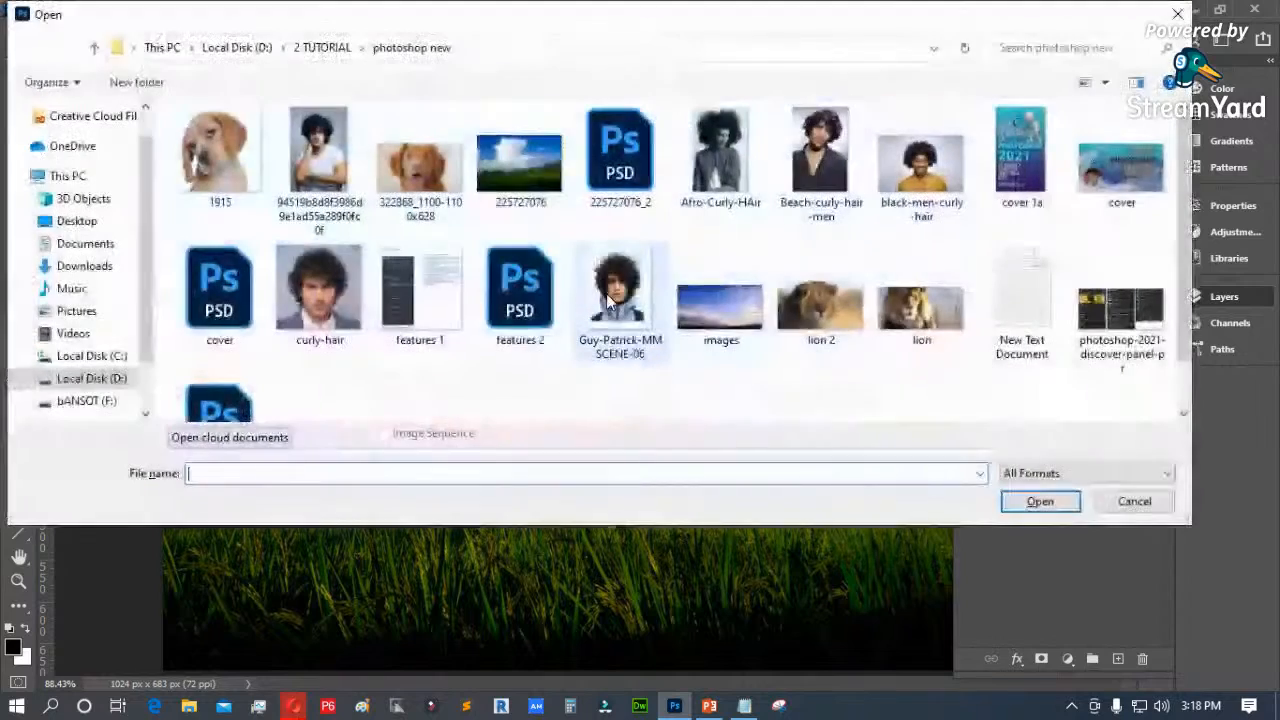
left_click(516, 165)
double_click(516, 165)
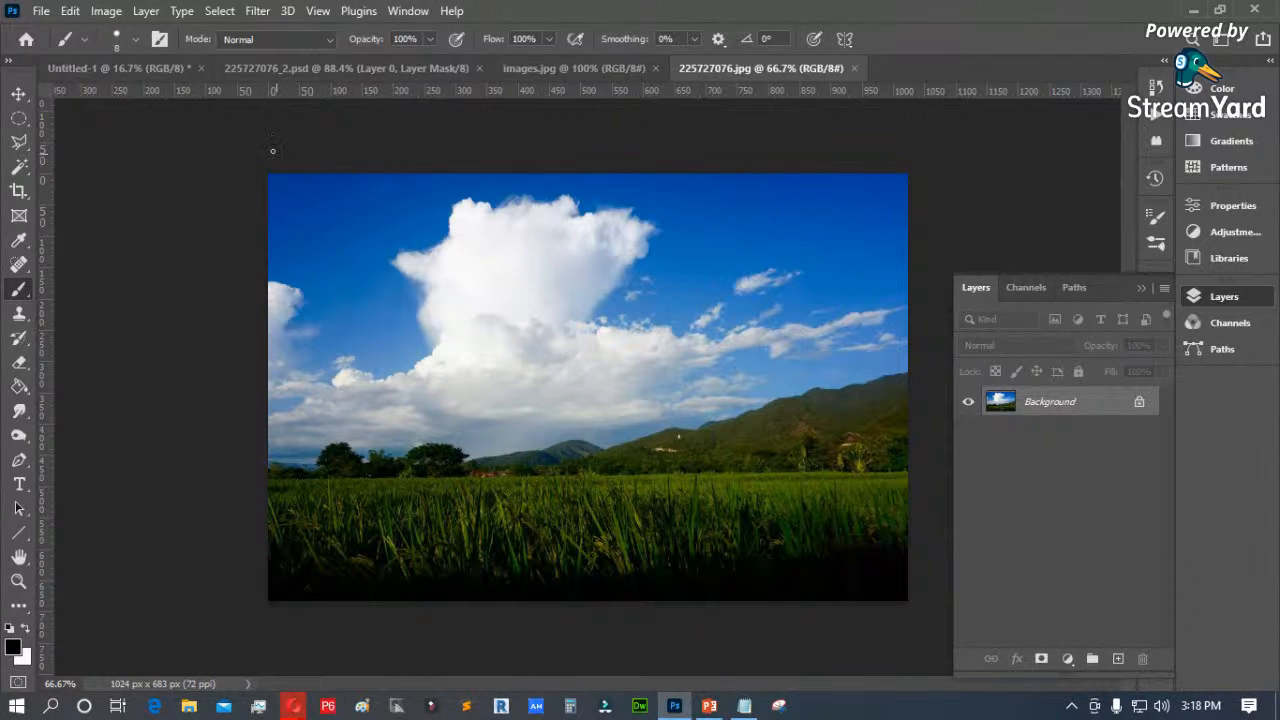
left_click(112, 14)
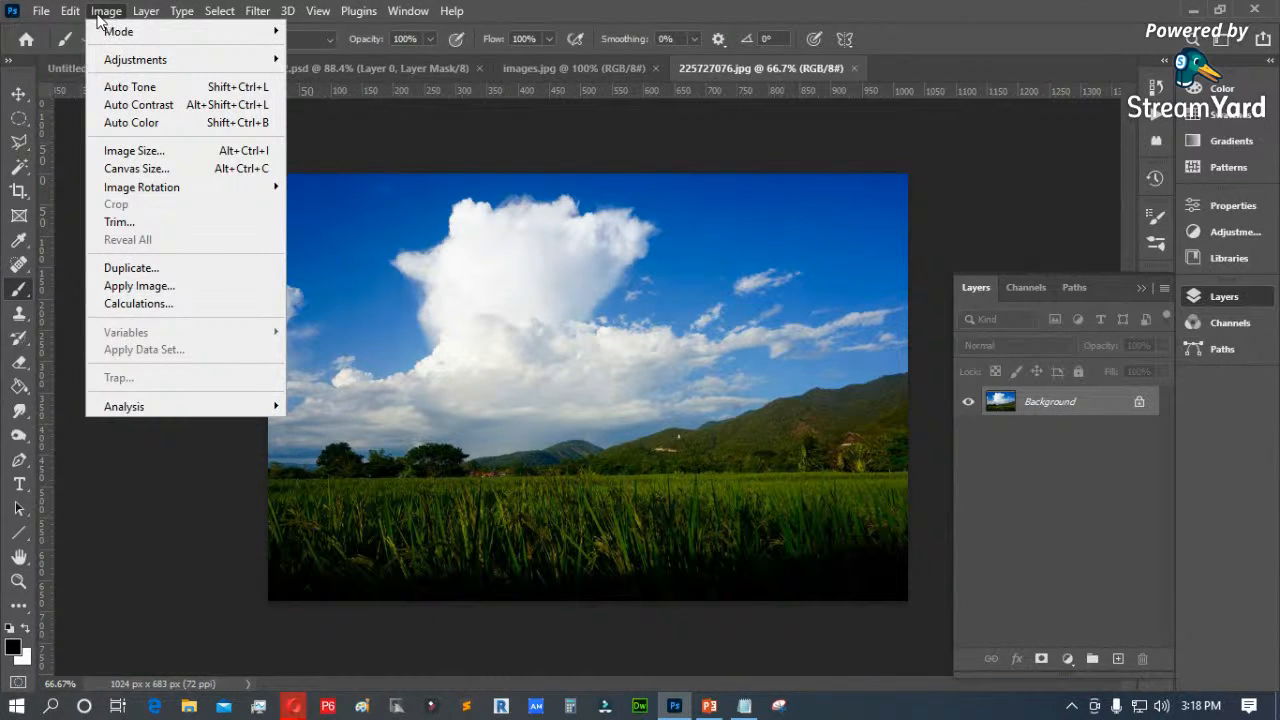
mouse_move(82, 10)
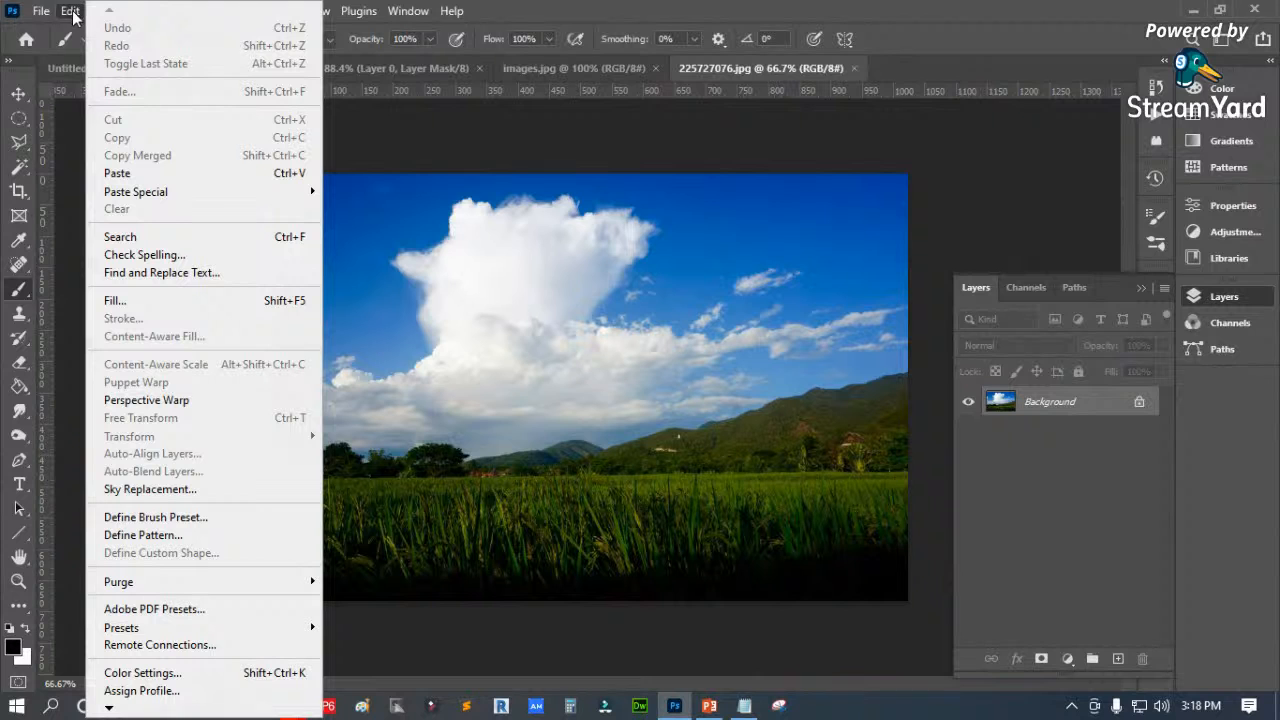
left_click(150, 489)
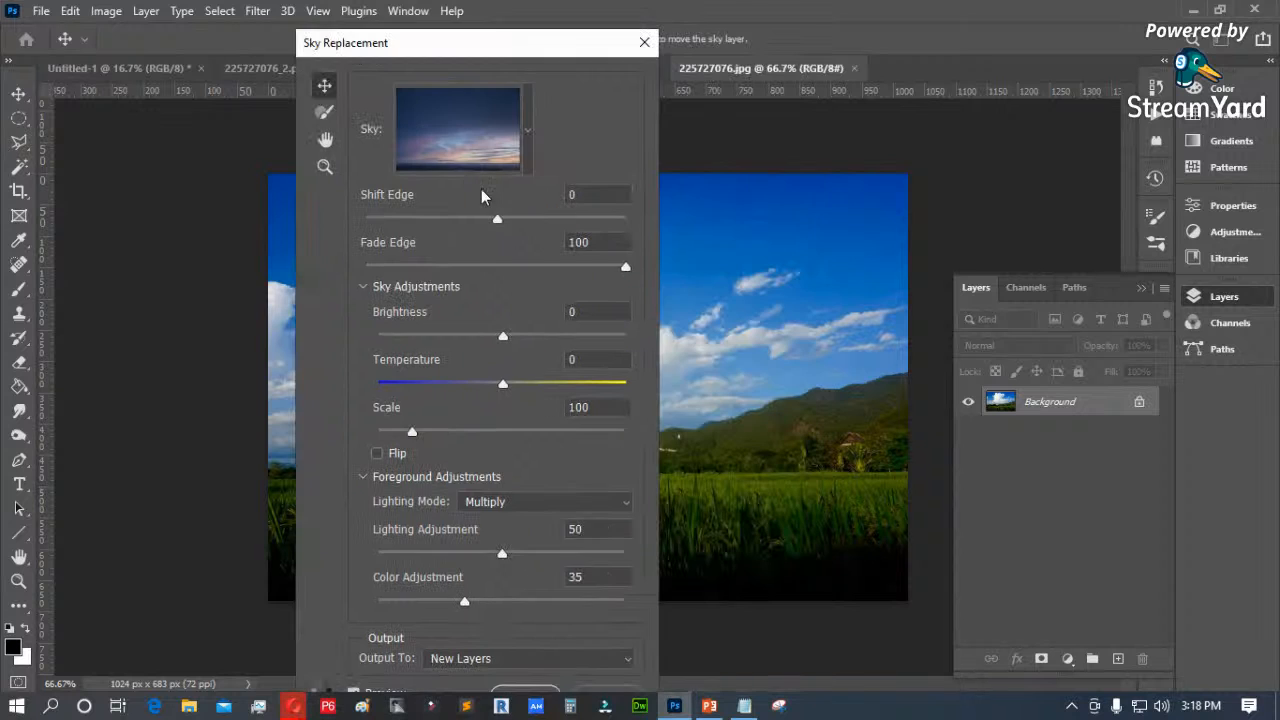
Step: Replace the landscape's sky with the purple-blue dusk preset, outputting the result to new layers
left_click_drag(522, 55, 212, 88)
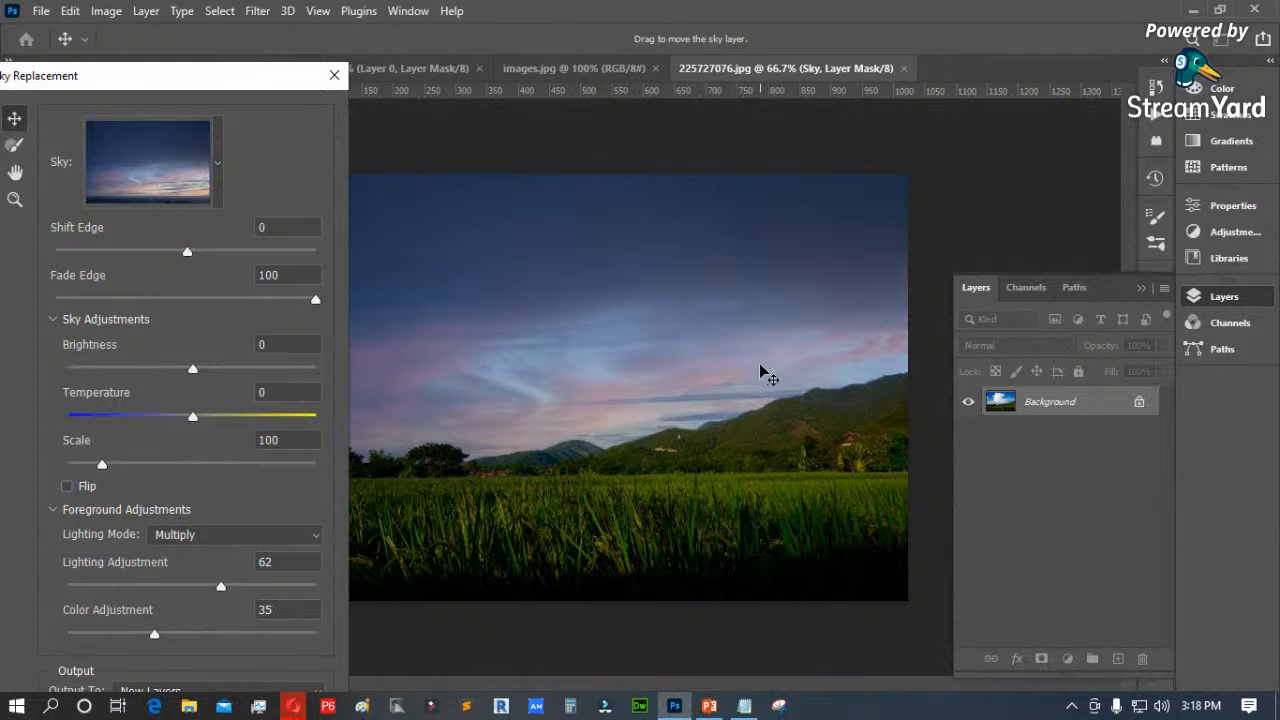
left_click_drag(228, 91, 446, 55)
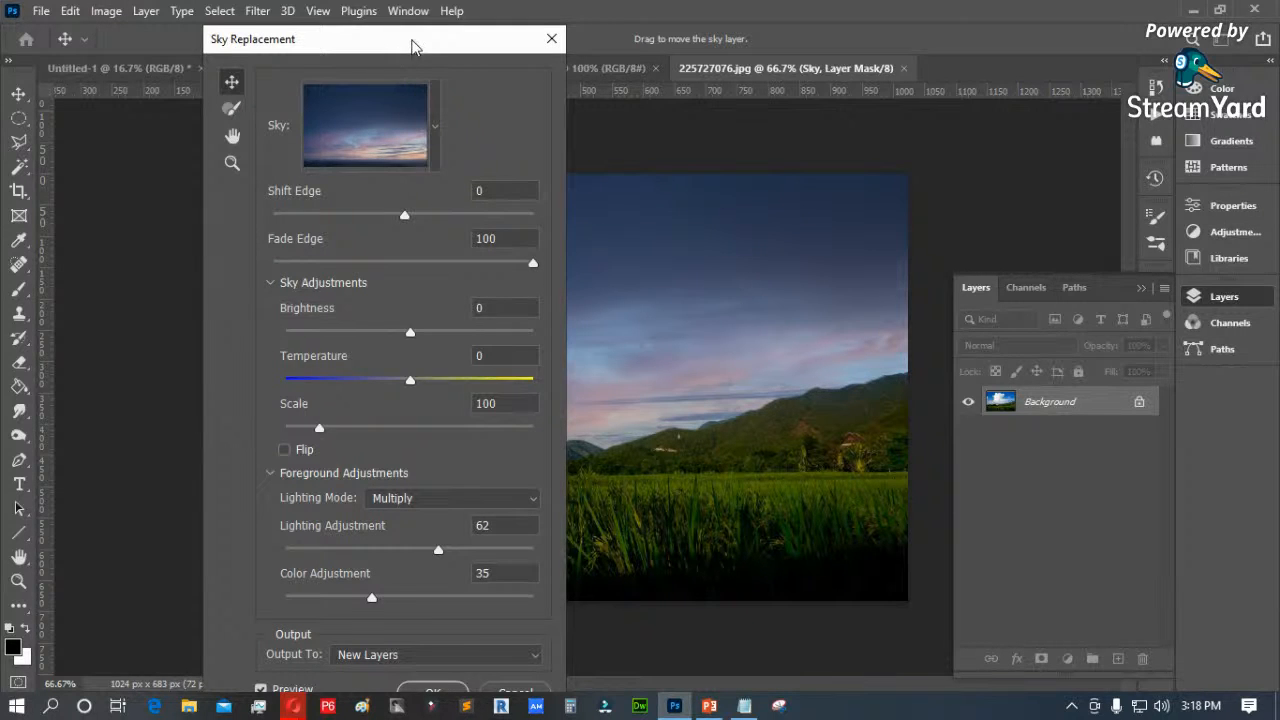
left_click_drag(412, 47, 424, 22)
left_click(441, 669)
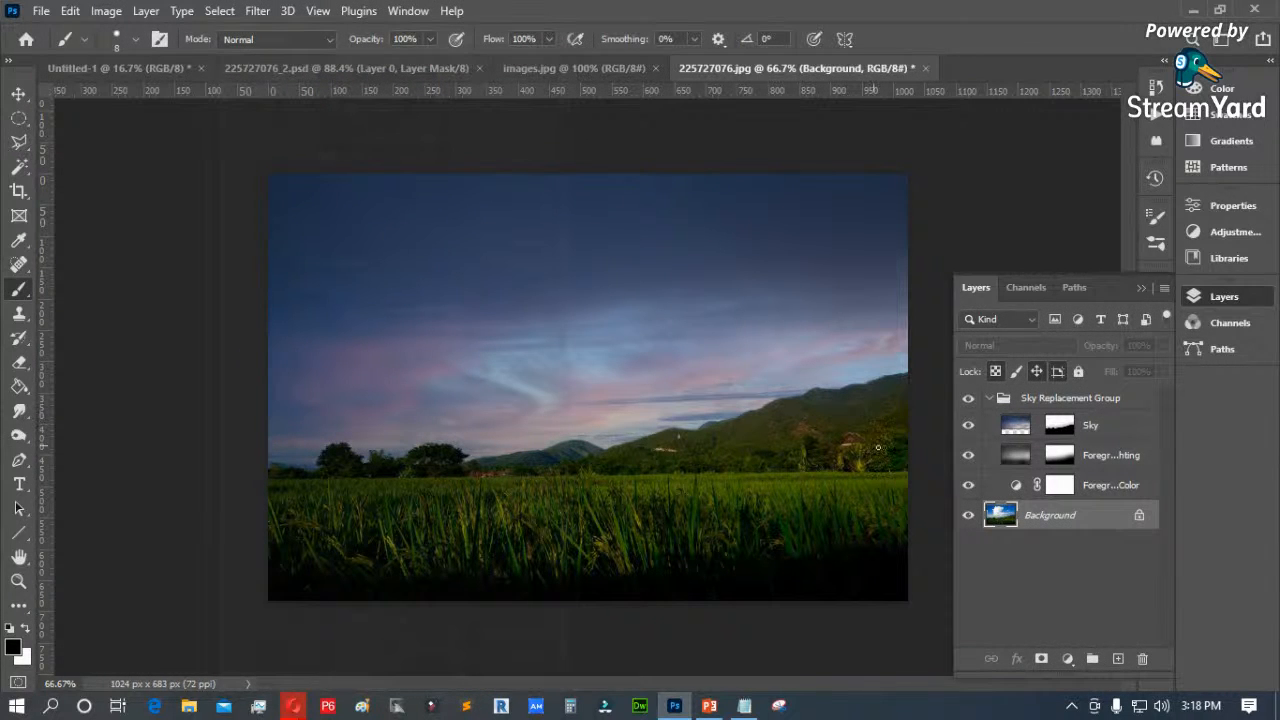
Step: Examine what the Background and Sky layers contribute by switching each one's visibility off and on
left_click(968, 516)
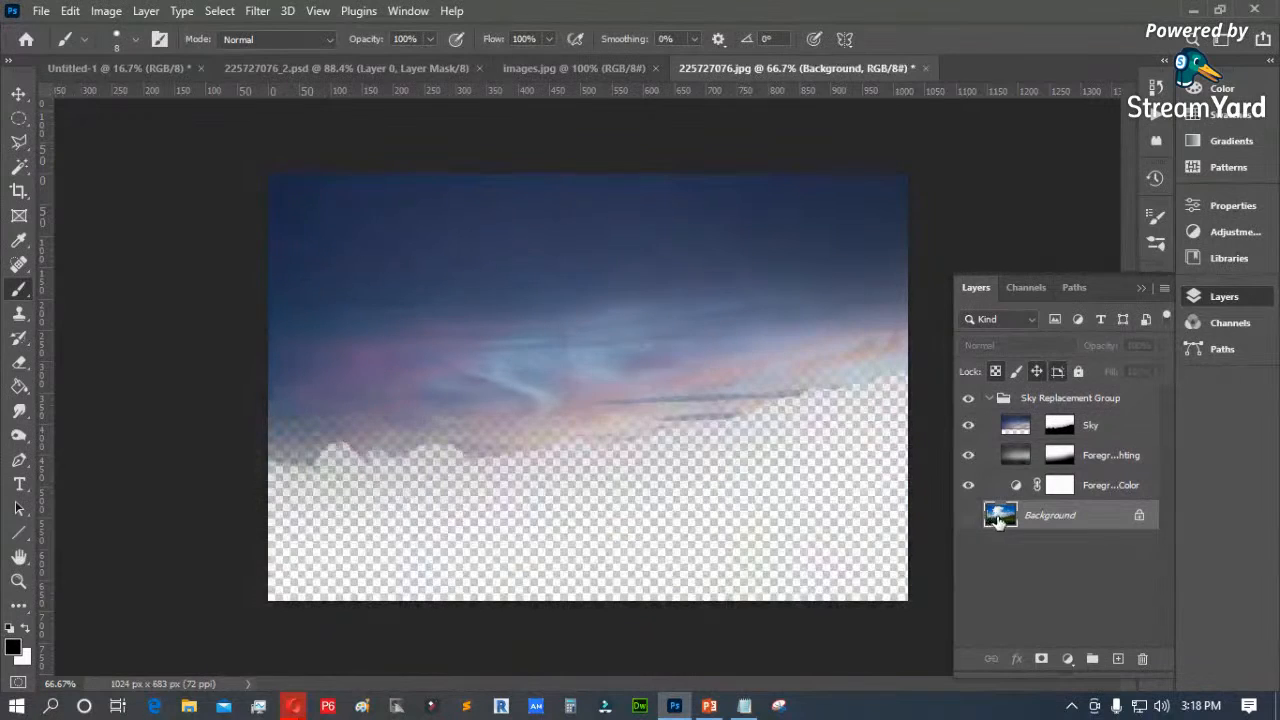
left_click(968, 516)
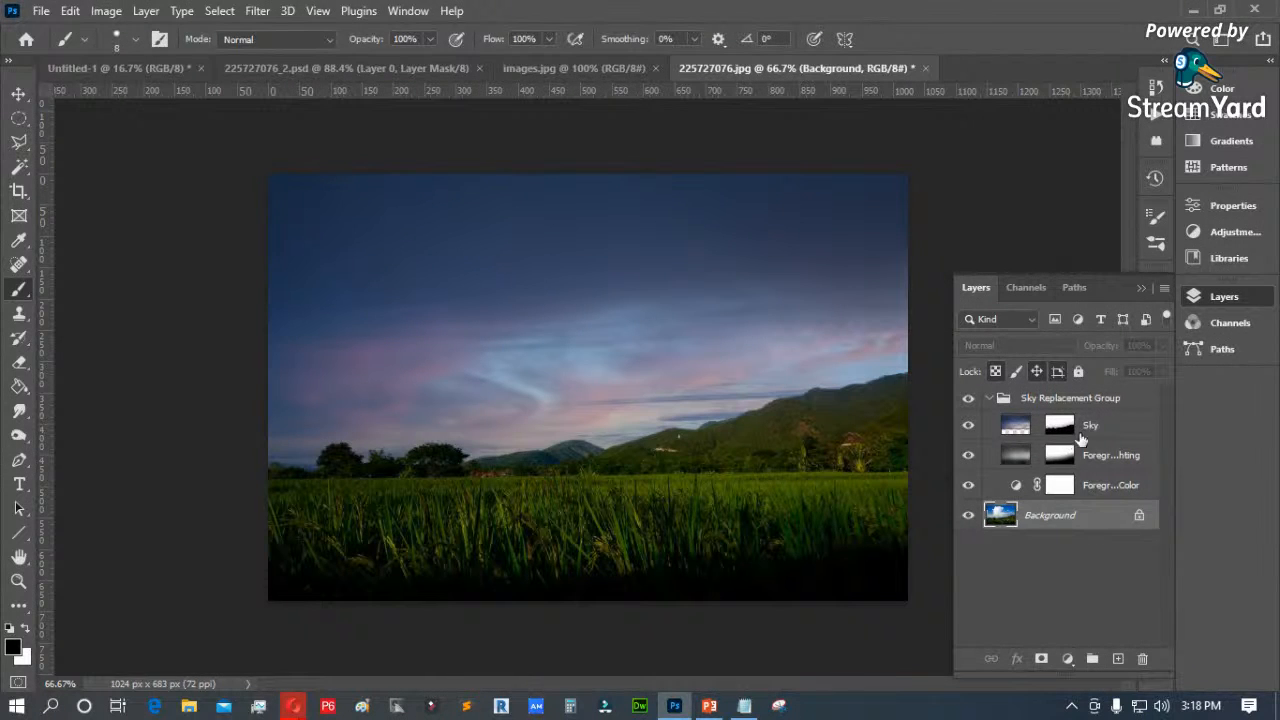
left_click(990, 398)
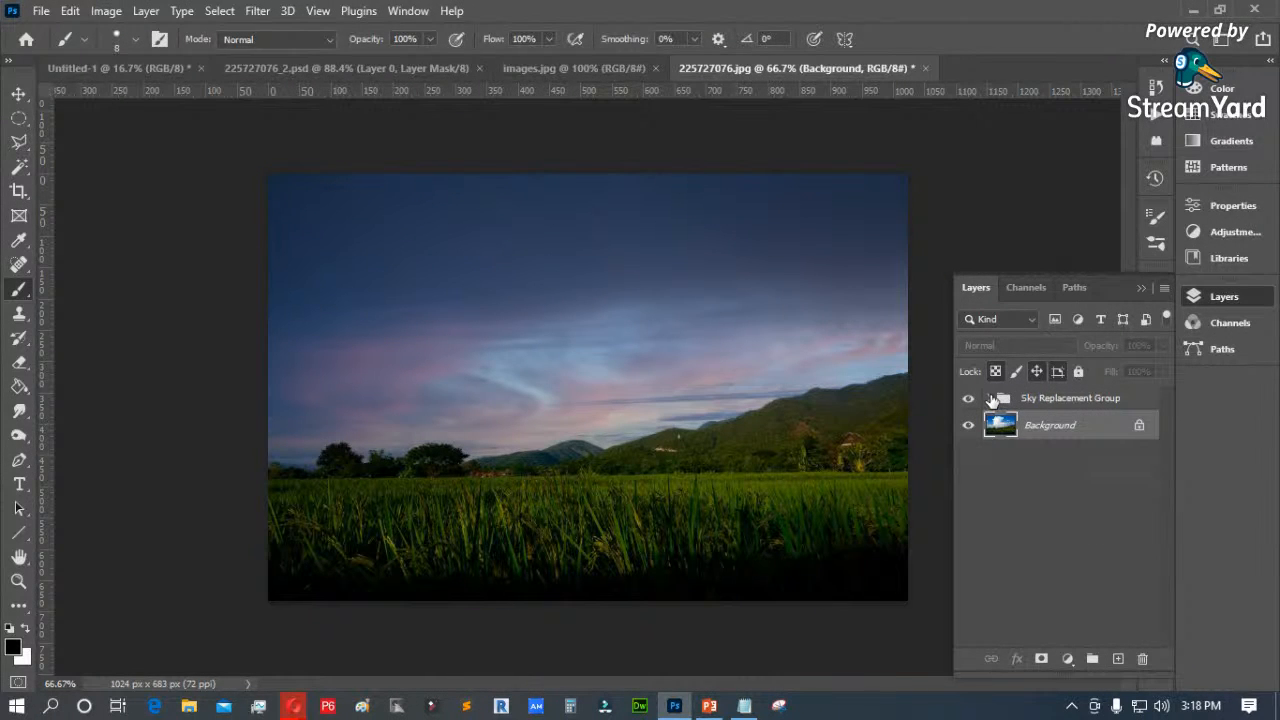
left_click(991, 399)
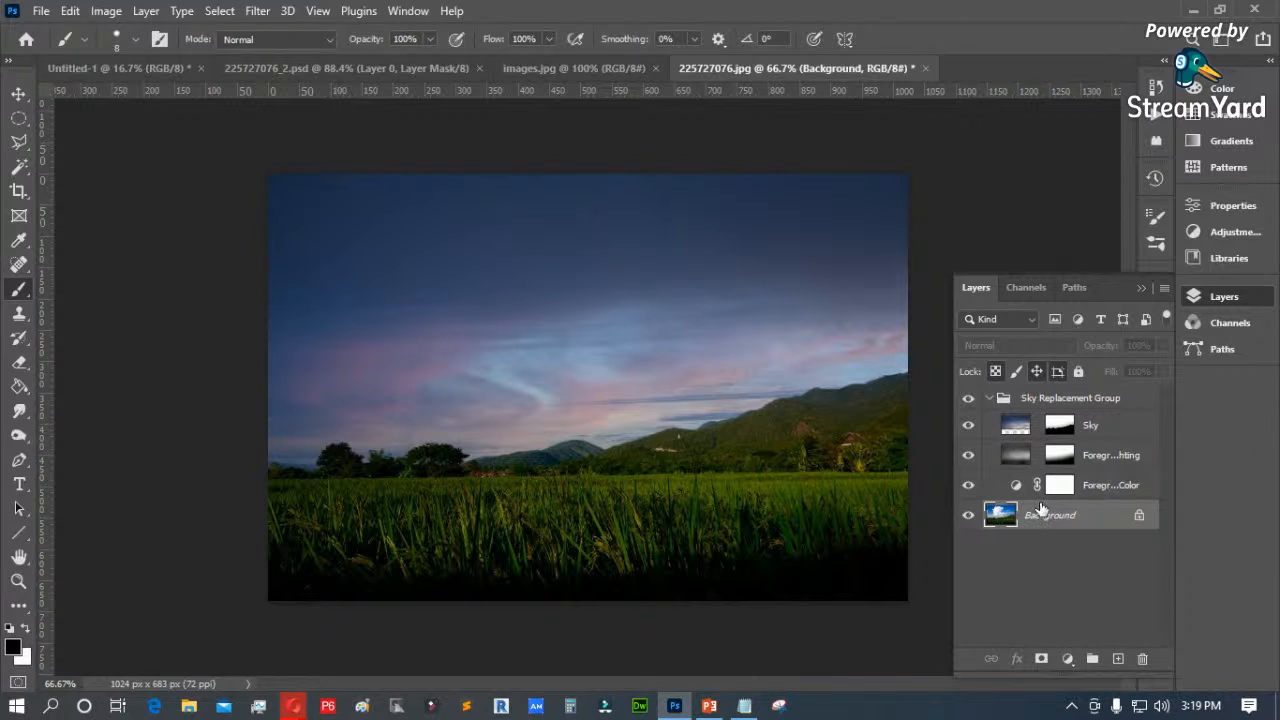
left_click(968, 427)
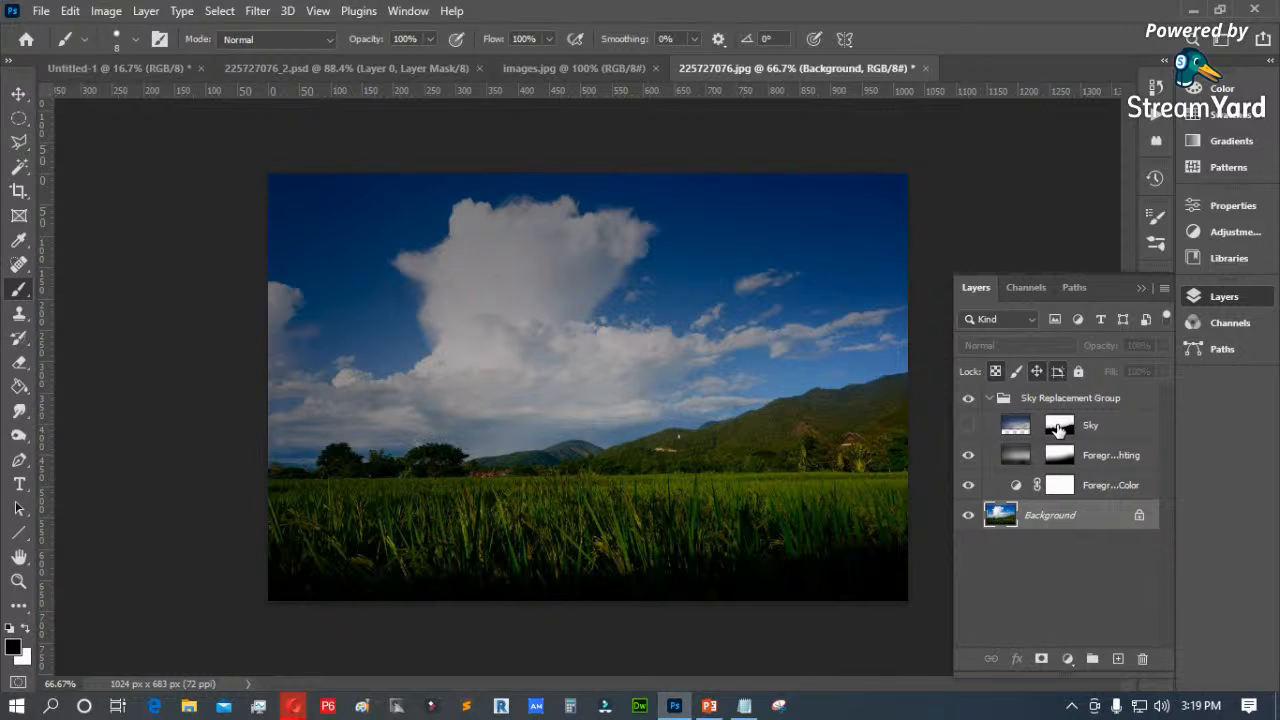
left_click(1060, 428)
left_click(968, 425)
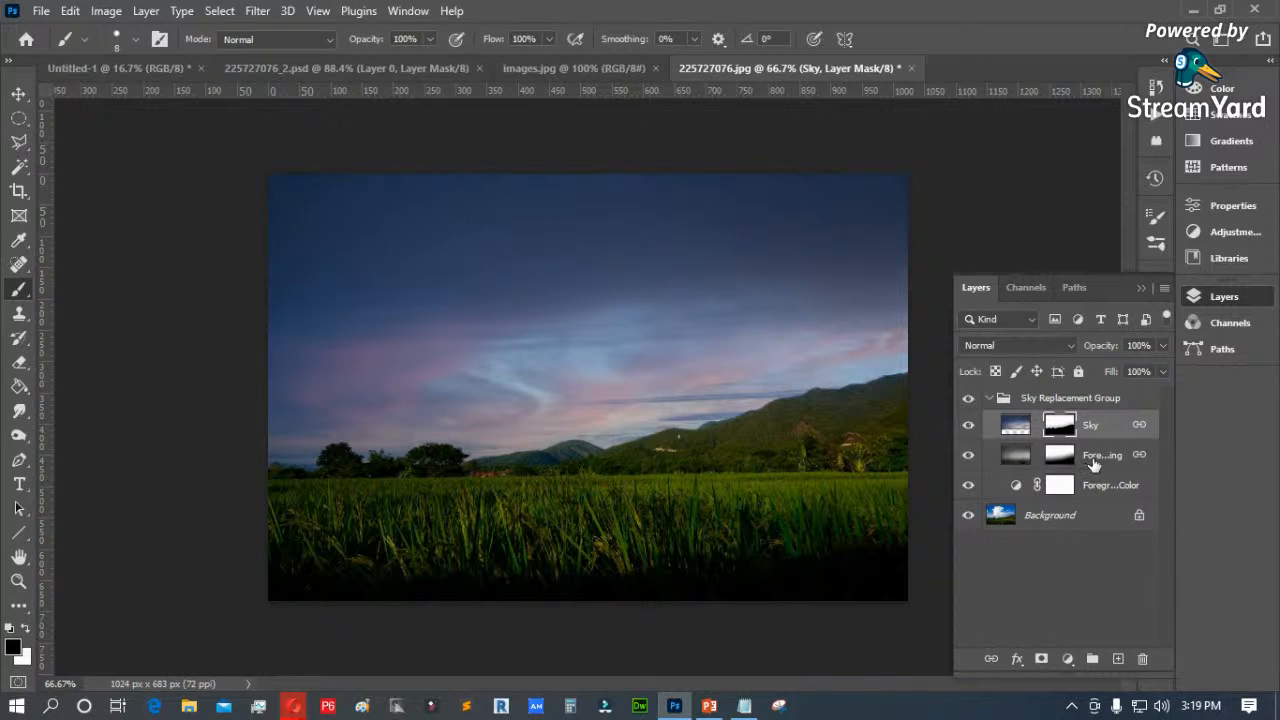
Step: Brighten the foreground by moving the RGB curve's white point inward in the Foreground Color Curves adjustment
double_click(1017, 490)
left_click_drag(1143, 315, 1068, 311)
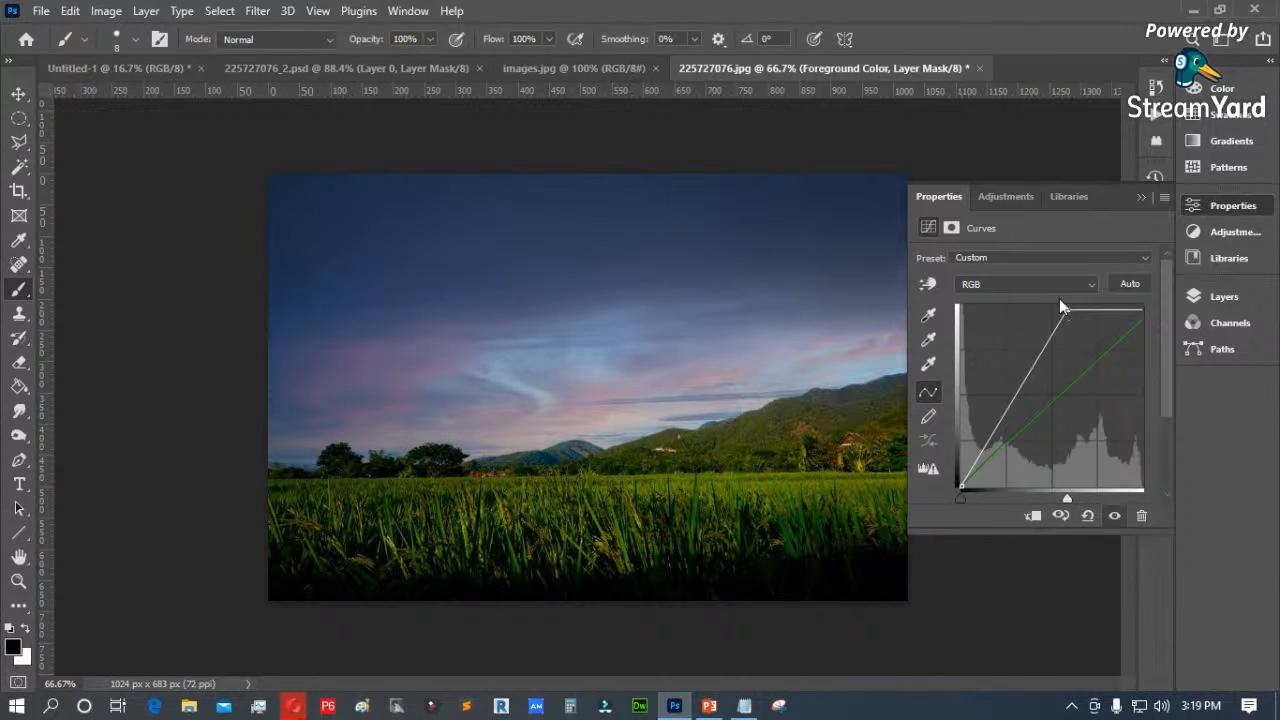
left_click(1140, 197)
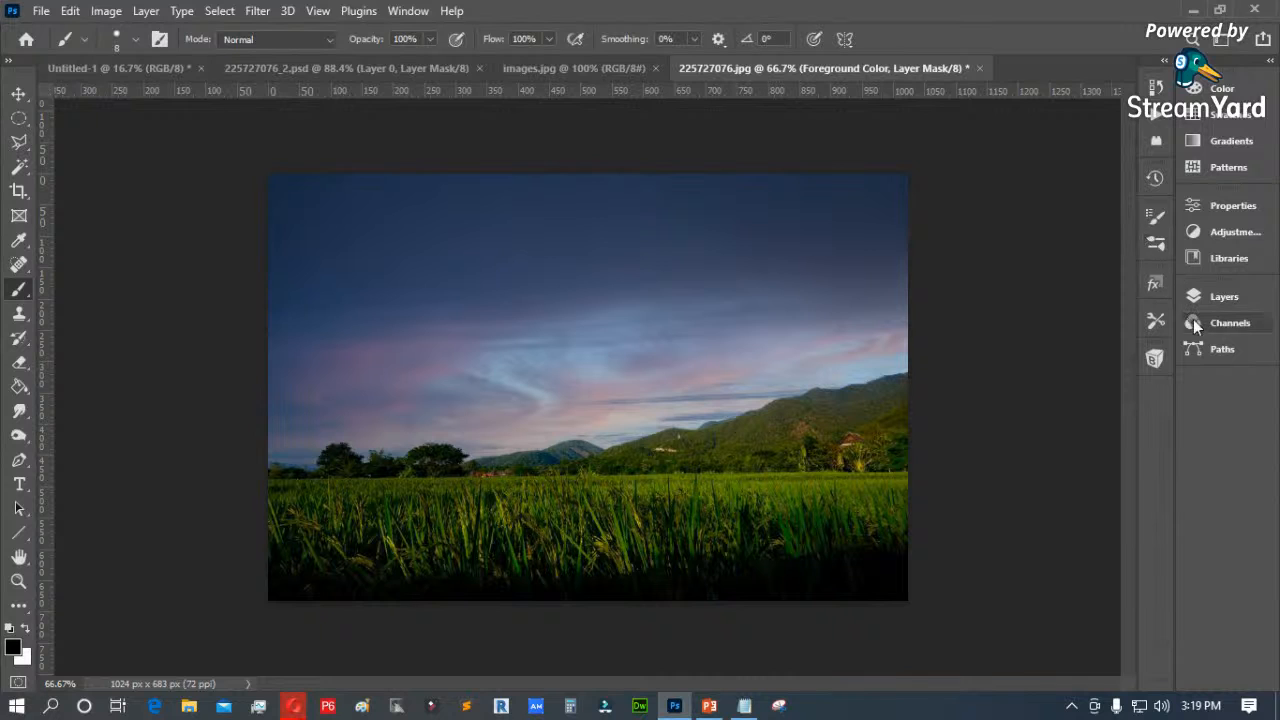
left_click(1225, 298)
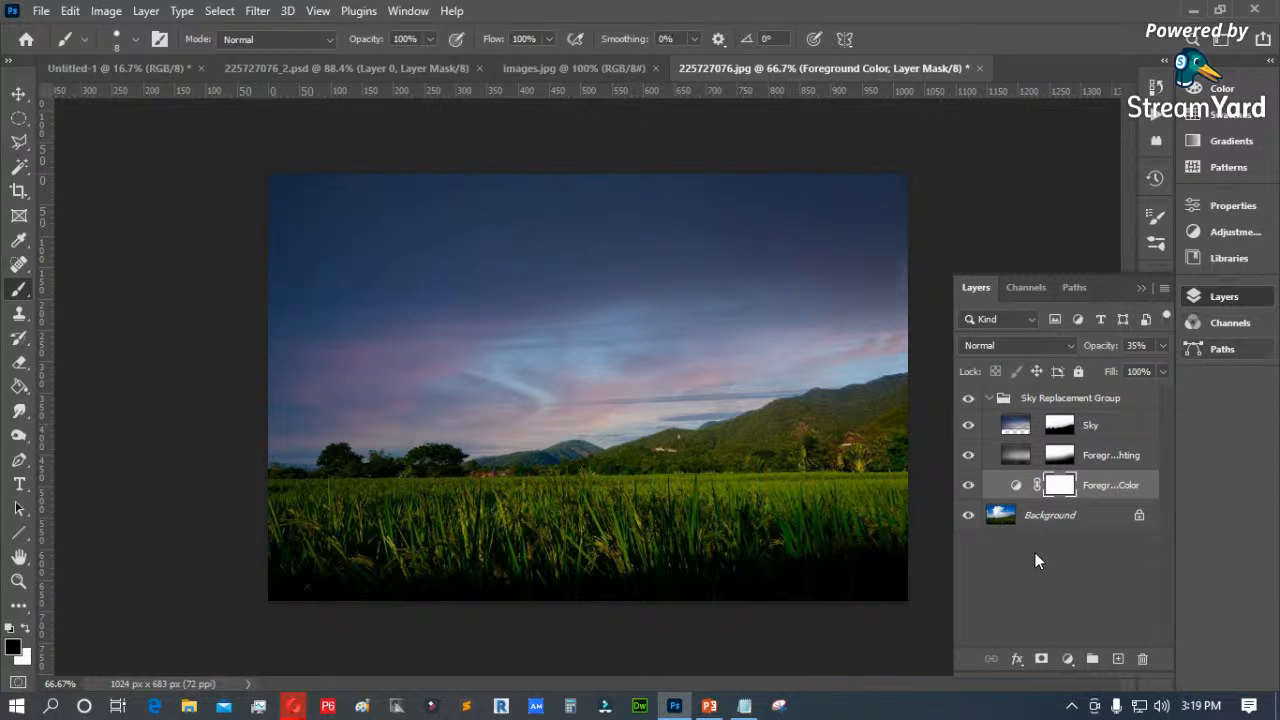
Step: Inspect the Sky Replacement Group's contents and the Sky layer's blending options without changing them
left_click(990, 399)
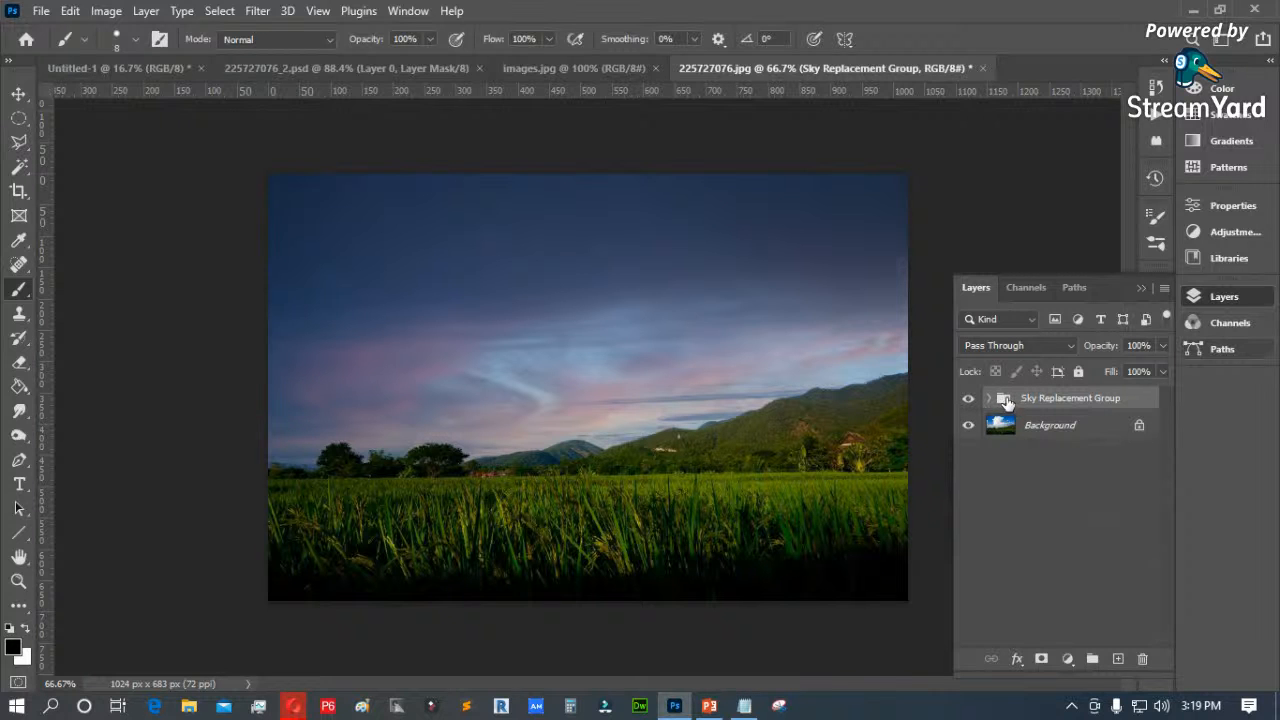
left_click(990, 399)
left_click(1016, 424)
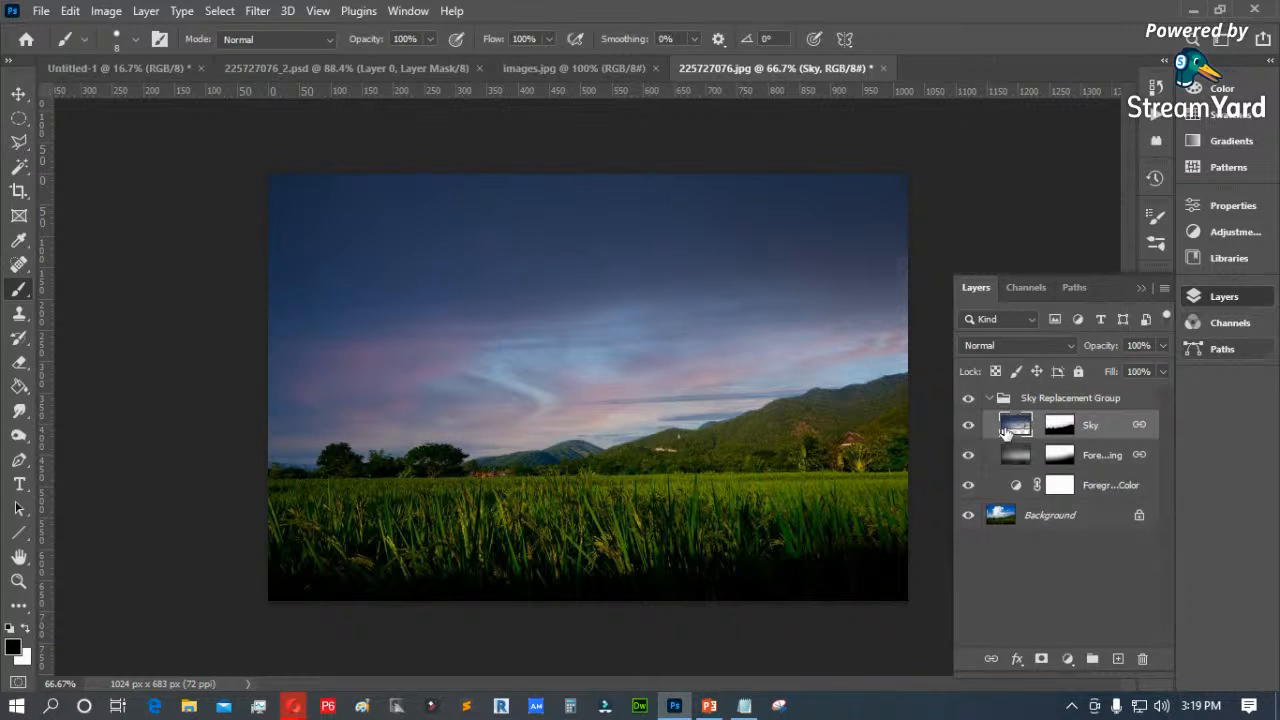
double_click(1133, 425)
left_click(694, 304)
double_click(1141, 428)
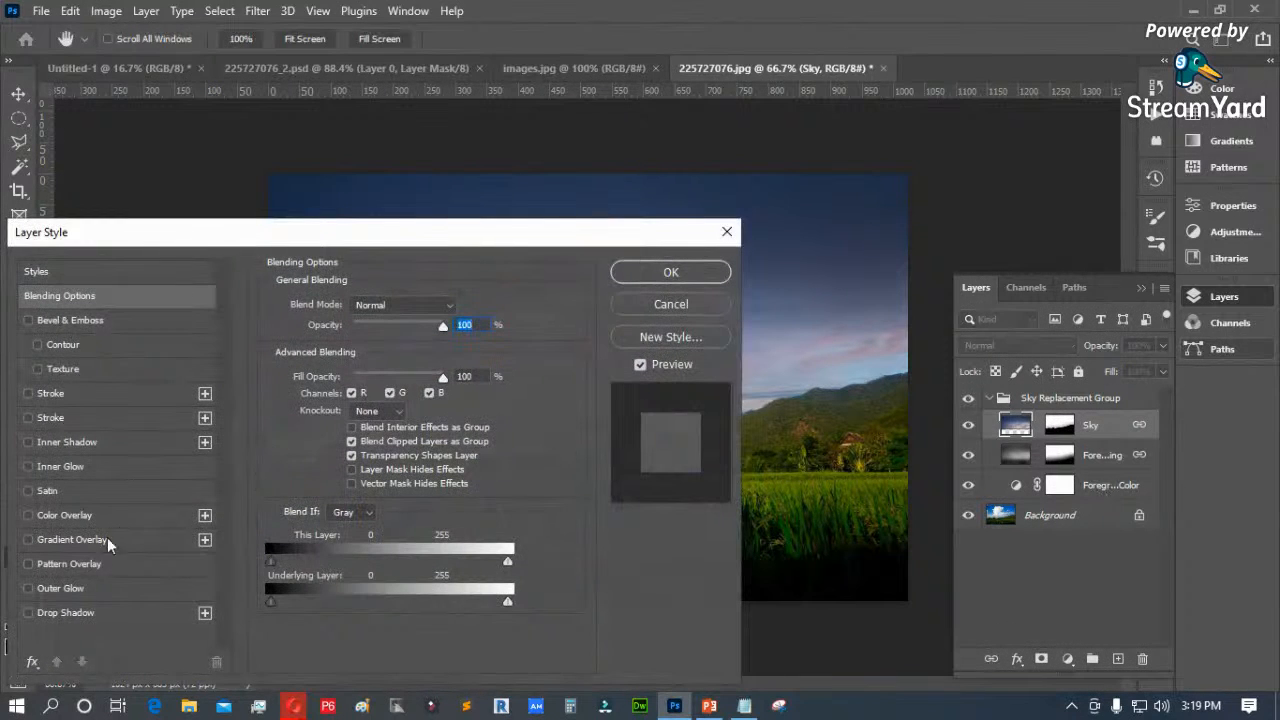
left_click(680, 304)
Step: Collapse and hide the Sky Replacement Group, leaving the Background layer selected
left_click(990, 398)
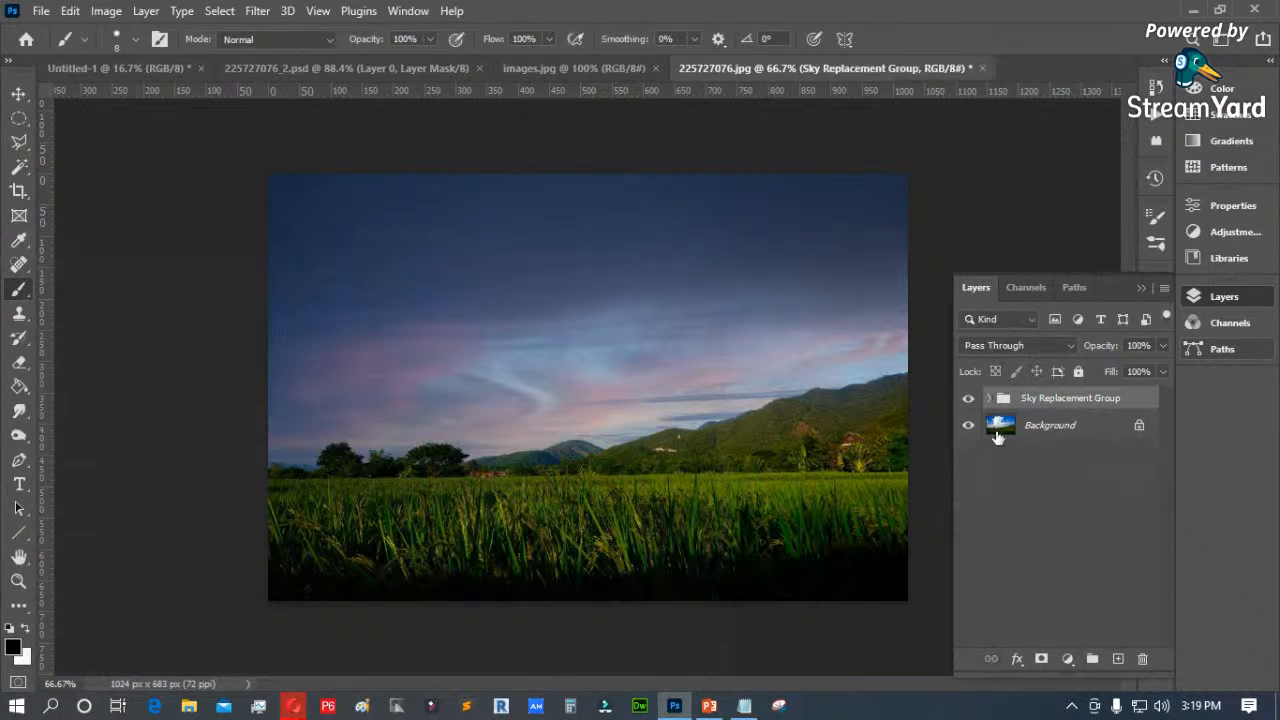
left_click(1055, 428)
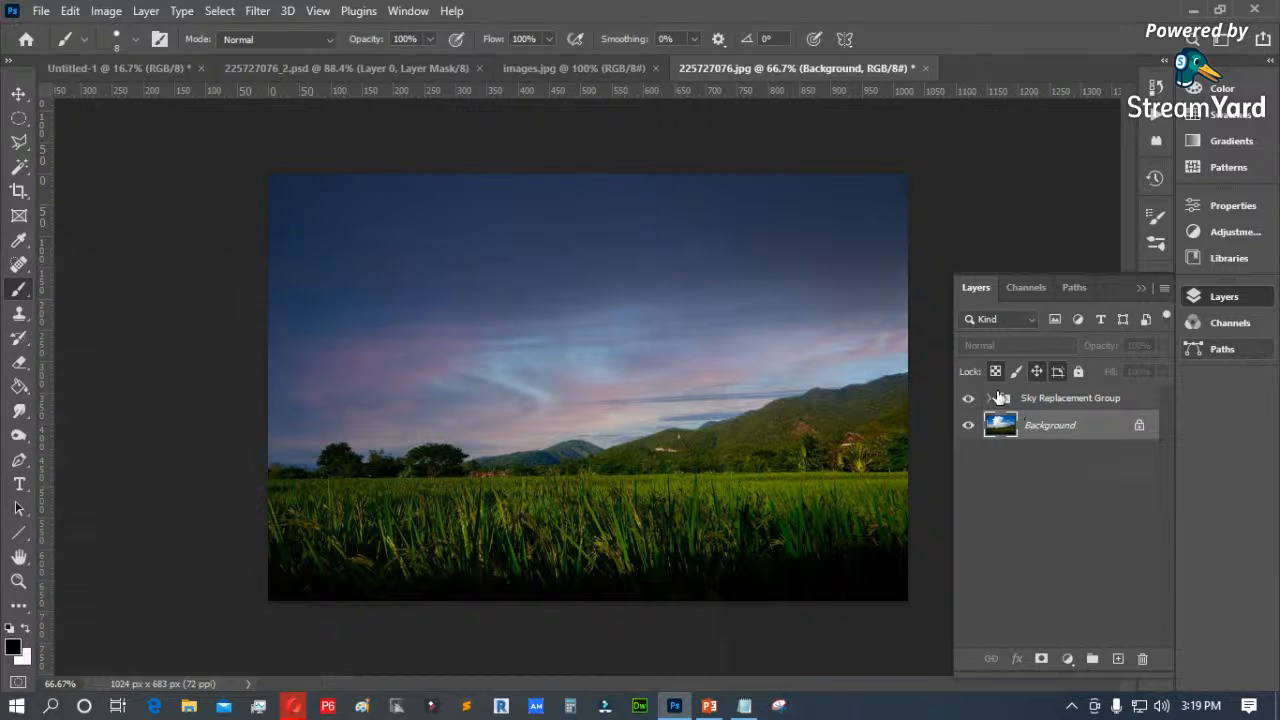
left_click(967, 400)
Step: Run Sky Replacement on the Background with the clear blue-to-orange sunset preset, outputting to new layers
left_click(70, 11)
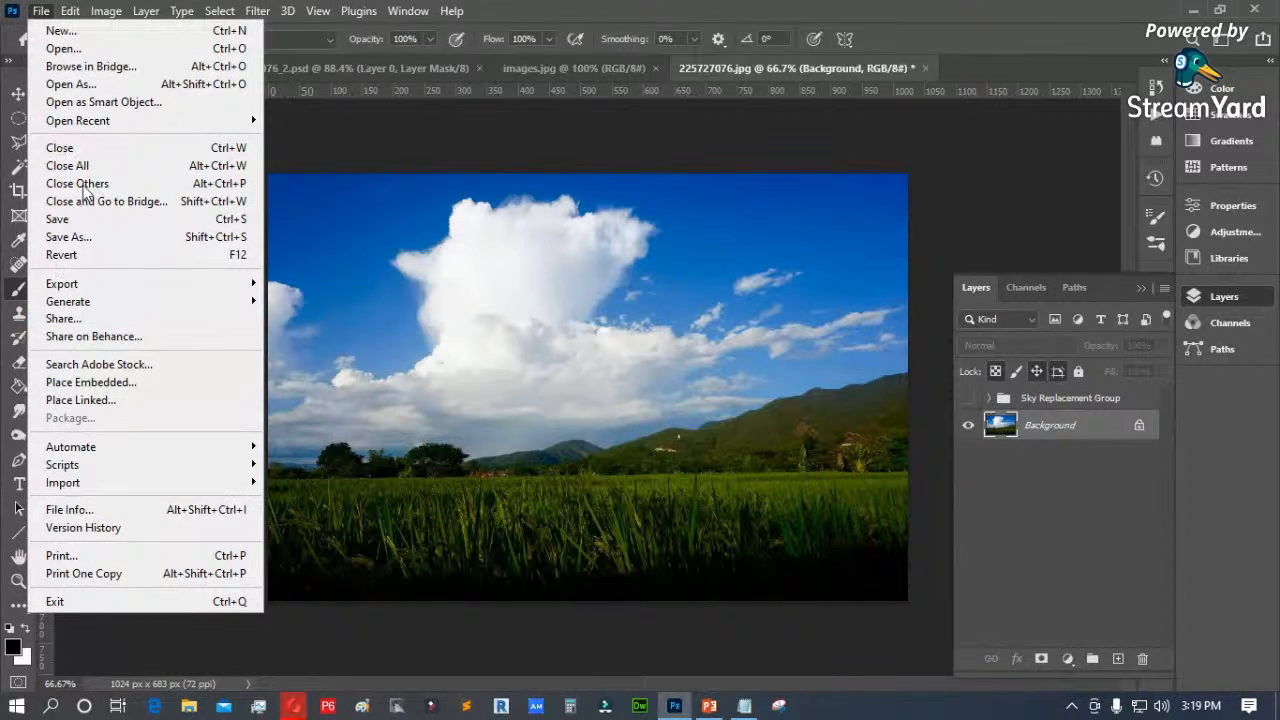
left_click(147, 489)
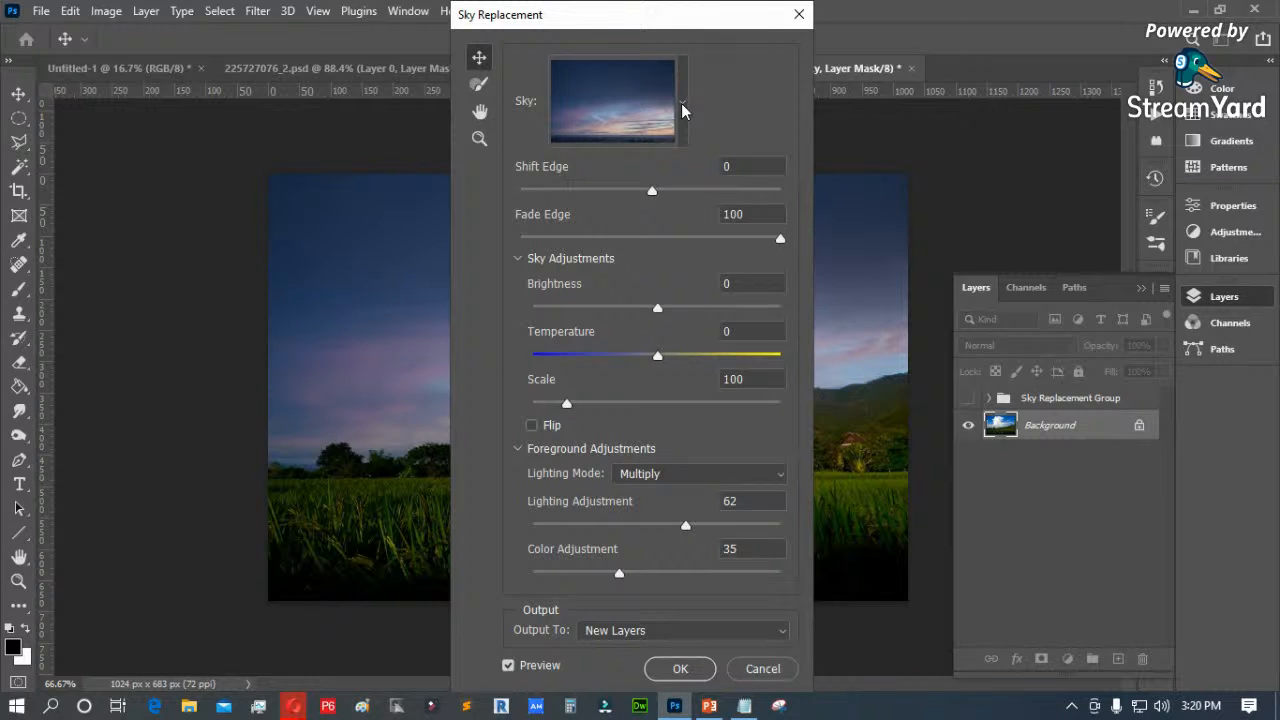
left_click(684, 104)
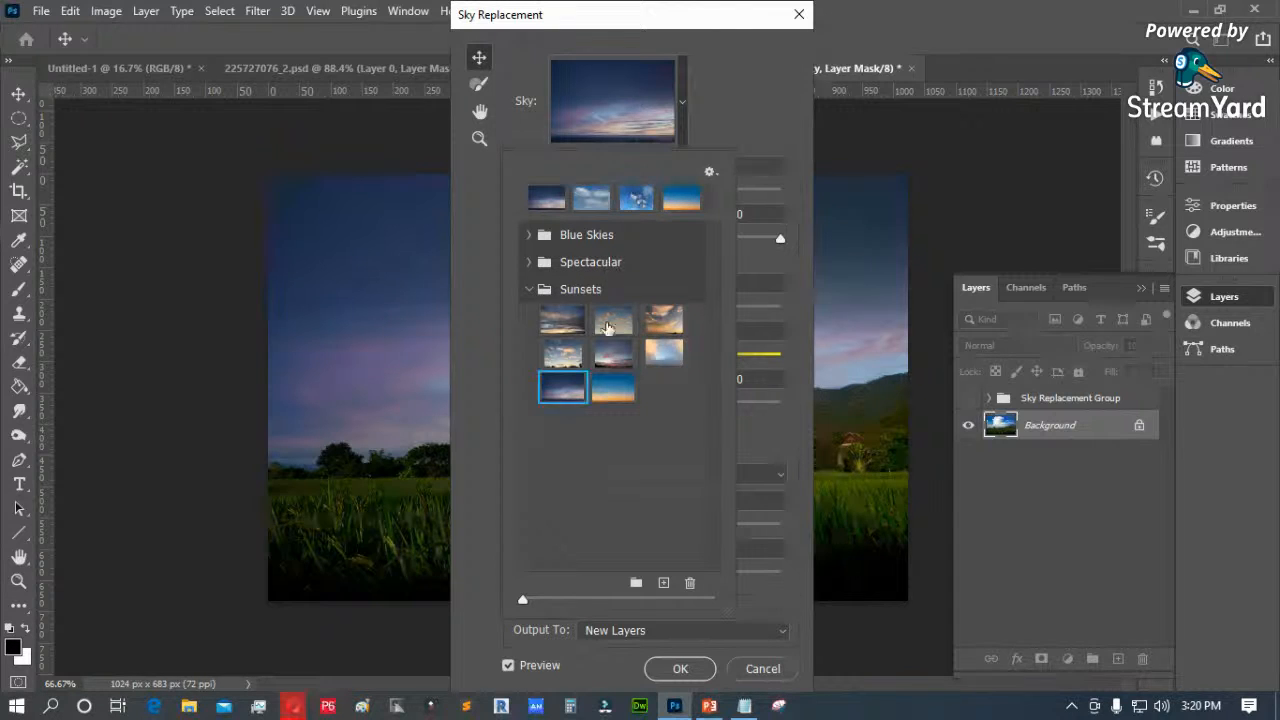
left_click(530, 262)
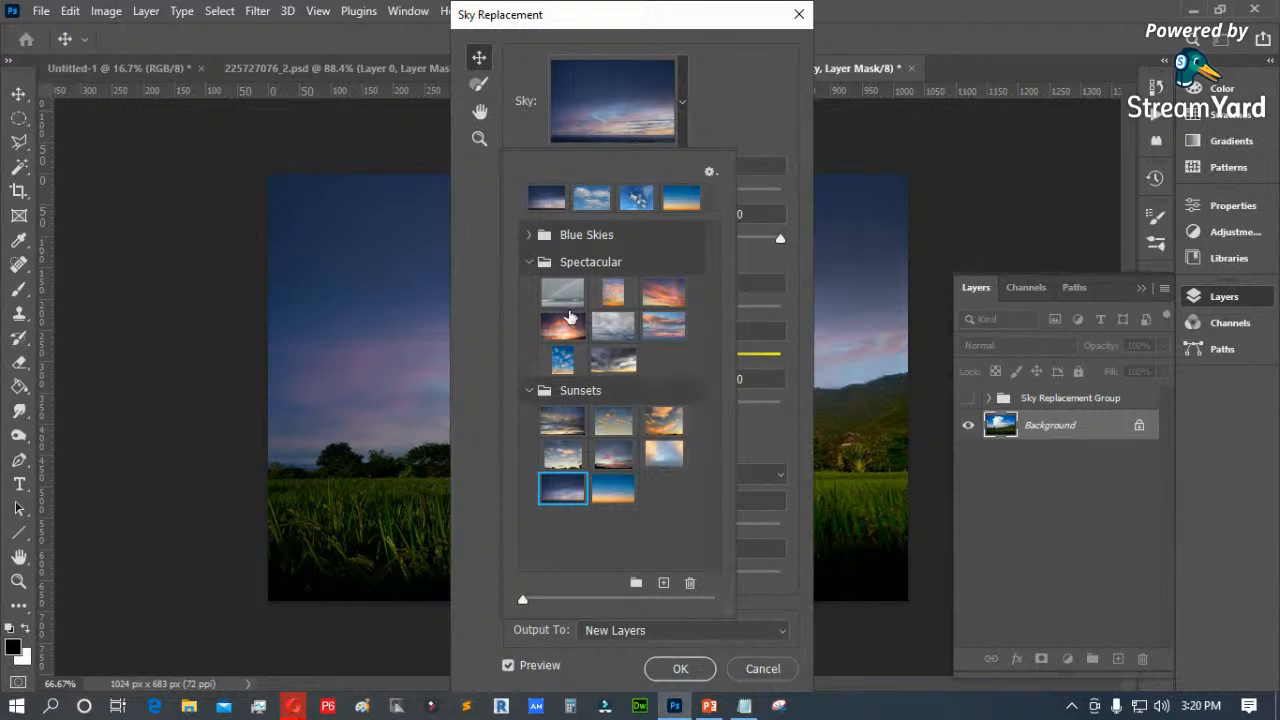
left_click(531, 235)
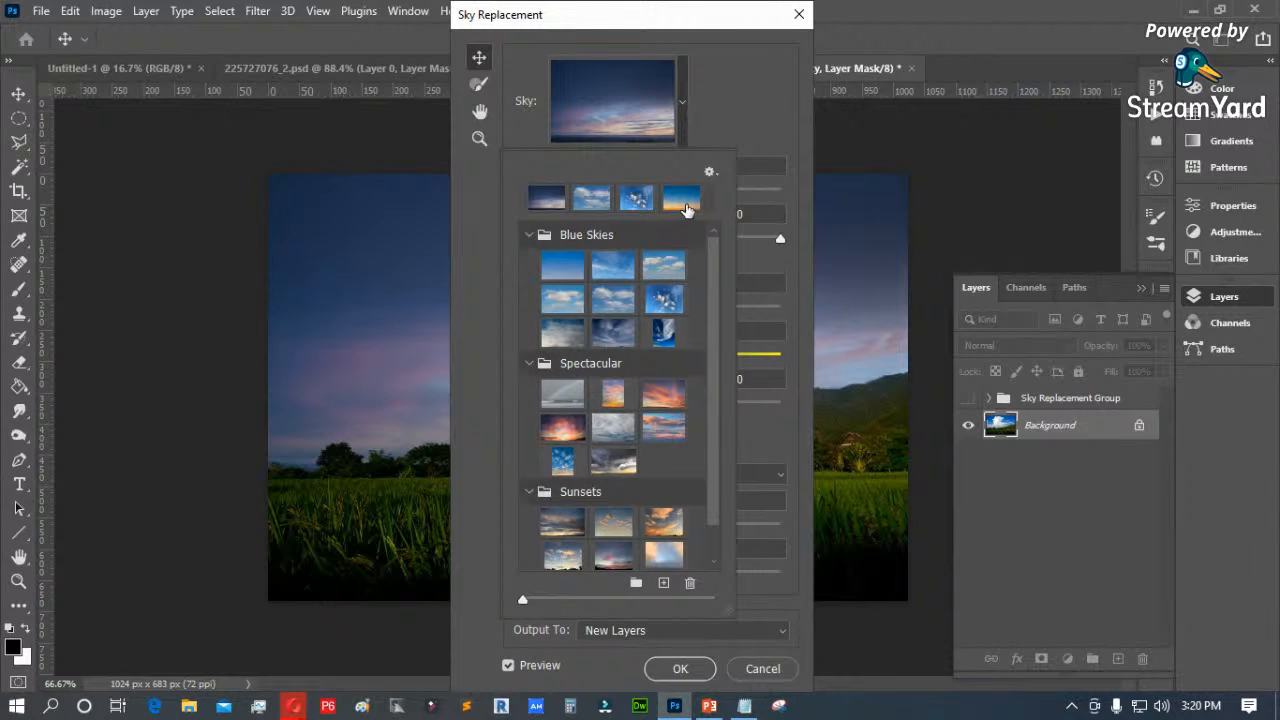
left_click(683, 204)
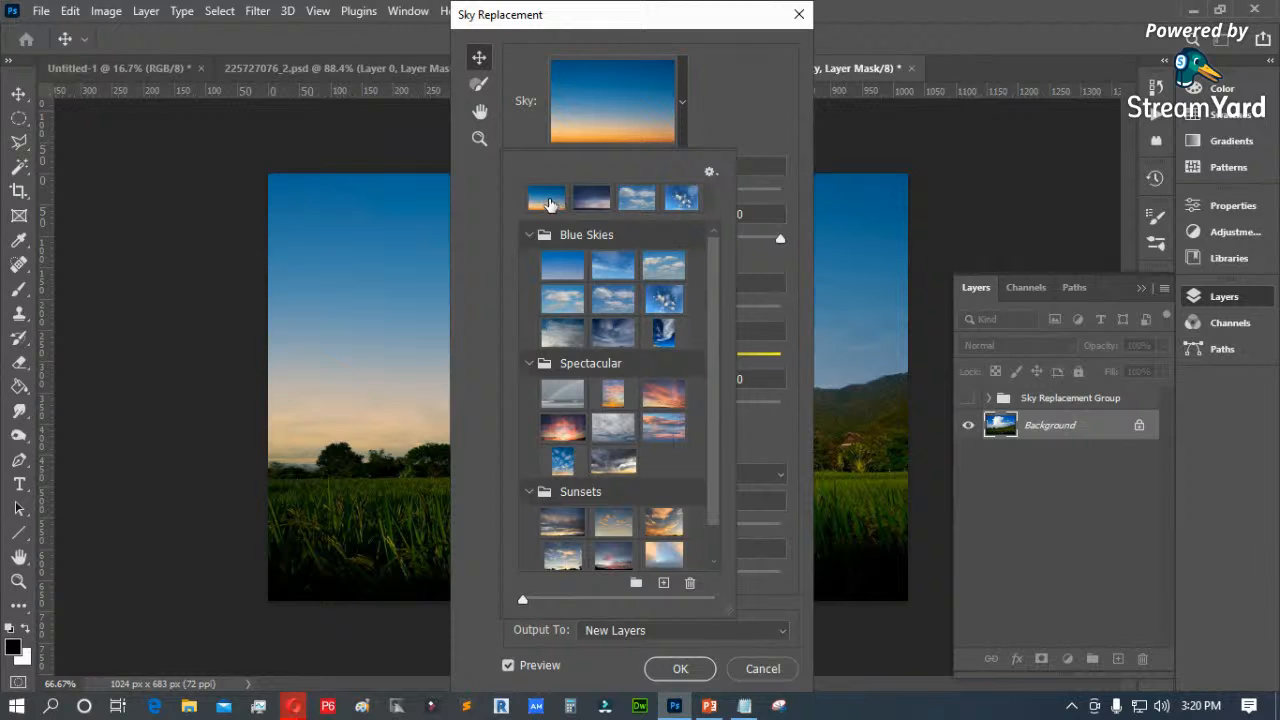
left_click(679, 668)
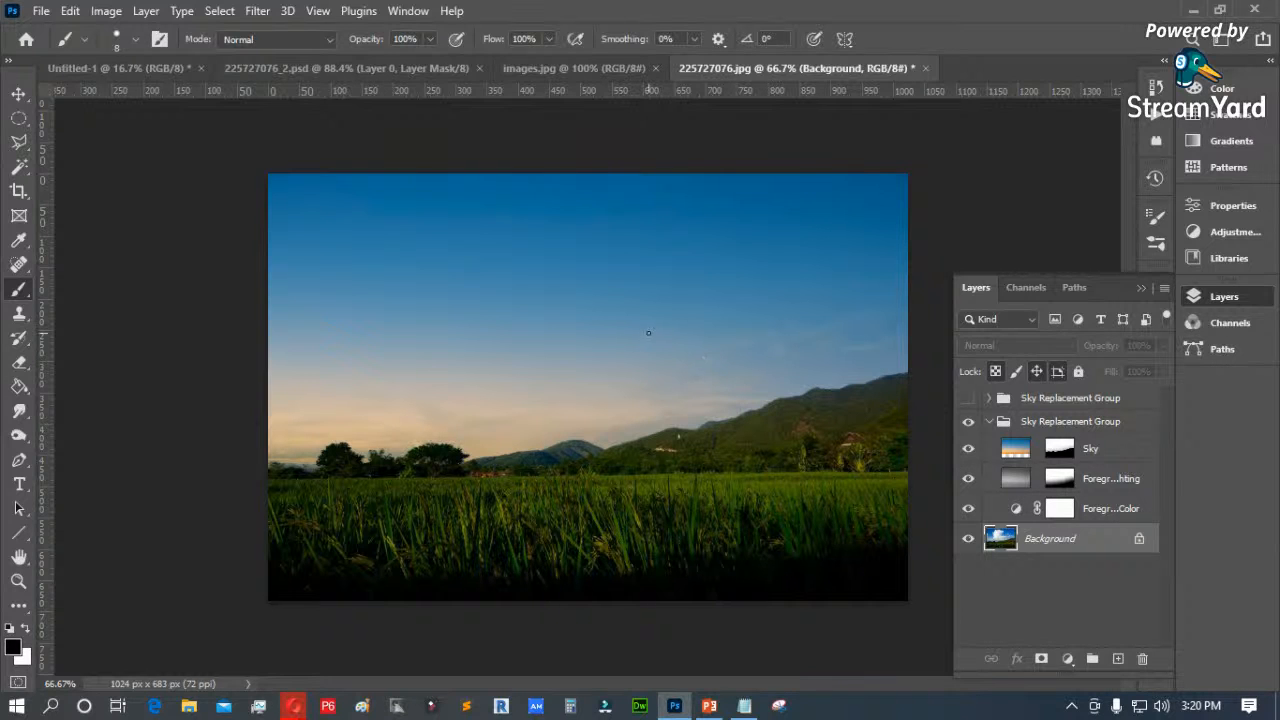
Step: Check the effect of the new group's foreground lighting and color layers by toggling their visibility
left_click(968, 479)
left_click(968, 508)
left_click(968, 479)
Step: Examine the replaced sky's edges up close along the mountain ridge and around the trees
key("z")
left_click_drag(771, 381, 654, 459)
left_click_drag(743, 517, 331, 400)
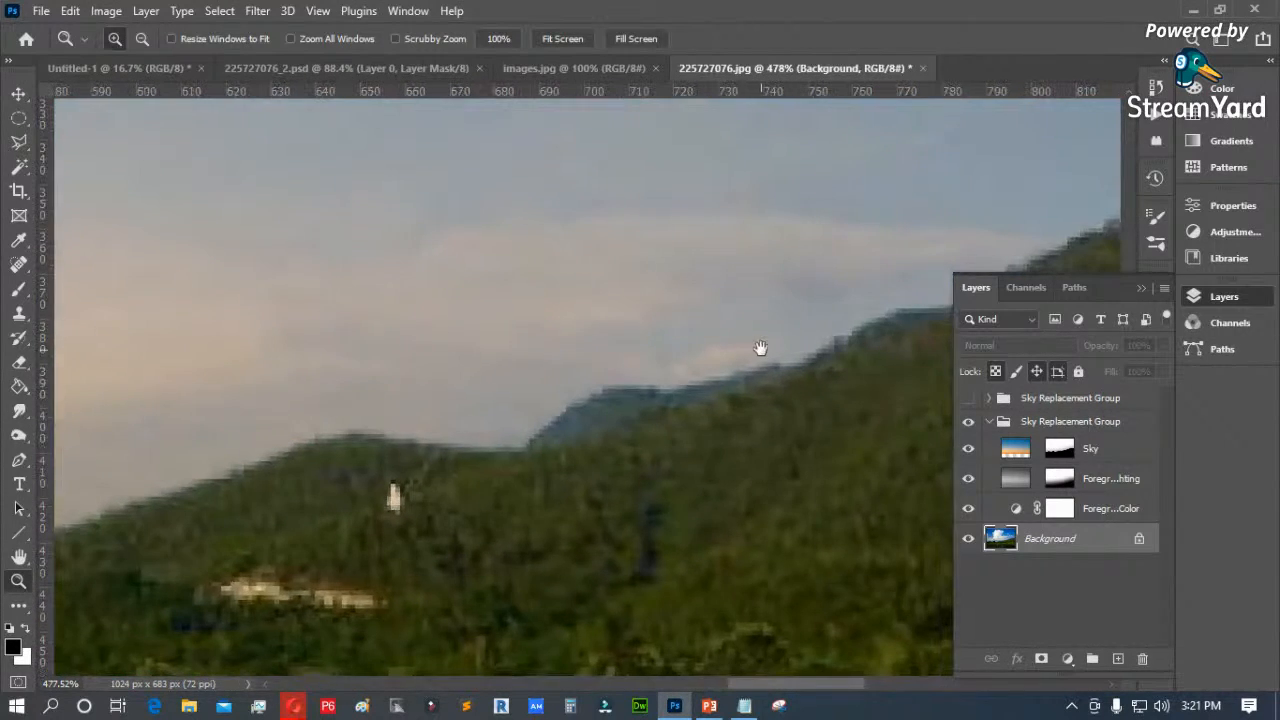
left_click_drag(760, 349, 293, 433)
left_click_drag(757, 289, 457, 323)
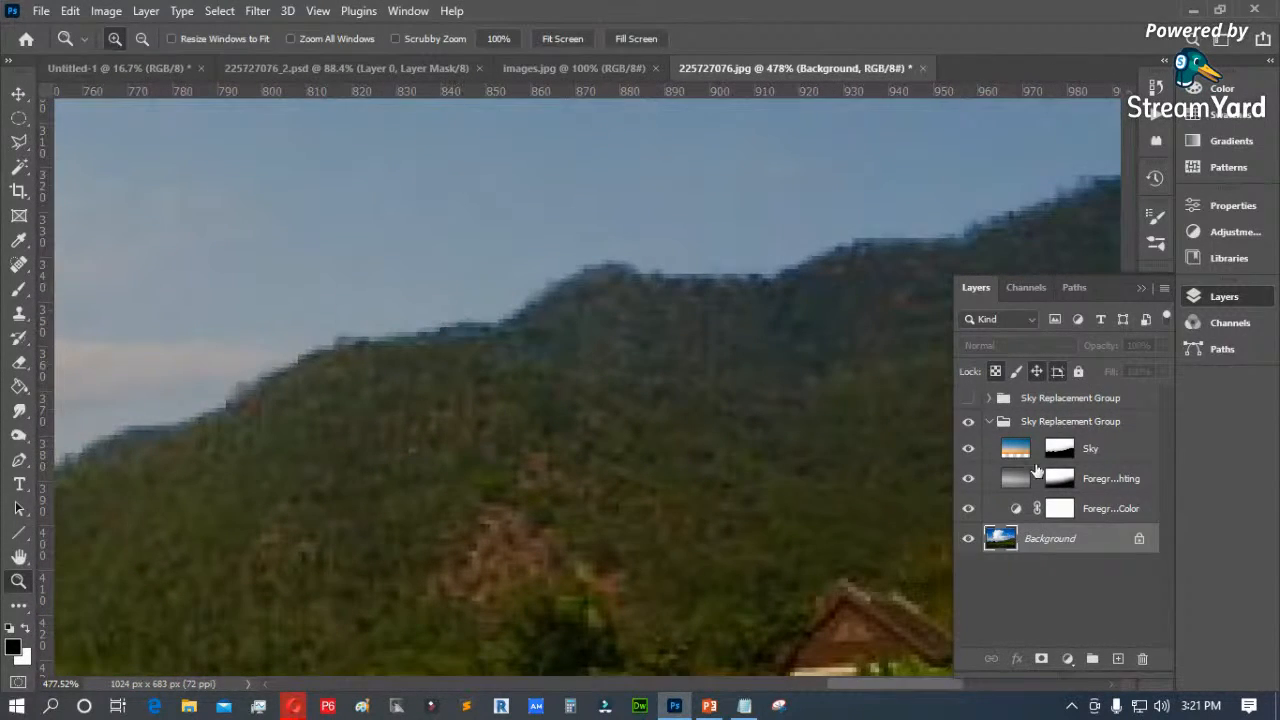
left_click_drag(695, 350, 835, 481)
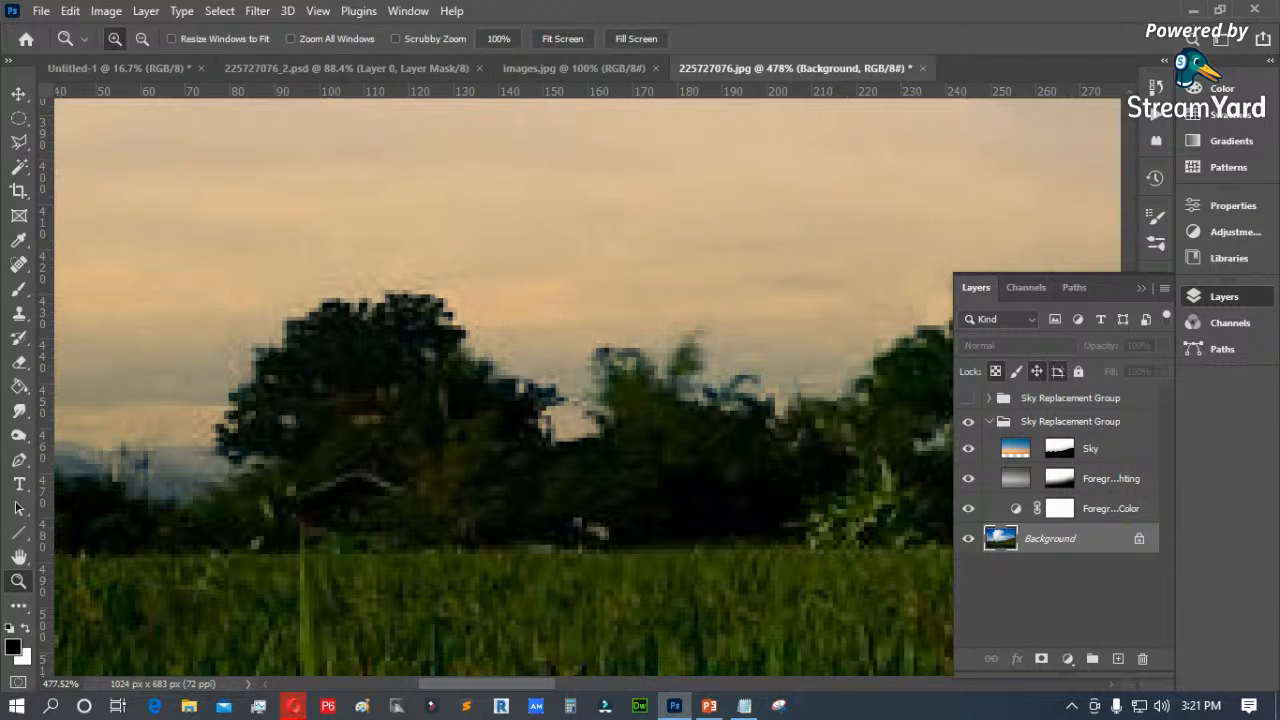
left_click(565, 38)
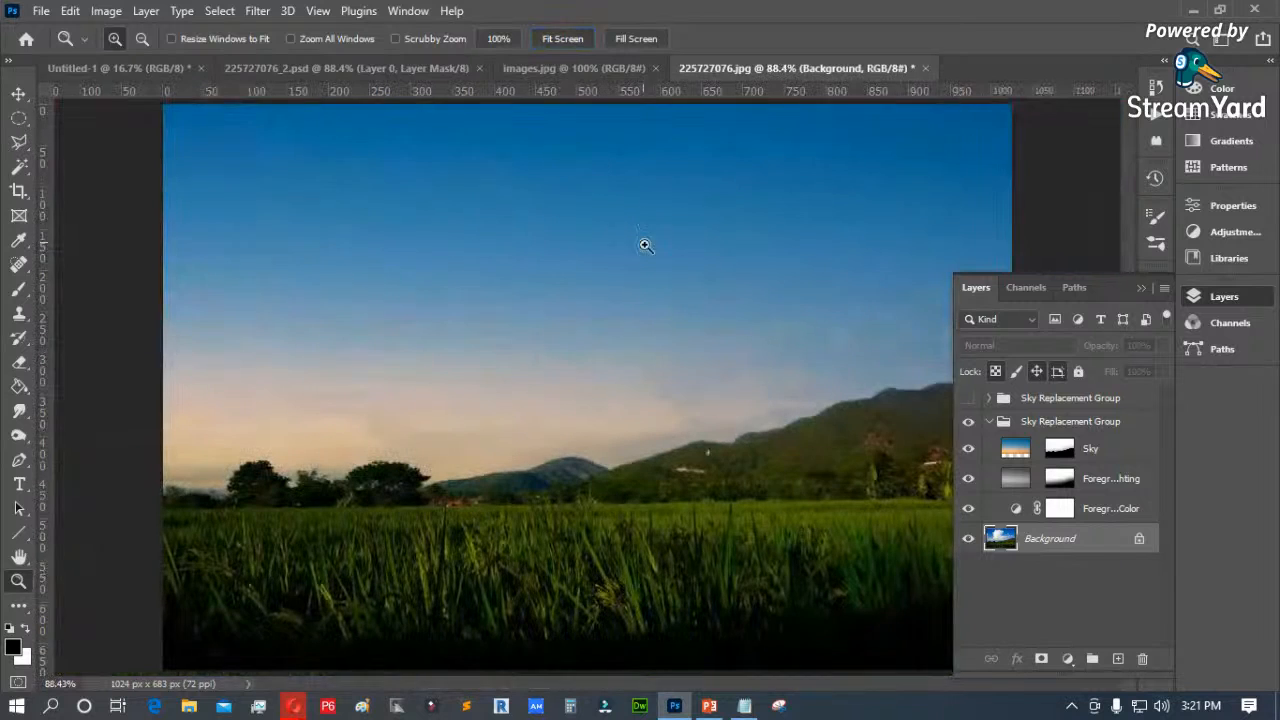
Step: Collapse and hide the sunset Sky Replacement Group so only the Background shows
left_click(988, 422)
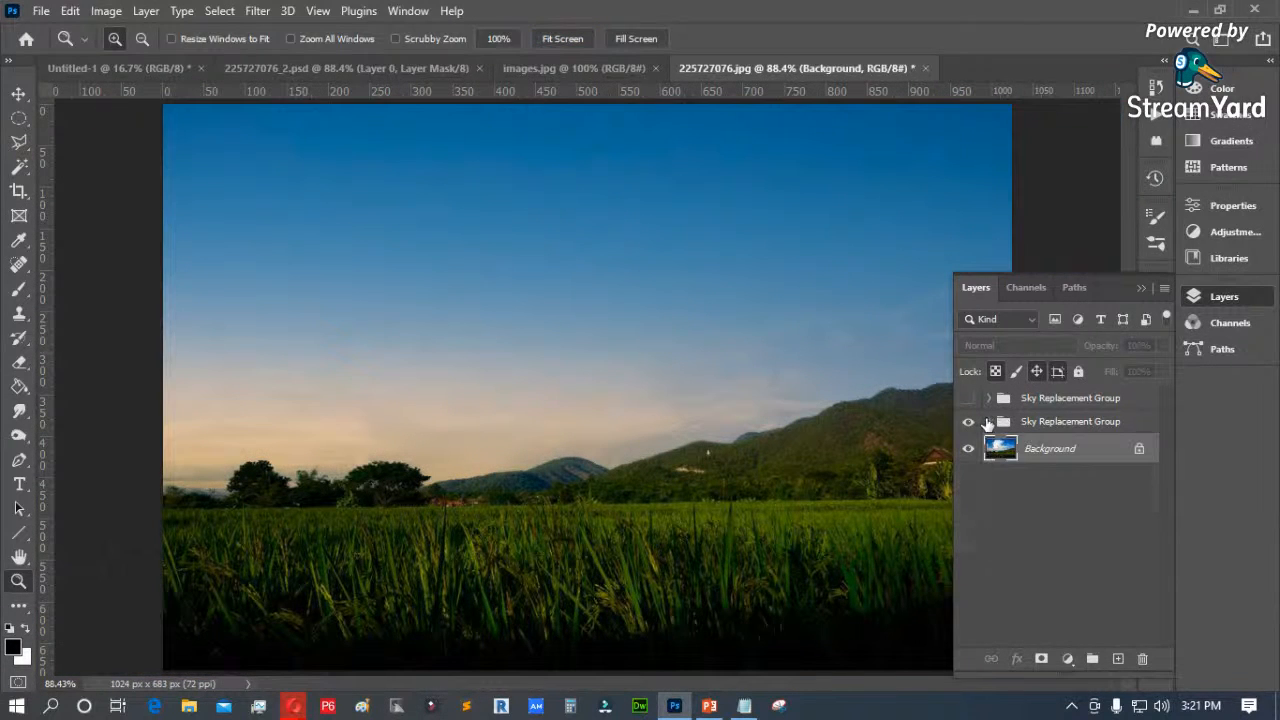
left_click(989, 422)
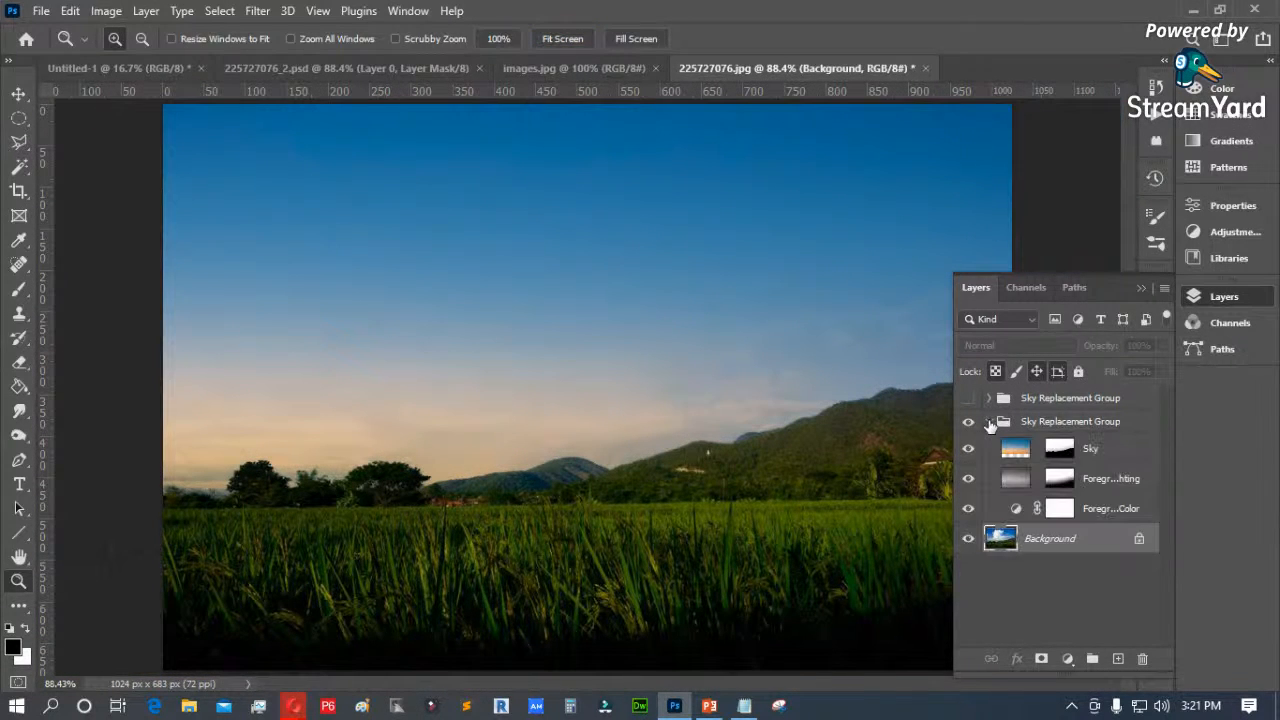
left_click(988, 422)
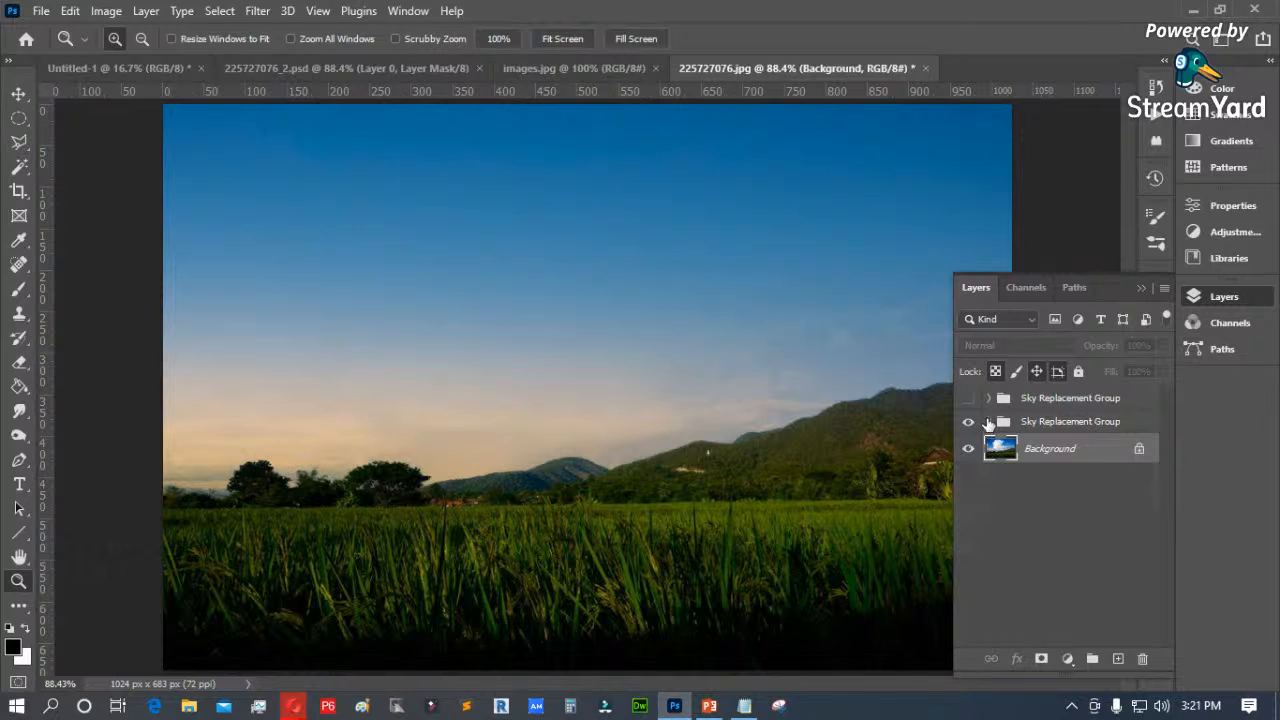
left_click(988, 422)
left_click(968, 421)
left_click(988, 422)
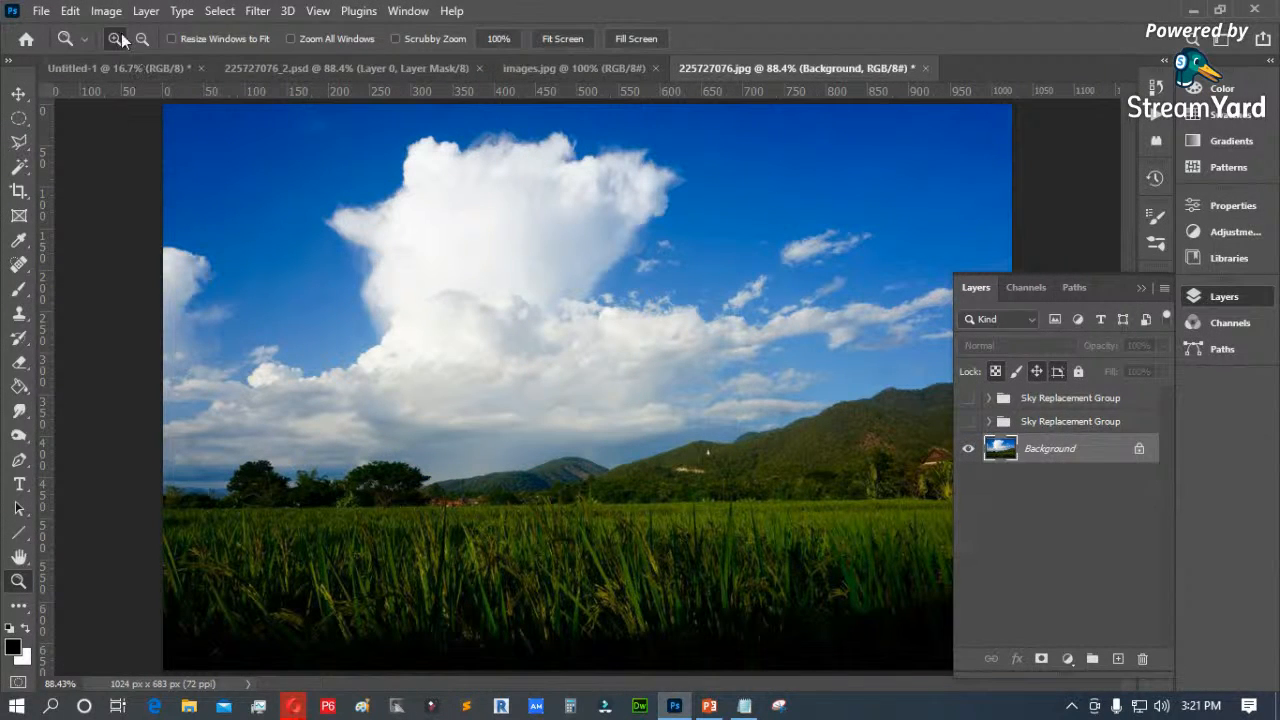
Step: Start Sky Replacement on the Background and collapse the Blue Skies, Spectacular and Sunsets groups in the sky presets
left_click(70, 12)
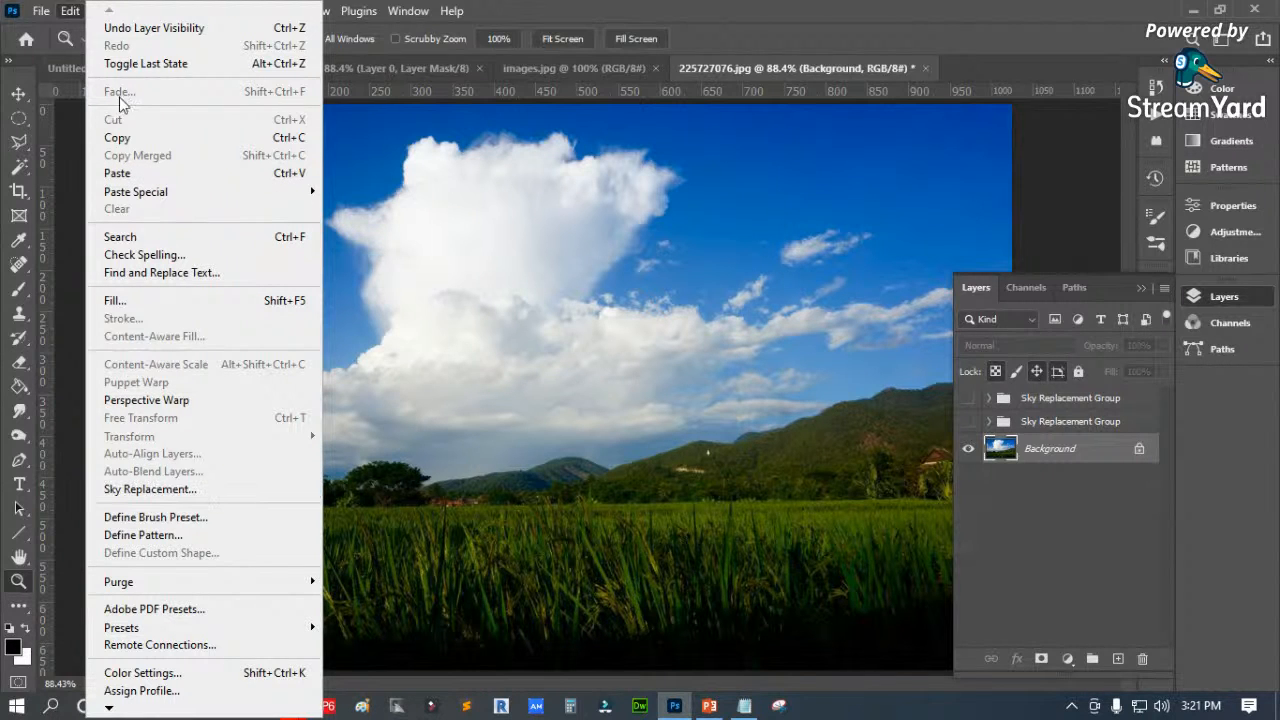
left_click(157, 490)
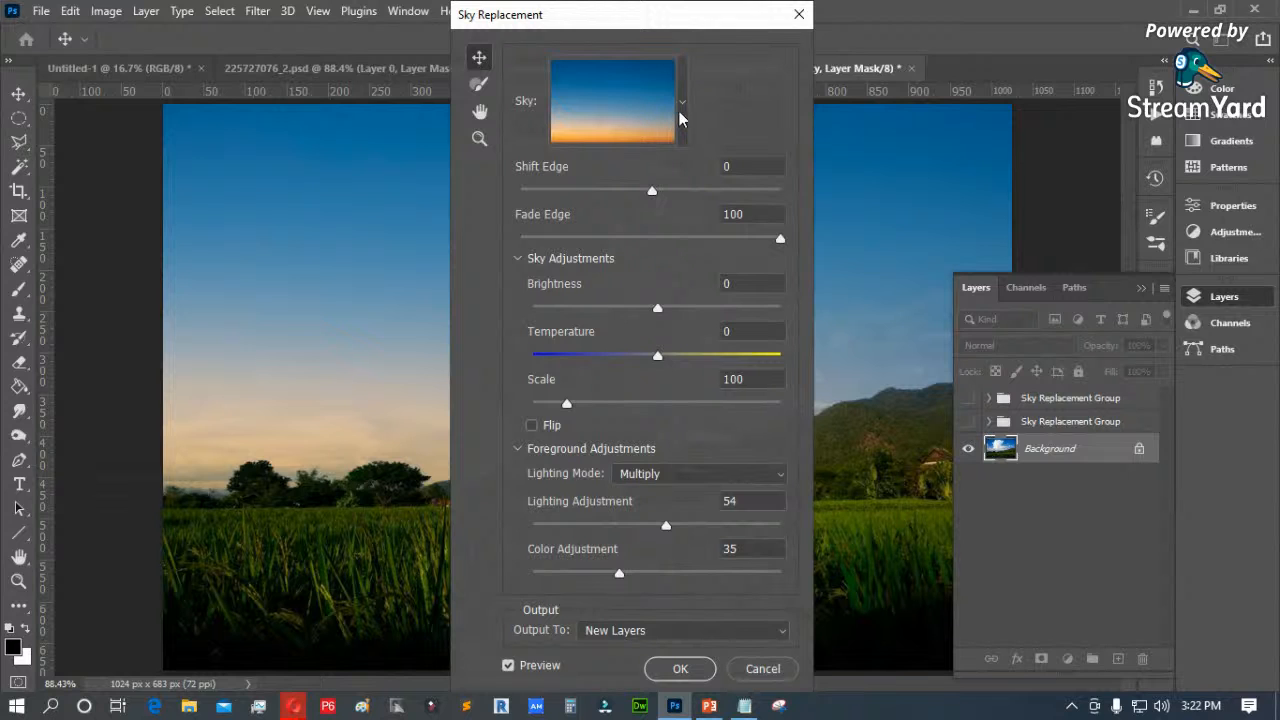
left_click(681, 104)
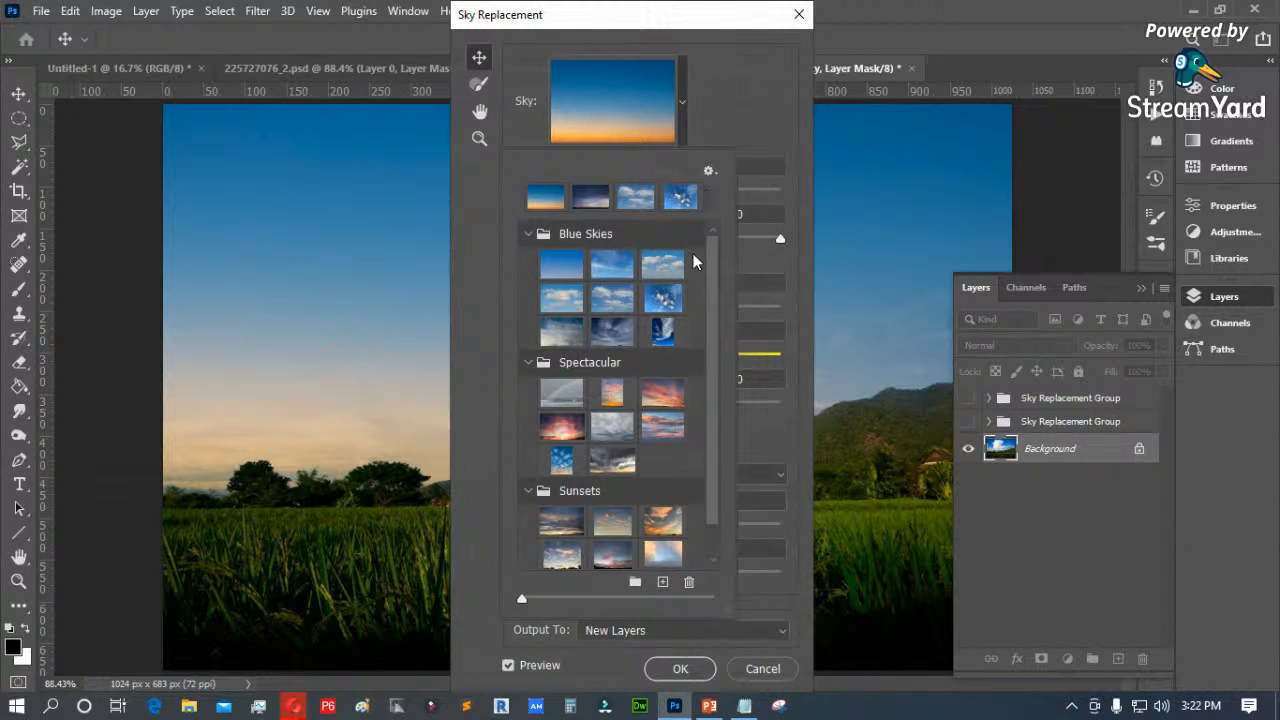
left_click_drag(716, 490, 714, 527)
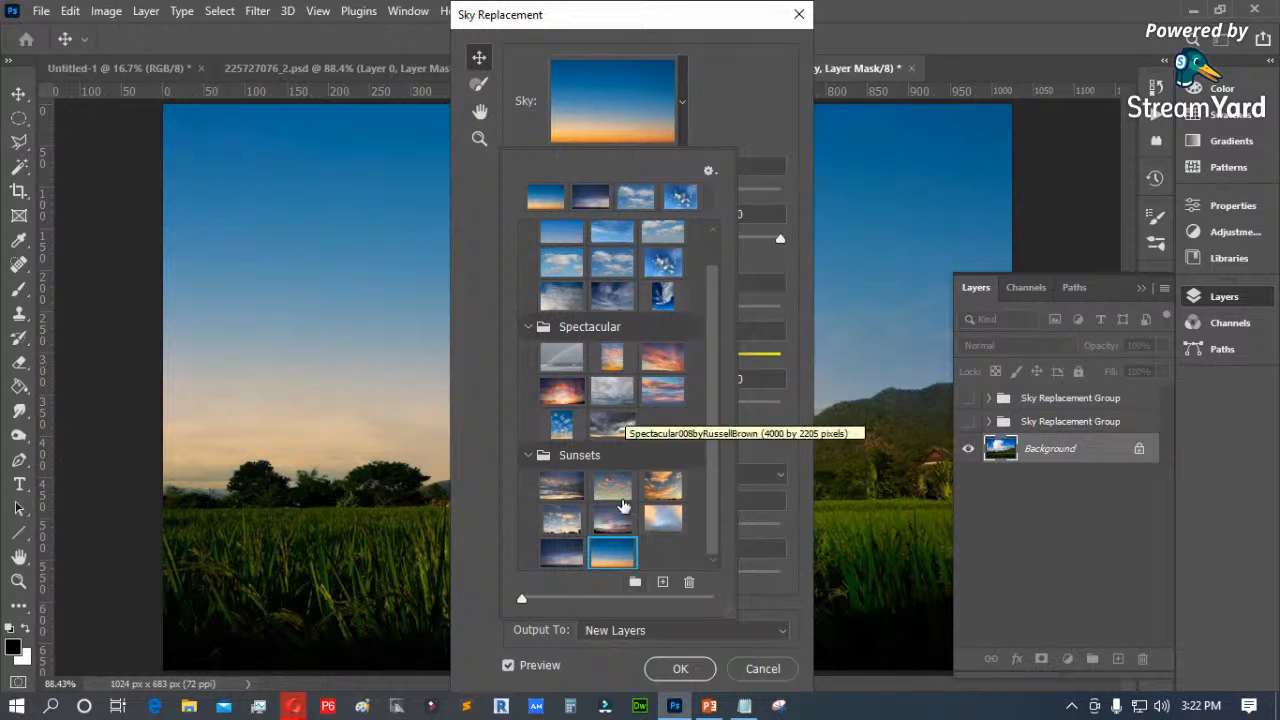
left_click(528, 328)
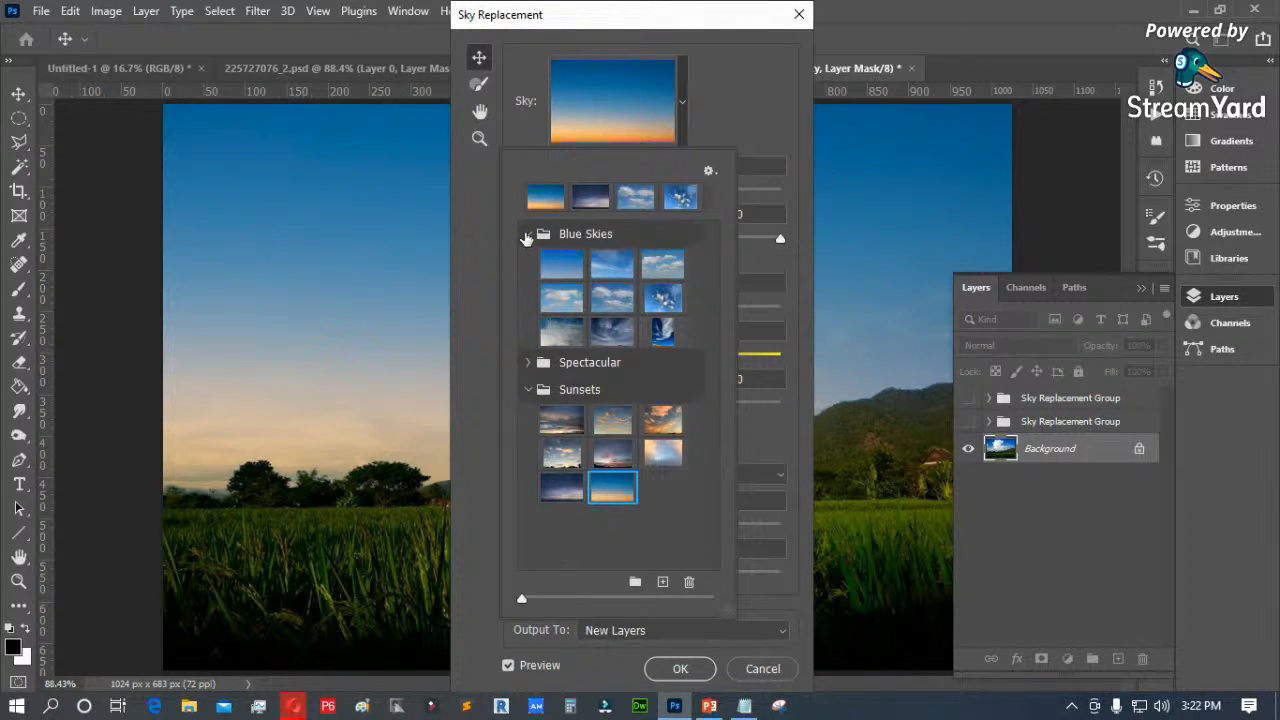
left_click(527, 363)
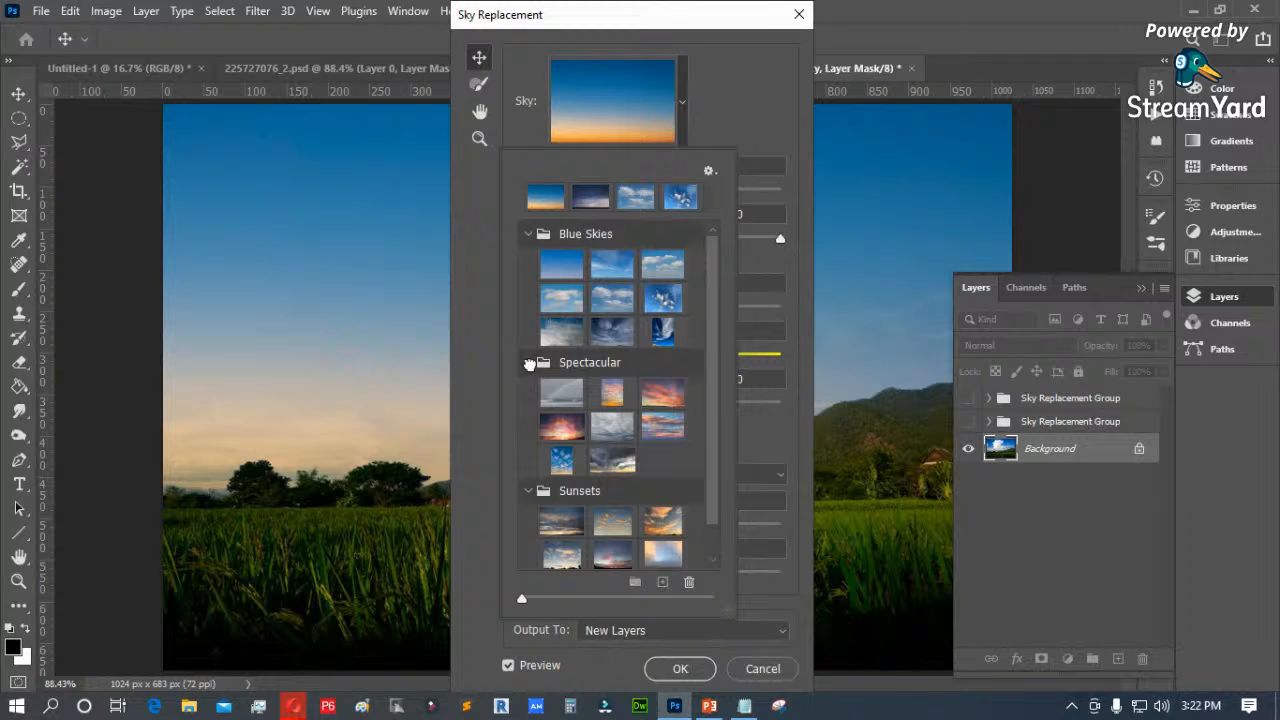
left_click(527, 363)
left_click(529, 234)
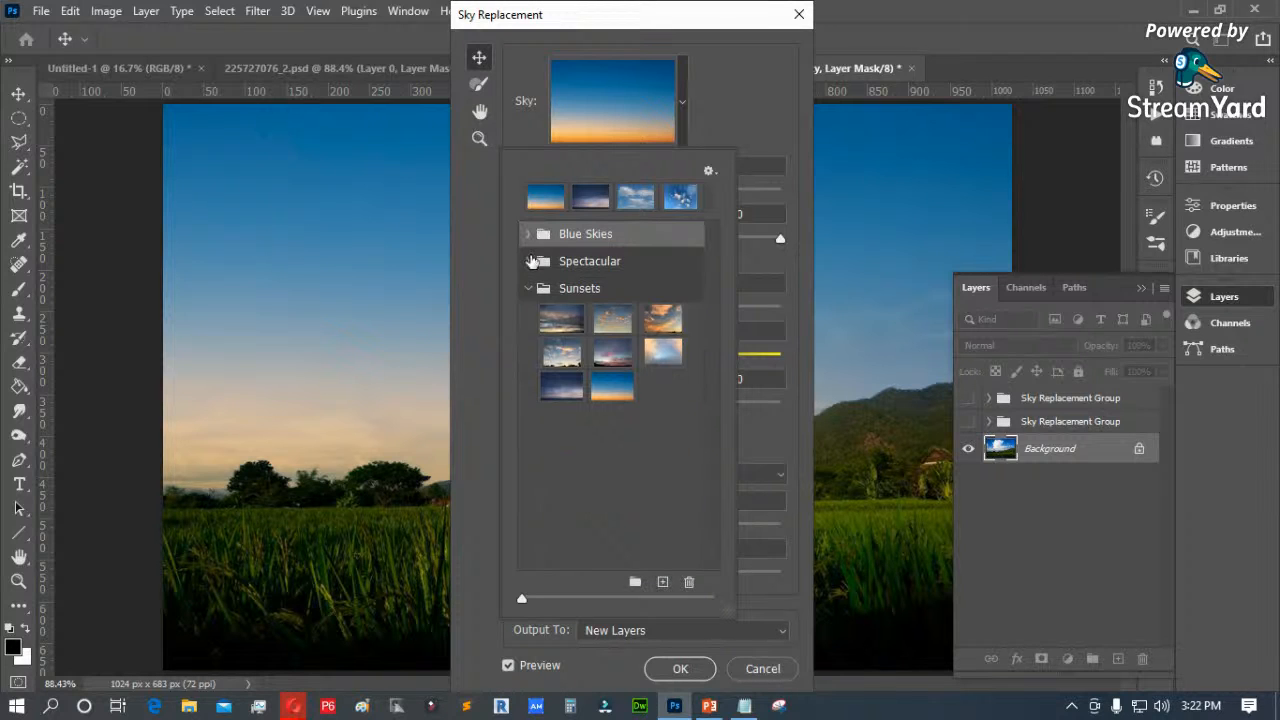
left_click(529, 288)
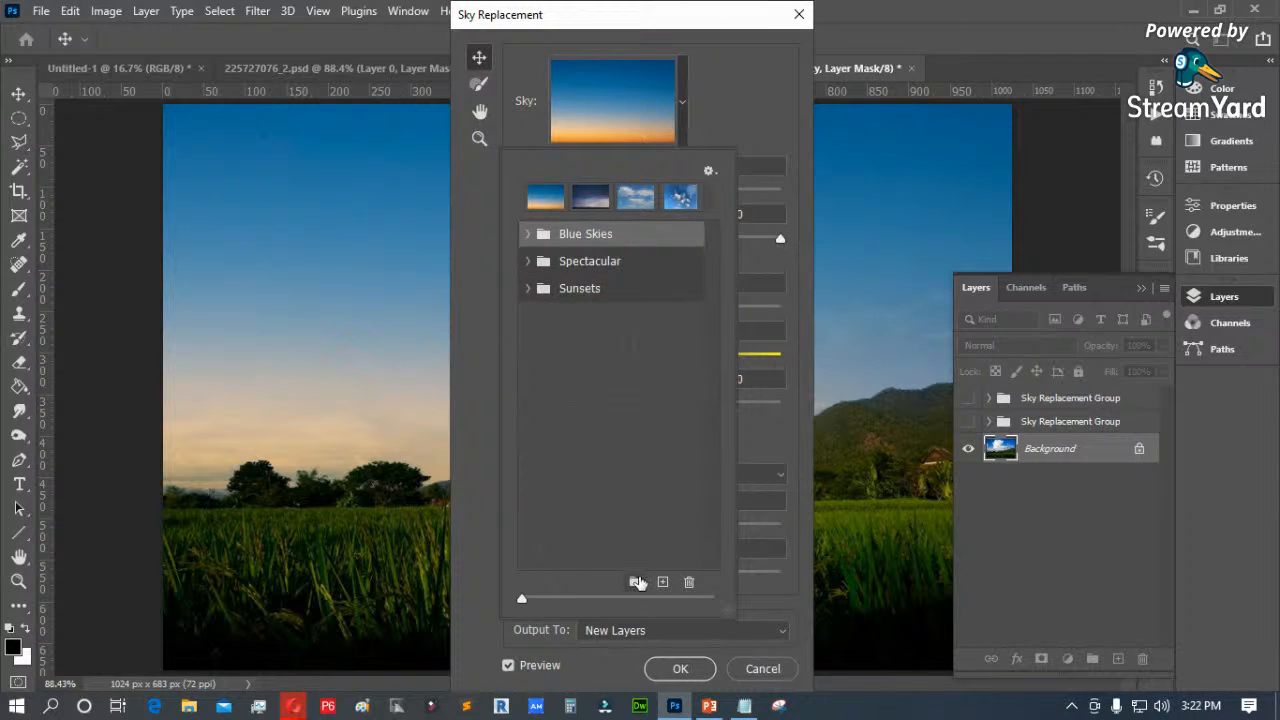
Step: Create a new sky preset group named My Sky
left_click(635, 581)
type("M")
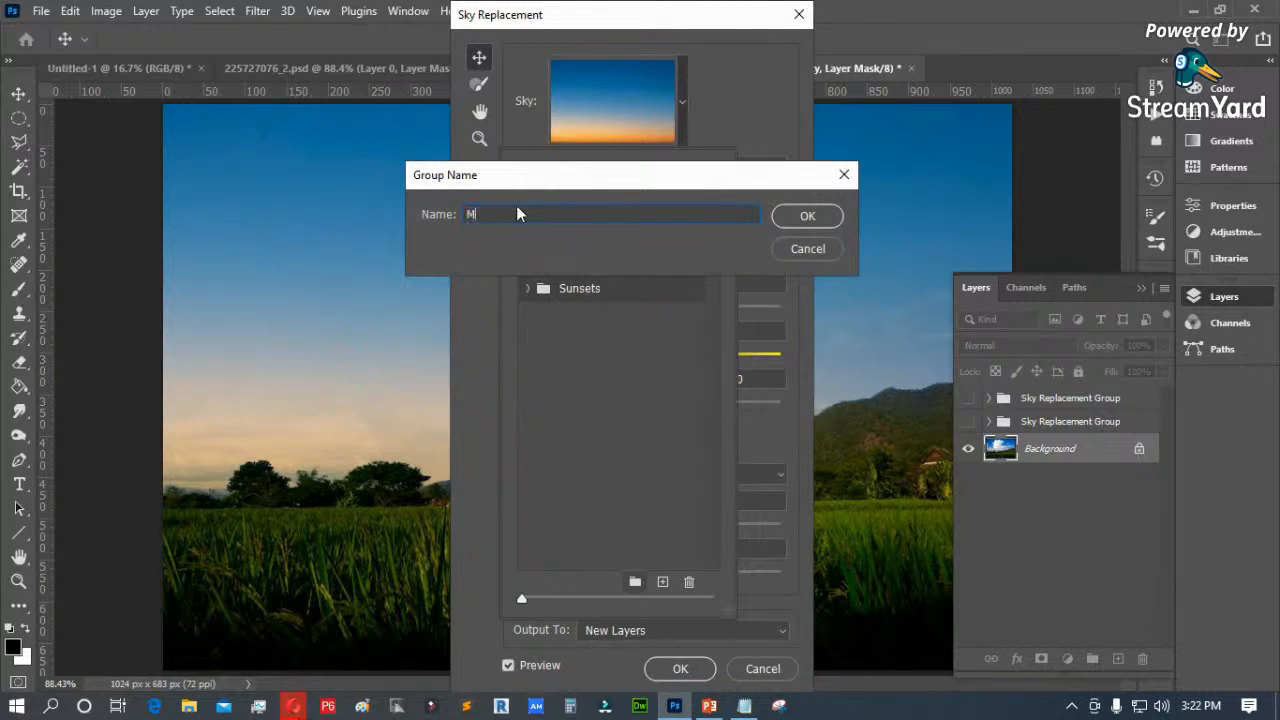
type("y Sky")
left_click(808, 216)
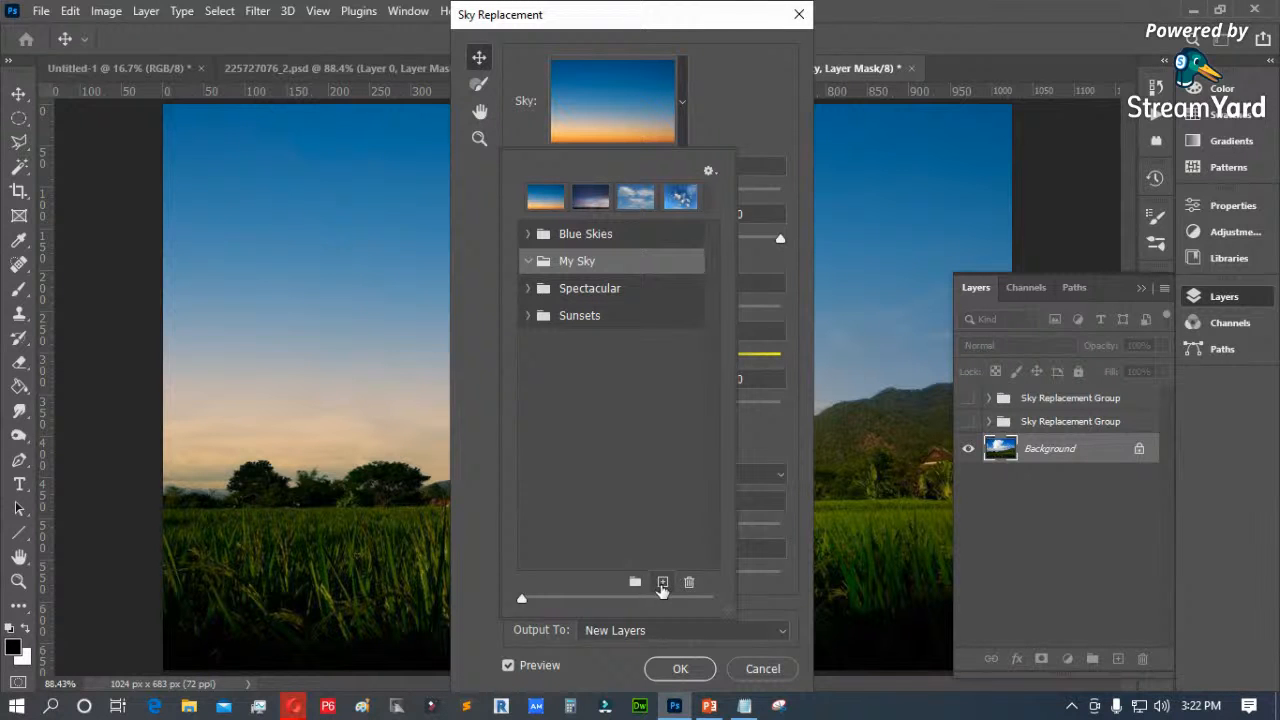
Step: Import the "images" picture from the photoshop new folder into the My Sky group as a sky preset named Sky 1
left_click(662, 585)
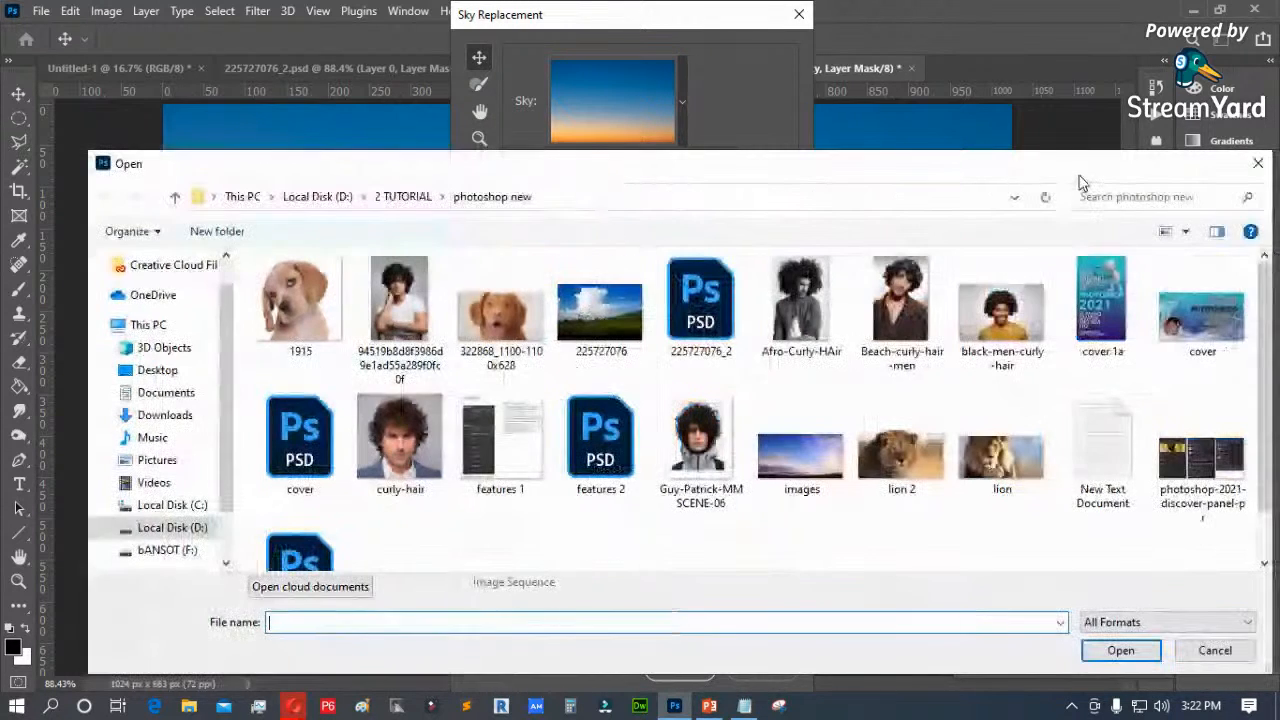
left_click(801, 463)
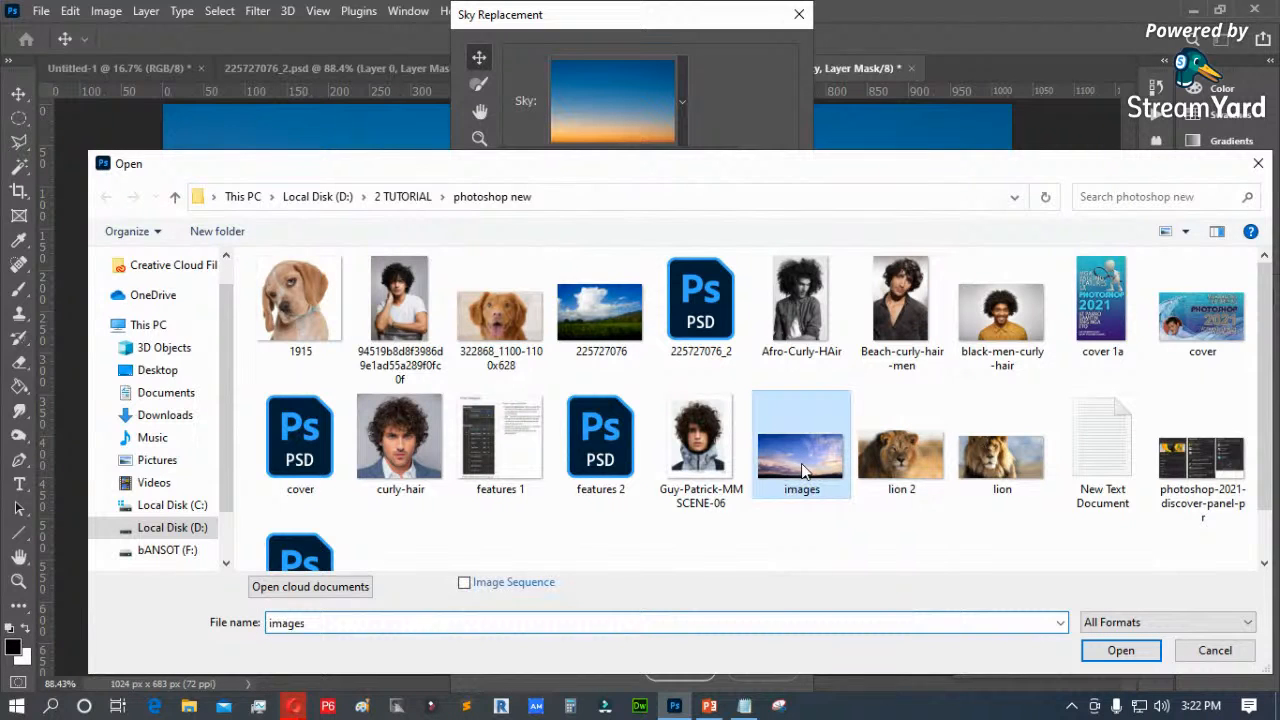
left_click(1120, 650)
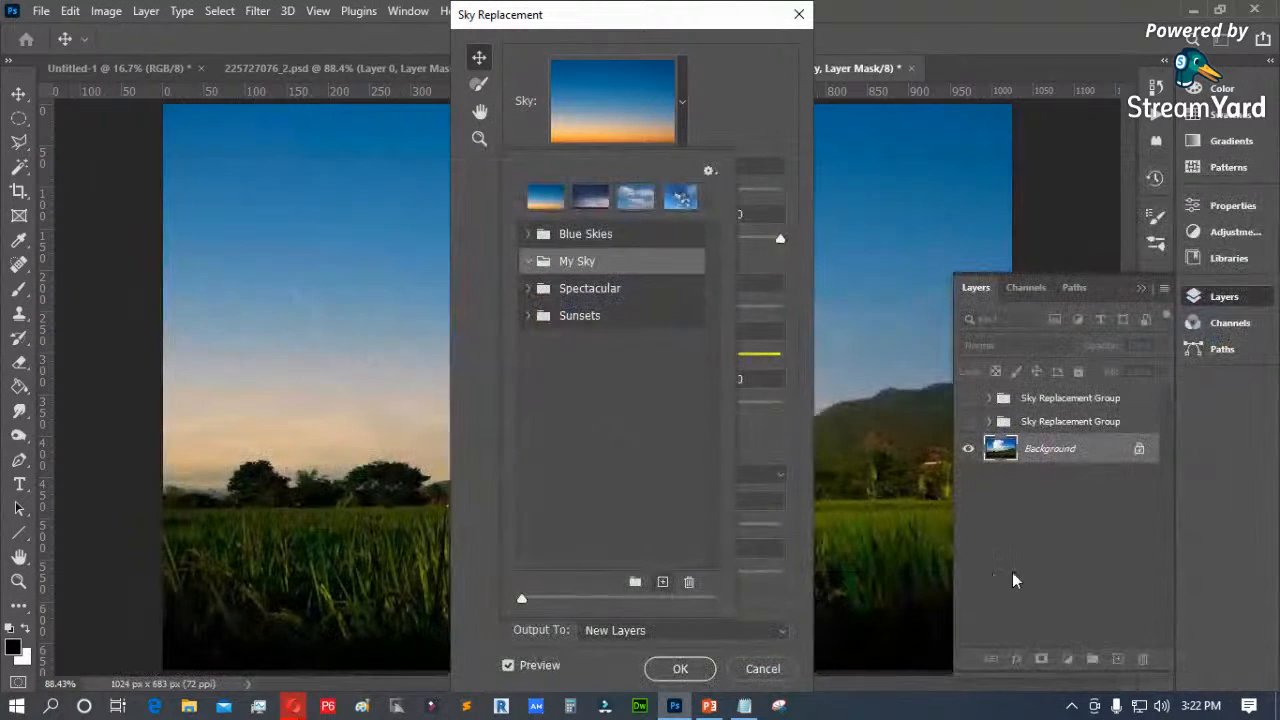
left_click(517, 213)
left_click_drag(517, 213, 435, 228)
type("Sky 1")
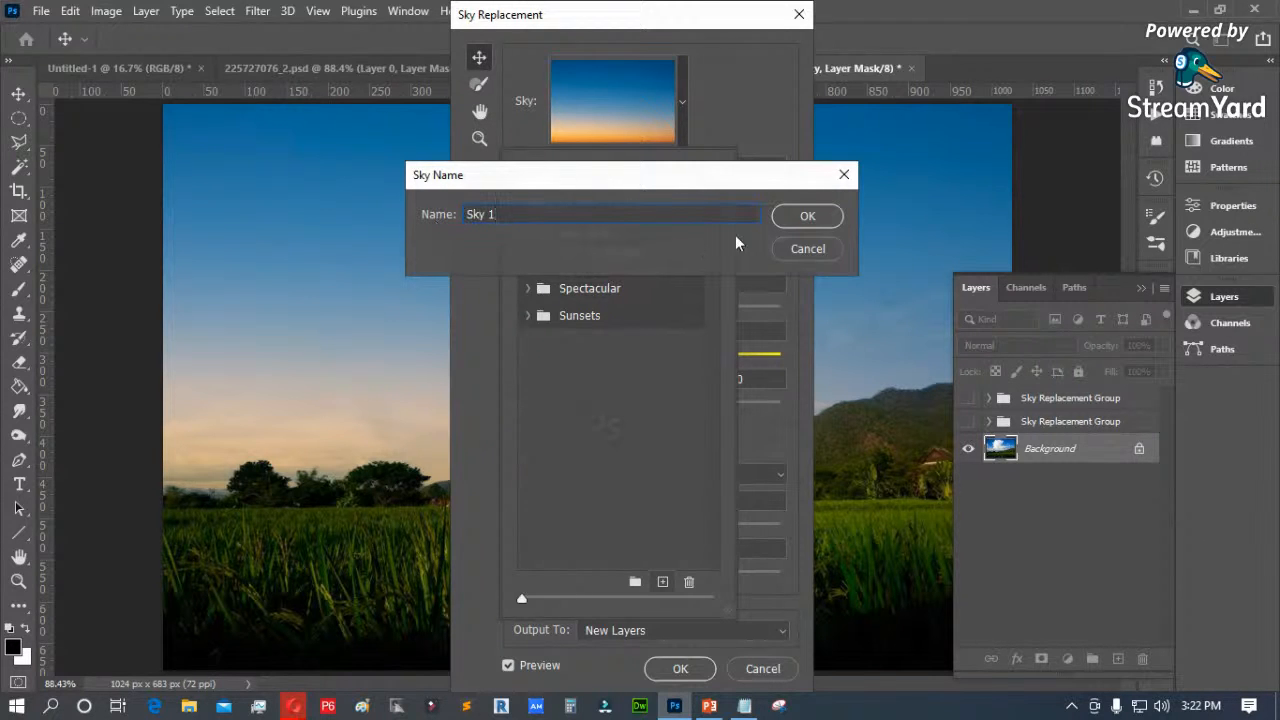
left_click(810, 216)
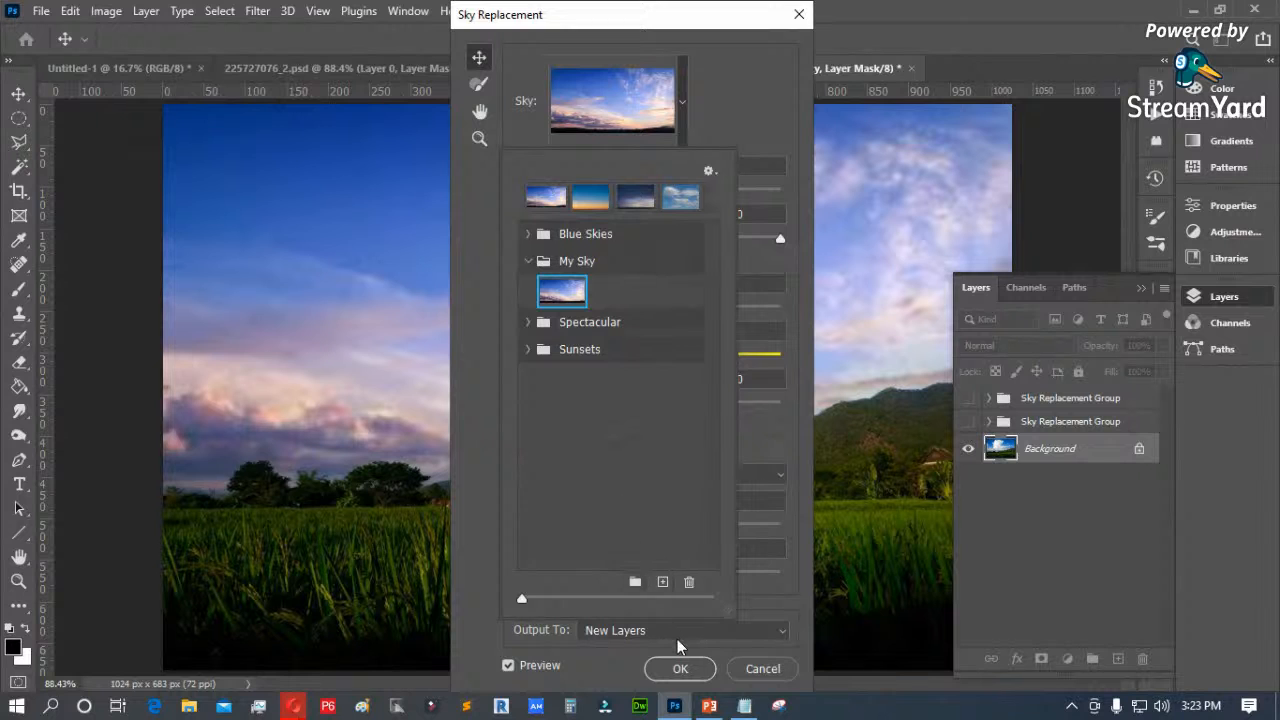
left_click(742, 114)
Step: Set the replacement sky's Shift Edge to -9 and Fade Edge to 79
left_click_drag(632, 28, 487, 44)
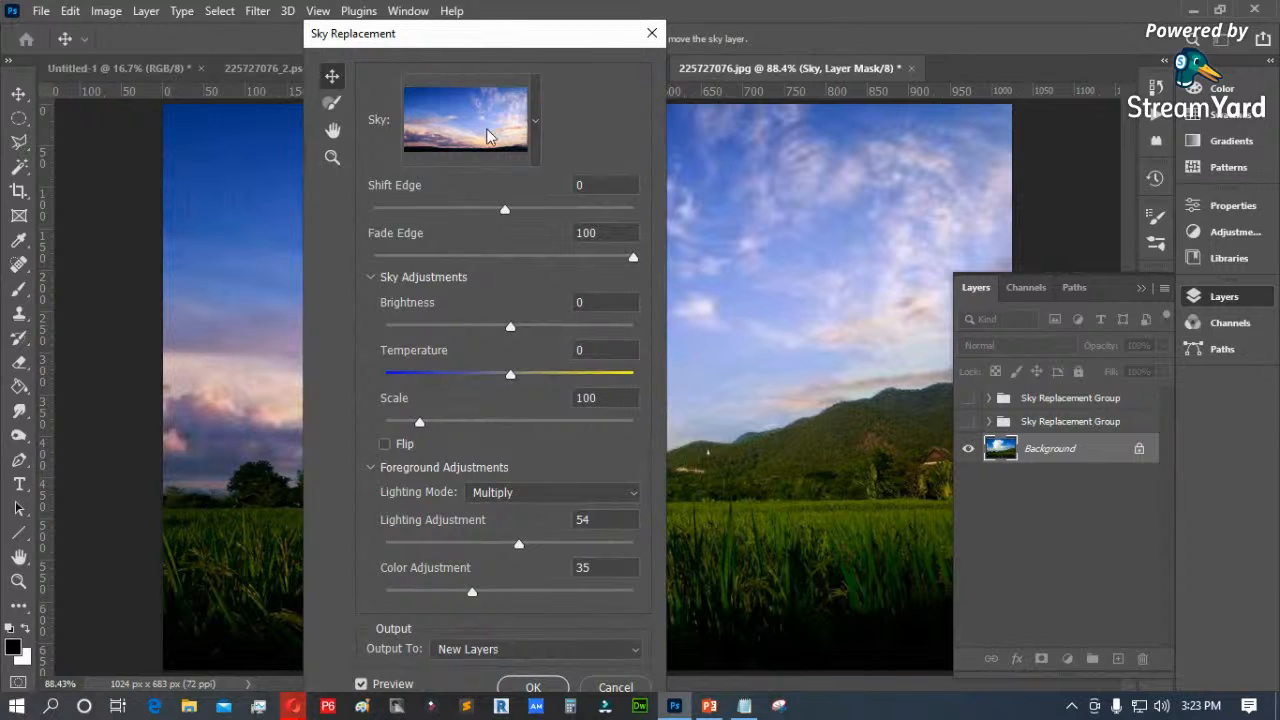
left_click_drag(505, 212, 482, 216)
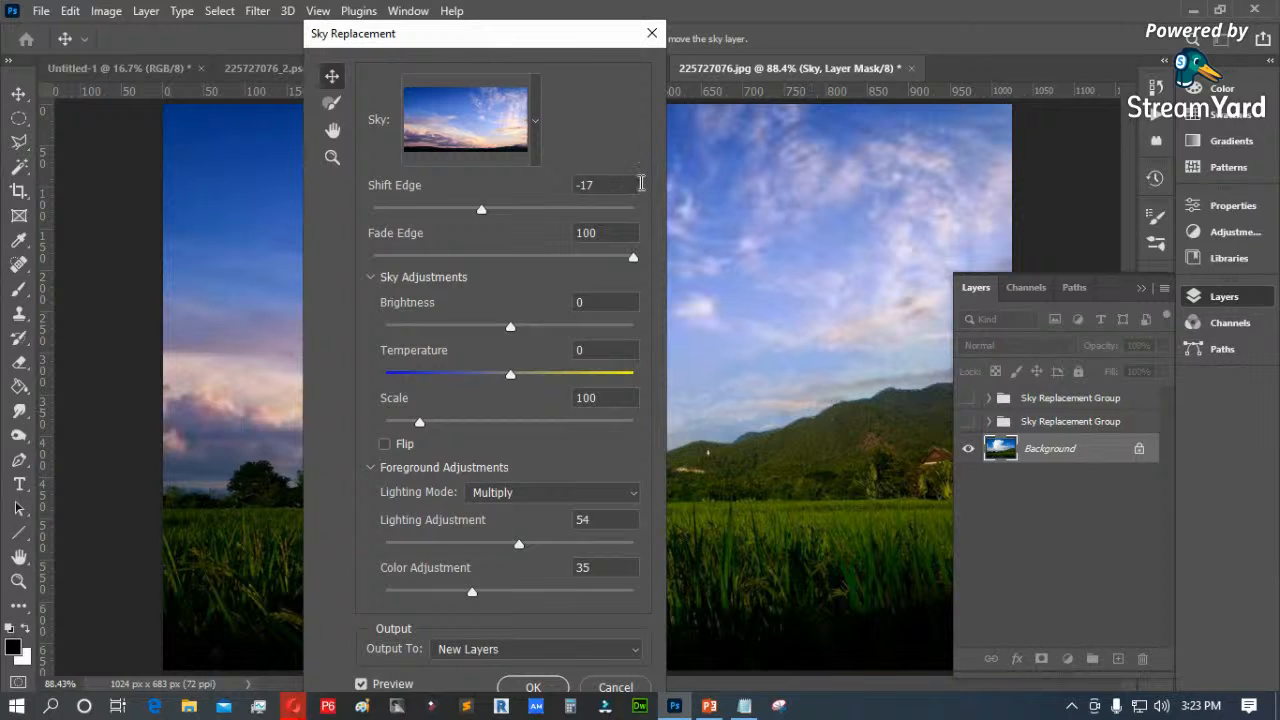
left_click_drag(481, 217, 459, 213)
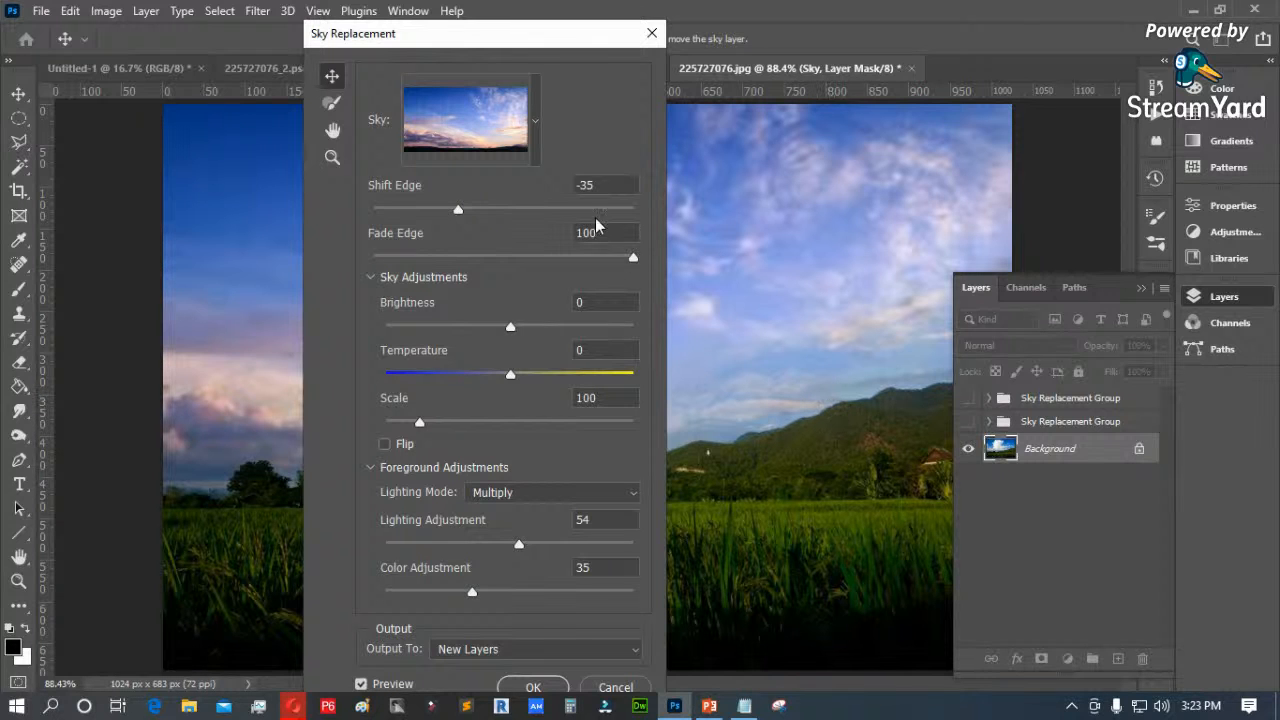
left_click_drag(458, 209, 490, 209)
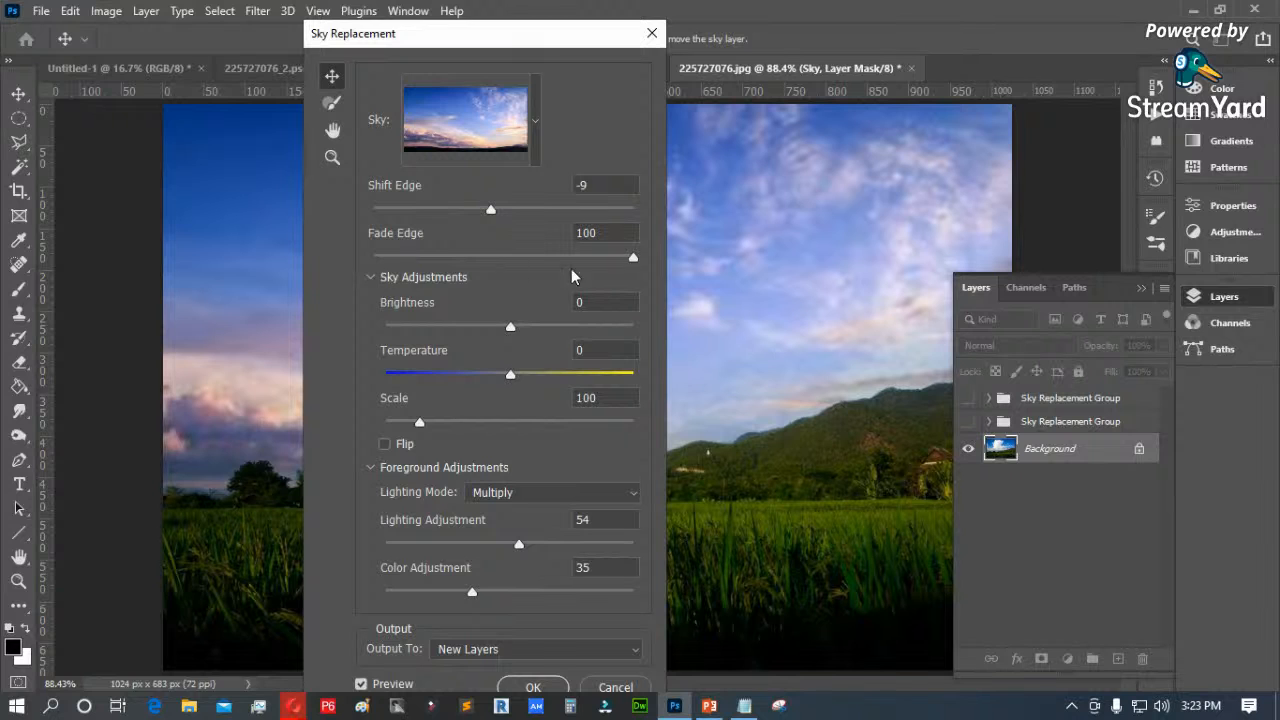
left_click_drag(636, 259, 578, 258)
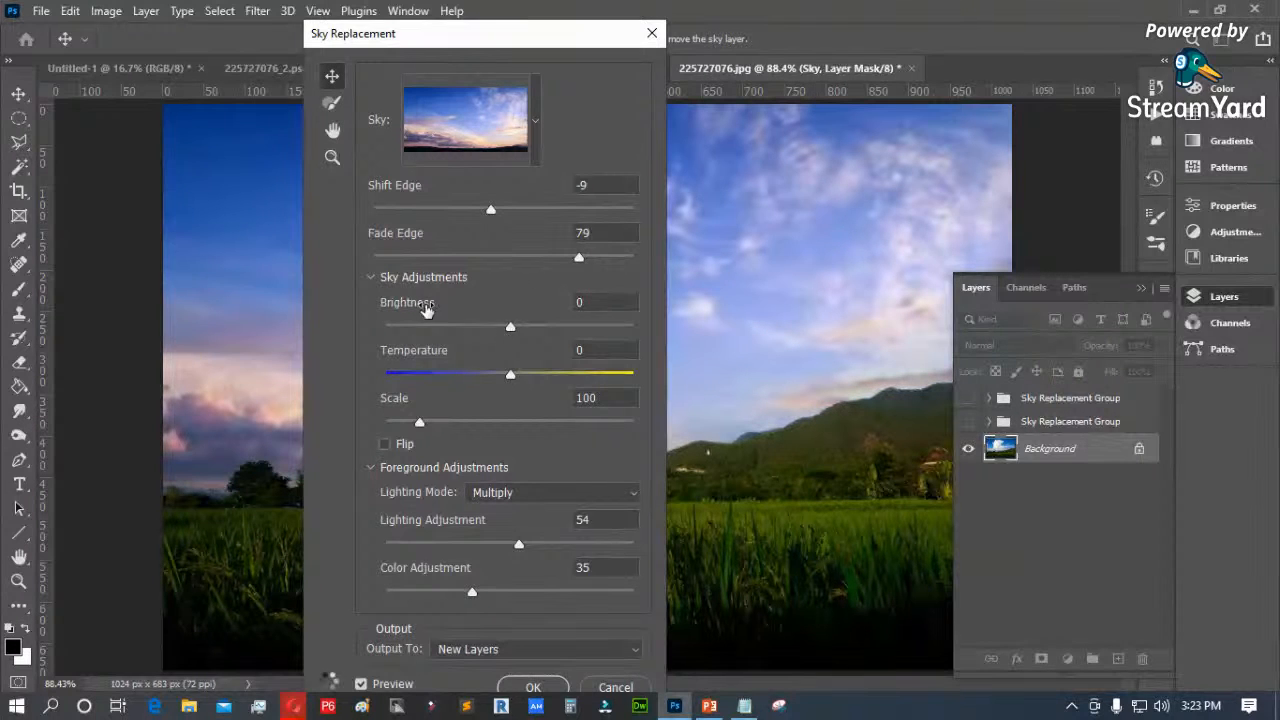
Step: Set the sky's Temperature to 11 and its Scale to 107, keeping Brightness at 0
mouse_move(505, 330)
left_mouse_down()
mouse_move(456, 328)
mouse_move(510, 337)
left_mouse_up()
mouse_move(507, 381)
left_mouse_down()
mouse_move(553, 381)
mouse_move(480, 381)
mouse_move(523, 380)
left_mouse_up()
mouse_move(422, 427)
left_mouse_down()
mouse_move(449, 429)
mouse_move(413, 430)
left_mouse_up()
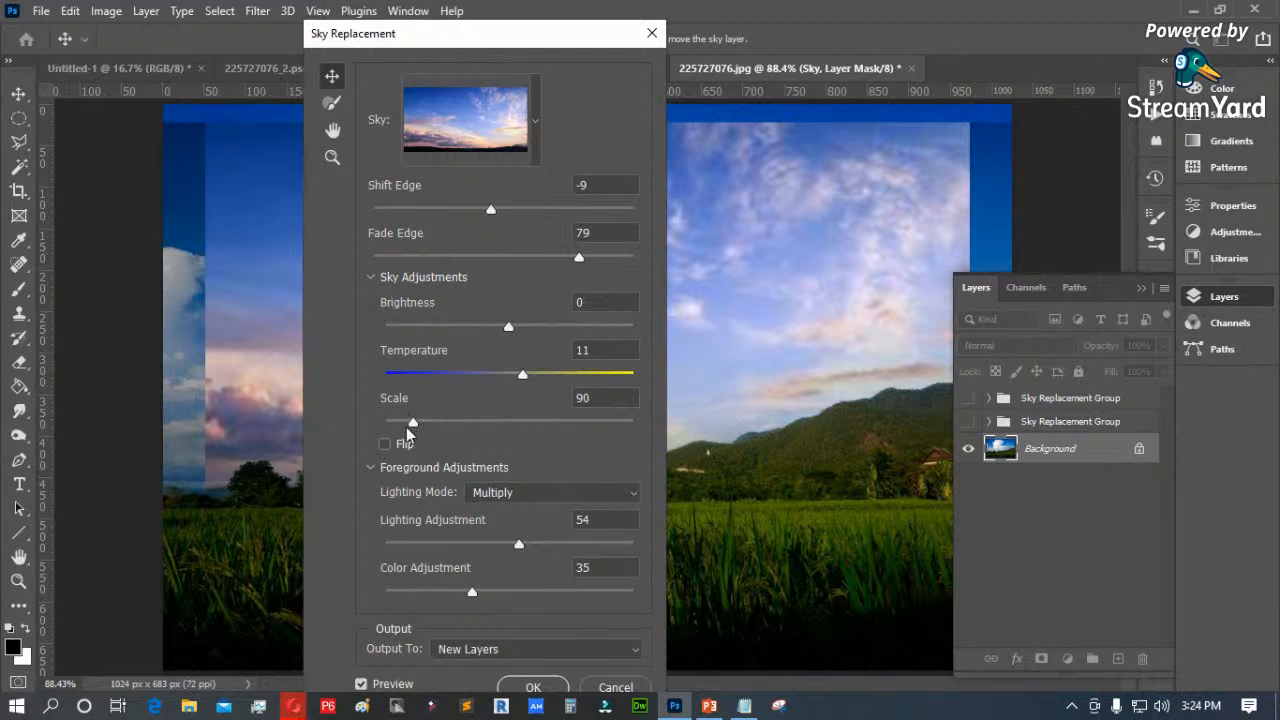
left_click_drag(545, 43, 435, 44)
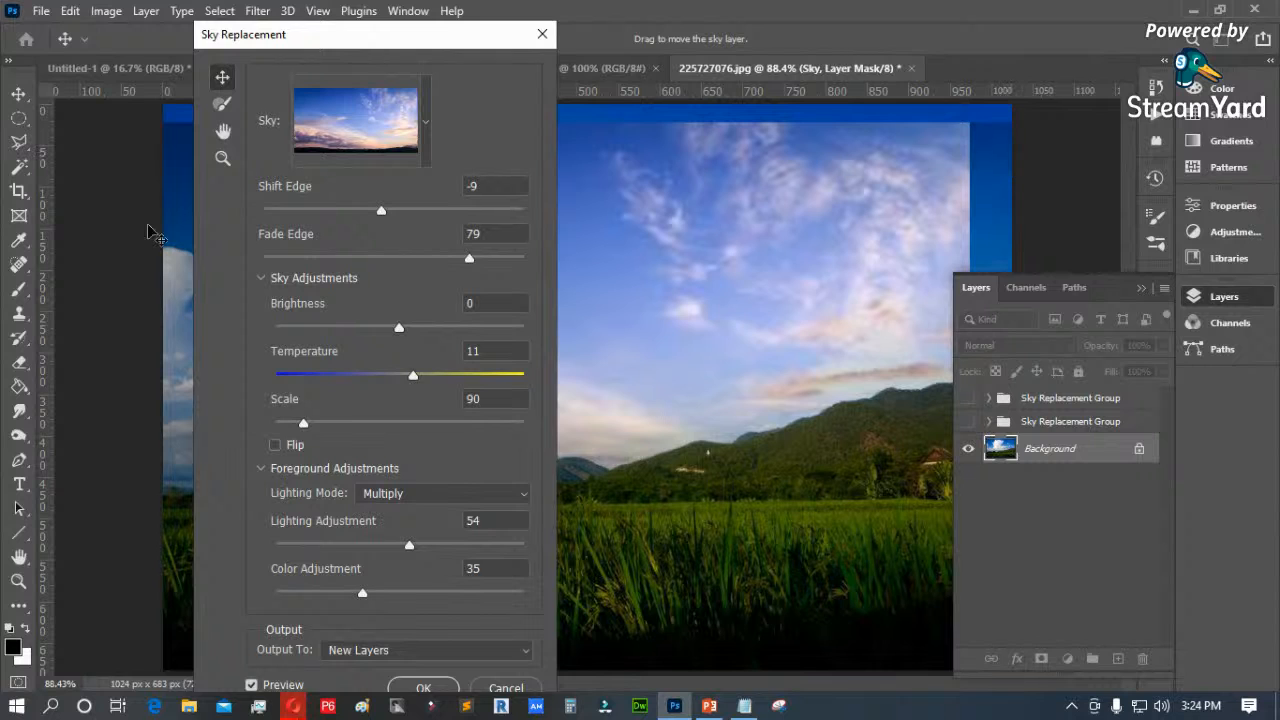
left_click_drag(303, 423, 312, 425)
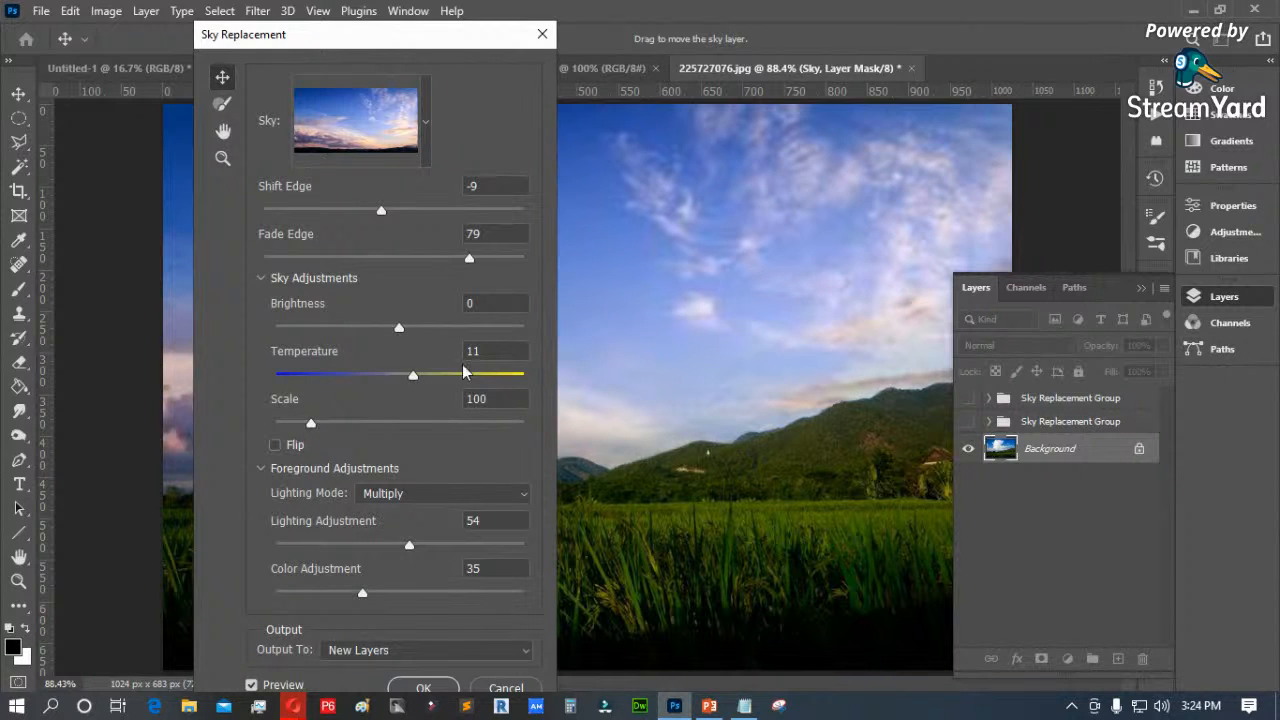
left_click_drag(313, 424, 307, 424)
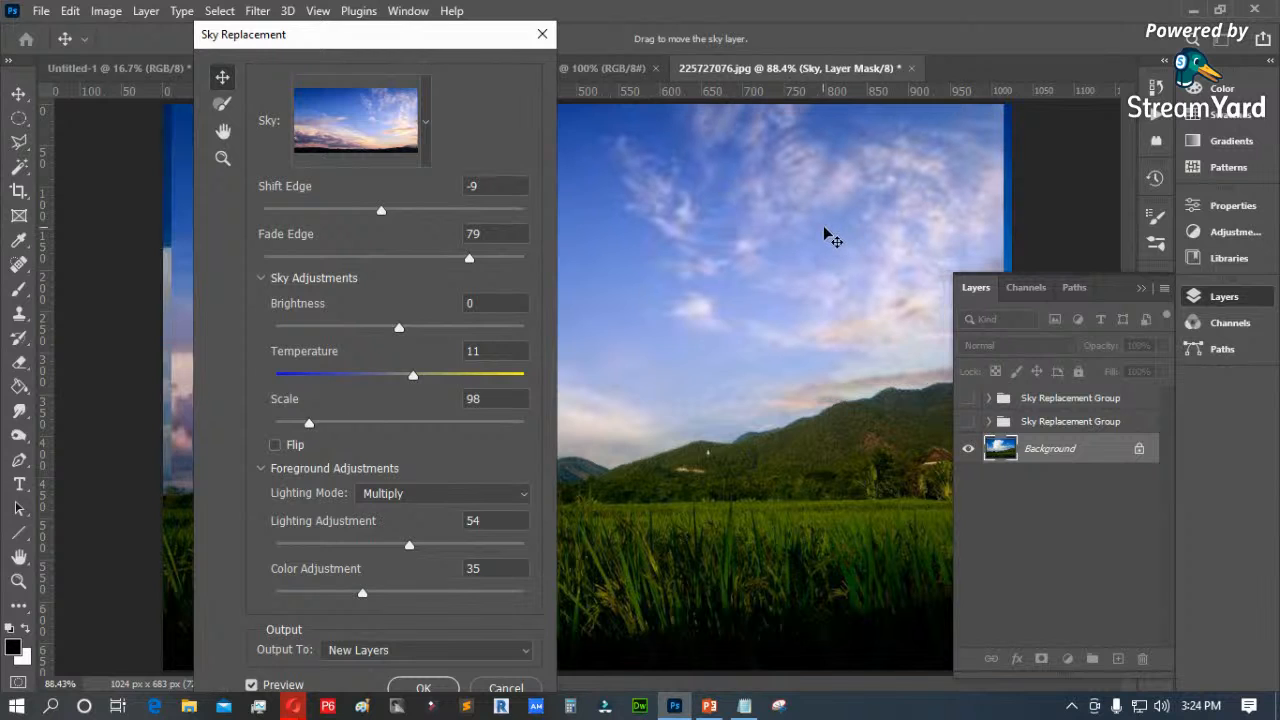
left_click_drag(309, 424, 314, 427)
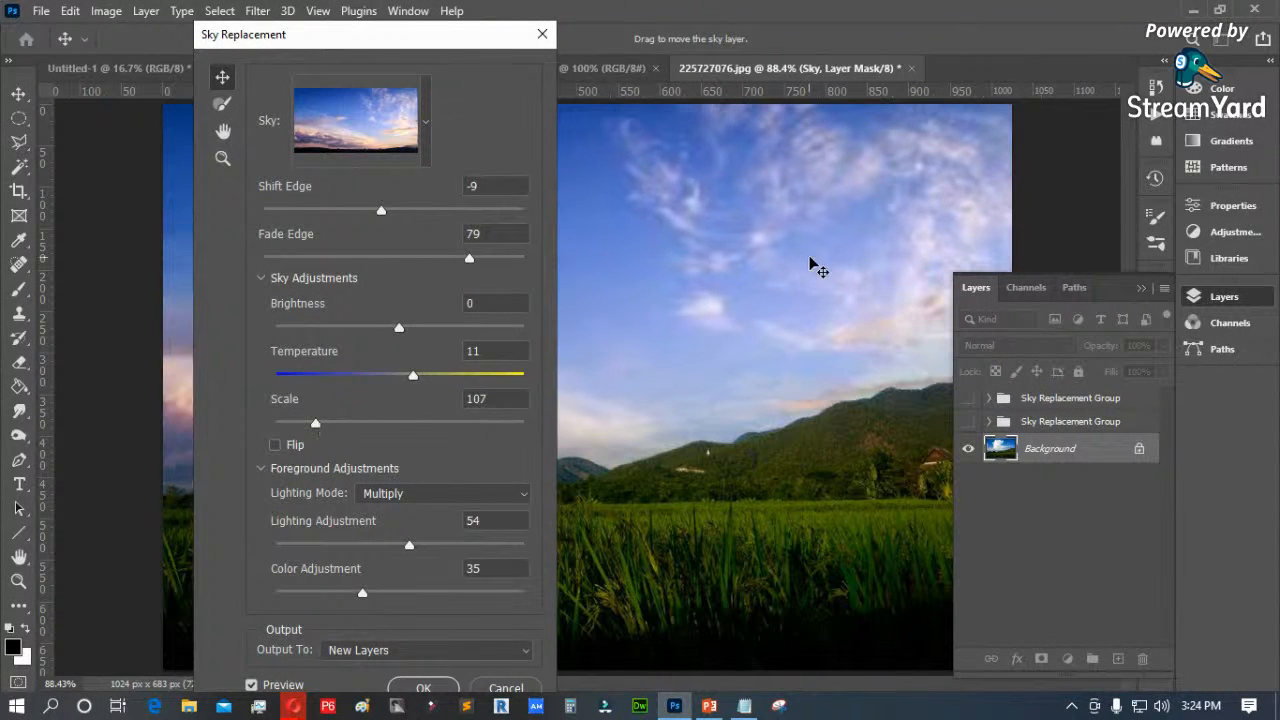
Step: Flip the replacement sky and apply the sky replacement with output to New Layers
left_click_drag(400, 42, 988, 40)
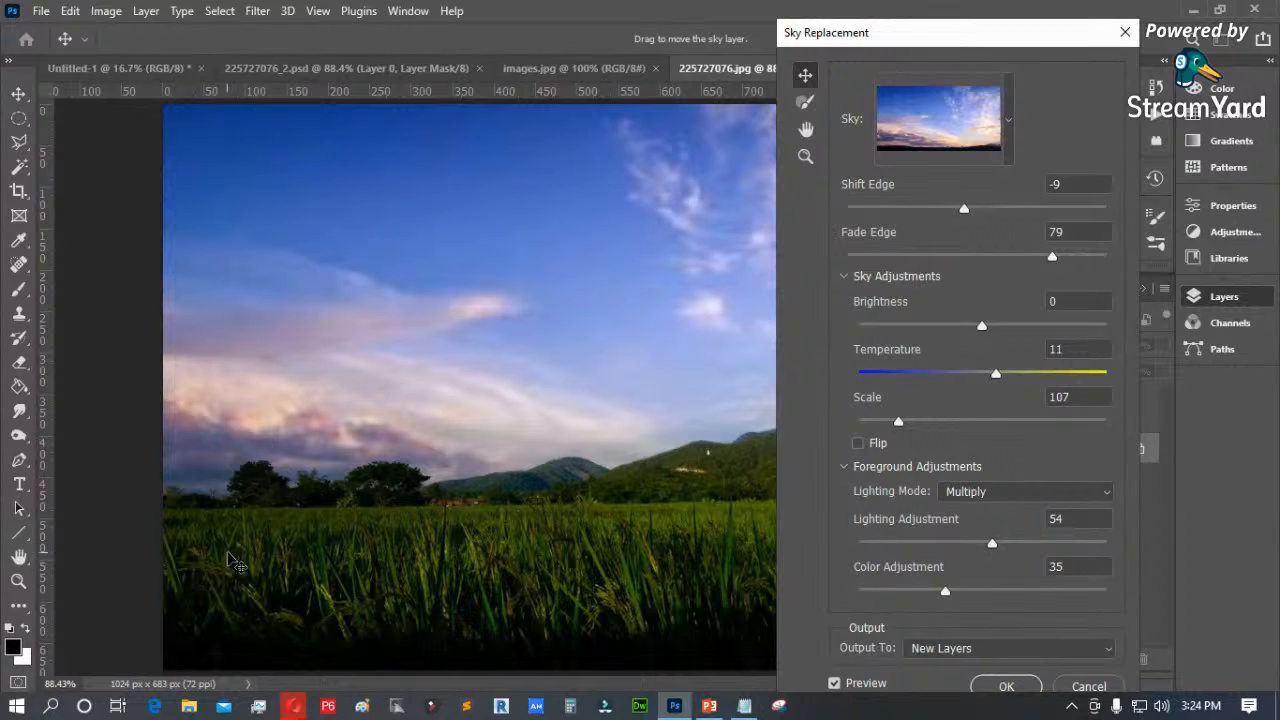
left_click(858, 444)
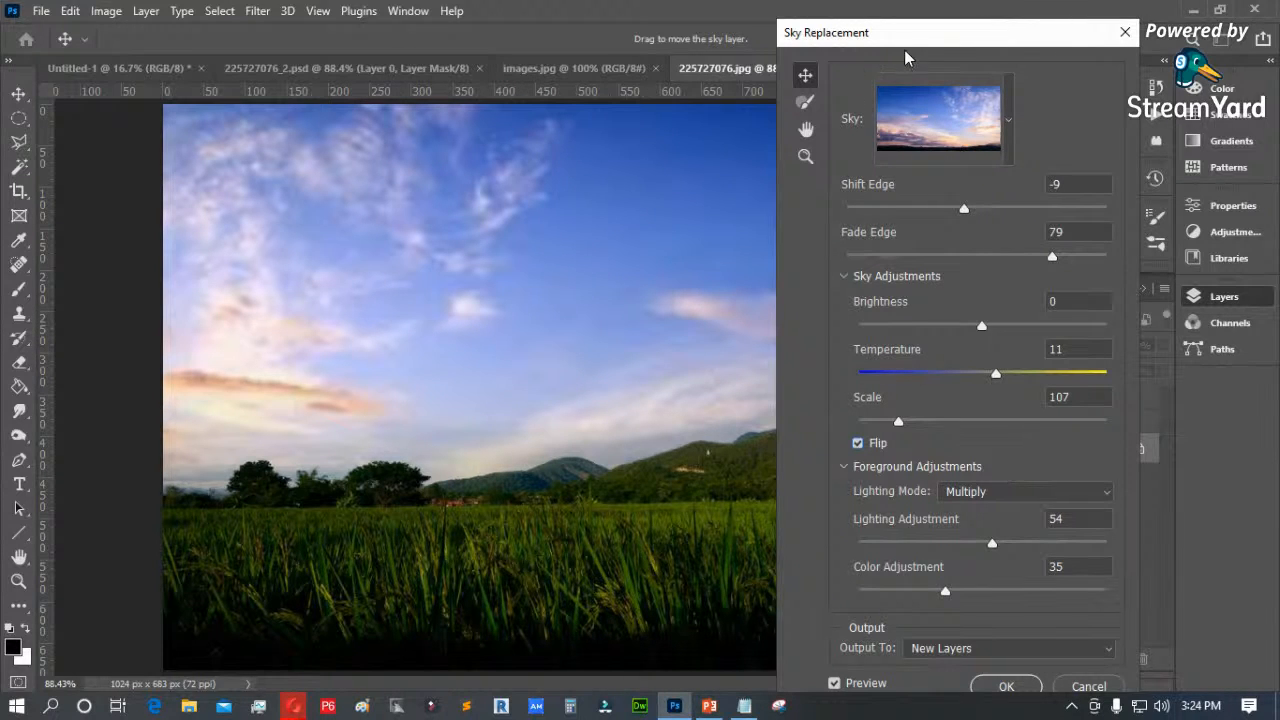
left_click_drag(915, 42, 363, 25)
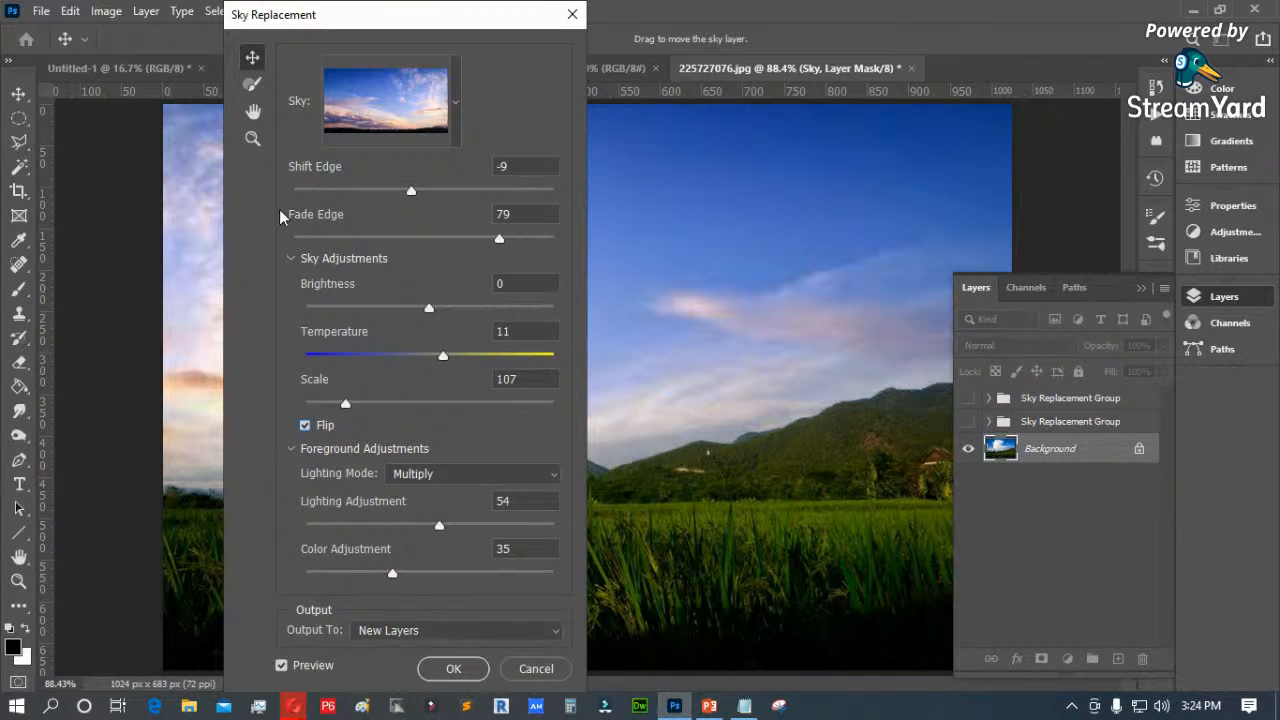
left_click(253, 86)
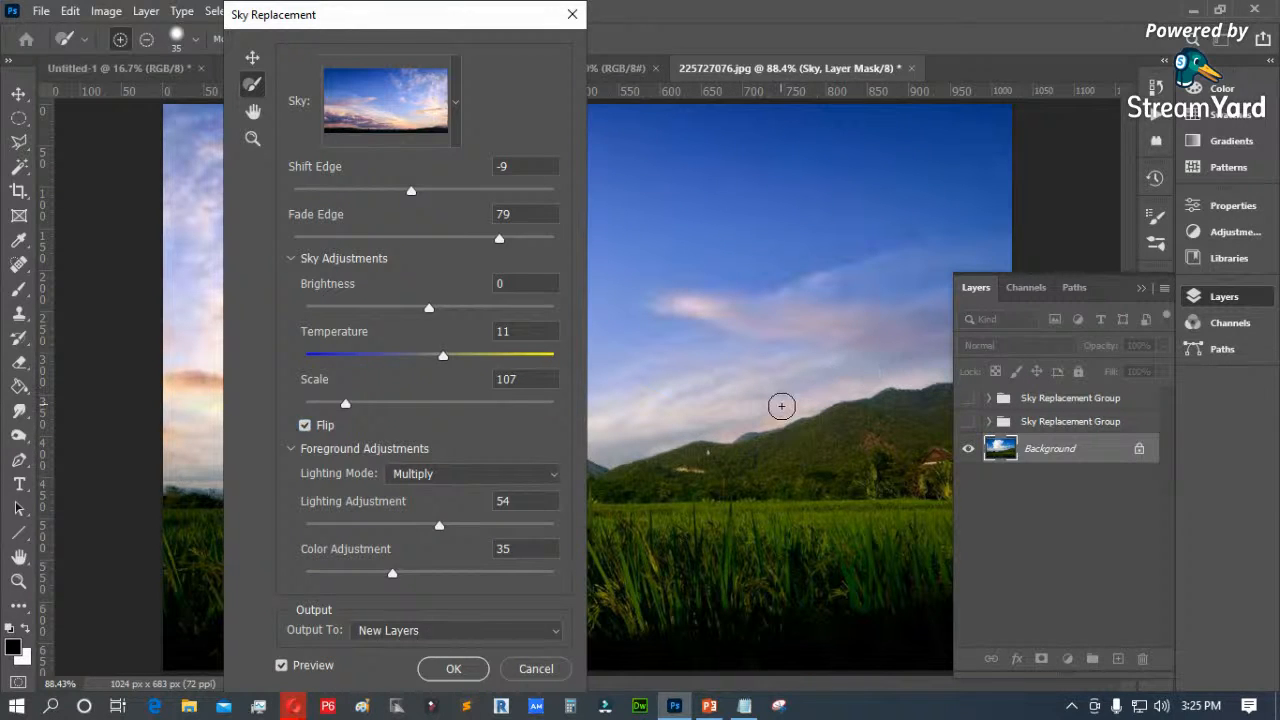
left_click(252, 57)
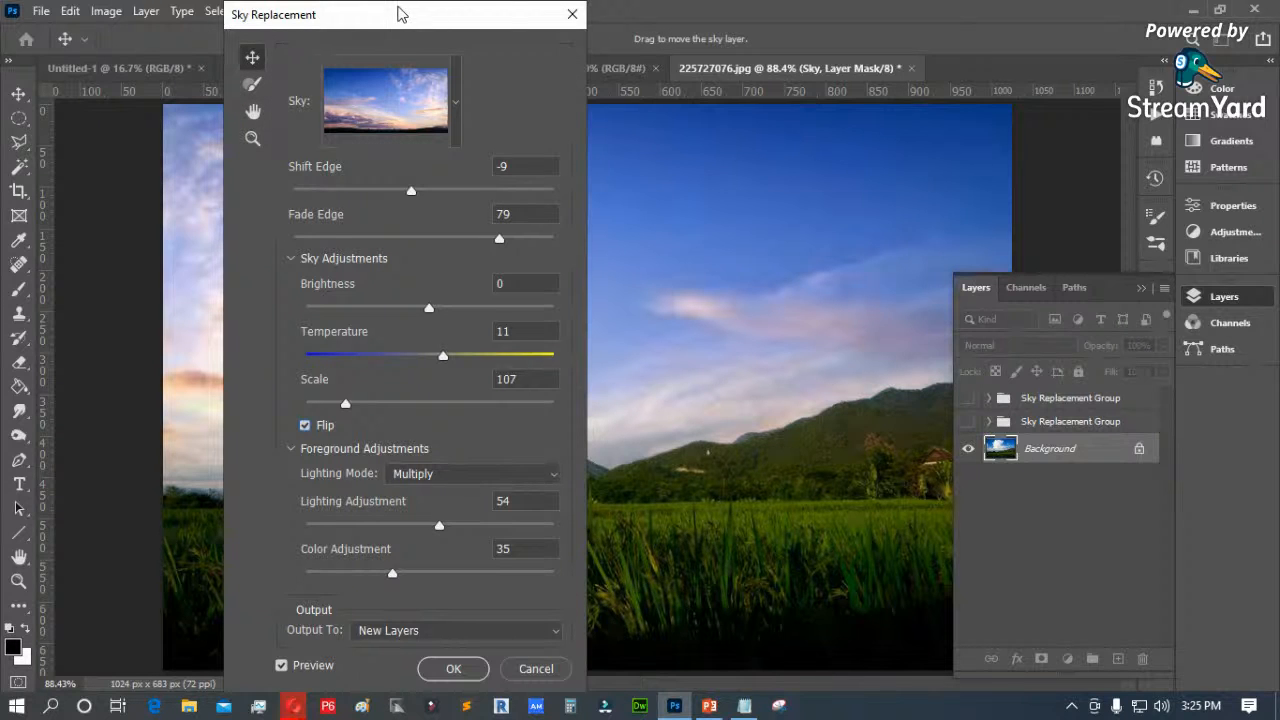
left_click(451, 670)
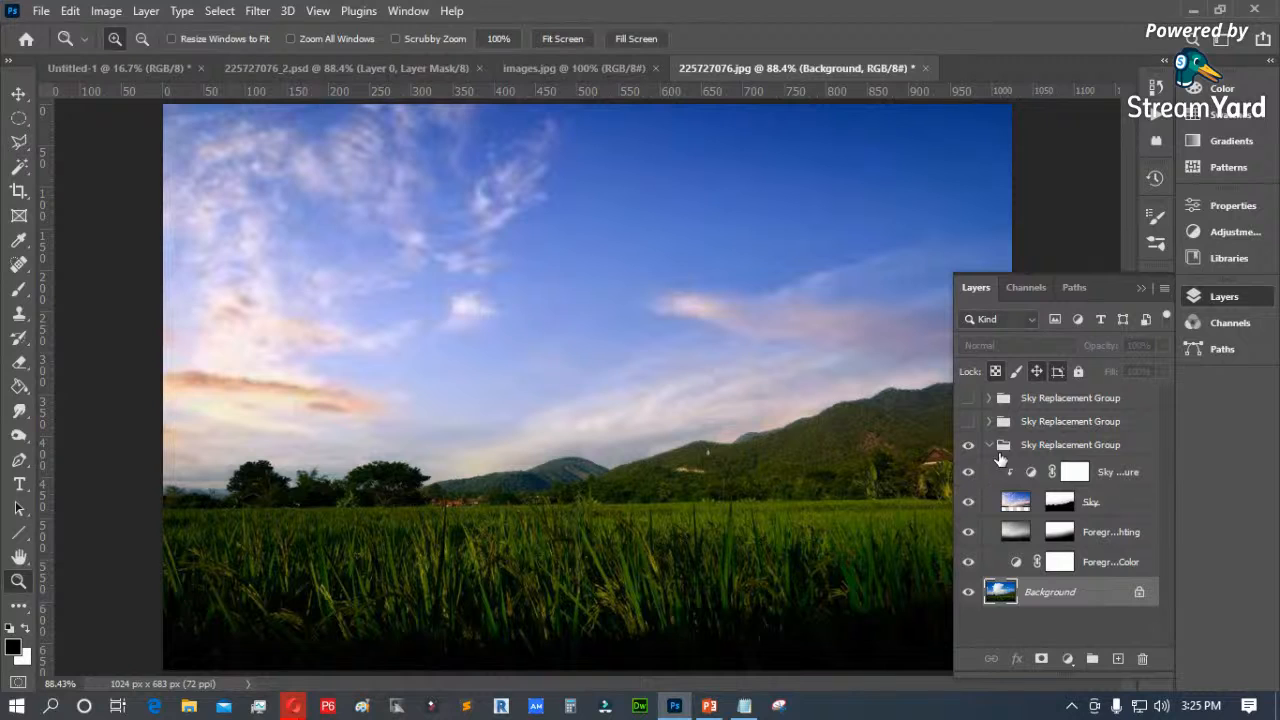
Step: Inspect the new Sky Replacement Group's layers and compare its result with the original photo by toggling the group's visibility
left_click(989, 445)
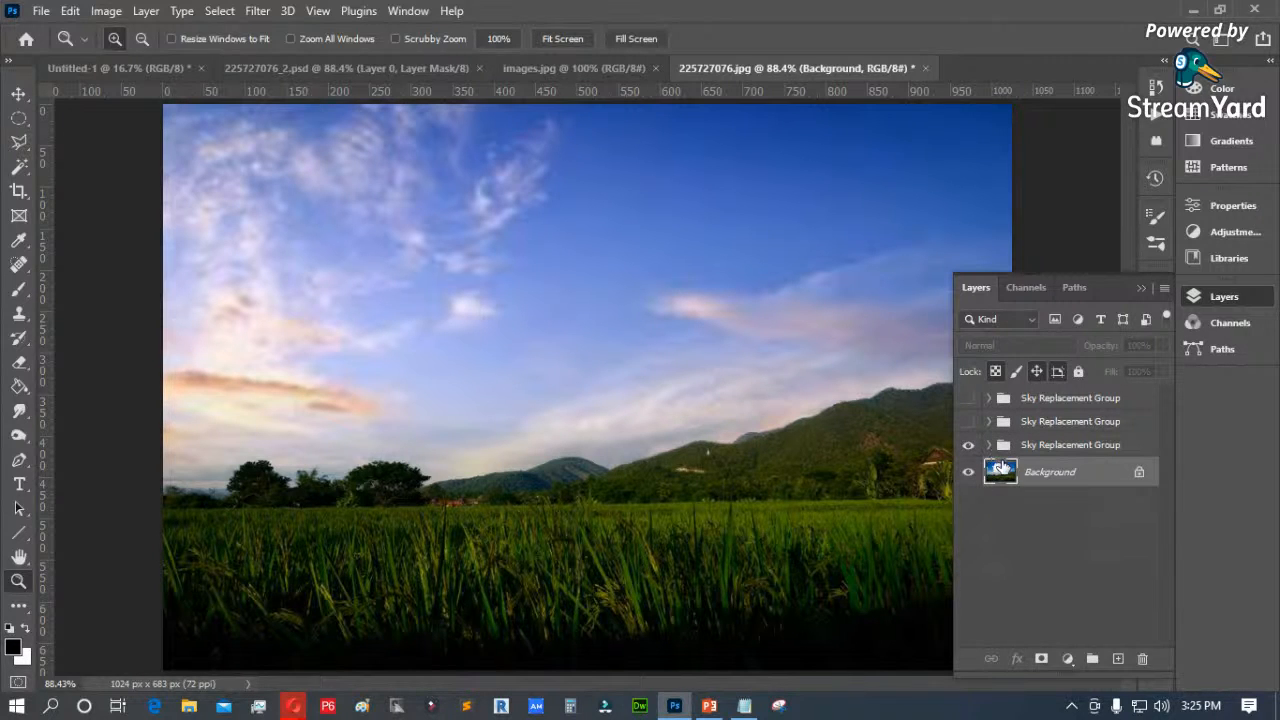
left_click(989, 446)
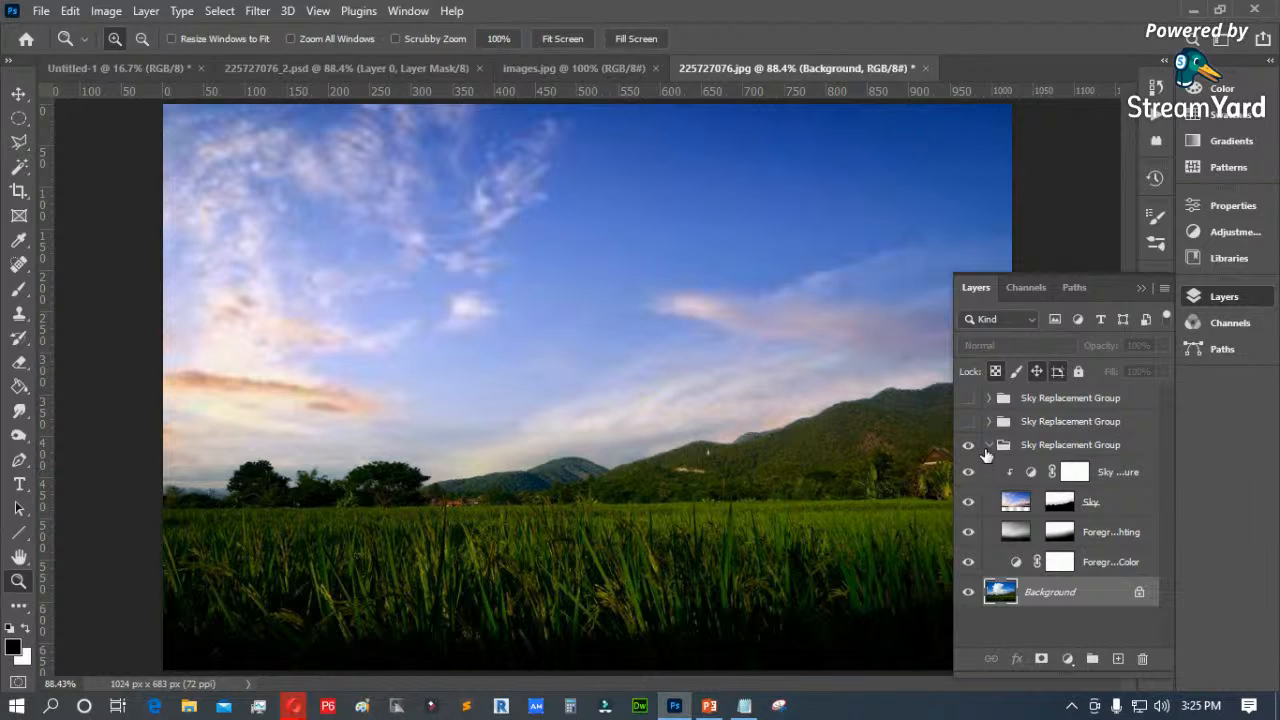
left_click(985, 452)
left_click(965, 447)
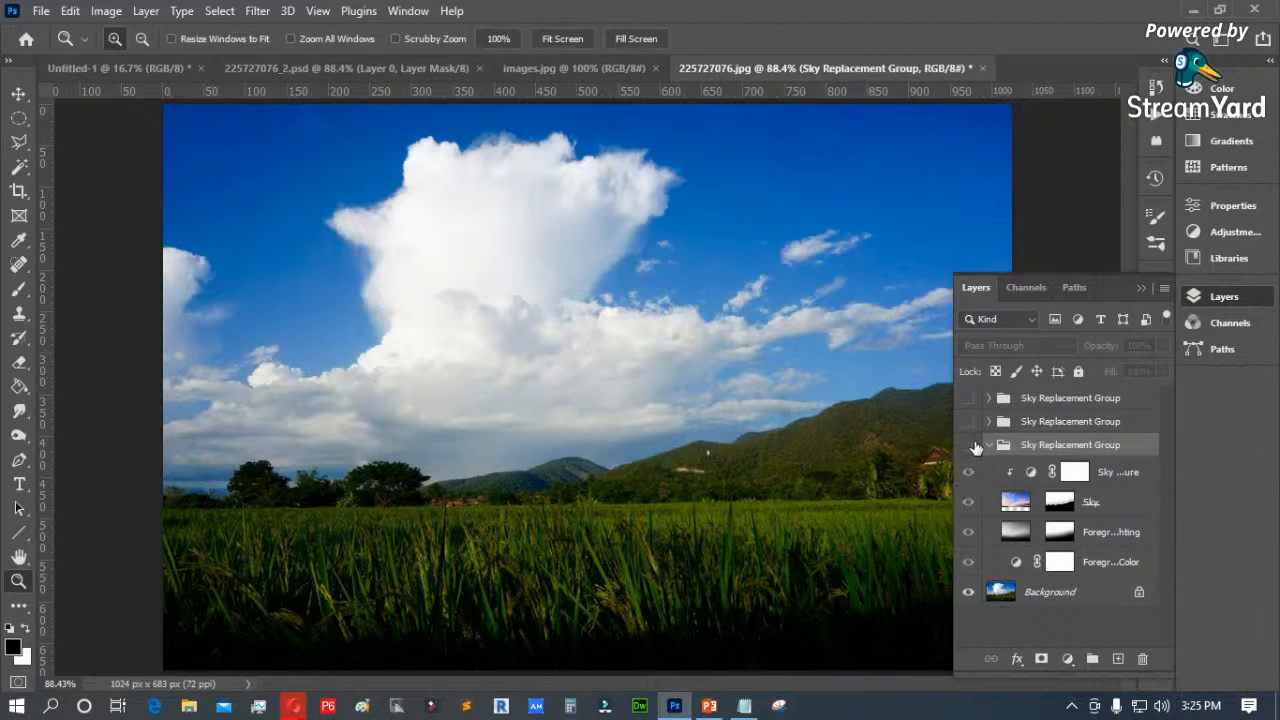
left_click(968, 446)
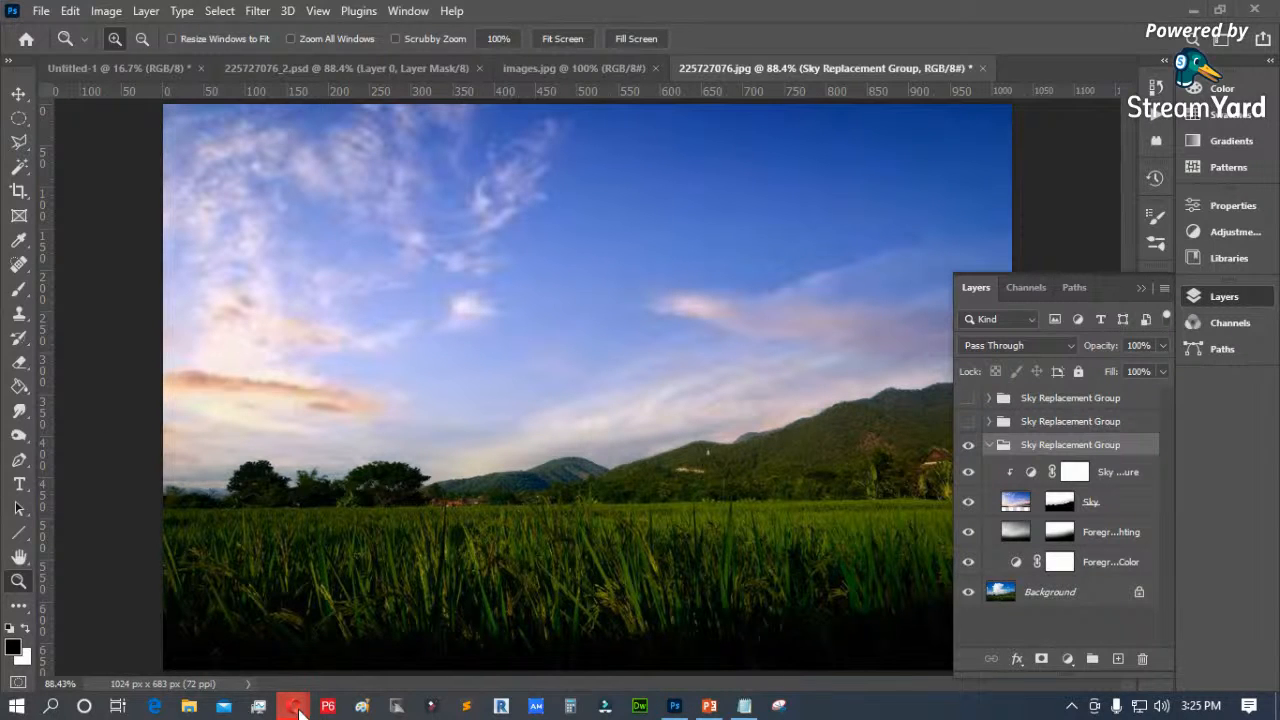
Step: Select the sky area of the rice field photo's Background layer with the Select Sky command
mouse_move(298, 712)
left_click(989, 445)
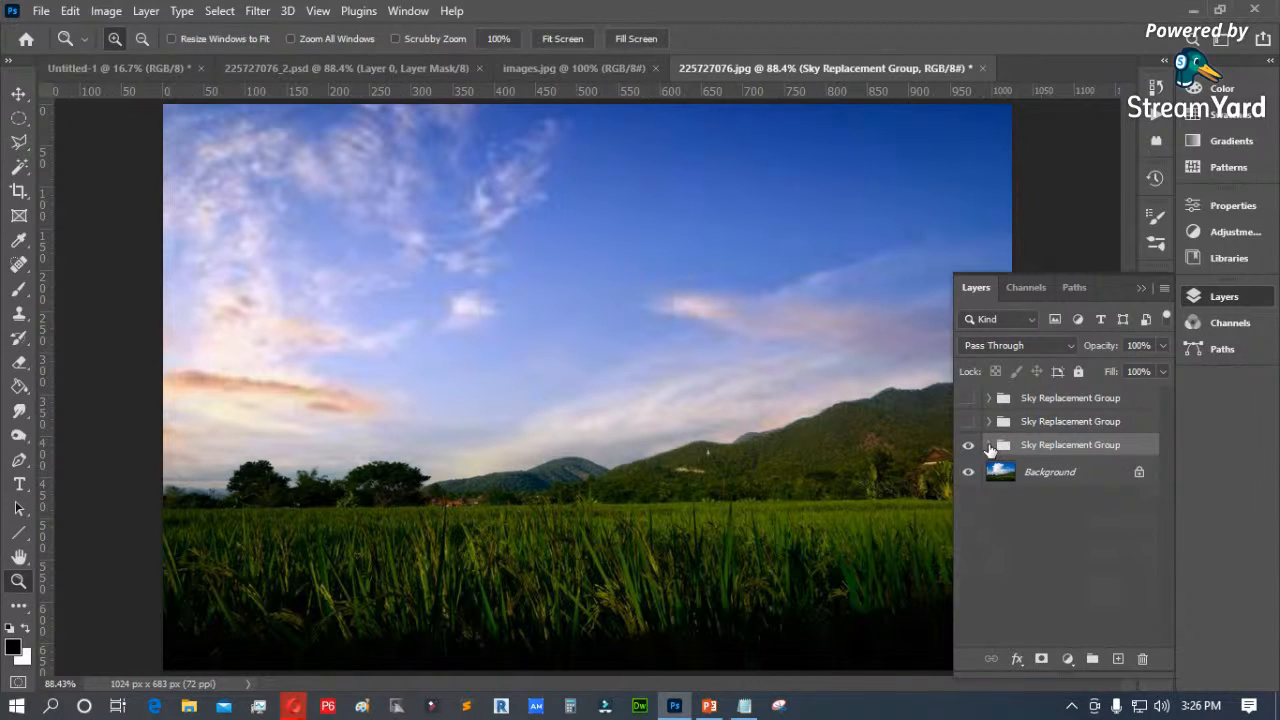
left_click(1055, 477)
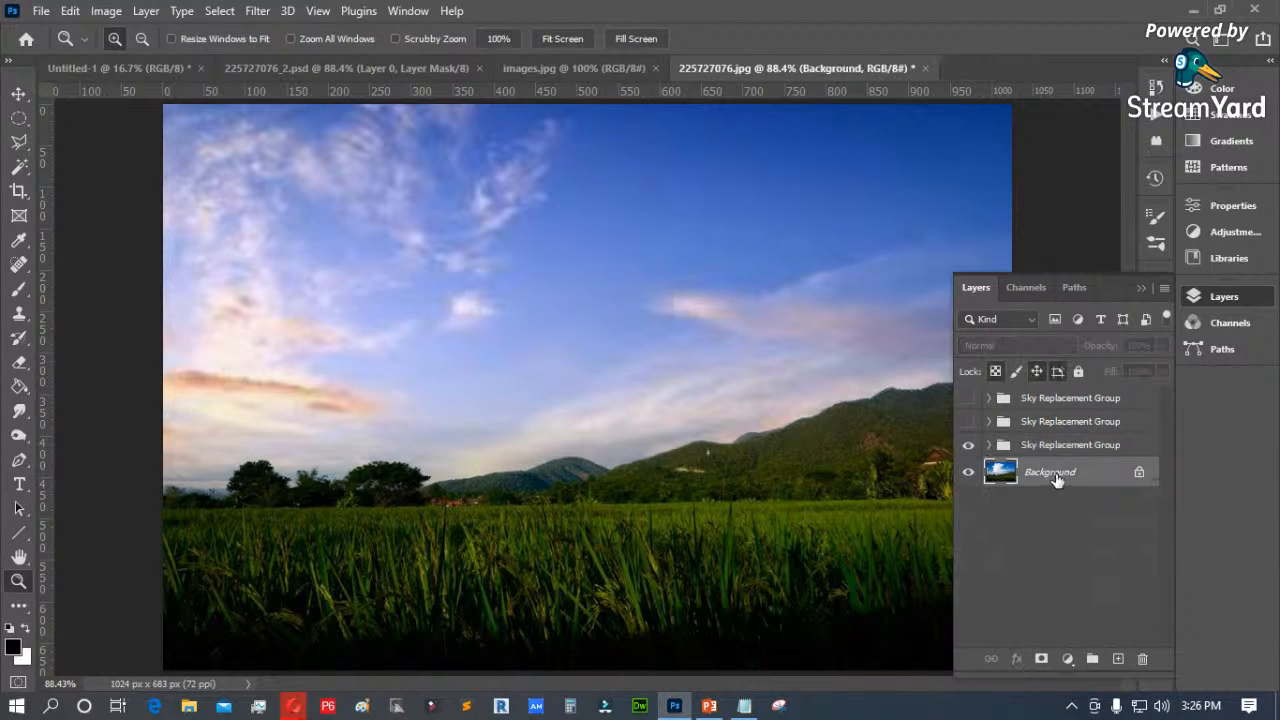
left_click(108, 12)
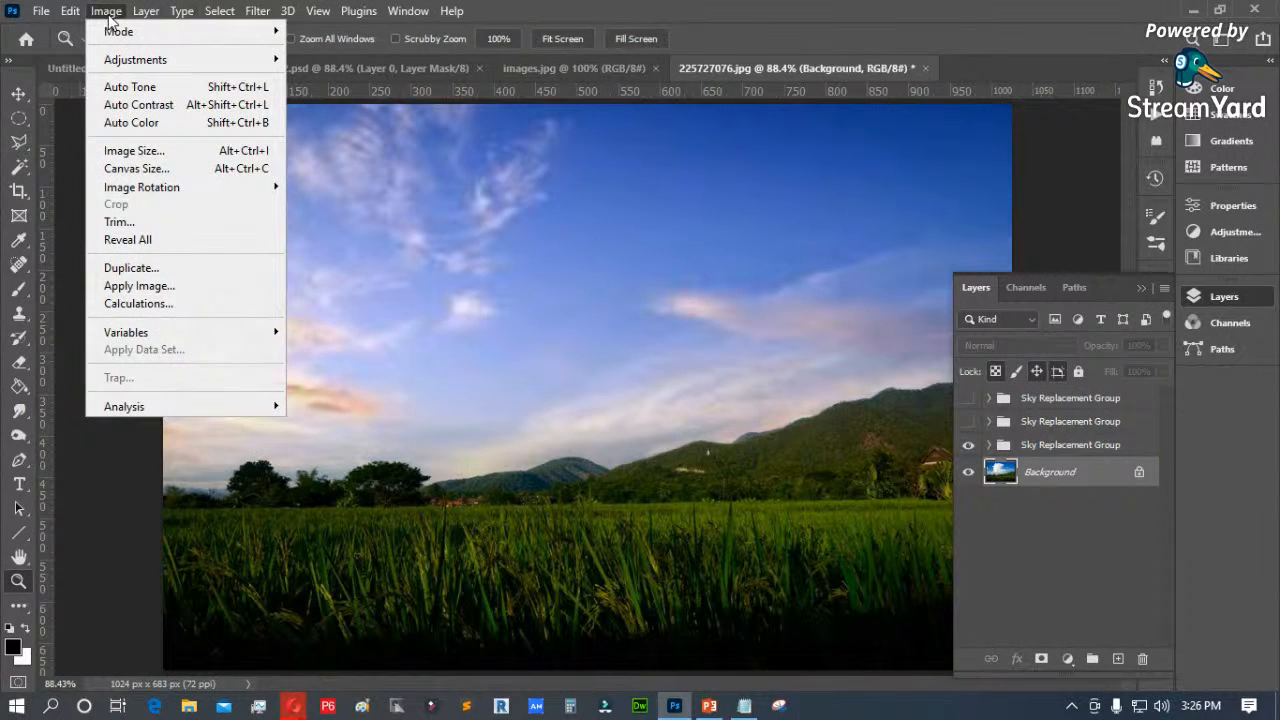
mouse_move(138, 15)
left_click(140, 12)
left_click(179, 12)
mouse_move(220, 14)
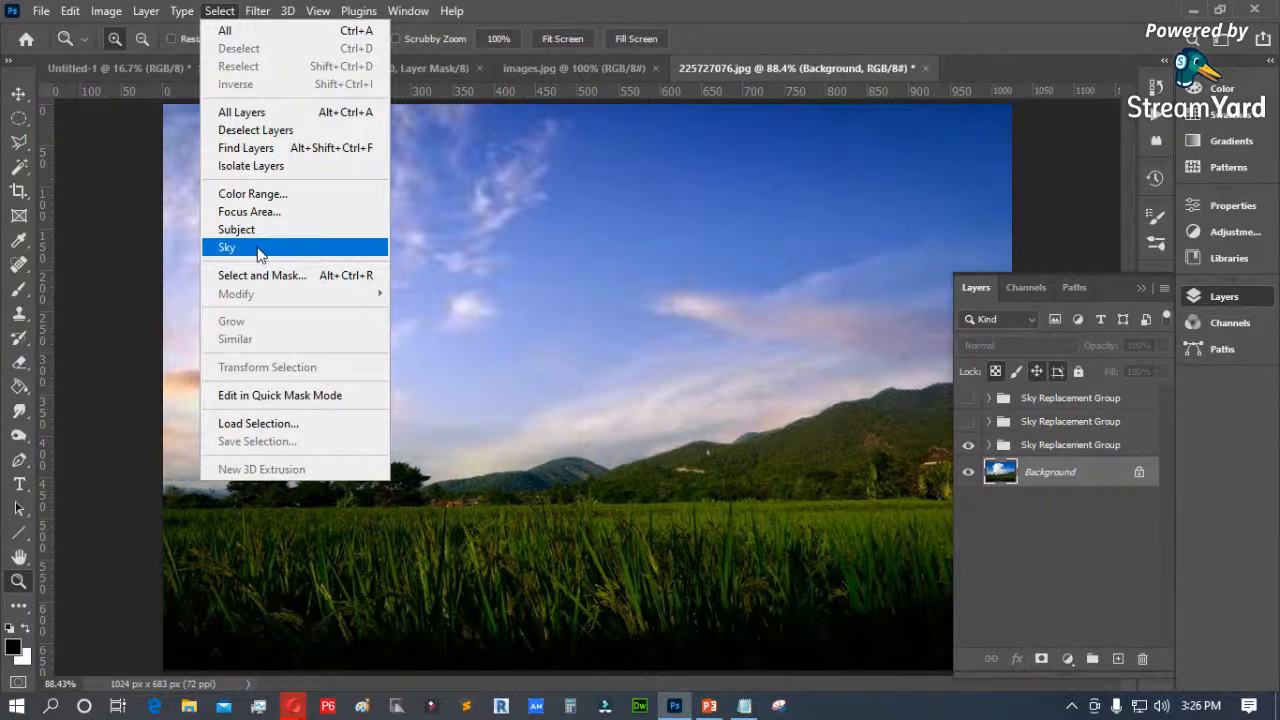
left_click(81, 12)
left_click(82, 13)
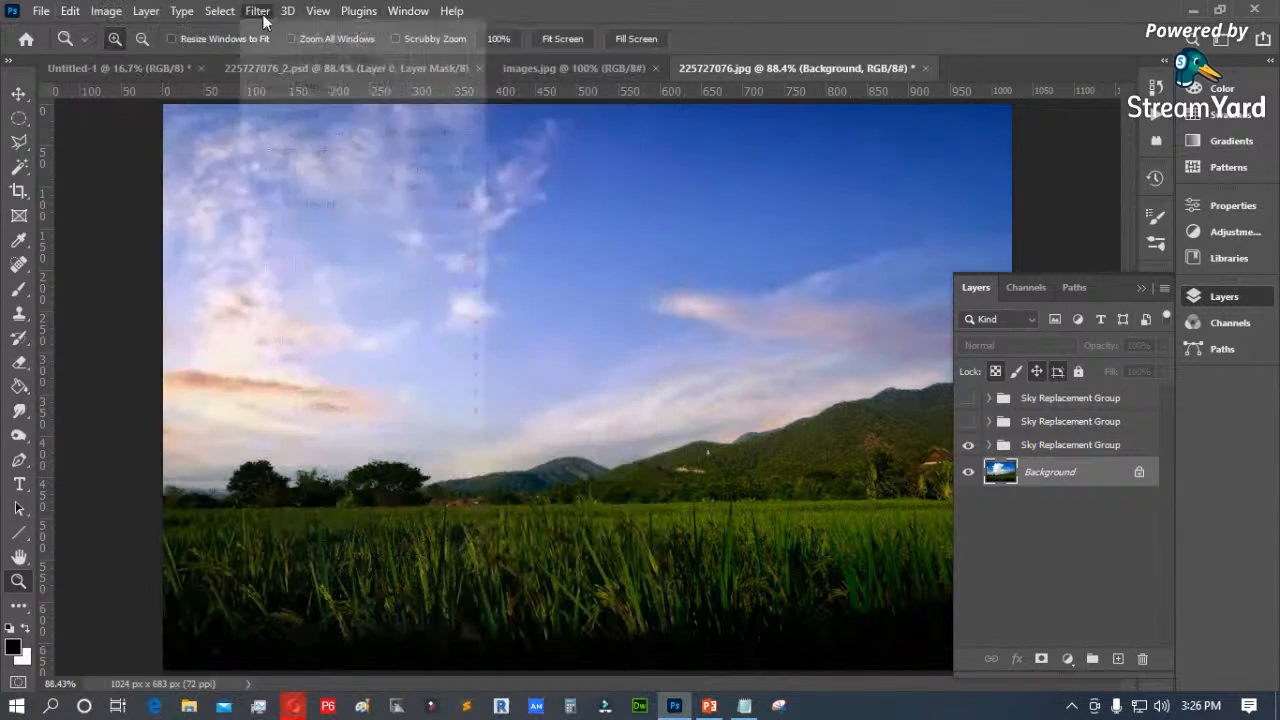
left_click(222, 12)
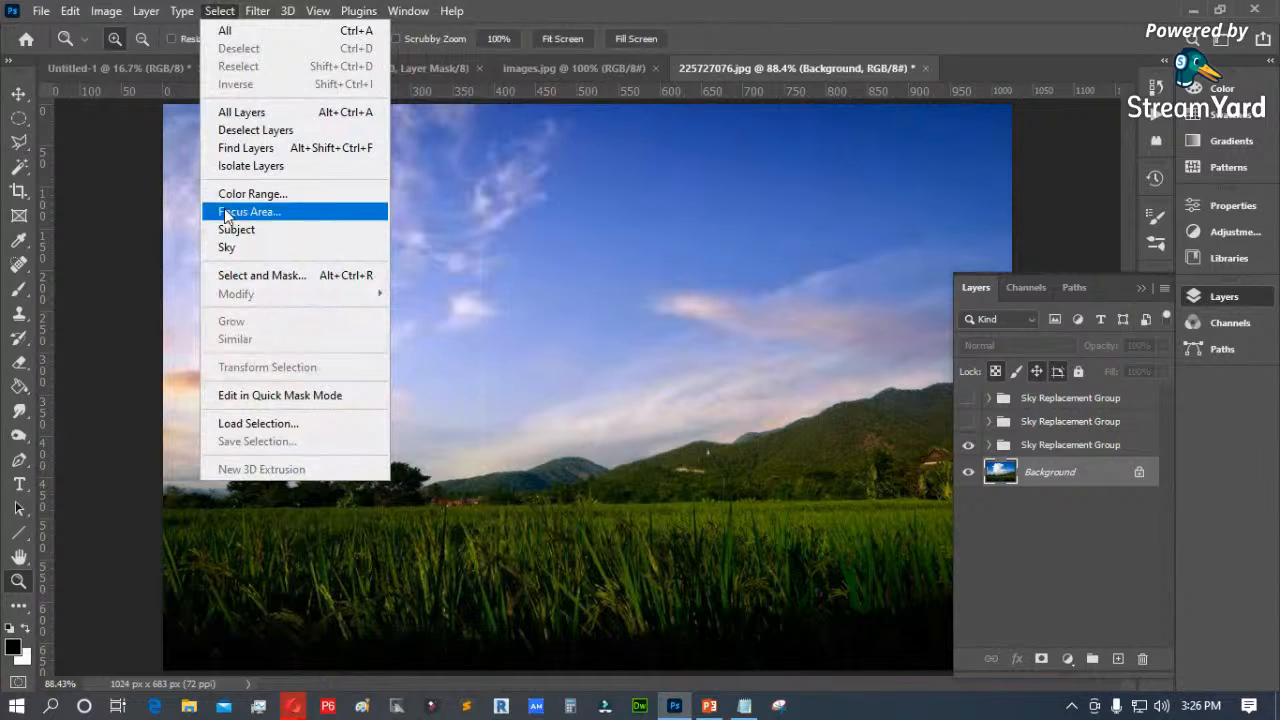
left_click(228, 249)
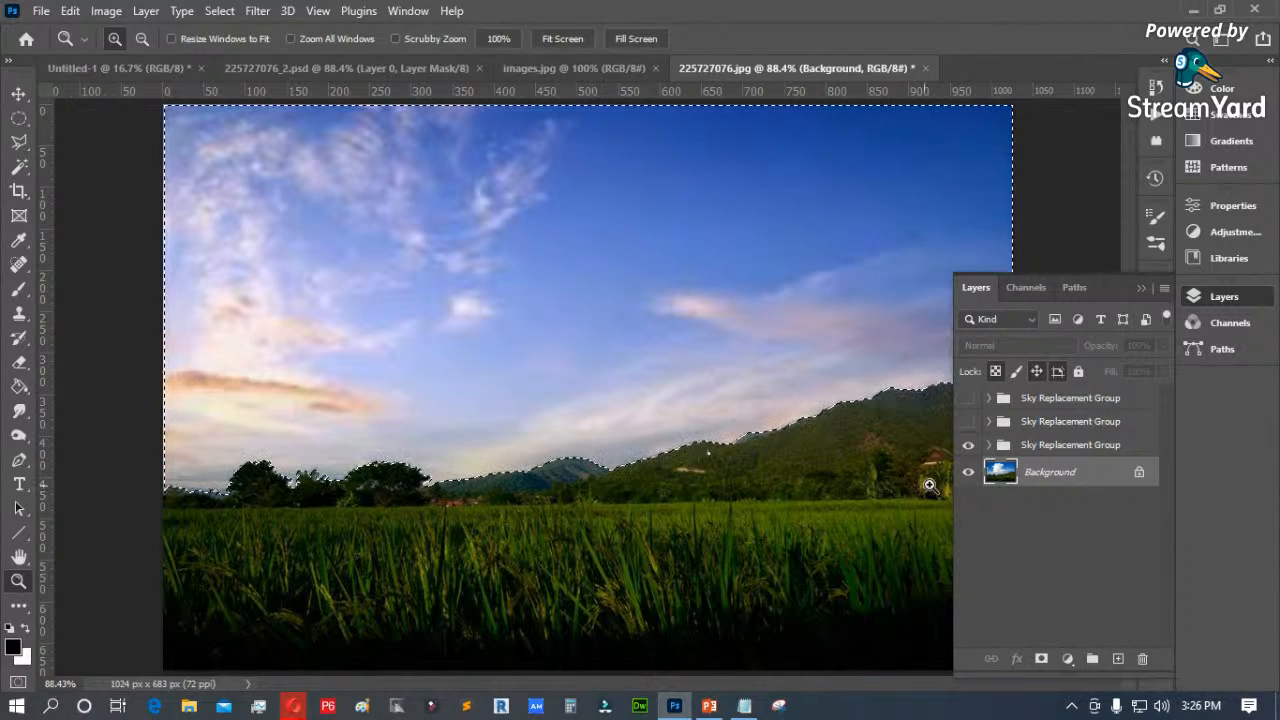
Step: Collapse and hide the lowest Sky Replacement Group, and clear the sky selection
left_click(22, 92)
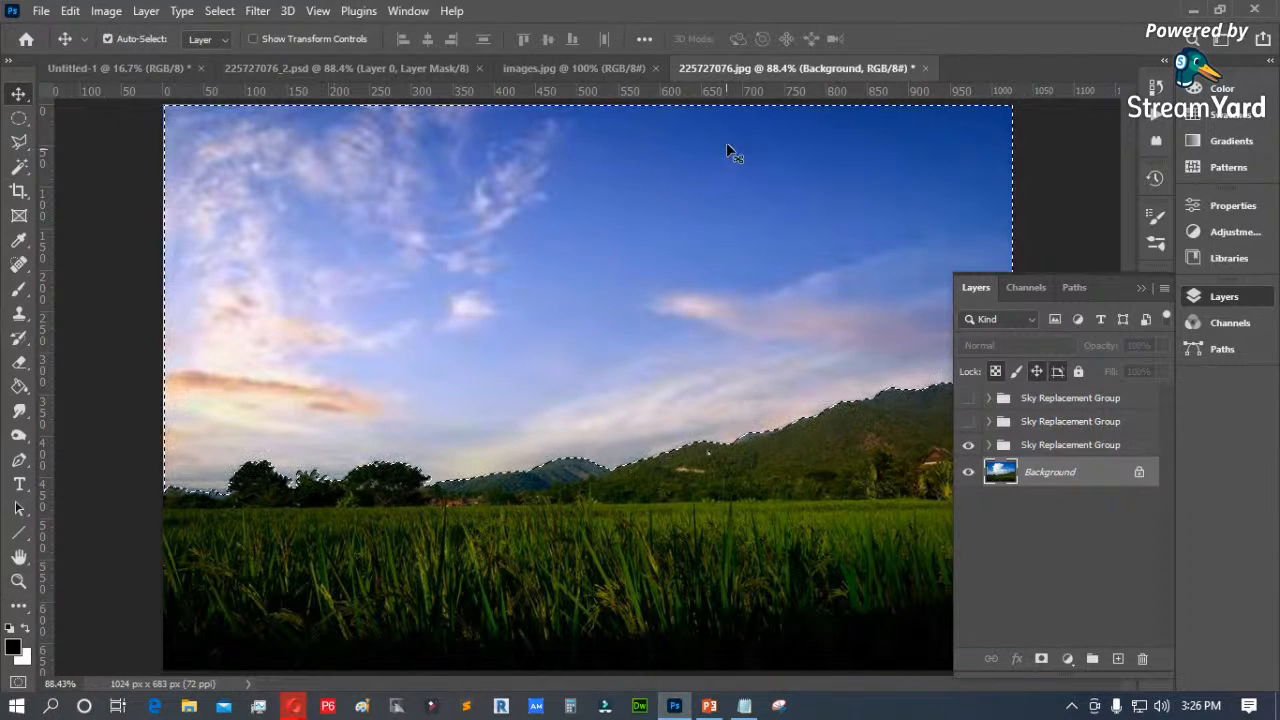
left_click(478, 565)
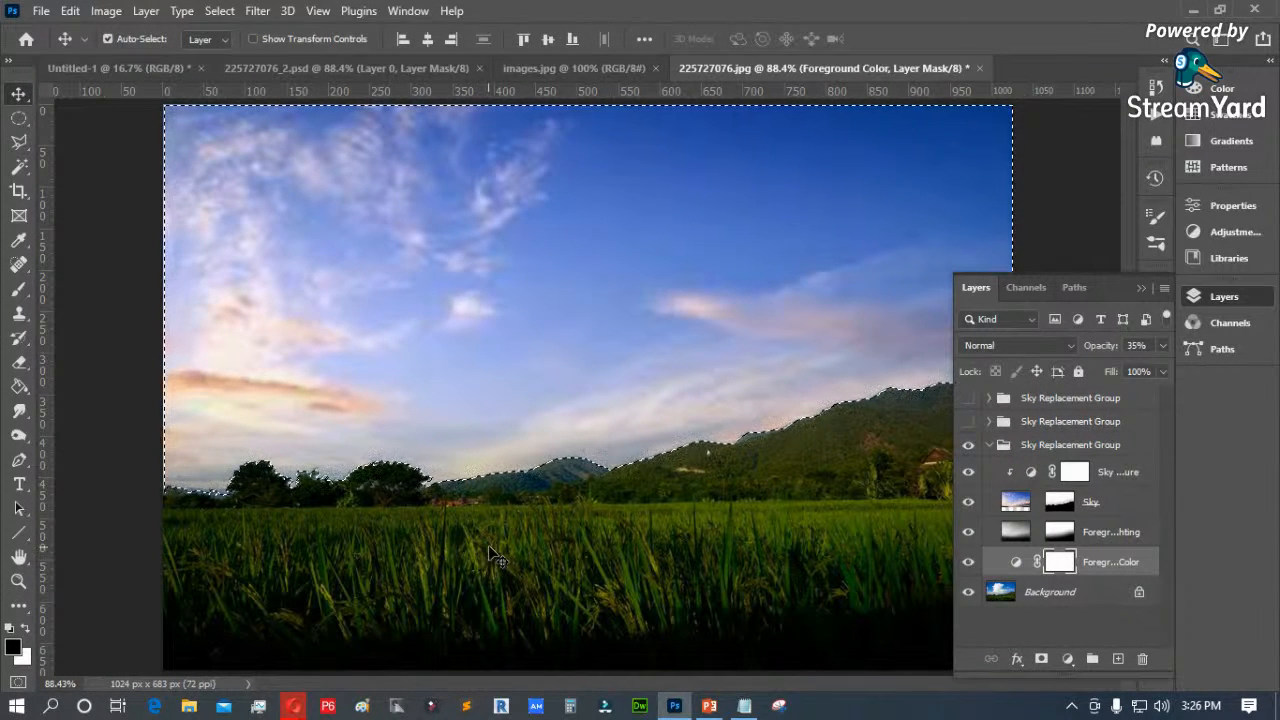
left_click(989, 446)
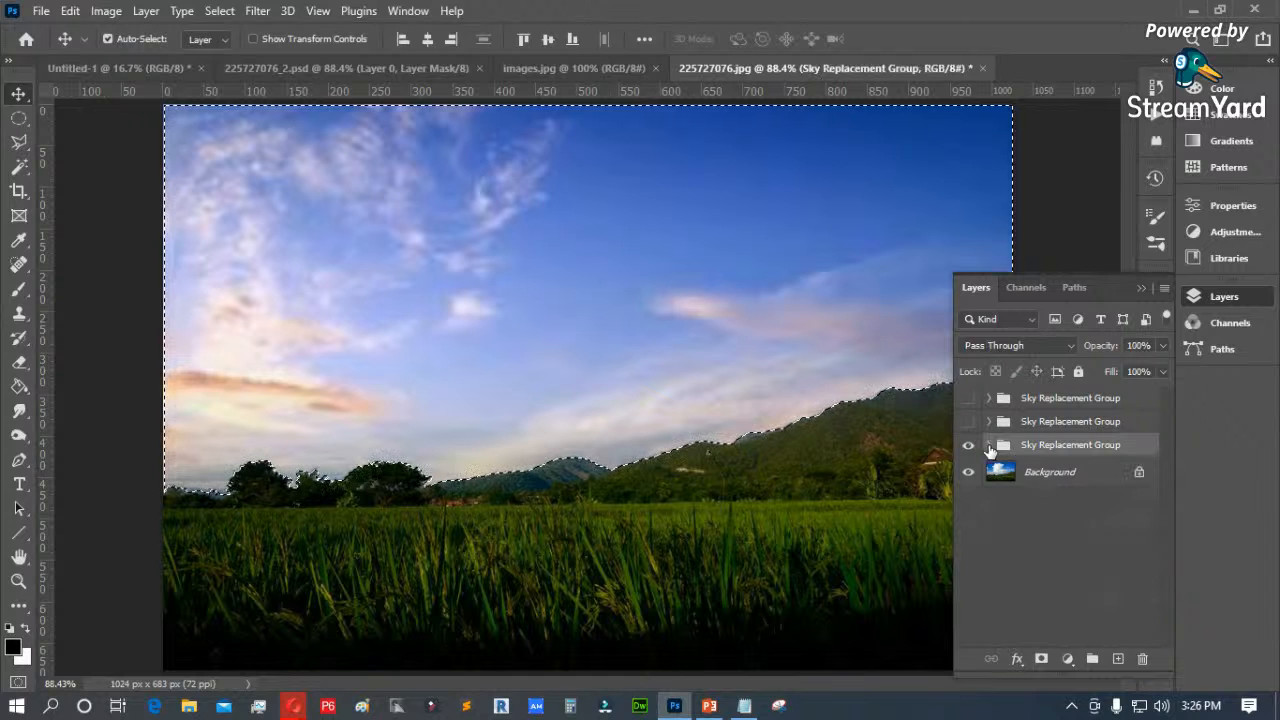
left_click(969, 446)
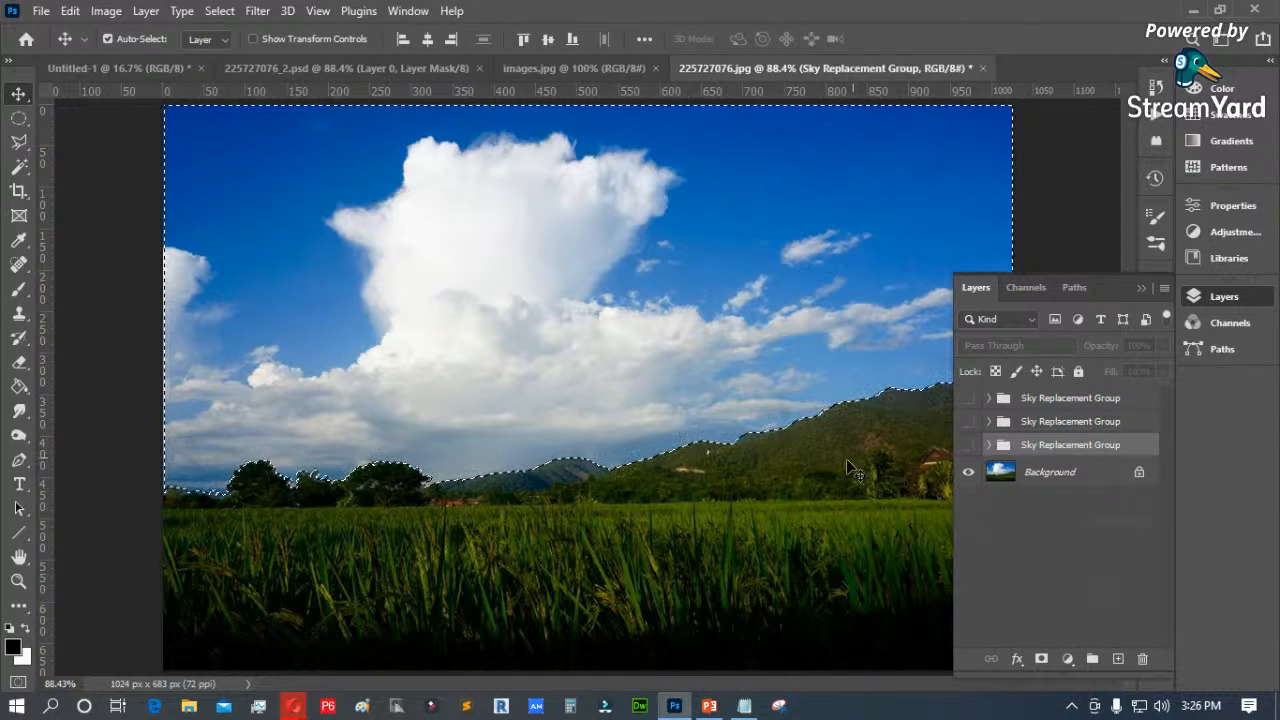
key("m")
left_click(740, 514)
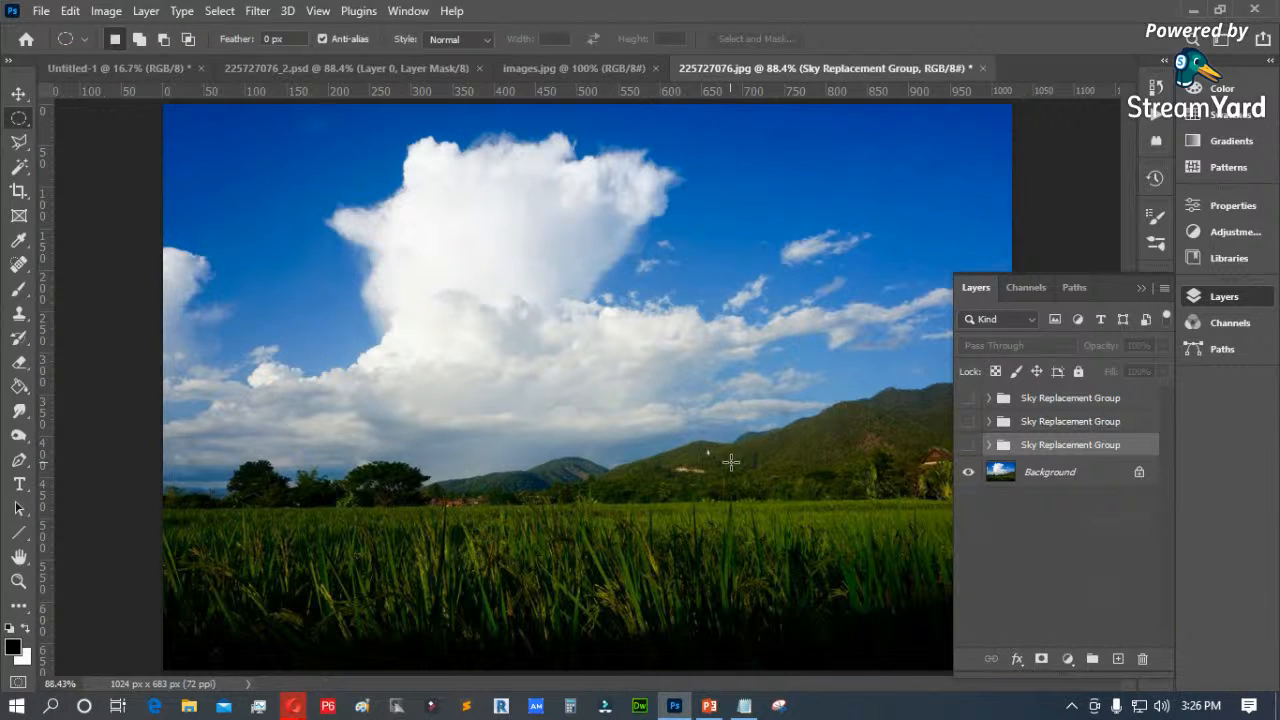
Step: Open a new File Explorer window and move it away from the Photoshop workspace
key("ctrl+o")
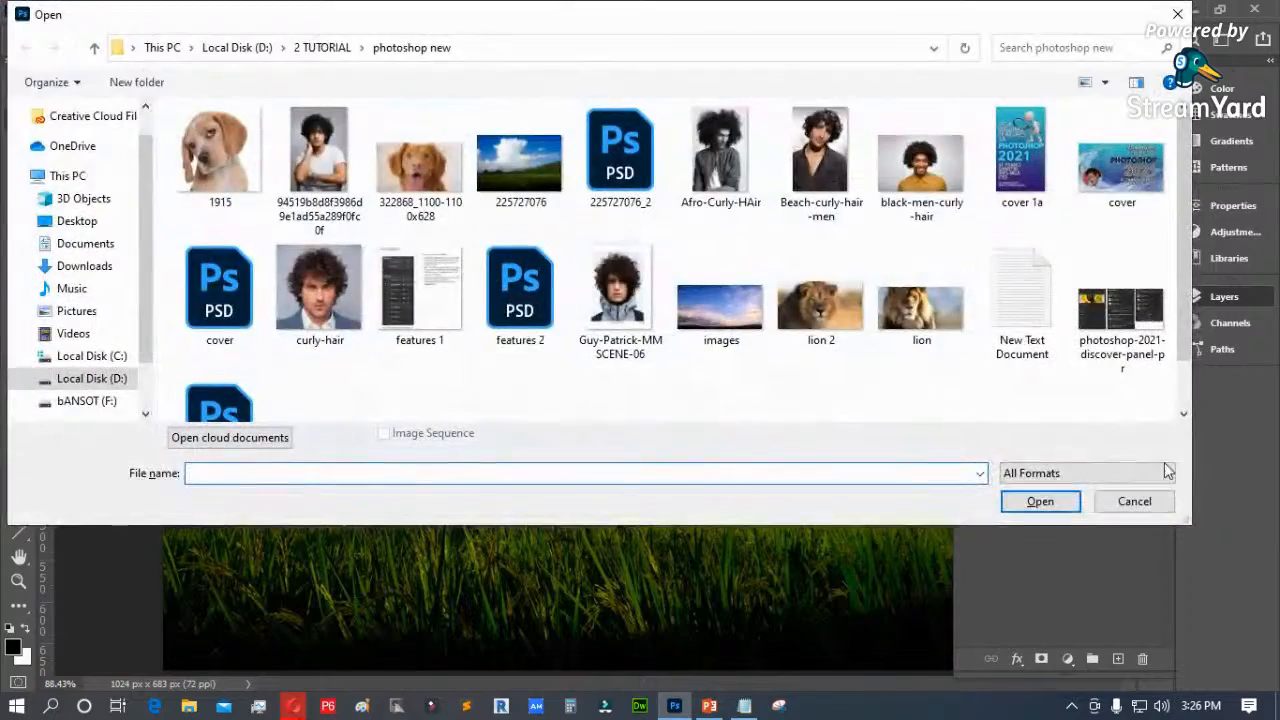
left_click(1133, 501)
mouse_move(291, 708)
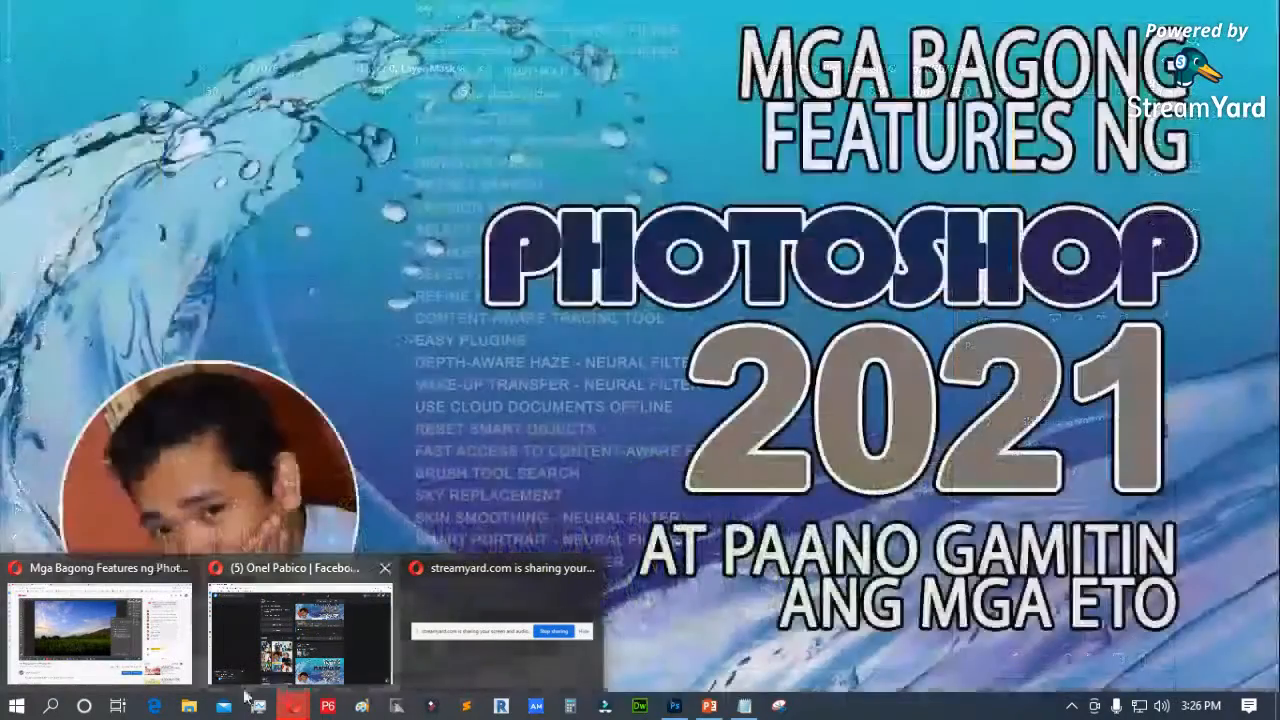
key("super+e")
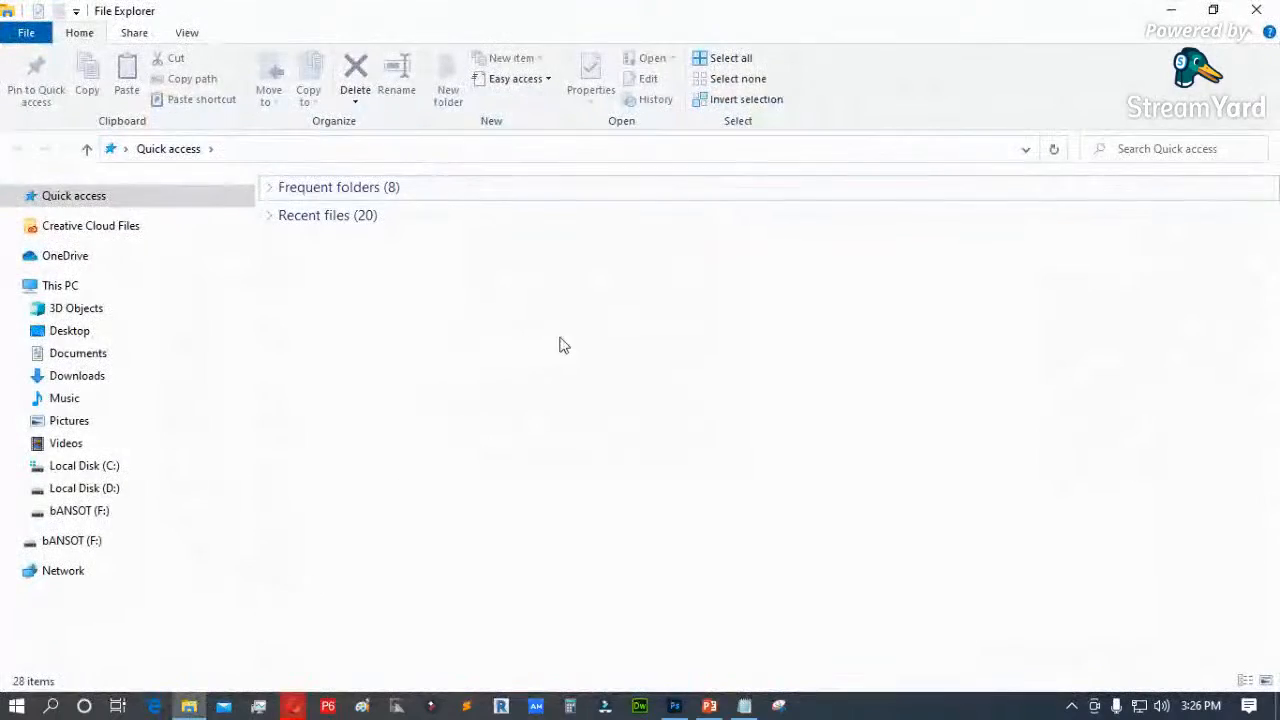
left_click_drag(791, 6, 1279, 187)
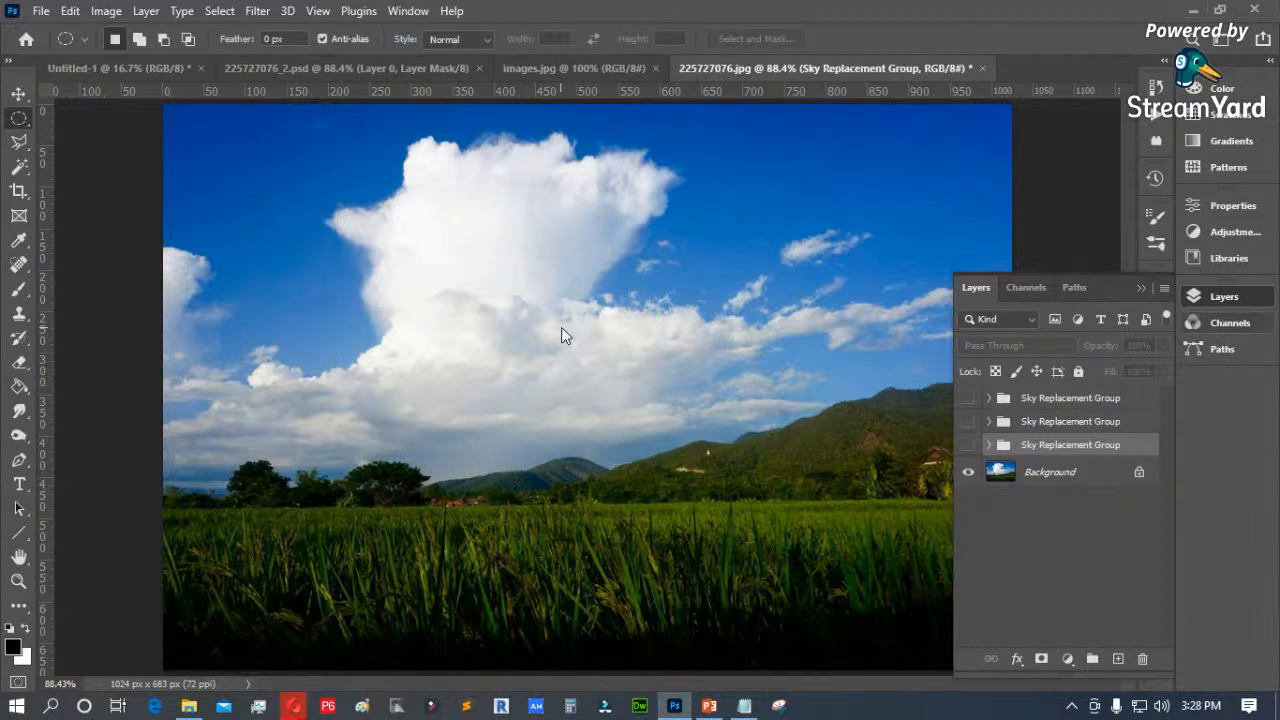
Step: Open the images 3gf0fb4500eb7(ax1920) and do-3d-model-and-render-architecture-project-by-3ds-max from the photoshop new folder
key("ctrl+o")
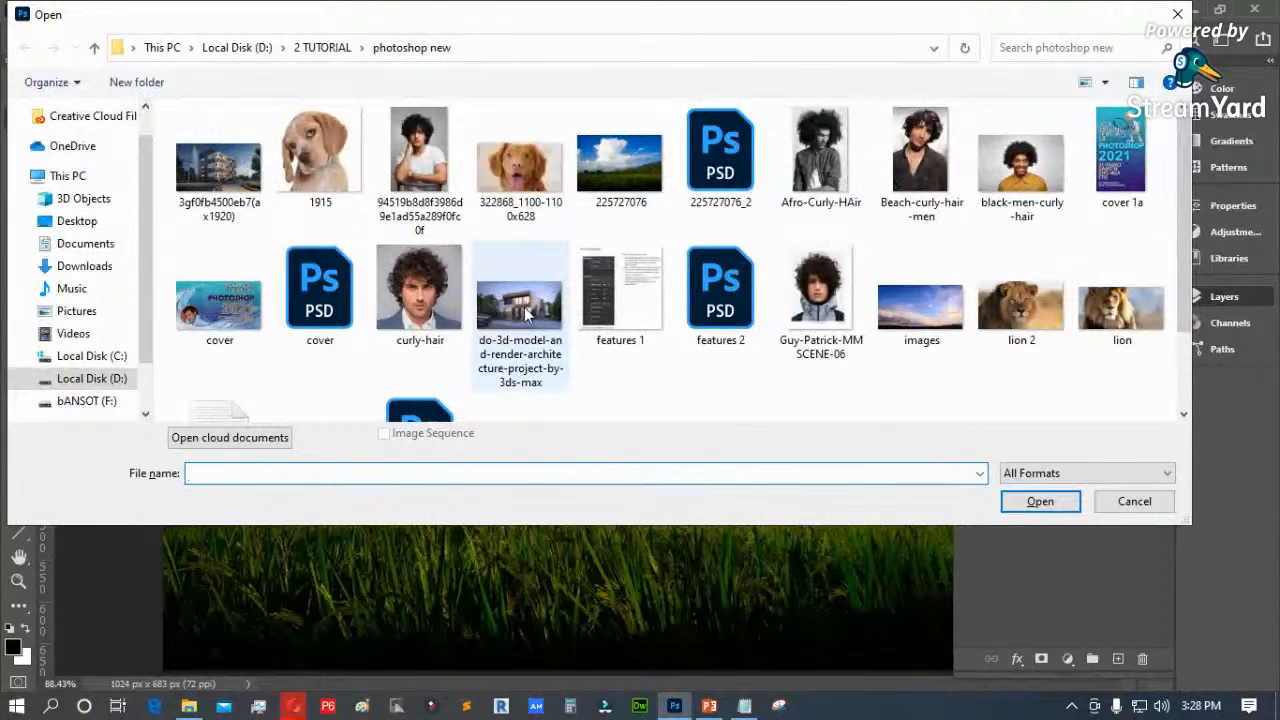
left_click(223, 172)
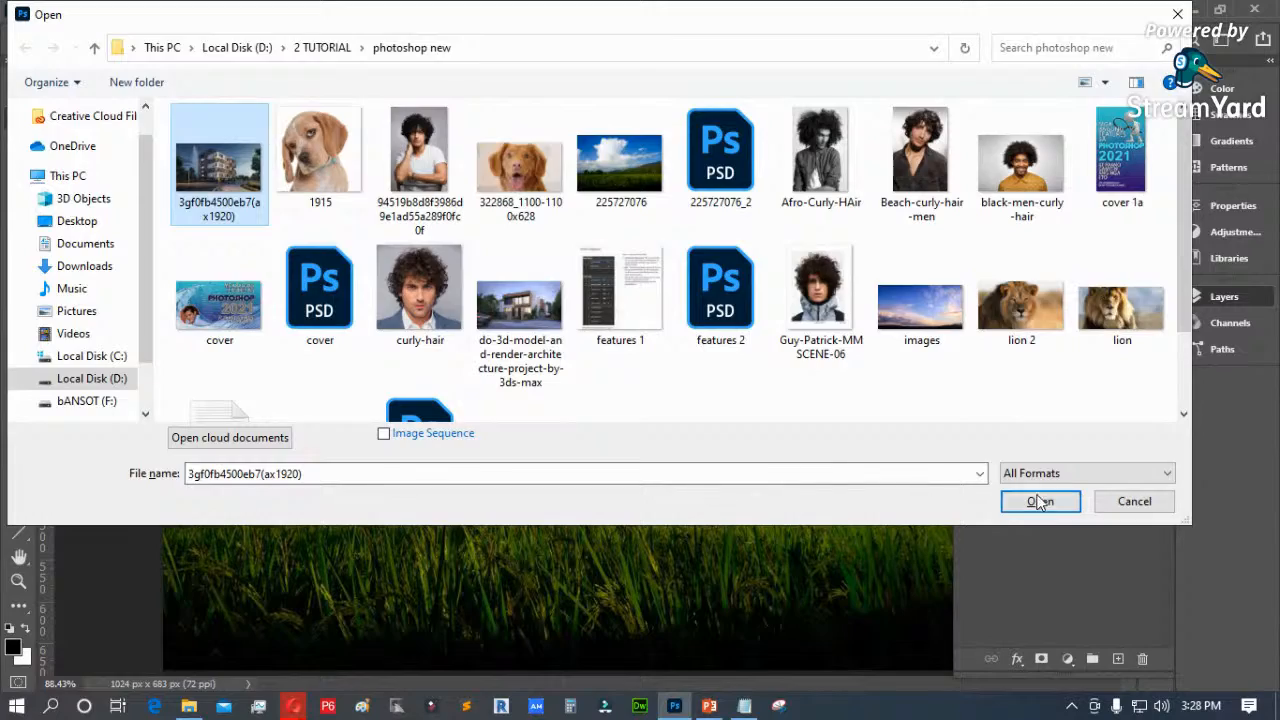
left_click(1040, 500)
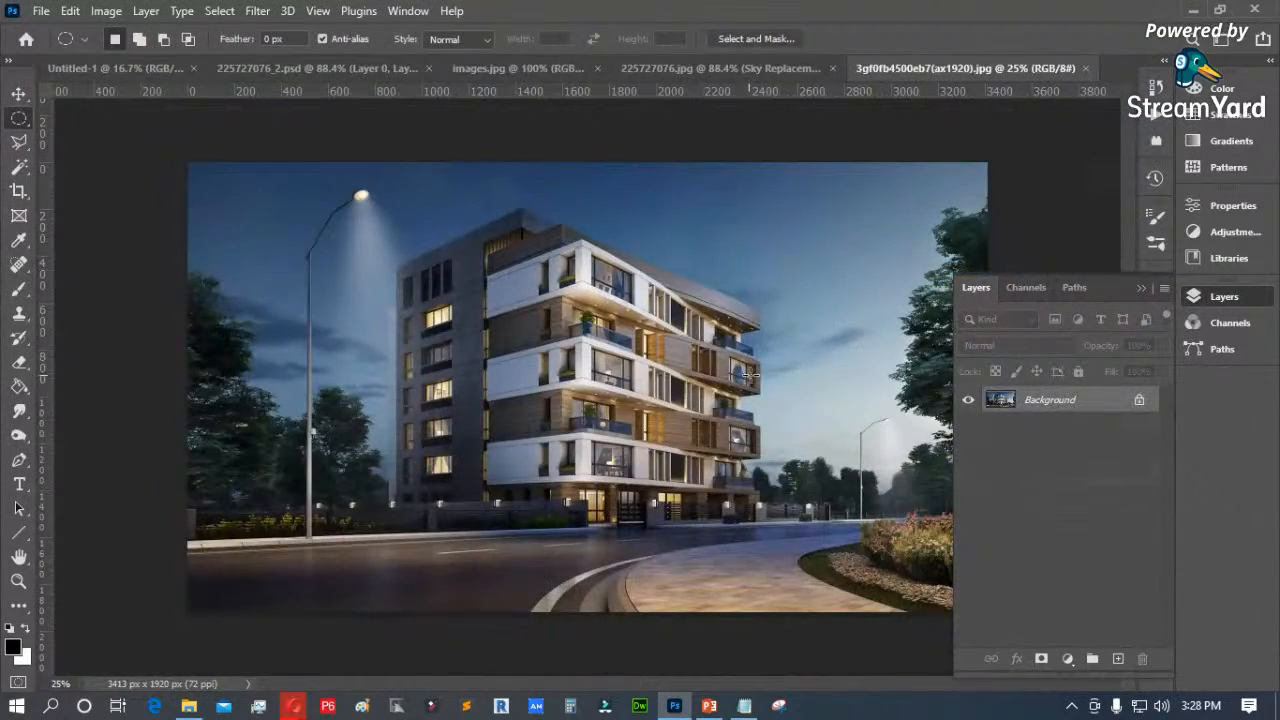
key("ctrl+o")
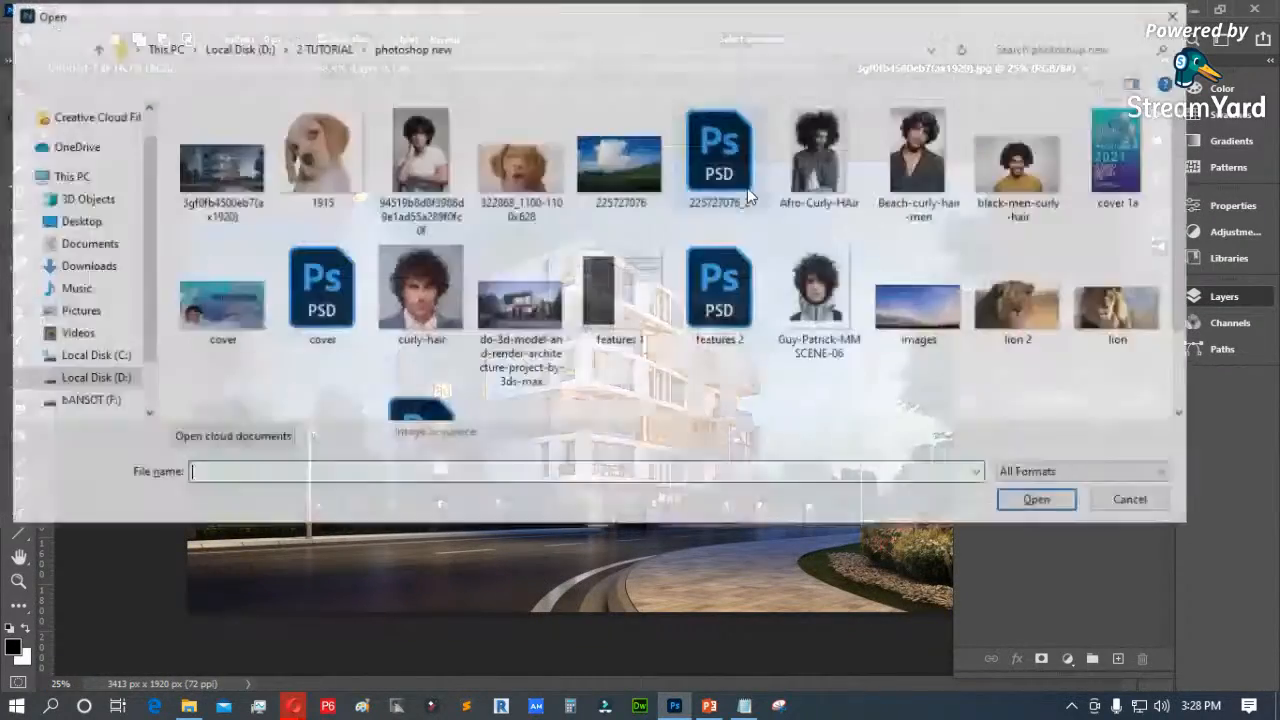
double_click(529, 372)
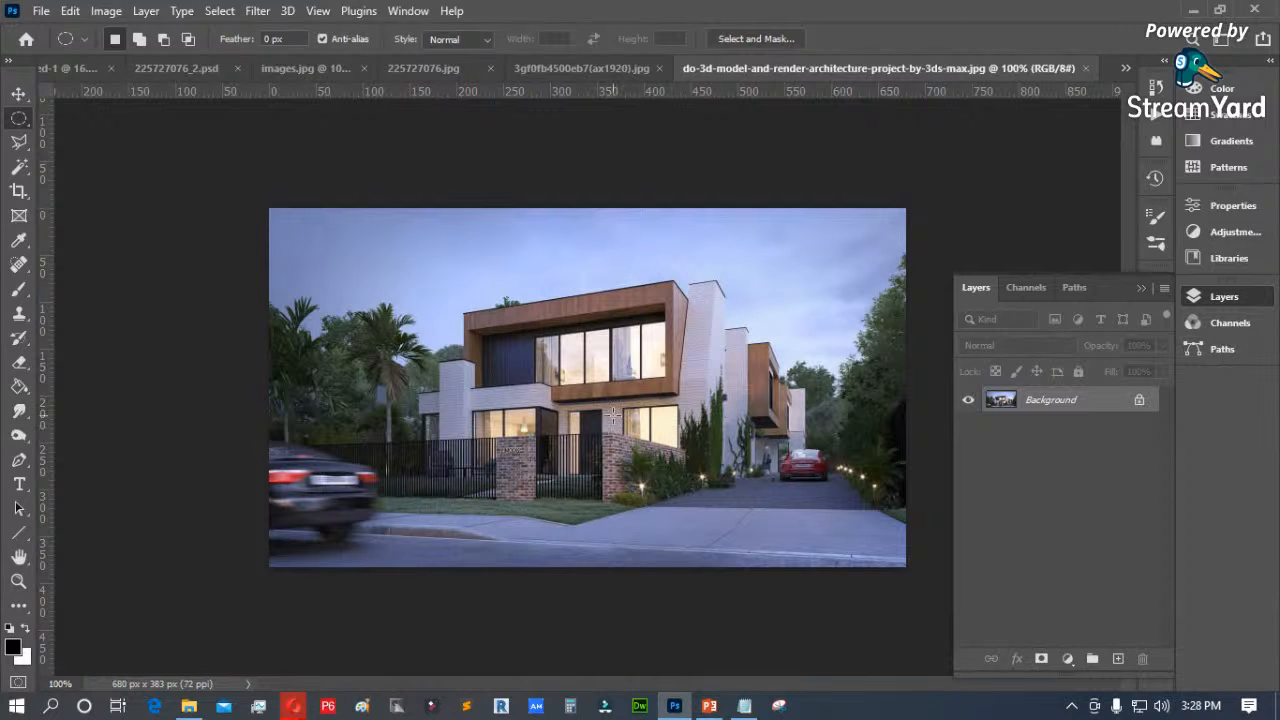
scroll(614, 420, "up", 3)
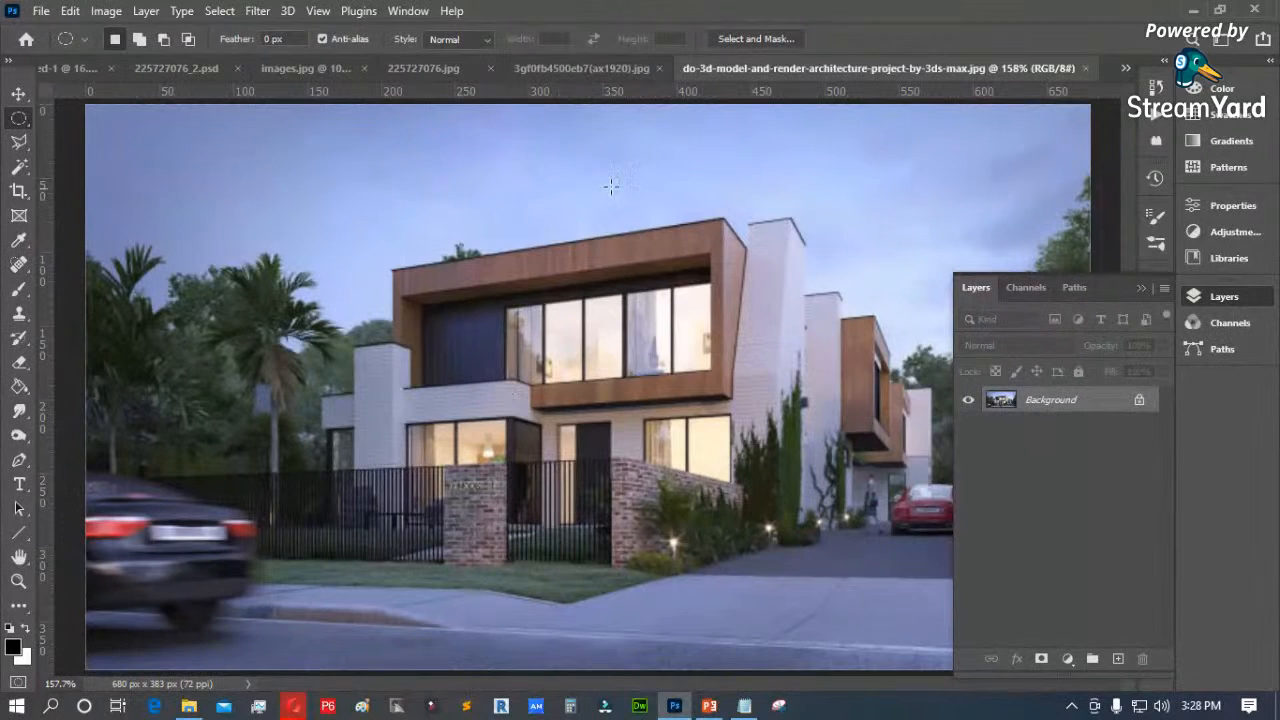
Step: Replace the sky of the apartment building image with the preset sunset sky at default settings, output to New Layers
left_click(556, 61)
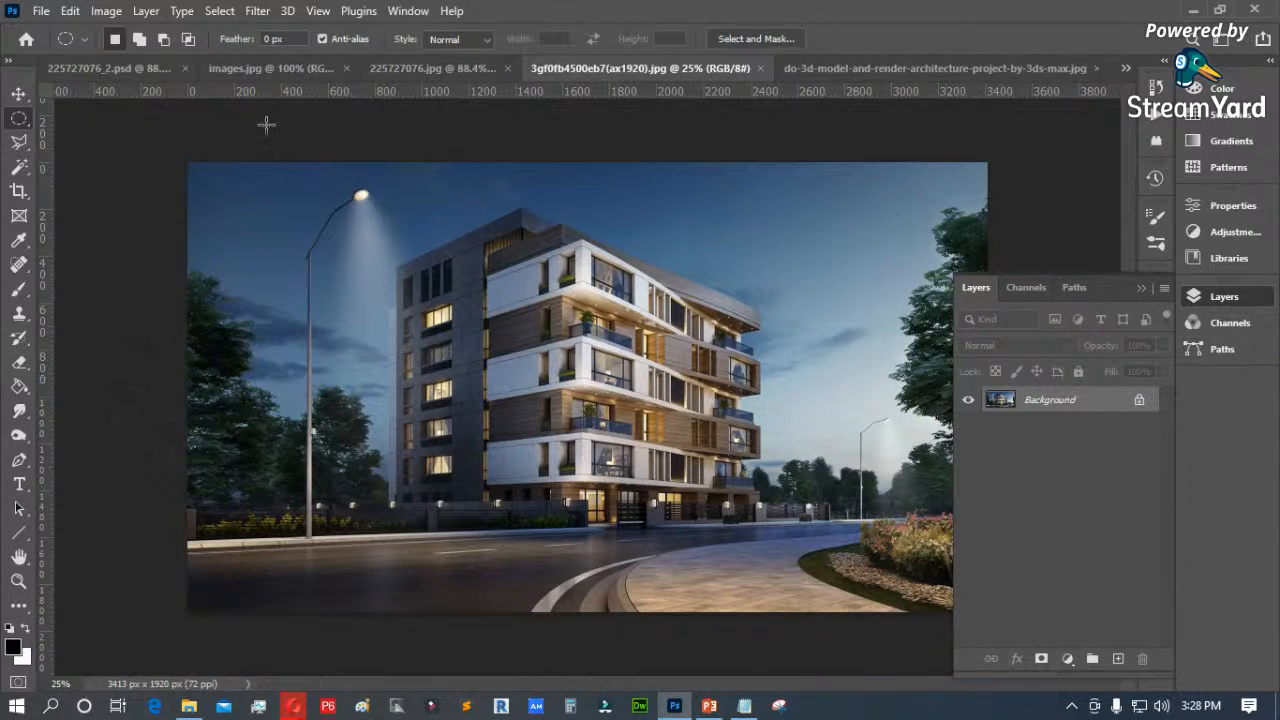
left_click(70, 11)
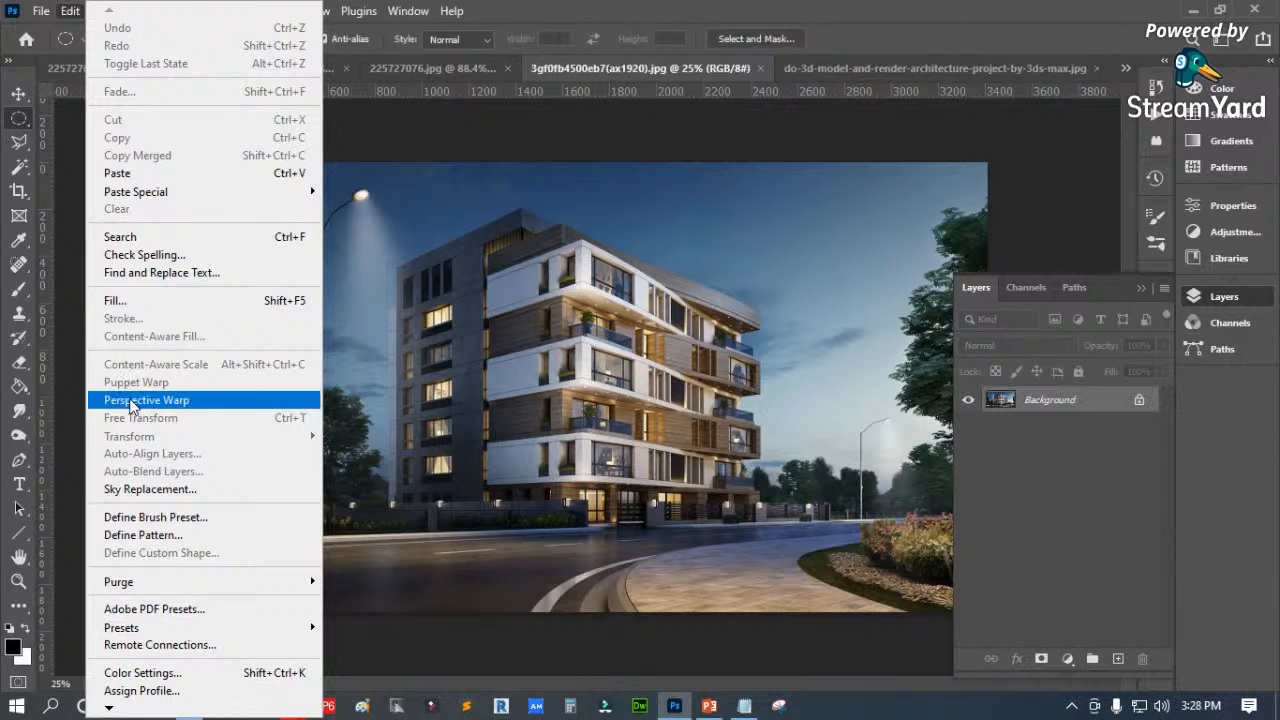
left_click(149, 489)
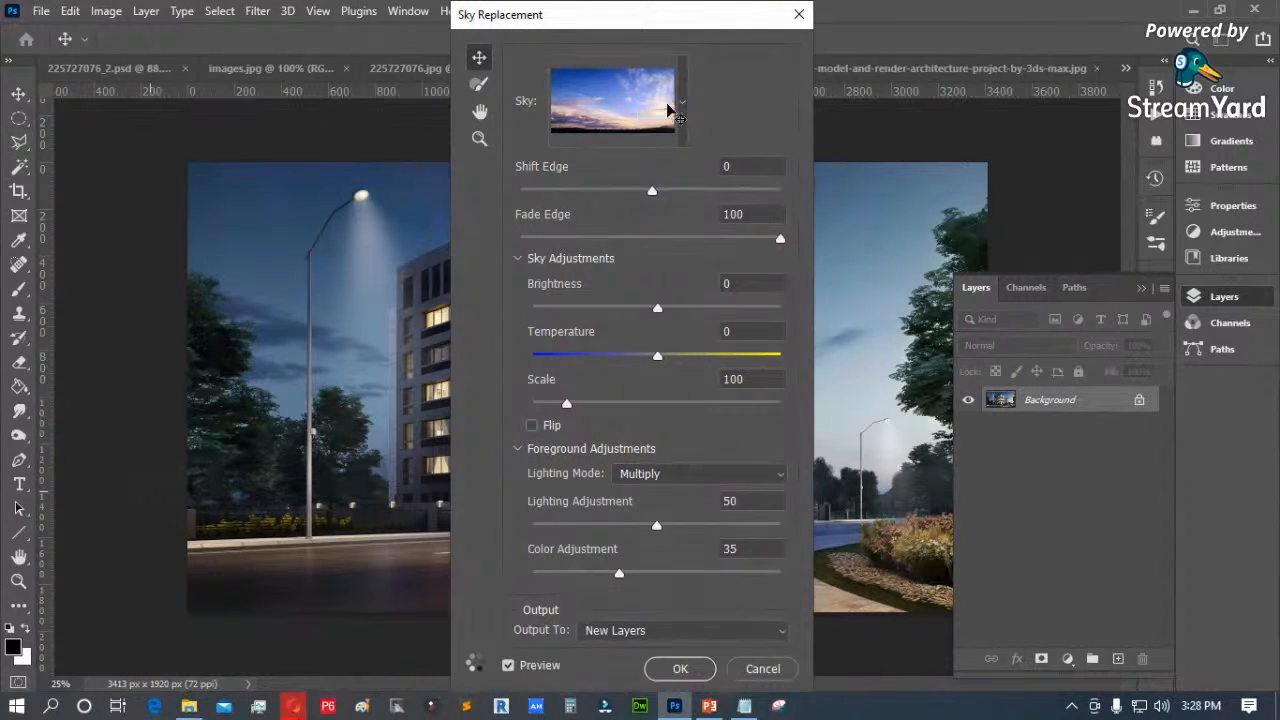
left_click(679, 669)
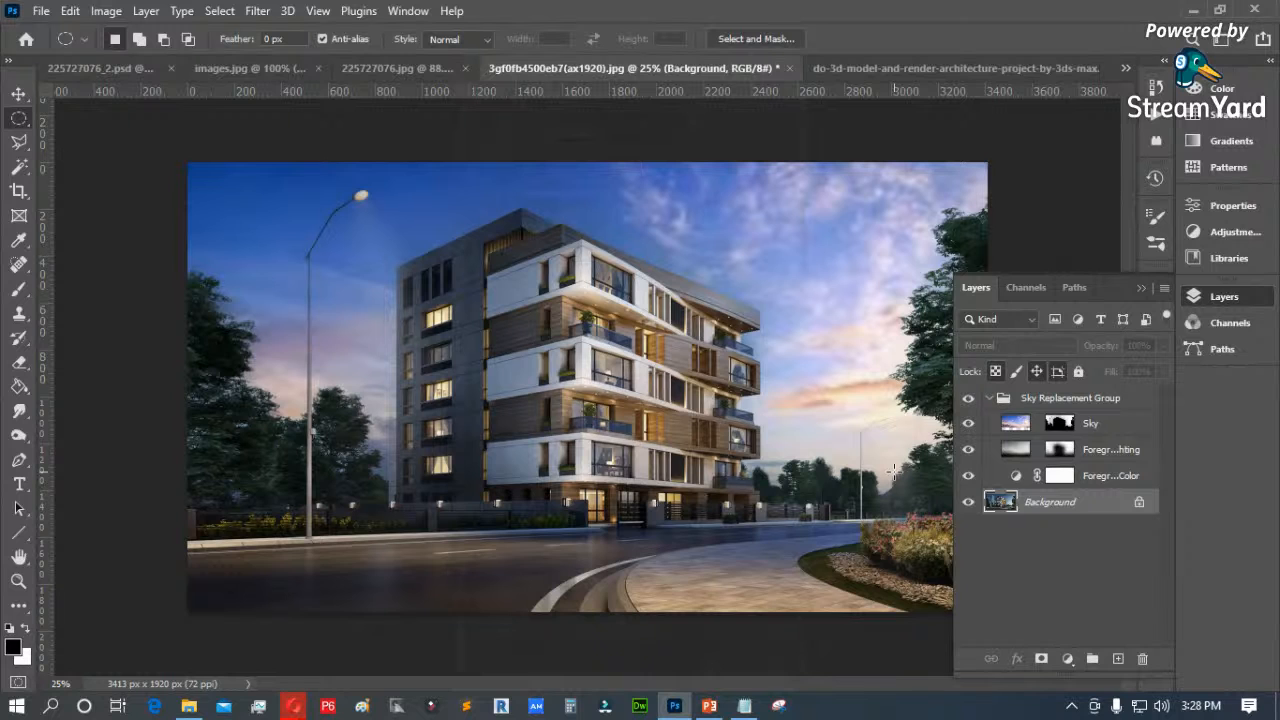
Step: Collapse the apartment image's Sky Replacement Group and compare the new sky with the original by repeatedly toggling the group's visibility
left_click(990, 398)
left_click(970, 400)
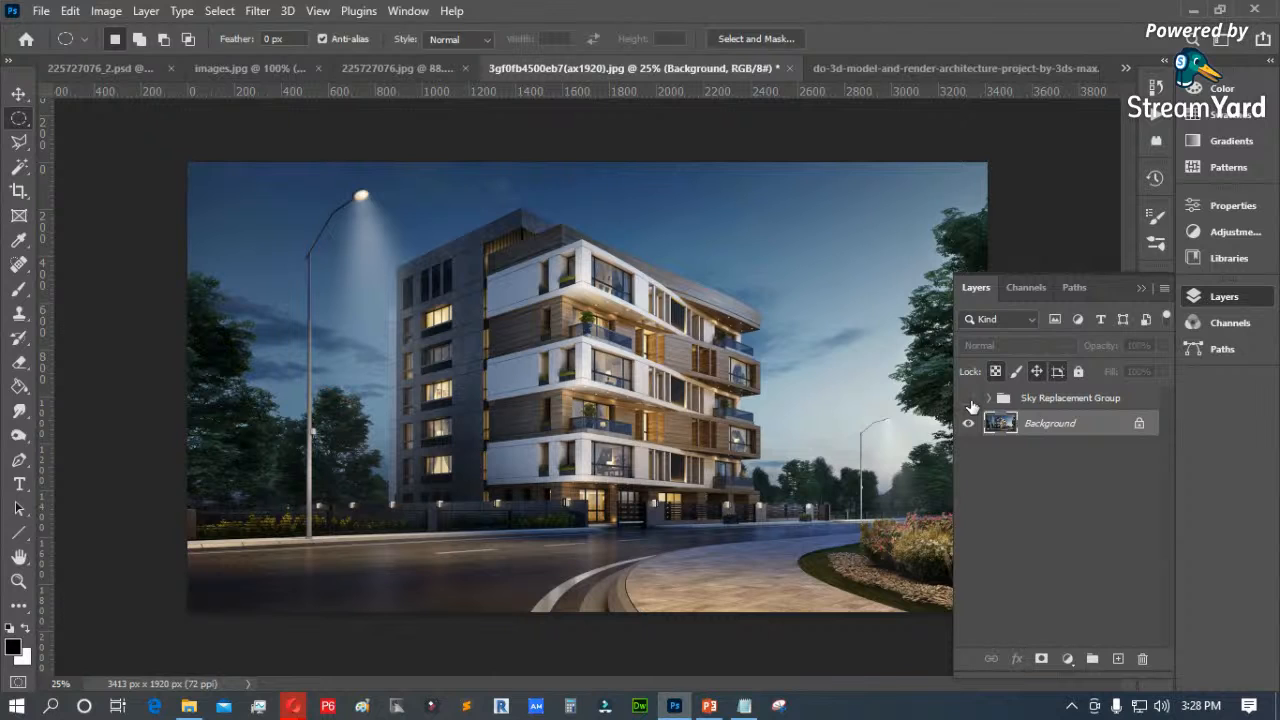
left_click(968, 399)
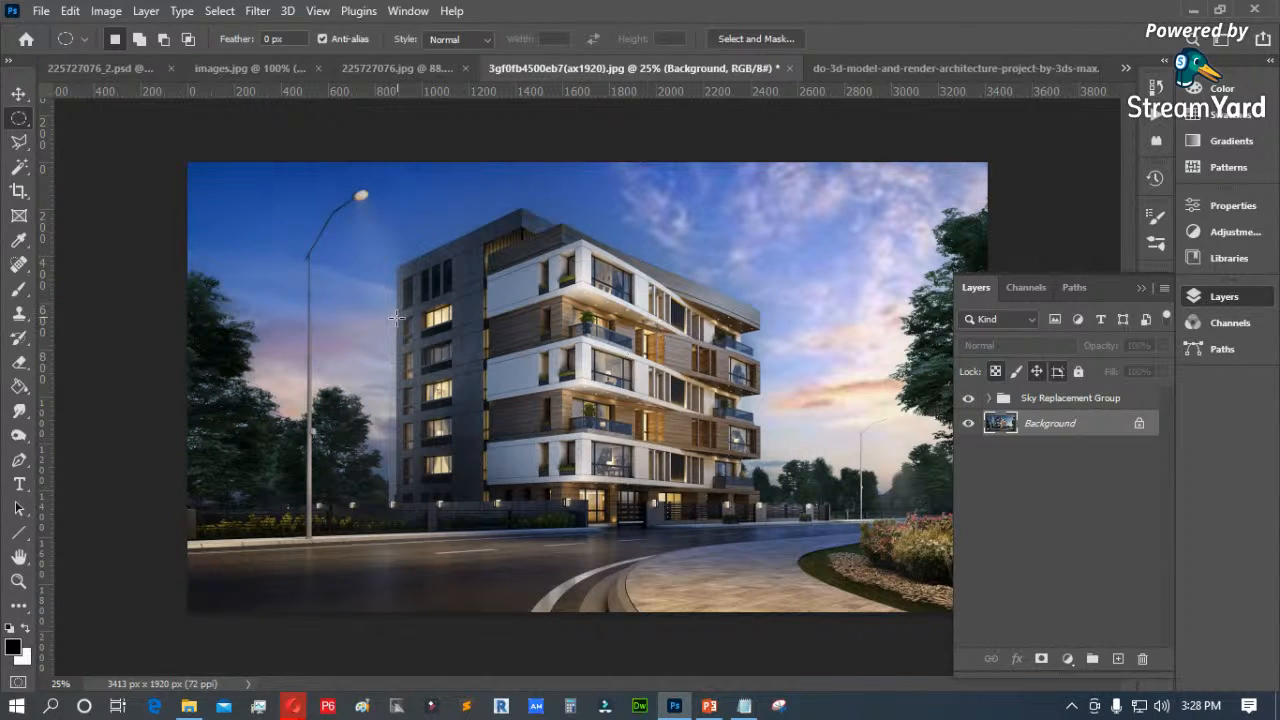
left_click(970, 400)
left_click(970, 400)
left_click(970, 400)
left_click(970, 400)
left_click(970, 400)
left_click(970, 400)
Step: Close the apartment building document without saving, and close the 3ds-max house document
left_click(792, 68)
left_click(649, 282)
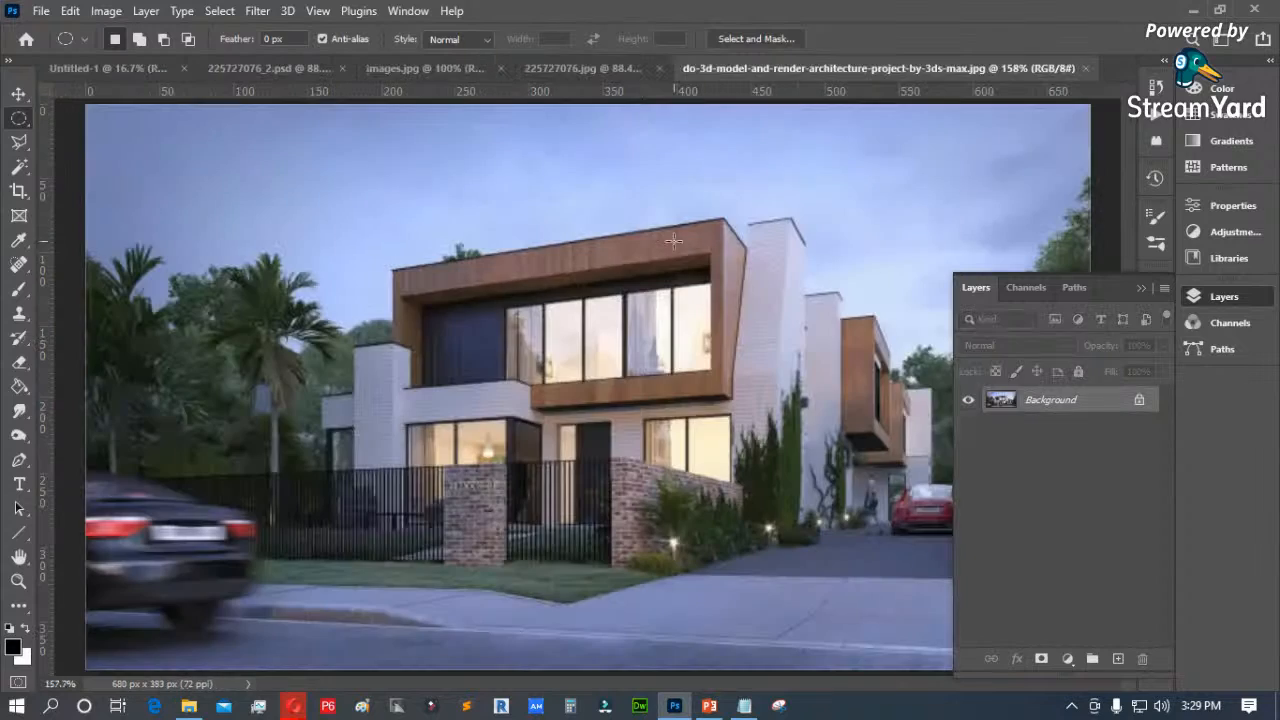
left_click(1089, 68)
Step: Open the swimming pool house image cc421ca91cbd4c8a58a21777e790eab0 from the photoshop new folder
key("ctrl+o")
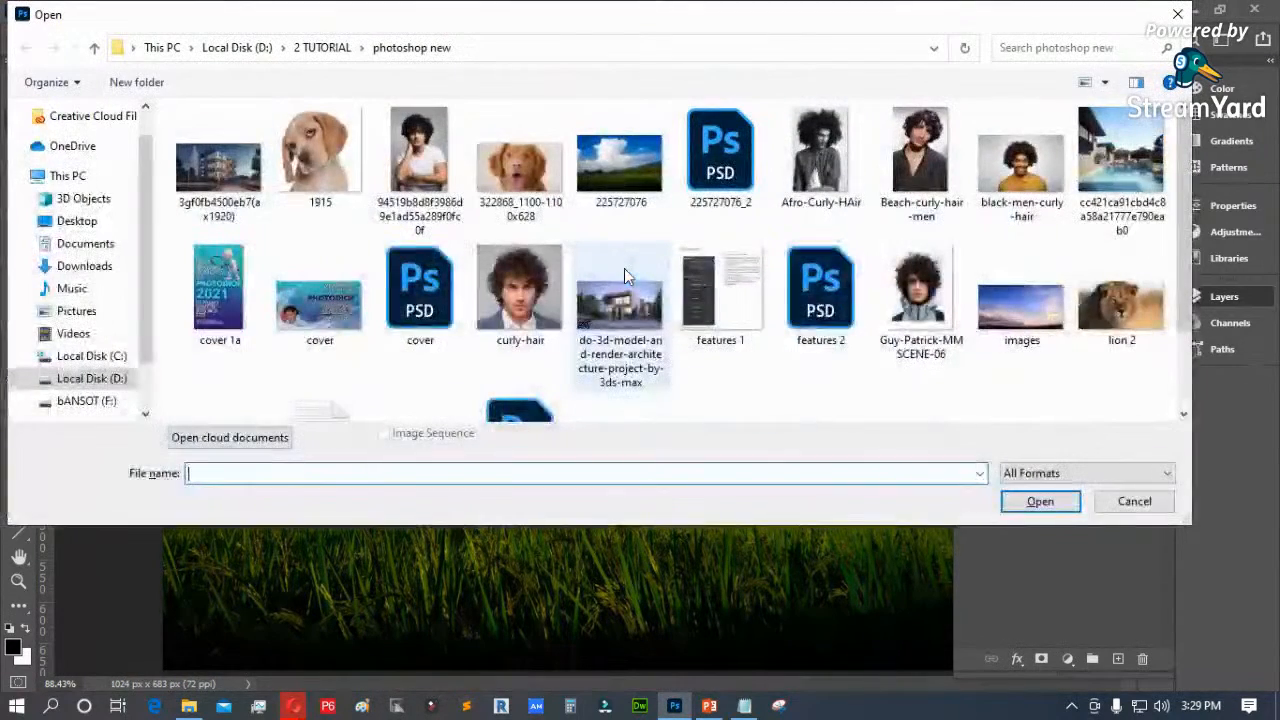
scroll(648, 322, "down", 1)
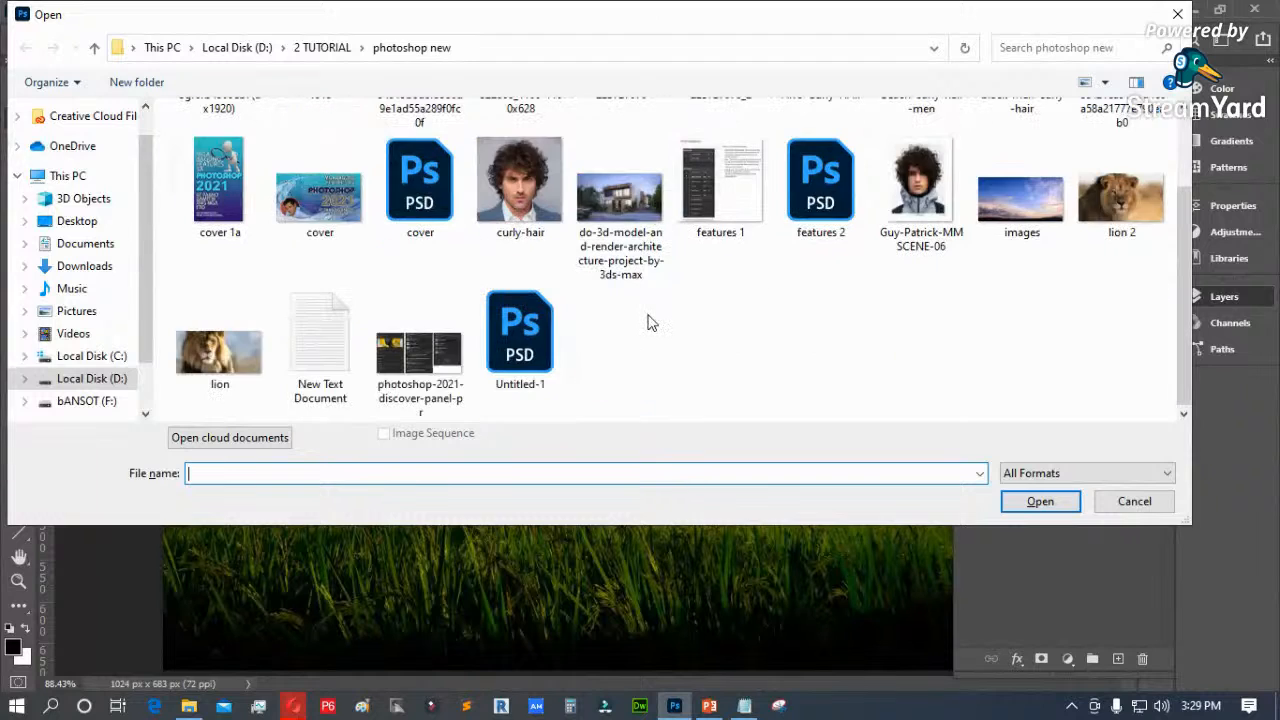
scroll(650, 317, "up", 1)
double_click(1097, 161)
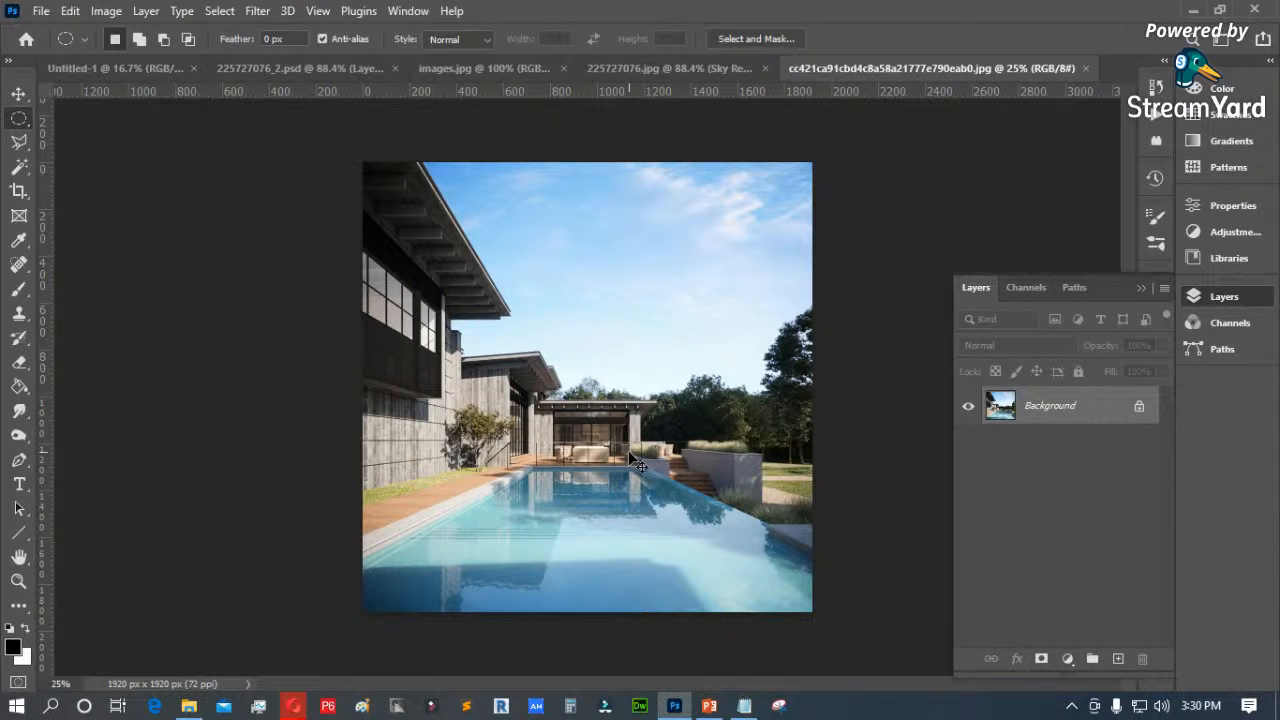
scroll(636, 462, "up", 2)
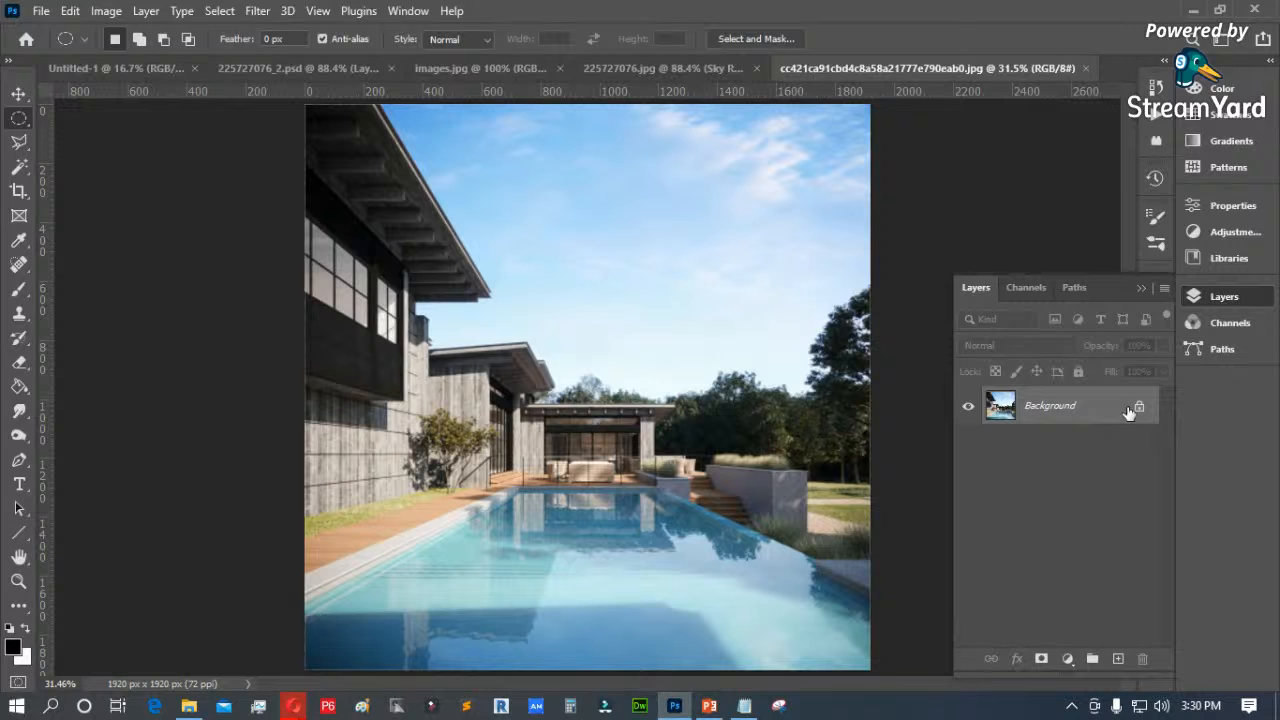
Step: Apply Sky Replacement to the pool house image with the preset sunset sky and default settings, output to New Layers
left_click(70, 11)
left_click(152, 489)
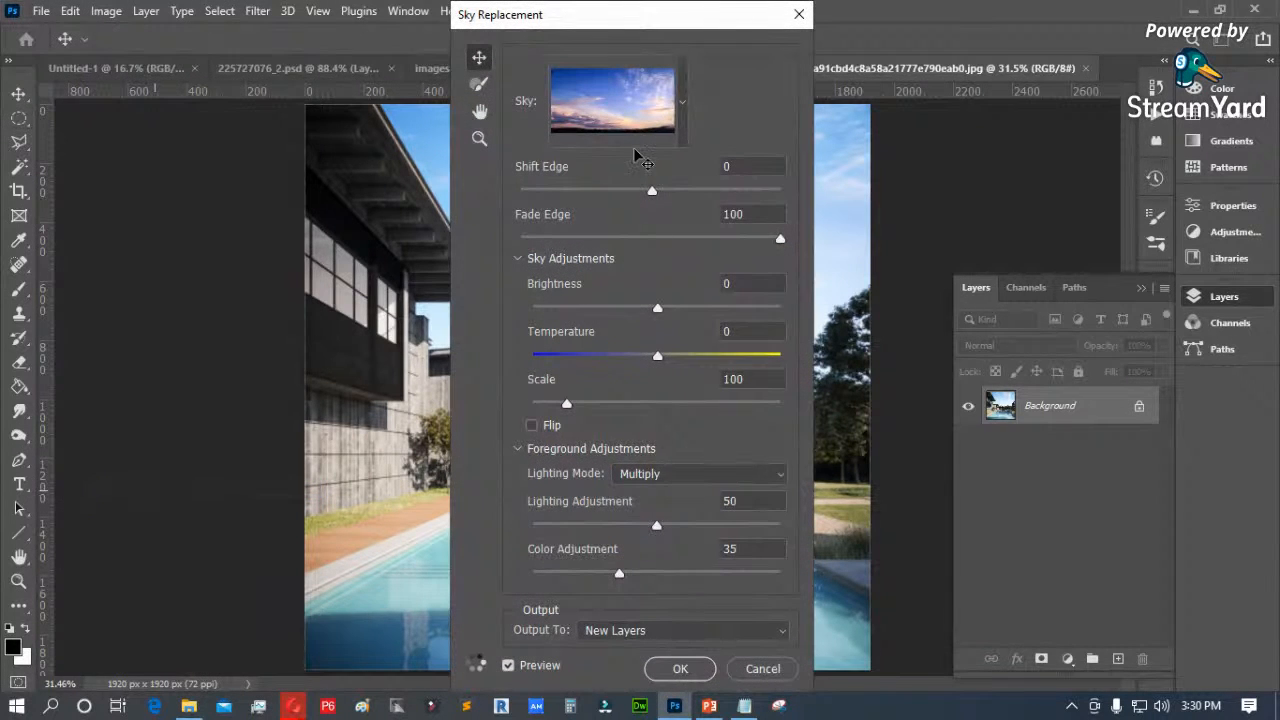
key("Return")
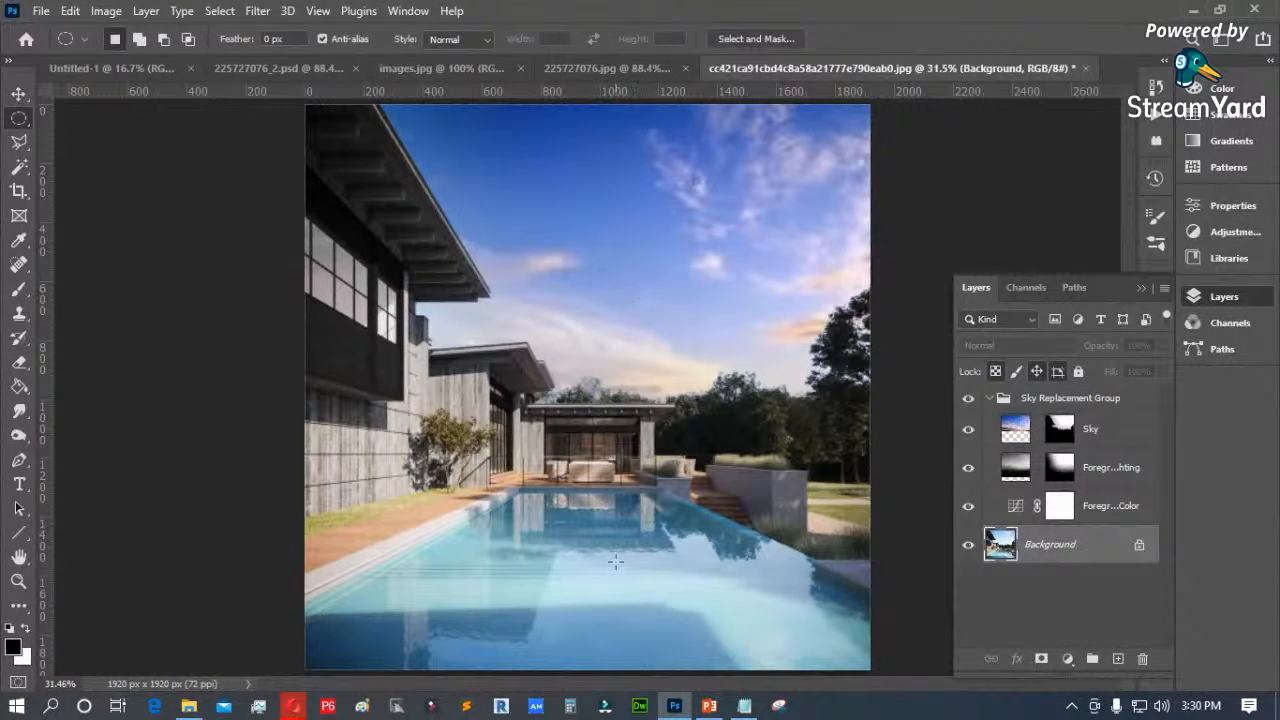
Step: Compare the pool house's new sky with the original by toggling the Sky Replacement Group's visibility
left_click(968, 398)
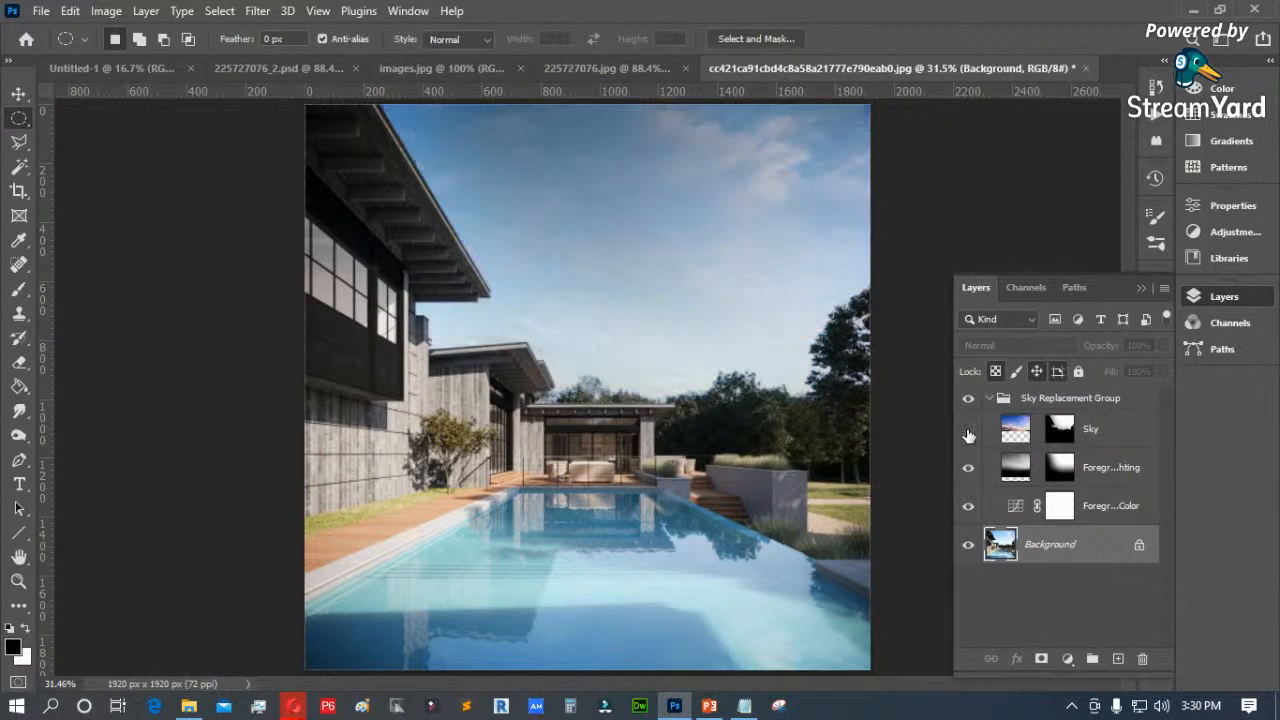
left_click(968, 398)
left_click(968, 399)
left_click(968, 399)
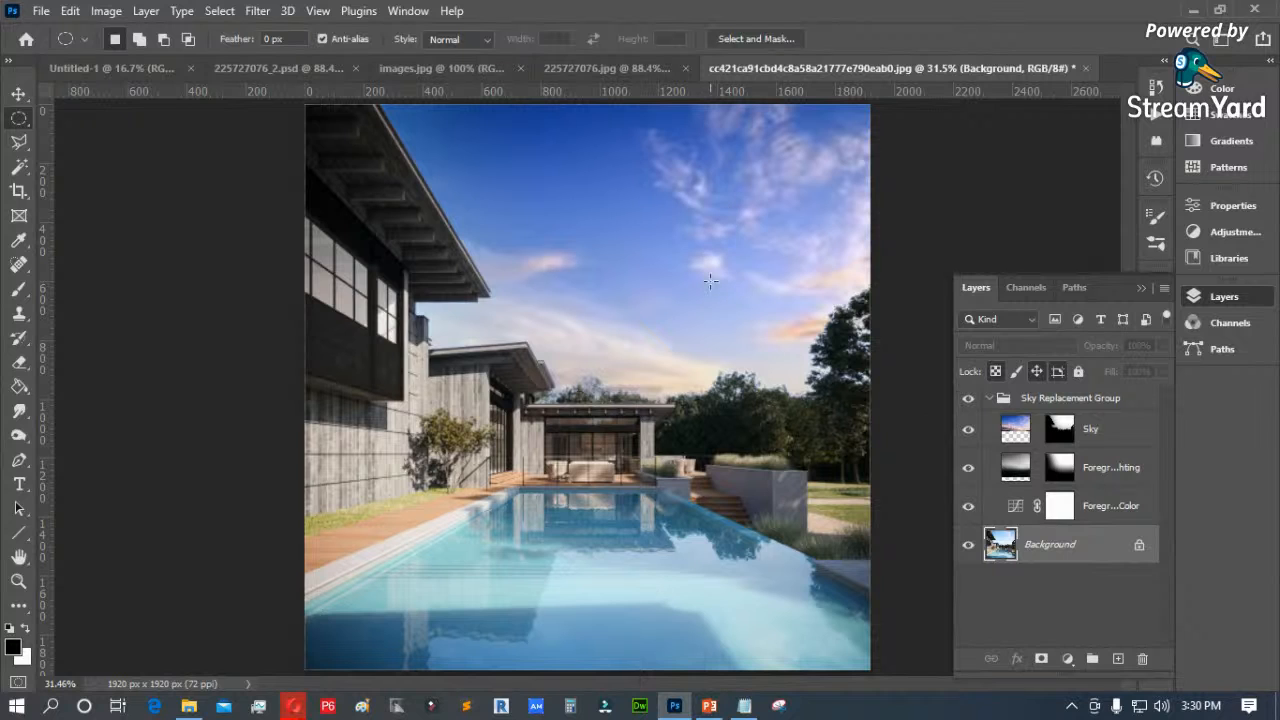
Step: Duplicate the Sky Replacement Group and collapse the original group beneath the copy
left_click(990, 398)
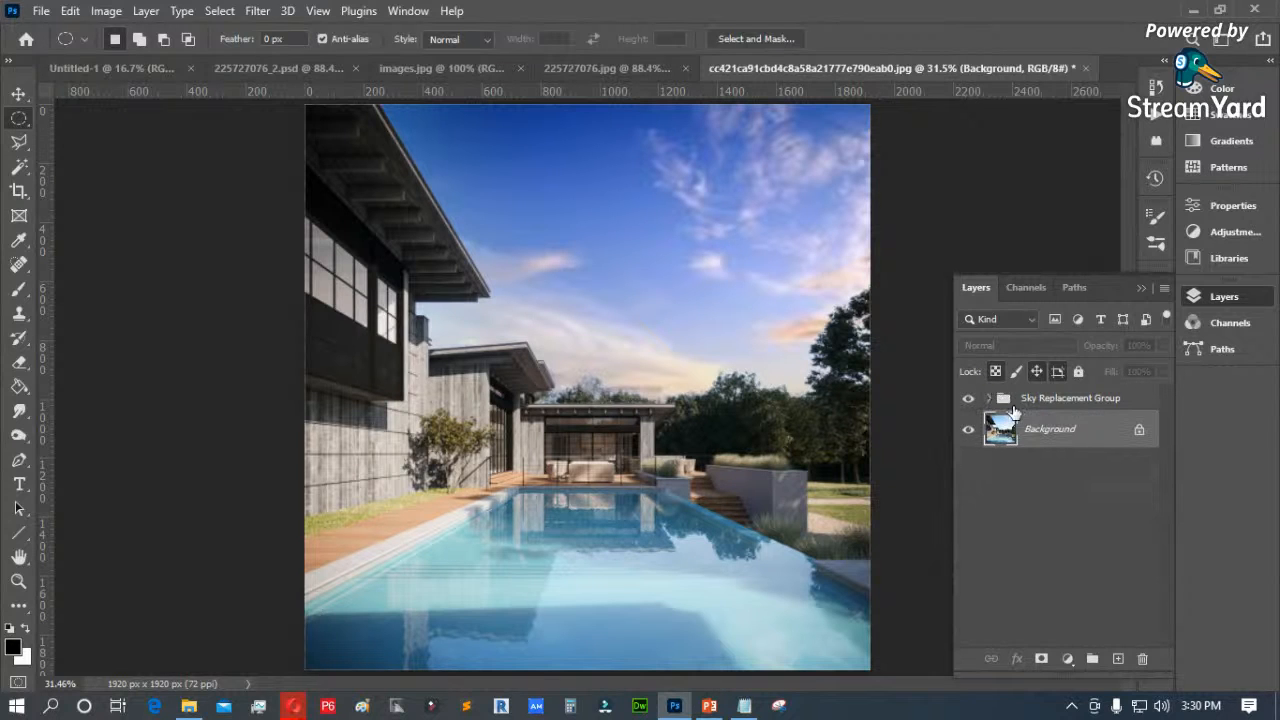
left_click(990, 398)
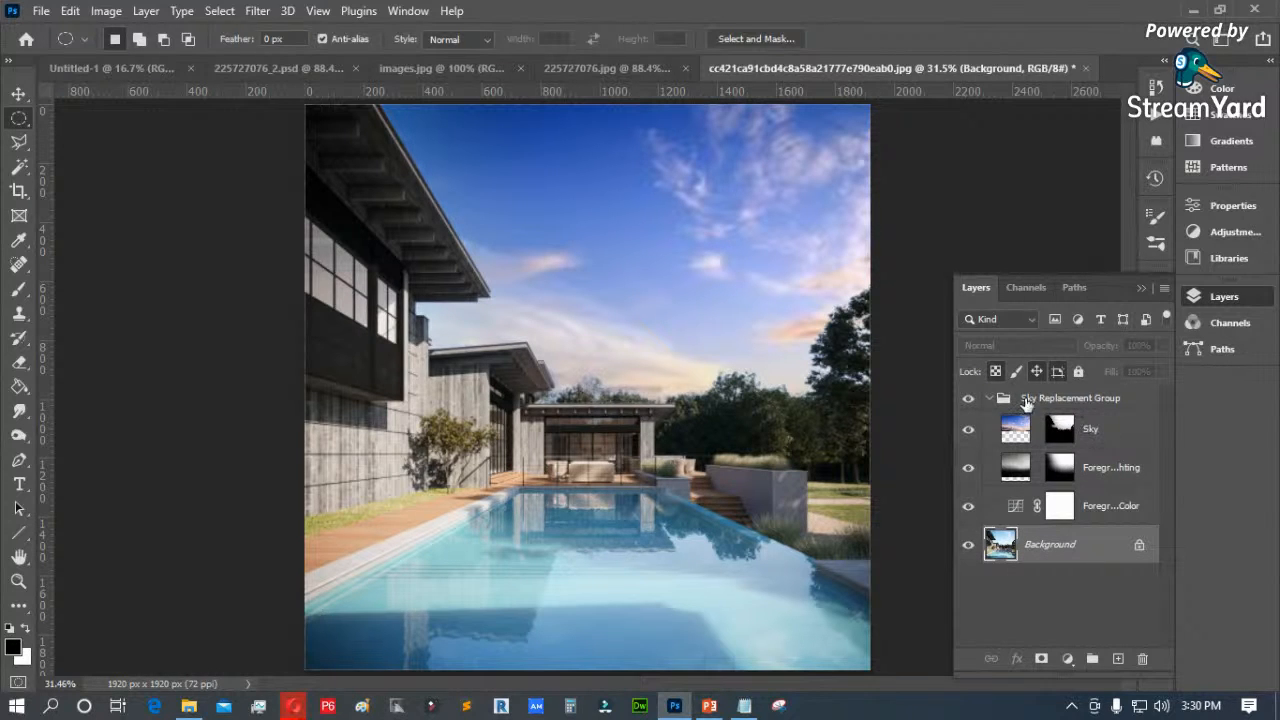
left_click(990, 398)
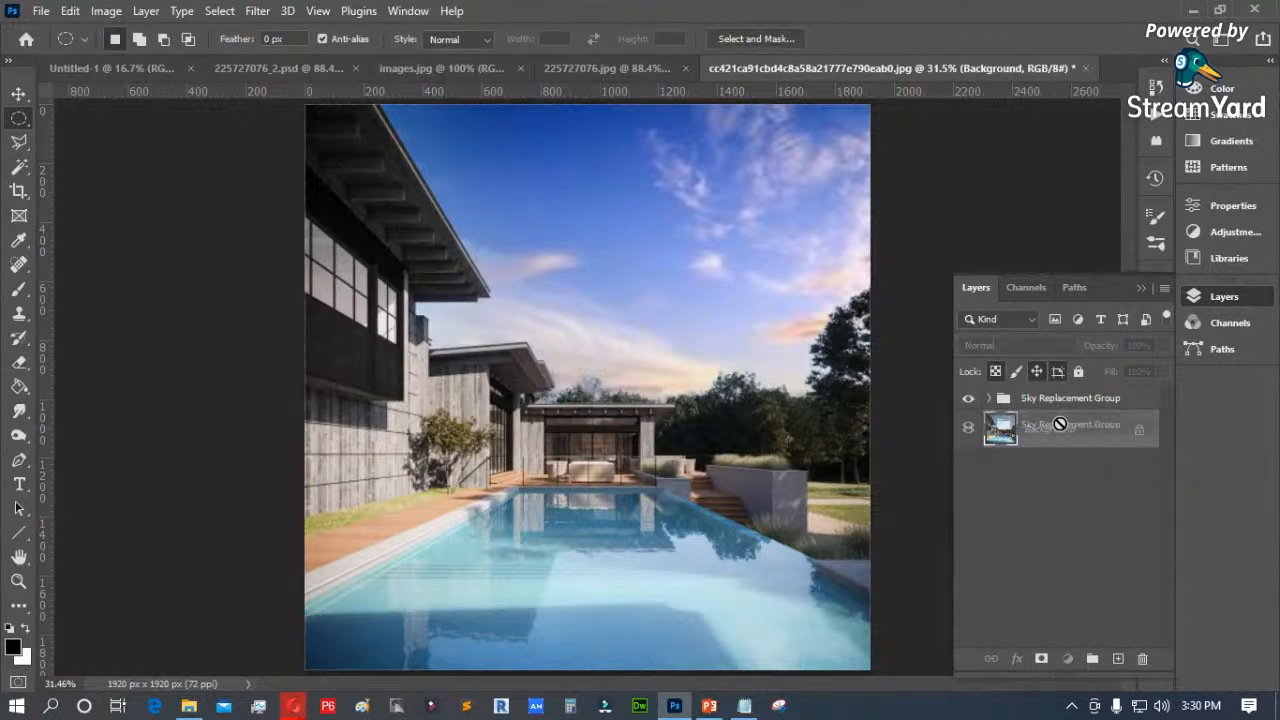
left_click(1056, 398)
left_click(990, 398)
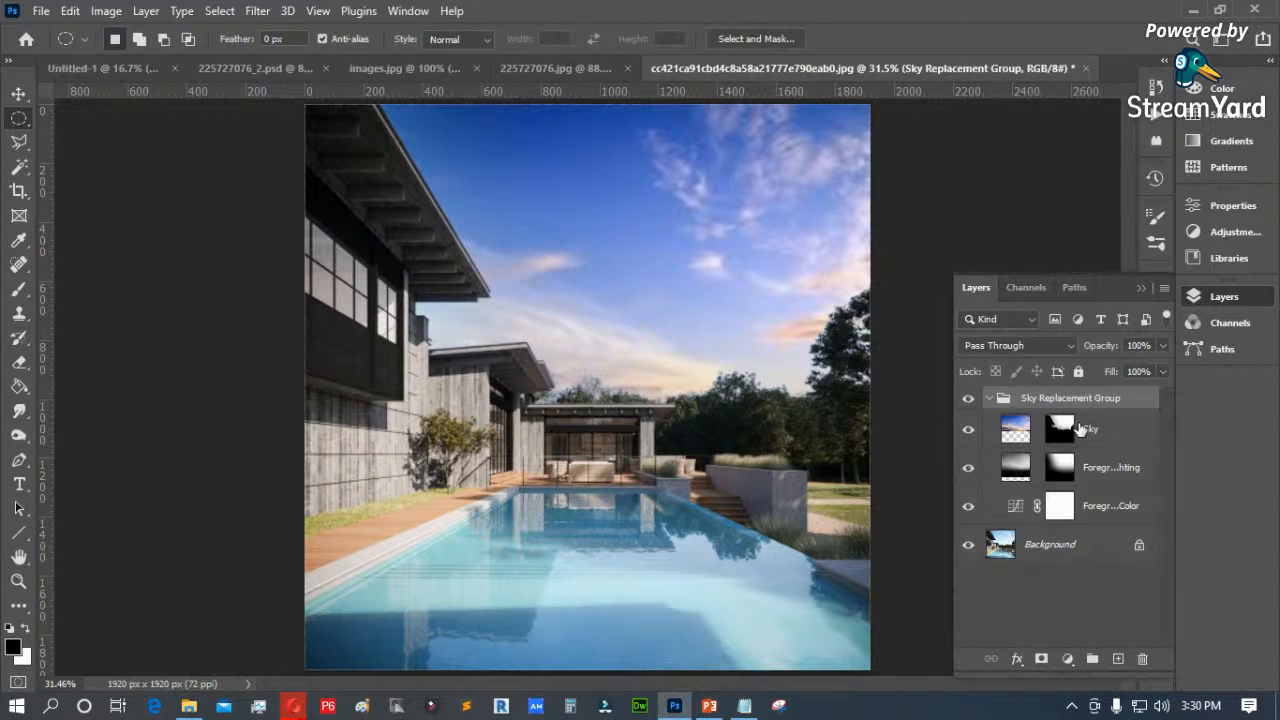
left_click(1030, 427)
left_click_drag(1048, 400, 1118, 659)
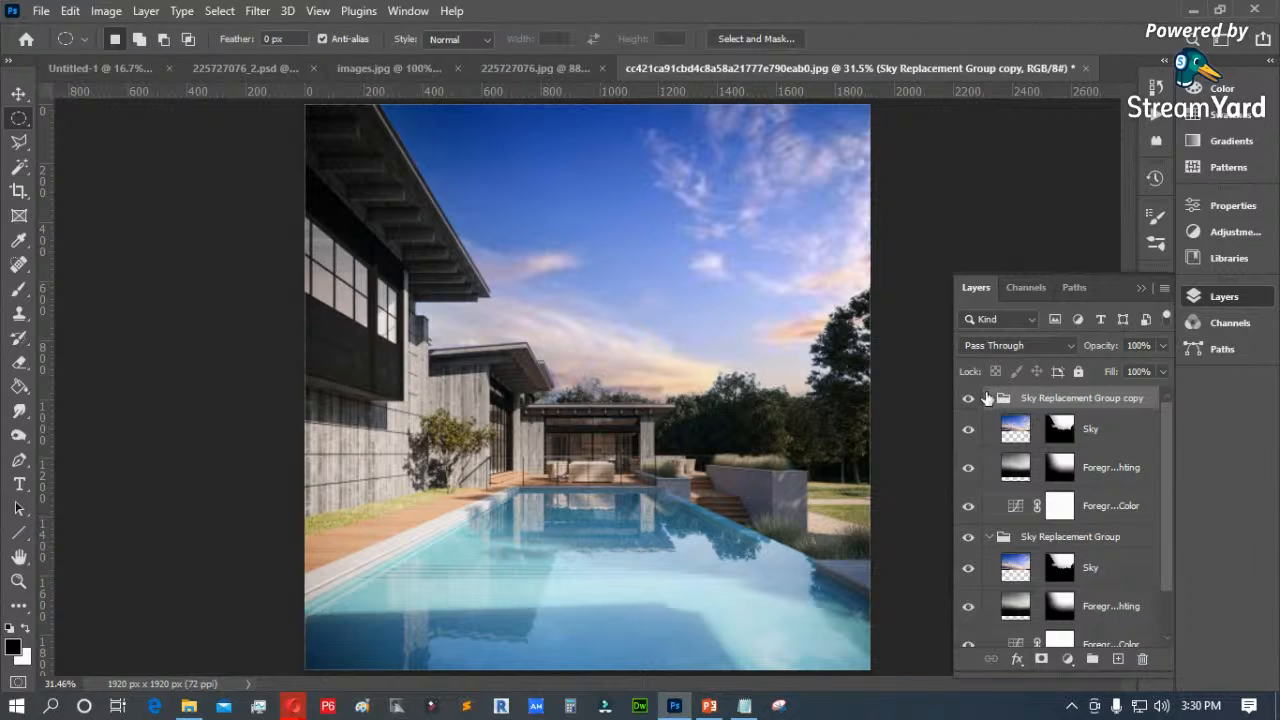
left_click(989, 399)
left_click(990, 399)
left_click(989, 537)
Step: Merge the Sky, Foreground Lighting and Foreground Color layers inside Sky Replacement Group copy into one layer
left_click(1089, 440)
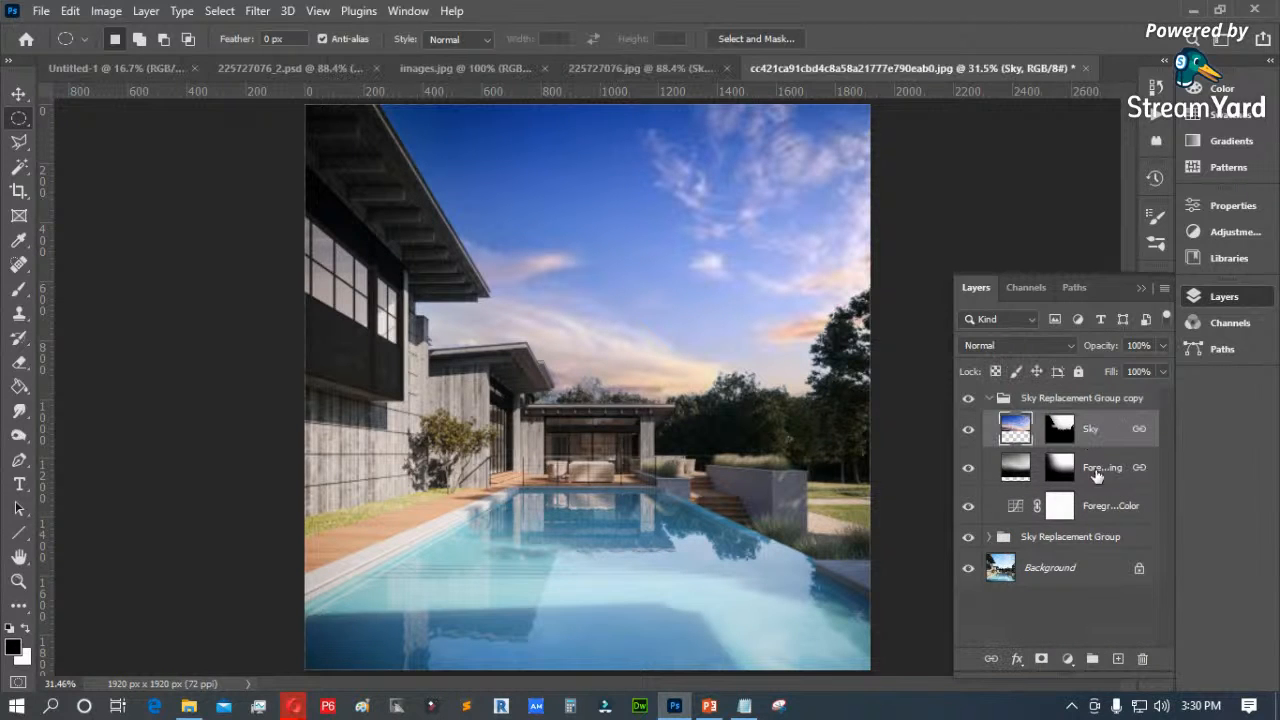
left_click(1092, 510, "shift")
right_click(1092, 510)
left_click(906, 556)
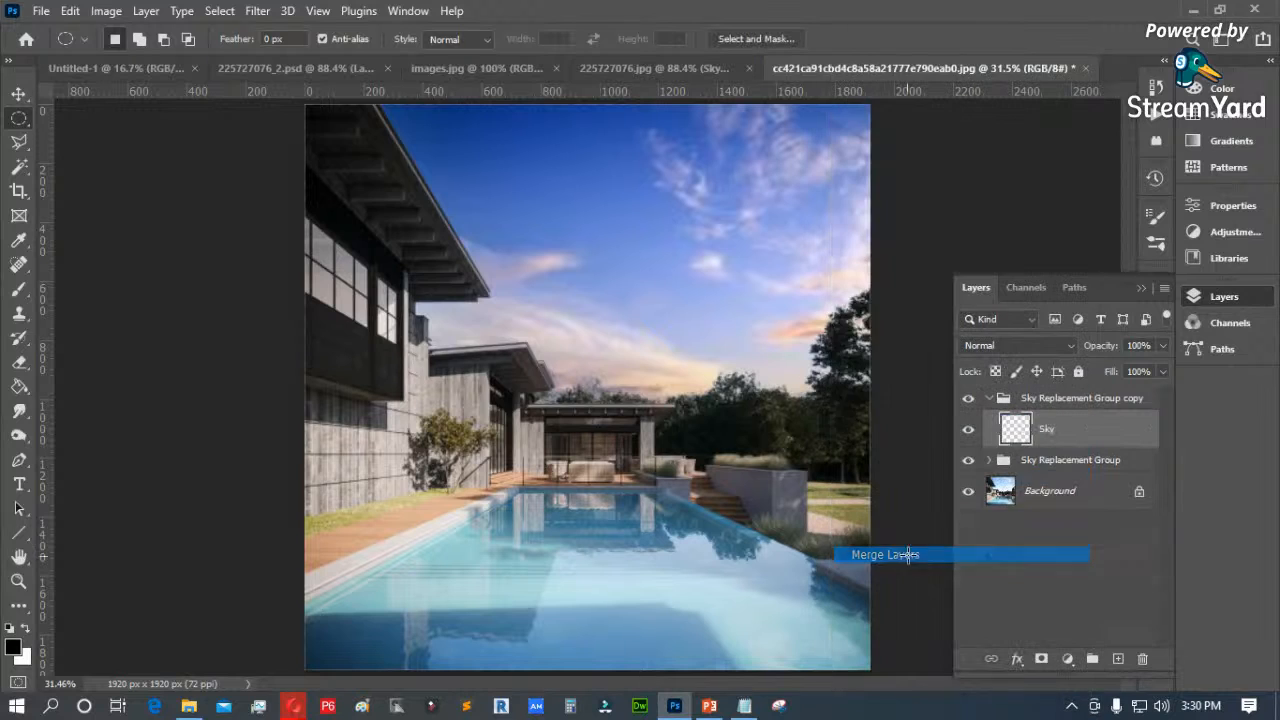
key("ctrl+t")
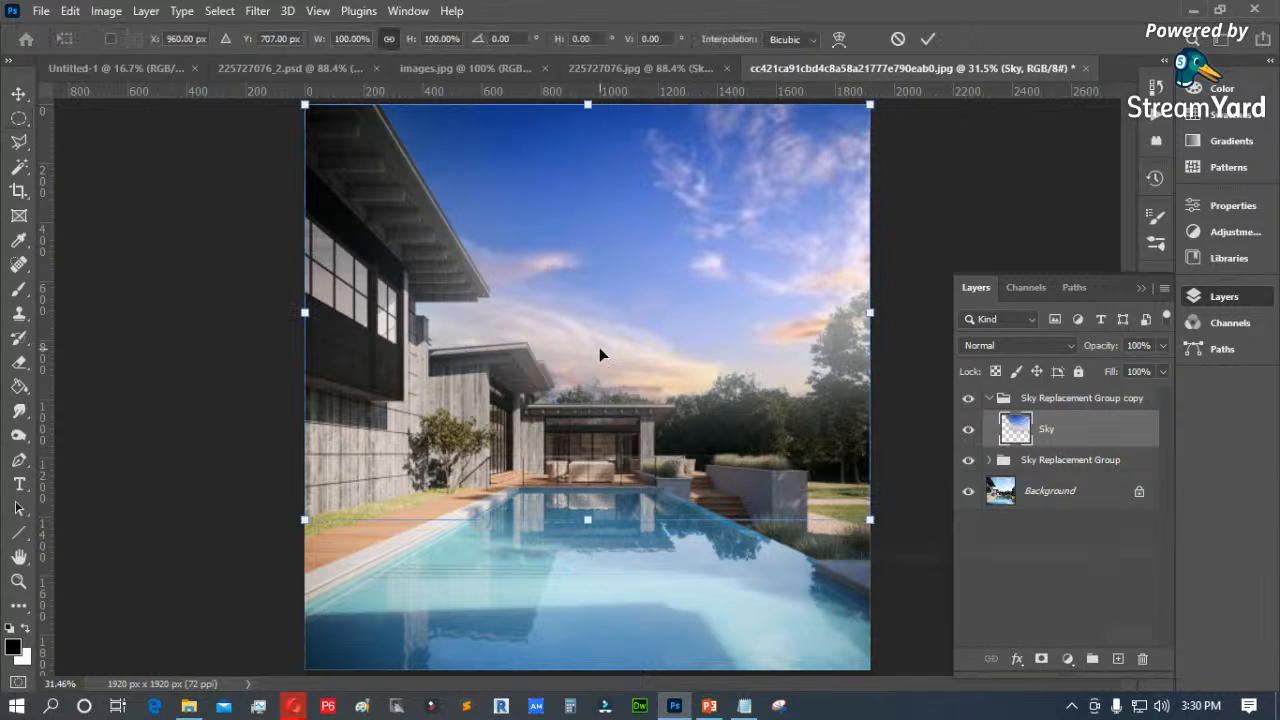
right_click(599, 347)
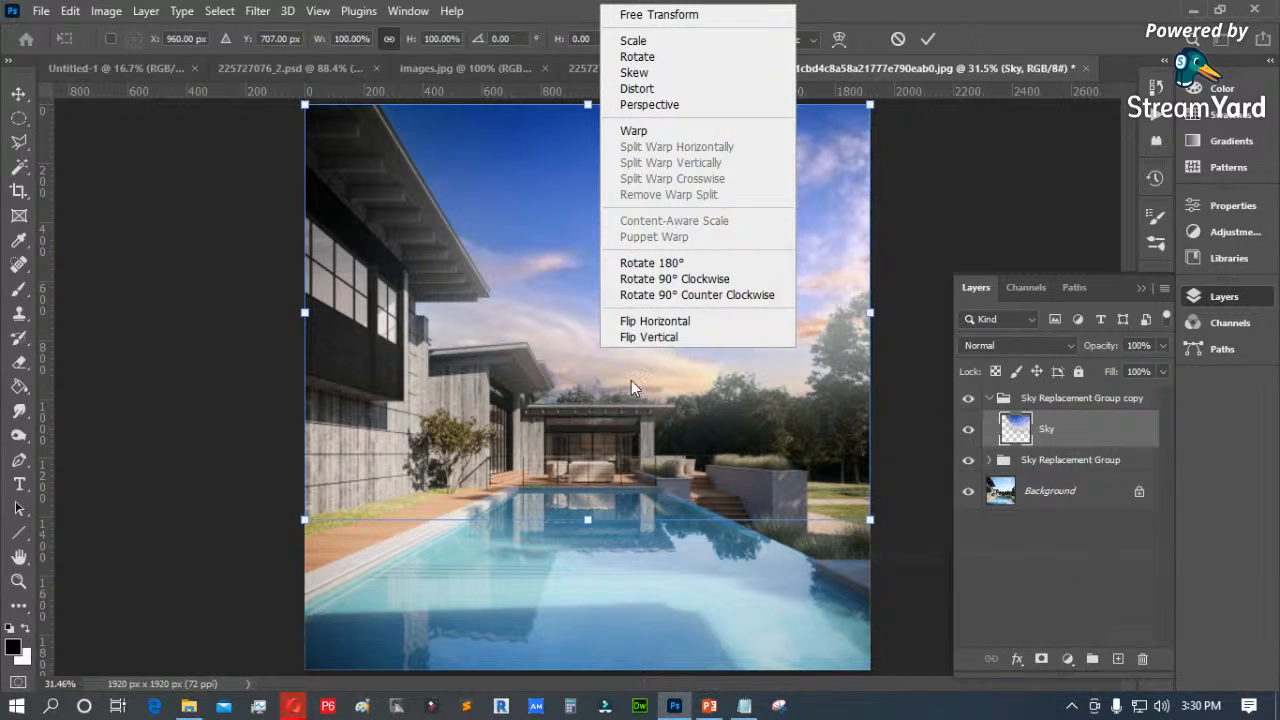
left_click(617, 410)
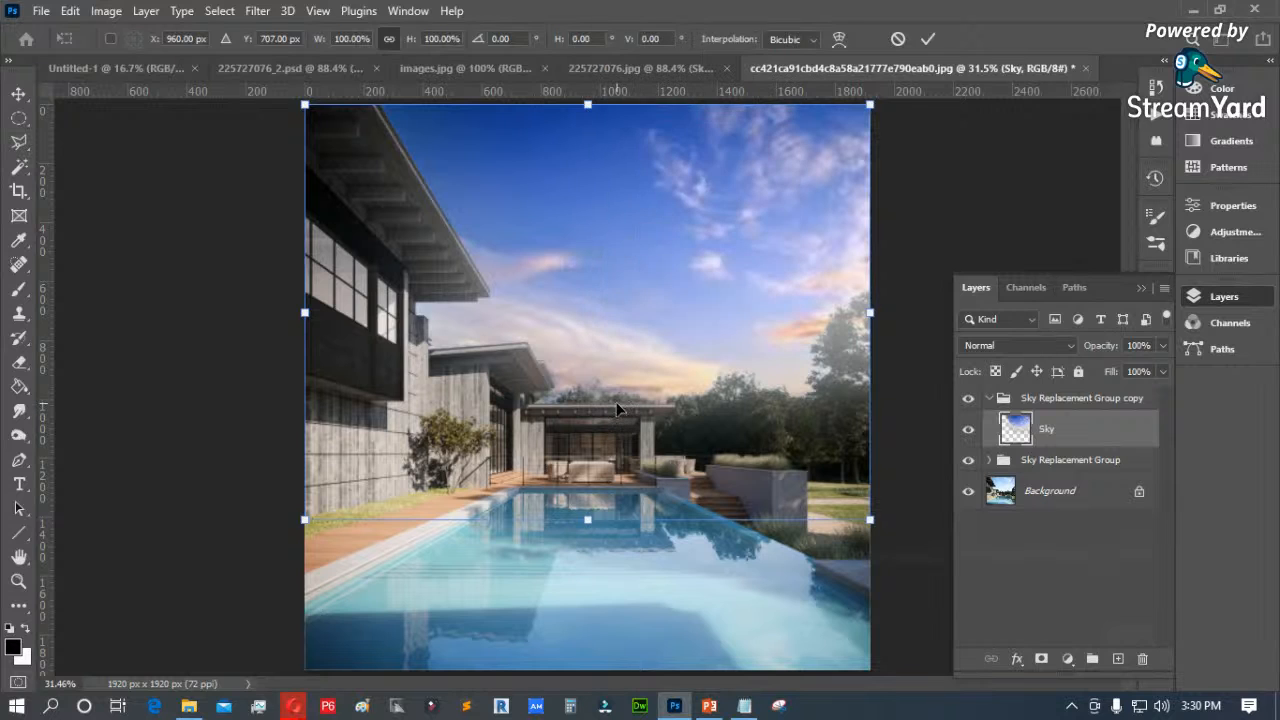
key("Escape")
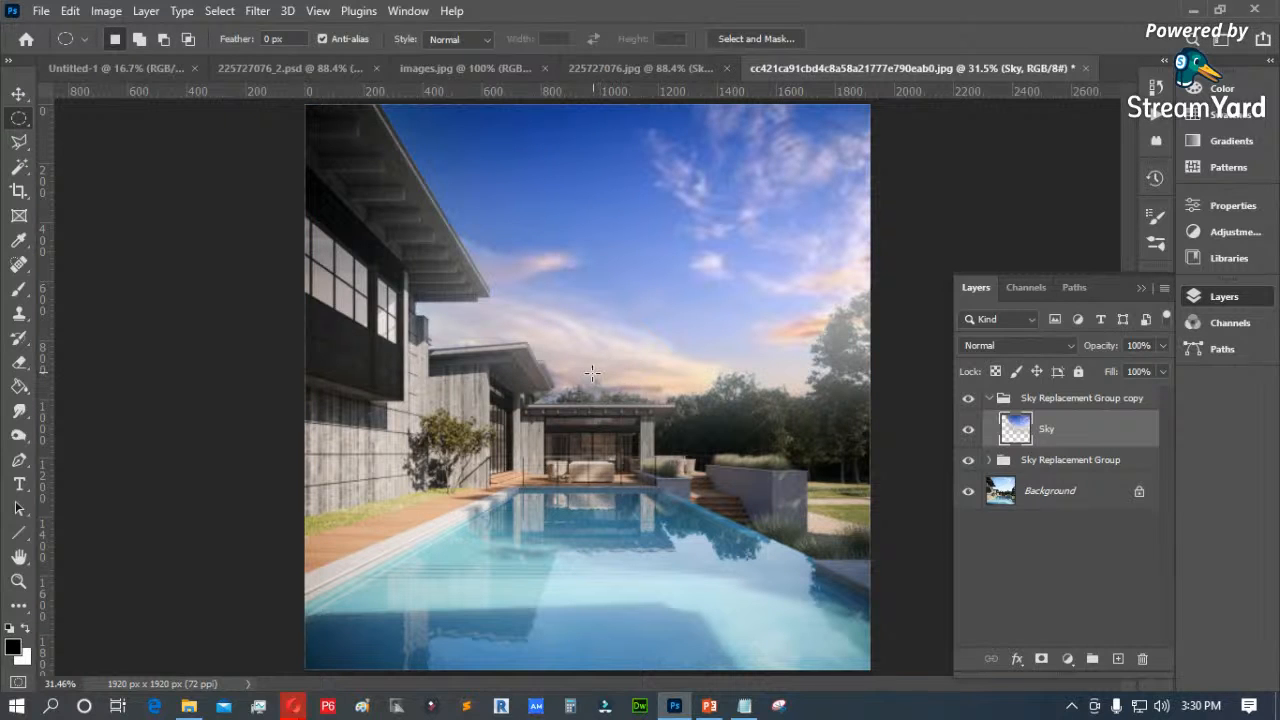
key("ctrl+t")
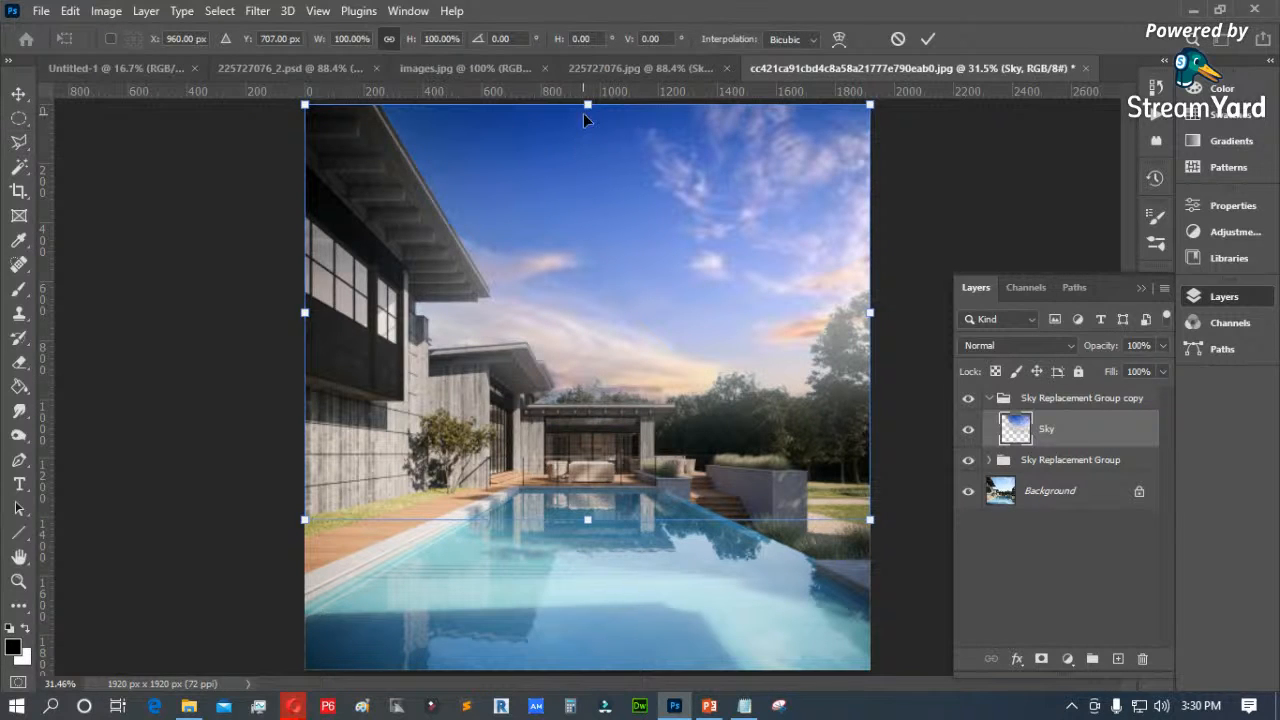
left_click_drag(587, 104, 622, 675)
left_click_drag(590, 519, 590, 429)
left_click_drag(656, 587, 587, 586)
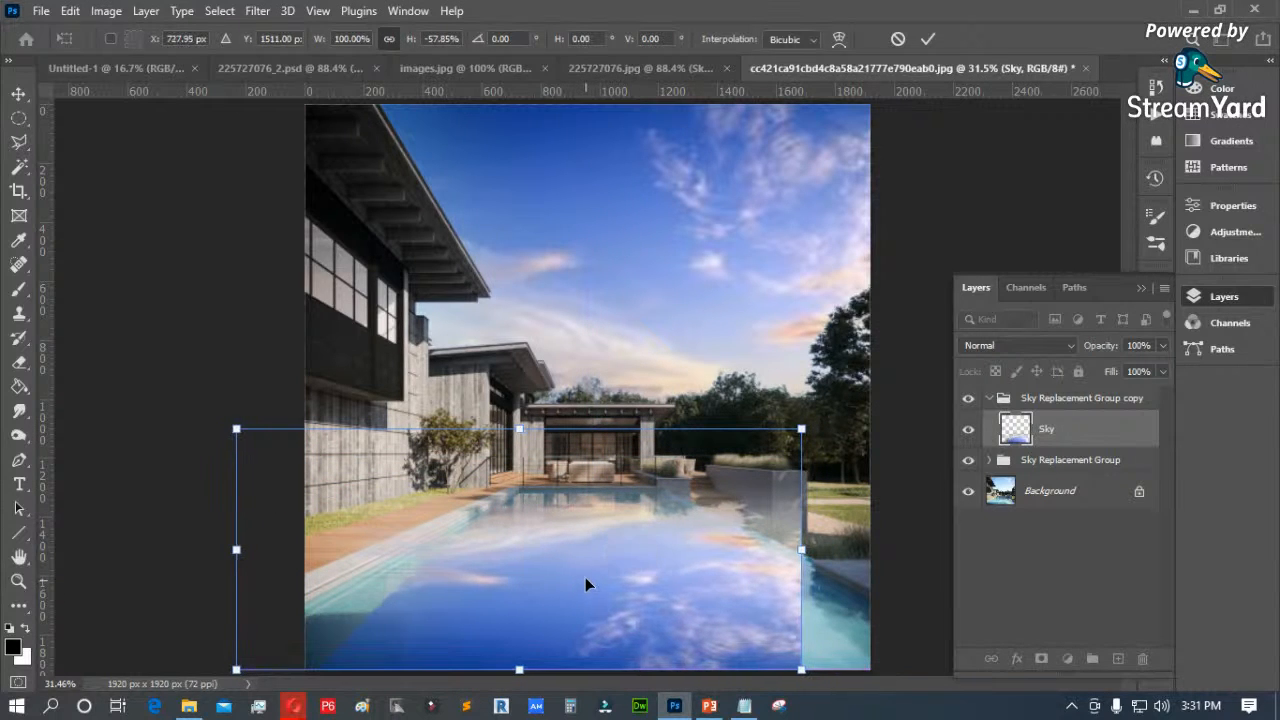
key("Escape")
Step: Flip the merged Sky layer vertically, move it down over the pool and stretch it wider than the canvas on both sides
key("ctrl+t")
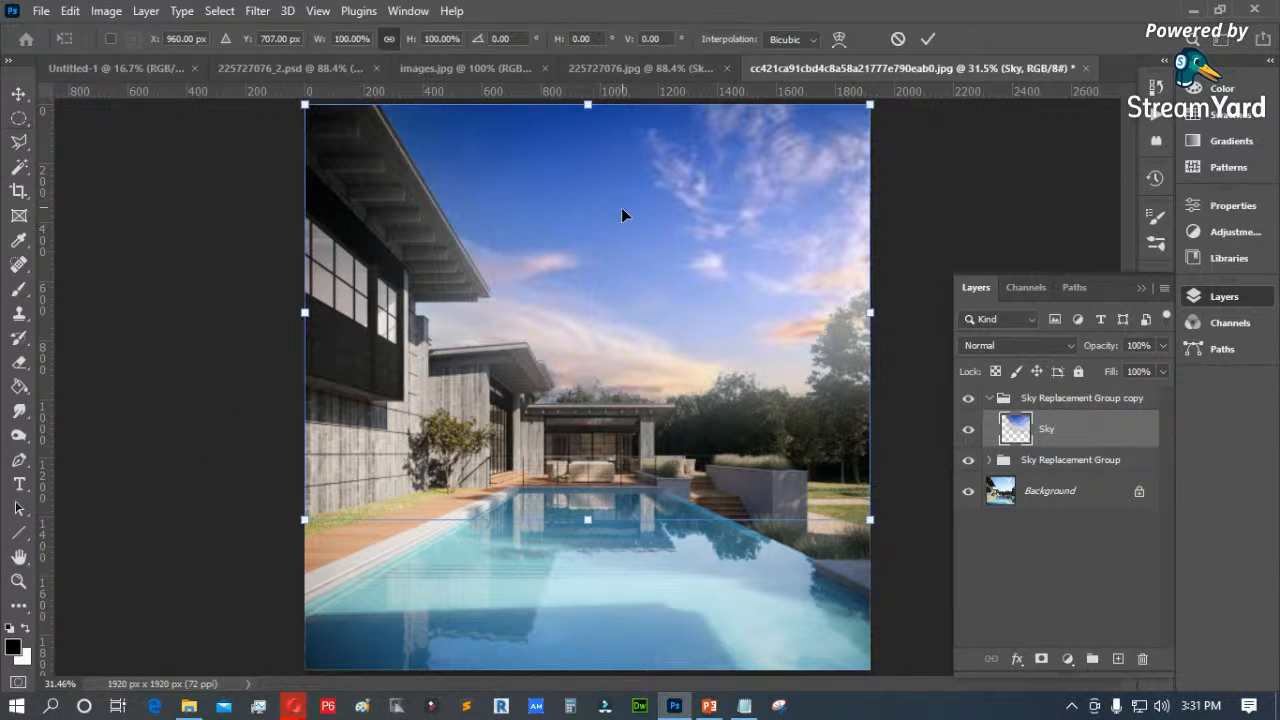
right_click(633, 260)
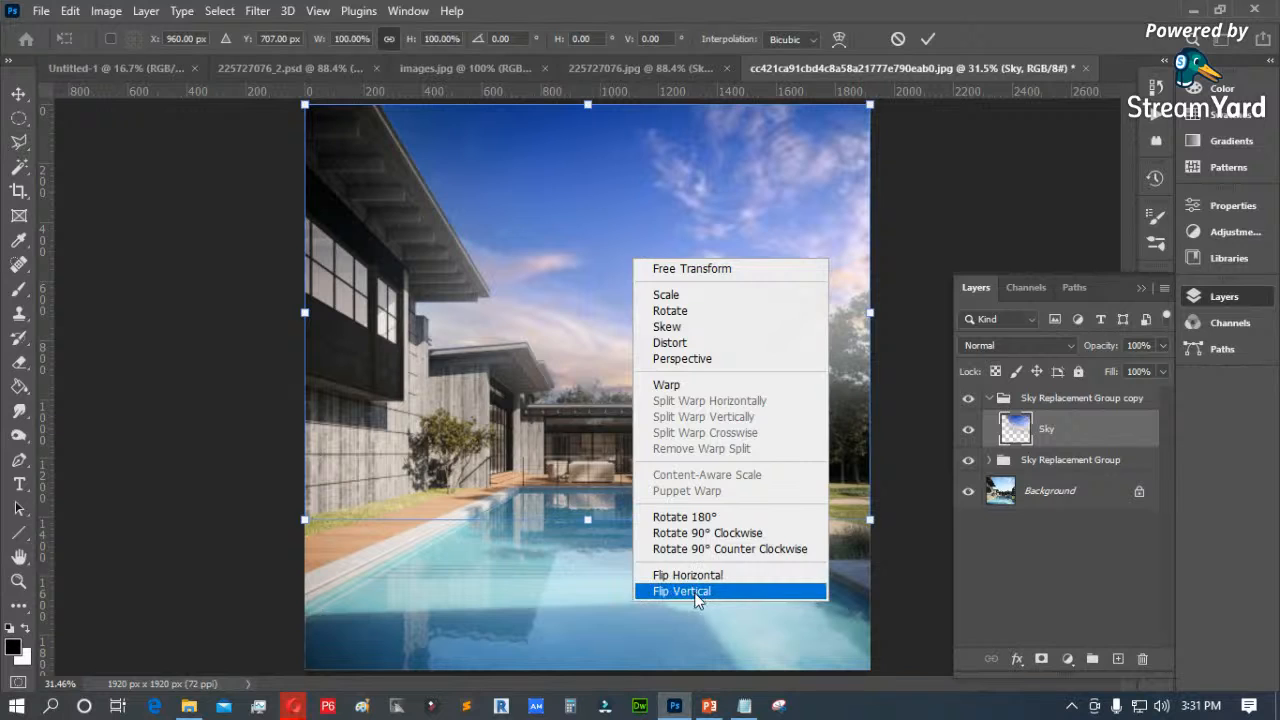
left_click(690, 591)
left_click_drag(611, 330, 614, 560)
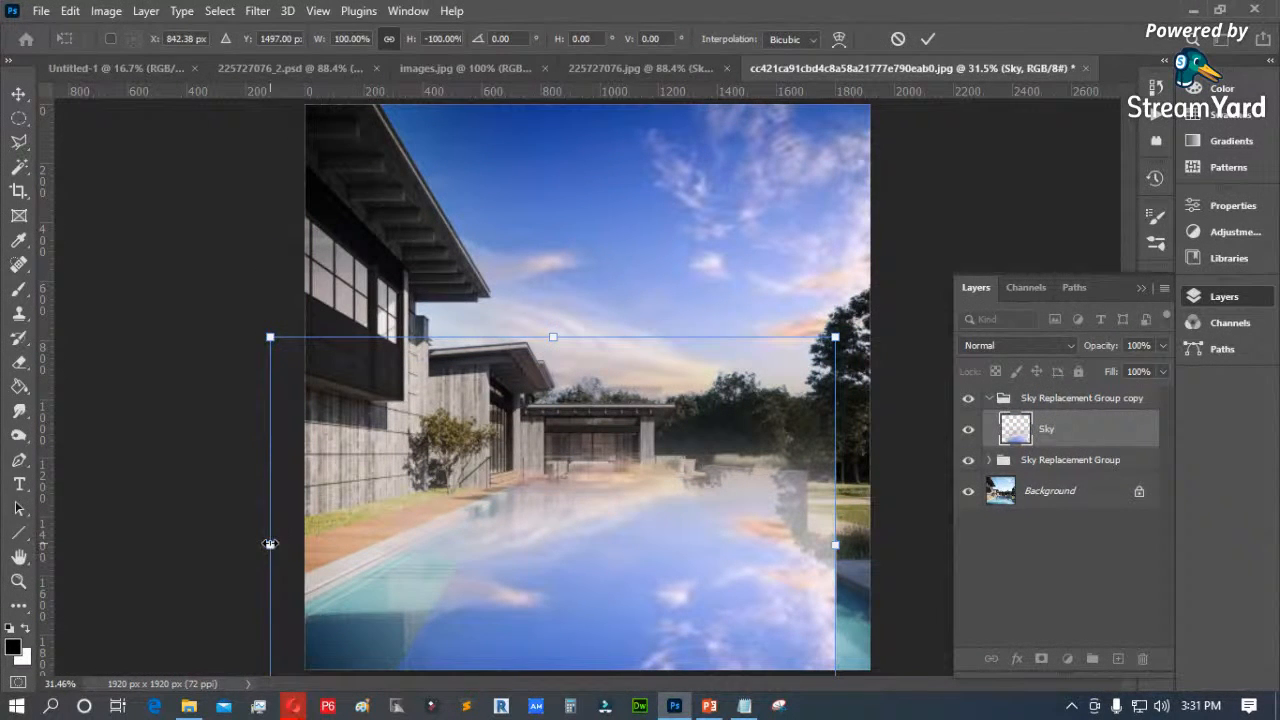
left_click_drag(270, 548, 135, 545)
left_click_drag(833, 545, 918, 545)
left_click_drag(136, 546, 19, 546)
key("Return")
Step: Lower the flipped Sky layer's Fill to 29%
left_click(1162, 371)
left_click_drag(1125, 398, 1115, 395)
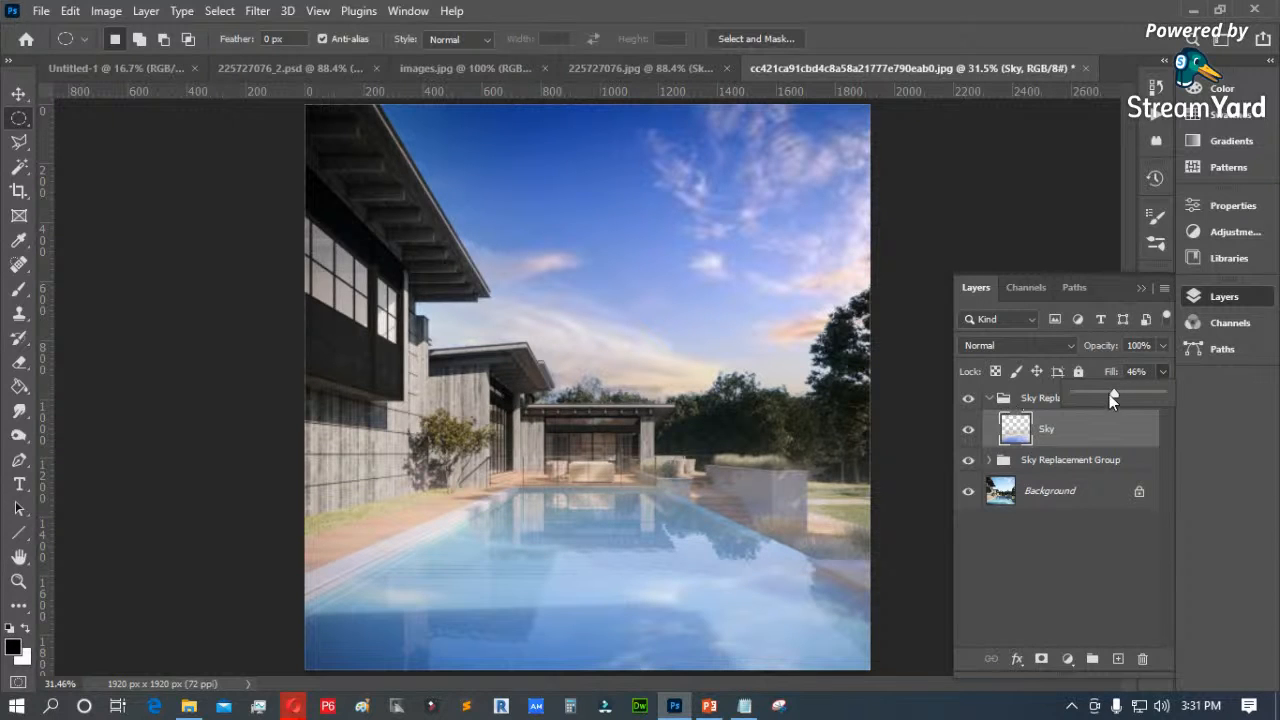
left_click_drag(1101, 394, 1099, 394)
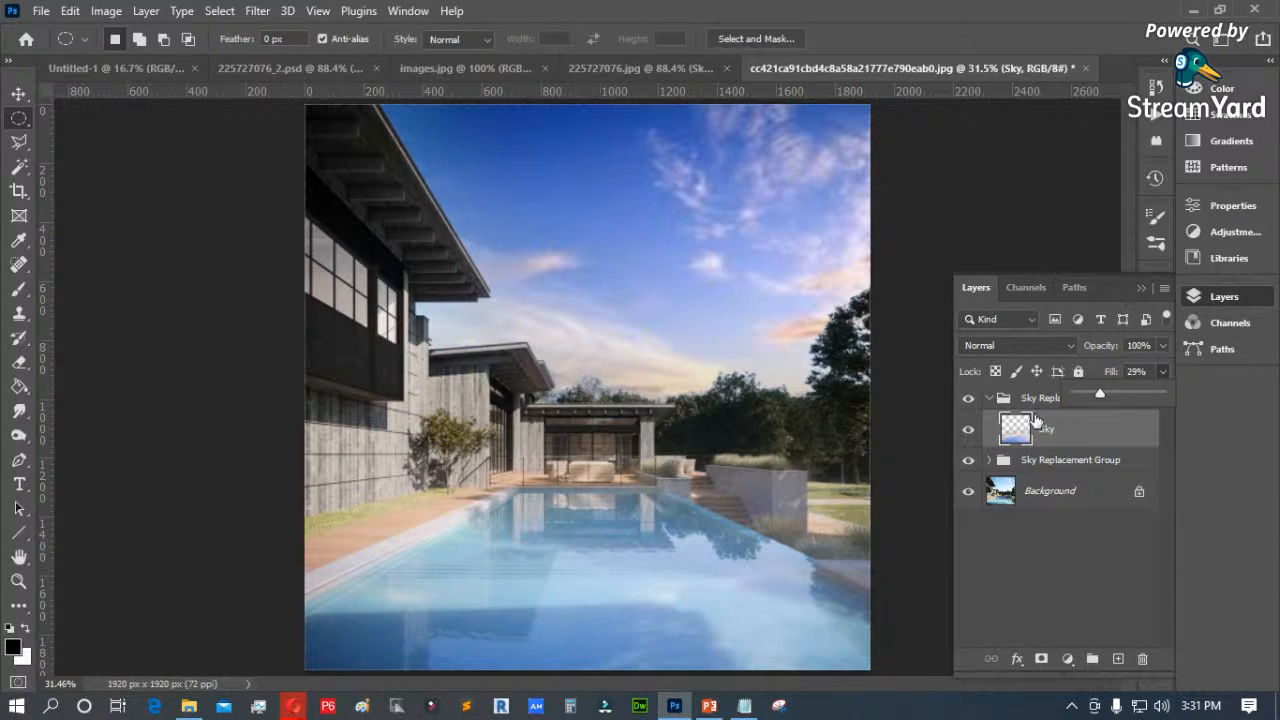
Step: Hide Sky Replacement Group copy, lasso the area above the pool's edges, and add the selection as the Sky layer's mask
left_click(968, 398)
key("l")
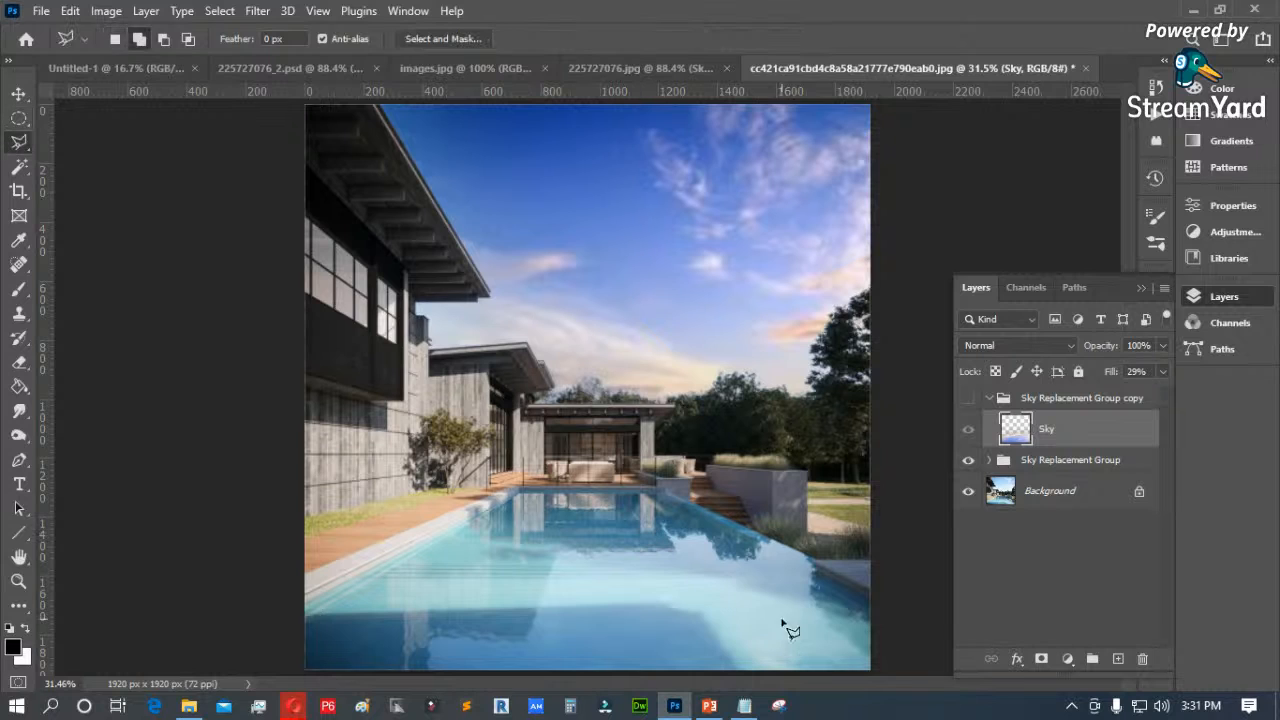
left_click(874, 590)
left_click(660, 490)
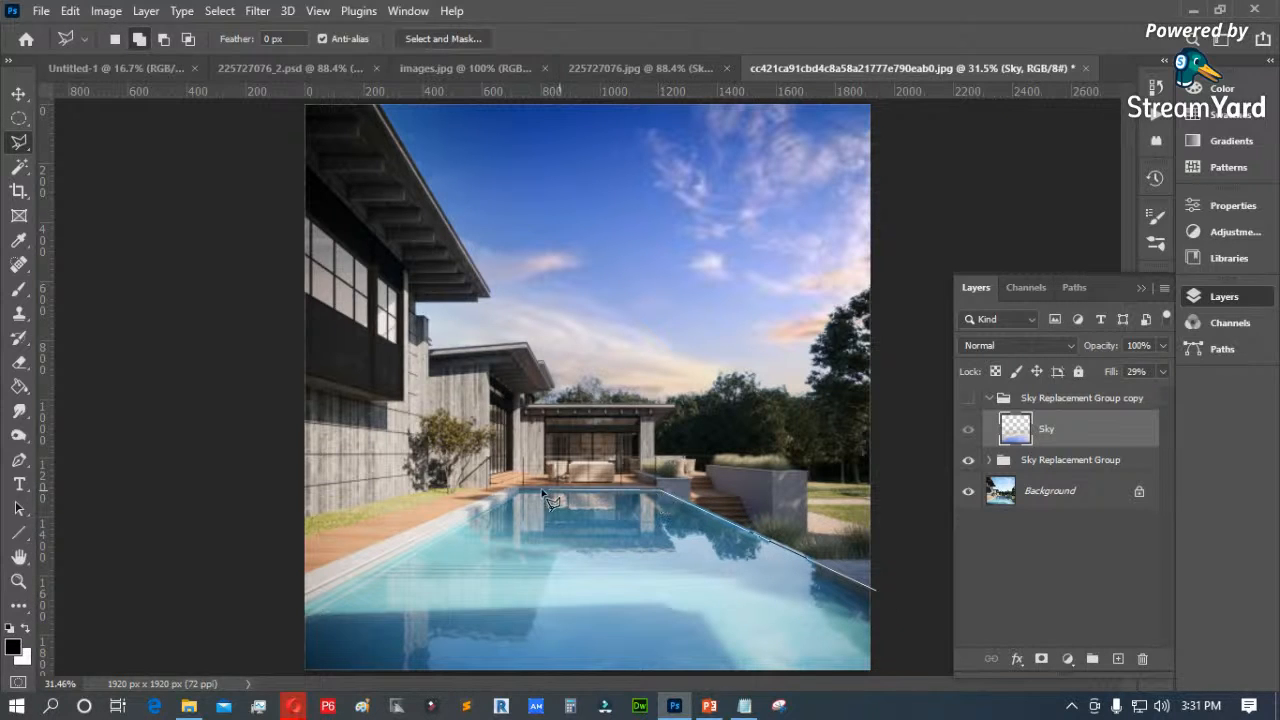
left_click(518, 493)
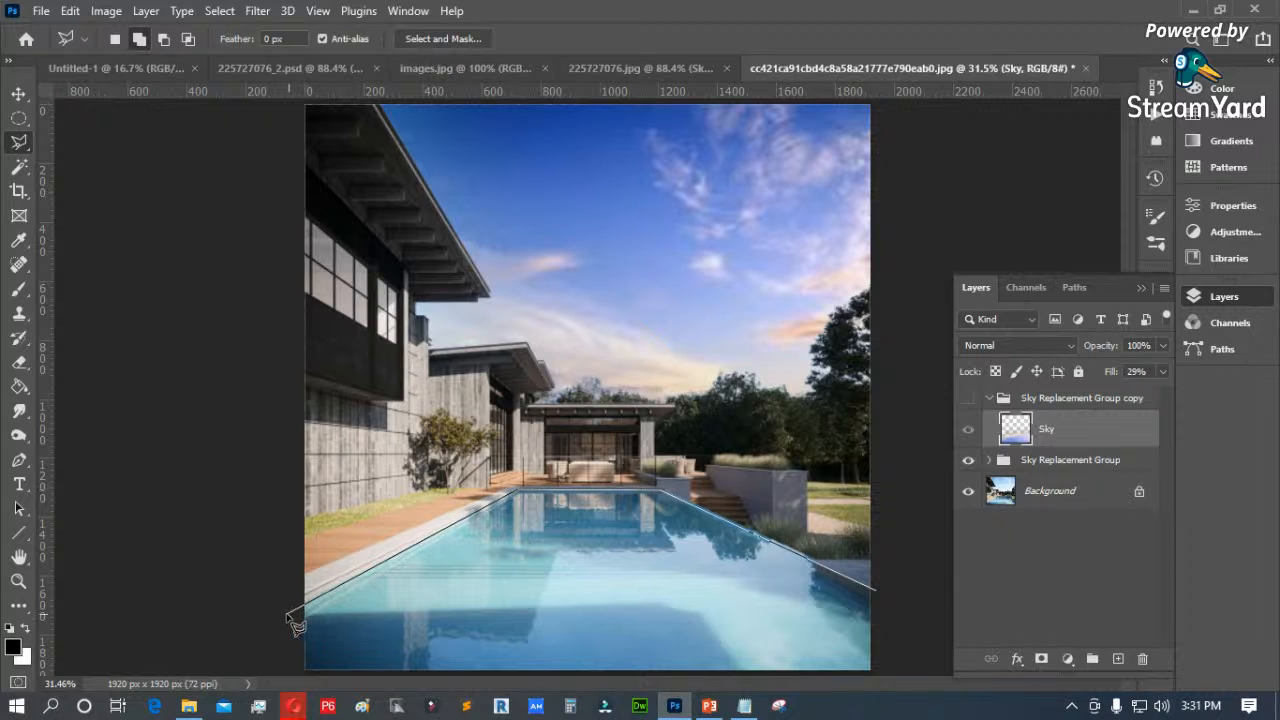
left_click(286, 612)
left_click(226, 199)
left_click(940, 140)
double_click(918, 462)
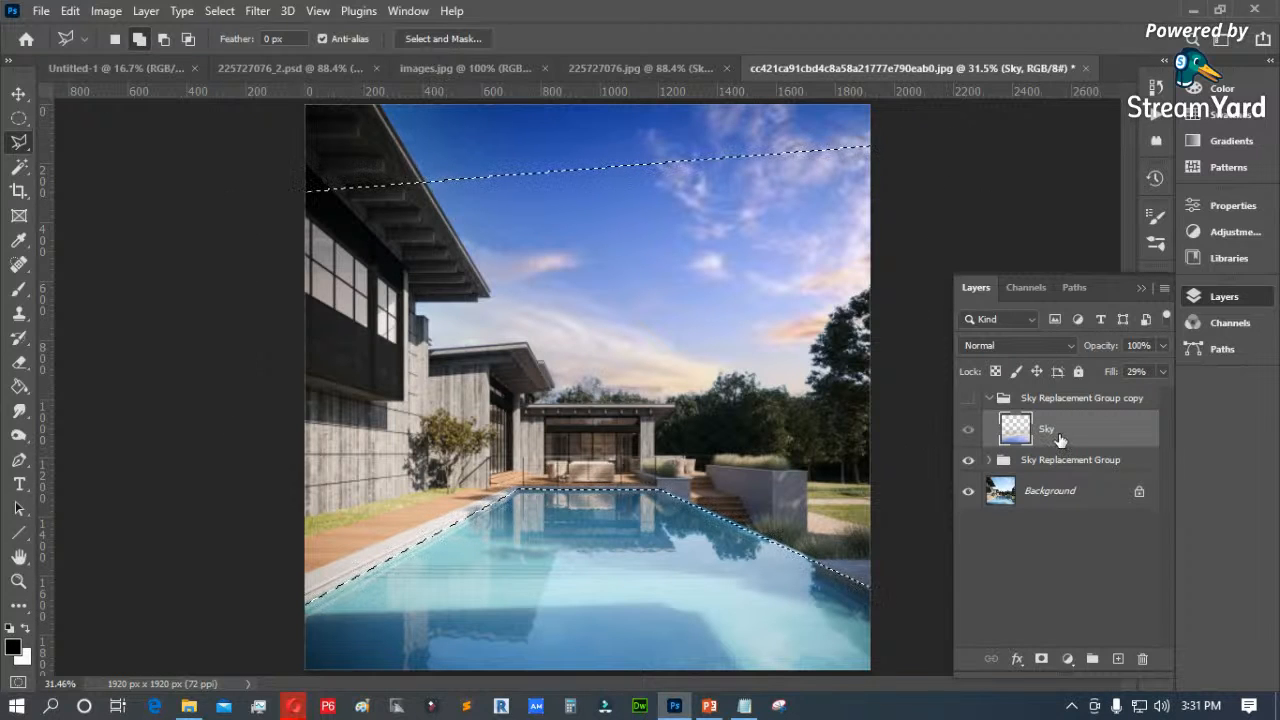
left_click(1041, 658)
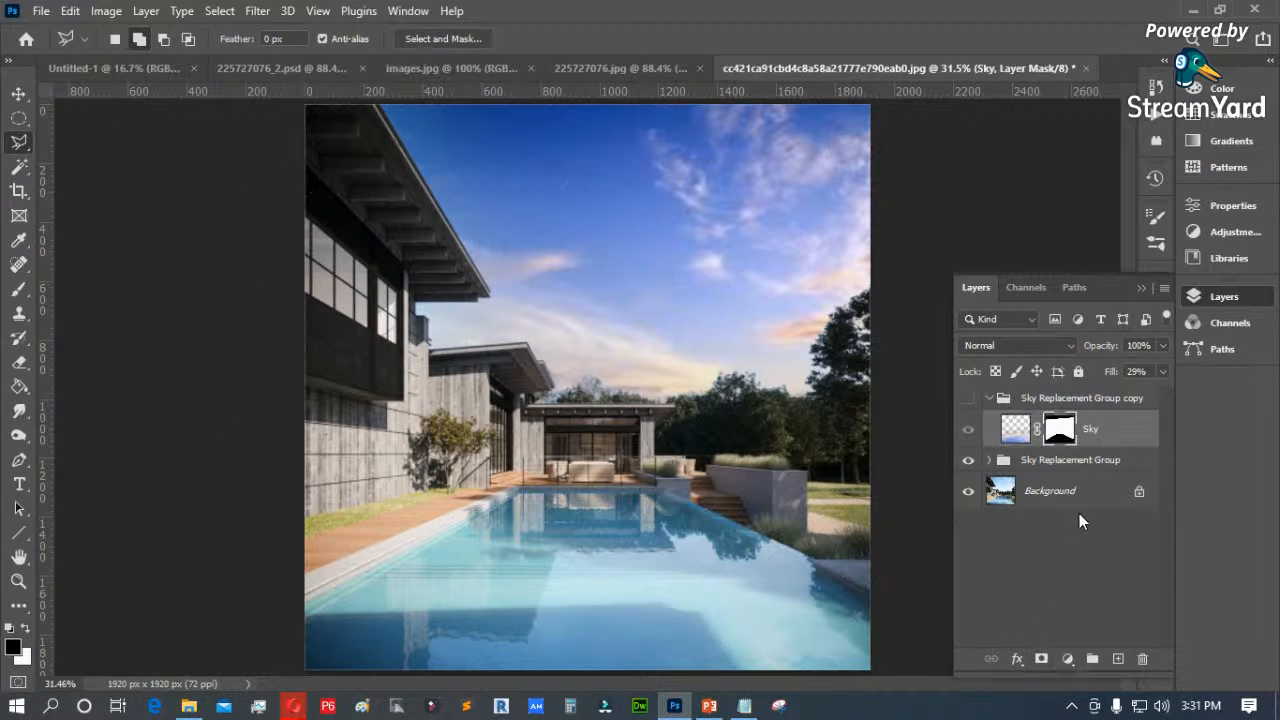
Step: Compare the image with and without the masked Sky layer and the original Sky Replacement Group by toggling their visibility
left_click(968, 430)
left_click(968, 430)
left_click(968, 430)
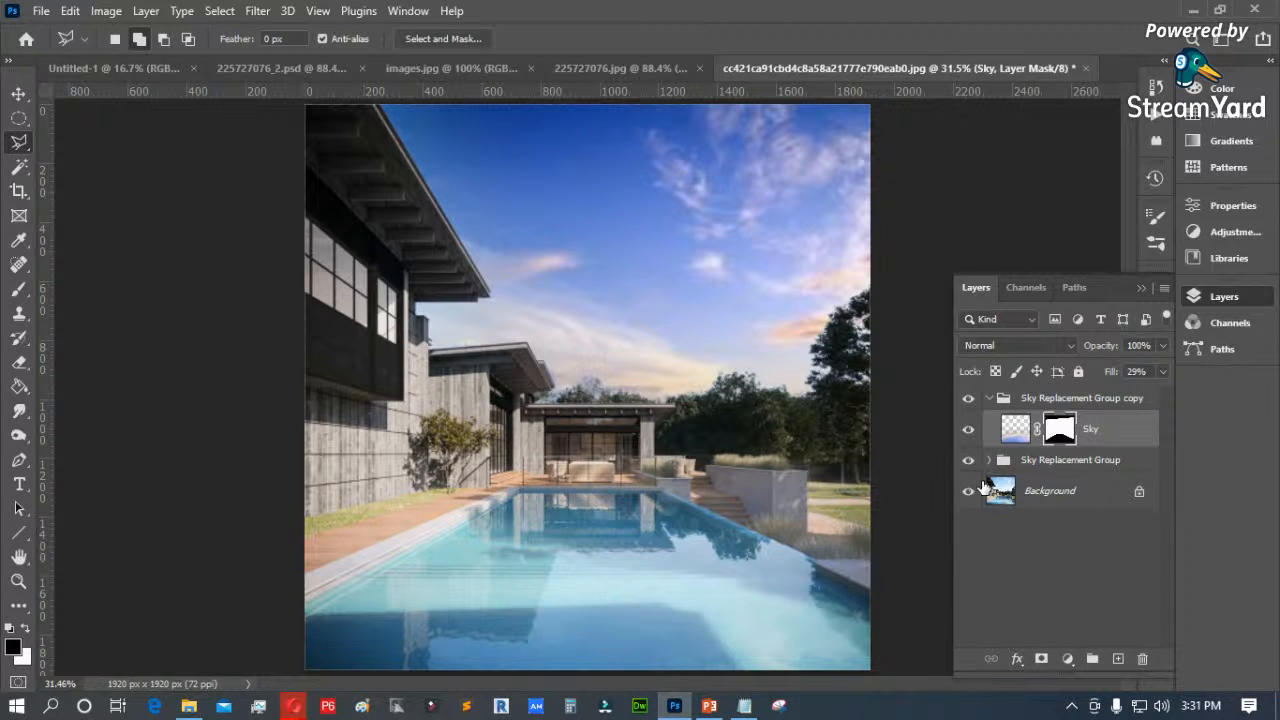
left_click(968, 460)
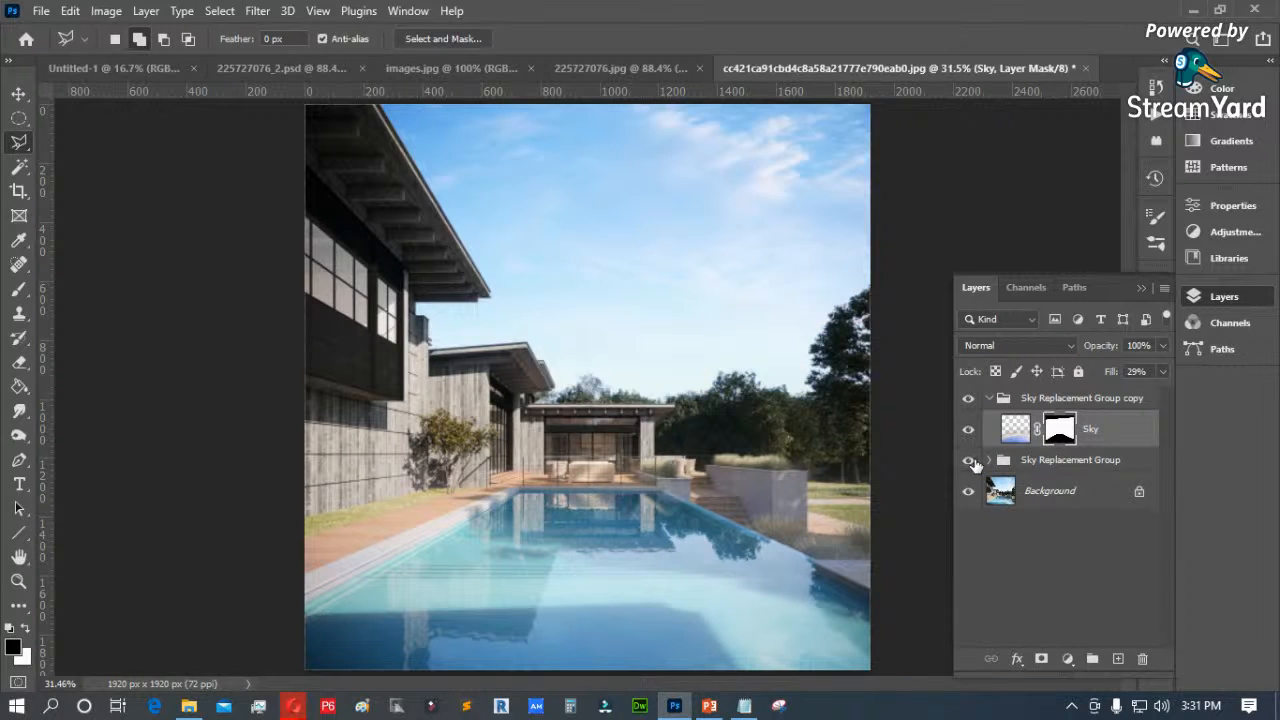
left_click(968, 460)
left_click(968, 430)
left_click(968, 430)
left_click(969, 431)
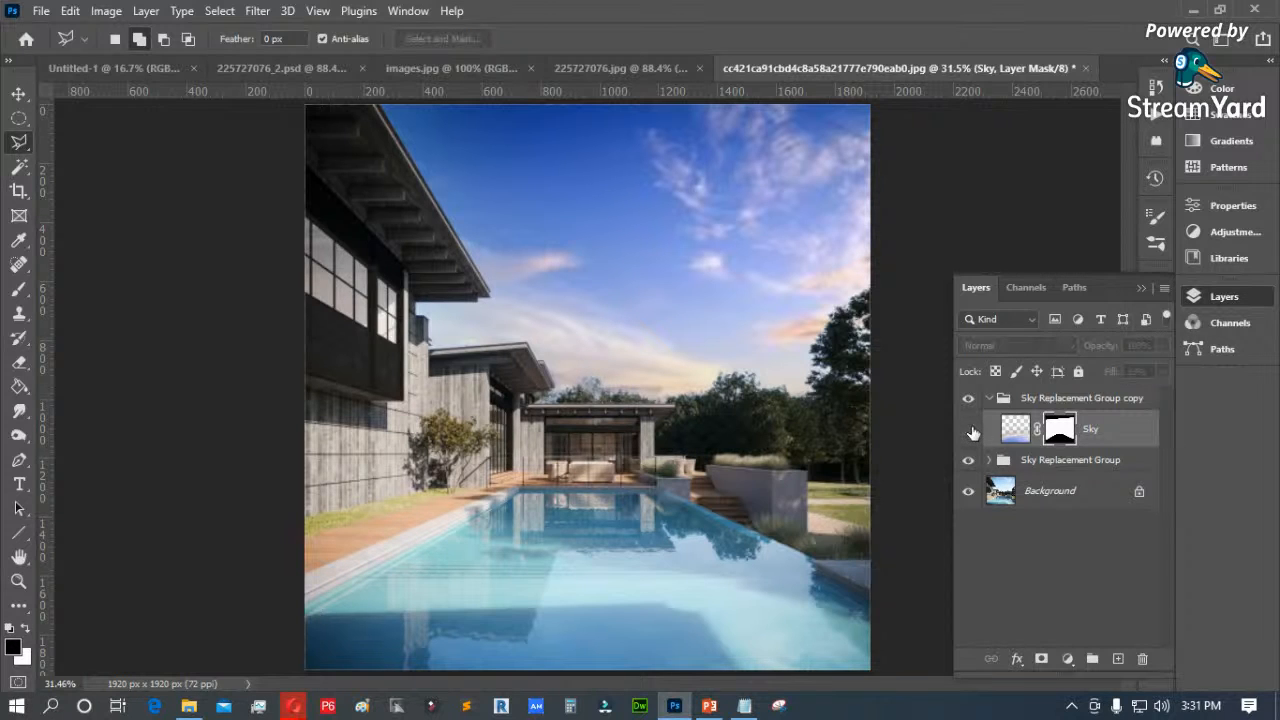
Step: Show the merged Sky layer and invert its mask so the reflected sky covers only the pool water
left_click(968, 430)
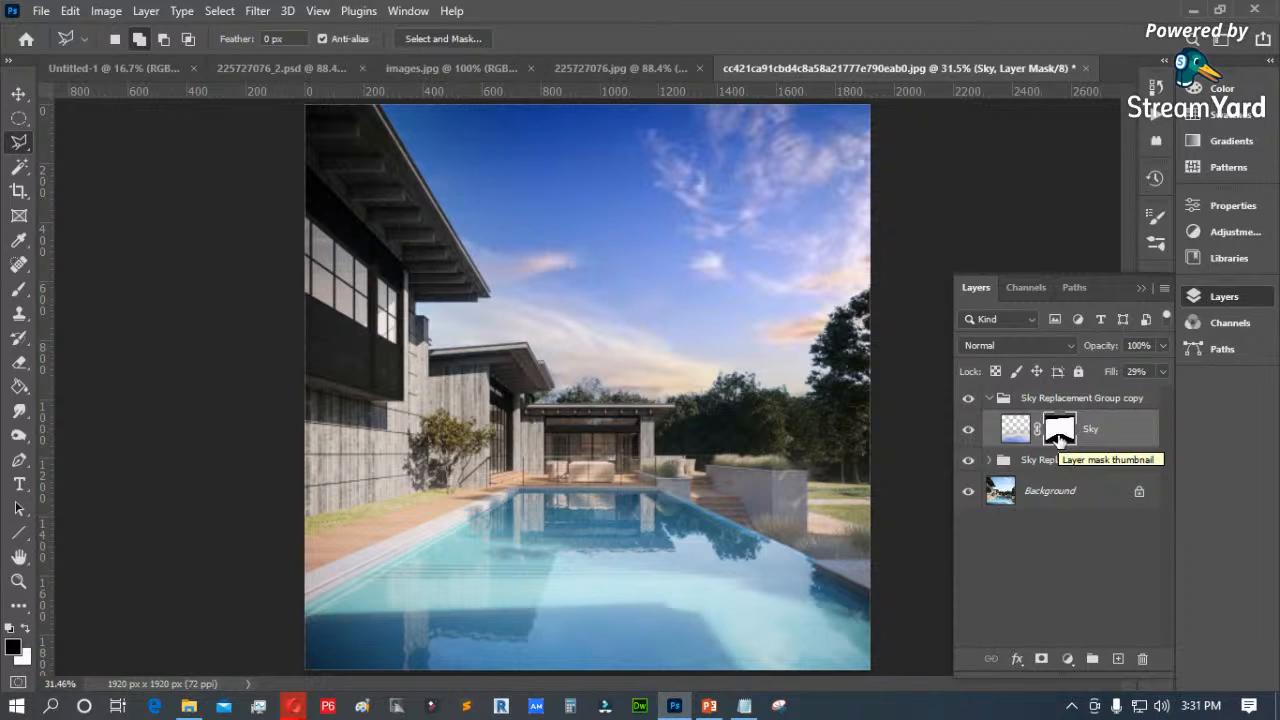
left_click_drag(1059, 441, 1062, 448)
key("ctrl+i")
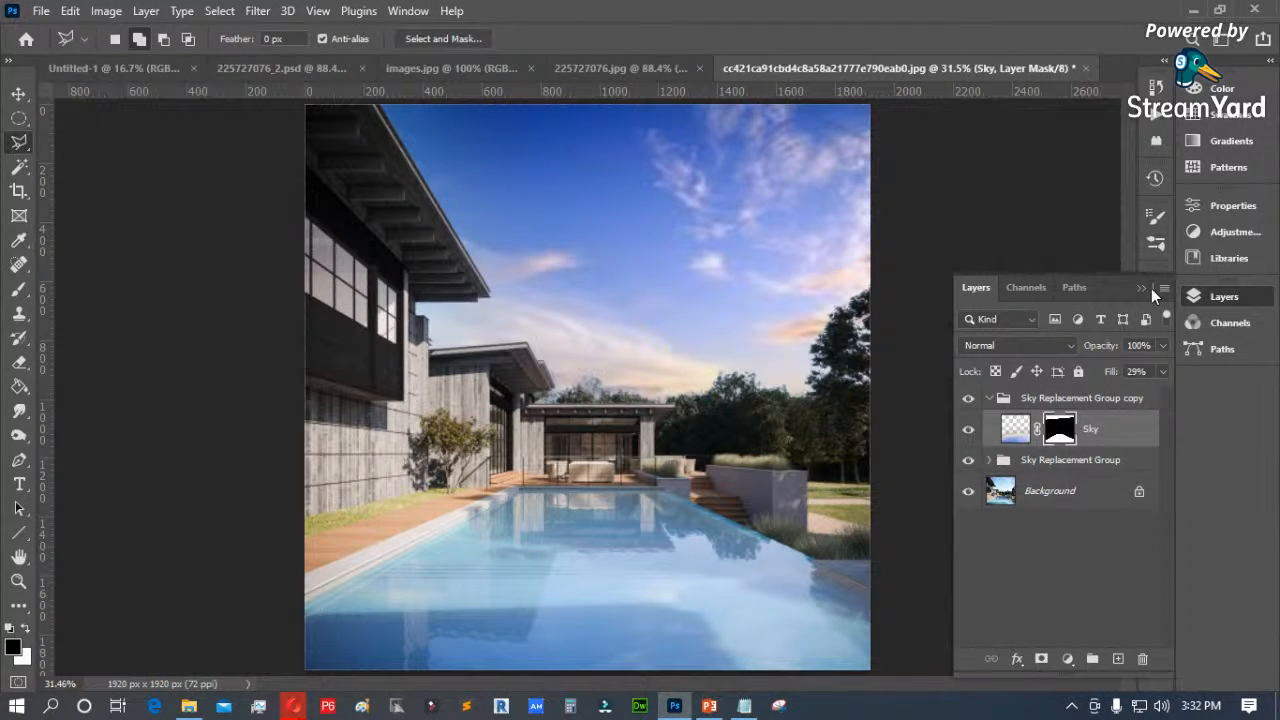
Step: Switch to the Notepad feature list and highlight the Skin Smoothing entry as the next topic
left_click(744, 705)
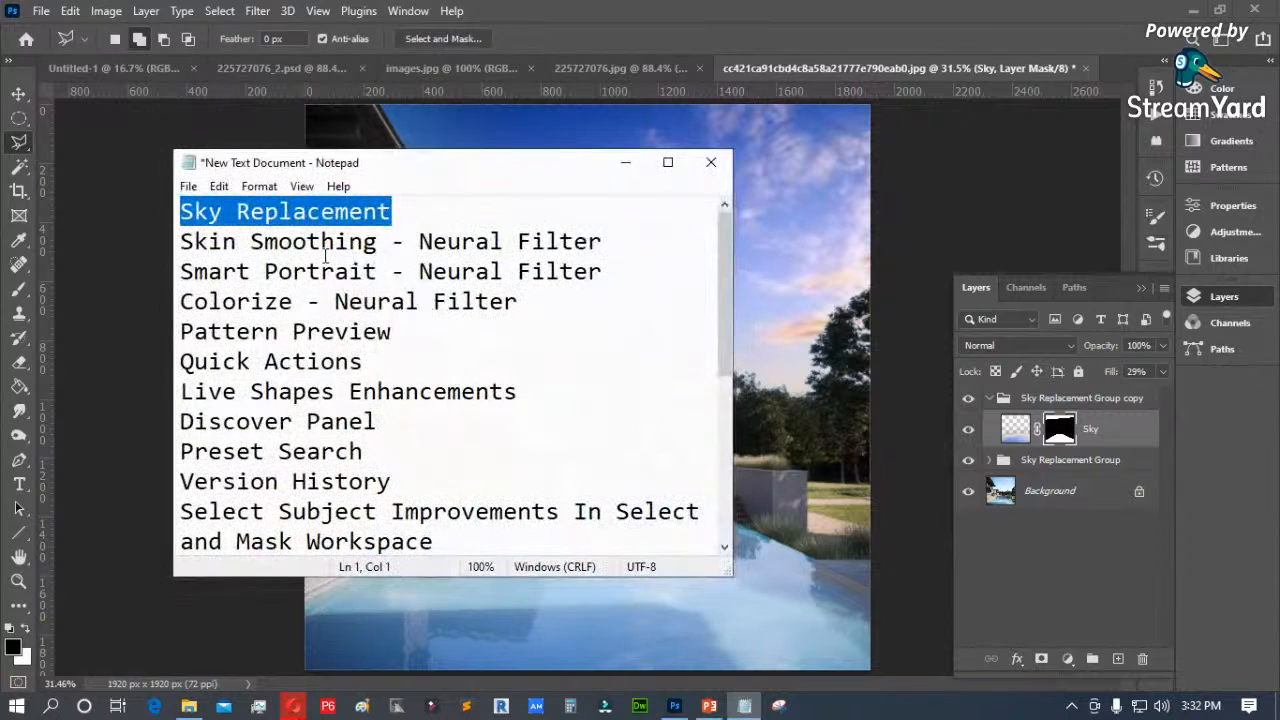
left_click_drag(372, 243, 167, 250)
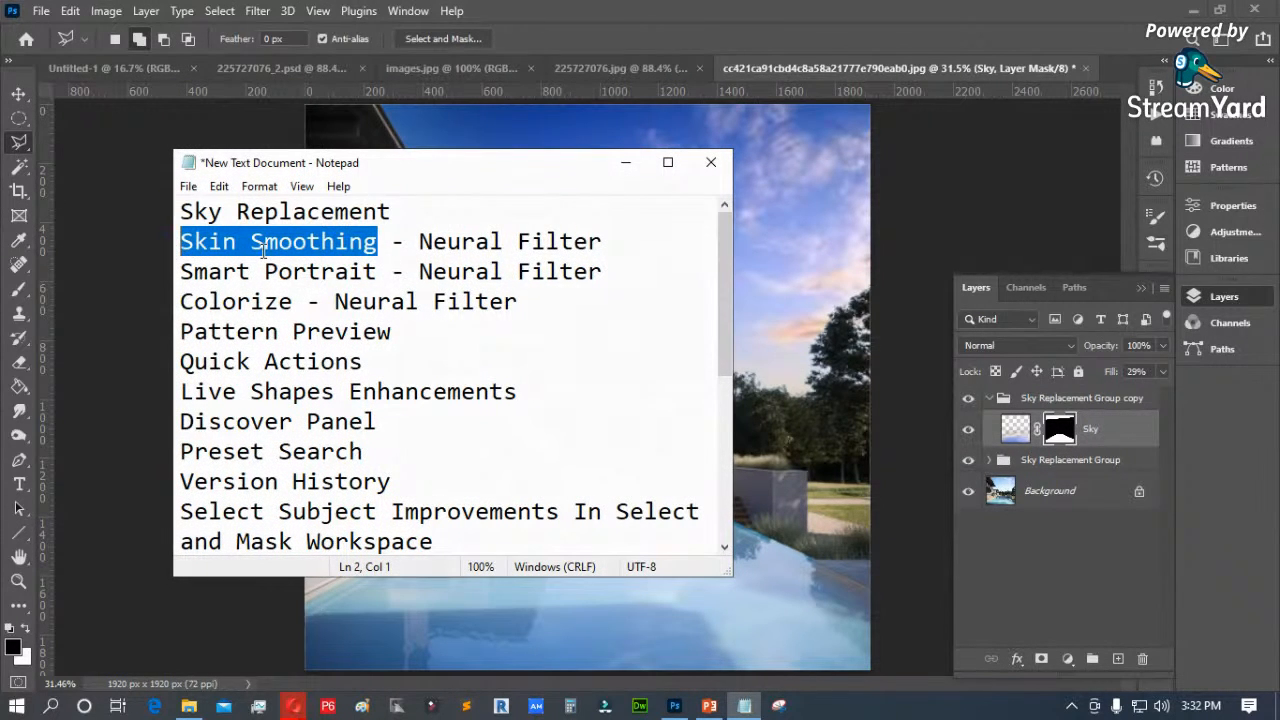
left_click(461, 243)
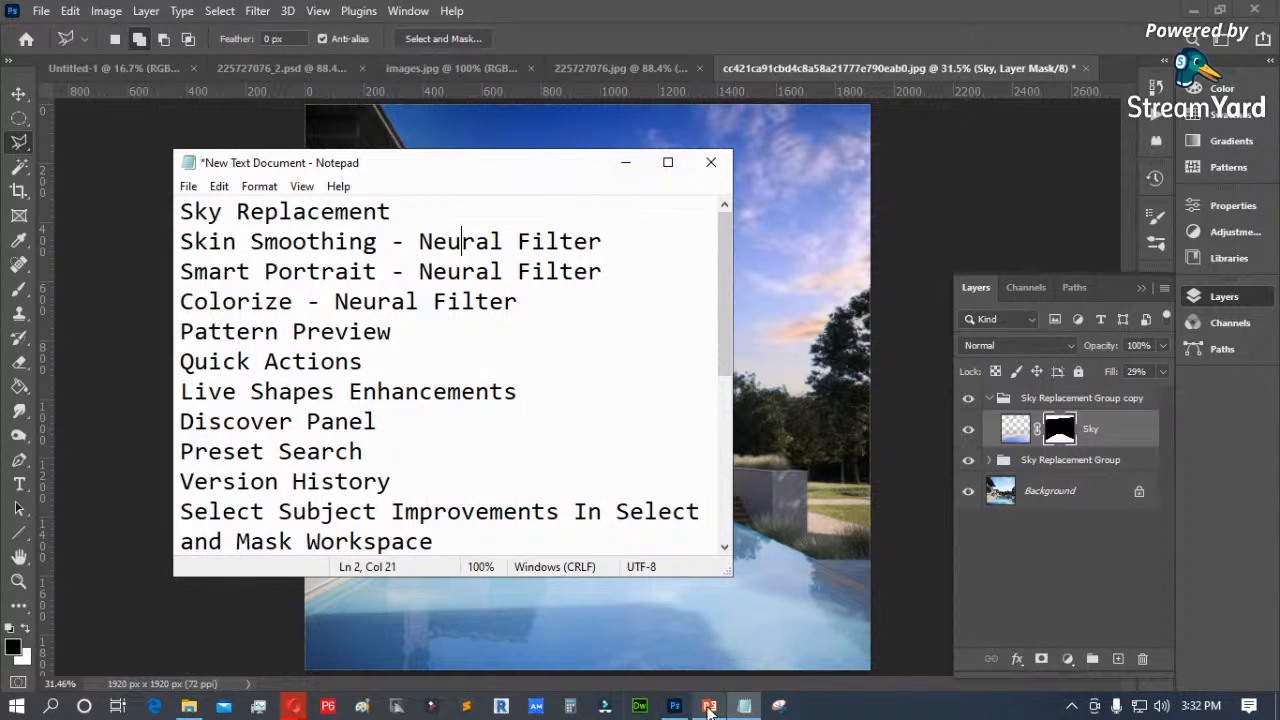
mouse_move(709, 708)
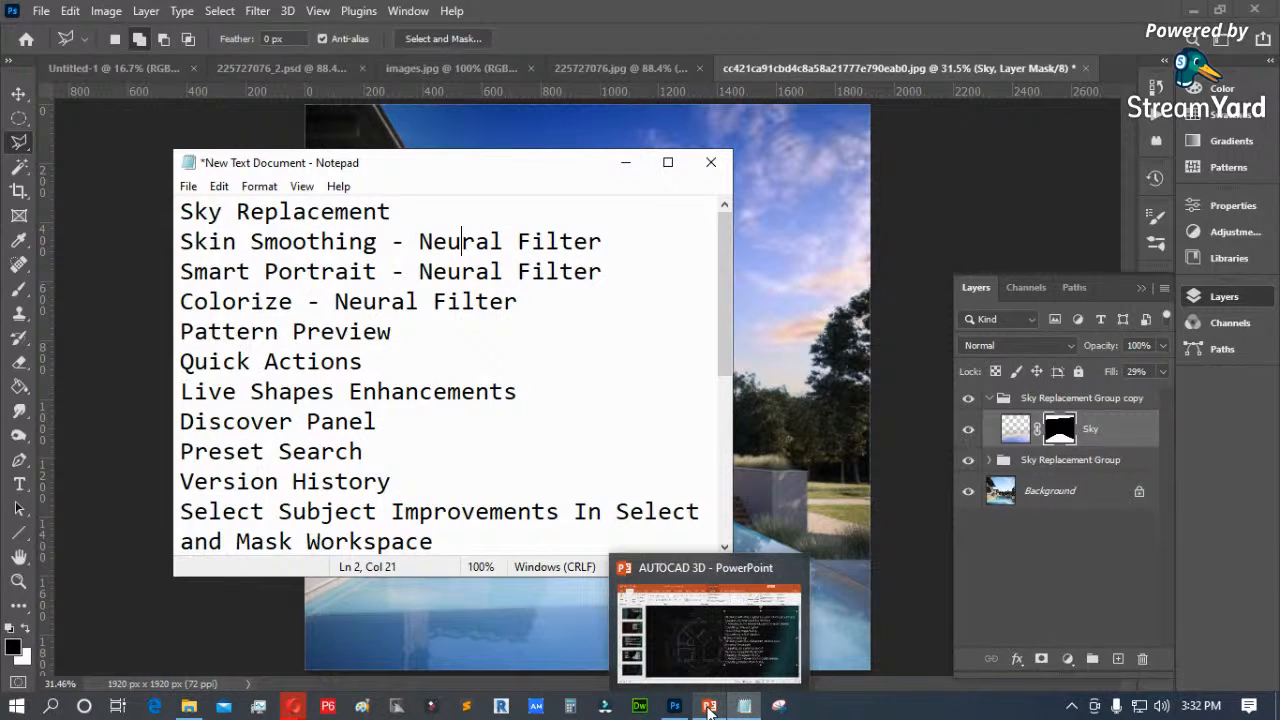
mouse_move(296, 708)
mouse_move(270, 650)
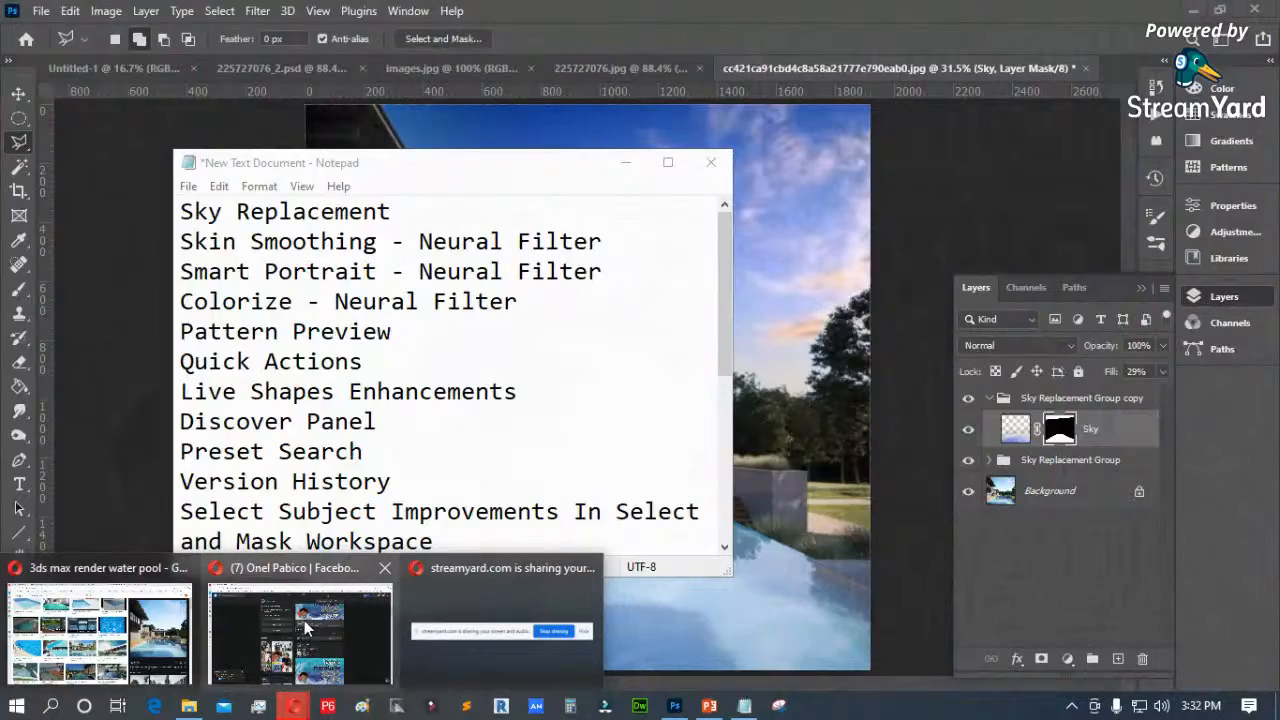
mouse_move(304, 620)
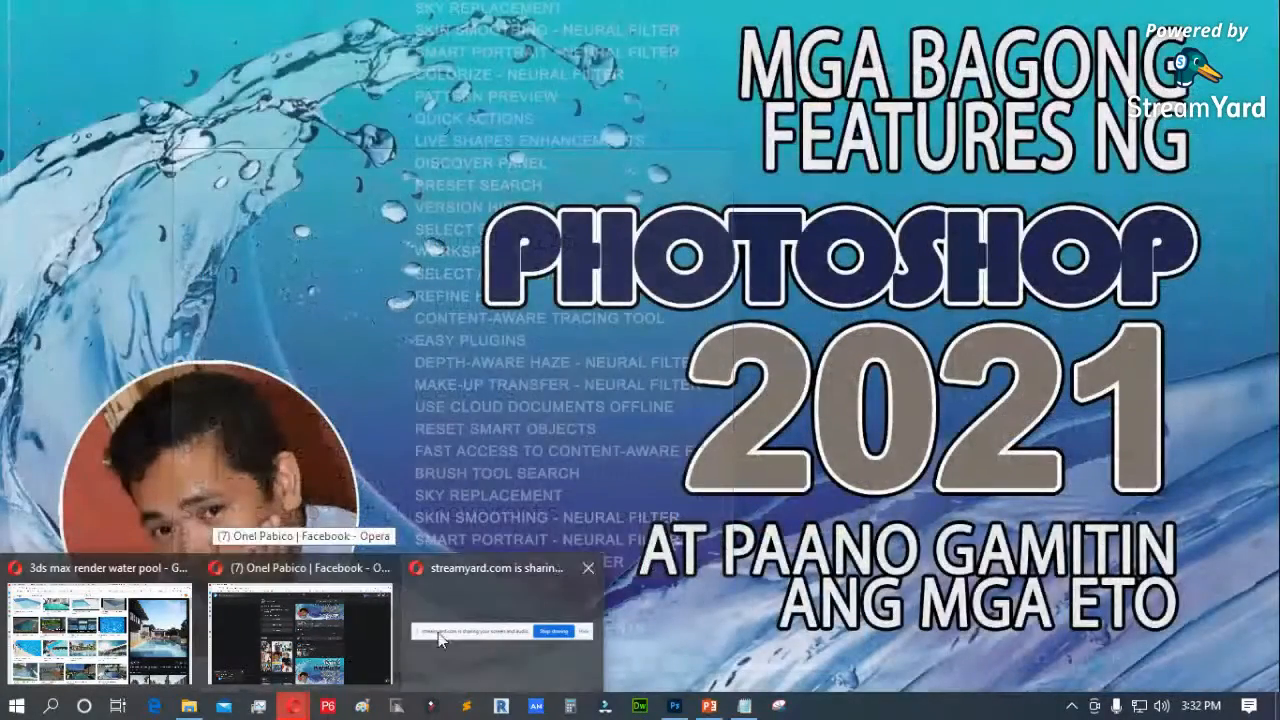
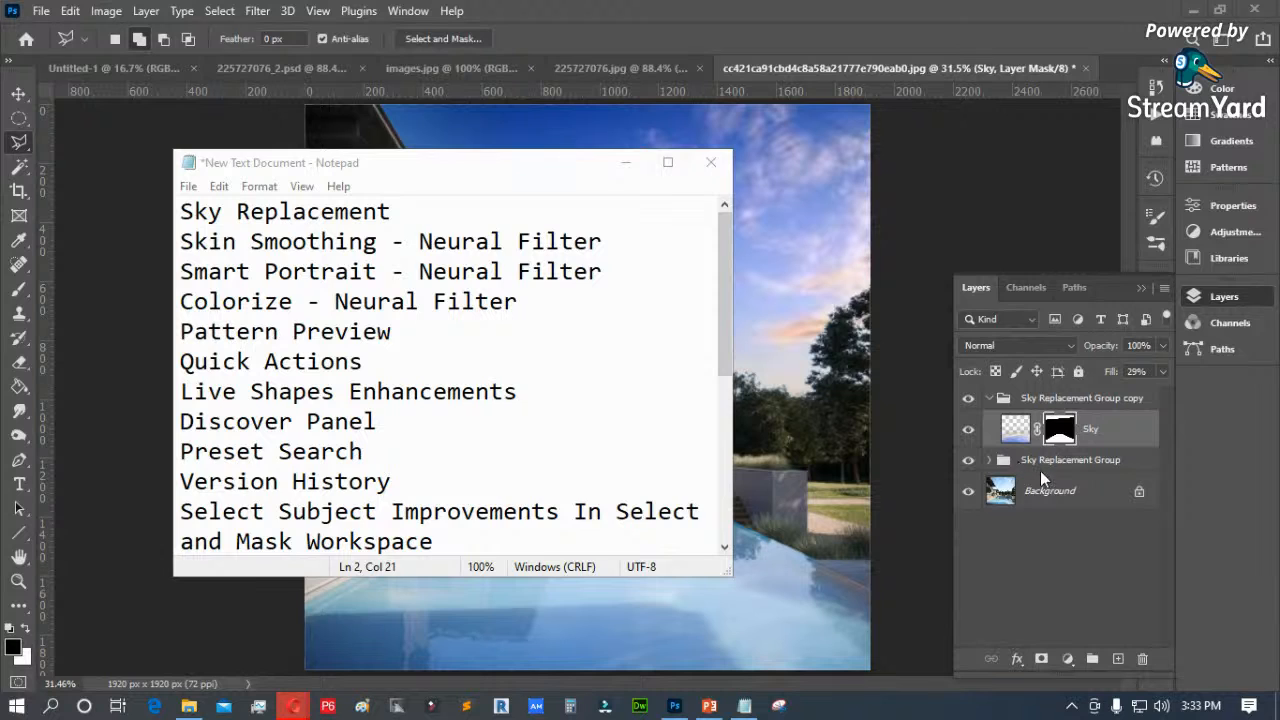
Step: Return to Photoshop and close the pool render document without saving its changes
left_click(990, 402)
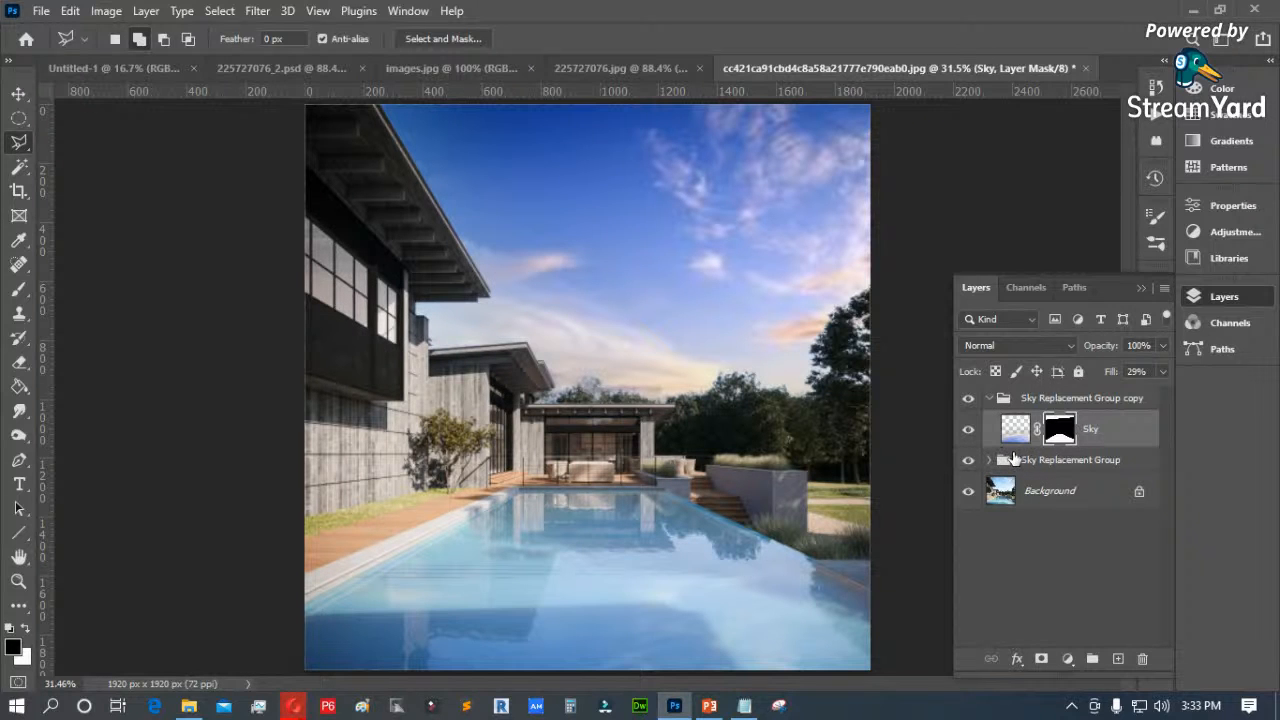
left_click(1083, 69)
left_click(640, 290)
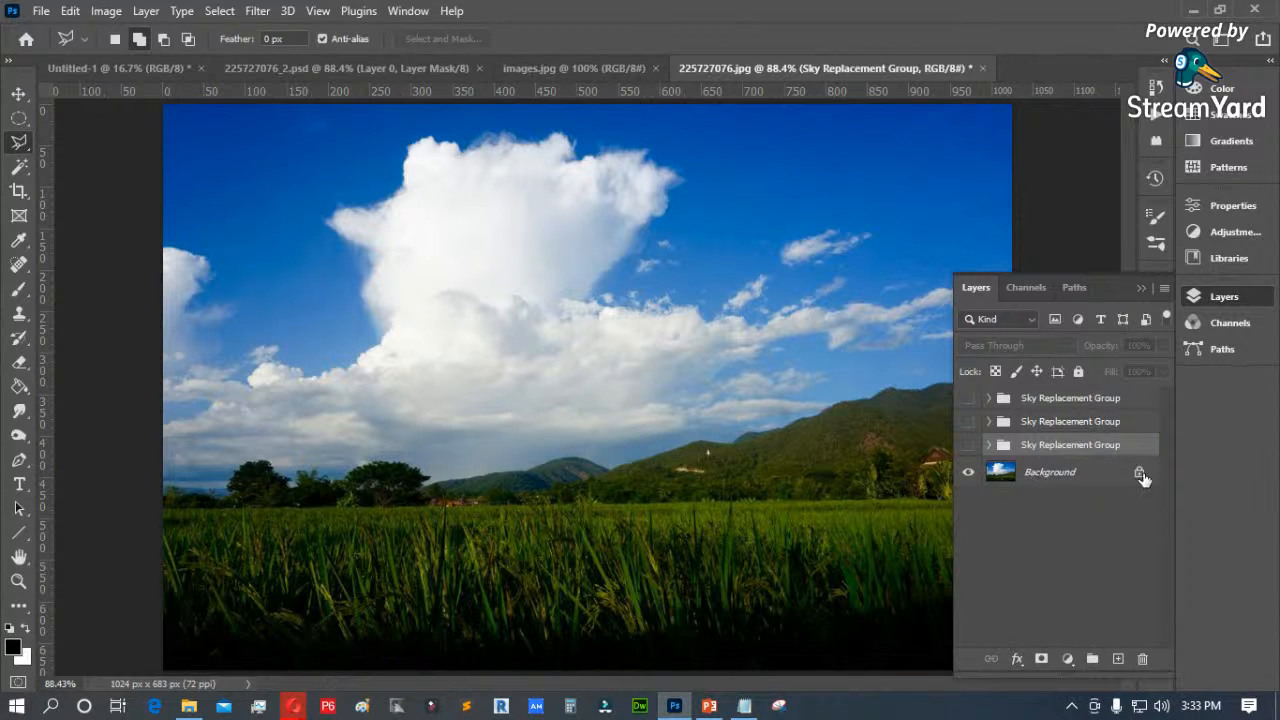
Step: Duplicate the Background layer of 225727076.jpg and scale the copy down to about 36% toward its lower-right corner
left_click_drag(1079, 479, 1117, 658)
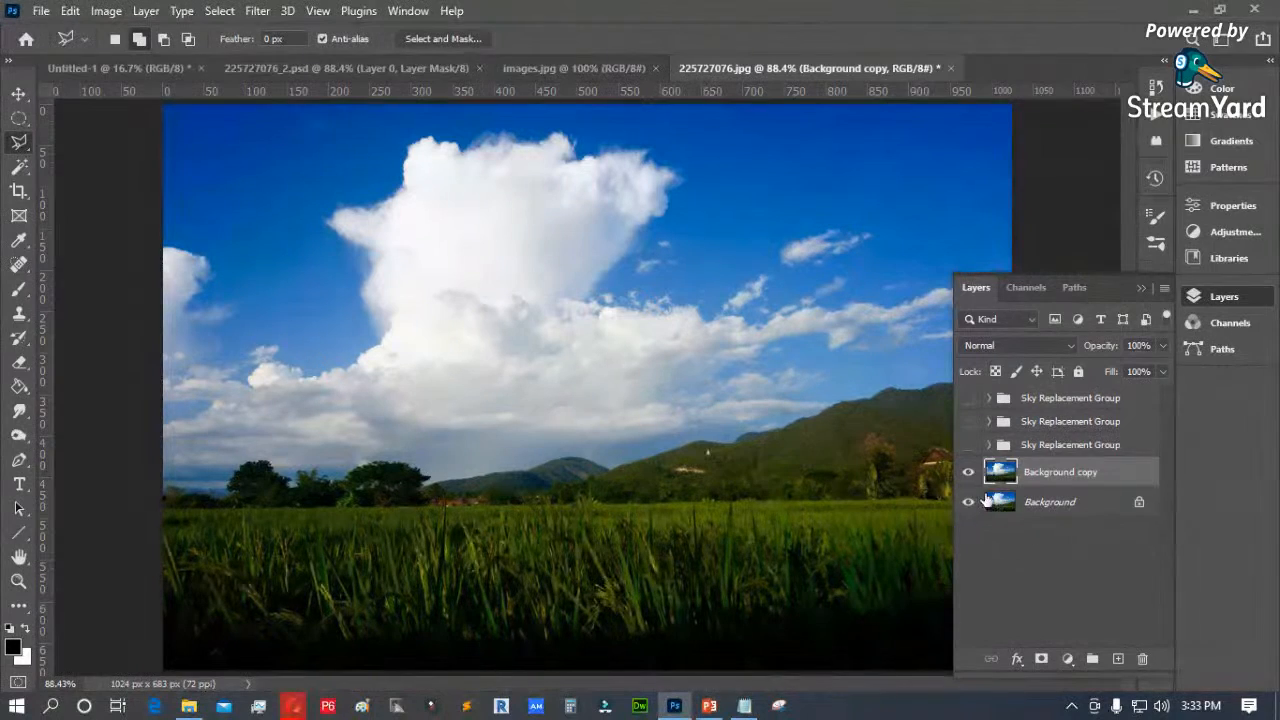
key("ctrl+t")
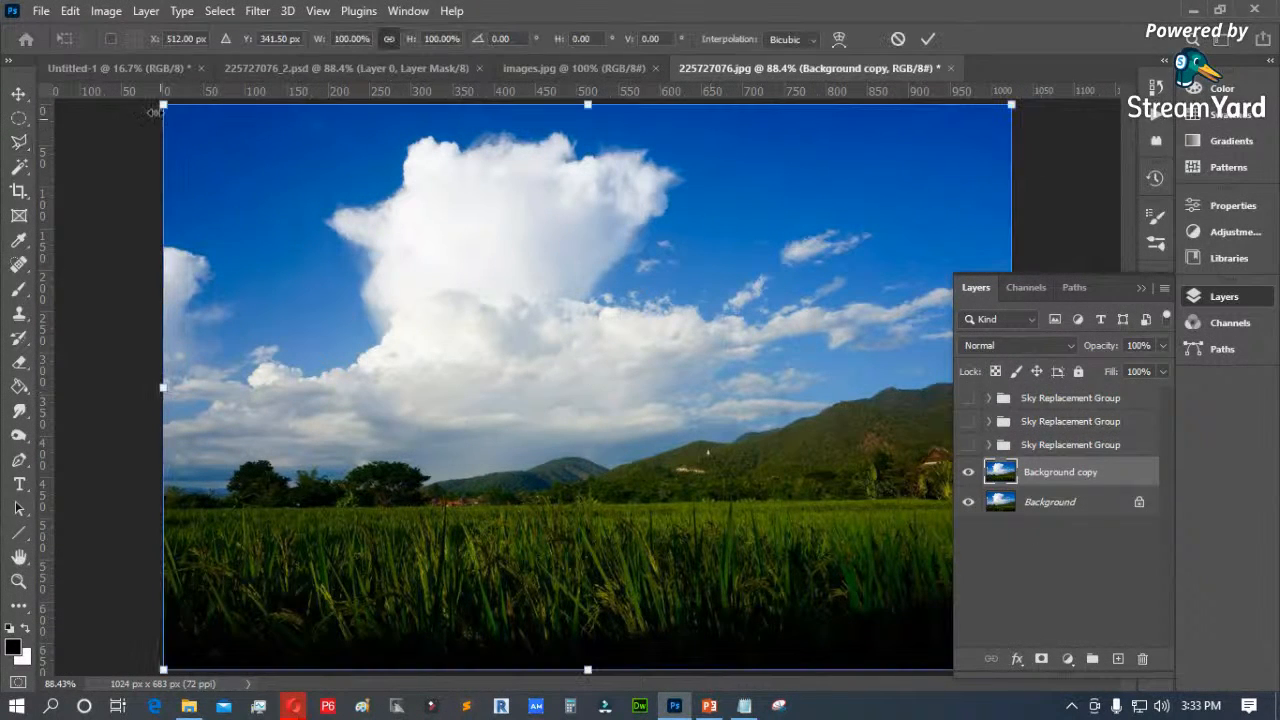
left_click_drag(163, 104, 706, 467)
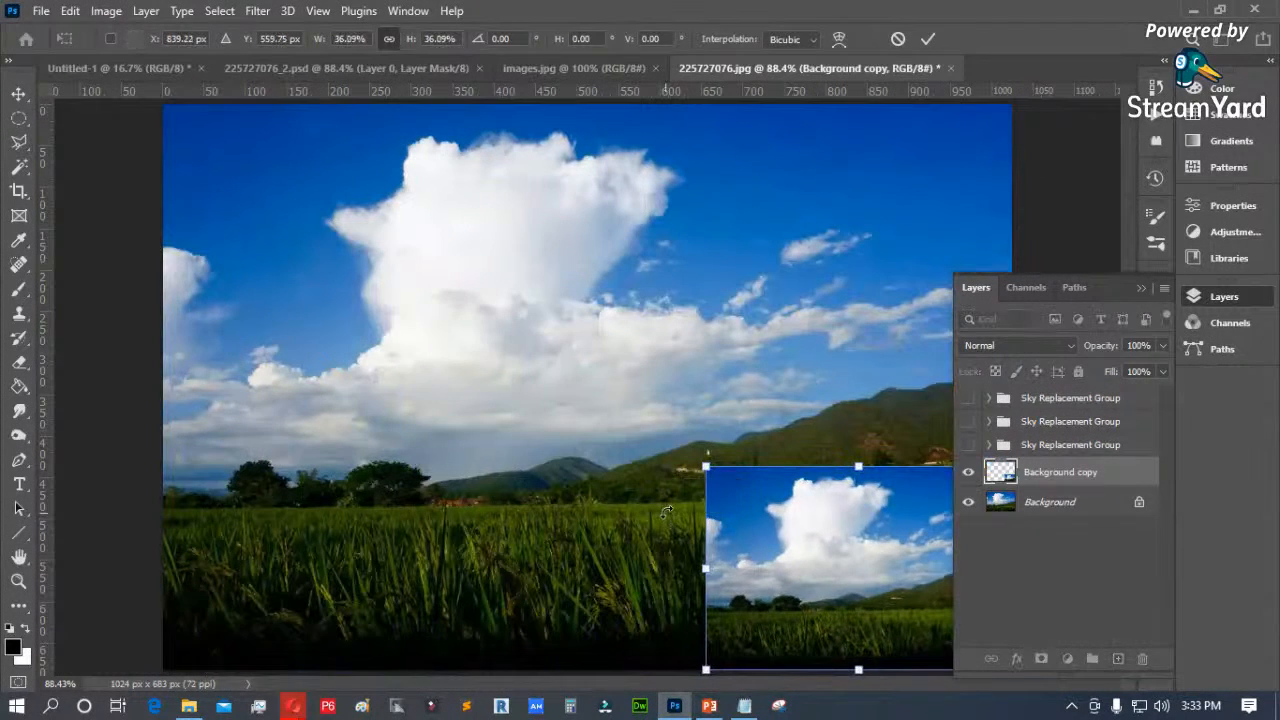
key("Return")
Step: Hide the Background, move the shrunken copy to the middle of the canvas, and examine its cloud pixels up close
left_click(968, 501)
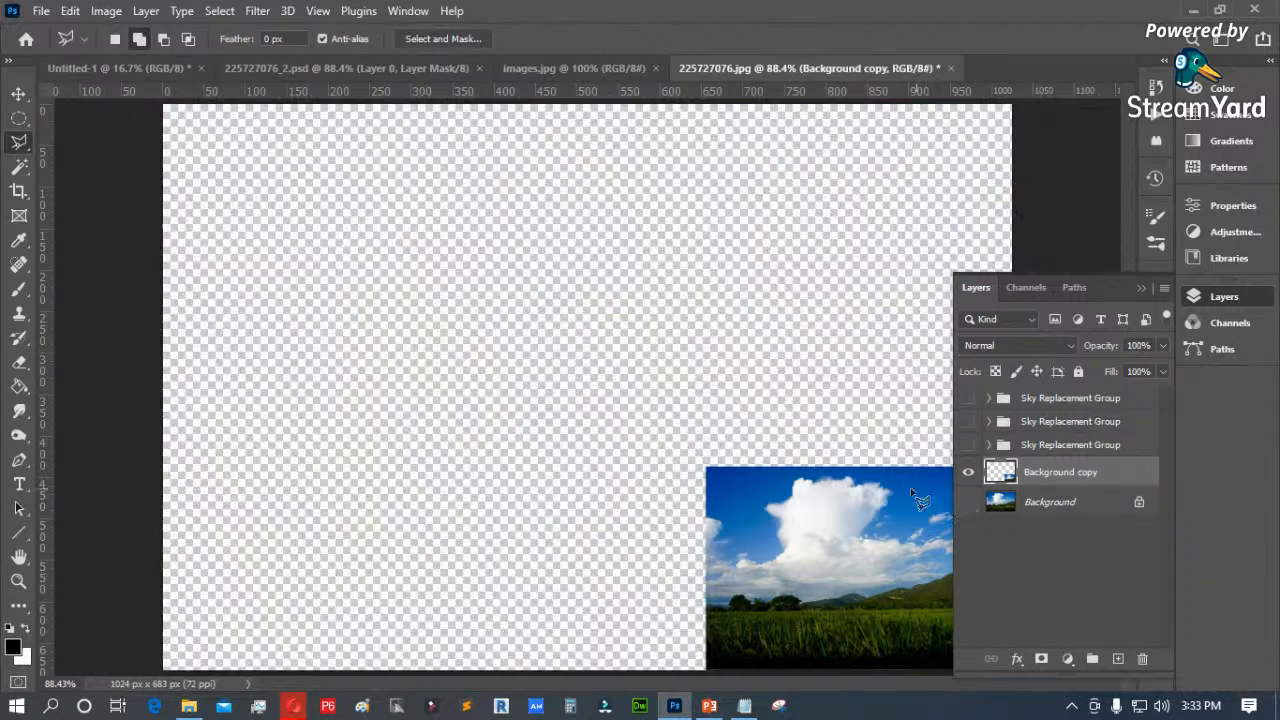
left_click_drag(757, 517, 506, 370)
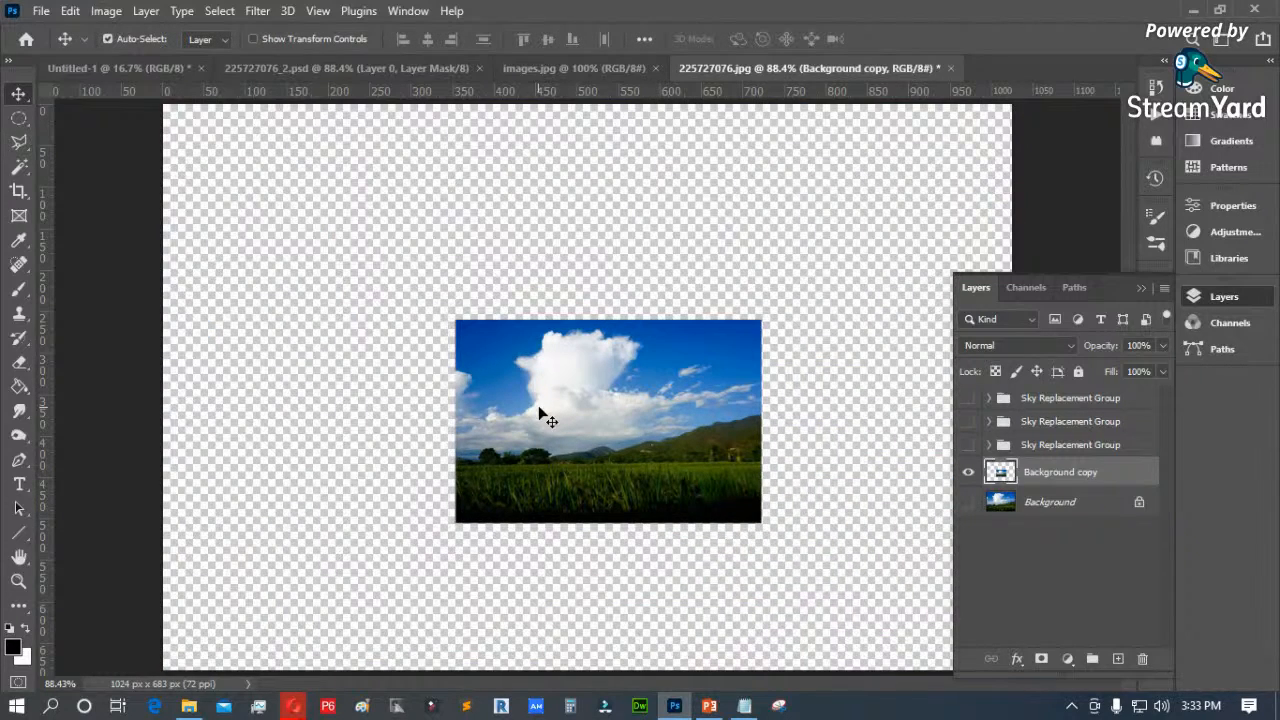
key("z")
left_click_drag(573, 381, 504, 437)
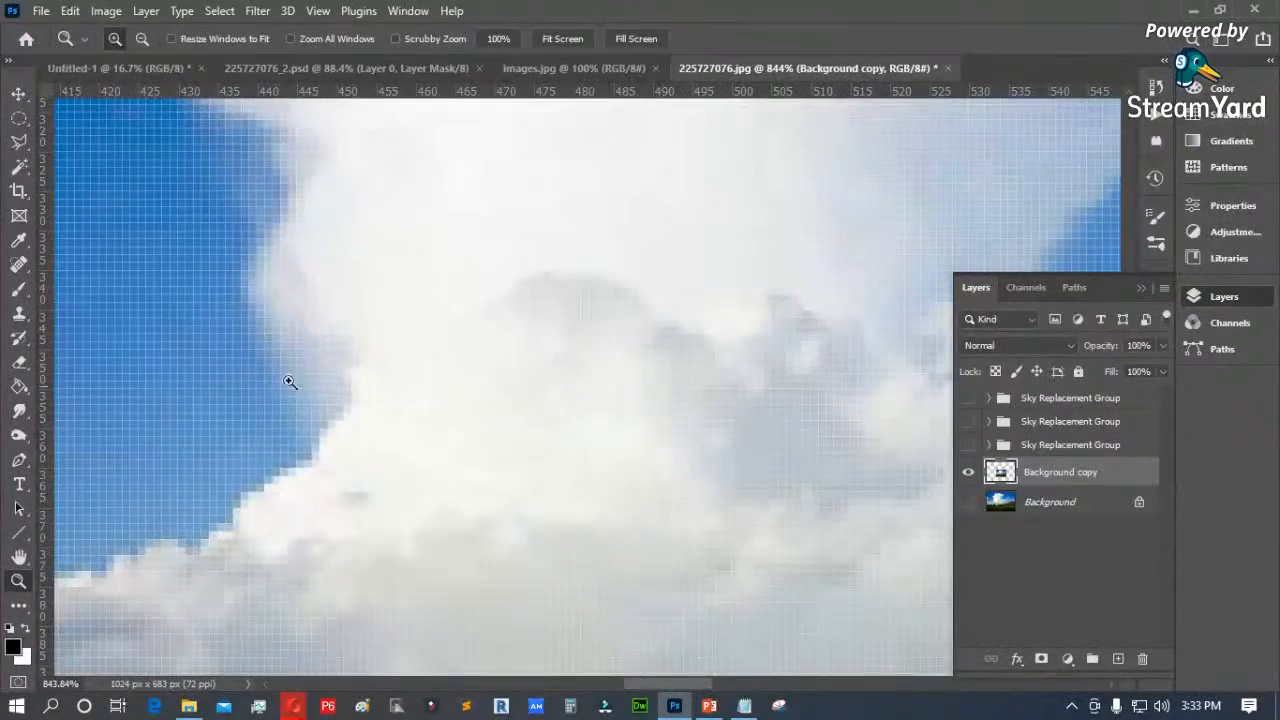
key("ctrl+0")
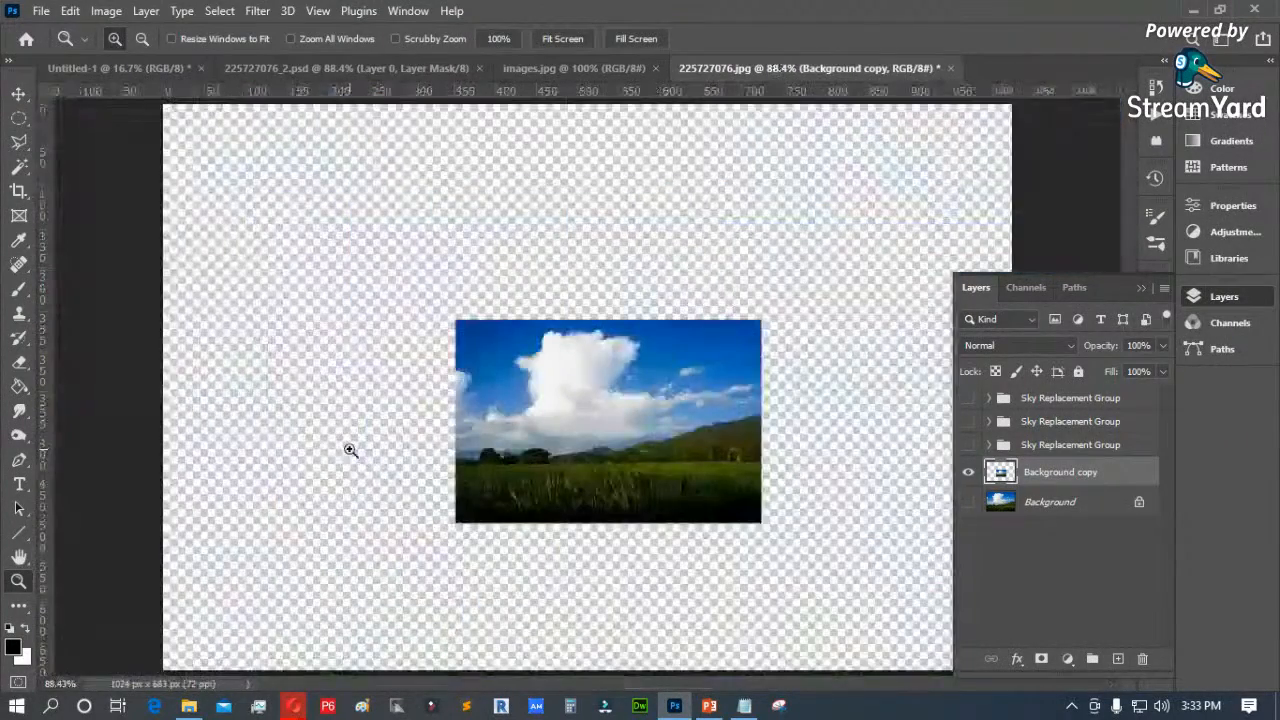
Step: Enlarge the Background copy back to roughly the full canvas size and examine the sharpness of its clouds
key("ctrl+t")
left_click_drag(460, 307, 152, 103)
left_click_drag(753, 527, 966, 671)
key("Return")
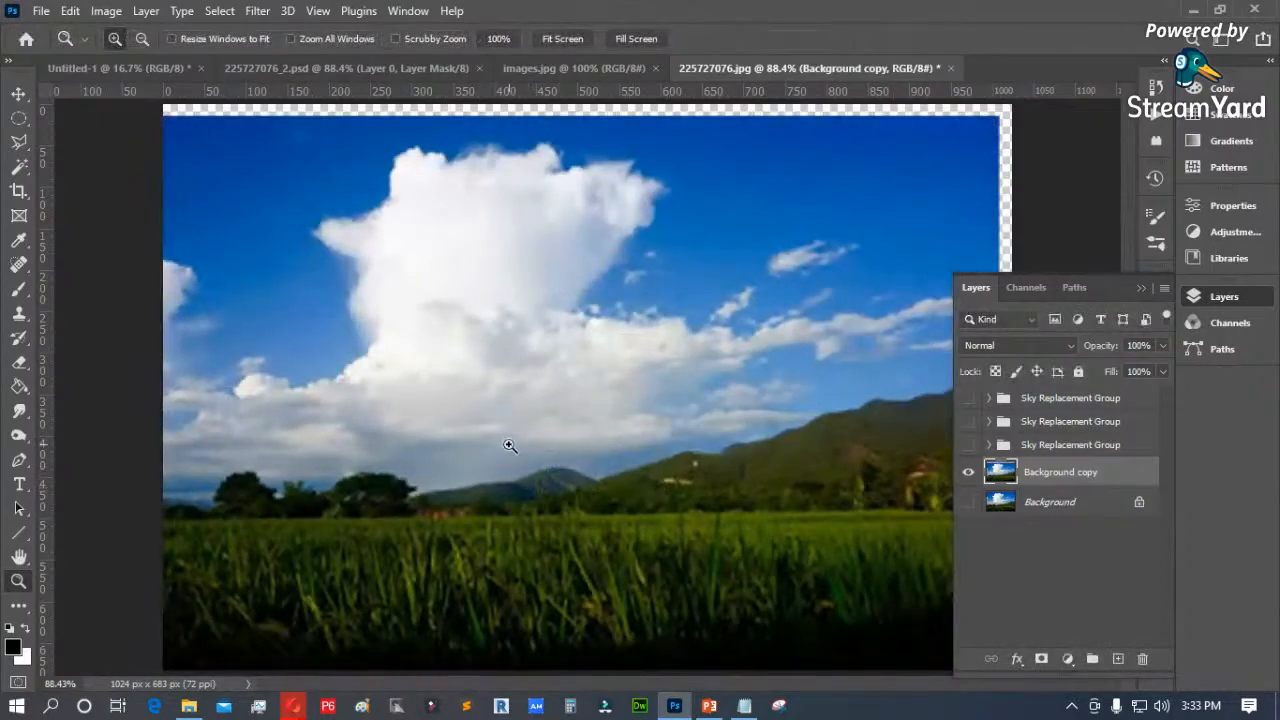
left_click_drag(645, 276, 564, 344)
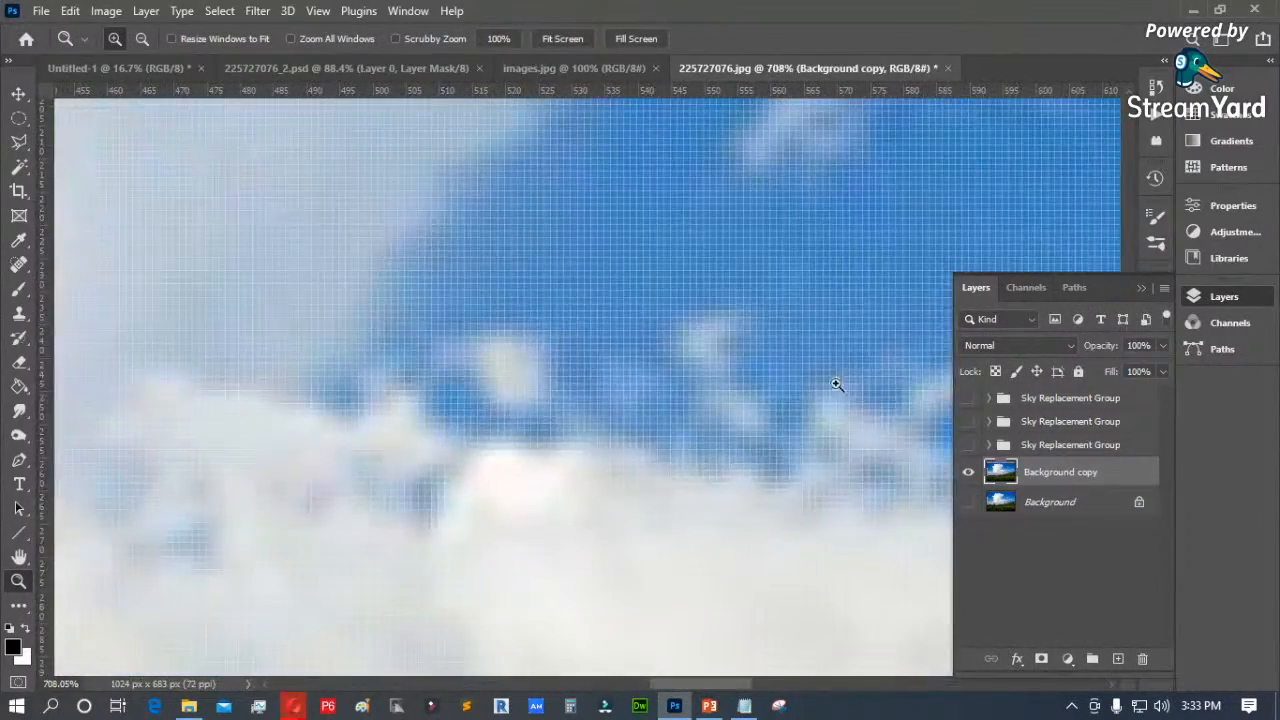
Step: Show the Background again and compare its cloud detail with the rescaled copy by toggling the copy's visibility
left_click(968, 472)
left_click(968, 472)
left_click(969, 502)
left_click(968, 472)
left_click(968, 472)
left_click(968, 472)
left_click(968, 472)
key("ctrl+0")
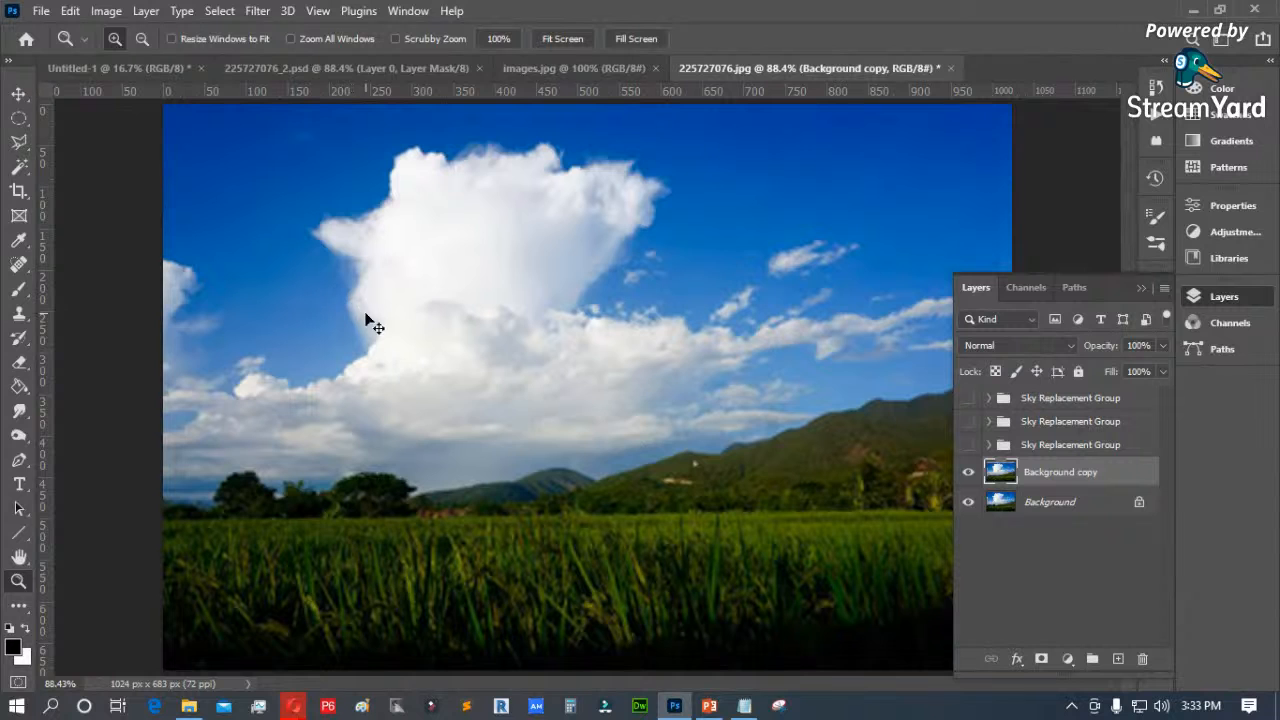
Step: Scale the Background copy down again and reposition it near the middle of the canvas
key("ctrl+t")
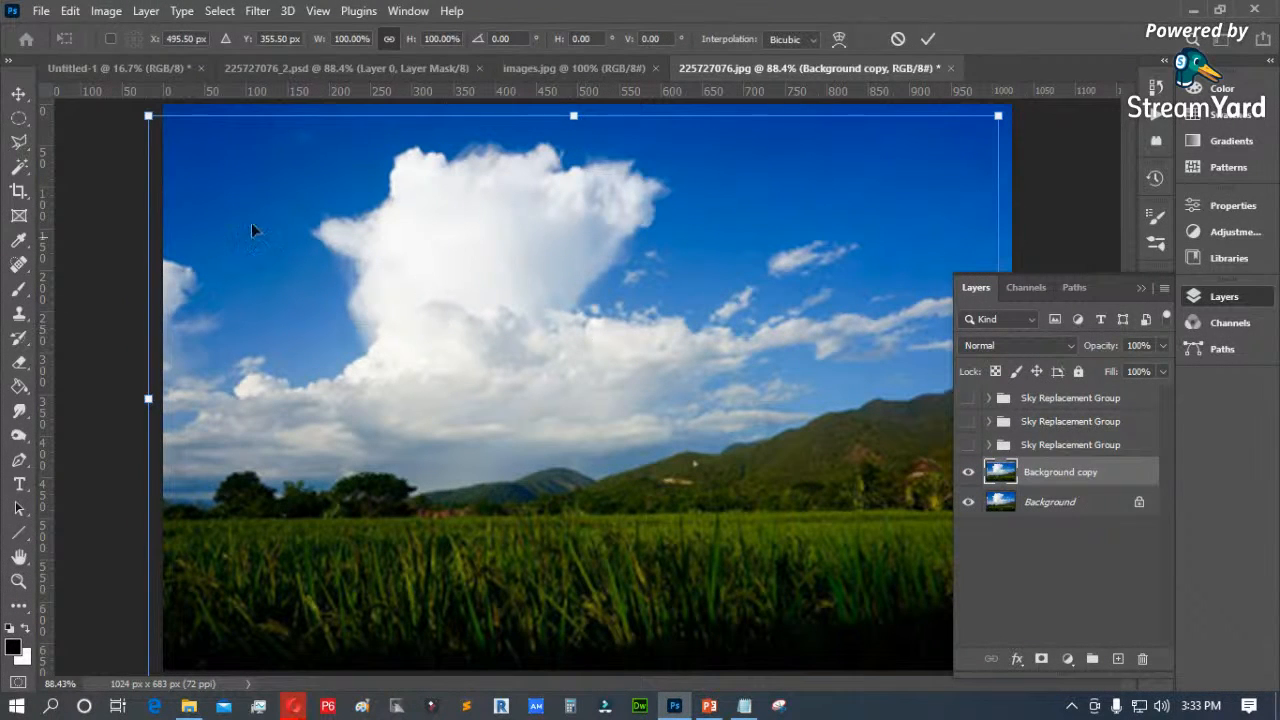
left_click_drag(159, 132, 458, 368)
key("Return")
key("z")
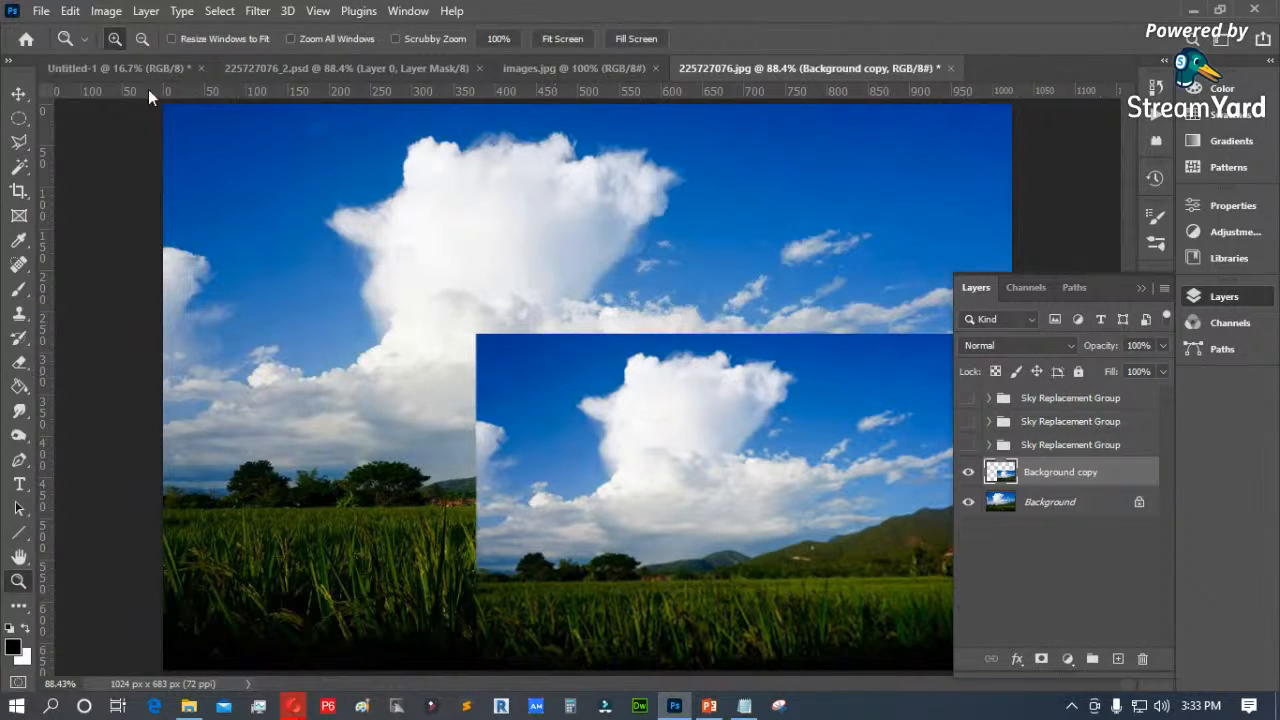
left_click(20, 92)
left_click_drag(675, 420, 457, 343)
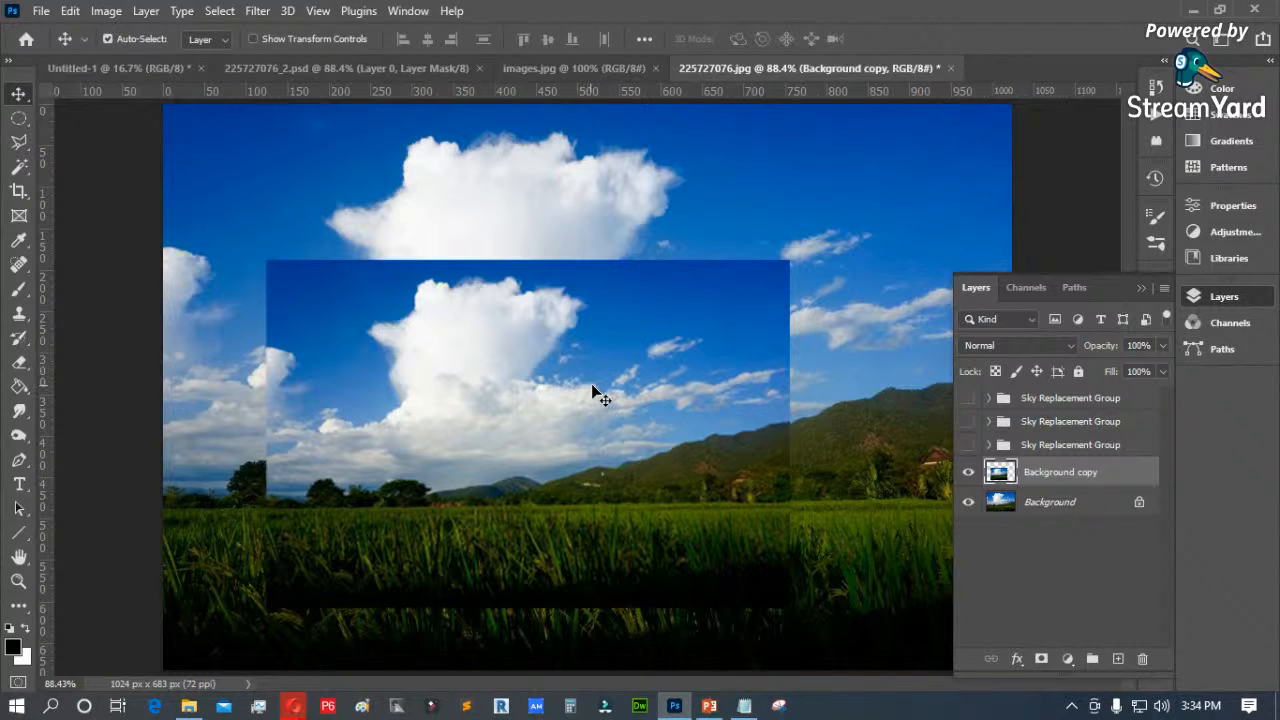
left_click_drag(421, 362, 441, 342)
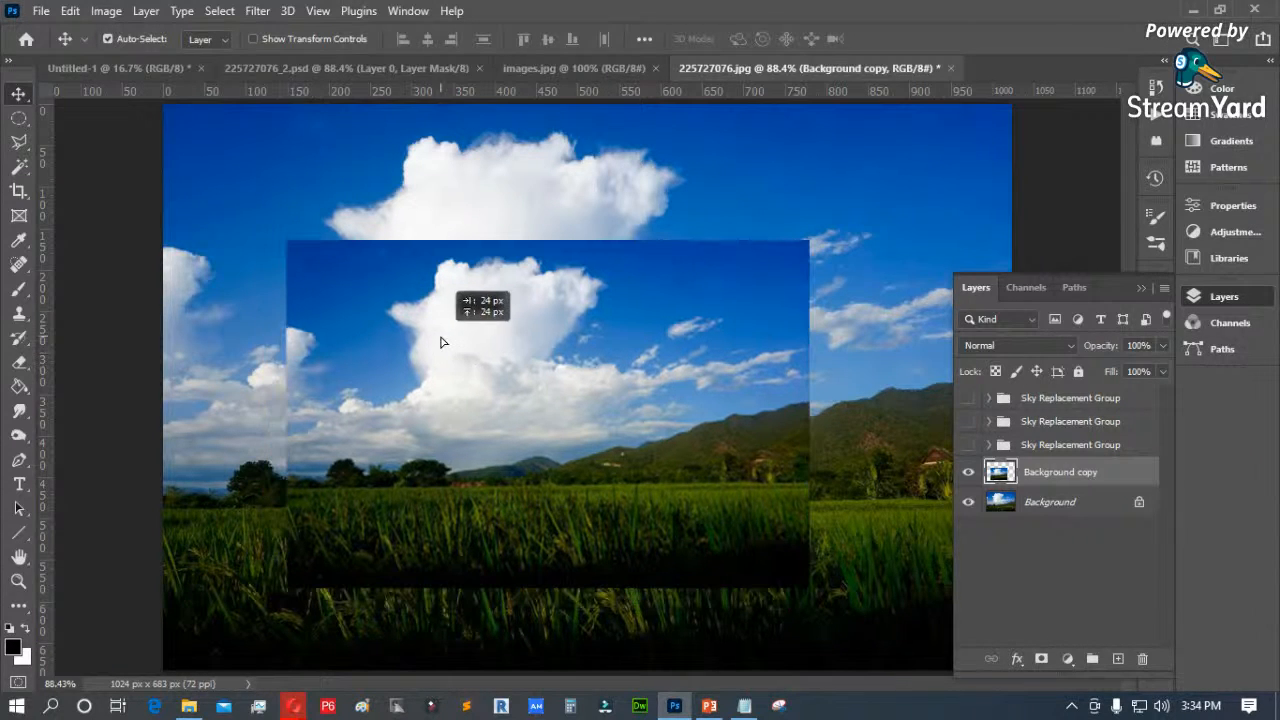
Step: Examine the cloud detail of the reduced Background copy up close
key("z")
left_click_drag(491, 286, 343, 433)
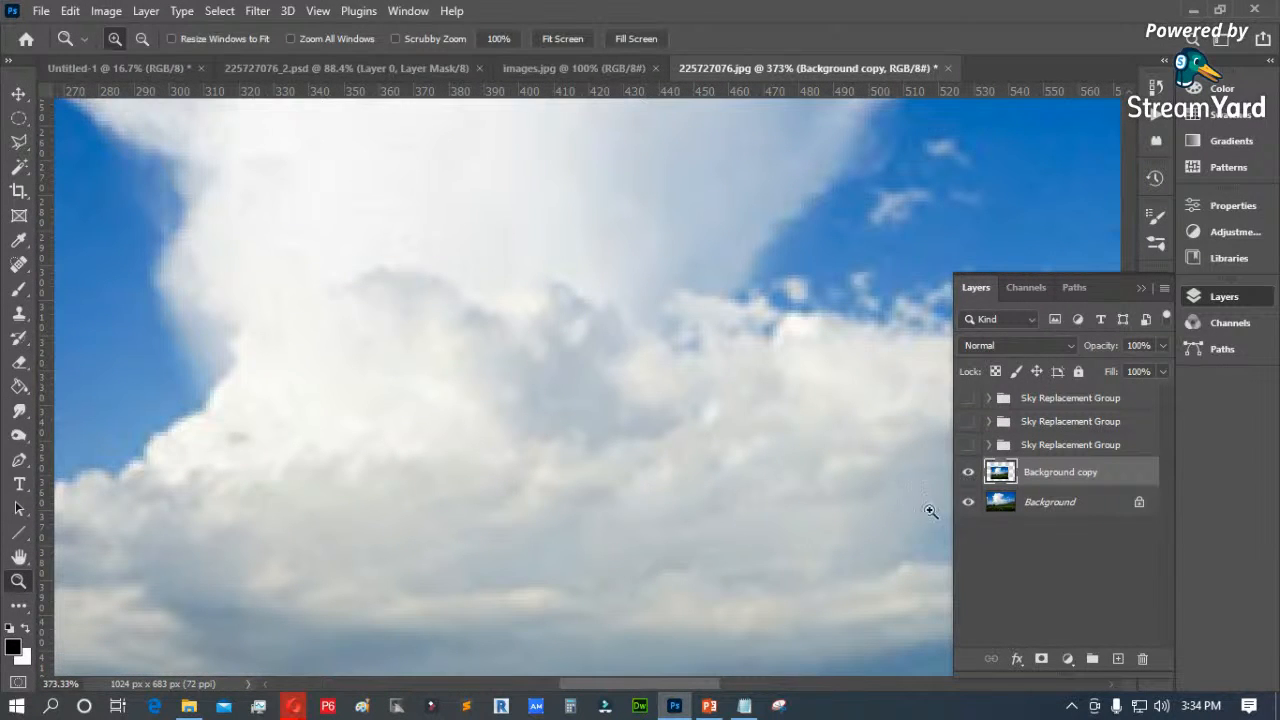
key("ctrl+0")
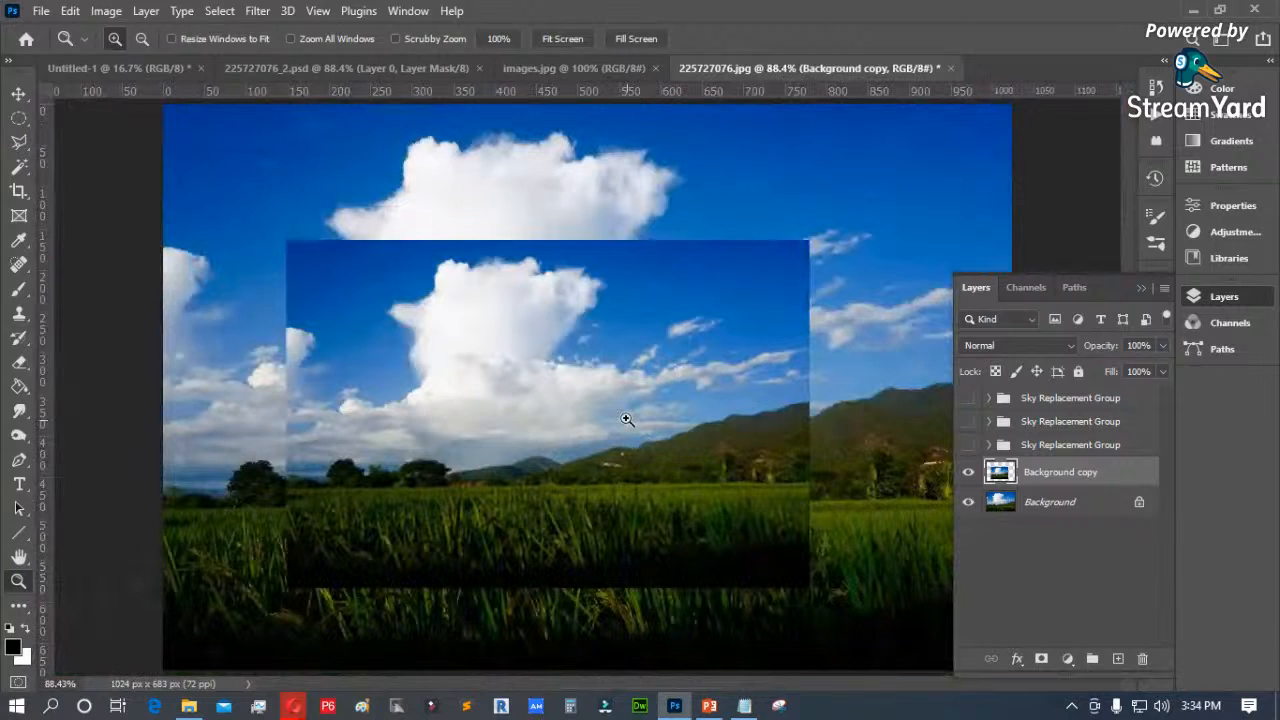
Step: Move the Background copy to the canvas's left edge and delete the copied layer
left_click(18, 94)
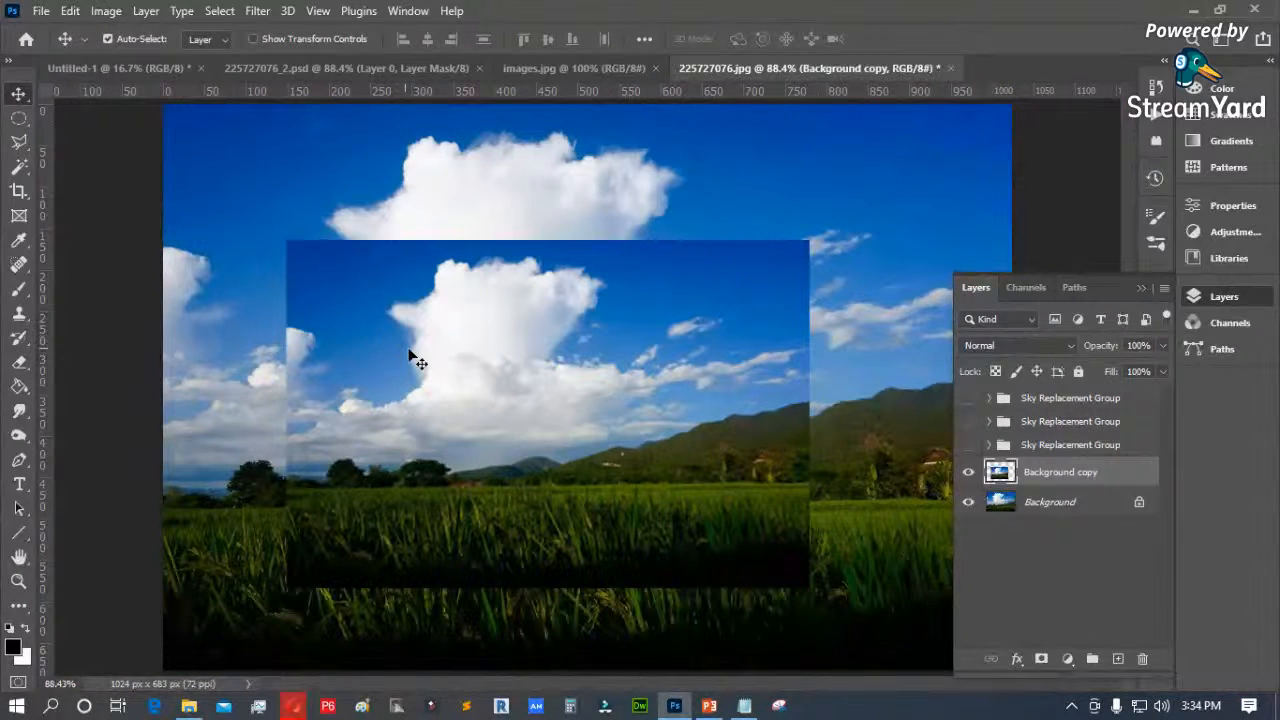
left_click_drag(418, 361, 289, 384)
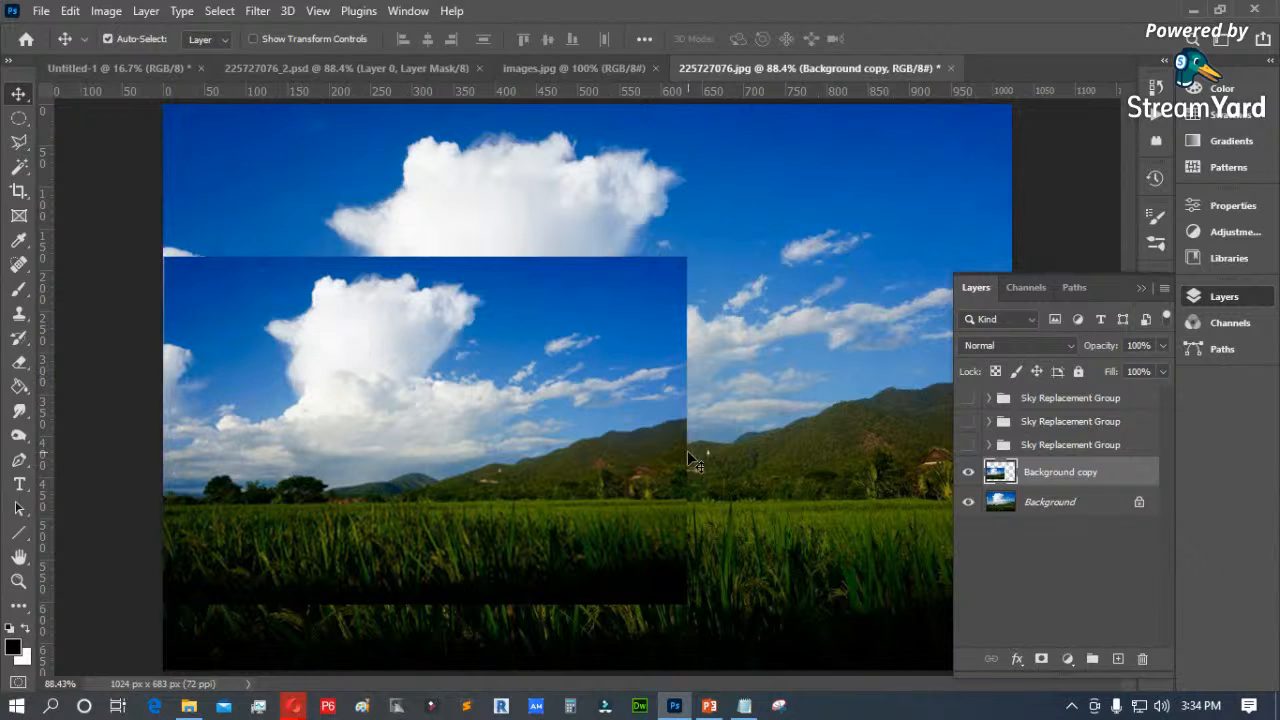
left_click(968, 472)
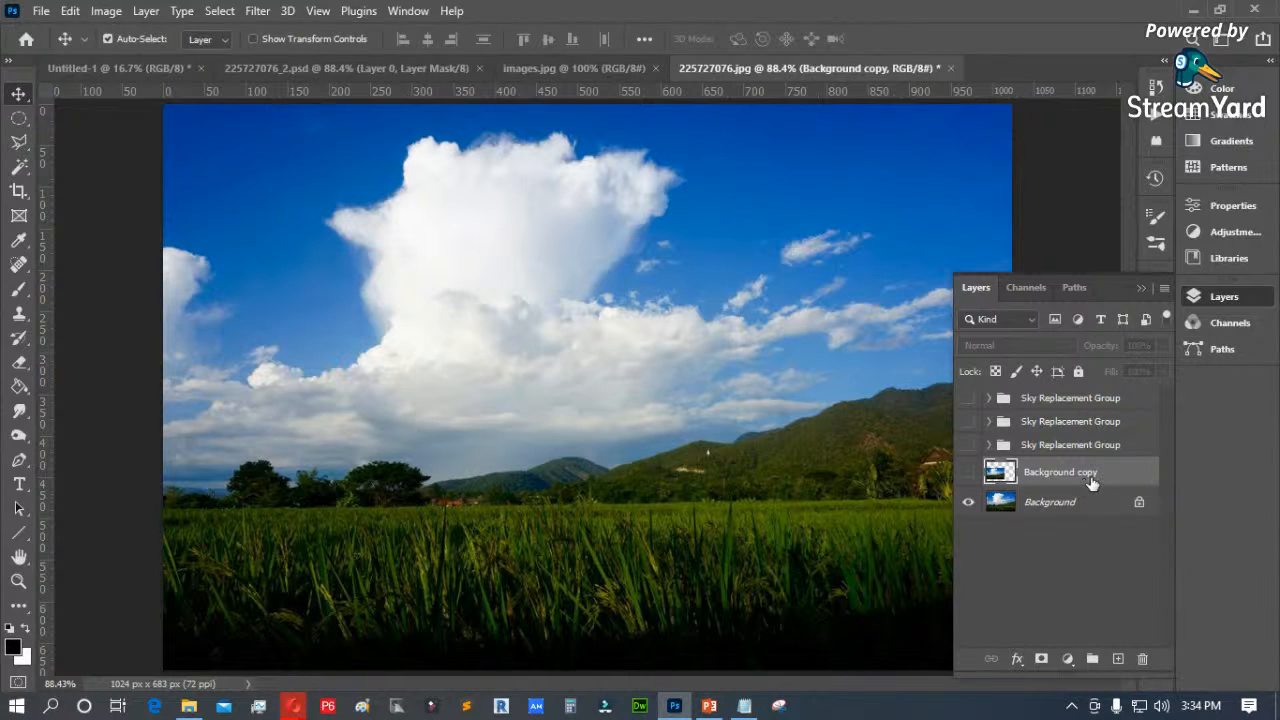
key("Delete")
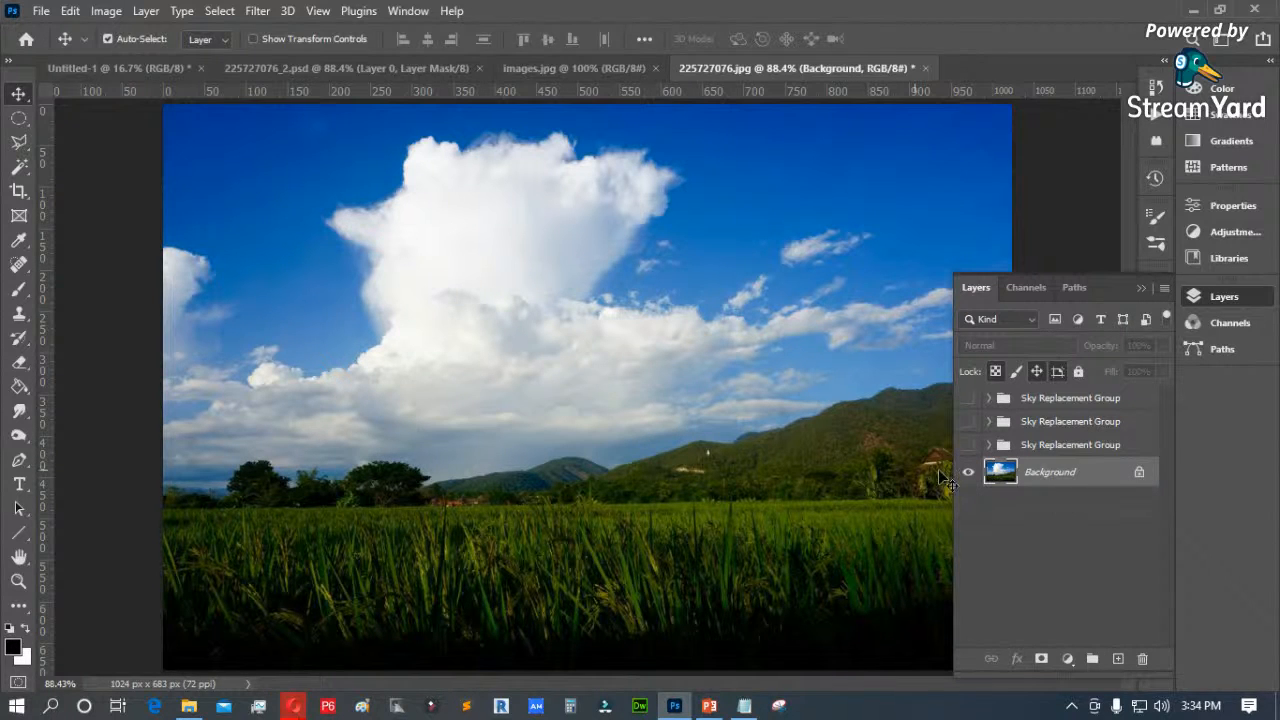
Step: Check the feature list in Notepad, return to Photoshop, and locate Neural Filters among the filter commands
left_click(743, 702)
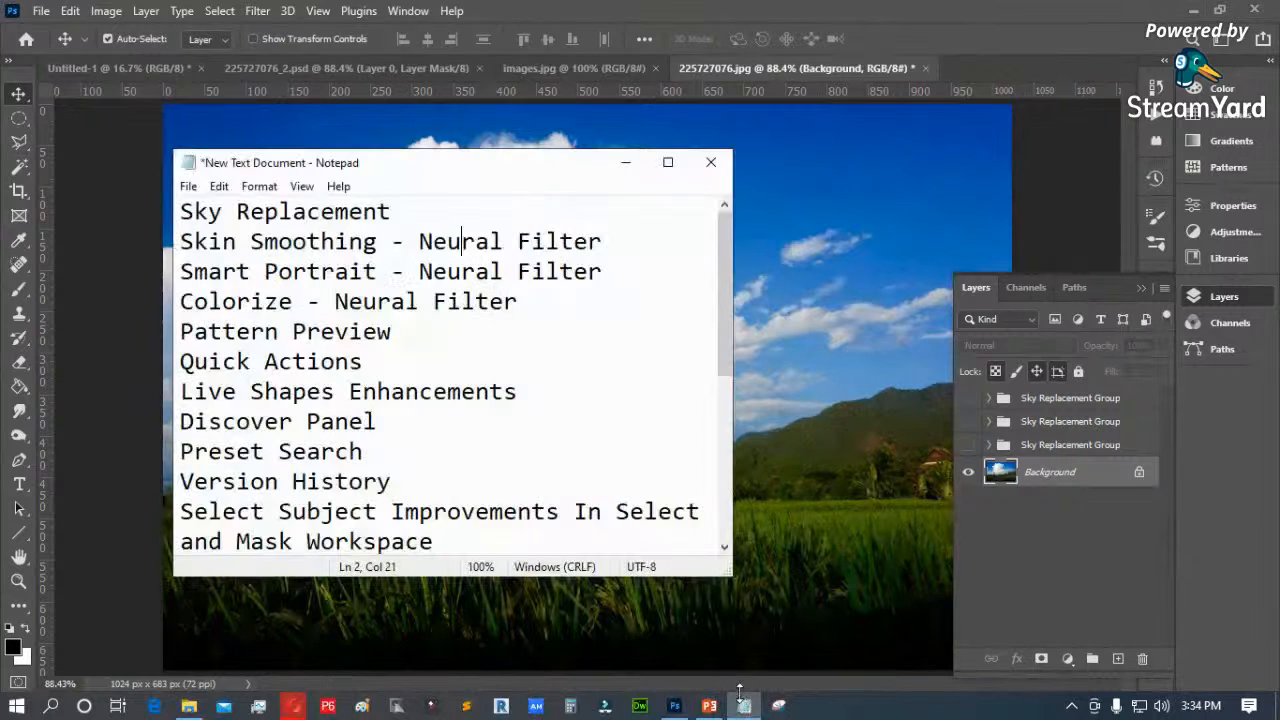
left_click(626, 162)
left_click(1142, 288)
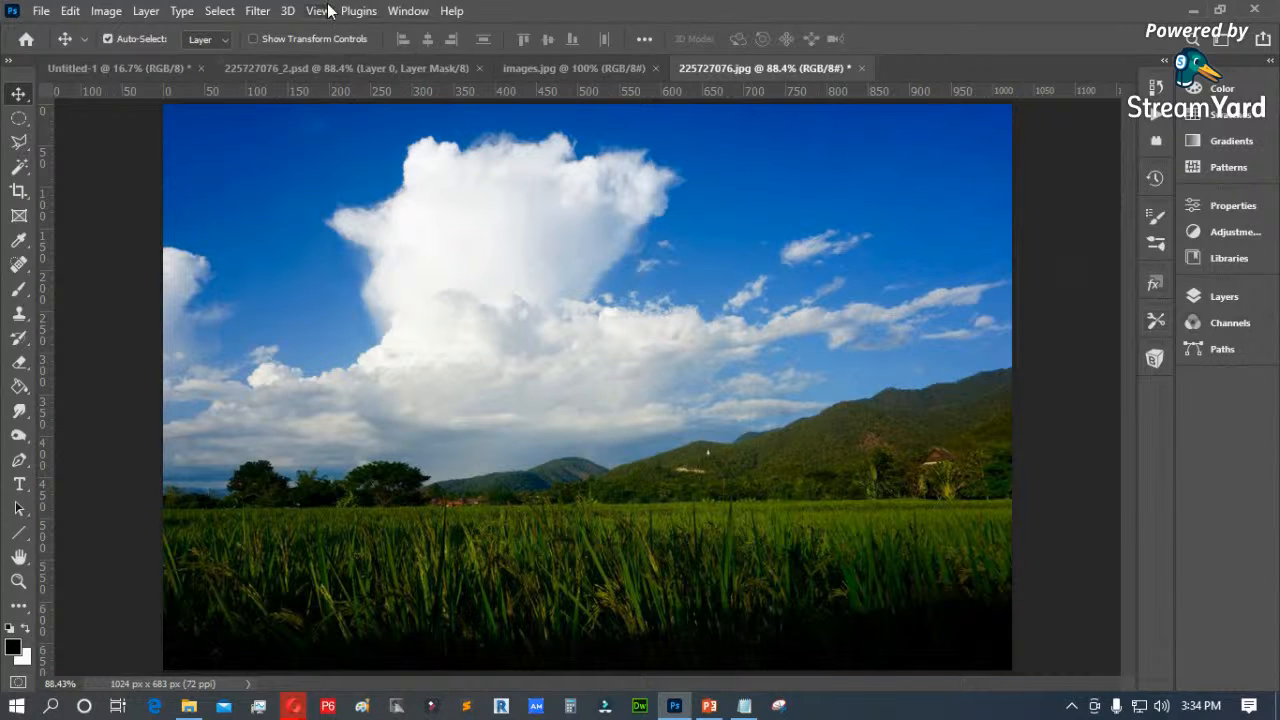
left_click(257, 12)
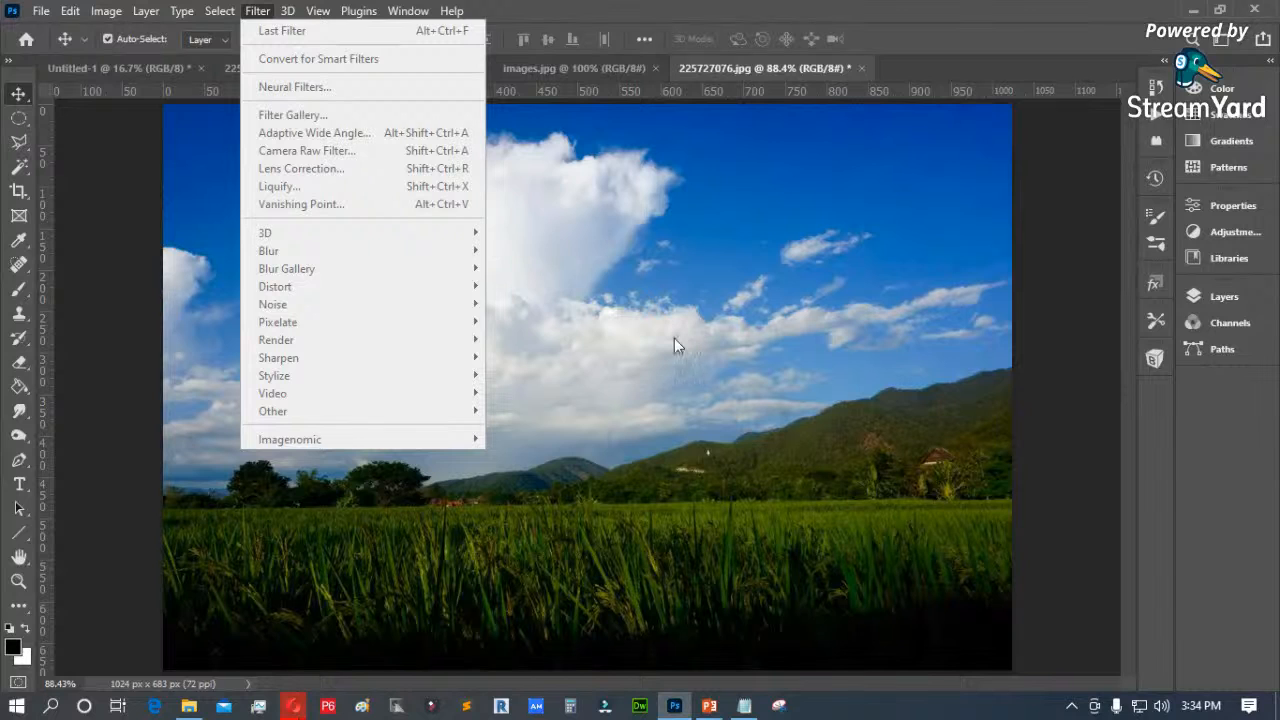
left_click(630, 370)
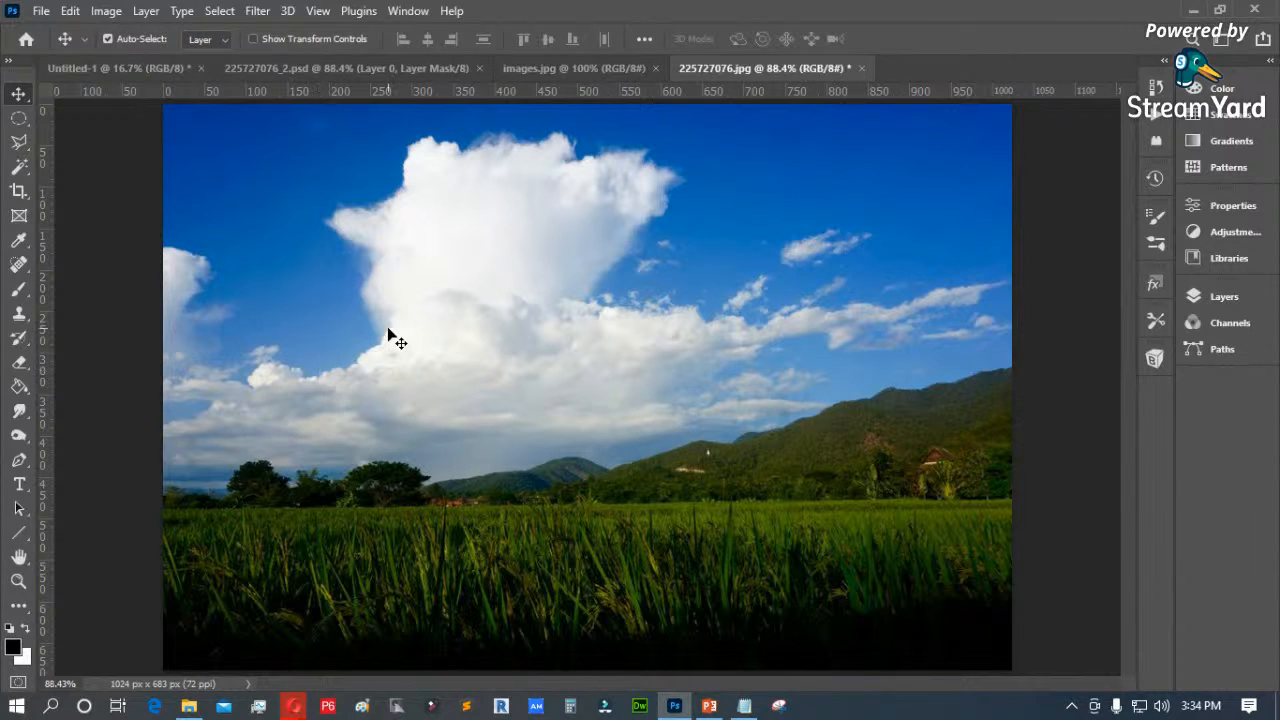
Step: Close 225727076.jpg without saving, along with images.jpg and 225727076_2.psd, leaving only Untitled-1 open
left_click(860, 68)
left_click(624, 270)
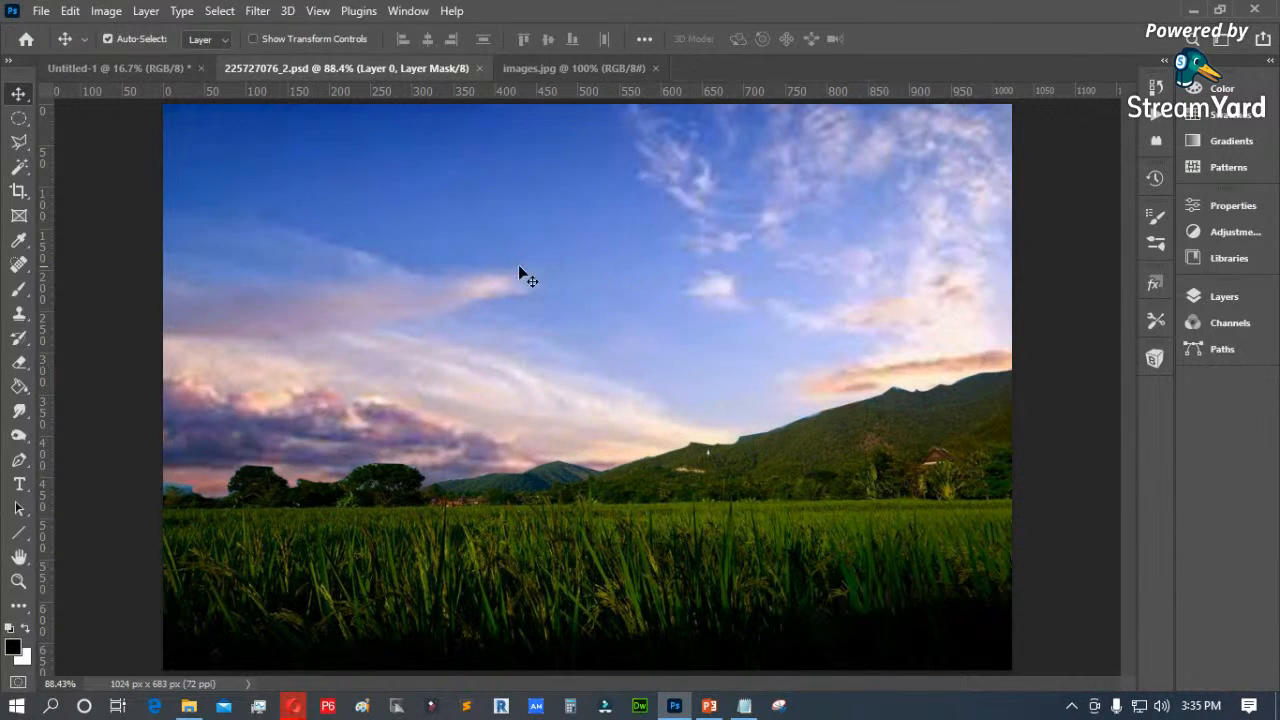
left_click(656, 68)
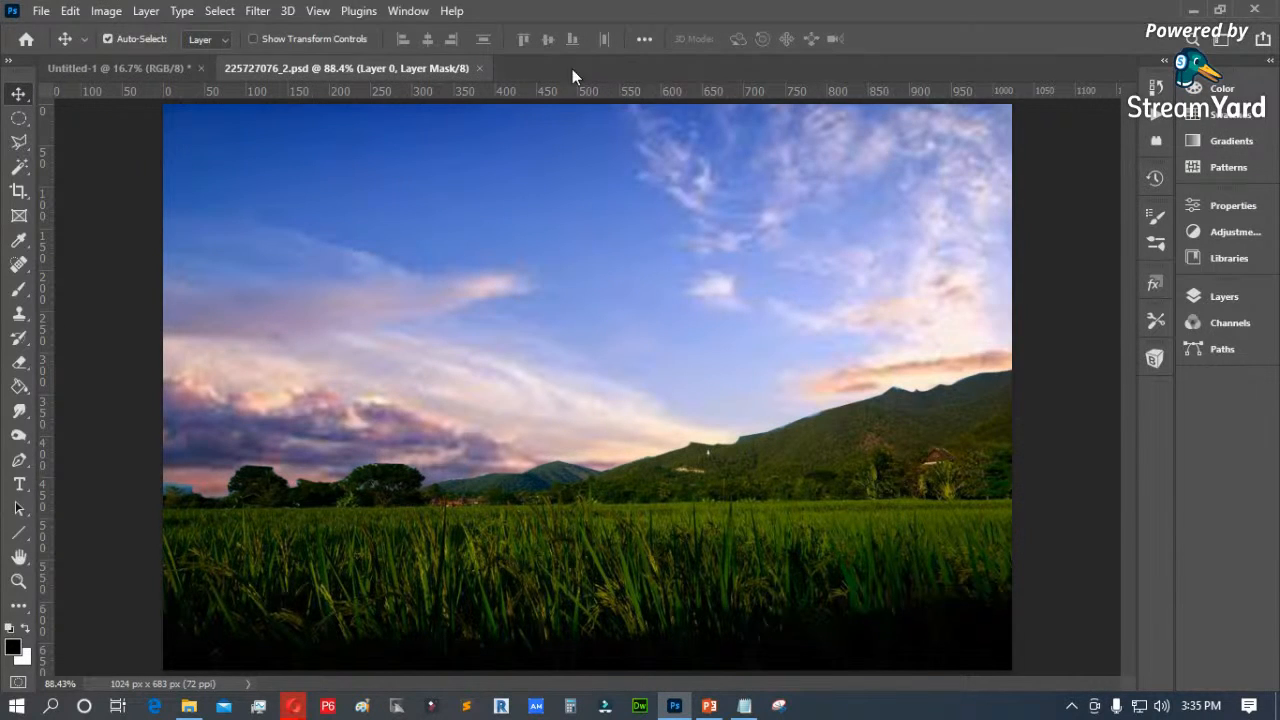
left_click(480, 68)
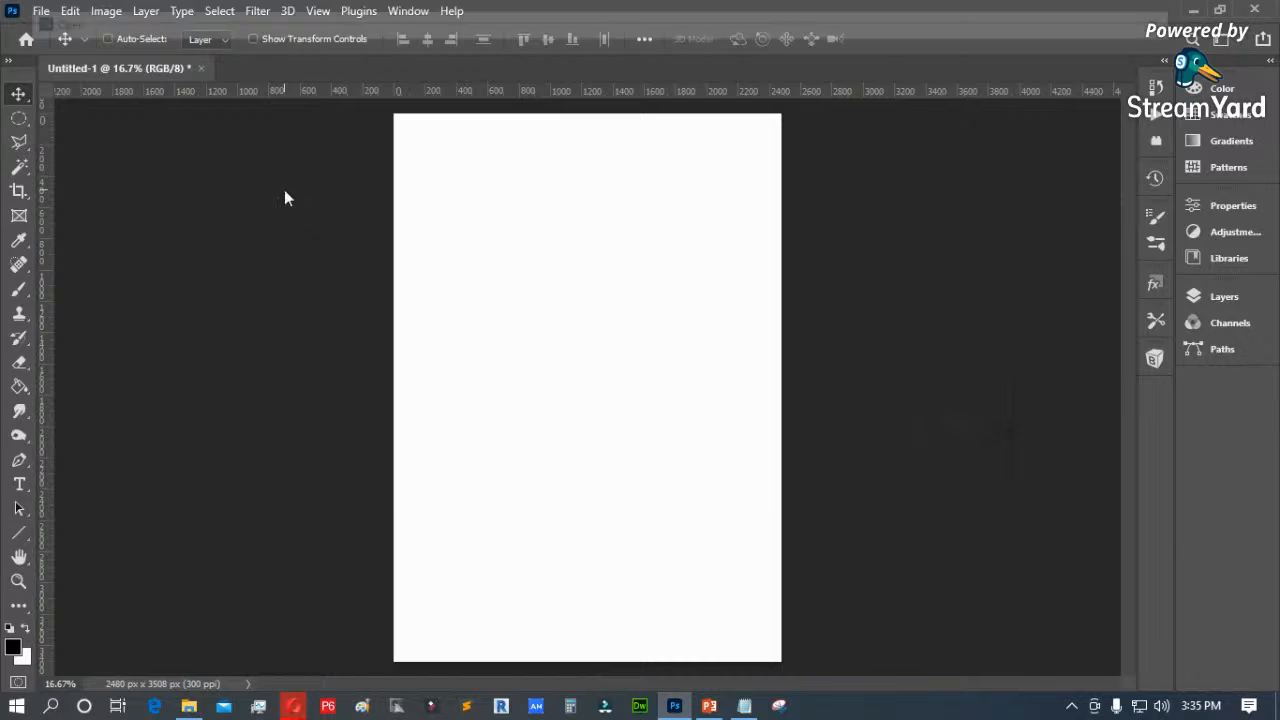
Step: Open the curly-hair image from the photoshop new folder and view the face up close
key("ctrl+o")
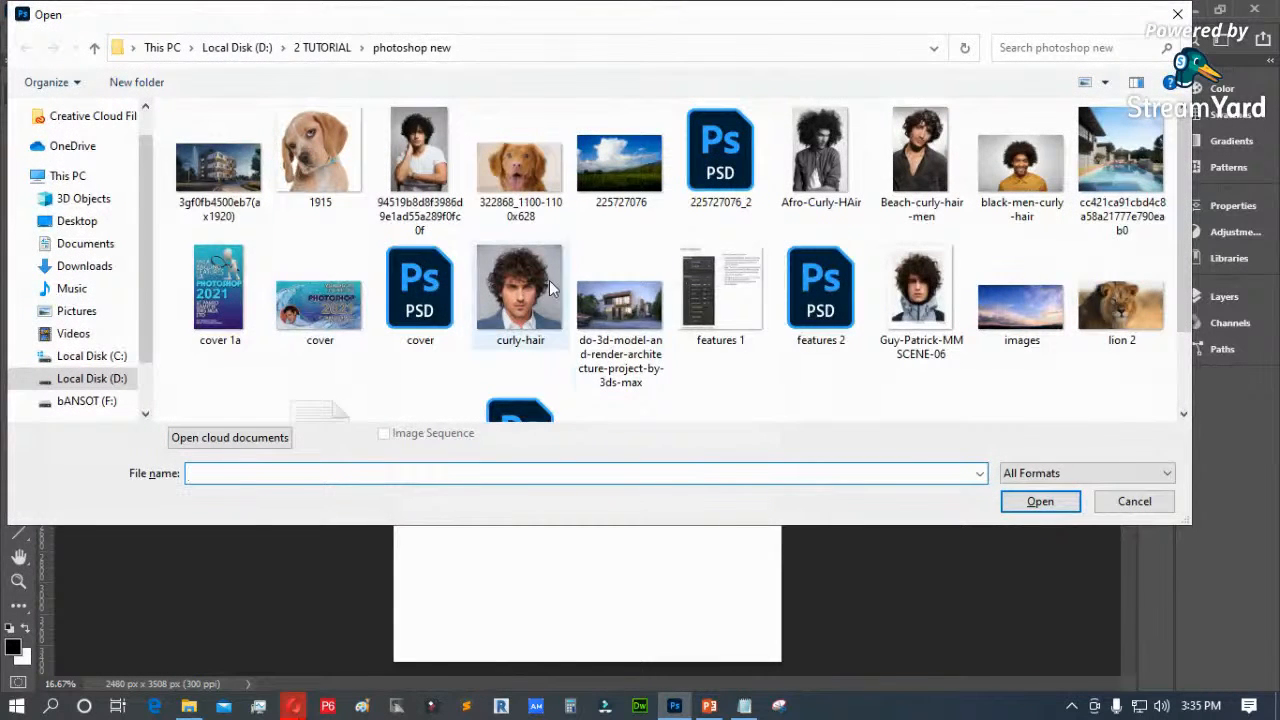
left_click(498, 306)
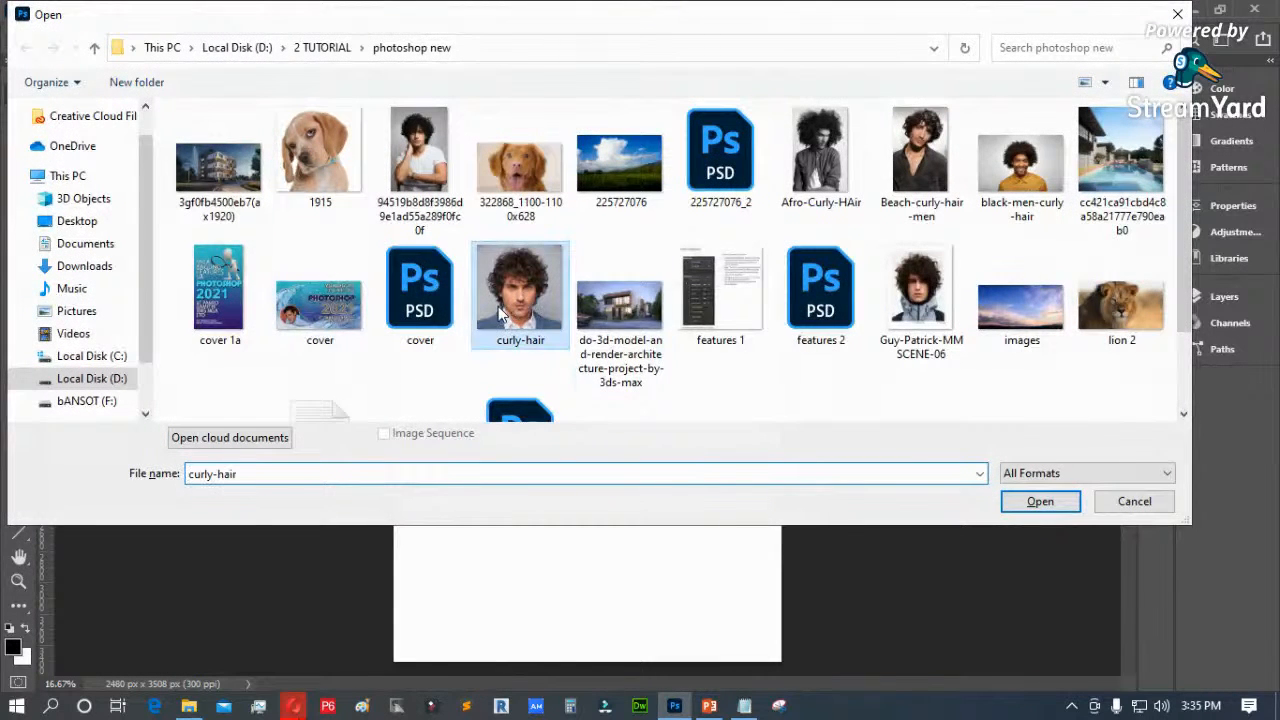
left_click(1040, 501)
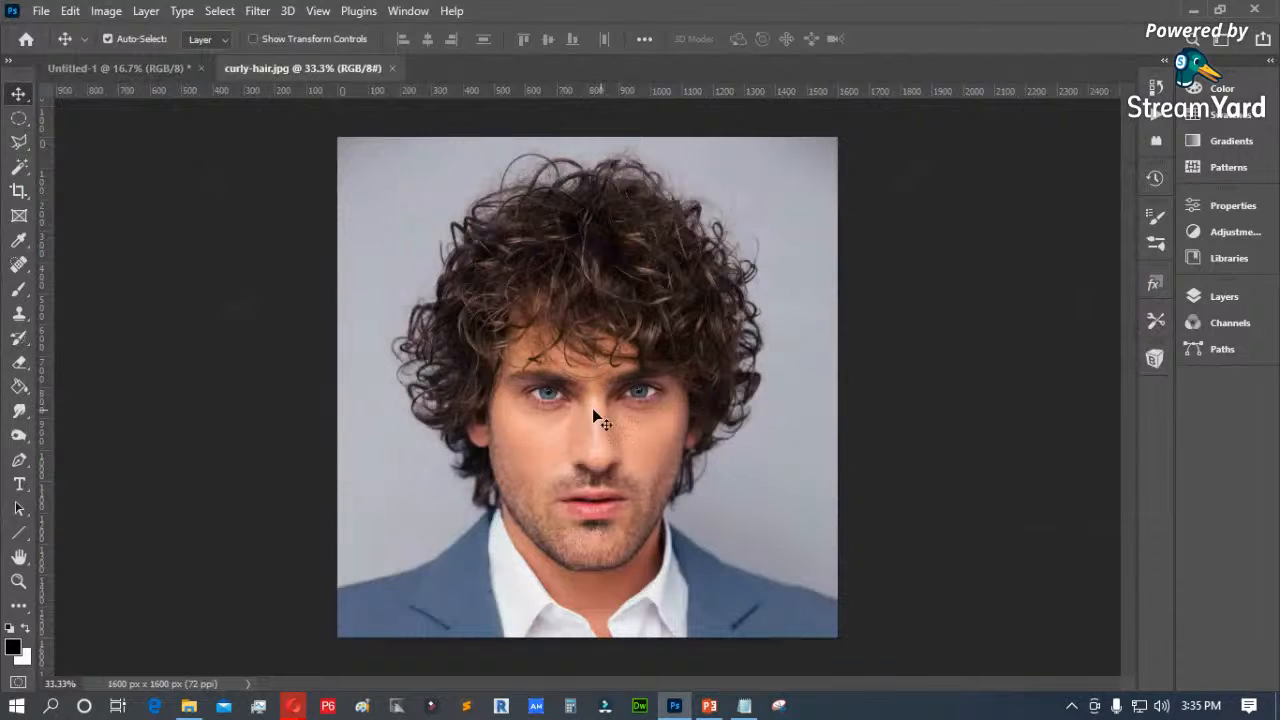
key("z")
left_click_drag(459, 299, 717, 563)
left_click(592, 419, "alt")
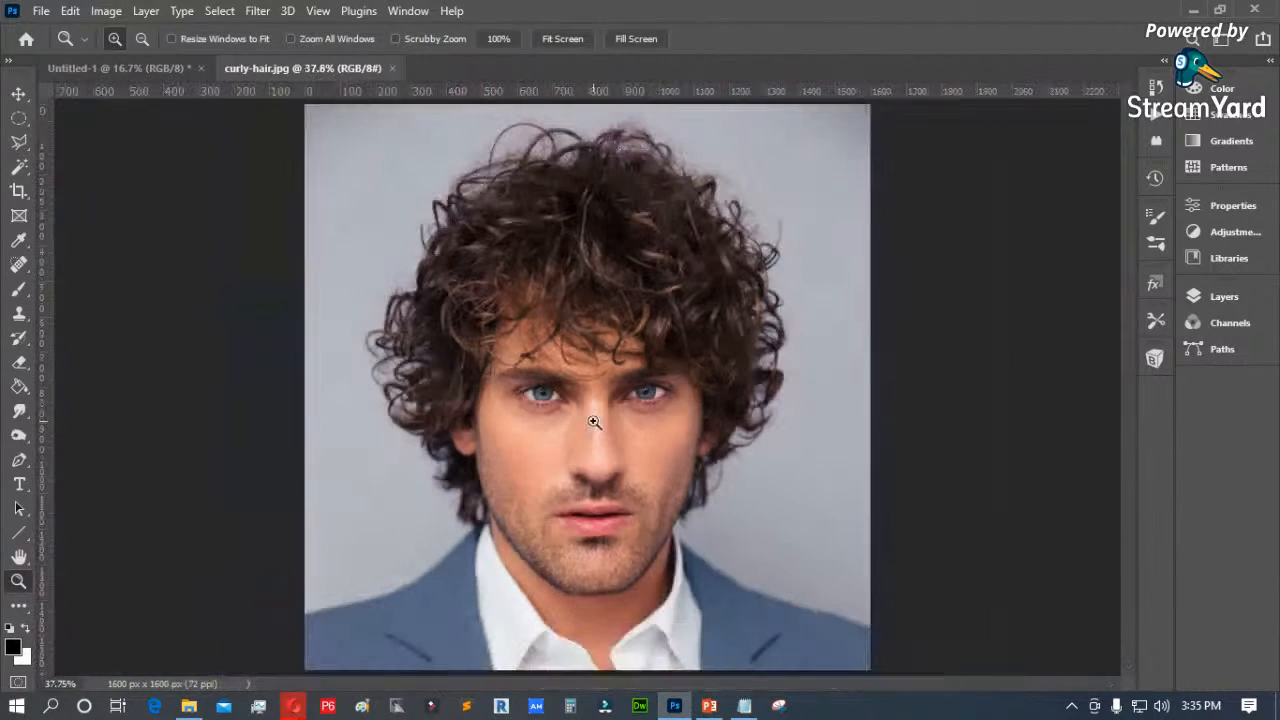
Step: Open Neural Filters on the portrait, widen its panel, view the featured and beta filters, and exit without applying any
left_click(258, 11)
left_click(308, 90)
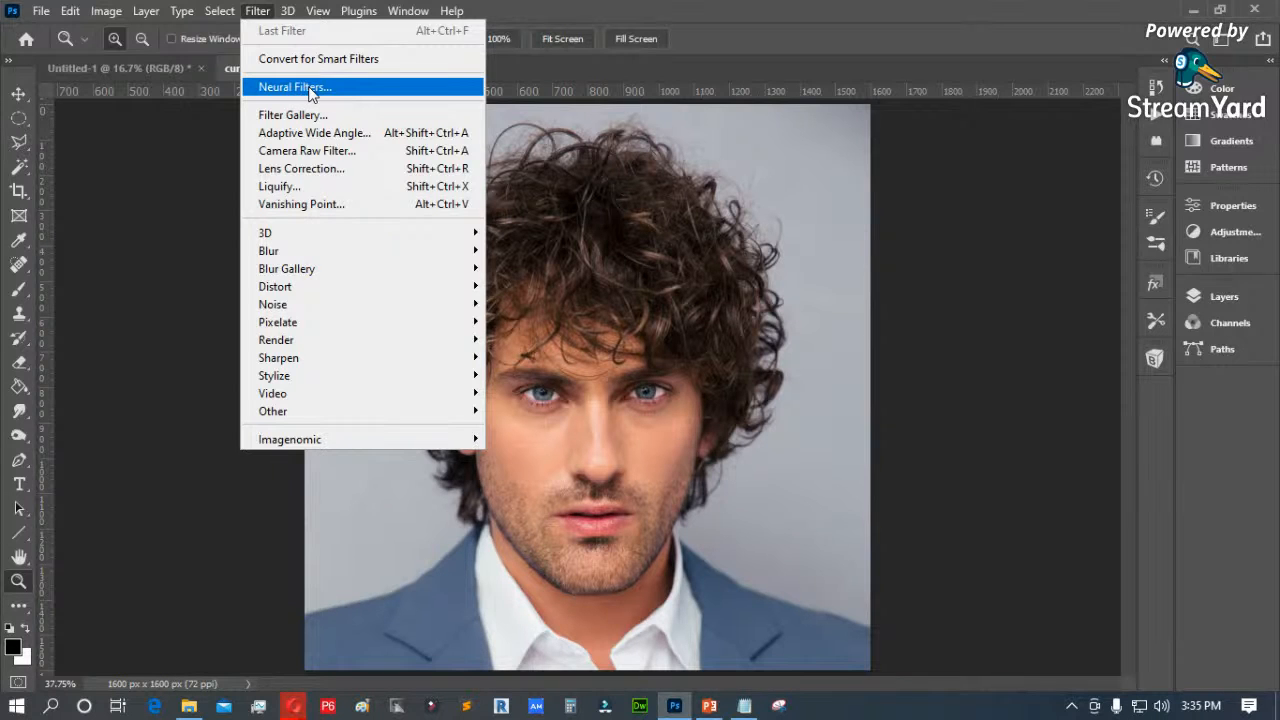
left_click(312, 91)
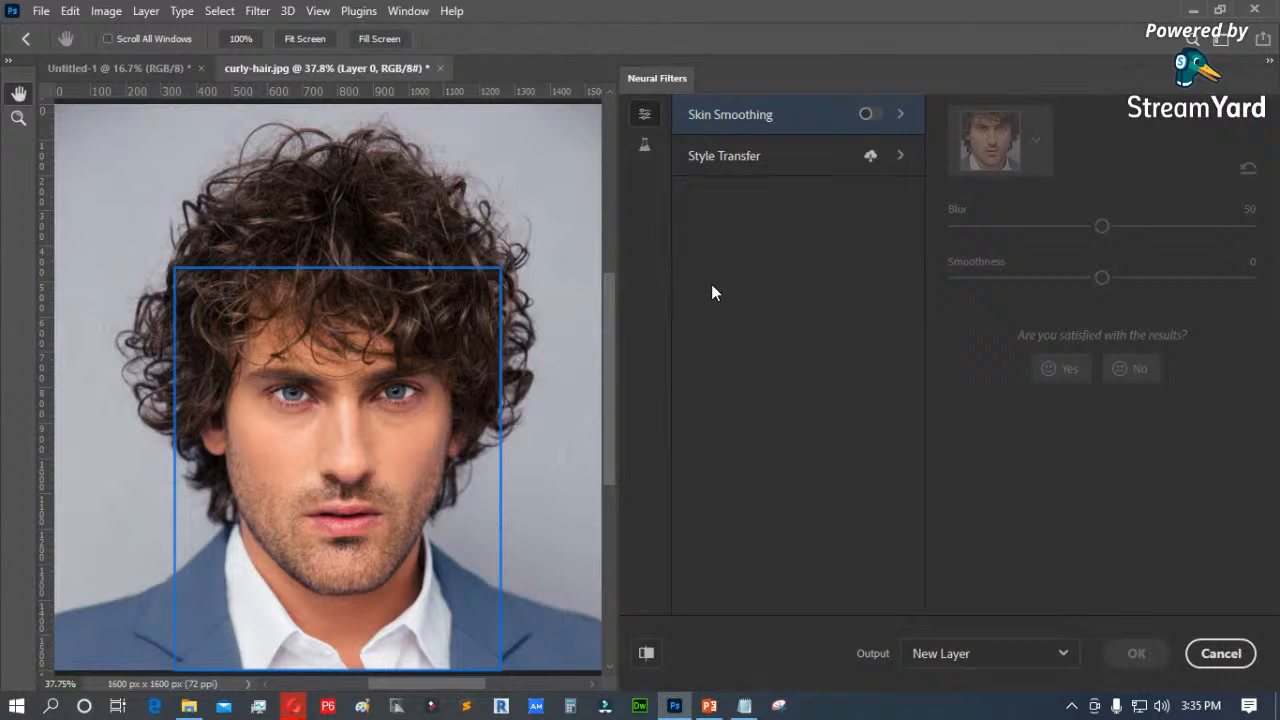
left_click_drag(617, 265, 773, 273)
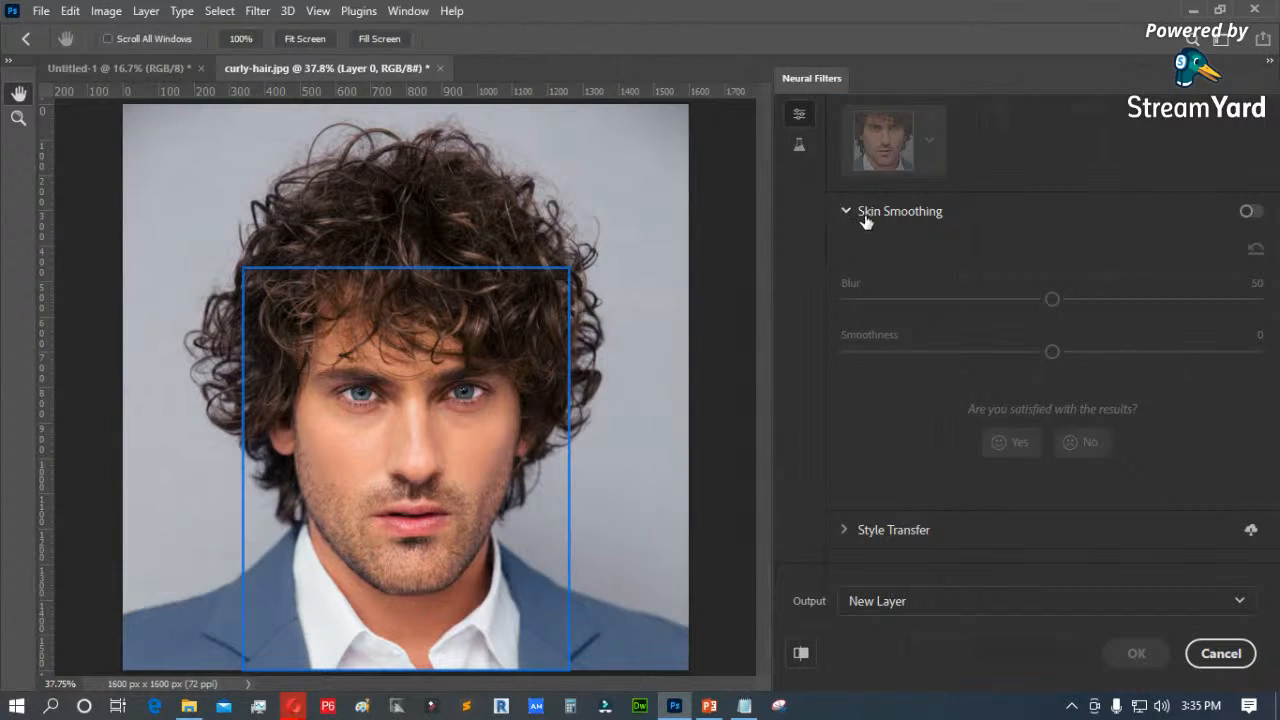
left_click(799, 148)
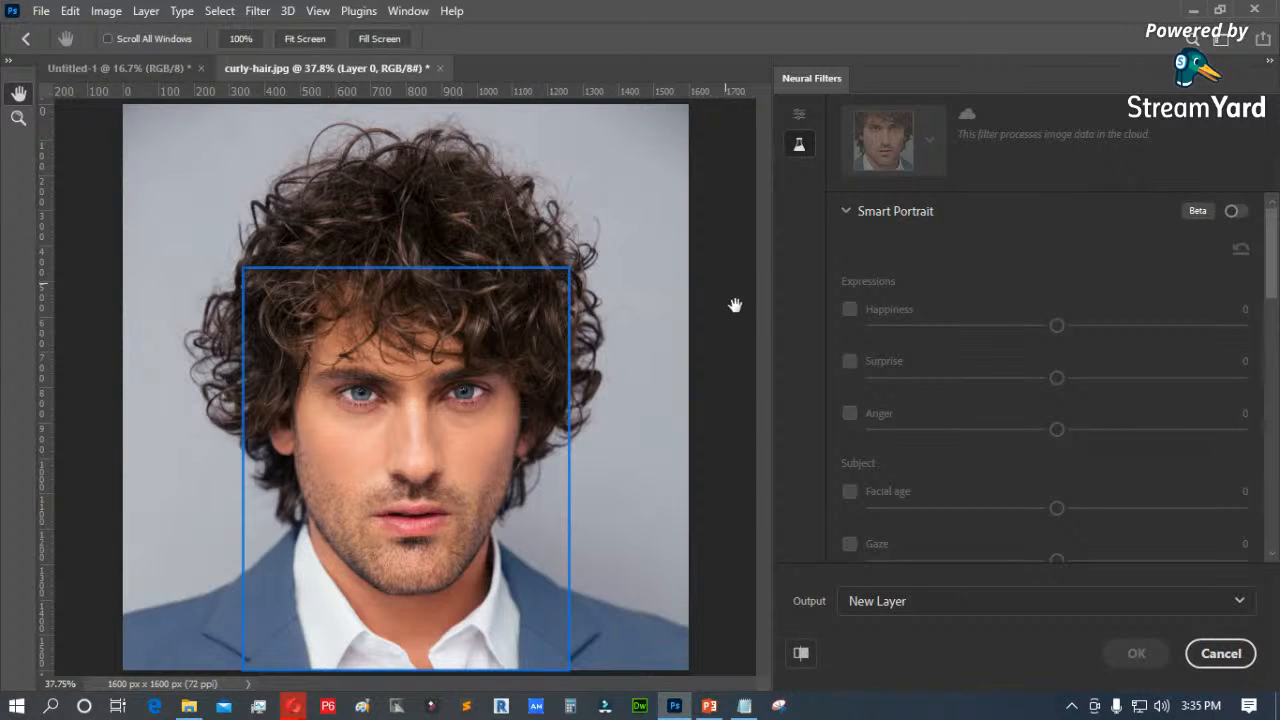
left_click(47, 11)
mouse_move(86, 120)
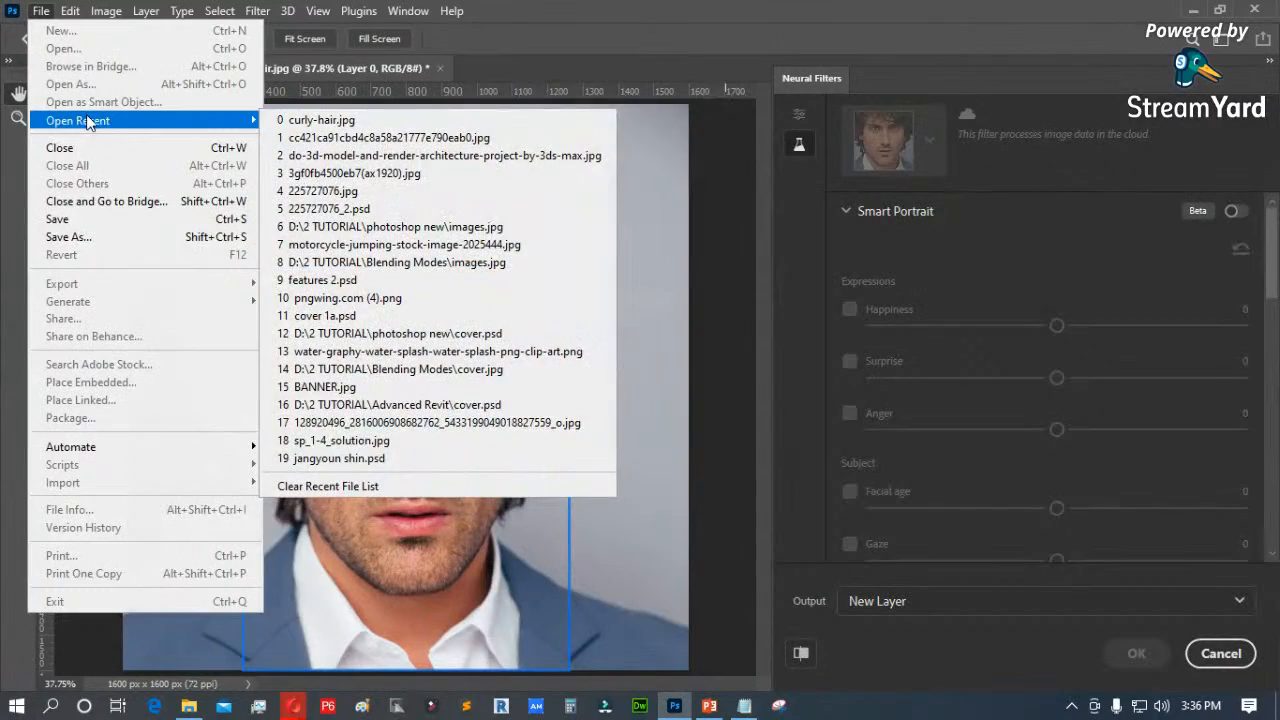
left_click(1226, 654)
left_click(1223, 652)
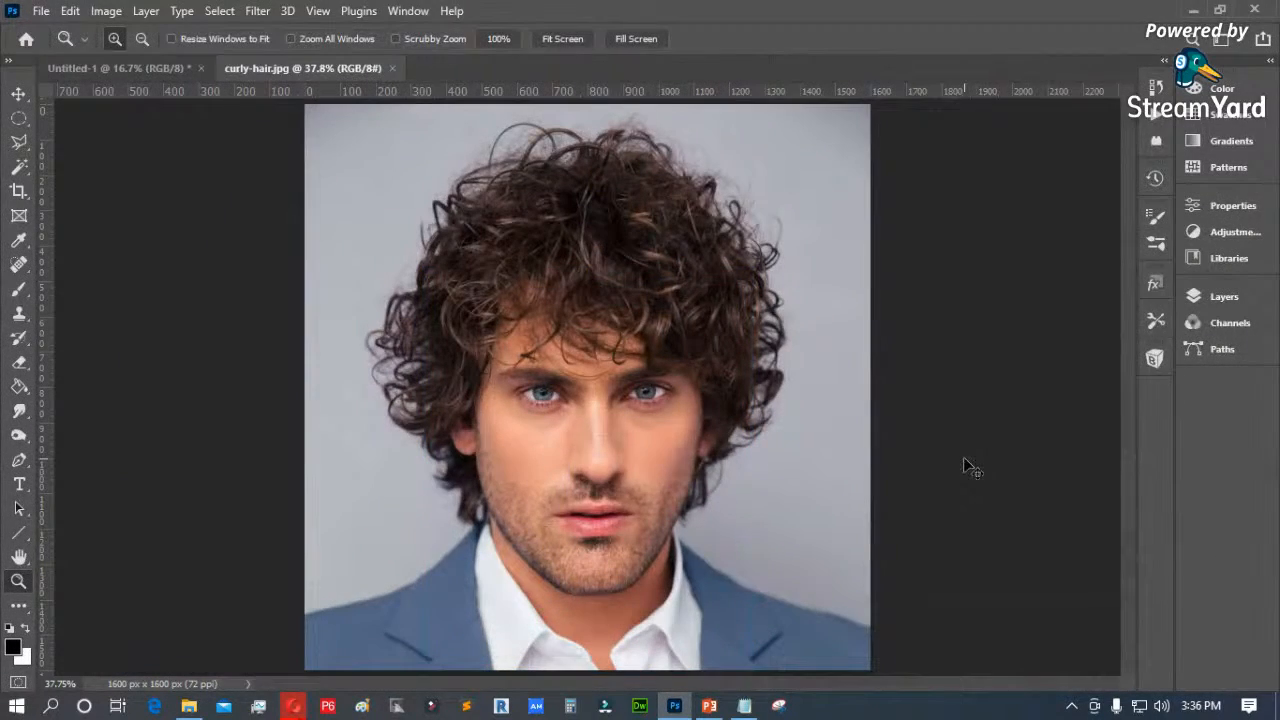
Step: Open the features 1 image from the photoshop new folder
key("ctrl+o")
left_click(724, 306)
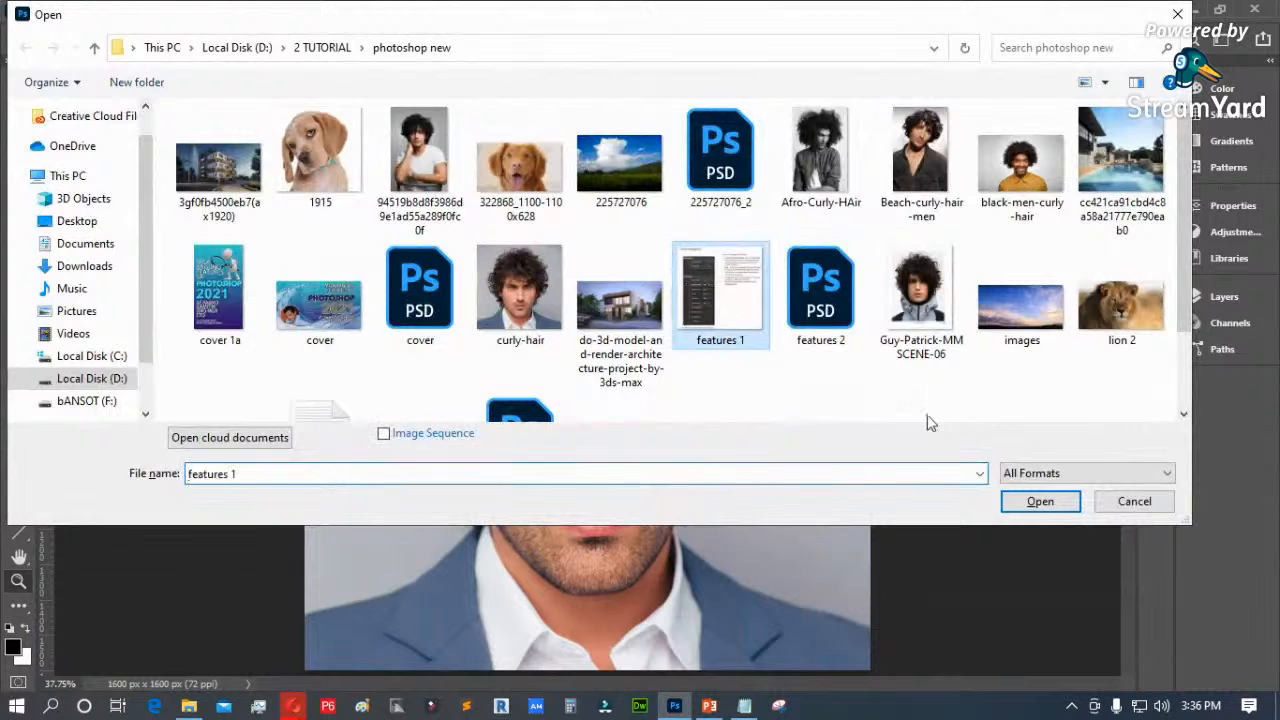
left_click(1038, 502)
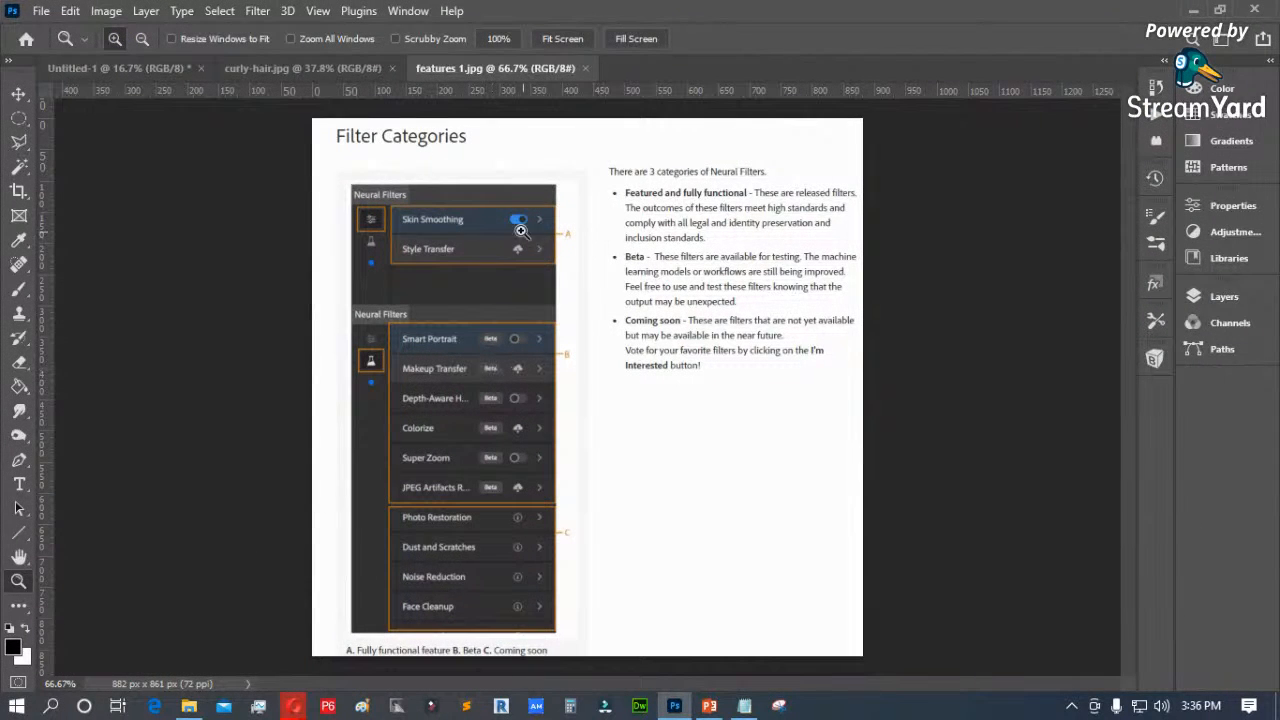
Step: Examine the featured and beta filter categories in features 1.jpg, including the download icon beside Style Transfer
left_click_drag(326, 150, 634, 355)
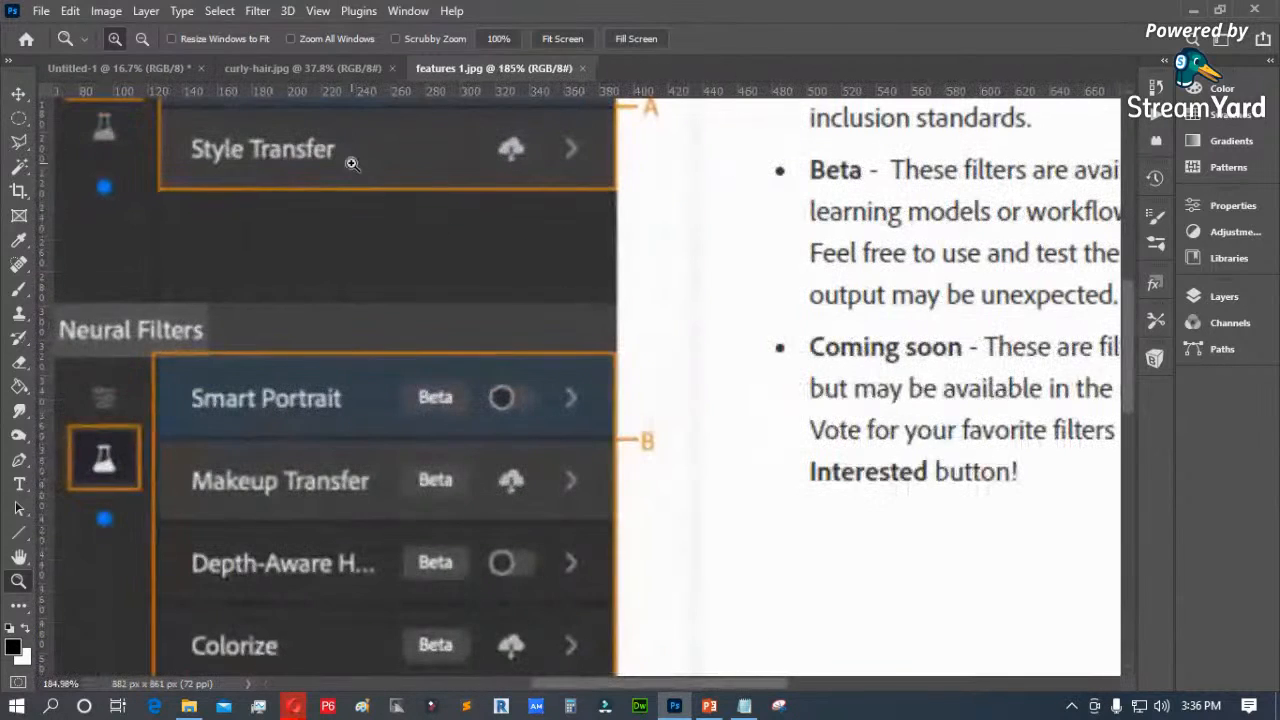
scroll(375, 241, "up", 1)
scroll(375, 241, "up", 3)
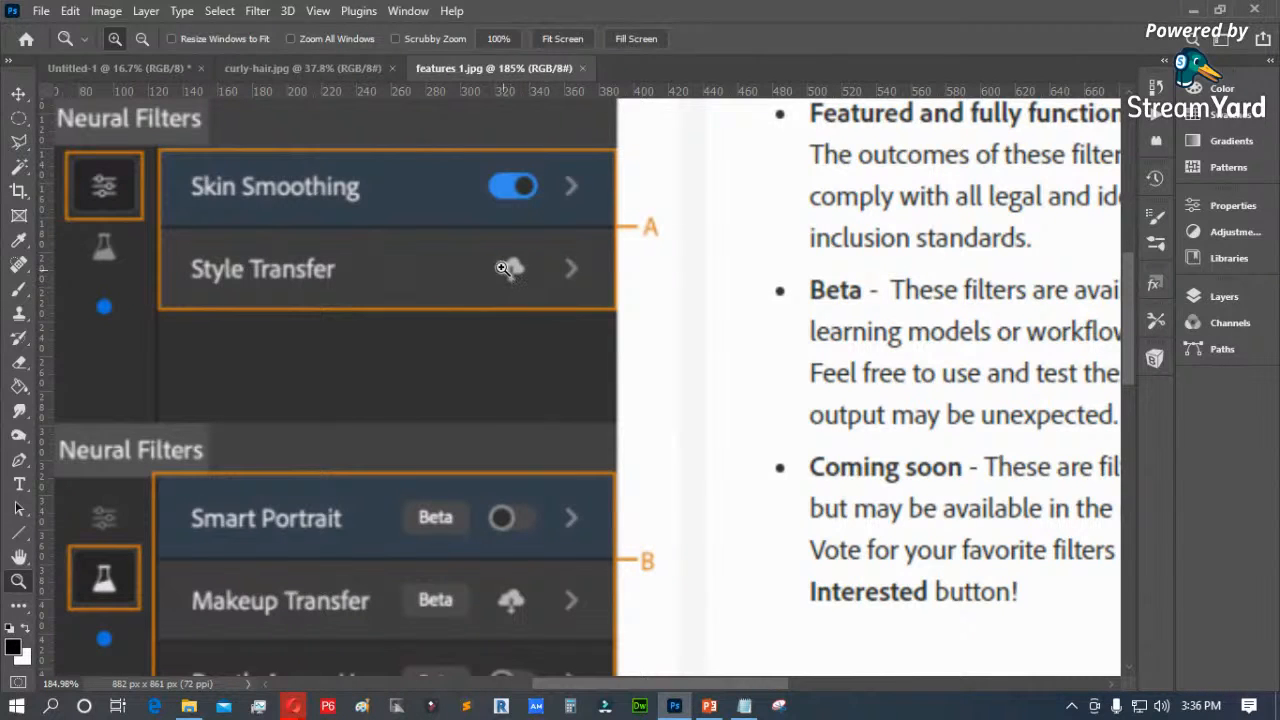
left_click_drag(479, 244, 537, 319)
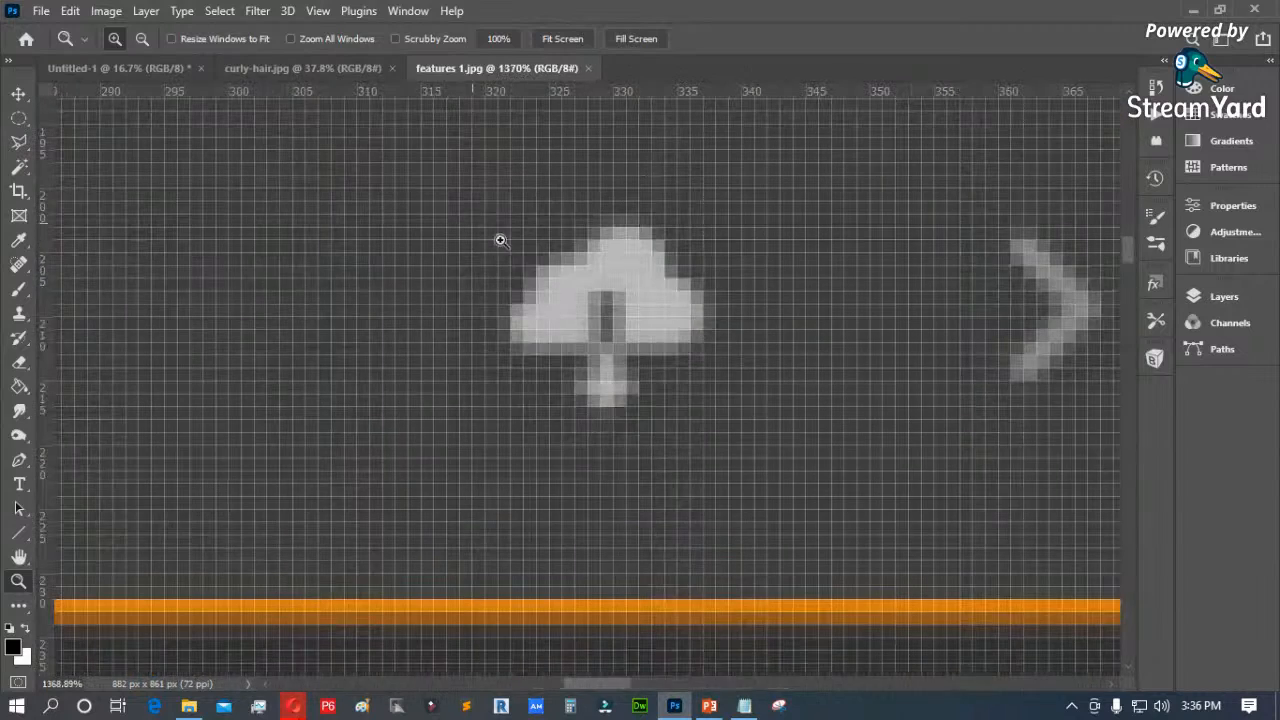
left_click(563, 38)
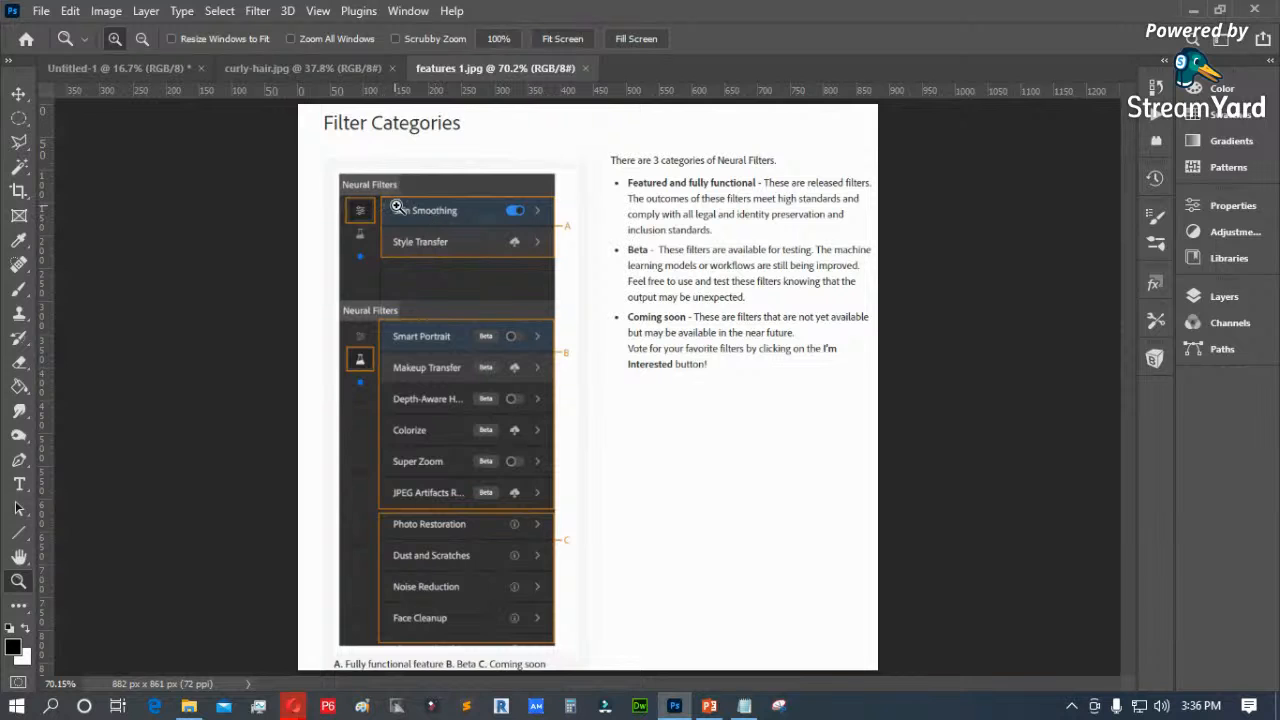
left_click_drag(290, 153, 826, 337)
scroll(660, 313, "down", 2)
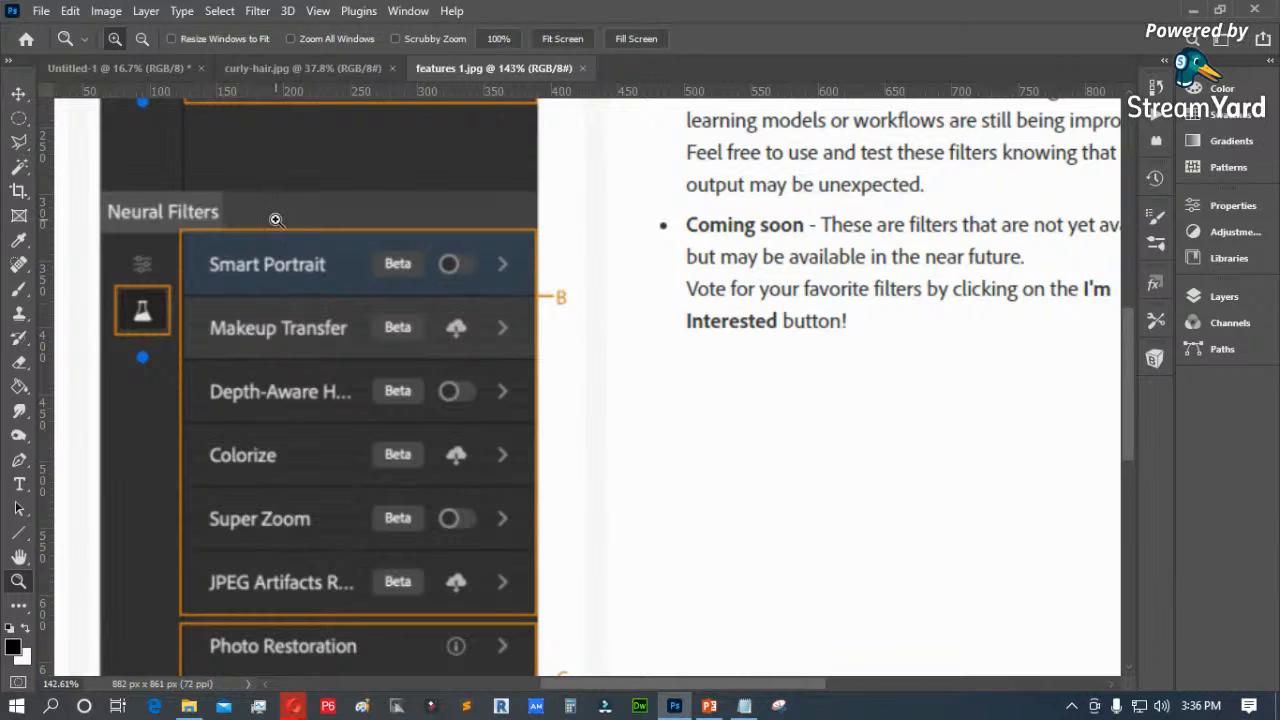
scroll(274, 217, "up", 3)
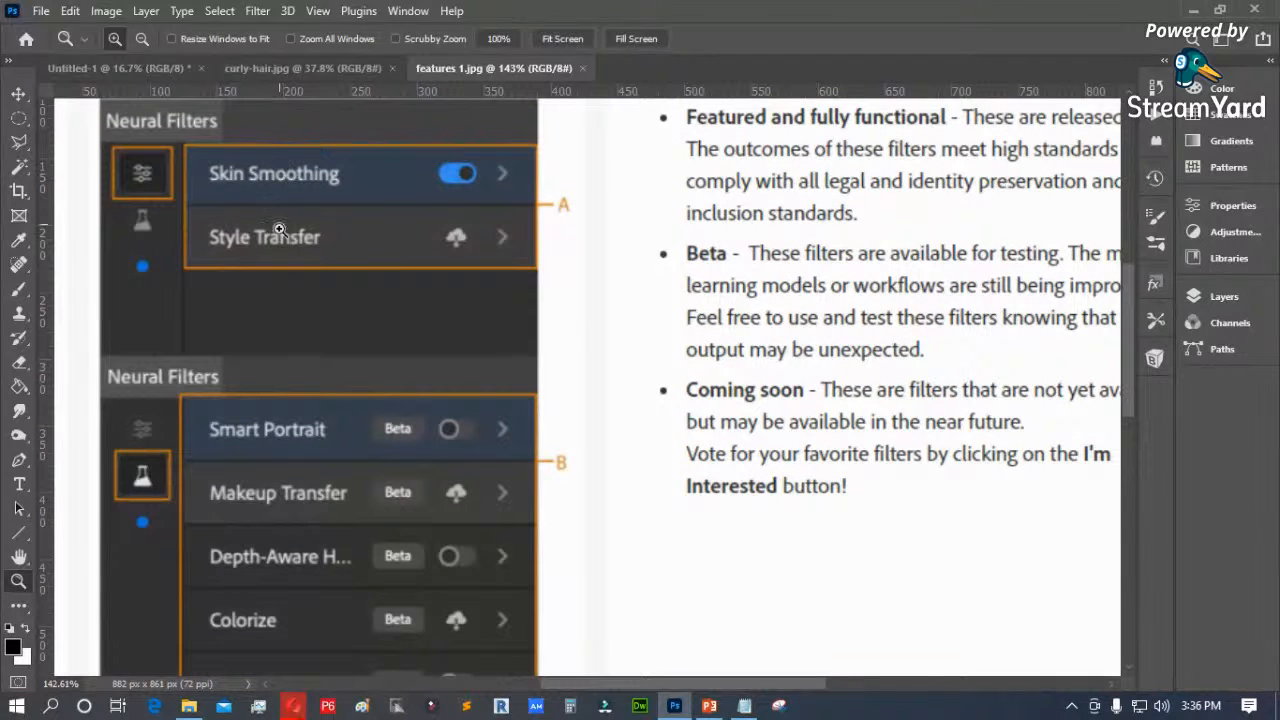
scroll(274, 236, "down", 1)
scroll(290, 436, "down", 1)
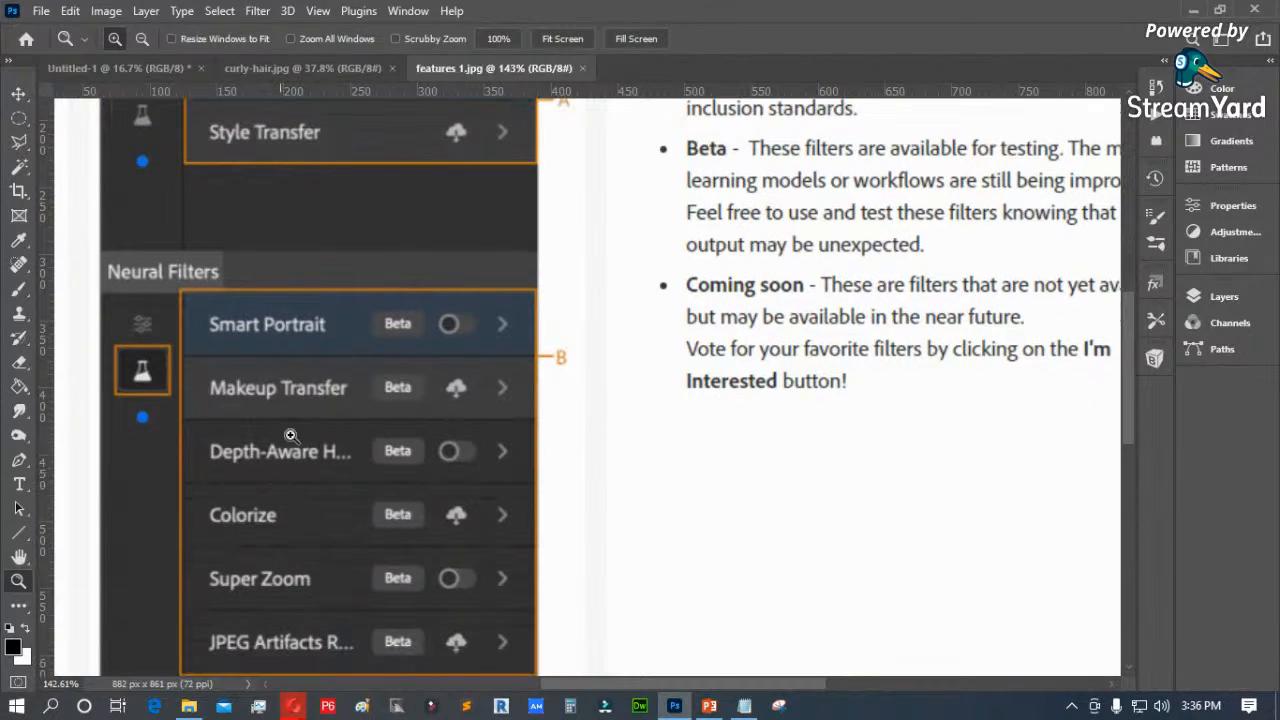
Step: Open Neural Filters on features 1.jpg, review the full list of beta and upcoming filters, and cancel
left_click(258, 11)
left_click(295, 87)
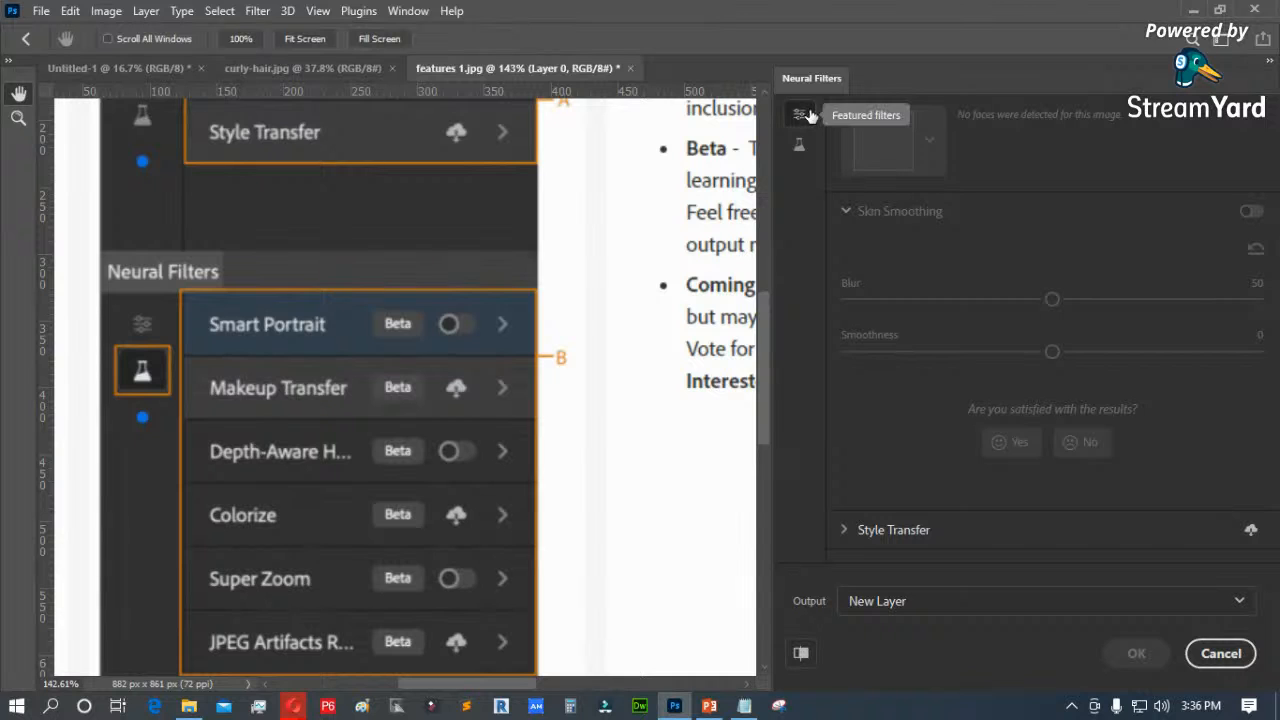
left_click(800, 146)
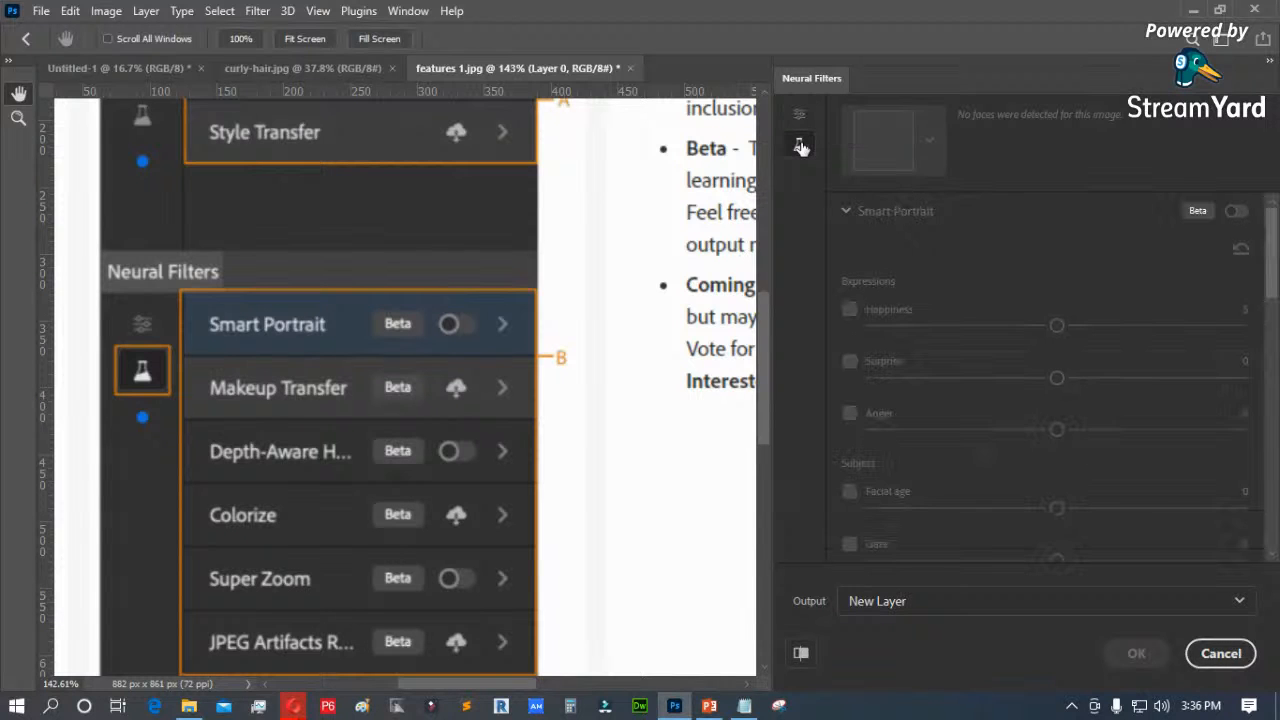
scroll(912, 324, "down", 6)
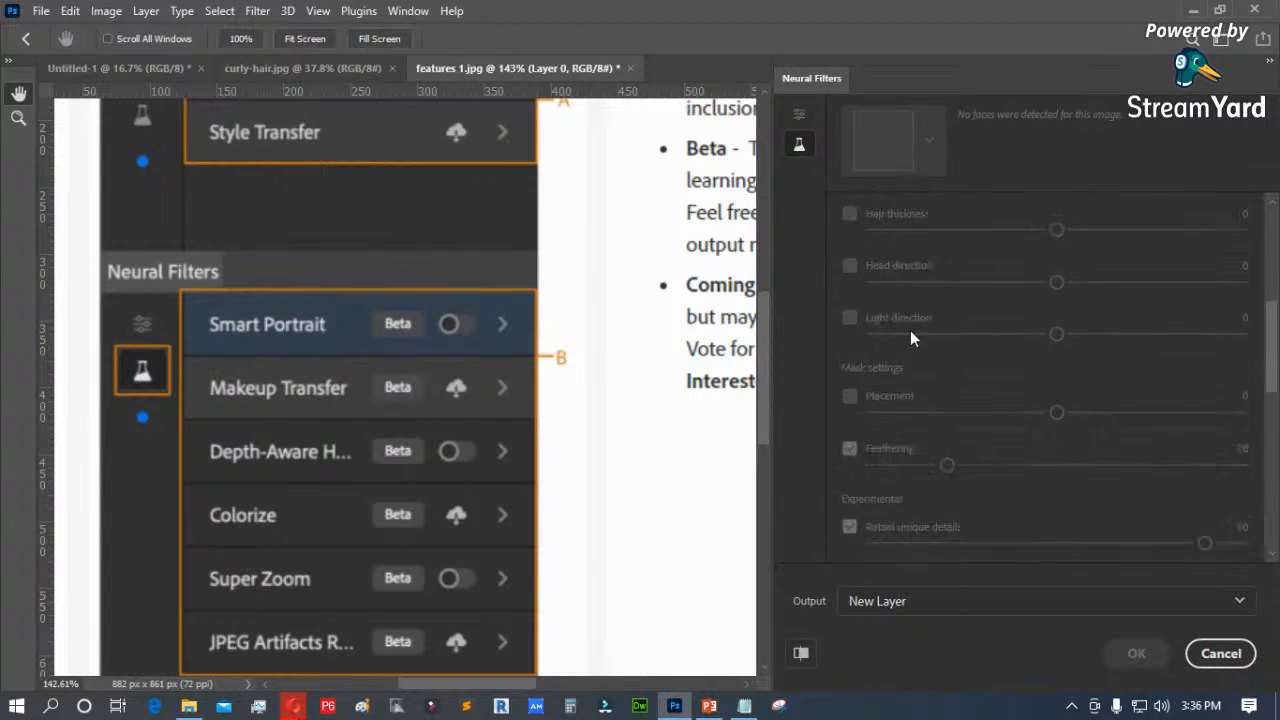
scroll(1008, 455, "down", 10)
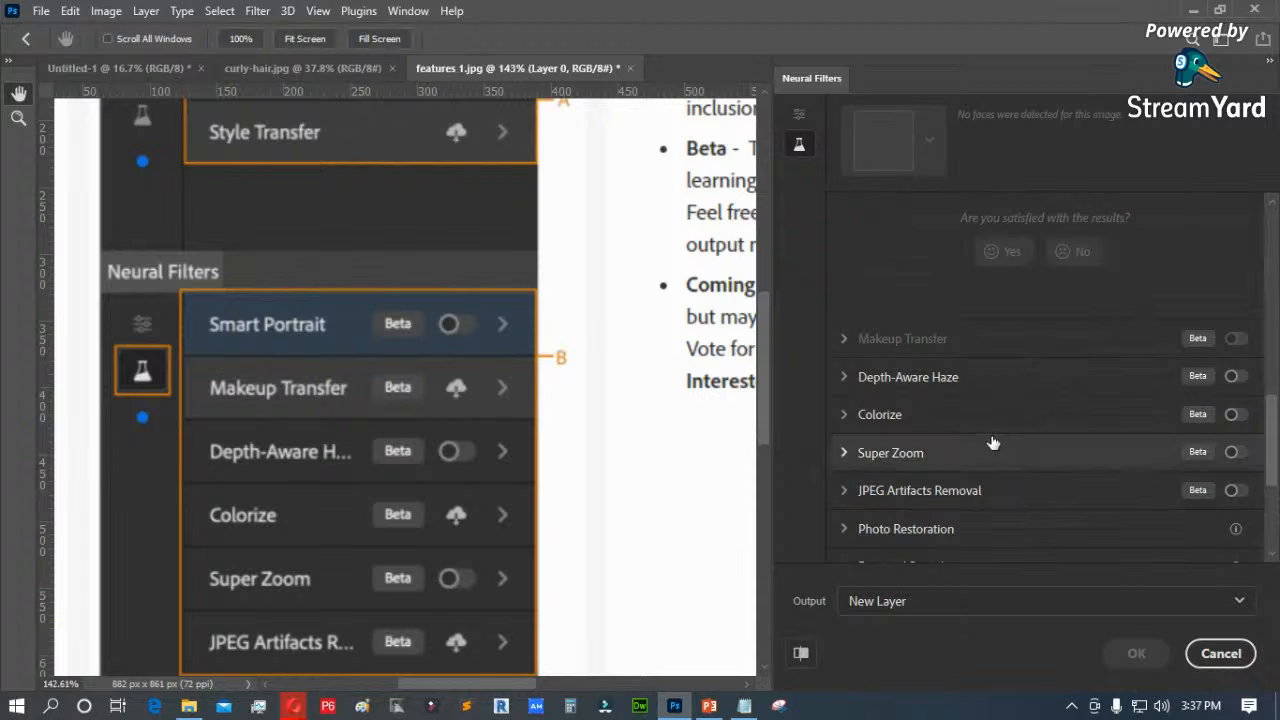
scroll(965, 412, "down", 2)
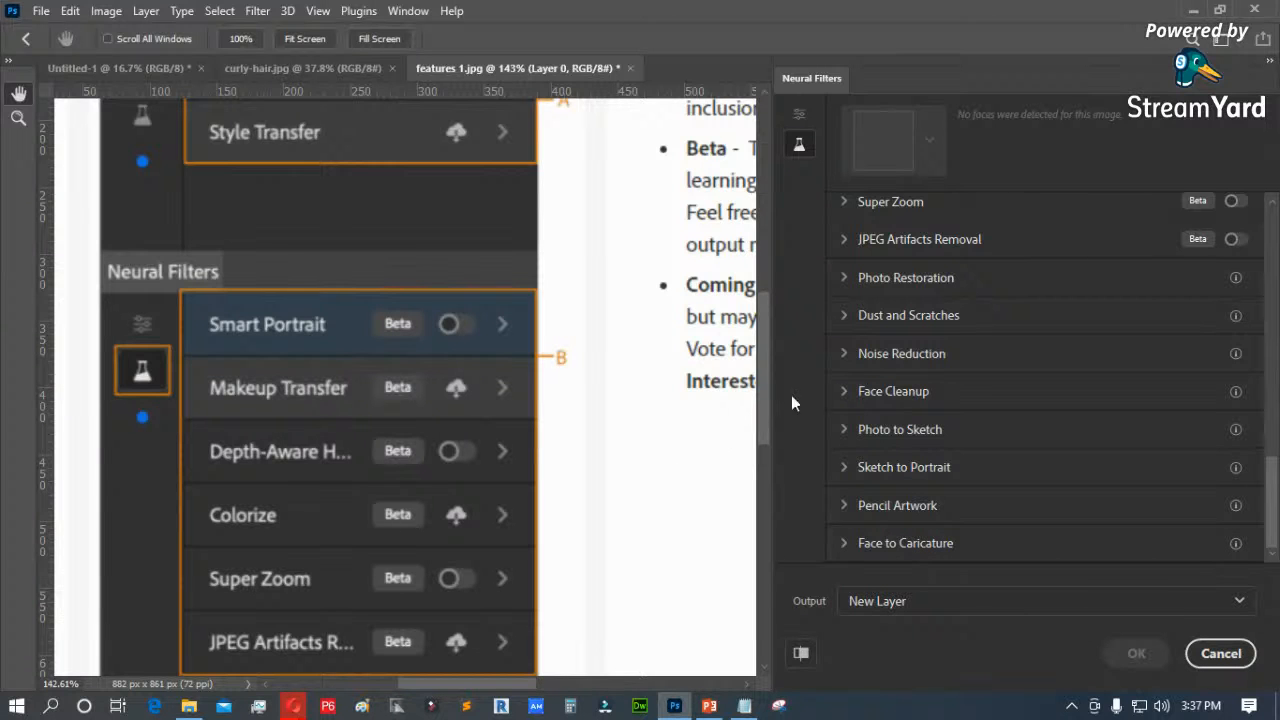
scroll(1025, 368, "up", 3)
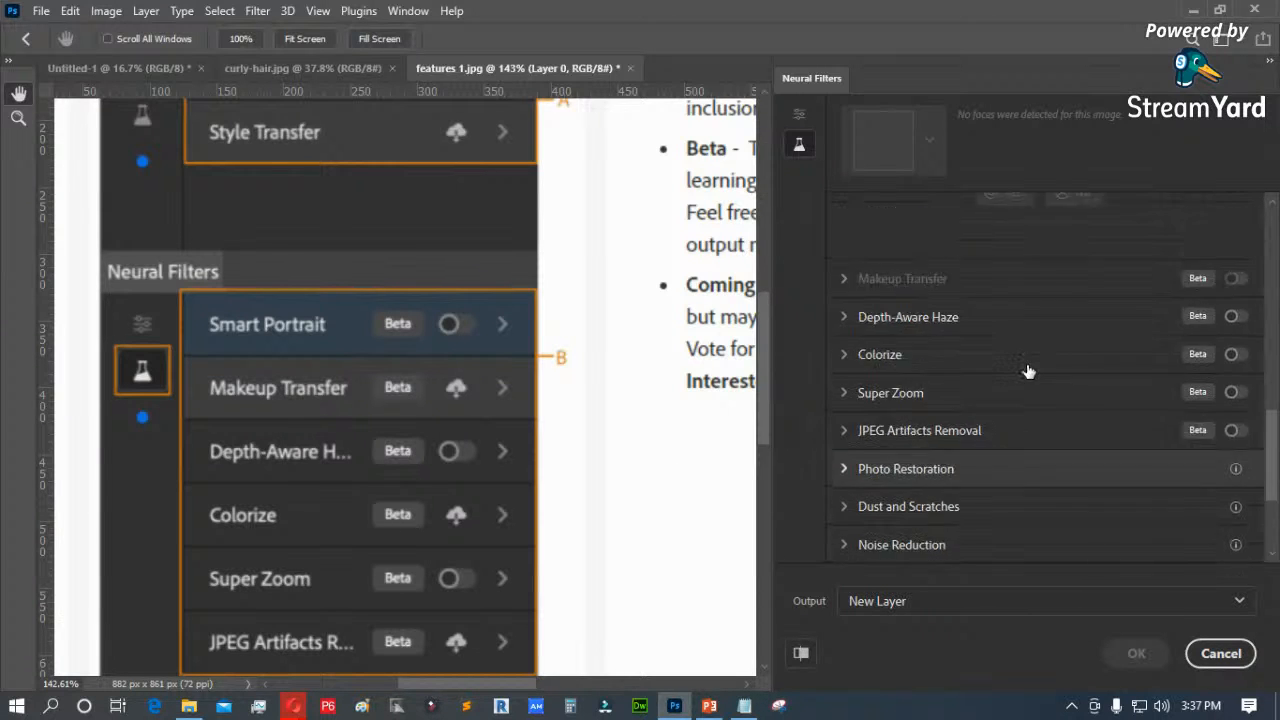
scroll(1028, 371, "up", 2)
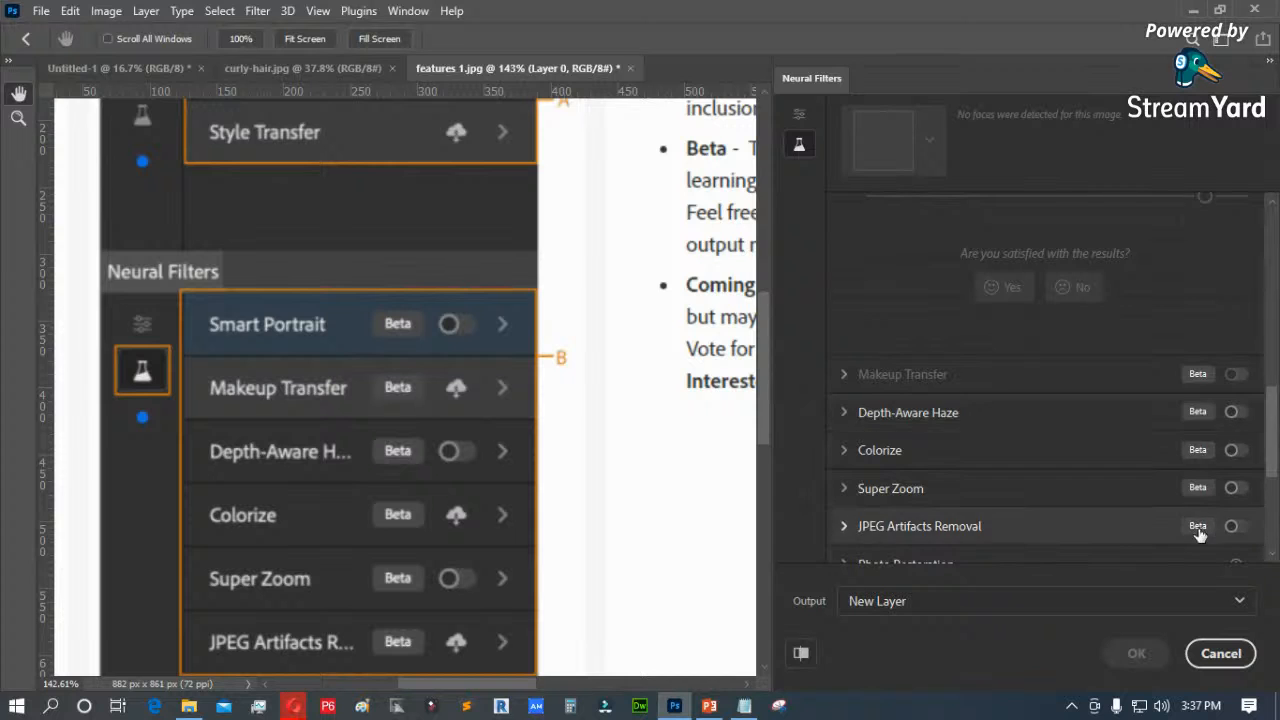
left_click(1220, 655)
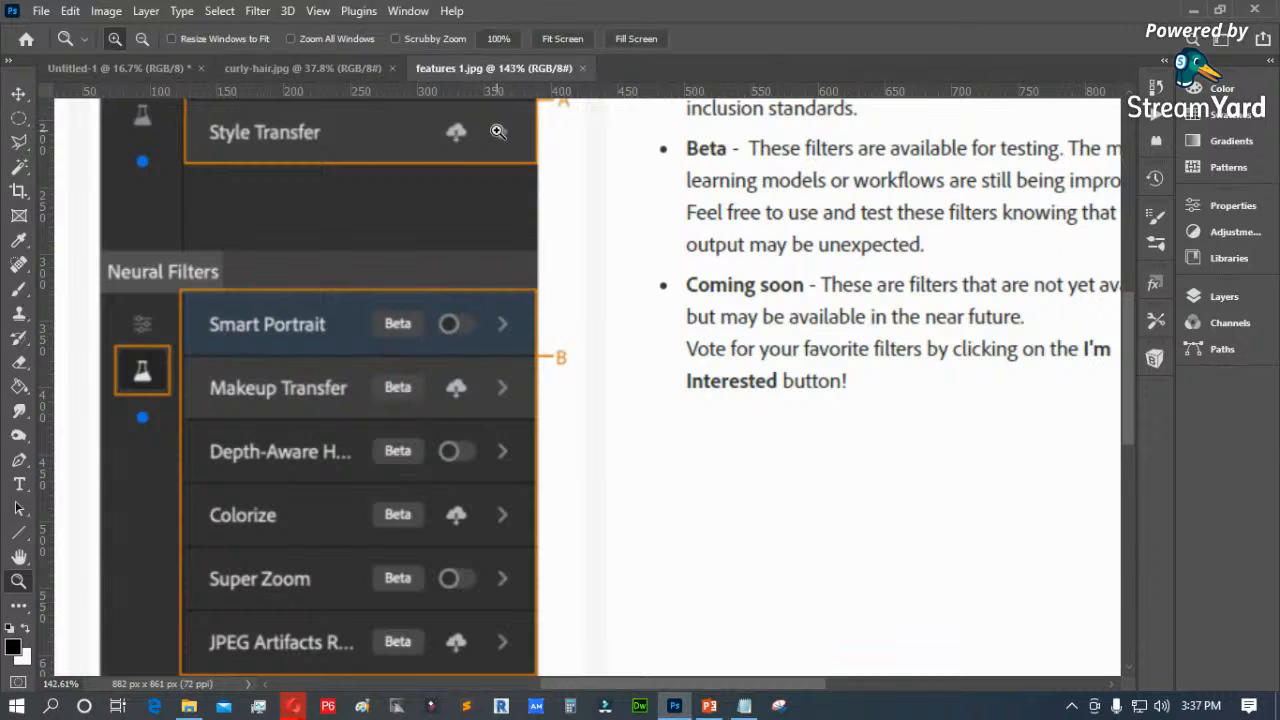
Step: View the Coming soon category of the filter chart up close and close features 1.jpg
left_click(562, 39)
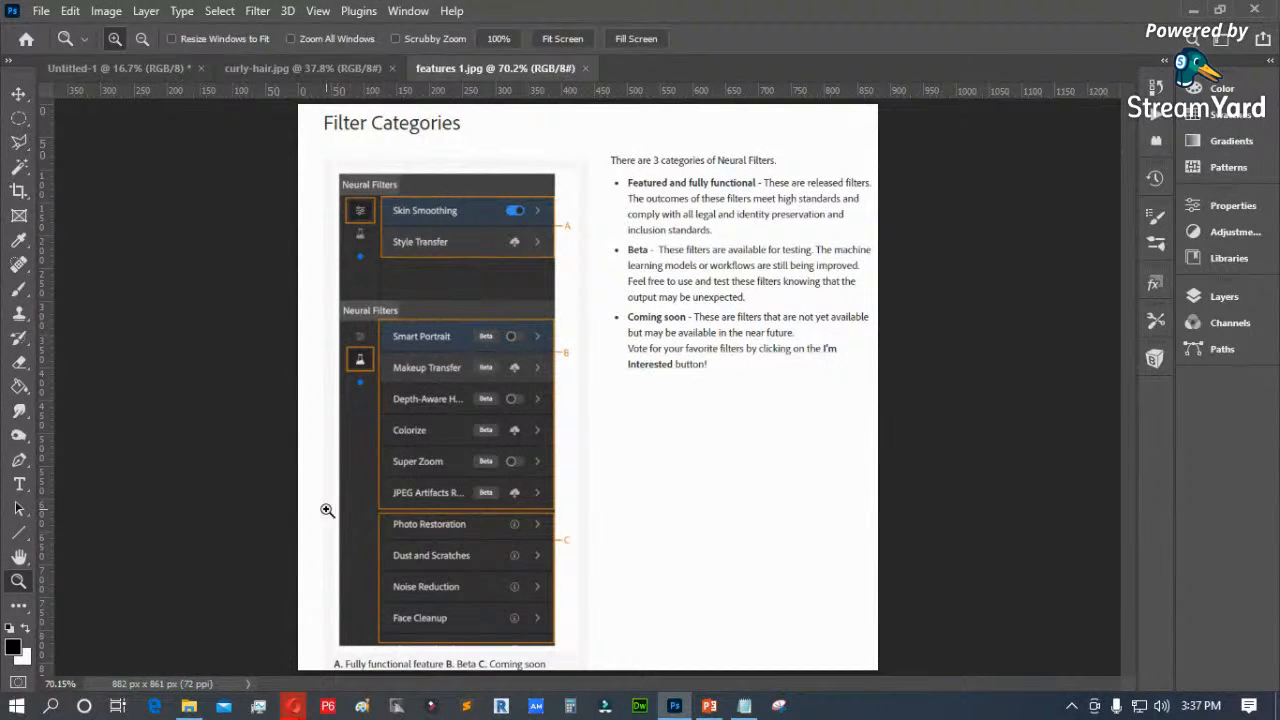
left_click_drag(336, 492, 578, 654)
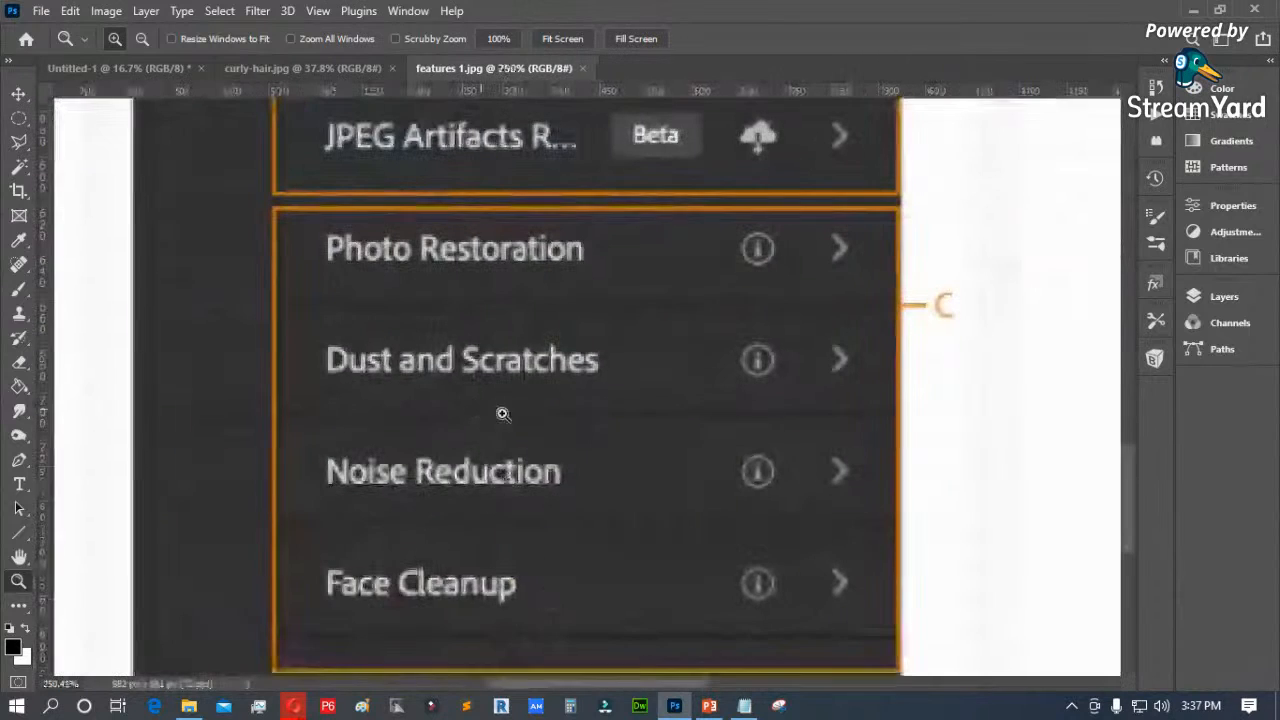
left_click(582, 68)
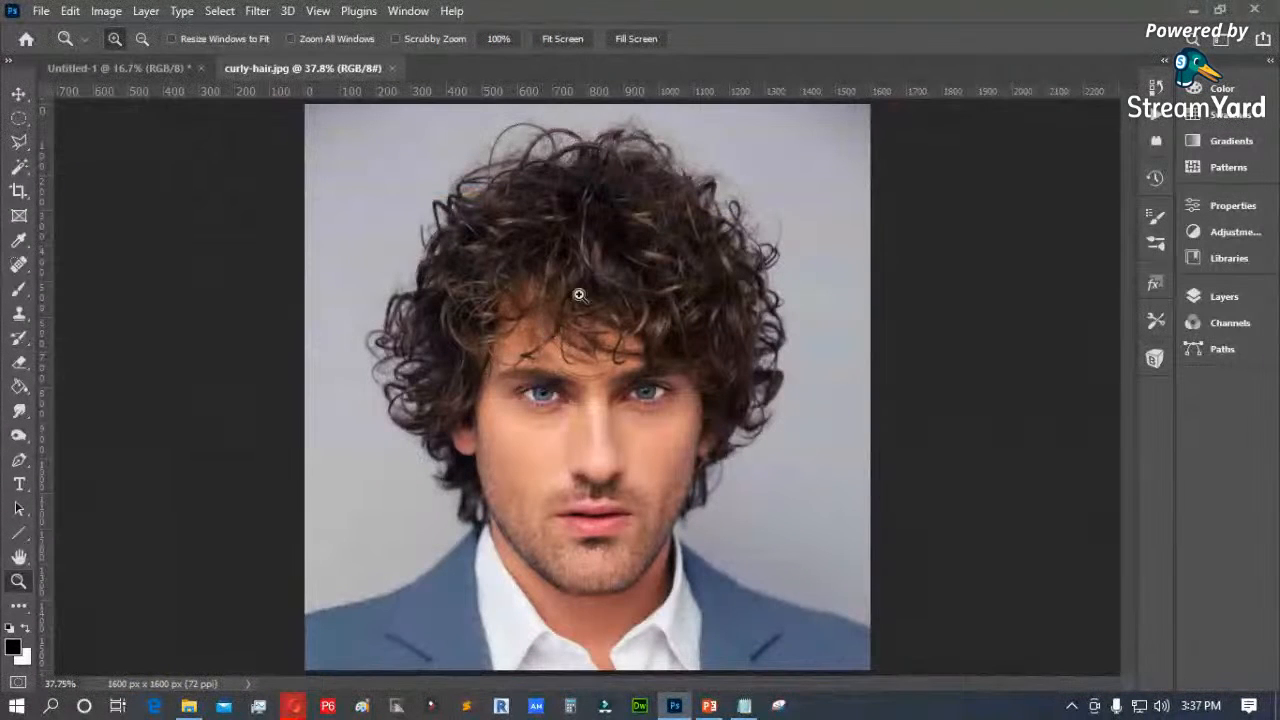
Step: Enable the Skin Smoothing neural filter on curly-hair.jpg with Blur 55 and Smoothness 13
left_click(262, 14)
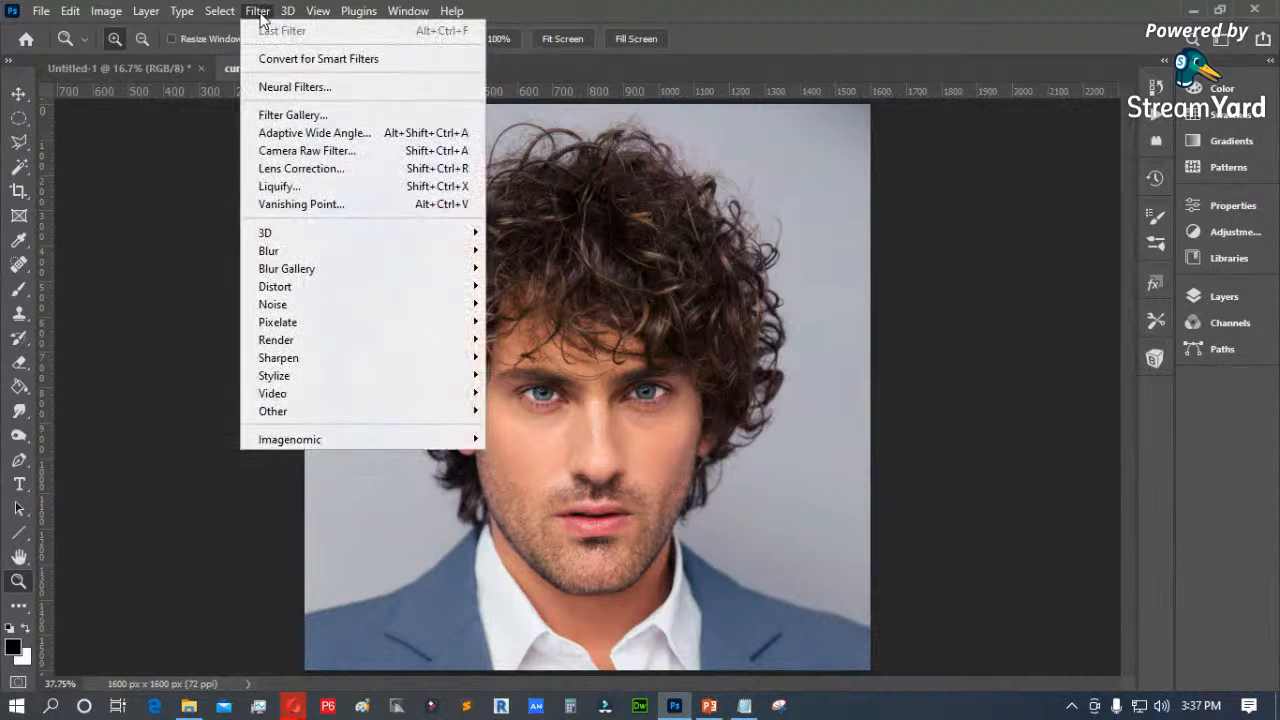
left_click(281, 87)
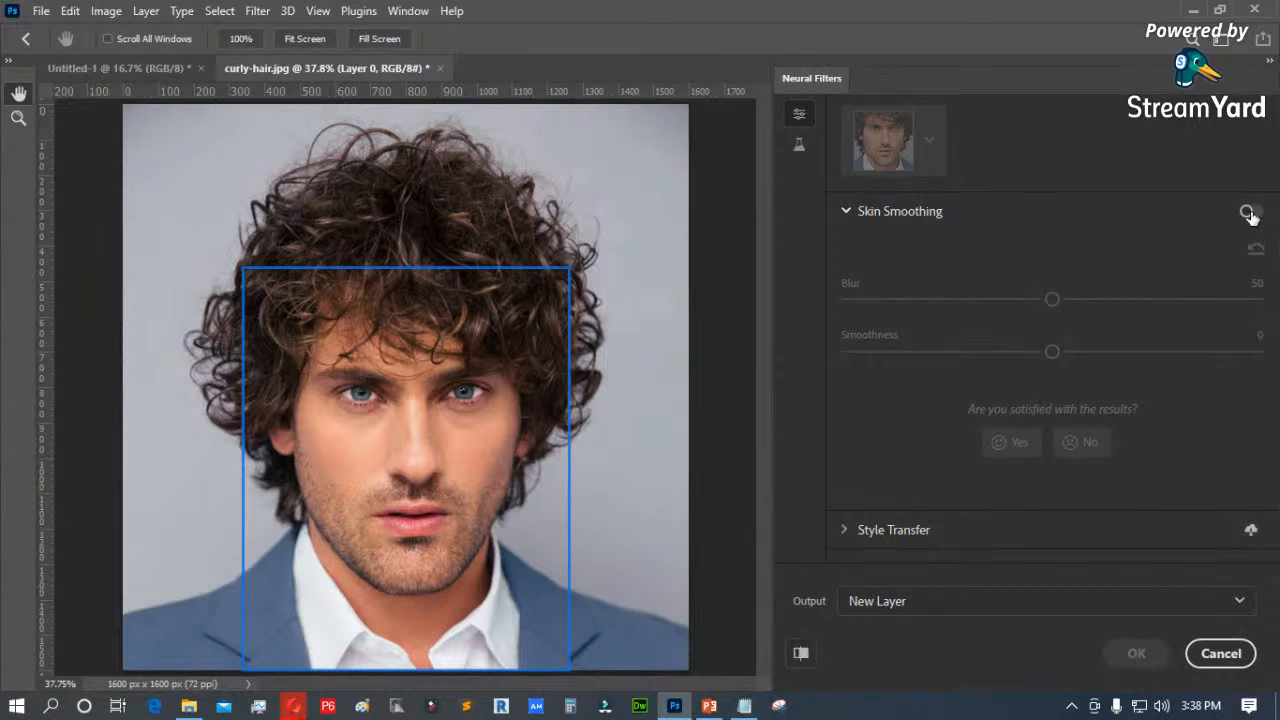
left_click(1248, 214)
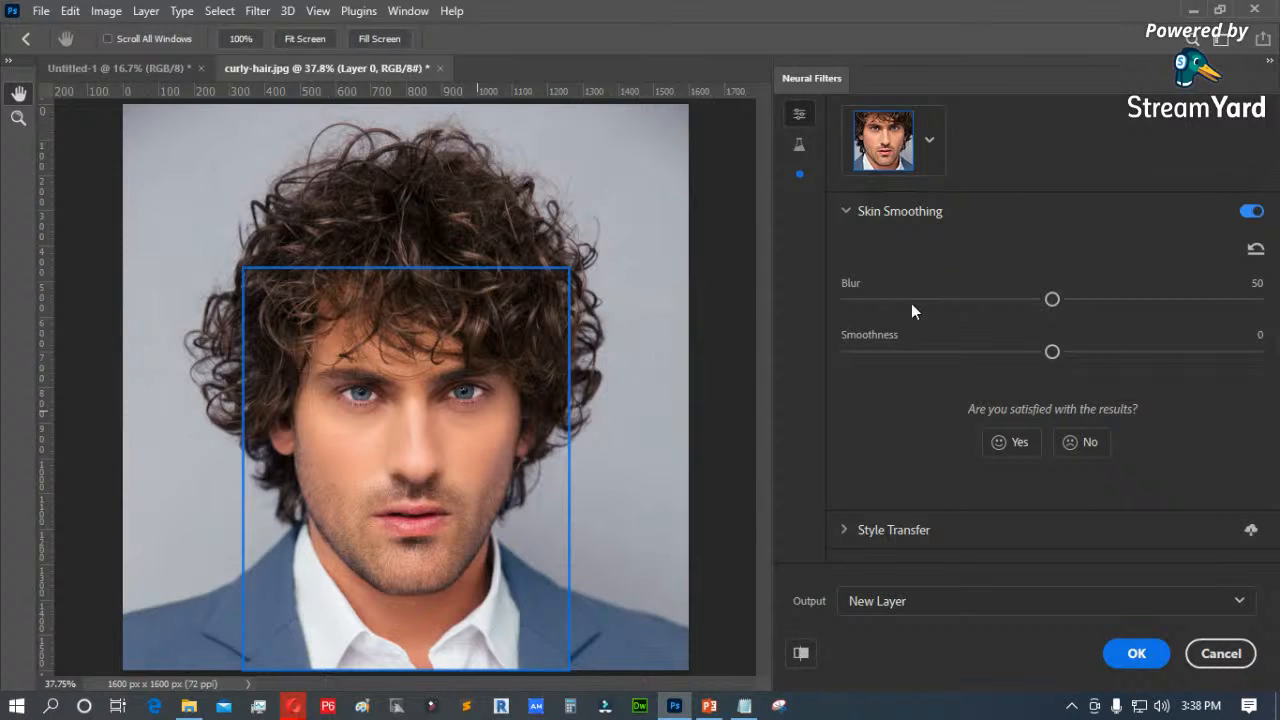
left_click_drag(1053, 300, 1073, 299)
left_click_drag(1052, 352, 1112, 352)
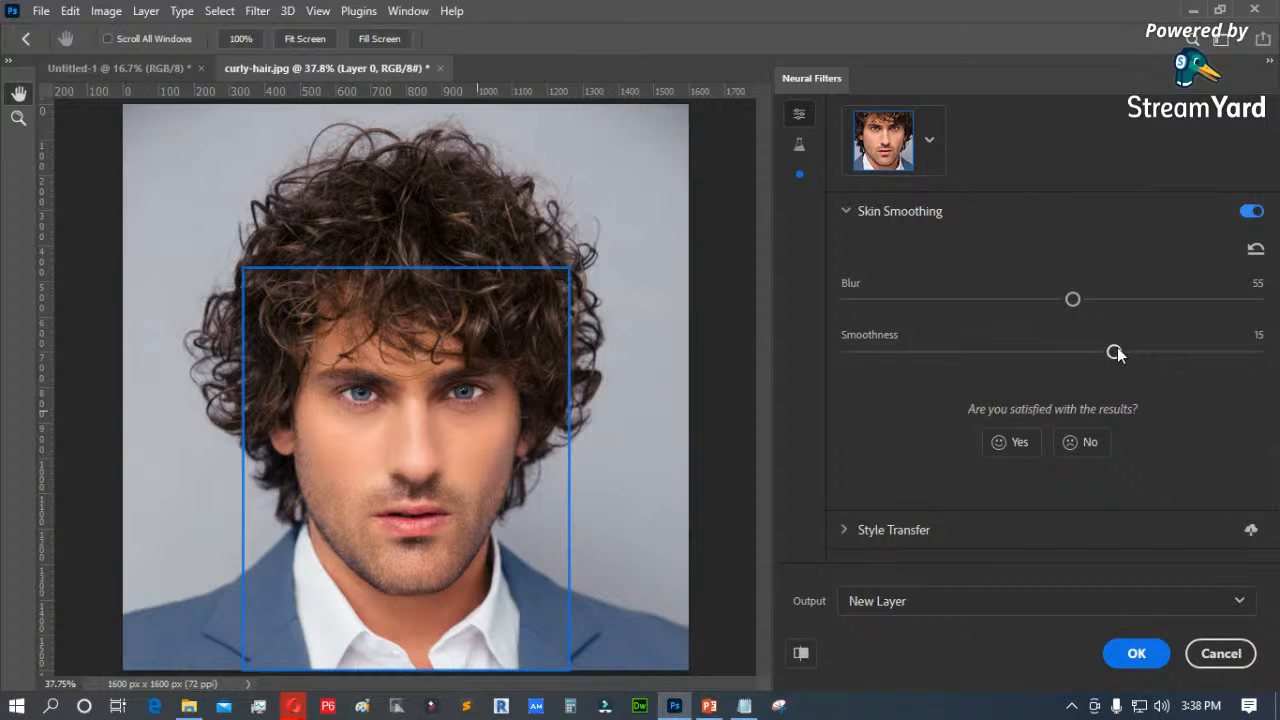
mouse_move(1130, 352)
left_mouse_down()
mouse_move(1176, 352)
mouse_move(1106, 356)
left_mouse_up()
left_click_drag(1104, 354, 1107, 353)
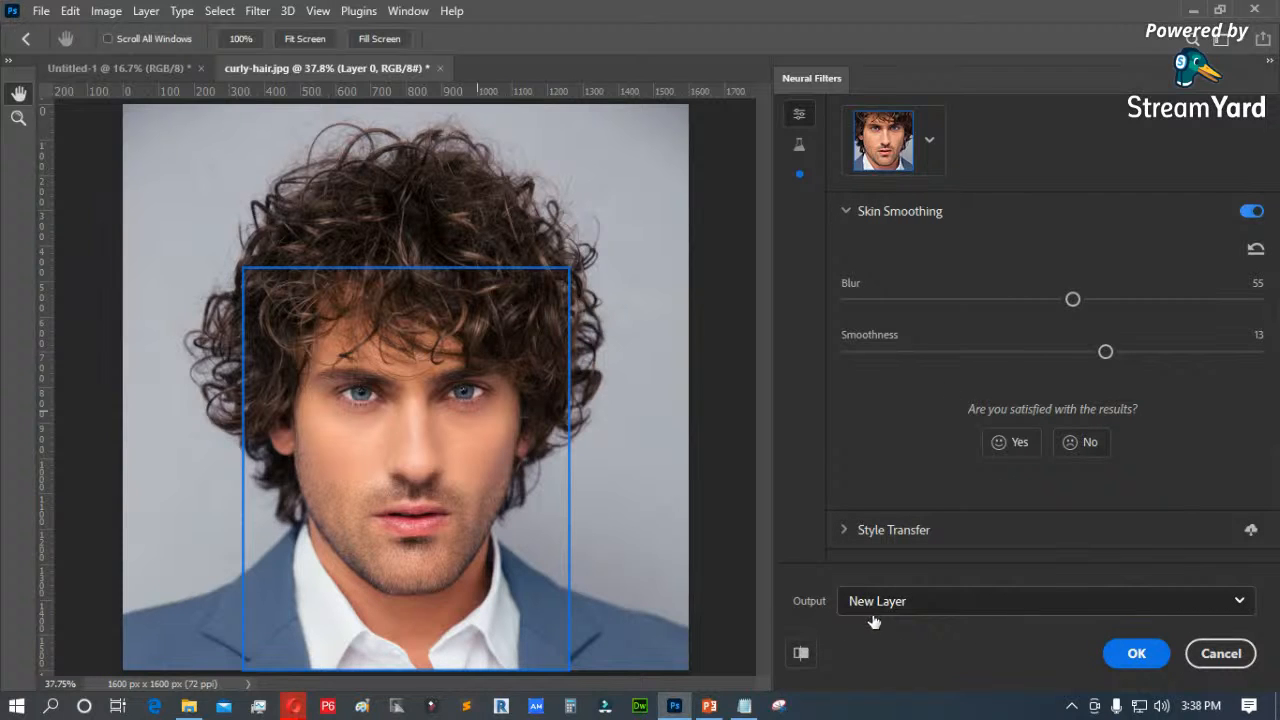
Step: Keep the filter output as New Layer, preview the changes, apply the smoothing, and inspect the face up close
left_click(1238, 608)
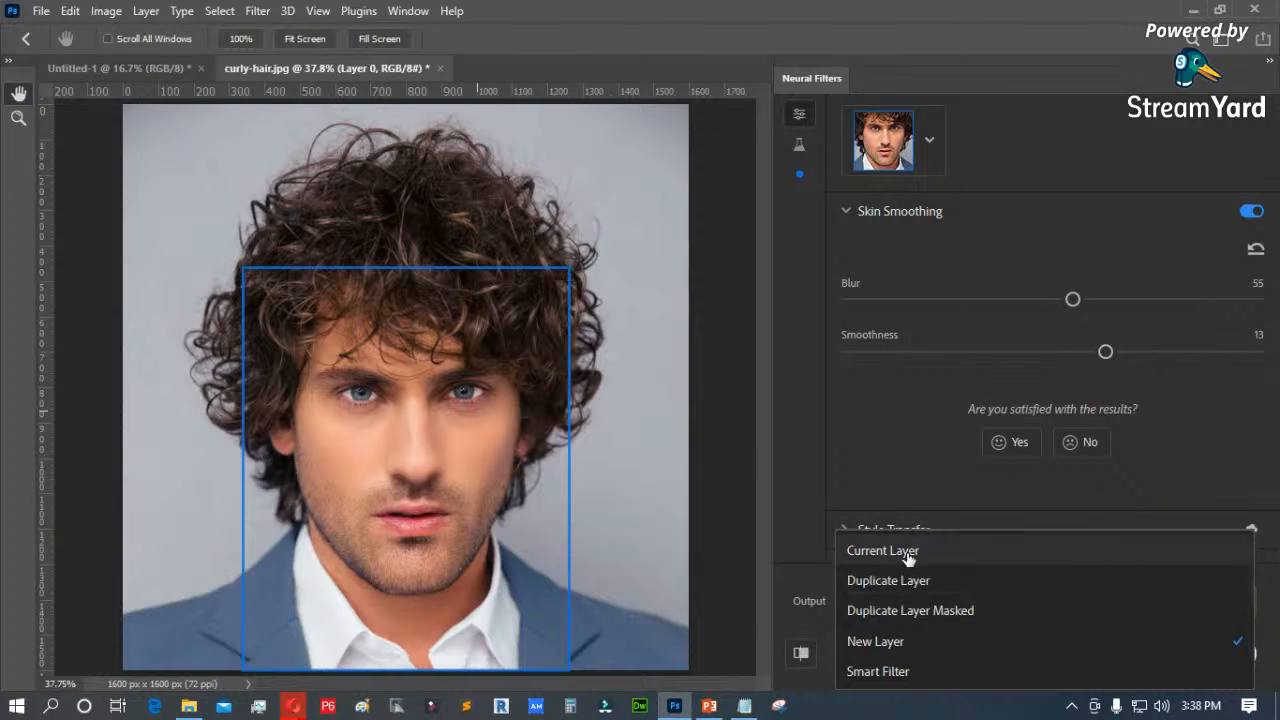
left_click(884, 645)
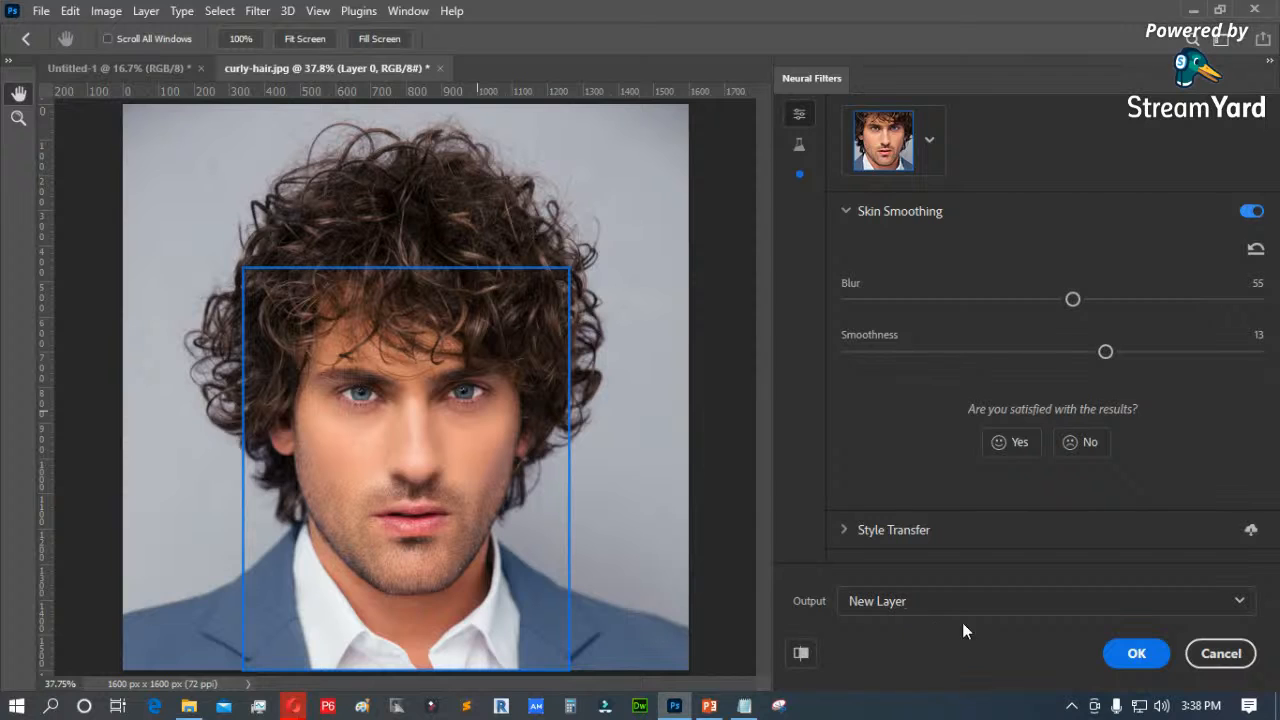
left_click(801, 655)
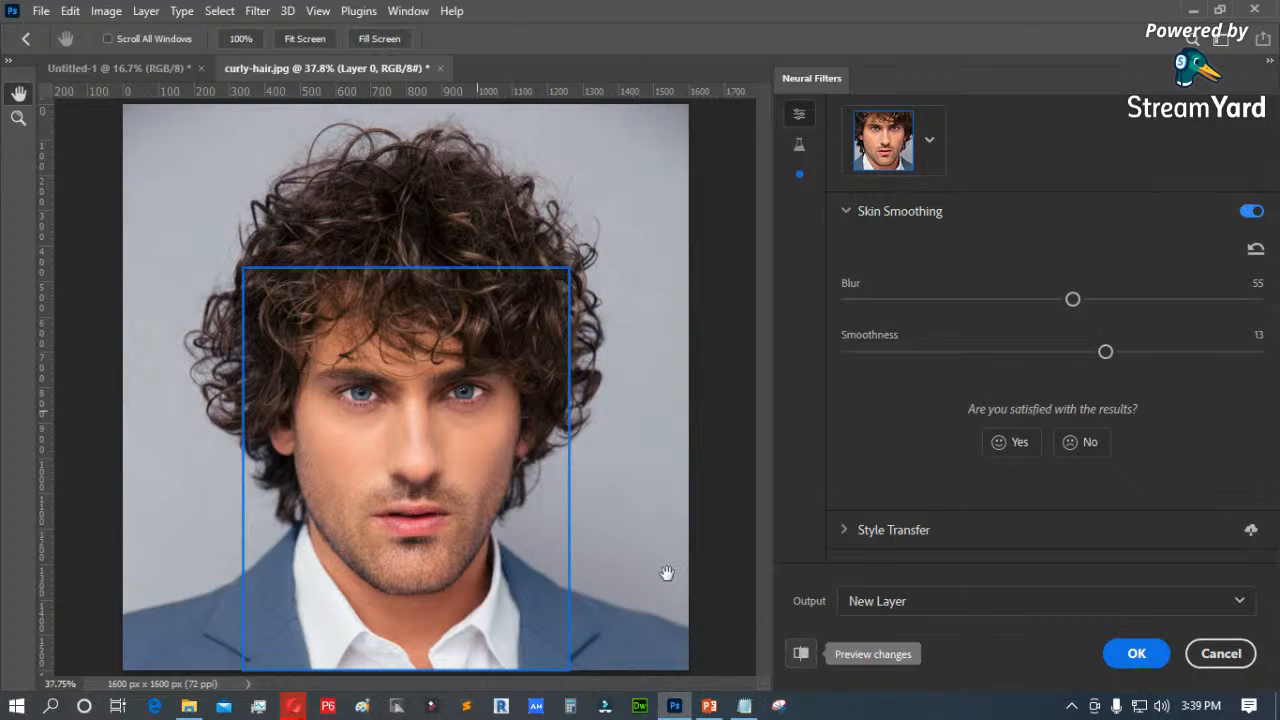
left_click(1138, 655)
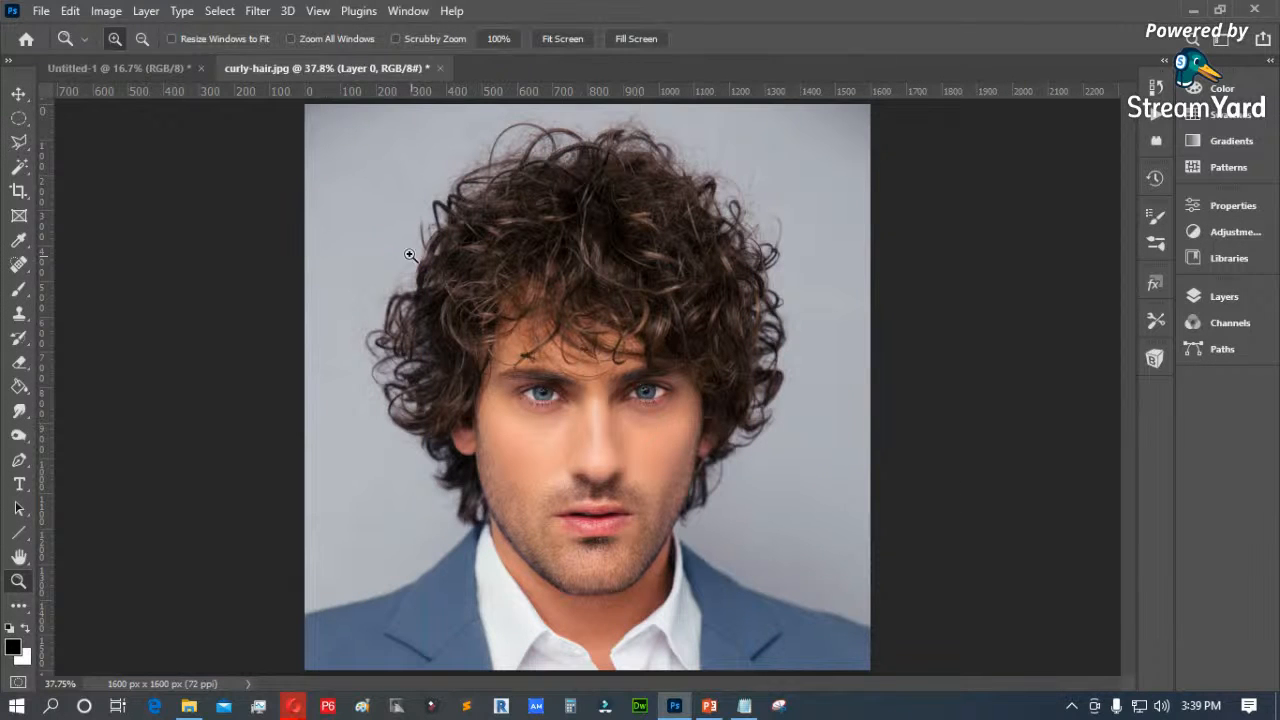
left_click_drag(388, 226, 735, 592)
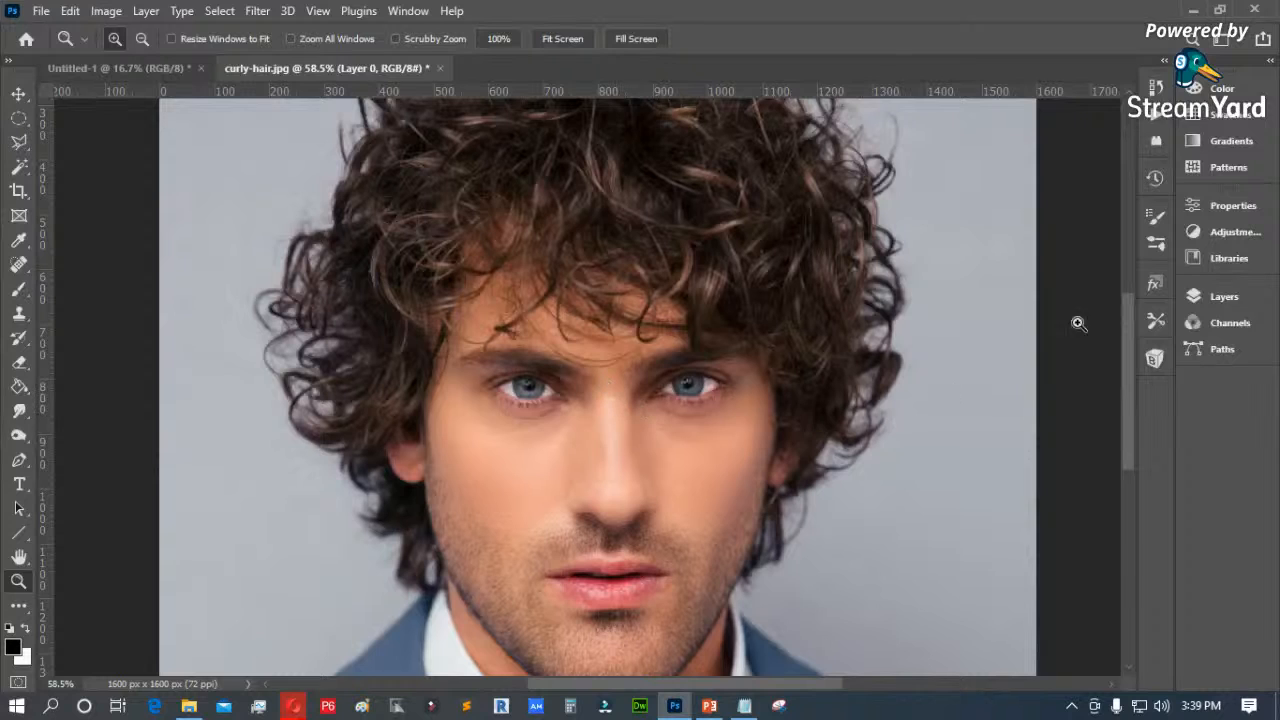
Step: Add a layer mask to Layer 0 above the Background
left_click(1202, 295)
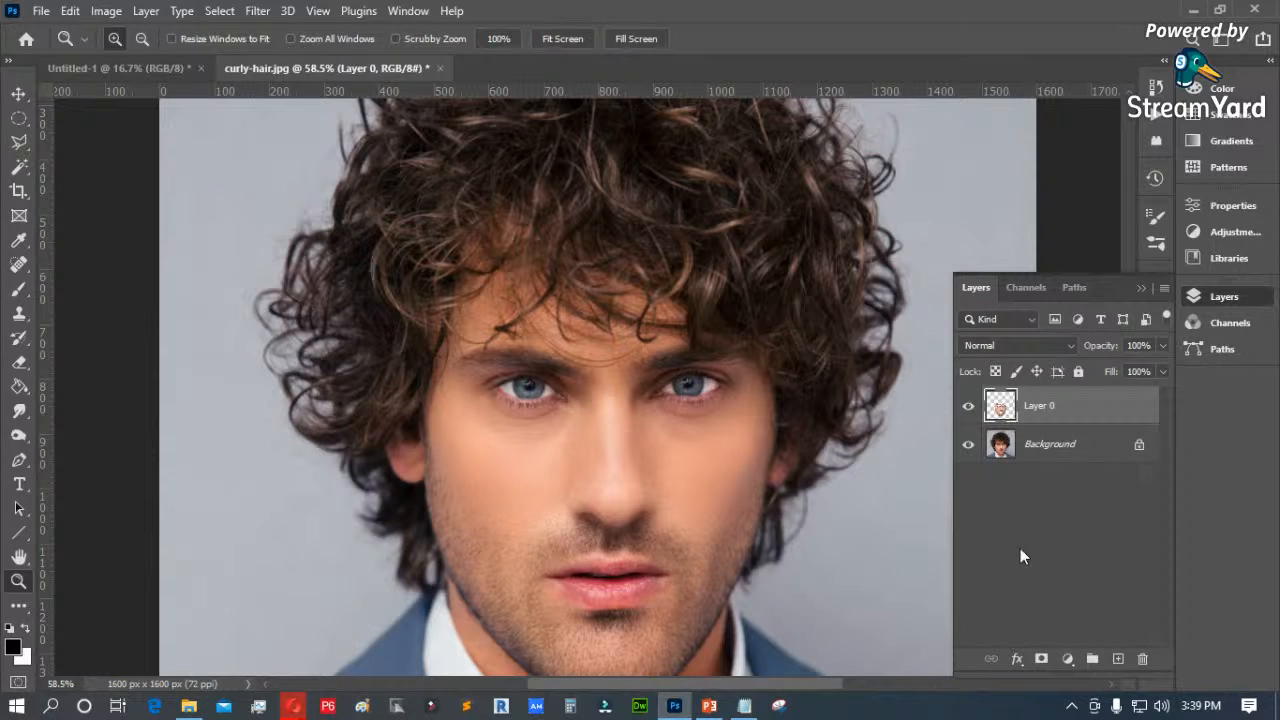
key("e")
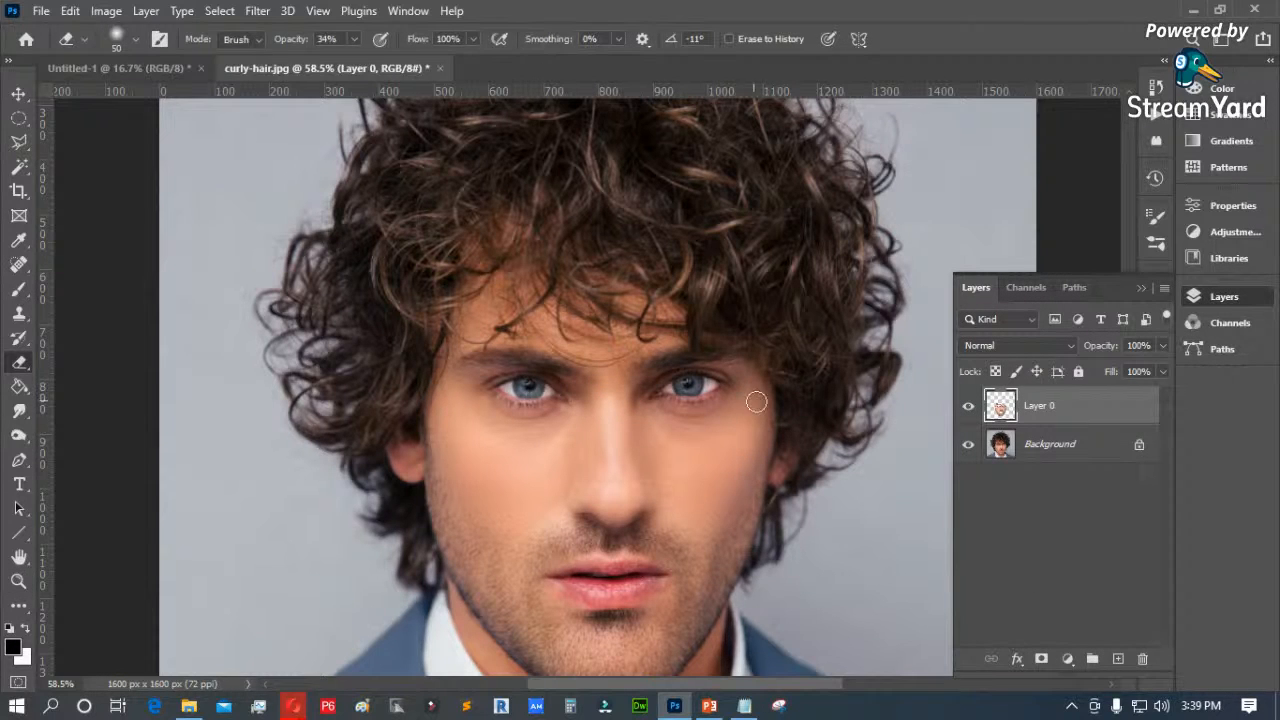
left_click(1041, 658)
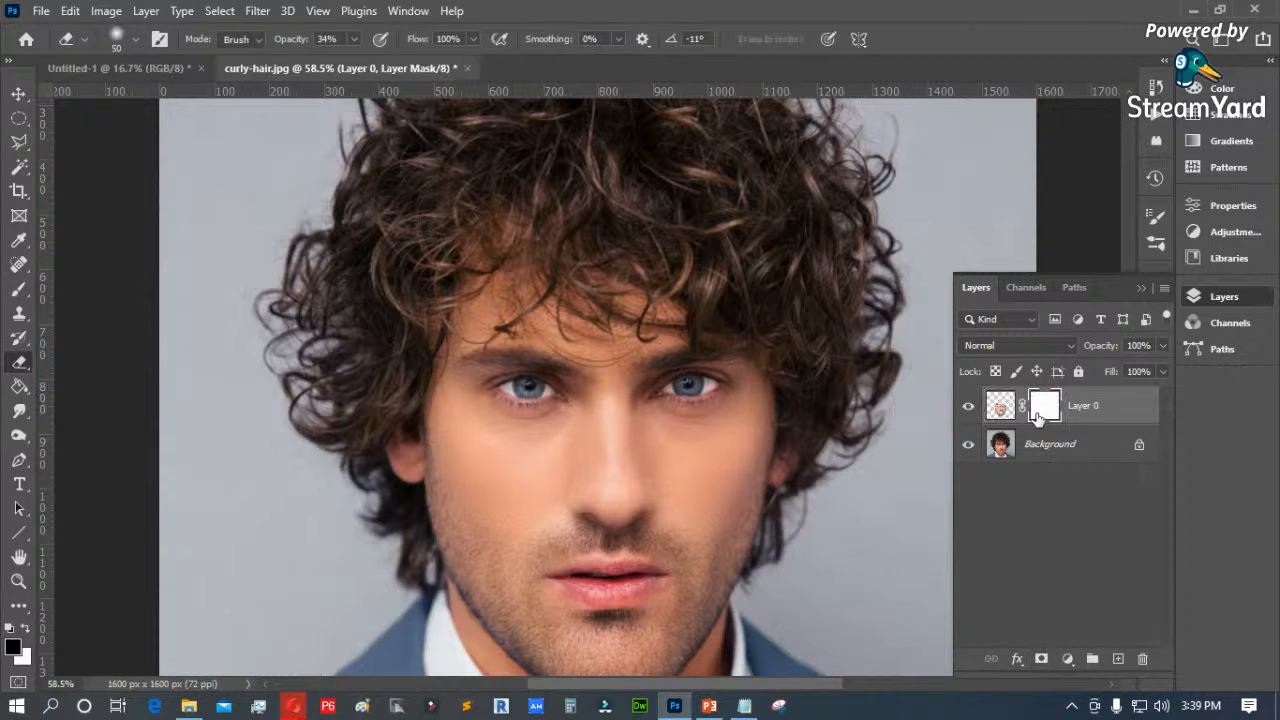
Step: Set up a soft round brush of 133 px for painting on the layer mask
key("b")
right_click(533, 392)
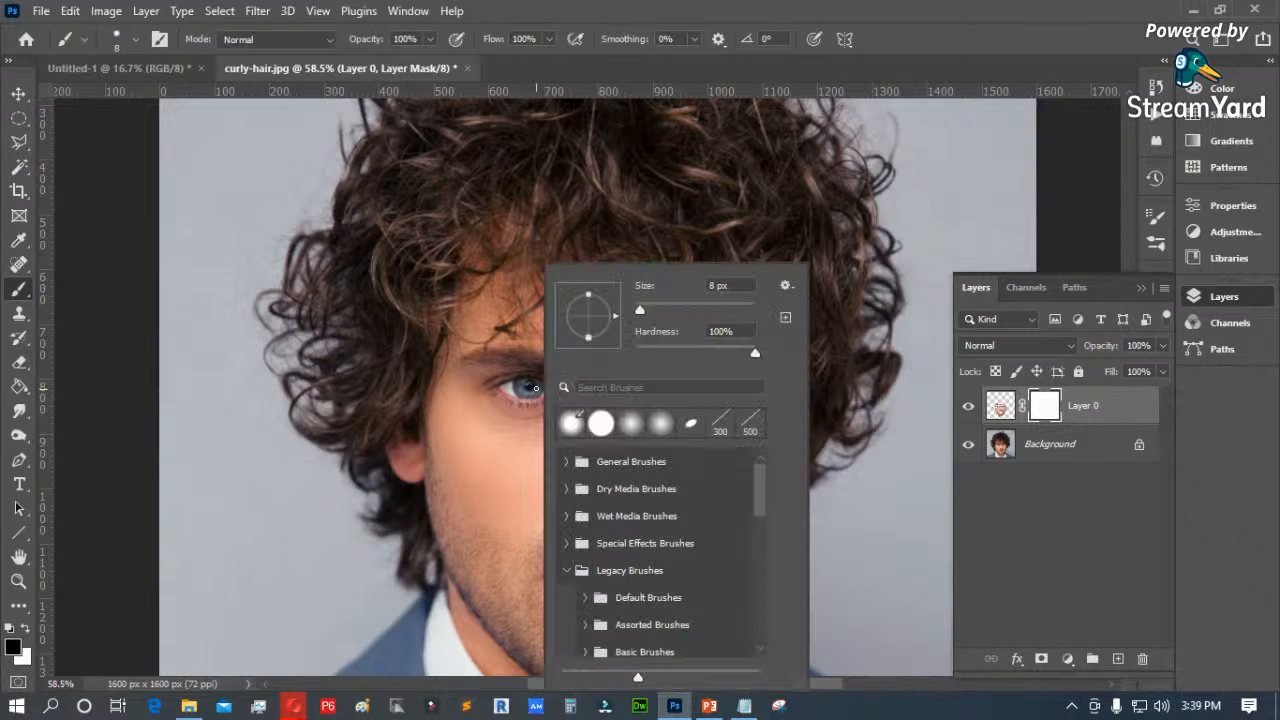
left_click_drag(640, 309, 706, 309)
left_click(641, 427)
left_click(282, 429)
Step: Paint black on Layer 0's mask over the eyes, mouth, beard and nose to bring back the original facial detail
left_click_drag(528, 398, 558, 387)
mouse_move(678, 370)
left_mouse_down()
mouse_move(698, 374)
mouse_move(685, 382)
left_mouse_up()
scroll(480, 437, "down", 3)
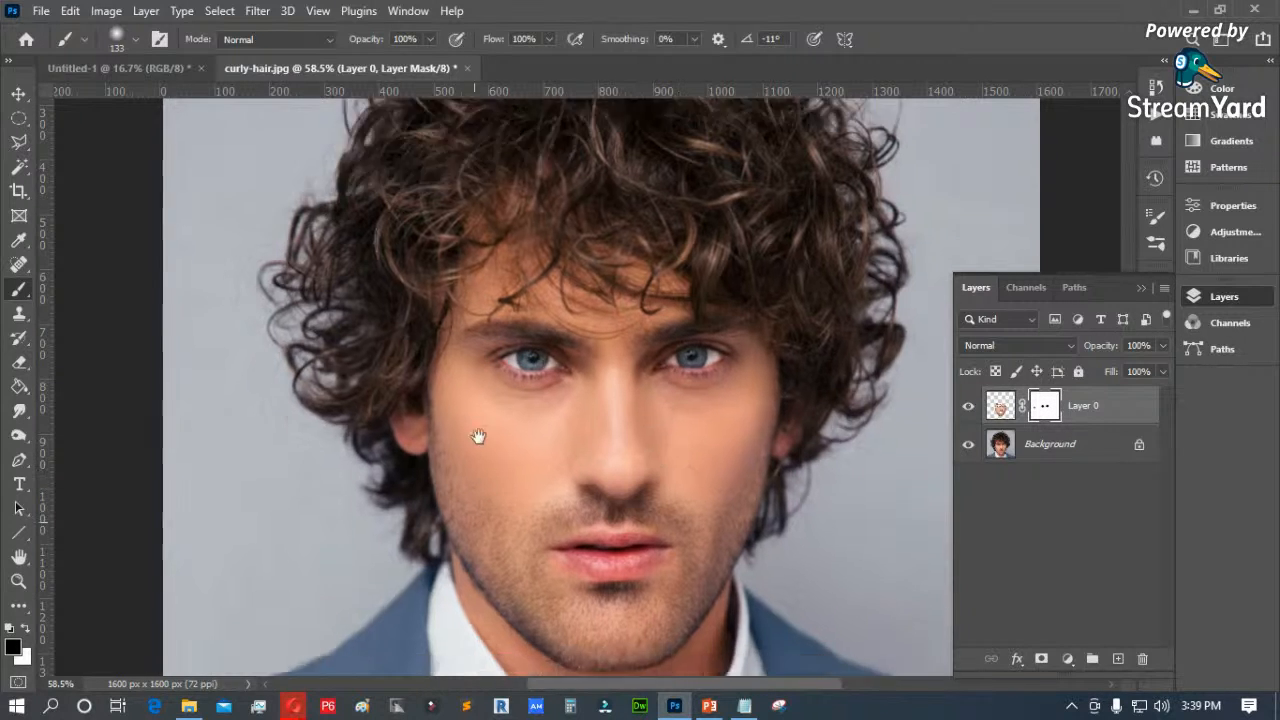
mouse_move(421, 407)
left_mouse_down()
mouse_move(464, 505)
mouse_move(517, 561)
mouse_move(568, 588)
mouse_move(703, 557)
mouse_move(767, 446)
mouse_move(693, 553)
mouse_move(813, 371)
mouse_move(842, 286)
mouse_move(741, 505)
mouse_move(572, 585)
mouse_move(452, 495)
mouse_move(364, 563)
mouse_move(385, 514)
mouse_move(750, 592)
mouse_move(745, 488)
mouse_move(631, 551)
left_mouse_up()
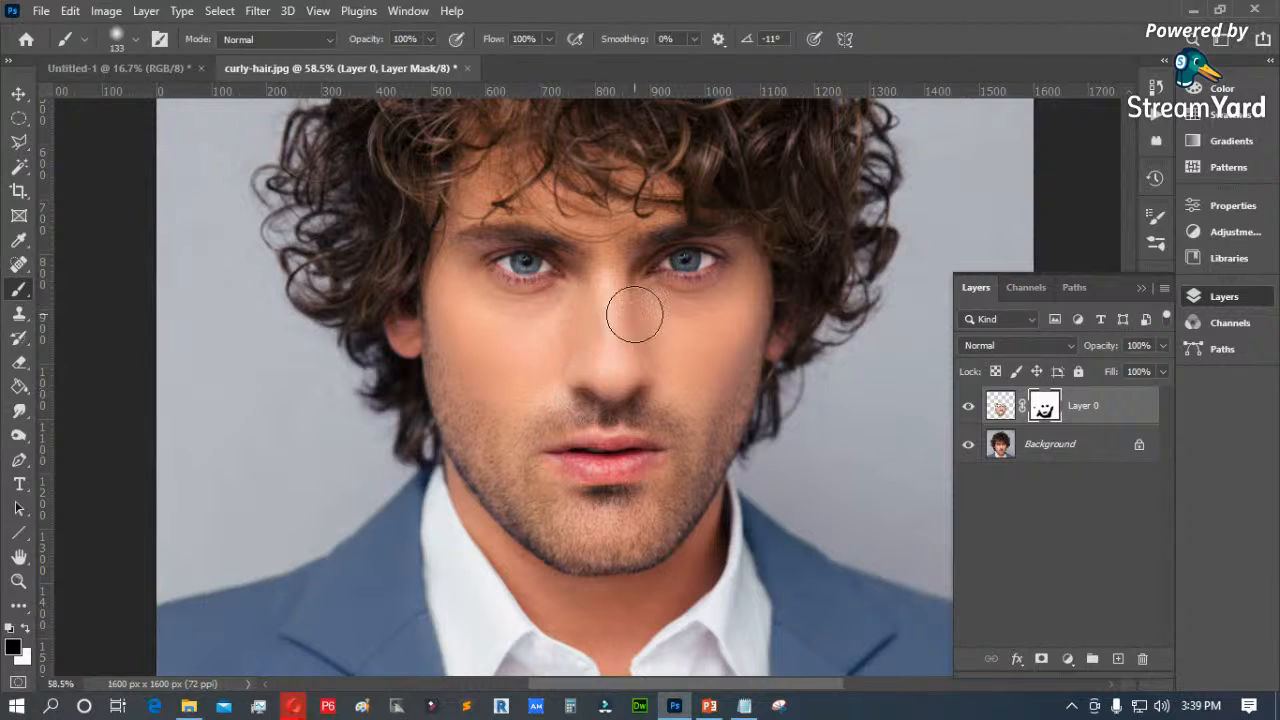
left_click(430, 39)
left_click(618, 322)
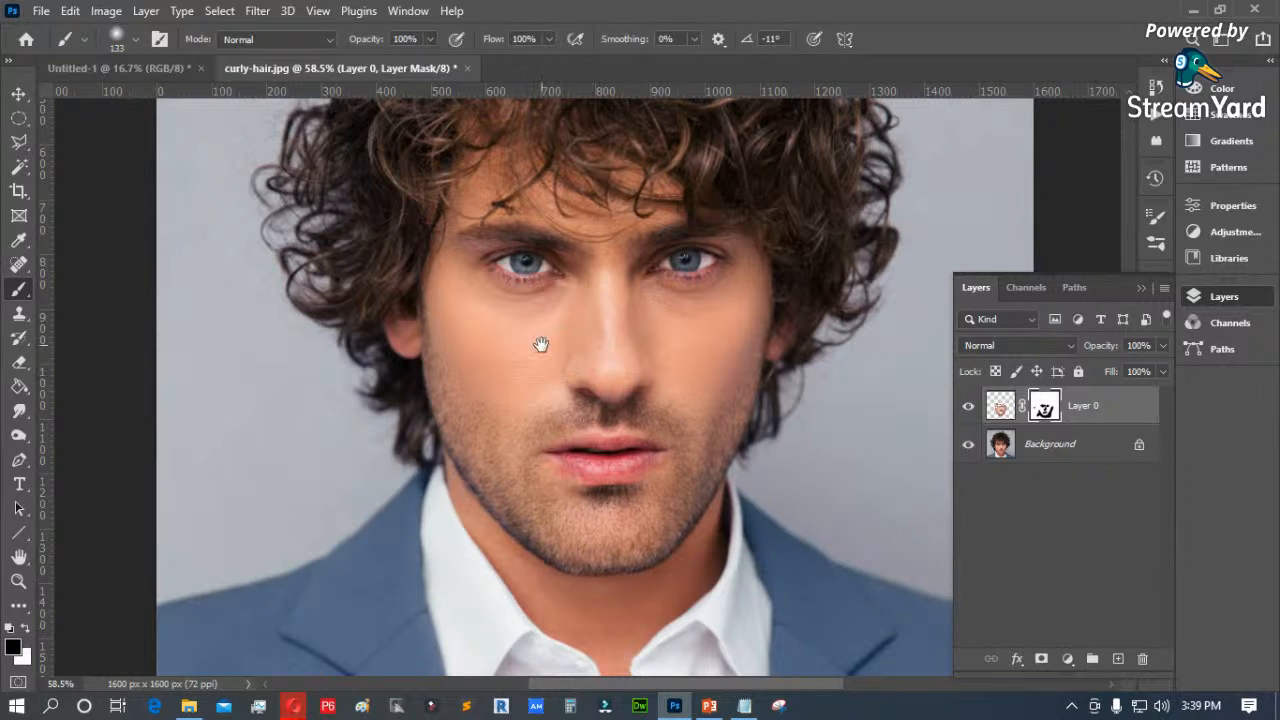
left_click_drag(543, 346, 506, 380)
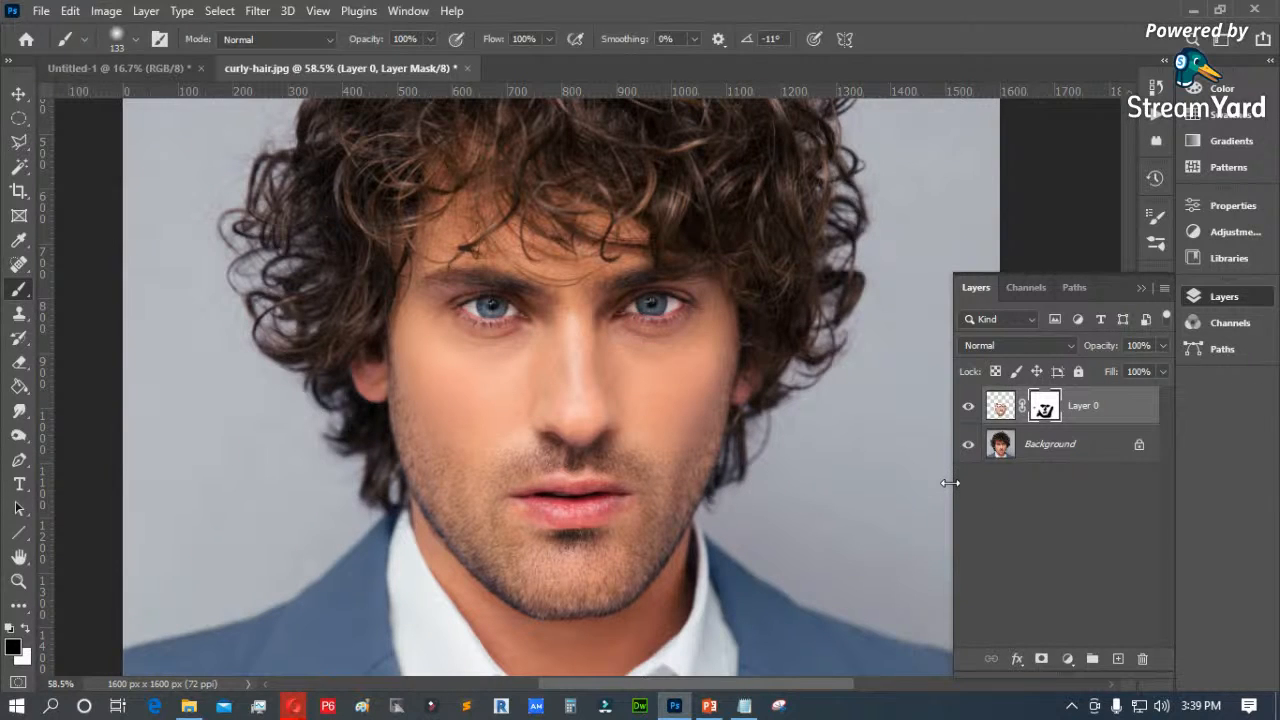
Step: Switch to the Notepad feature list, highlight the Smart Portrait - Neural Filter entry, and return to Photoshop
left_click(744, 705)
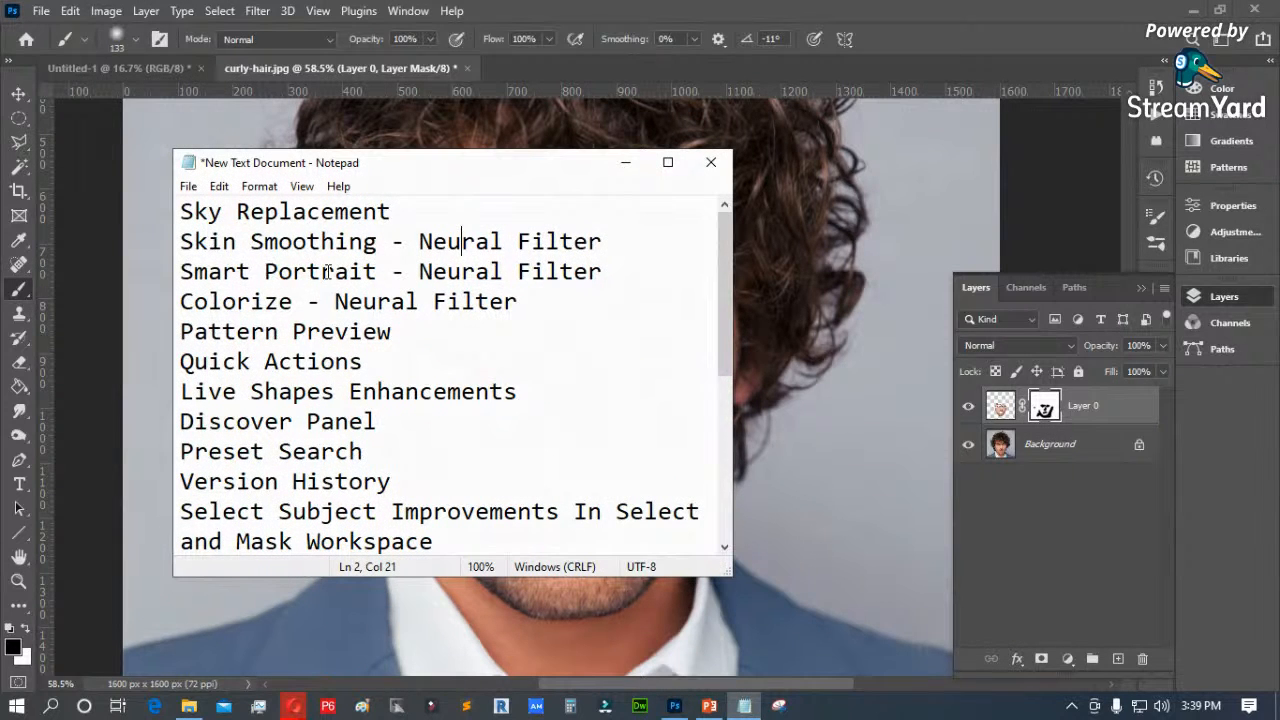
left_click_drag(377, 272, 182, 290)
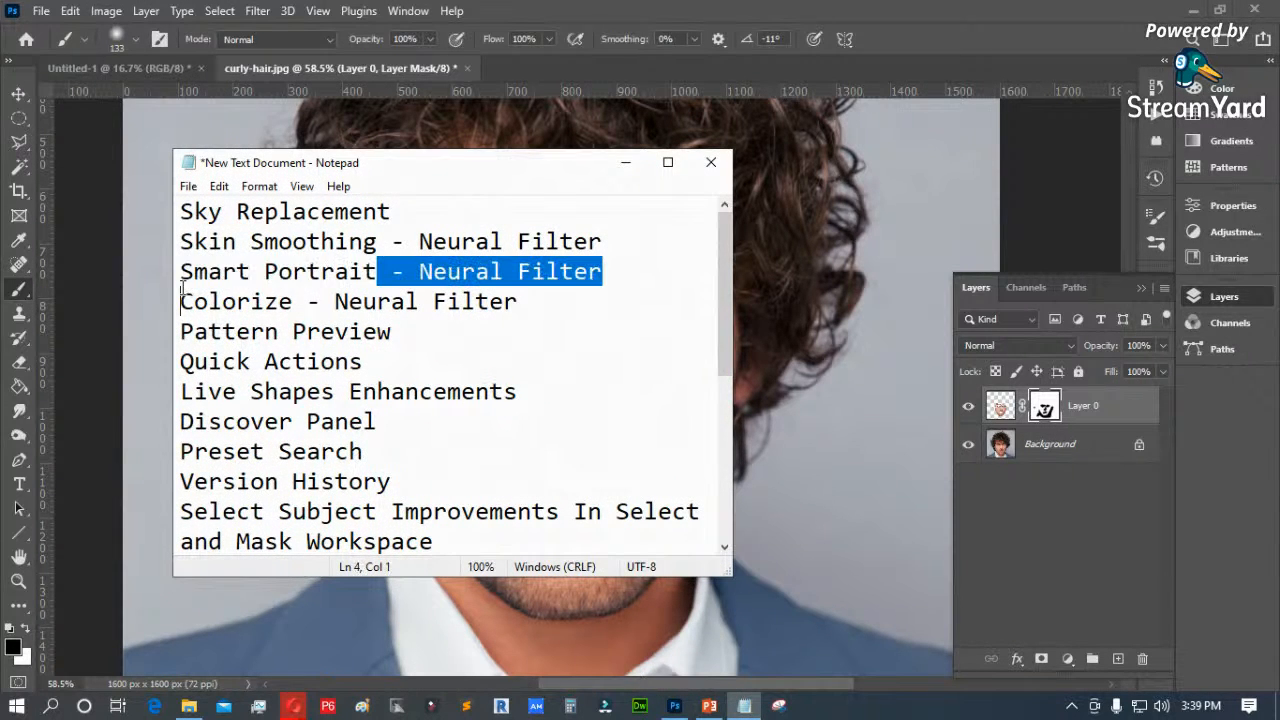
left_click(857, 205)
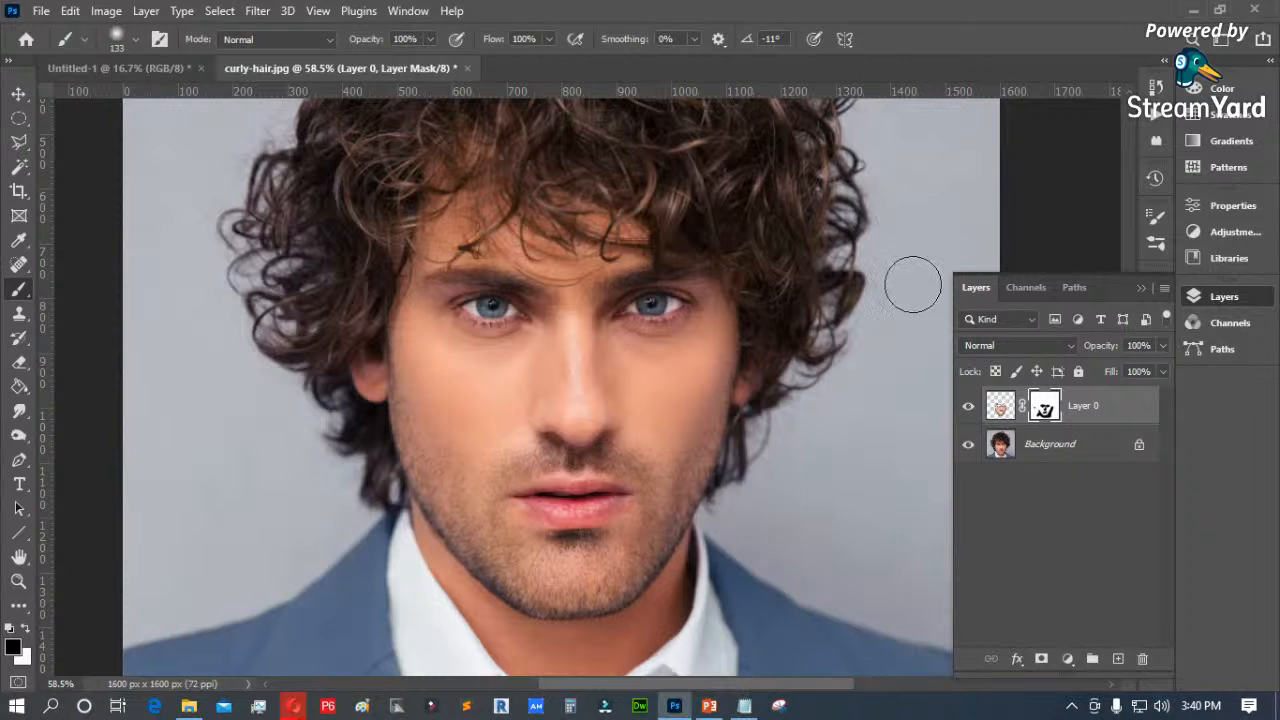
Step: Collapse the layer list and close the curly-hair.jpg document without saving
left_click(1145, 290)
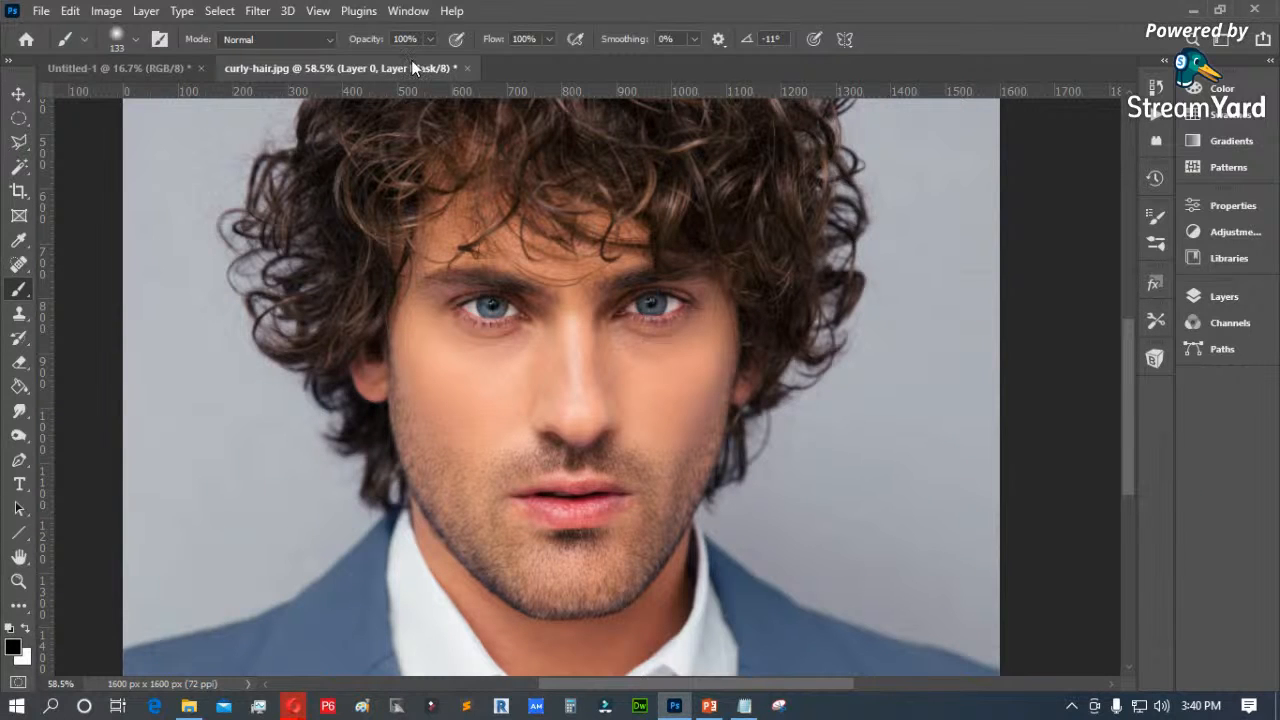
left_click(469, 68)
left_click(630, 276)
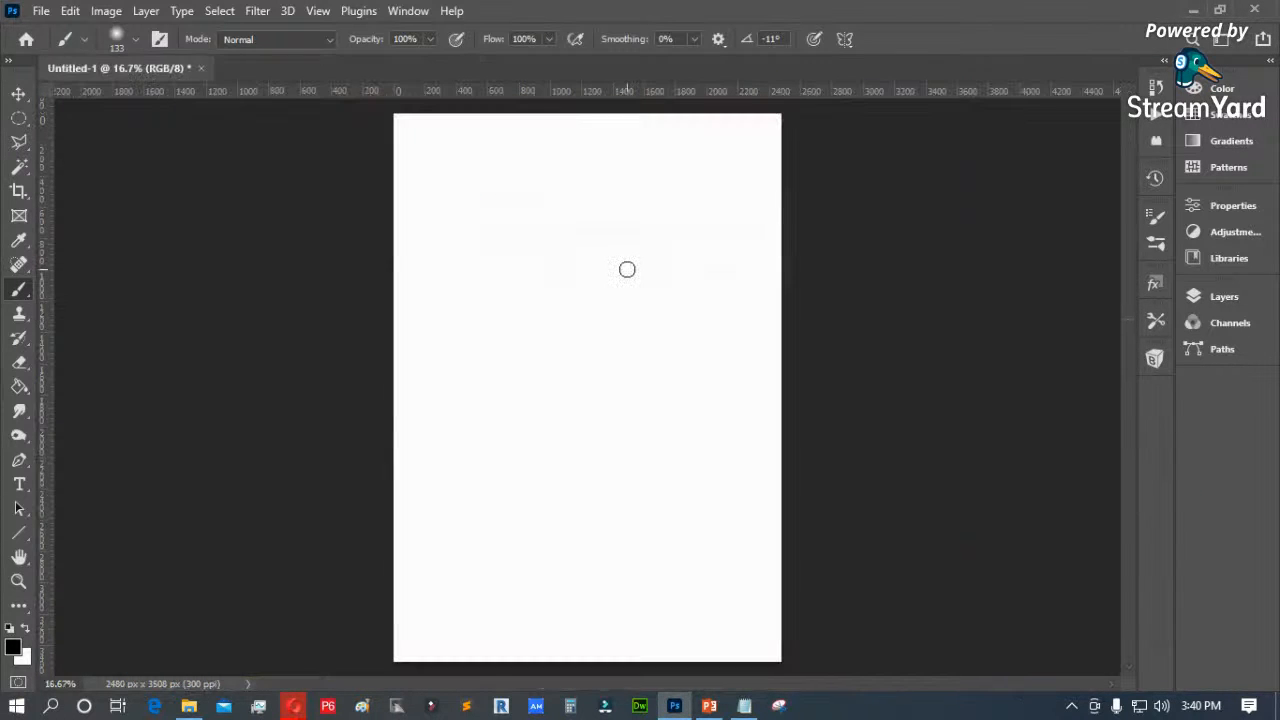
Step: Open the MMSCENE-06 portrait image from the photoshop new folder
key("ctrl+o")
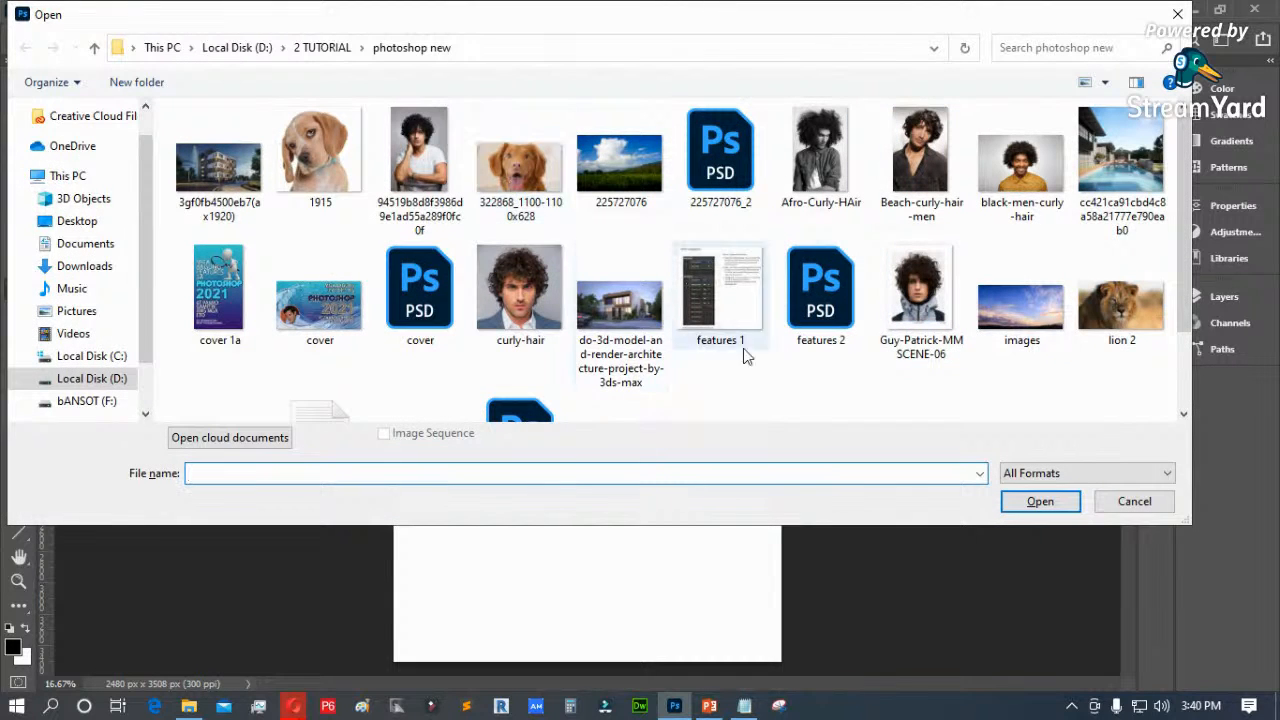
scroll(597, 332, "down", 2)
scroll(597, 332, "up", 2)
left_click(918, 300)
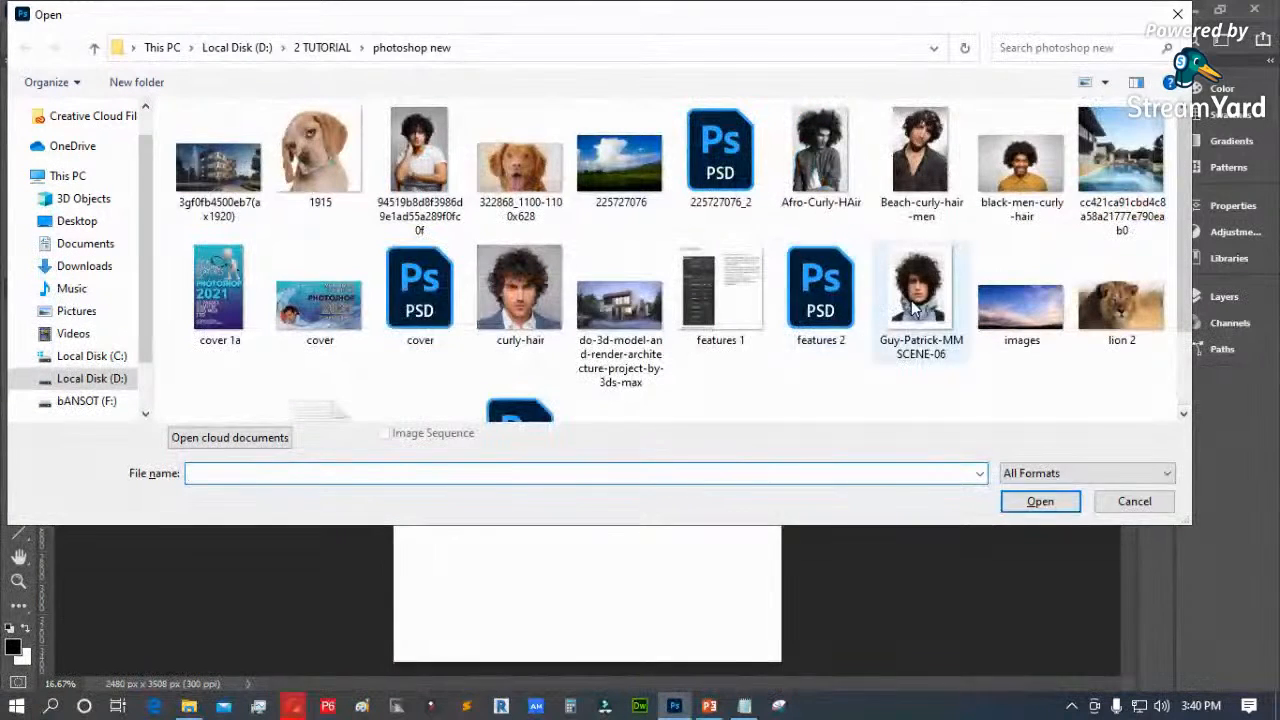
left_click(1025, 498)
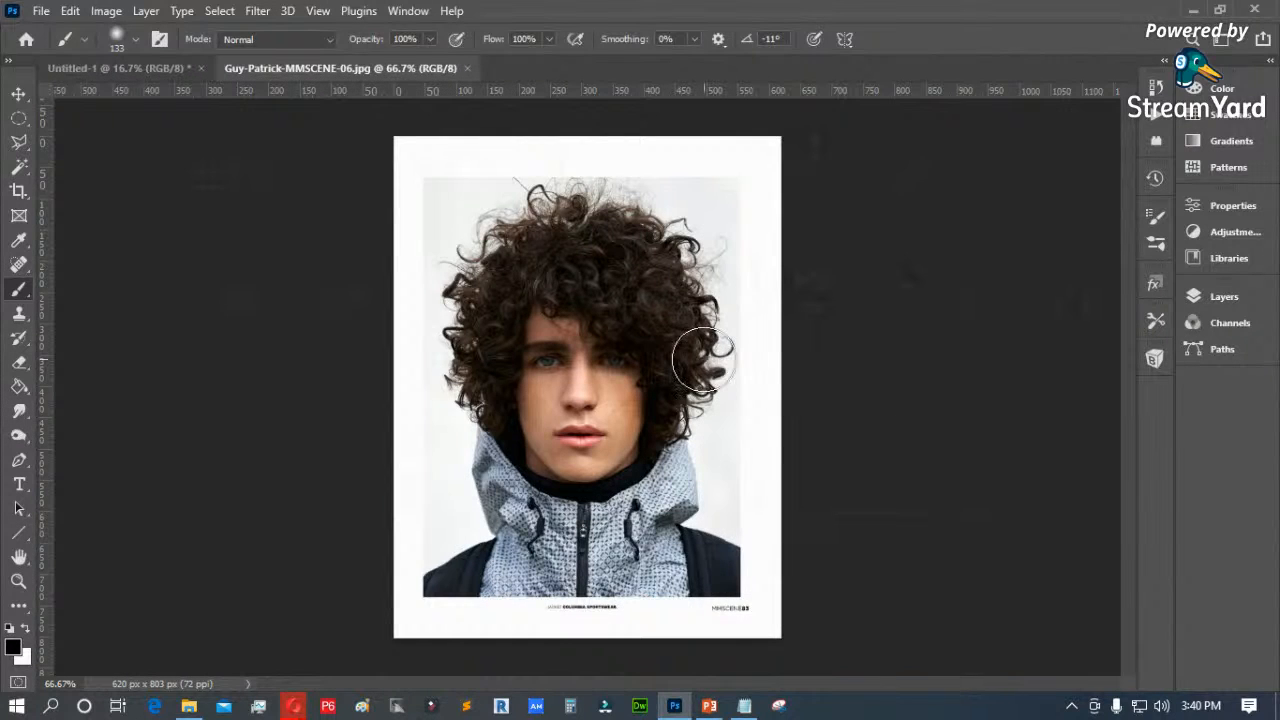
Step: Unlock the Background layer and scale it proportionally to about 125% so the portrait fills the canvas without its white border
left_click(1218, 297)
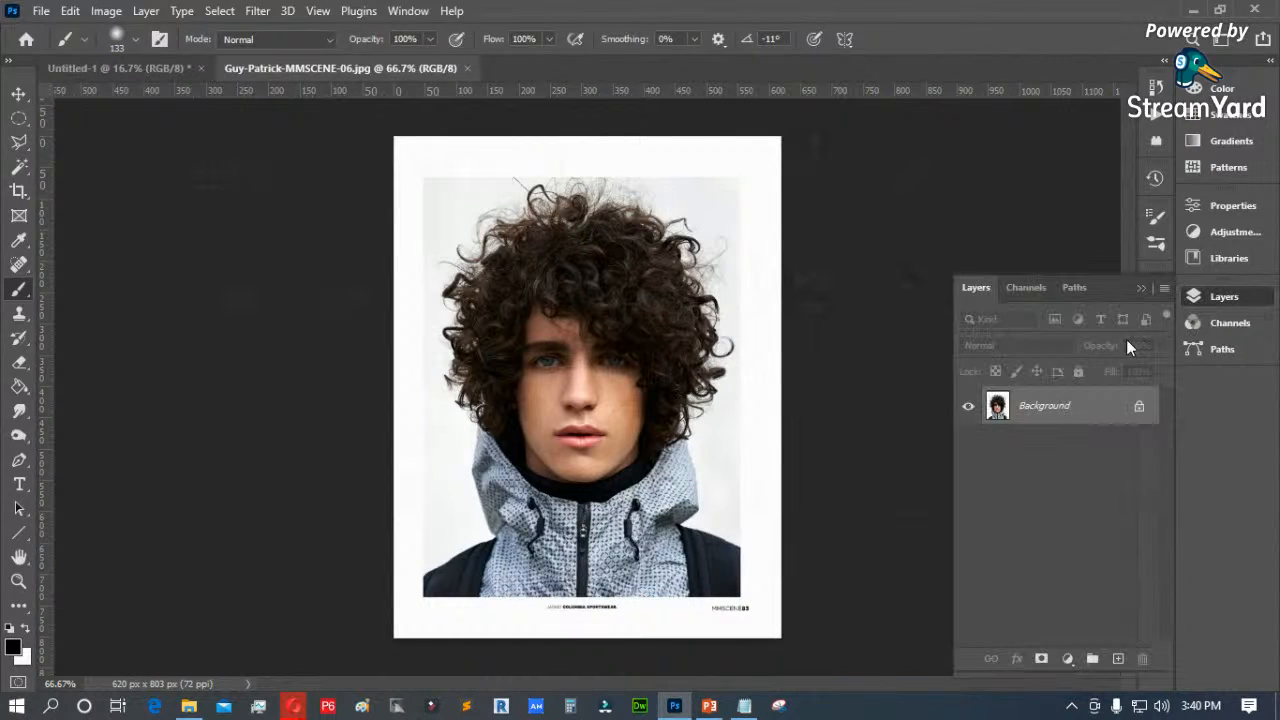
left_click(1143, 408)
key("ctrl+t")
left_click_drag(788, 644, 836, 705)
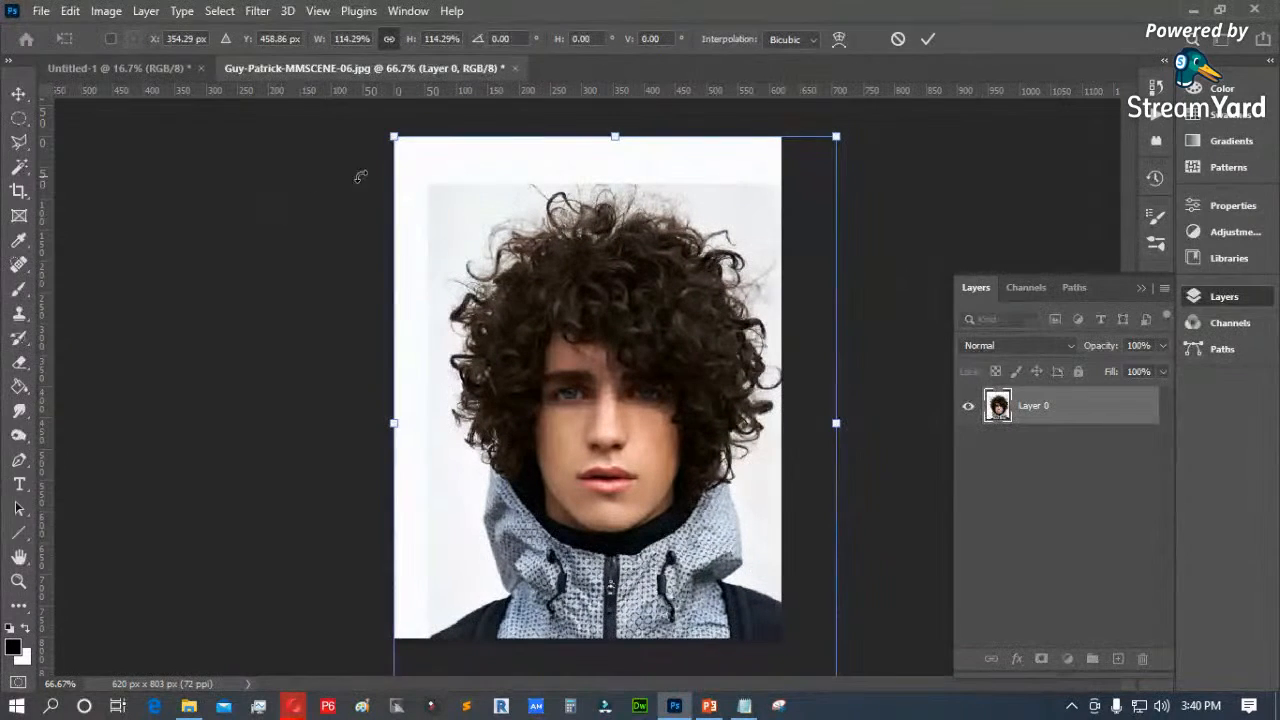
left_click_drag(394, 140, 349, 86)
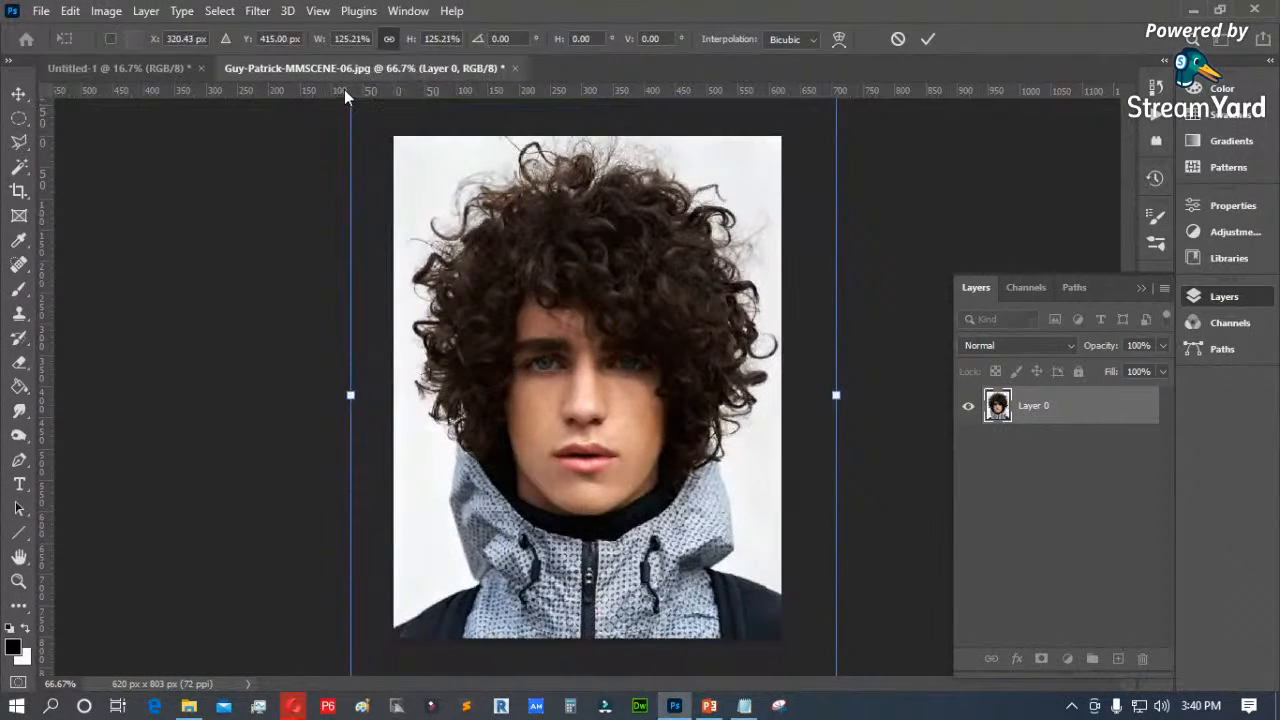
key("Return")
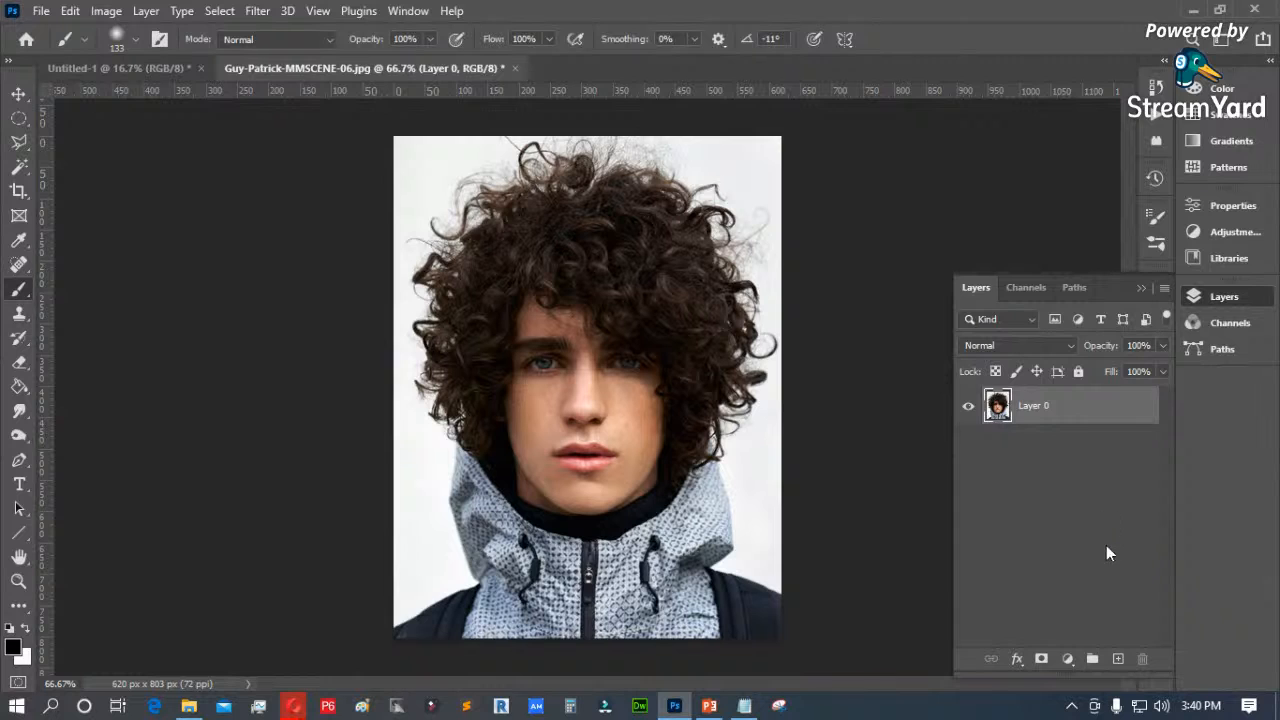
Step: Select Layer 0 and open the Neural Filters workspace for it
left_click(1055, 530)
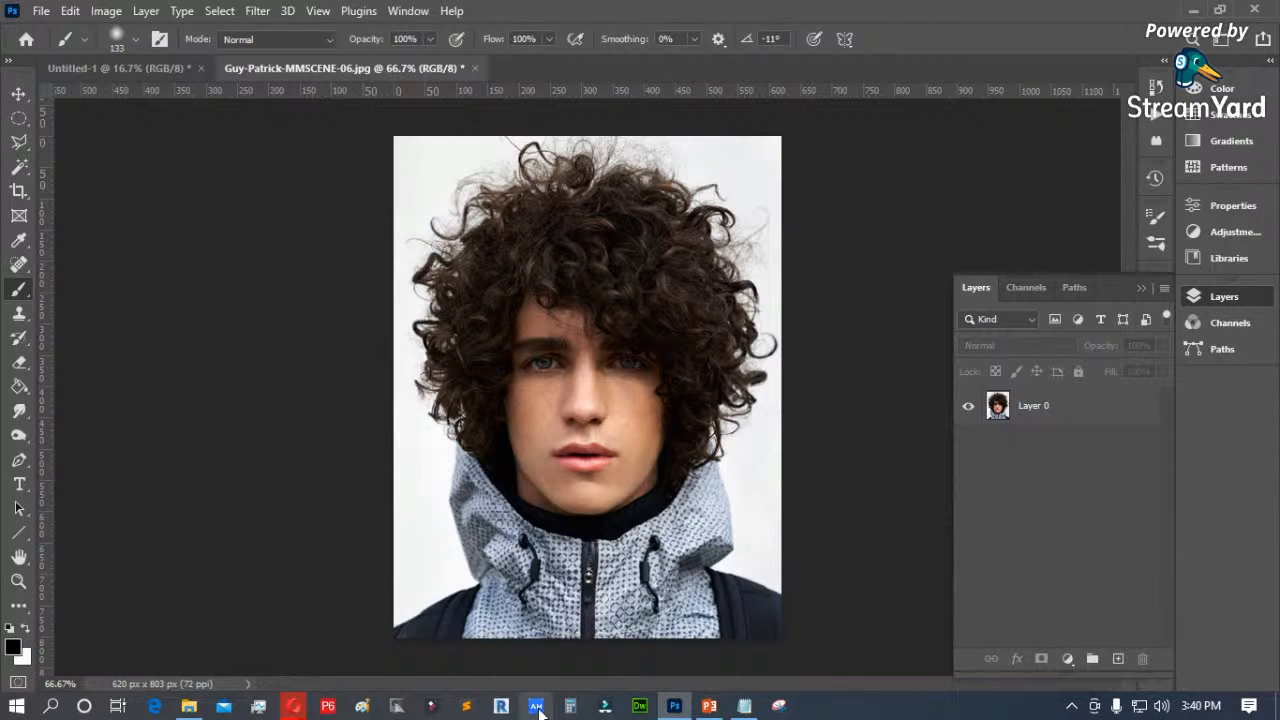
mouse_move(292, 710)
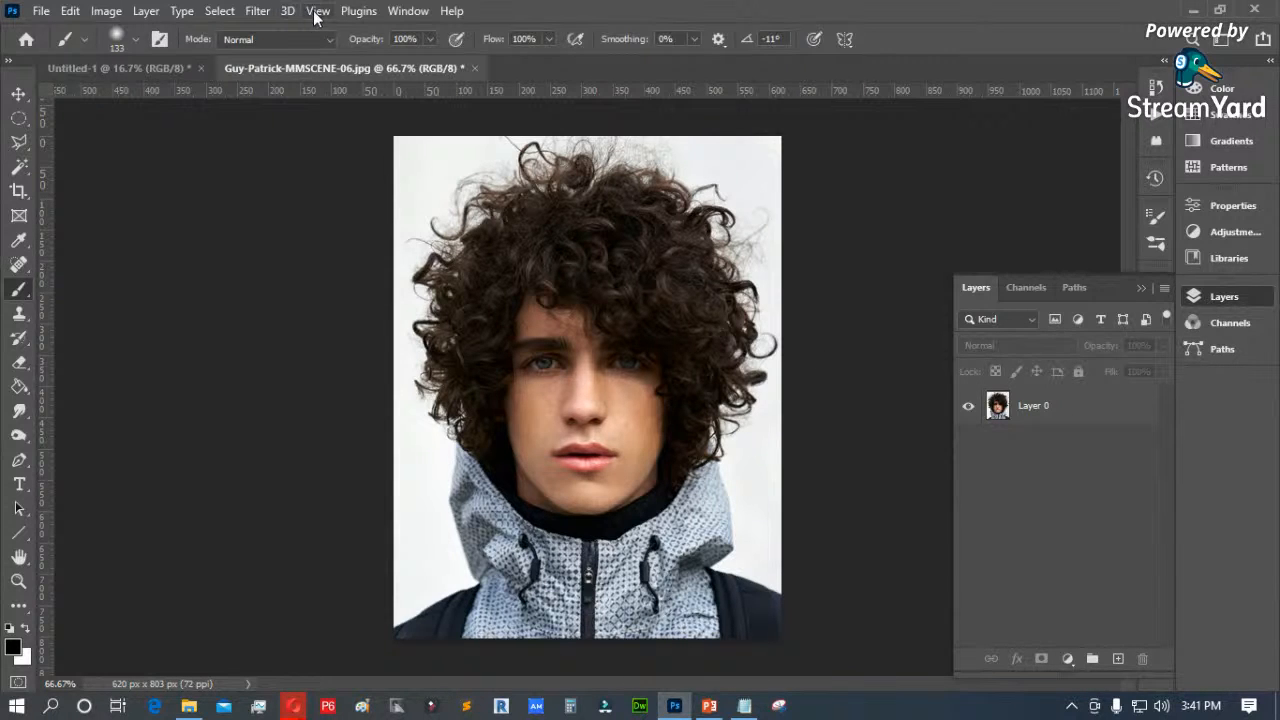
left_click(260, 12)
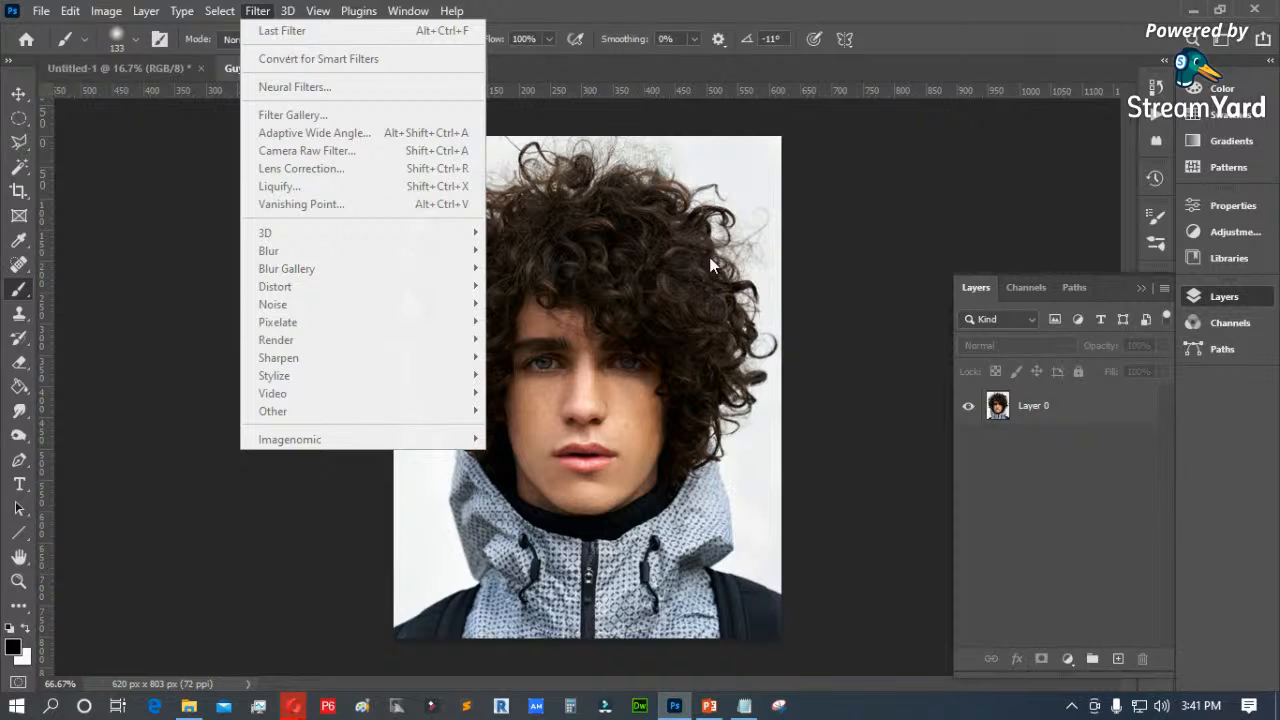
left_click(1068, 408)
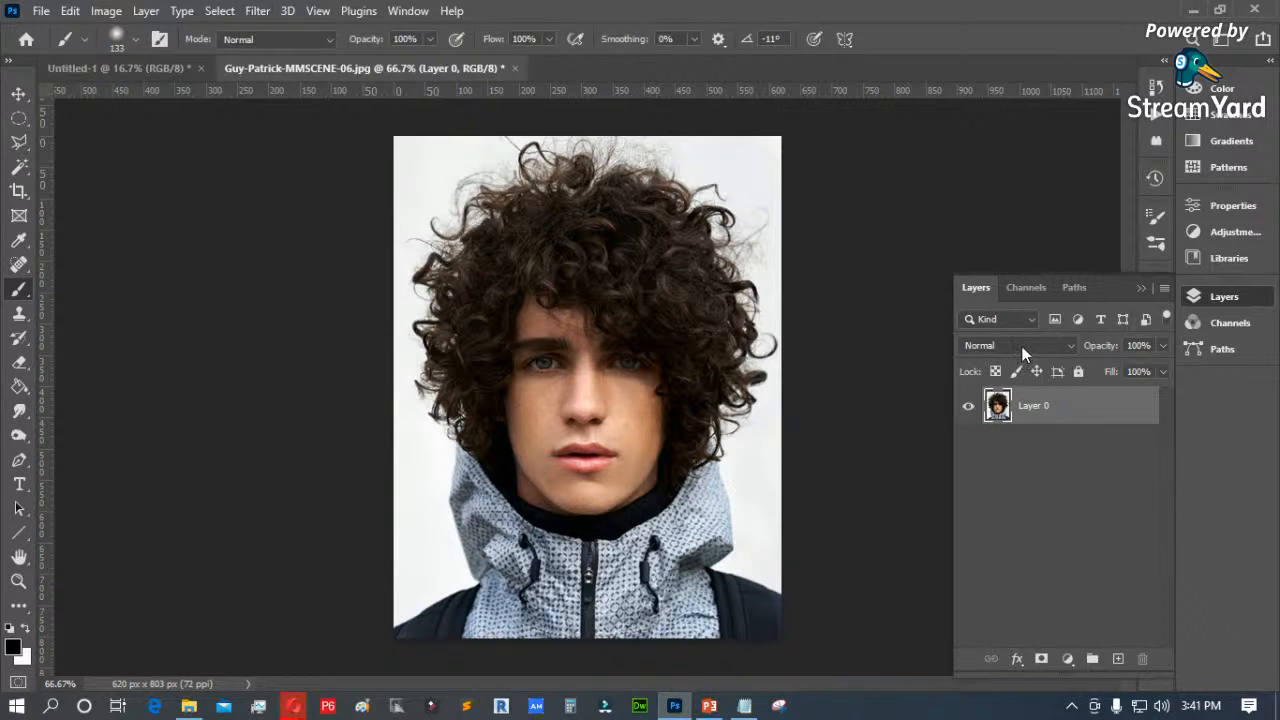
left_click(262, 12)
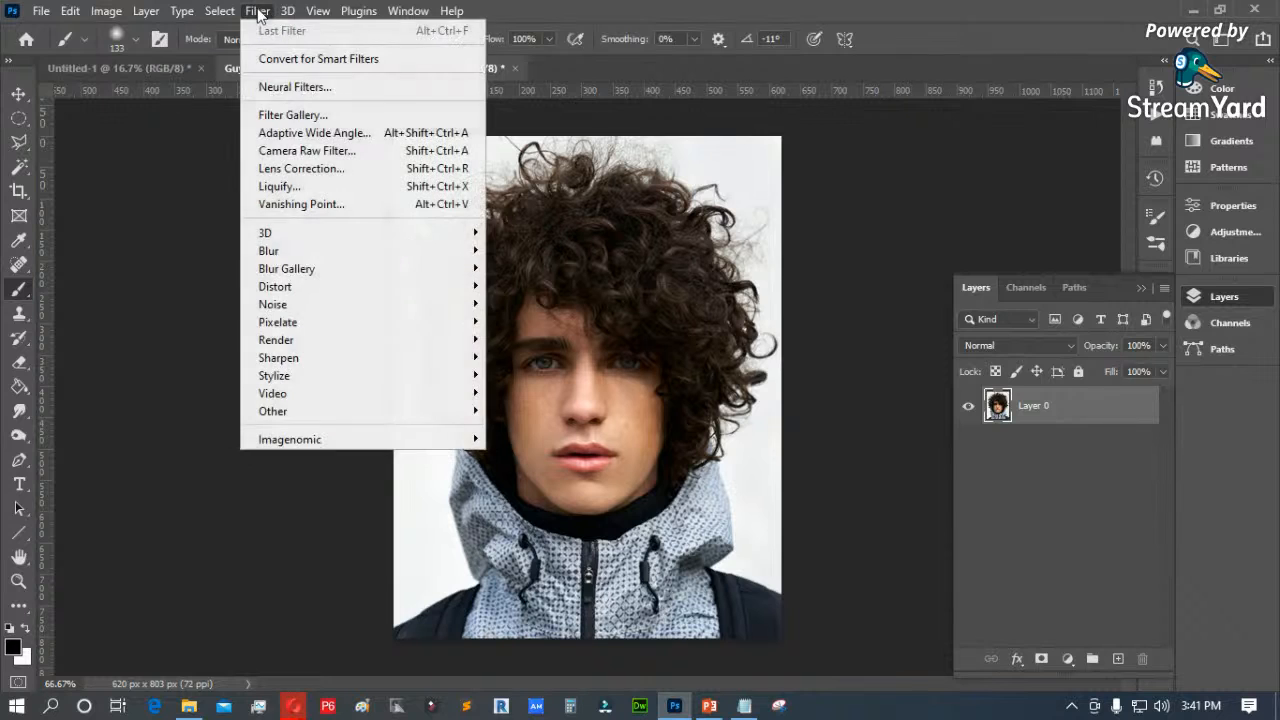
left_click(284, 89)
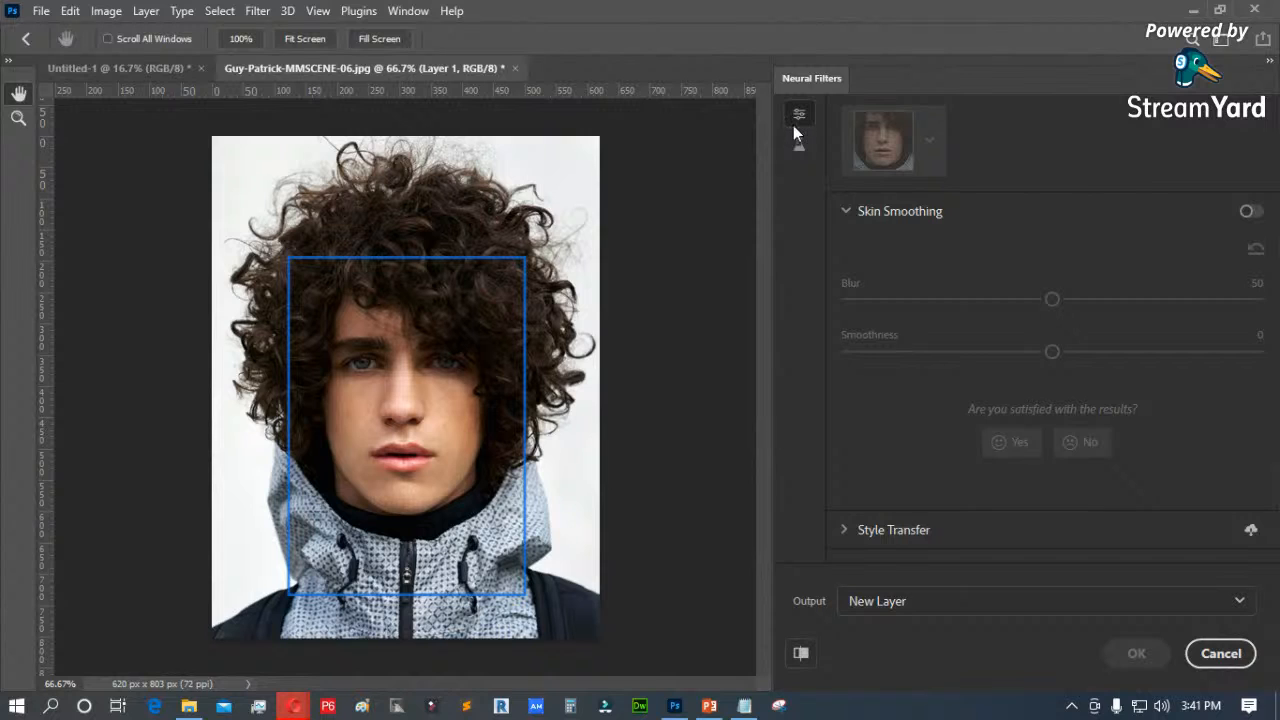
Step: Look at the Style Transfer filter and turn on the Smart Portrait beta filter
left_click(846, 531)
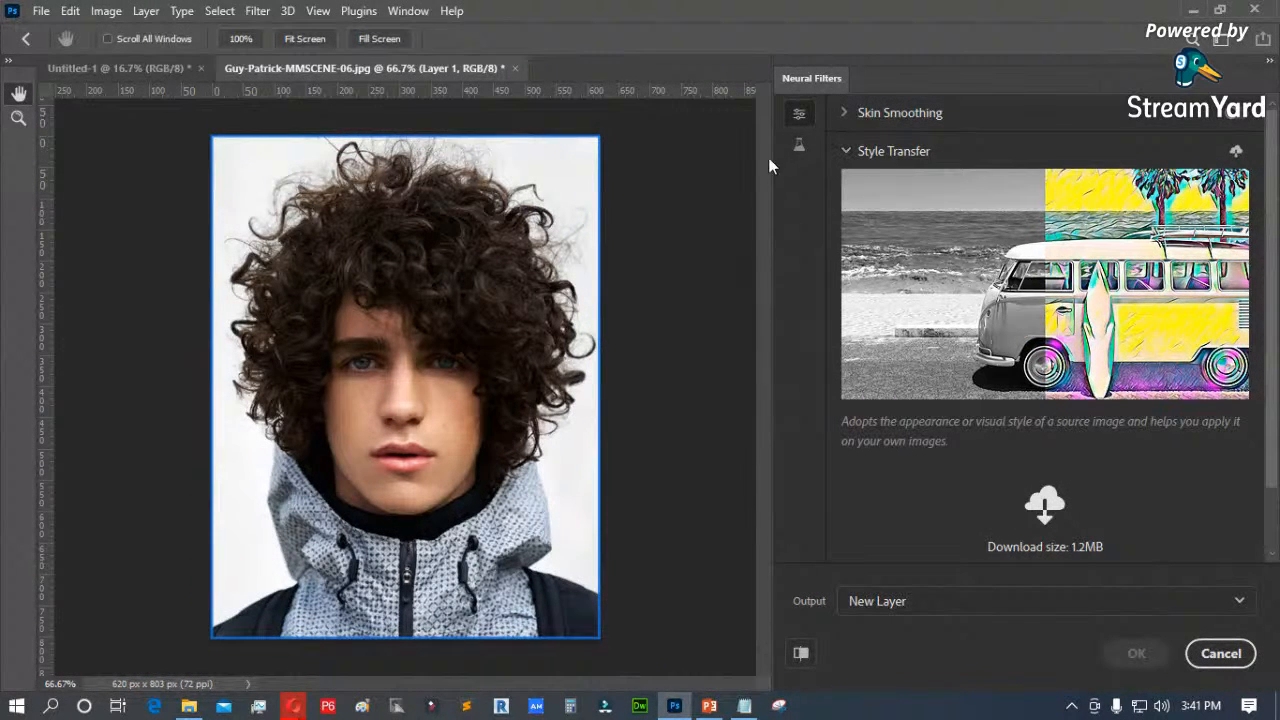
left_click(801, 148)
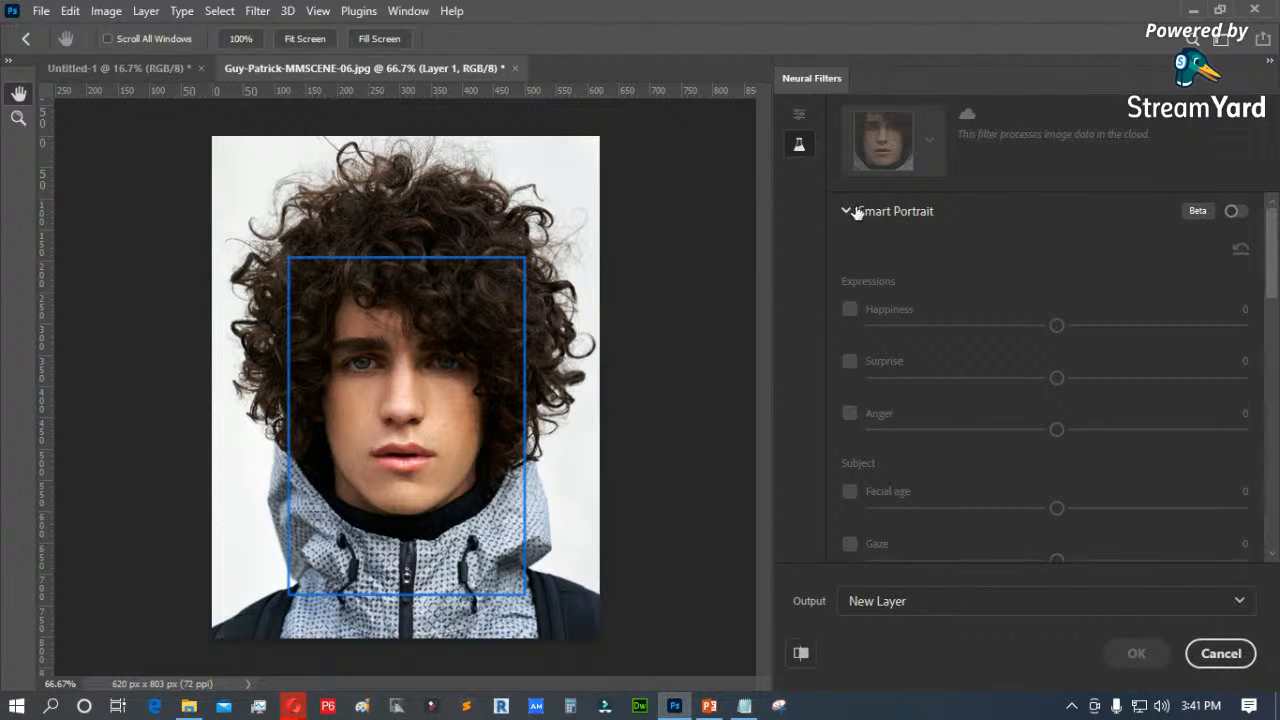
left_click(1234, 213)
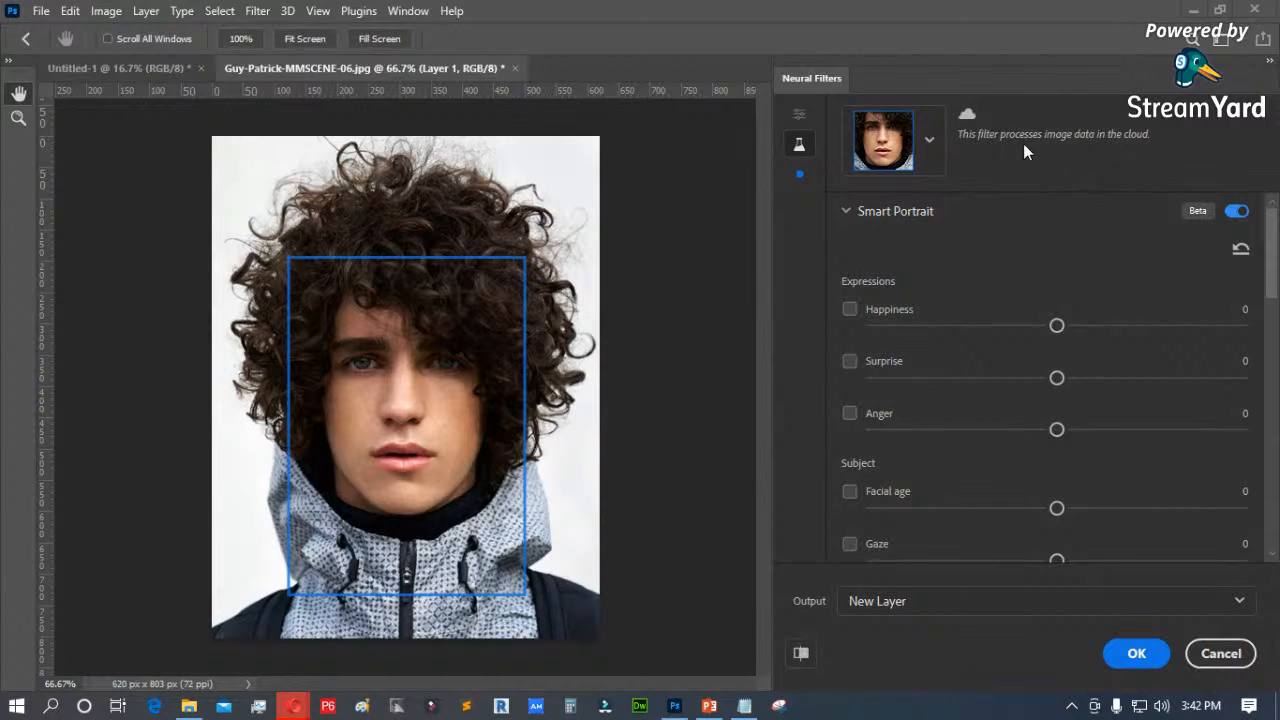
left_click(408, 11)
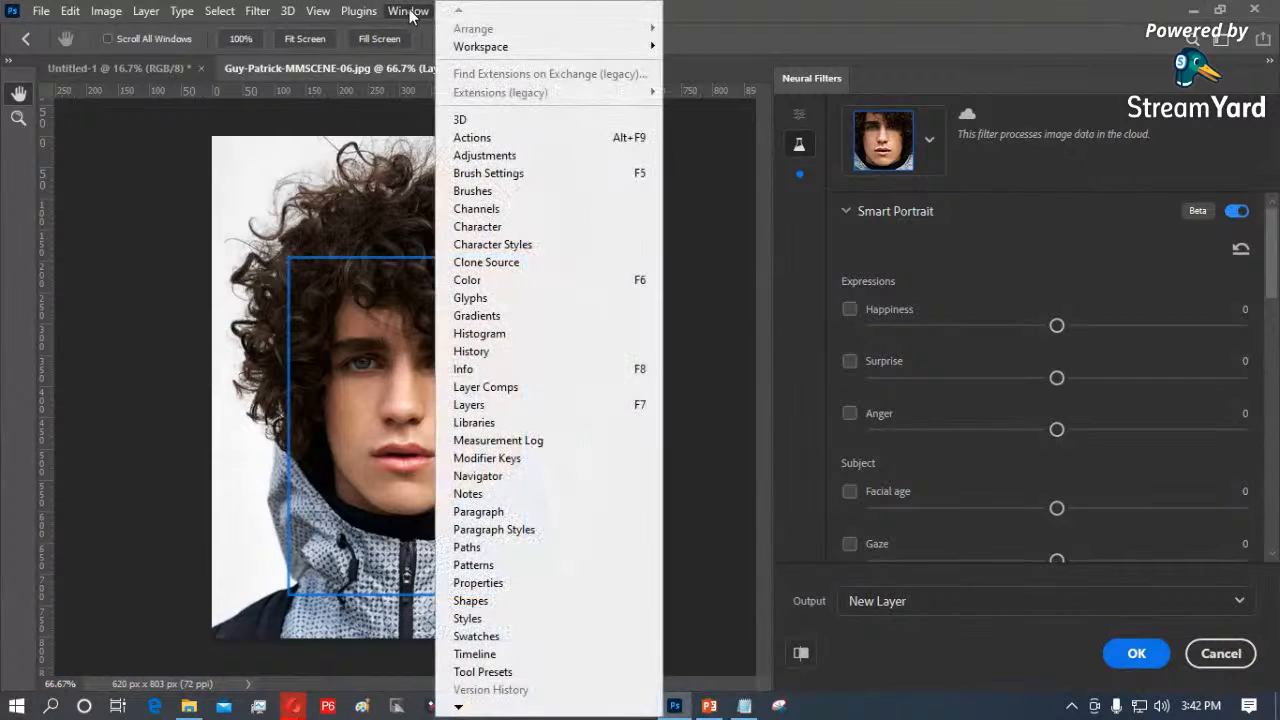
left_click(792, 5)
left_click(455, 12)
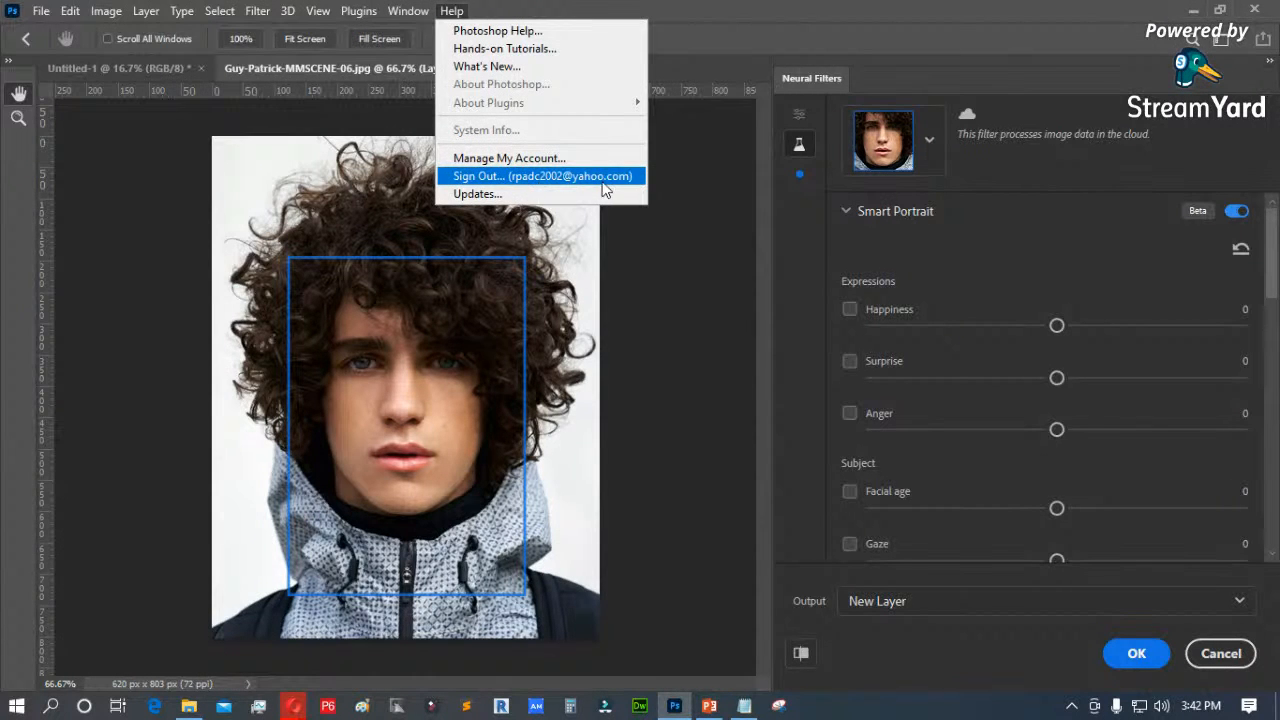
left_click(702, 247)
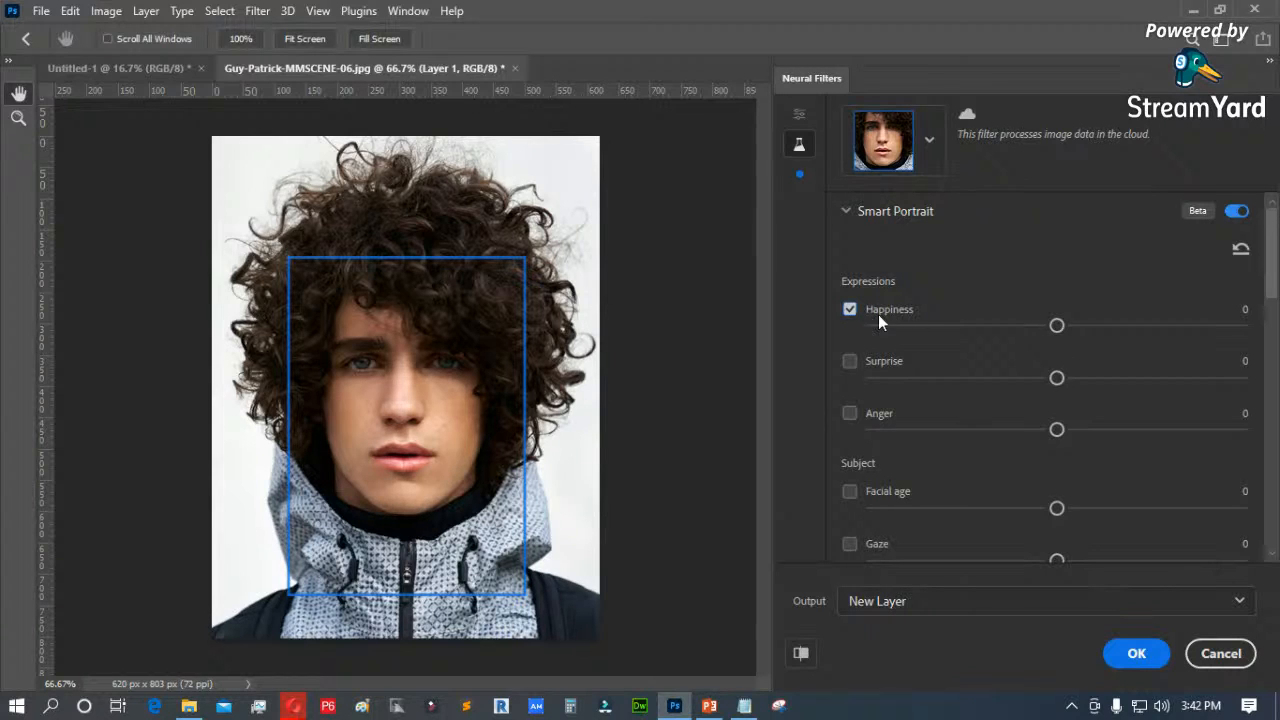
Step: Enable the Happiness expression at 50 and compare the face with the original using the before/after preview
left_click_drag(1057, 326, 1170, 333)
left_click_drag(1165, 326, 1243, 326)
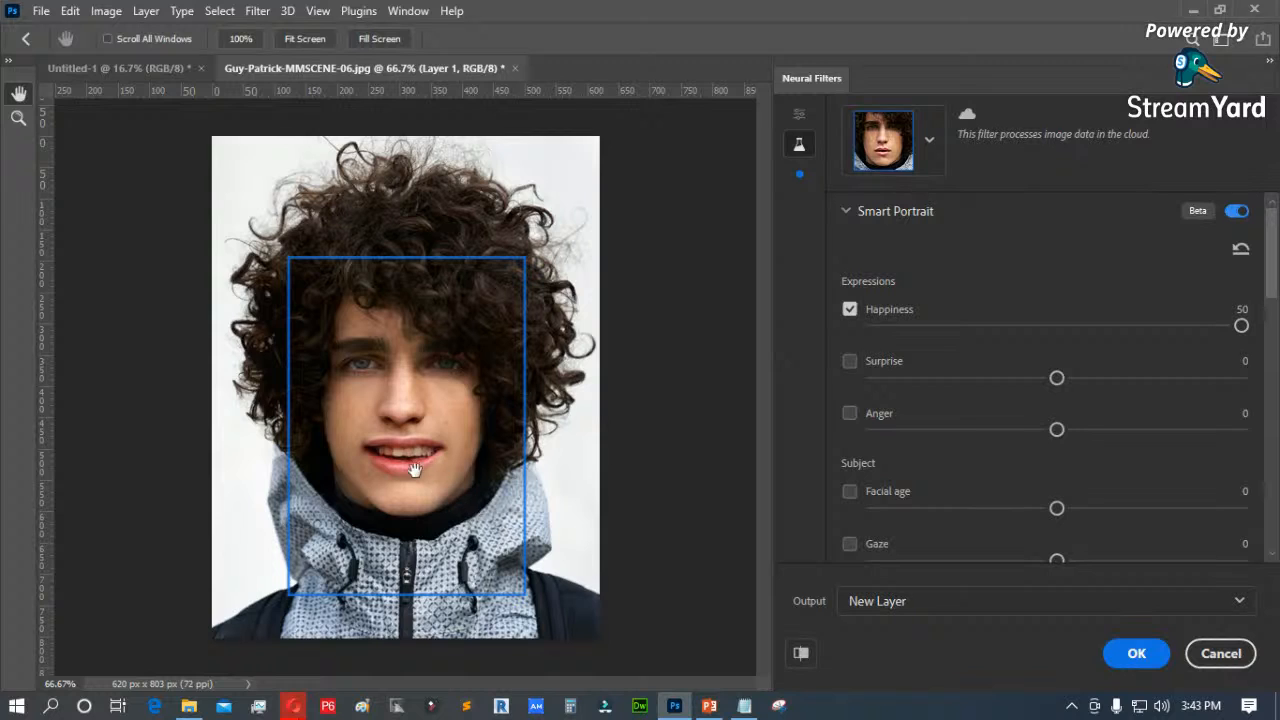
left_click(801, 656)
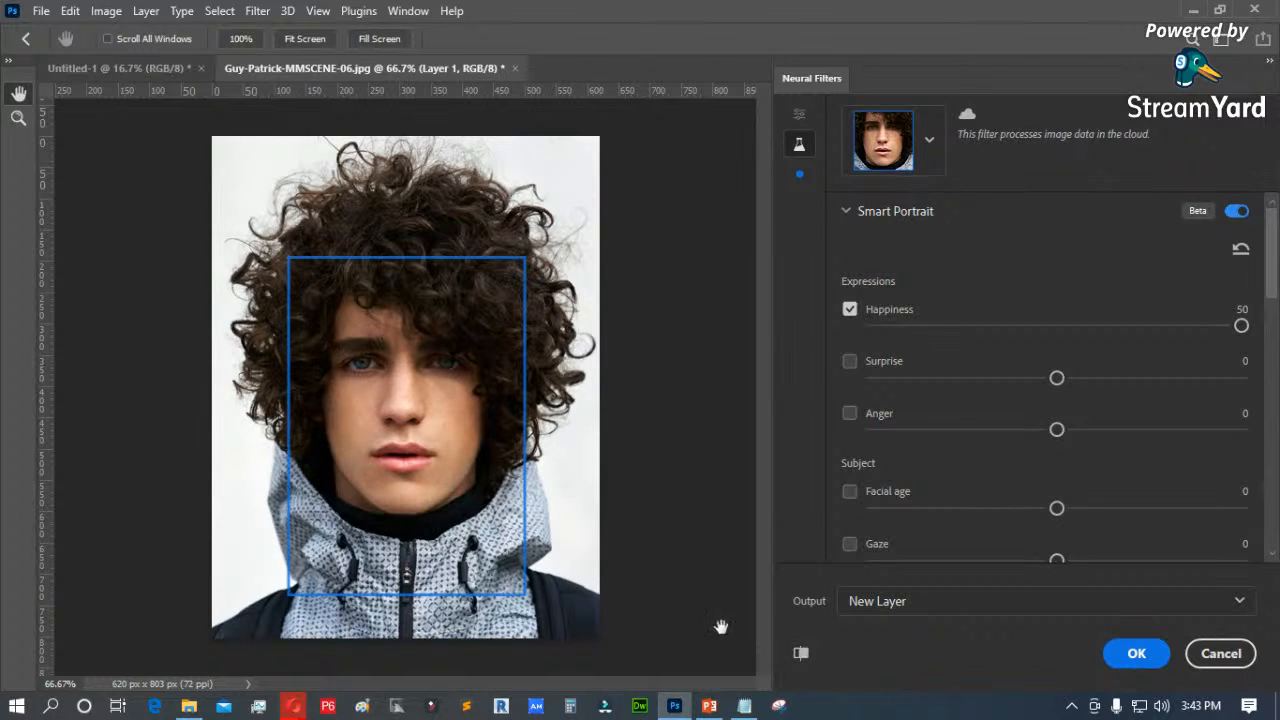
left_click(801, 656)
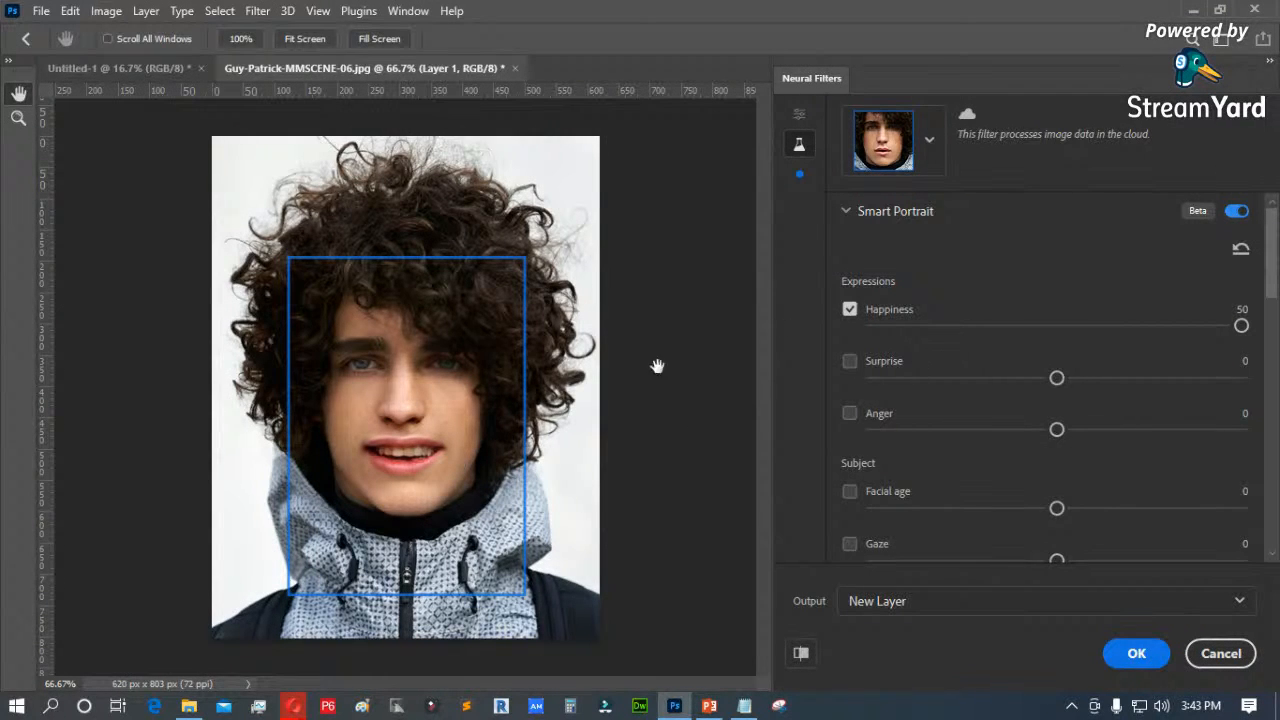
Step: Review the remaining Smart Portrait settings and reduce the Happiness expression to 29
left_click_drag(1241, 326, 1173, 325)
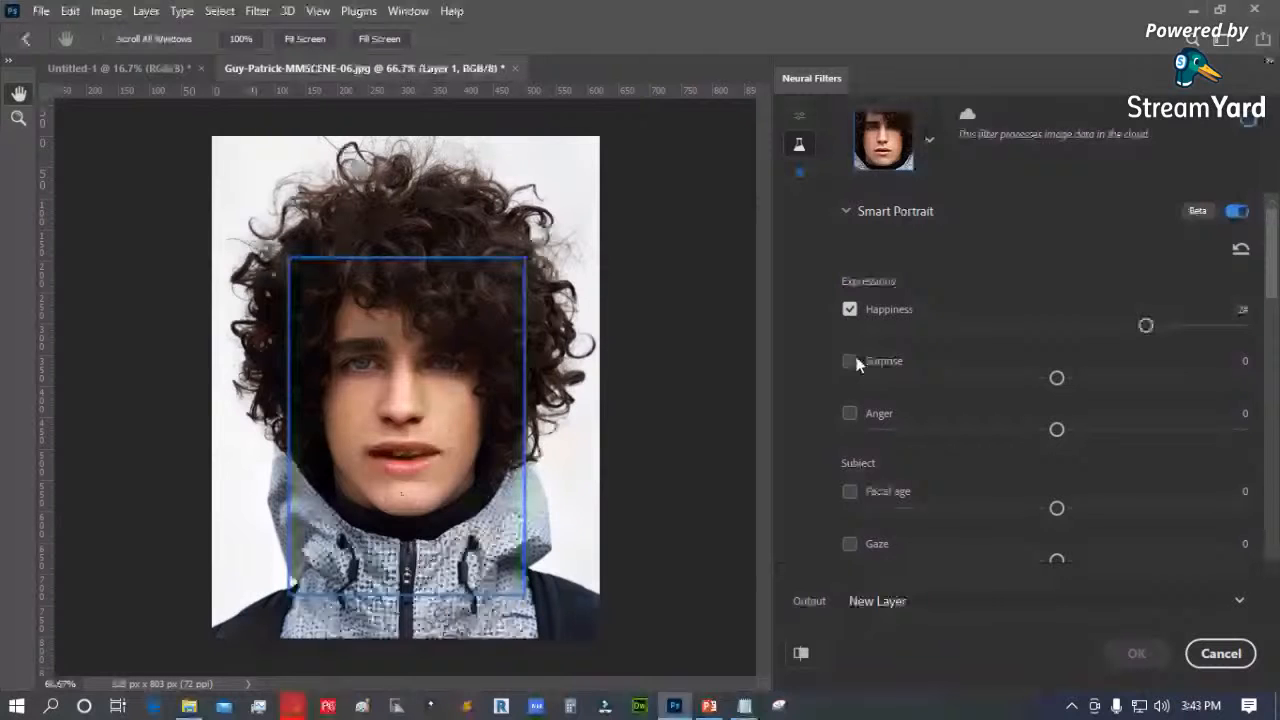
scroll(852, 380, "down", 3)
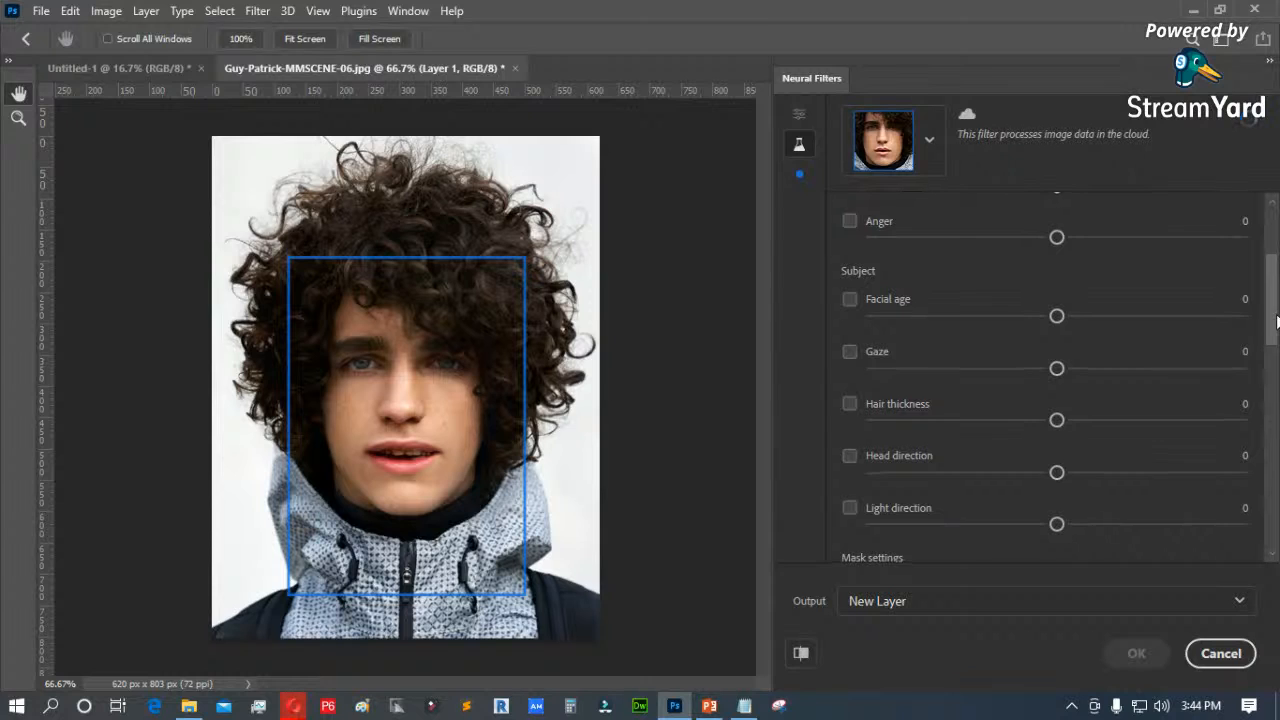
left_click_drag(1275, 316, 1251, 328)
scroll(897, 517, "down", 1)
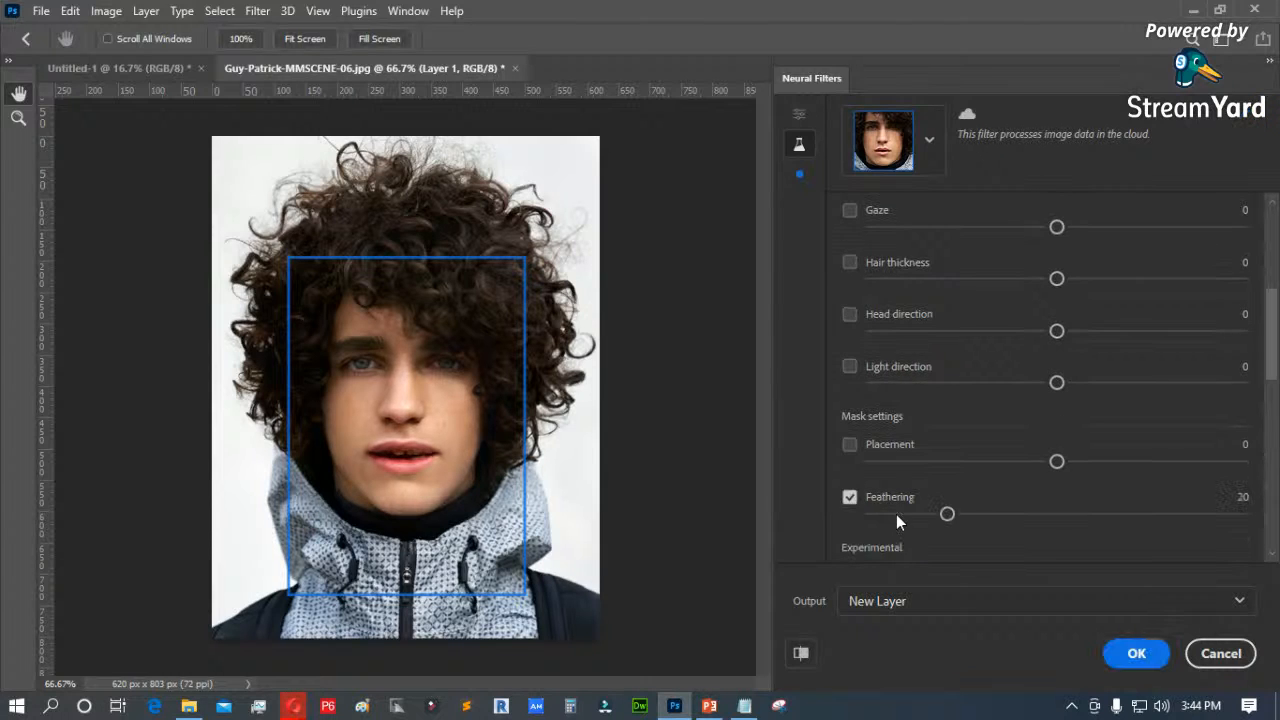
scroll(896, 514, "down", 1)
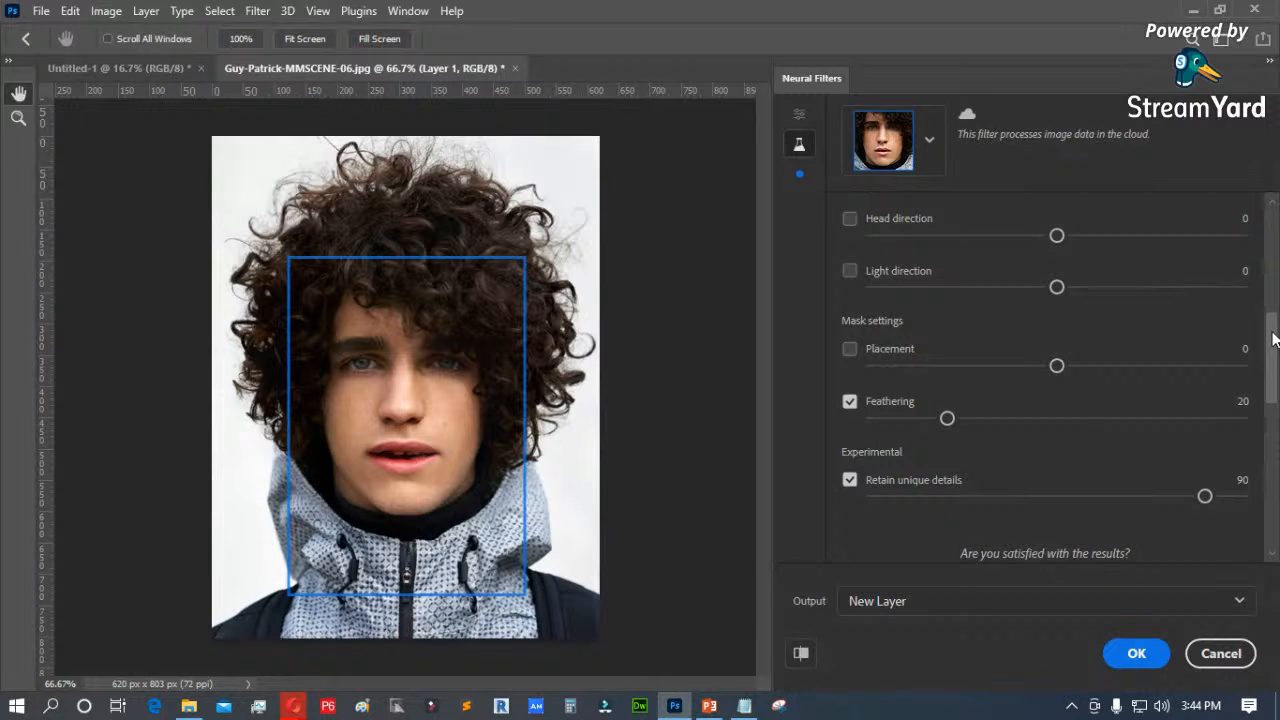
scroll(1275, 340, "up", 5)
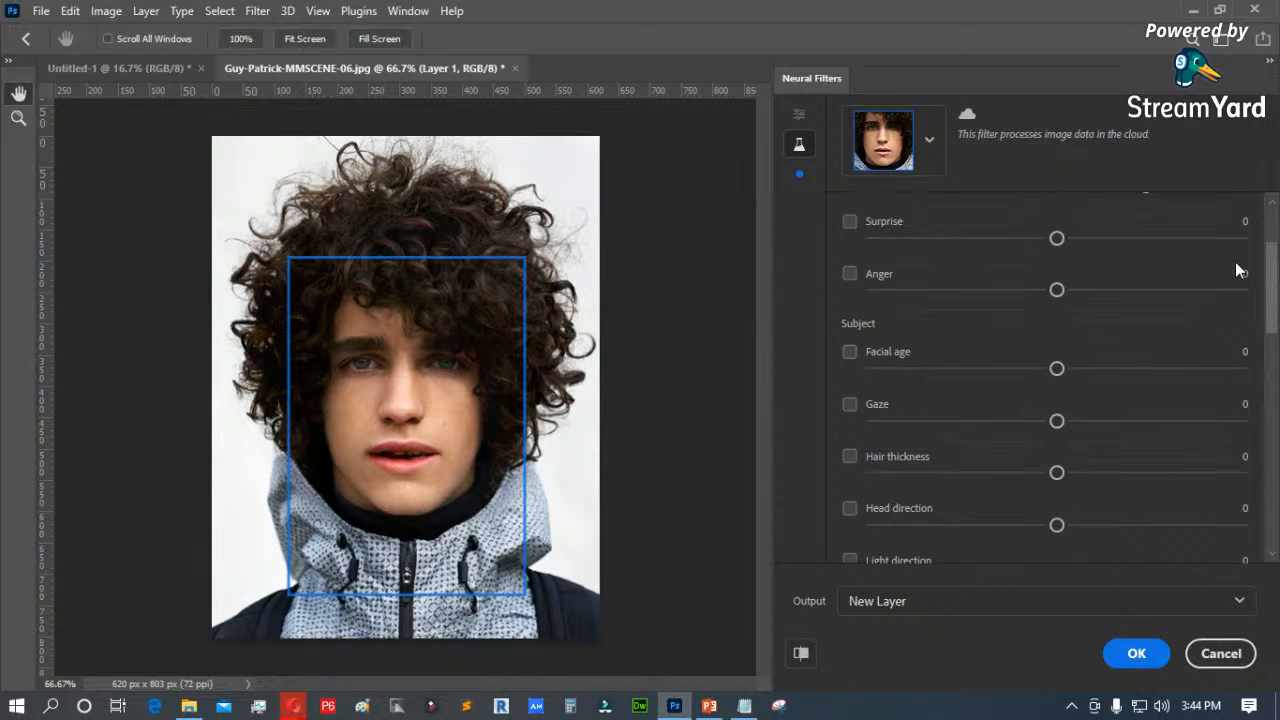
scroll(1273, 261, "up", 3)
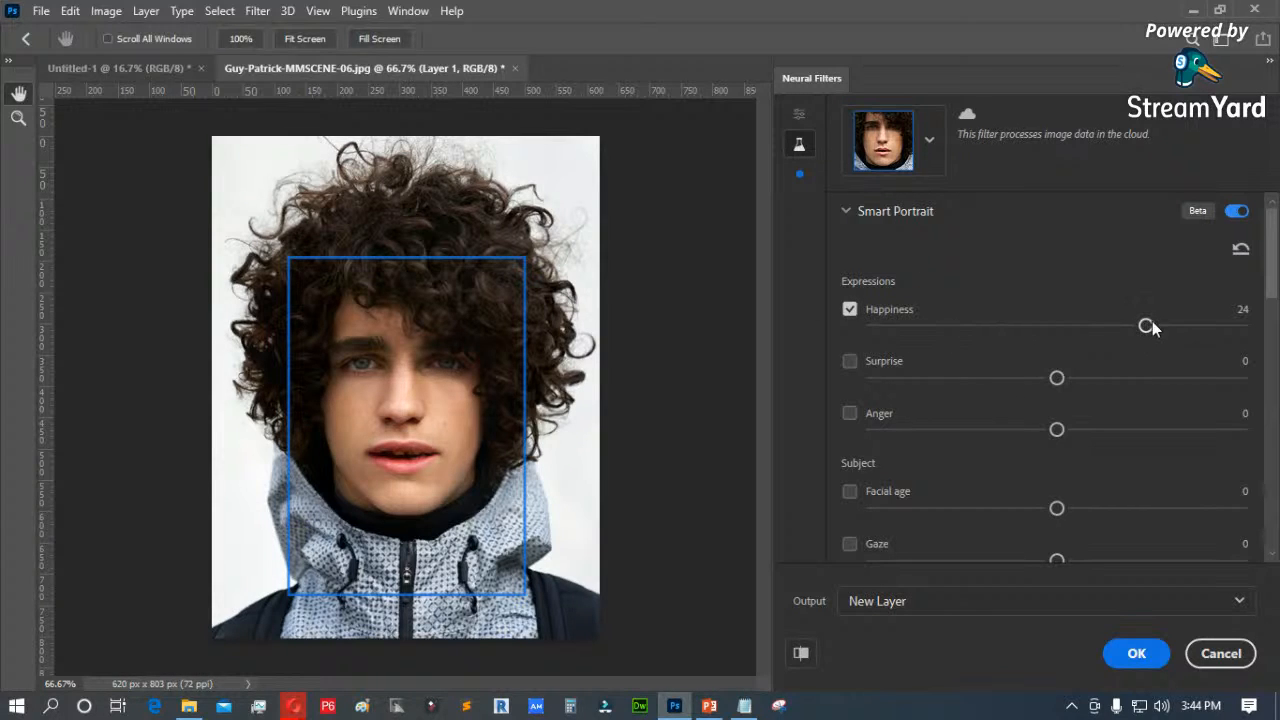
left_click_drag(1150, 322, 1165, 322)
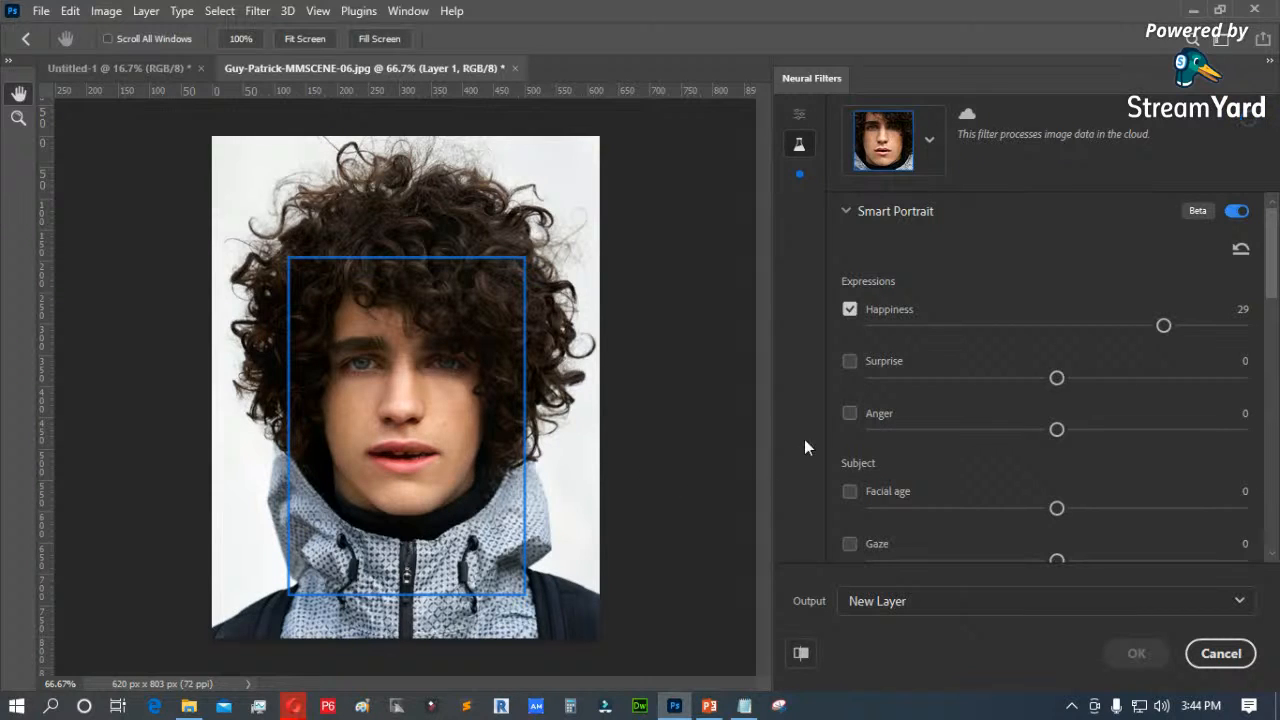
Step: Replace the Happiness expression with Surprise at 14 and compare the face with the original in the preview
left_click(849, 309)
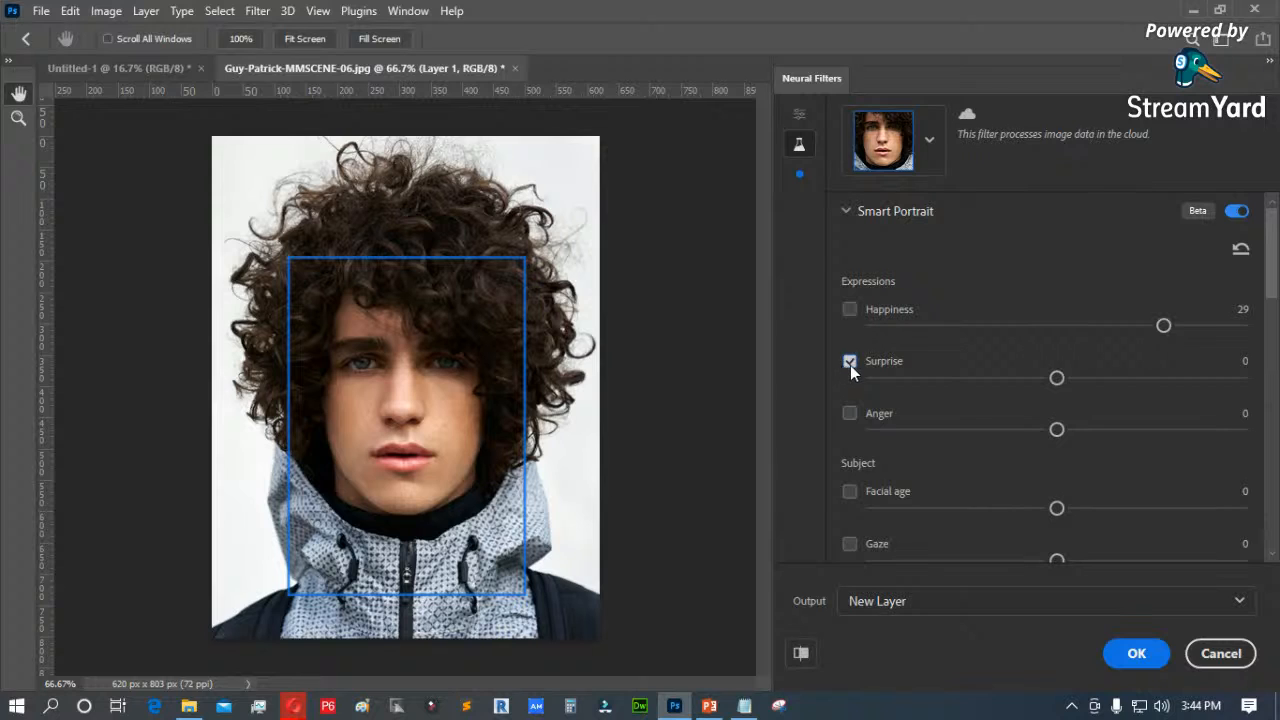
mouse_move(1055, 380)
left_mouse_down()
mouse_move(1111, 378)
mouse_move(1055, 383)
left_mouse_up()
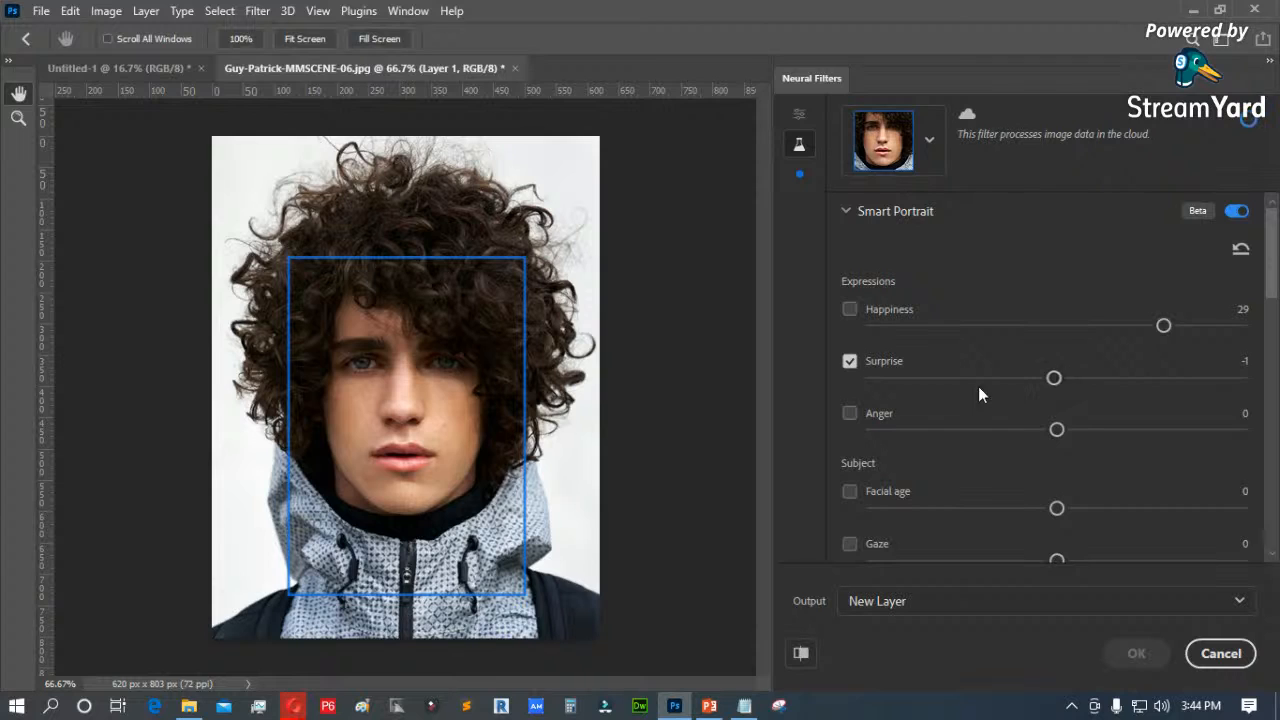
left_click_drag(1055, 378, 1110, 381)
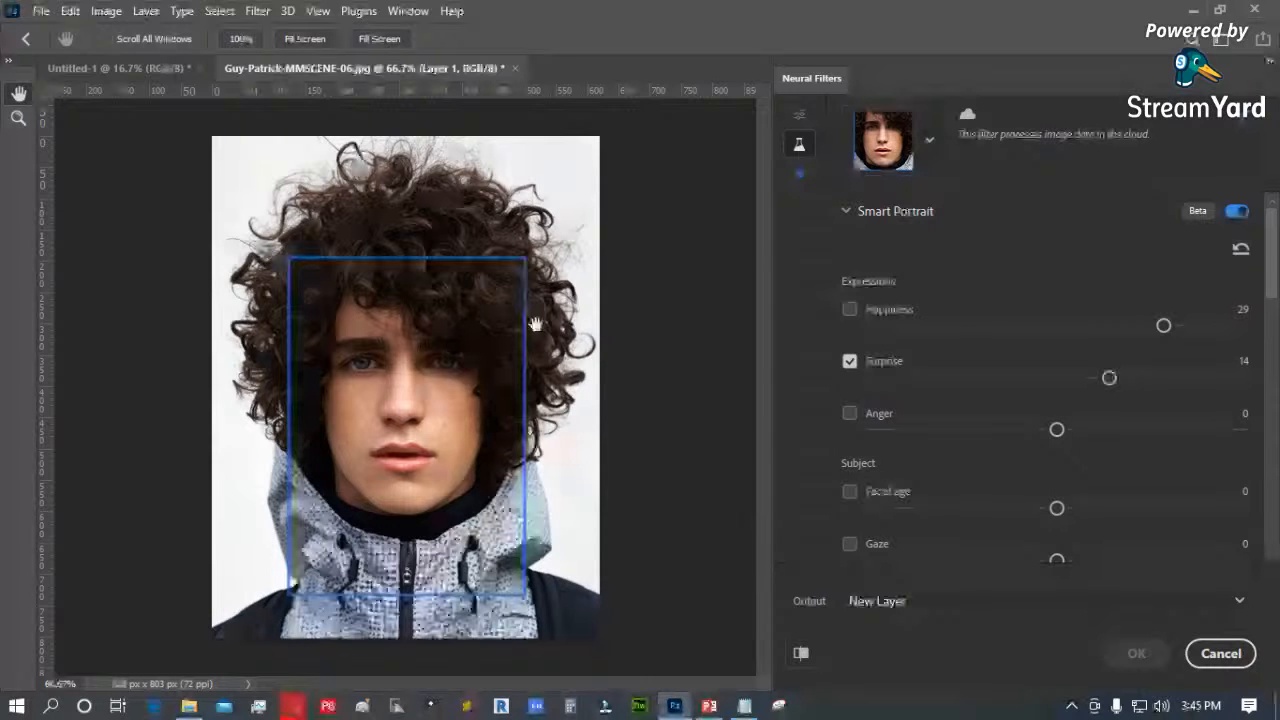
left_click(801, 653)
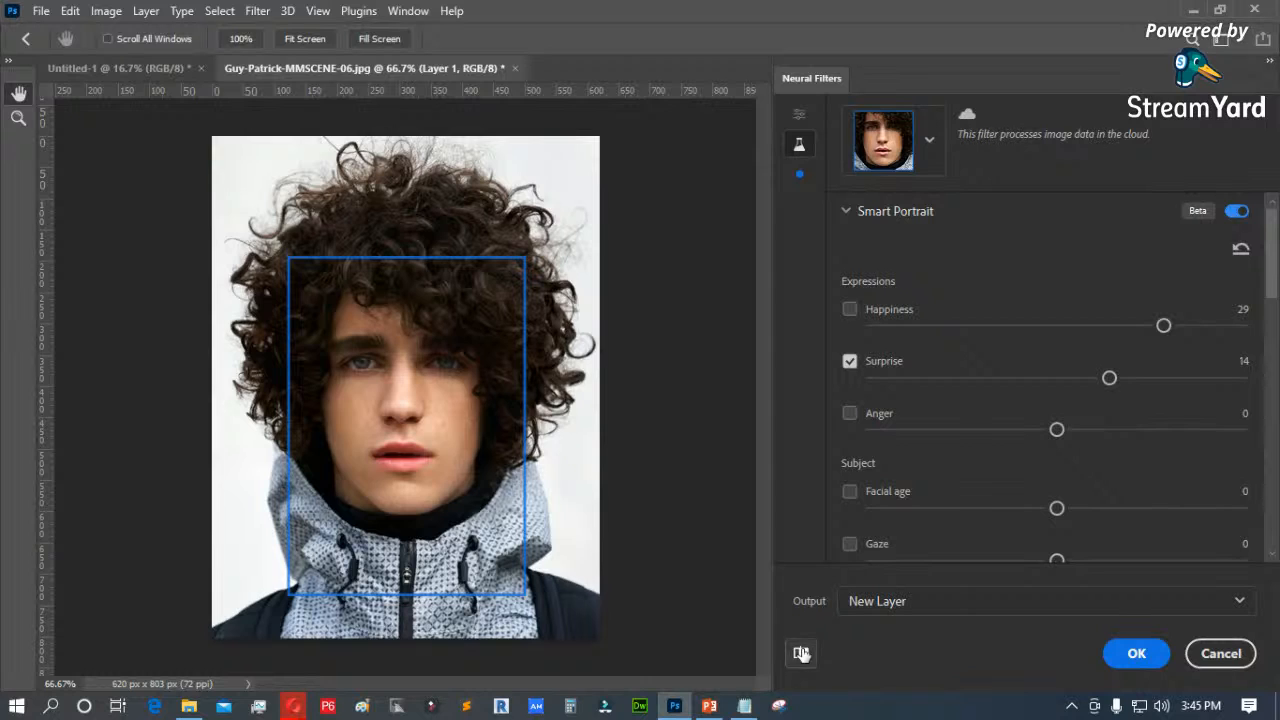
left_click(801, 653)
Step: Turn the Happiness expression back on so it combines with Surprise in the portrait
left_click(849, 309)
left_click(848, 360)
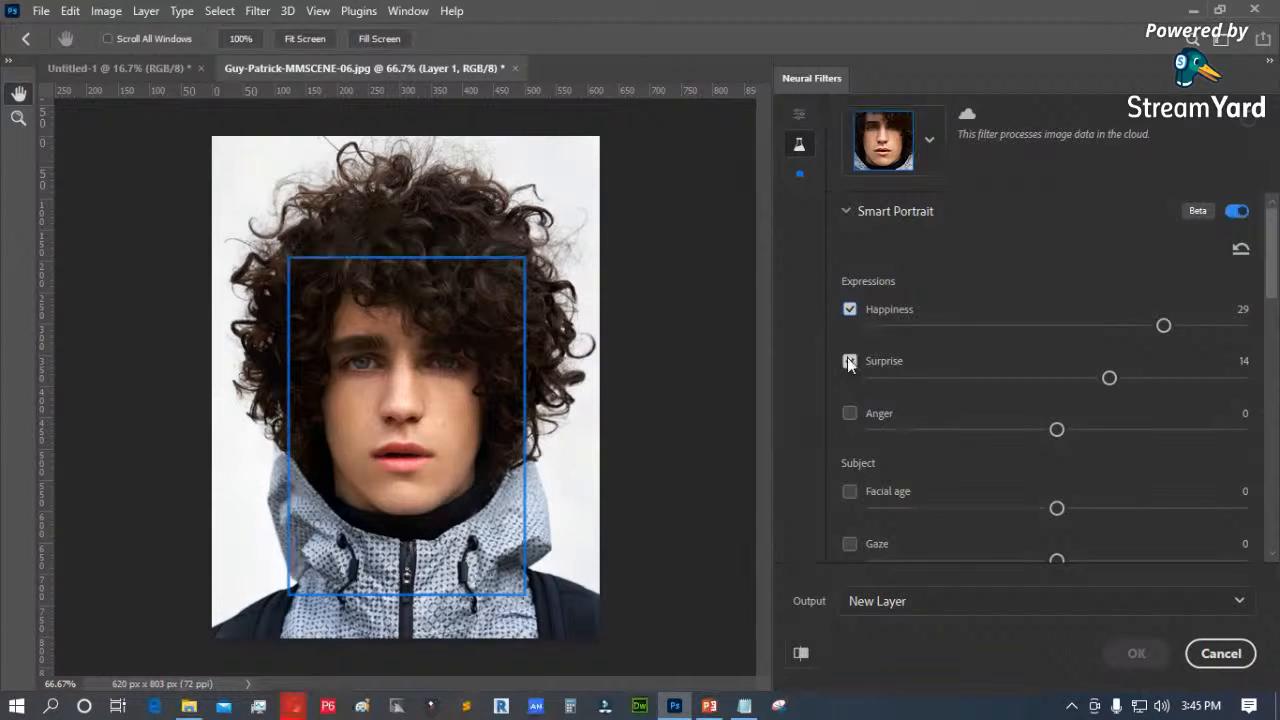
left_click(849, 363)
Step: Try a Facial age of 15, comparing the face with the original, and turn the option off again
scroll(962, 409, "down", 2)
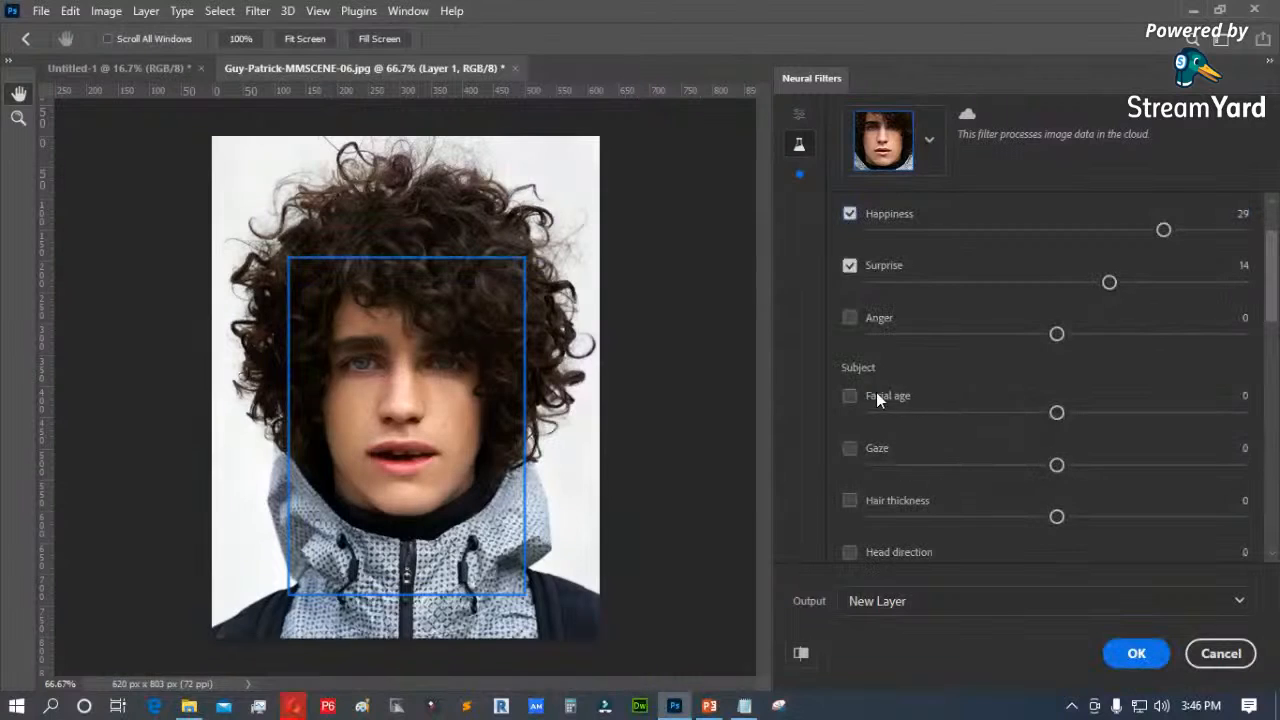
scroll(851, 393, "up", 2)
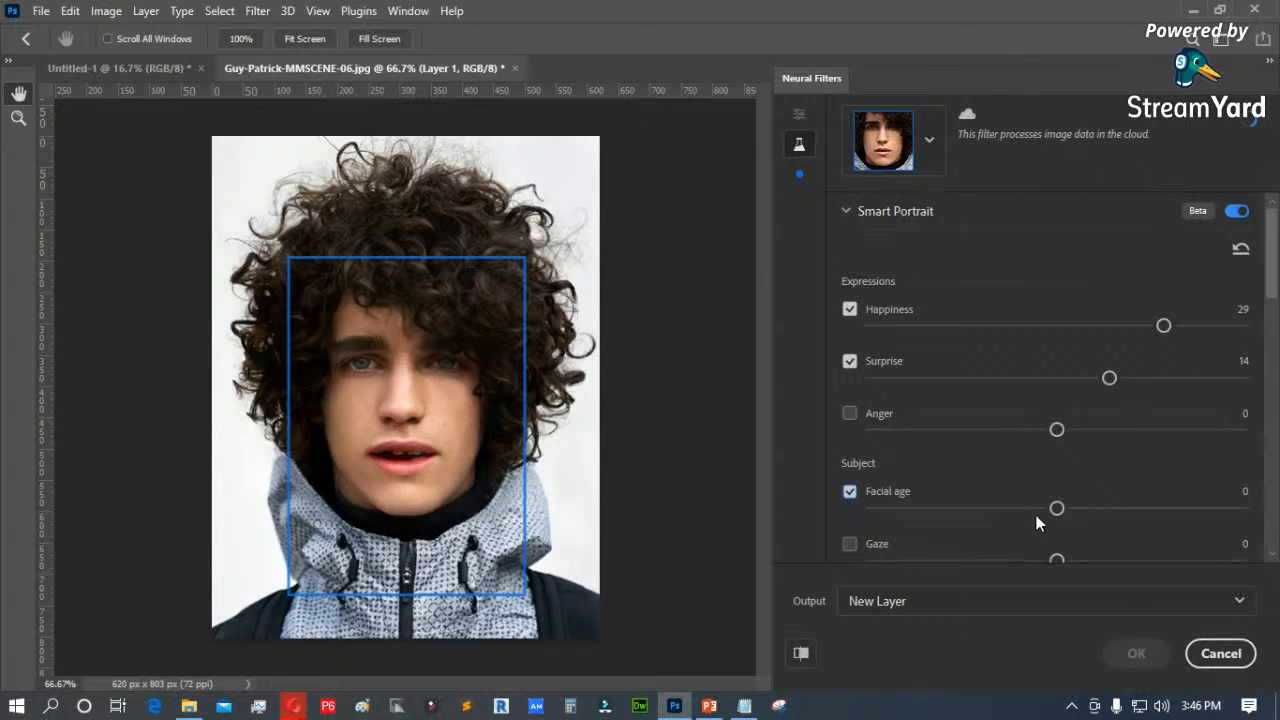
left_click_drag(1112, 508, 1115, 508)
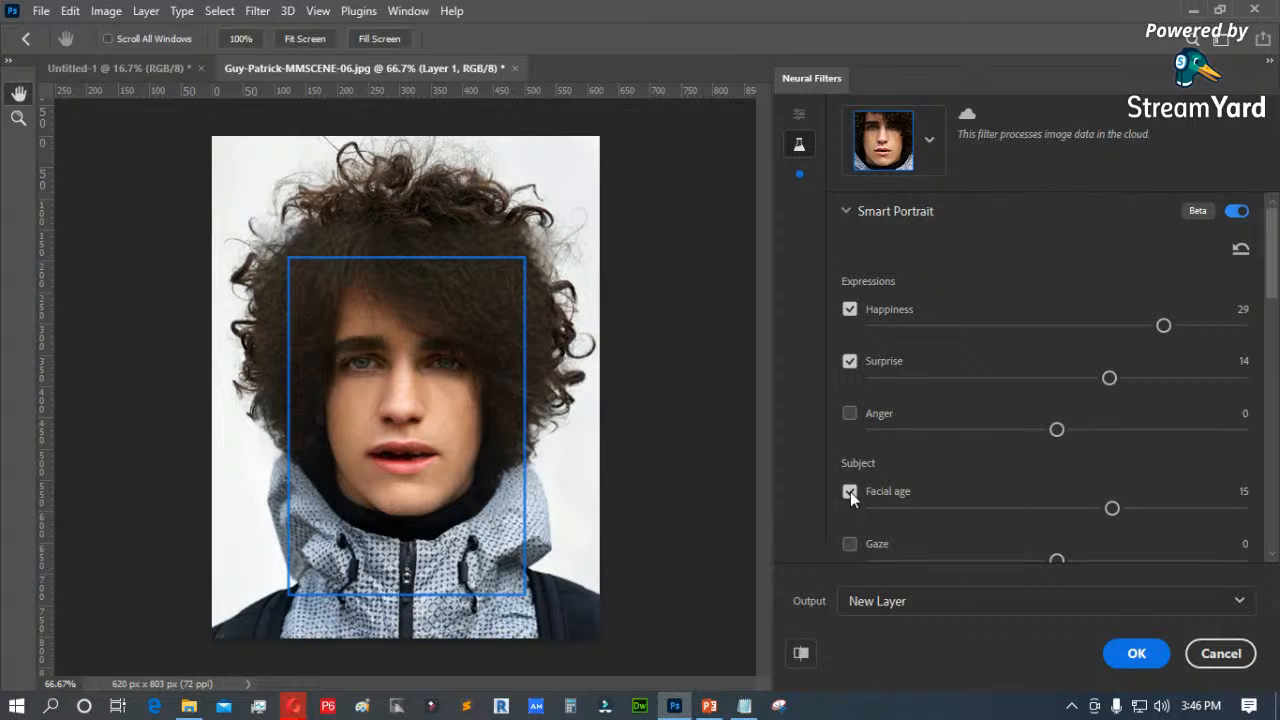
left_click(801, 653)
left_click(801, 653)
left_click(801, 653)
left_click(849, 491)
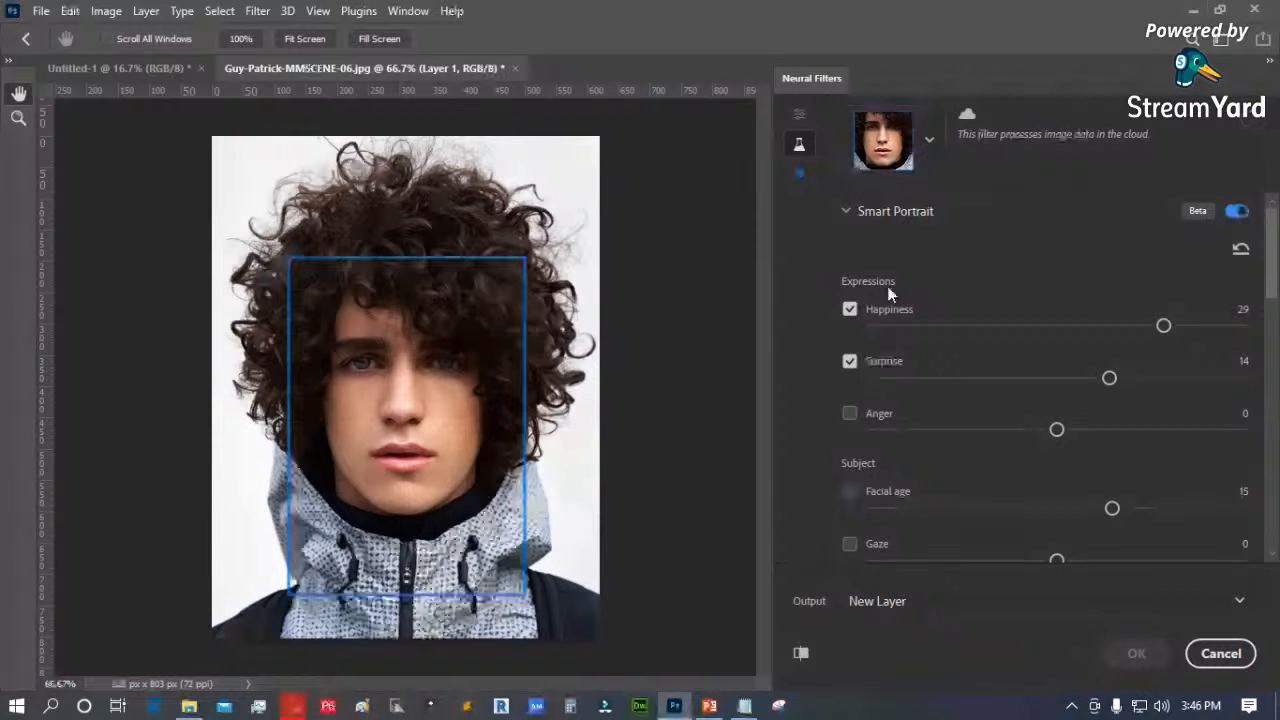
Step: Output the Smart Portrait result to a new layer and compare Layer 1 with the original portrait
left_click_drag(1271, 288, 1272, 368)
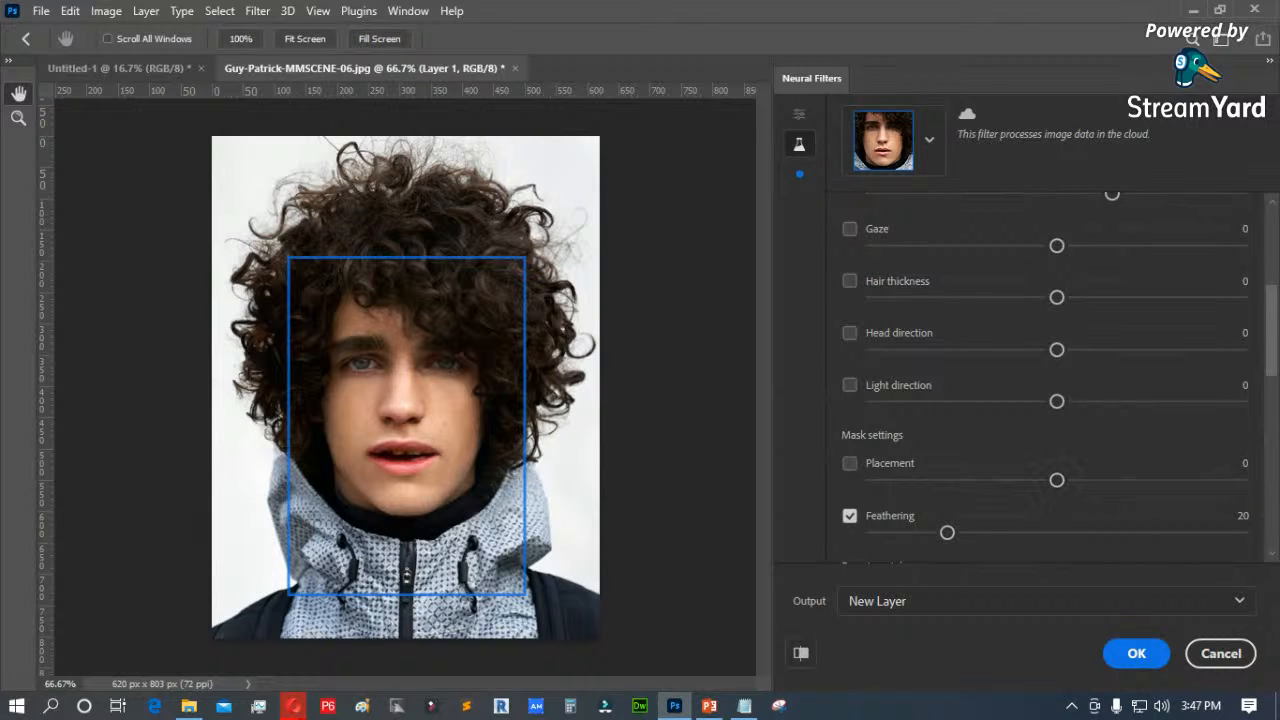
left_click_drag(1272, 374, 1272, 432)
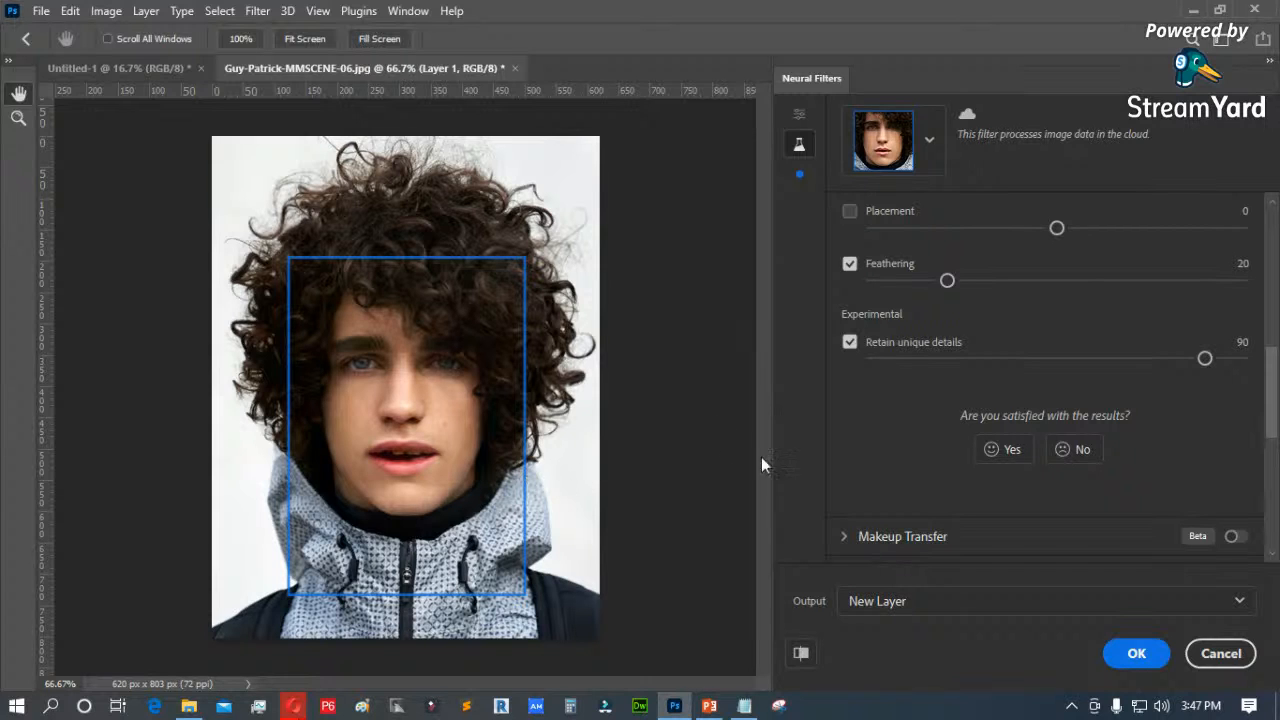
scroll(931, 484, "down", 3)
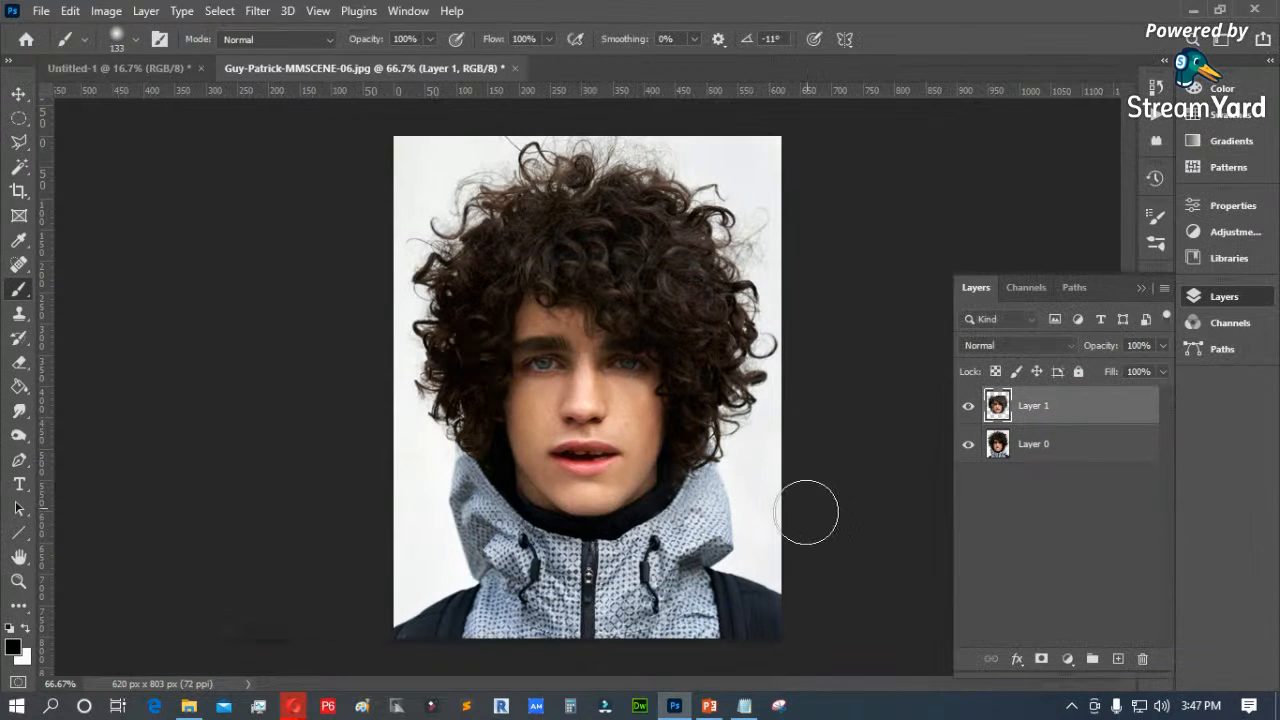
left_click(968, 406)
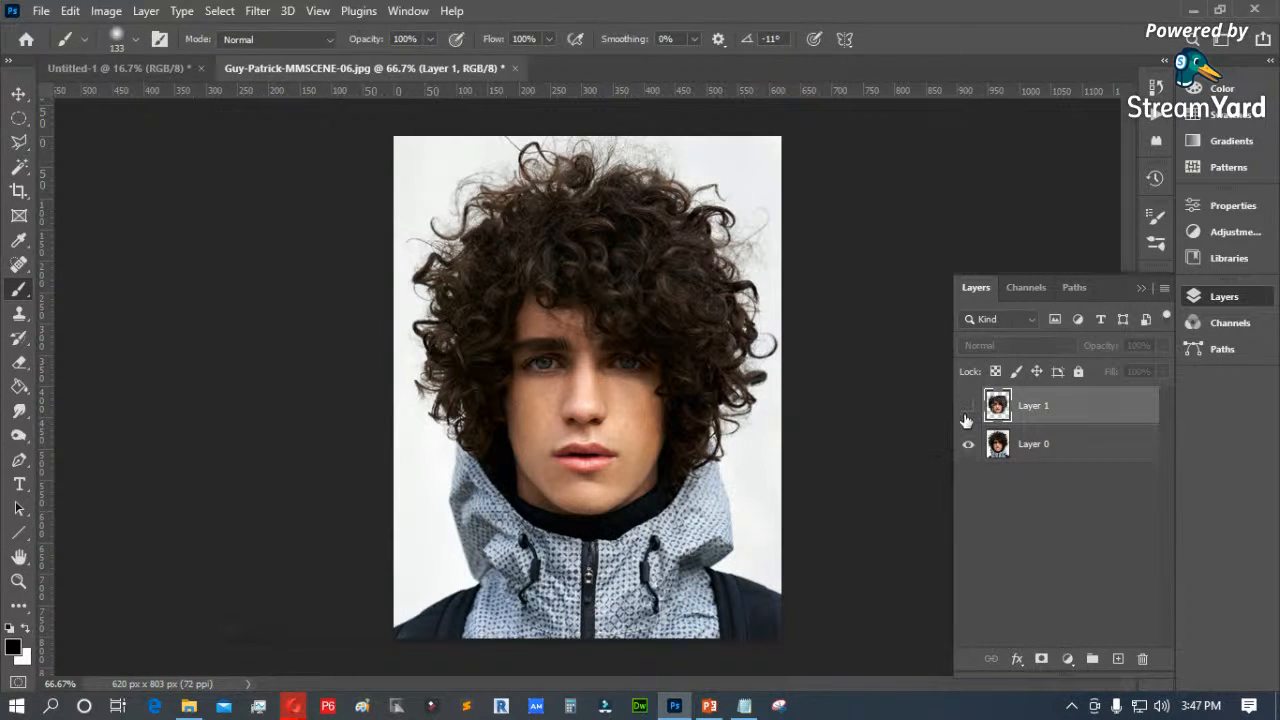
left_click(968, 407)
Step: Duplicate Layer 0 and hide Layer 1 and the original Layer 0, leaving only the copy visible
left_click_drag(1077, 450, 1118, 658)
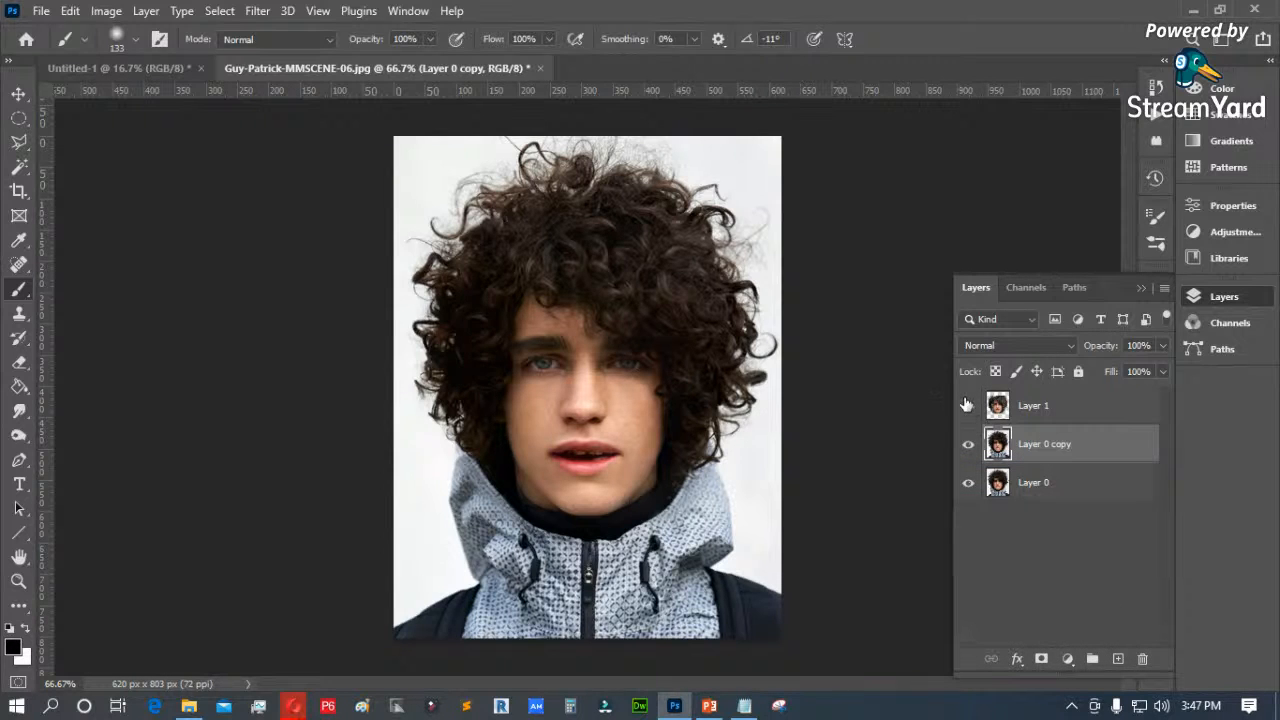
left_click(968, 406)
left_click(968, 482)
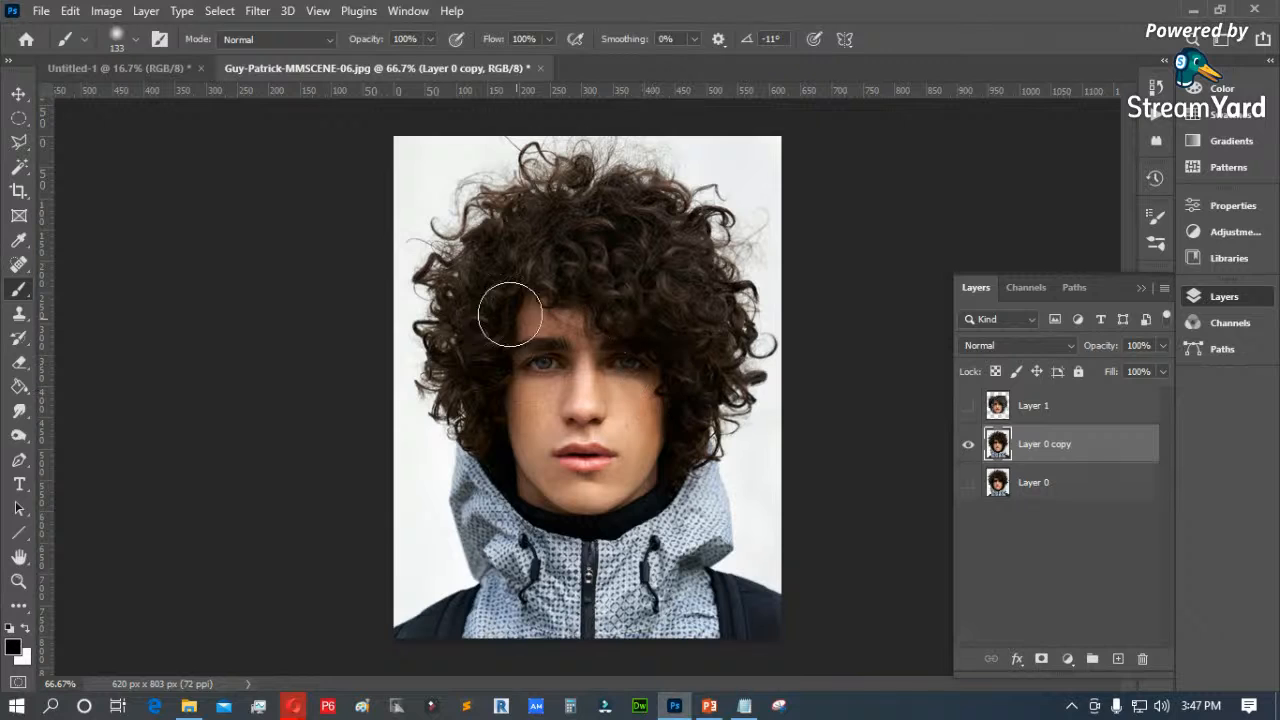
Step: Open Liquify on the Layer 0 copy and expand the Eyes and Face Shape settings for Face #1
left_click(260, 12)
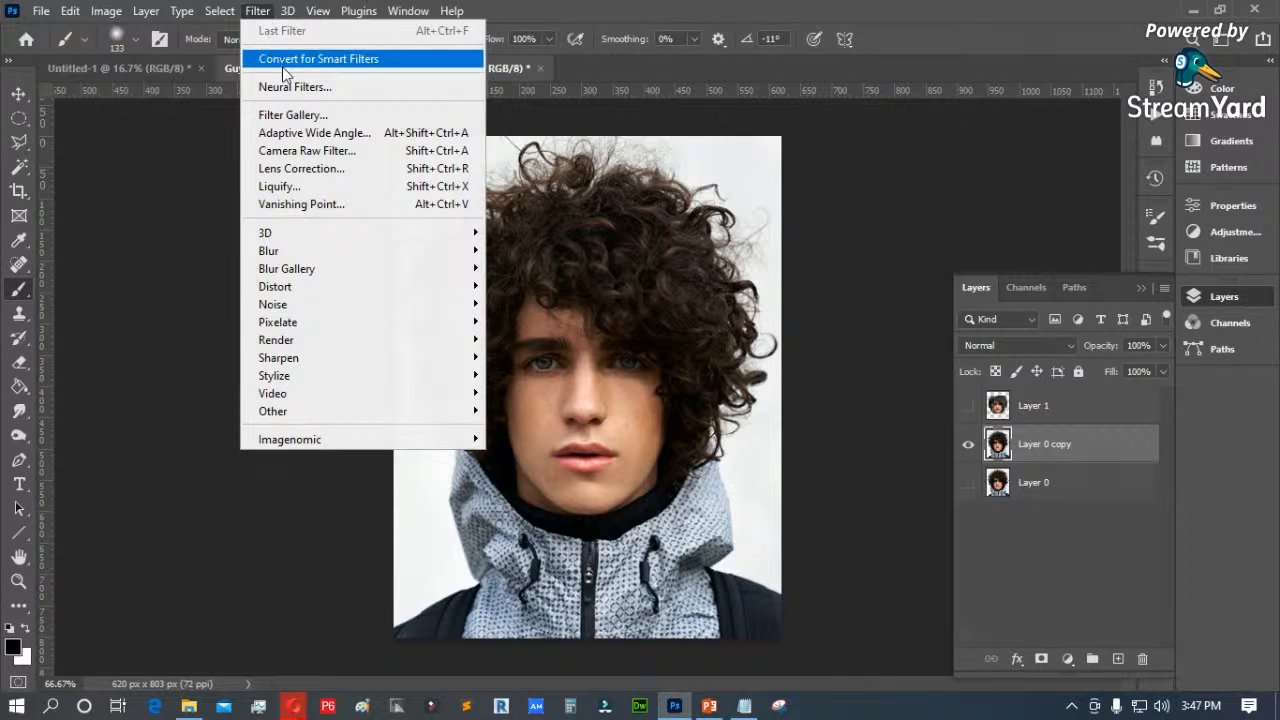
left_click(300, 188)
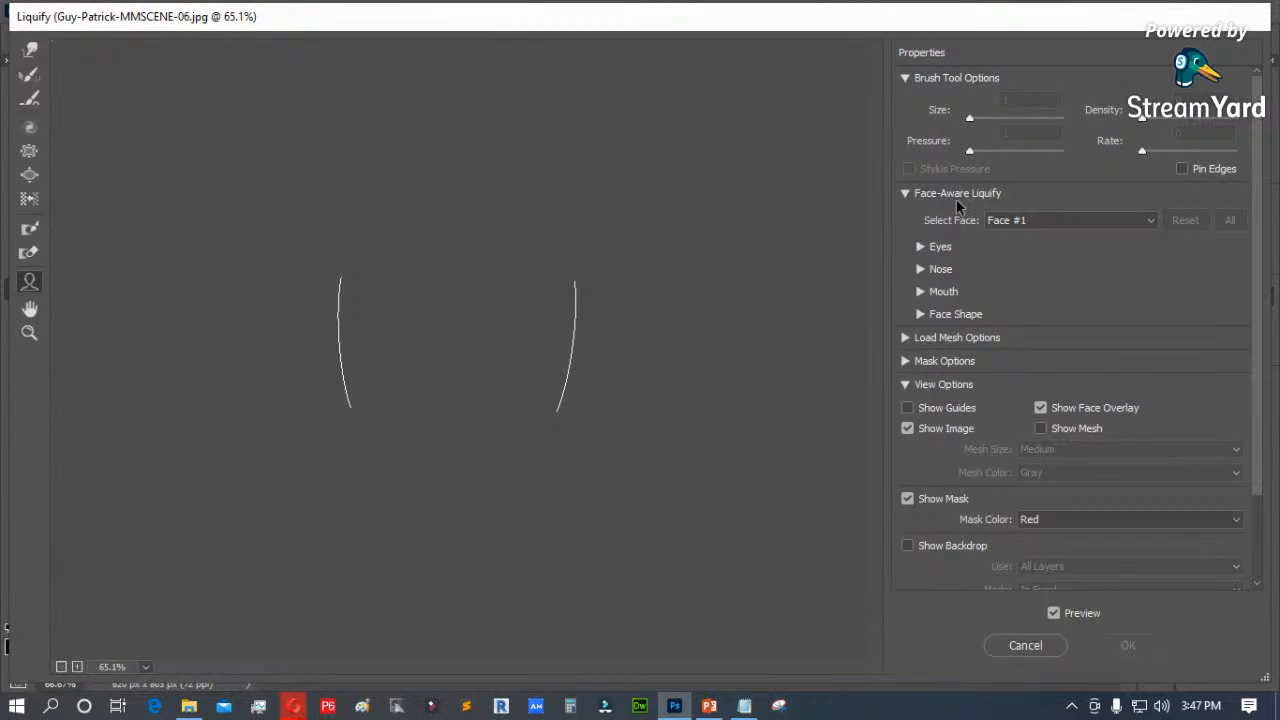
left_click(1150, 219)
left_click(1150, 222)
left_click(919, 247)
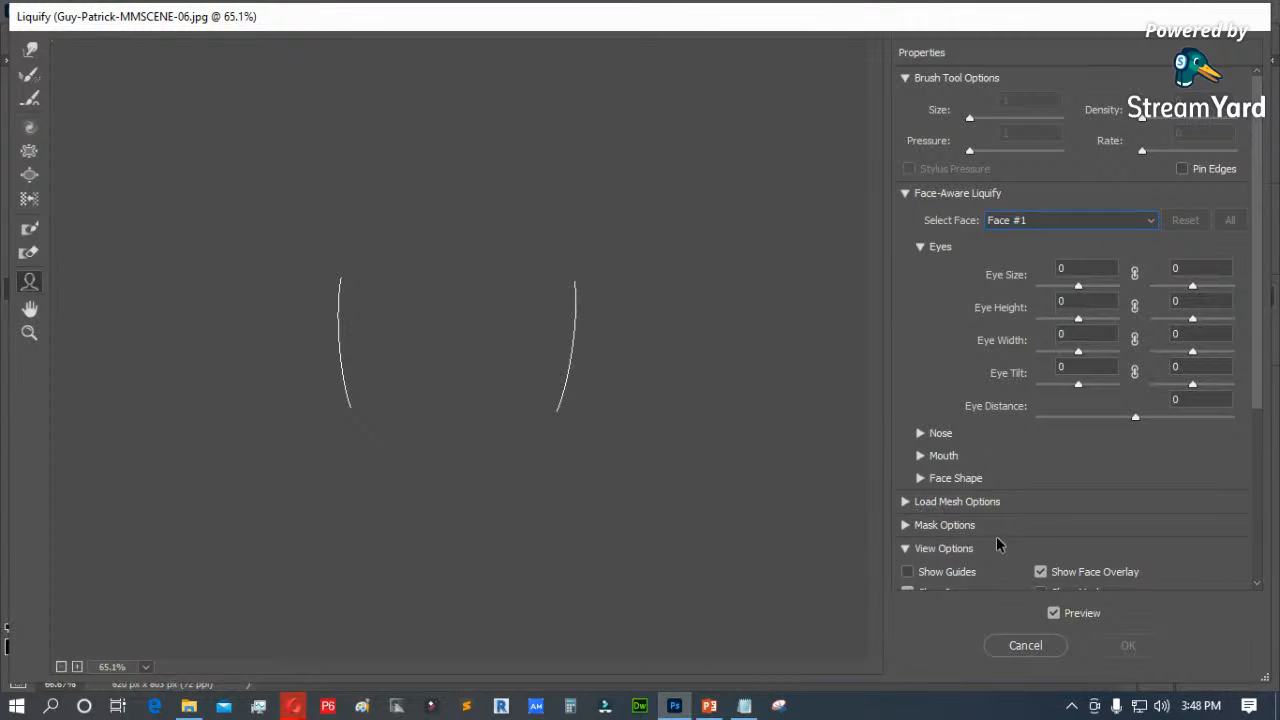
left_click(926, 479)
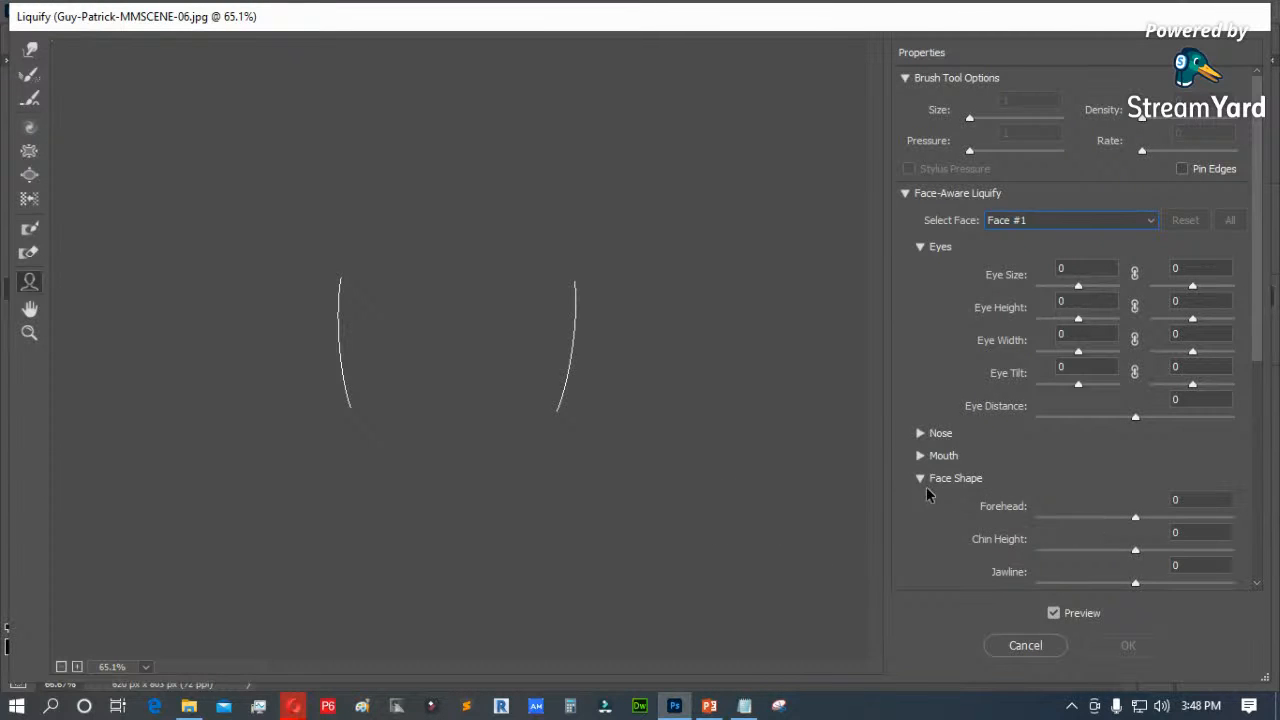
Step: Set the mouth's Smile to 14 in Face-Aware Liquify and apply the filter
left_click(920, 456)
mouse_move(1134, 497)
left_mouse_down()
mouse_move(1112, 495)
mouse_move(1178, 497)
mouse_move(1148, 497)
left_mouse_up()
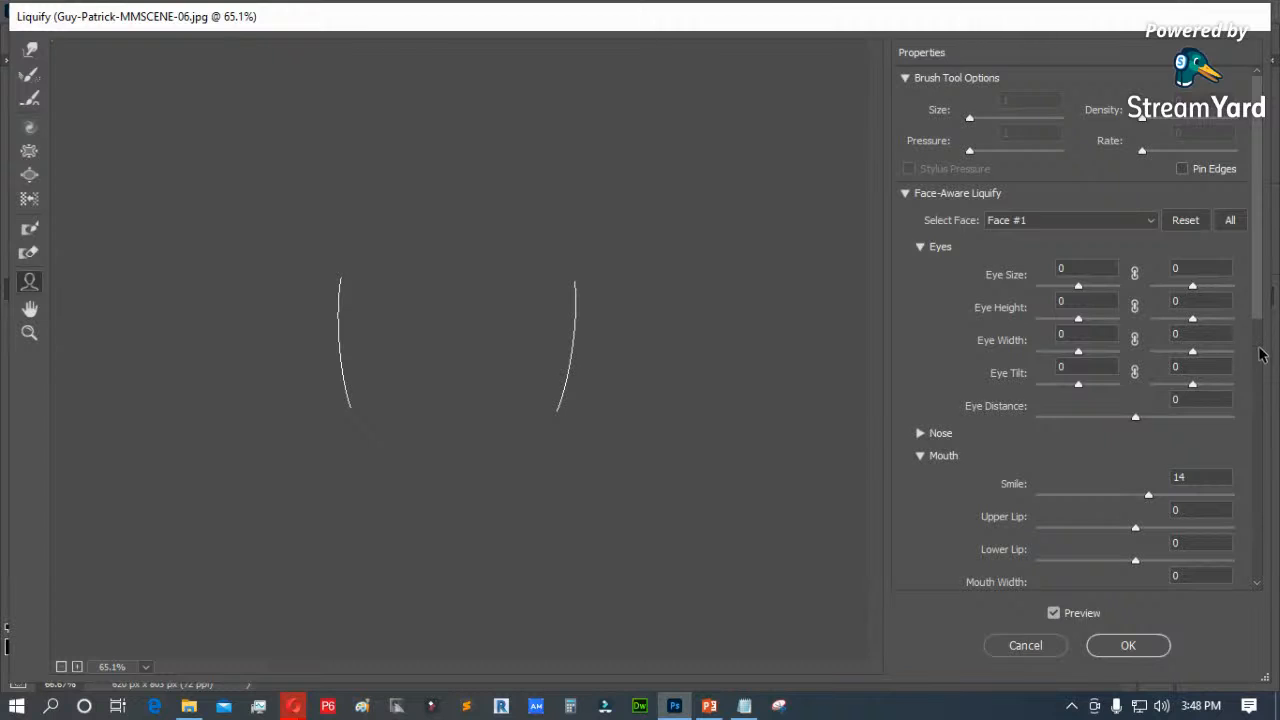
left_click(1262, 405)
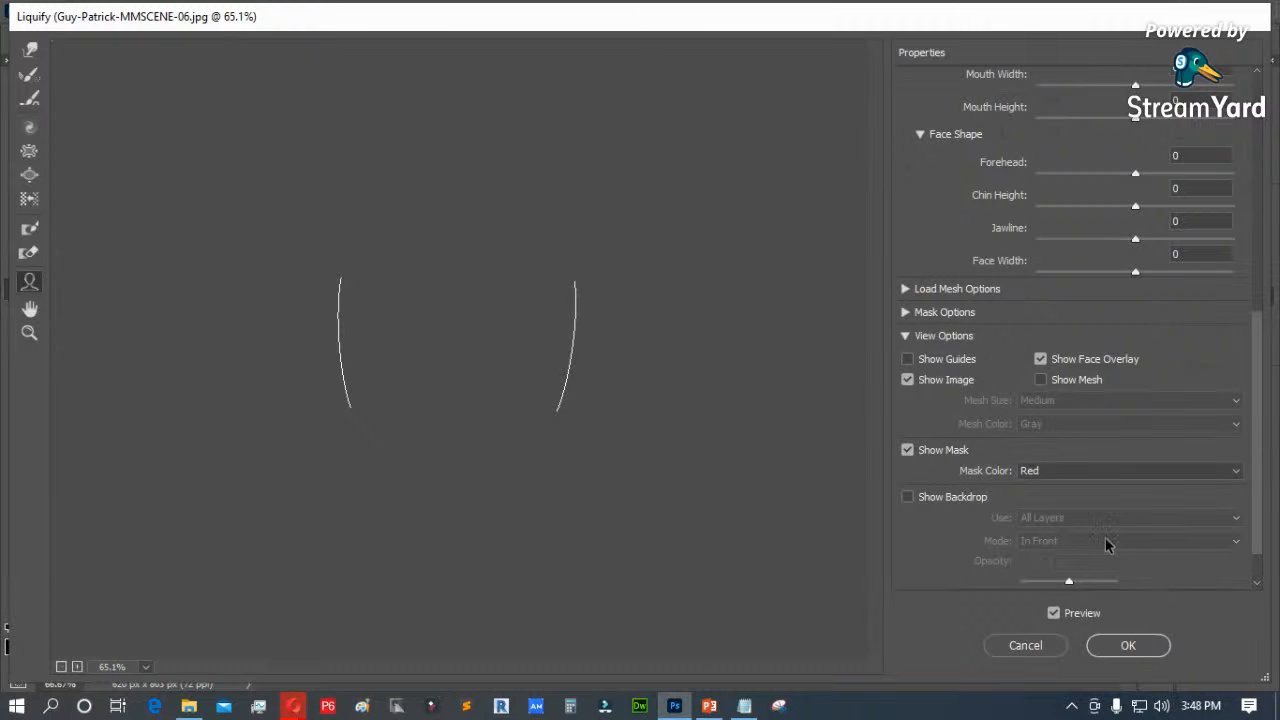
left_click(1122, 648)
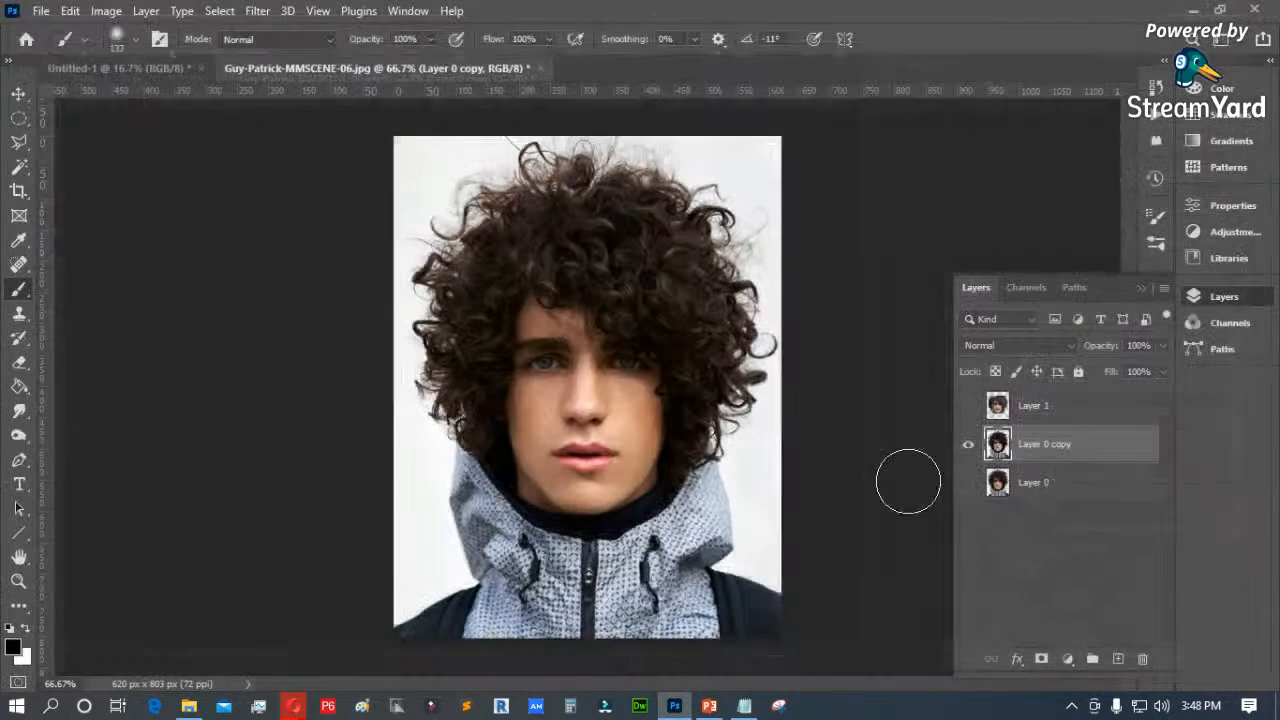
Step: Show the original Layer 0 and compare it with the liquified Layer 0 copy
left_click(968, 444)
left_click(968, 444)
left_click(969, 483)
left_click(968, 445)
left_click(968, 445)
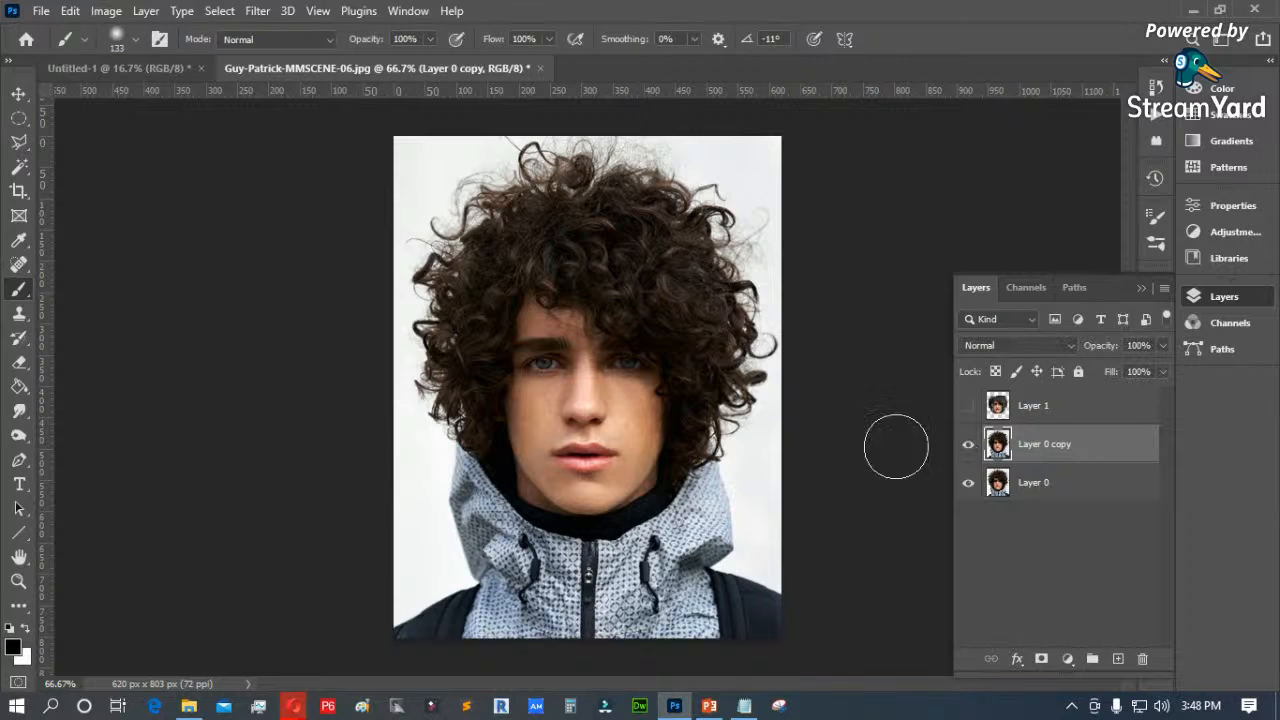
Step: Inspect the mouth close up with and without the Layer 0 copy, and fit the whole portrait back on screen
left_click(18, 580)
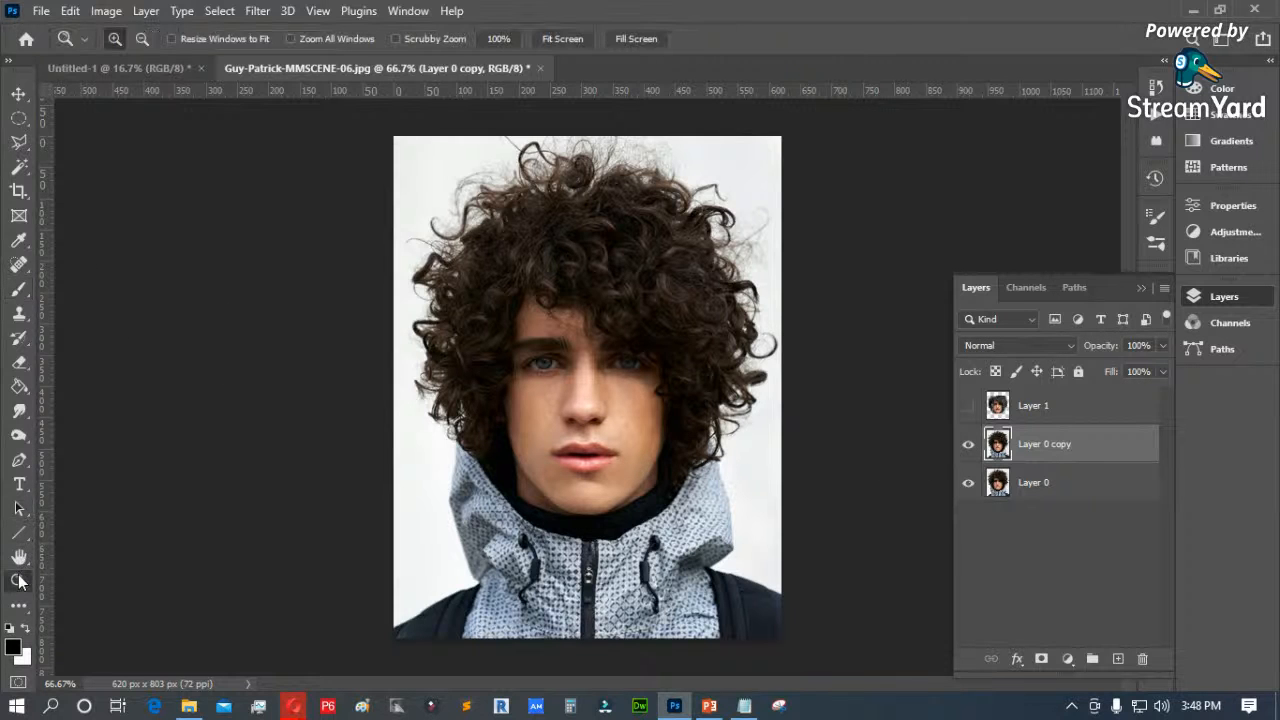
left_click_drag(515, 378, 678, 515)
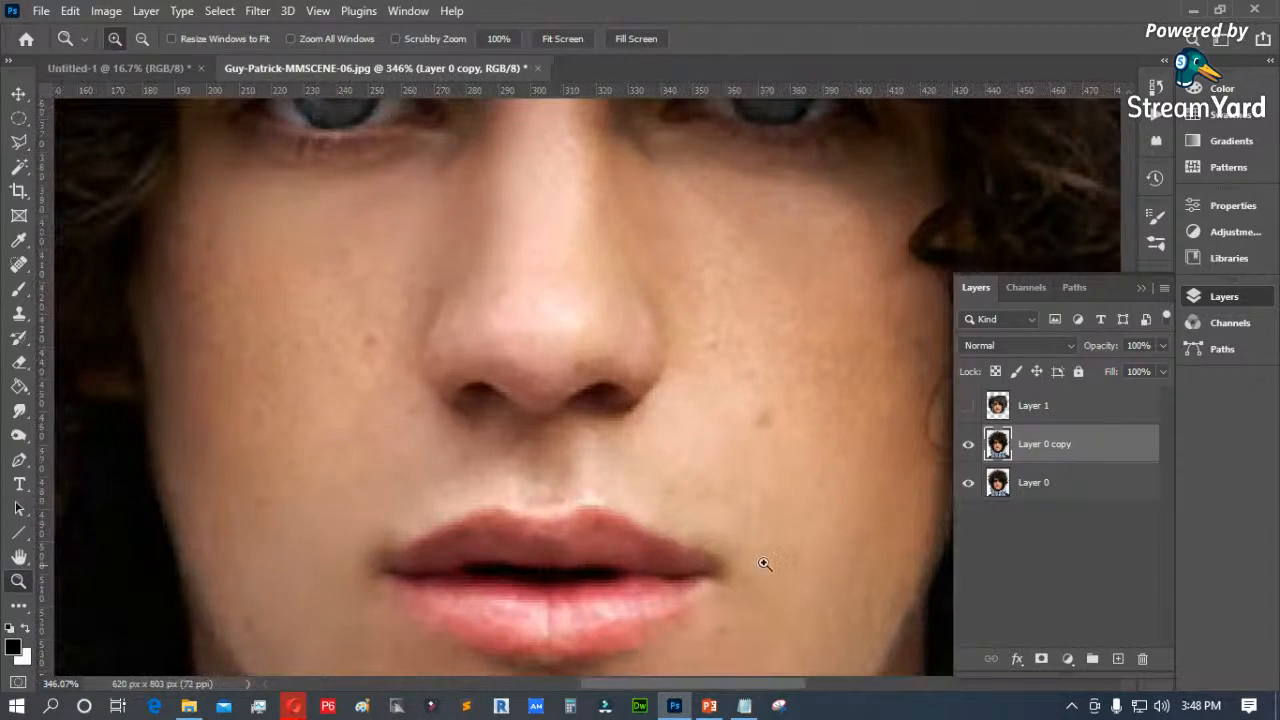
left_click(968, 445)
left_click(968, 445)
left_click(968, 445)
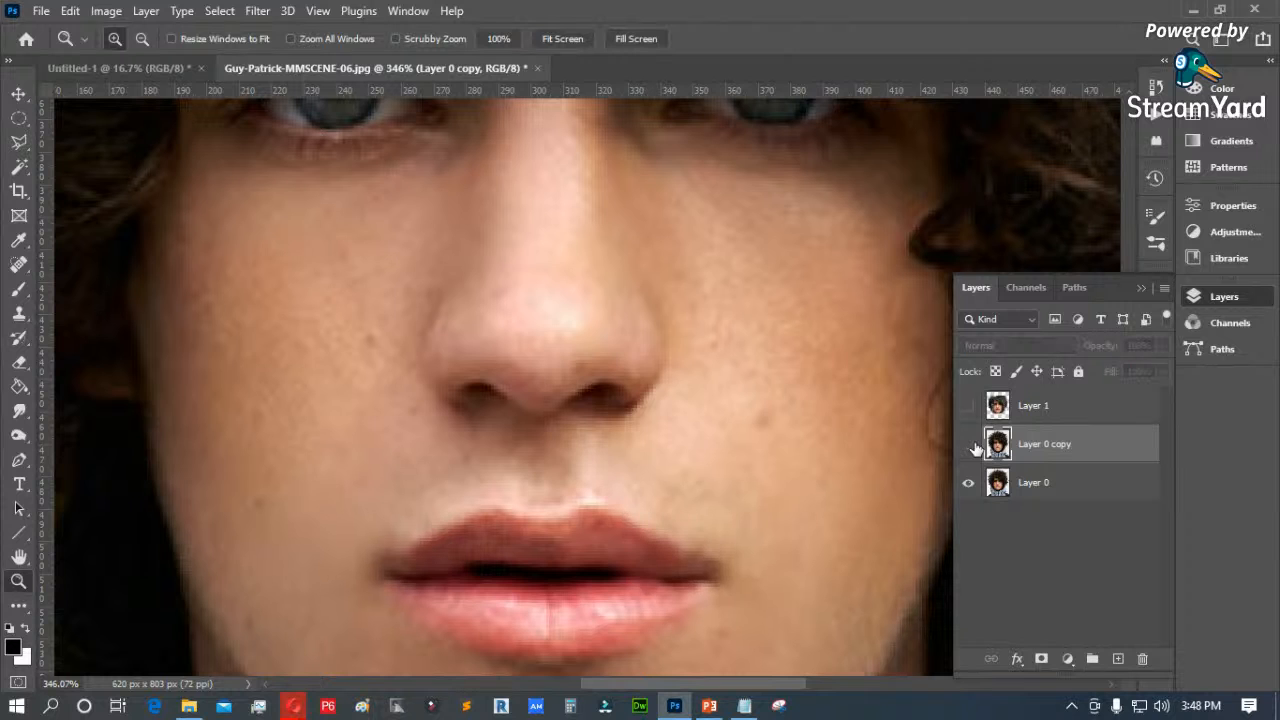
left_click(969, 446)
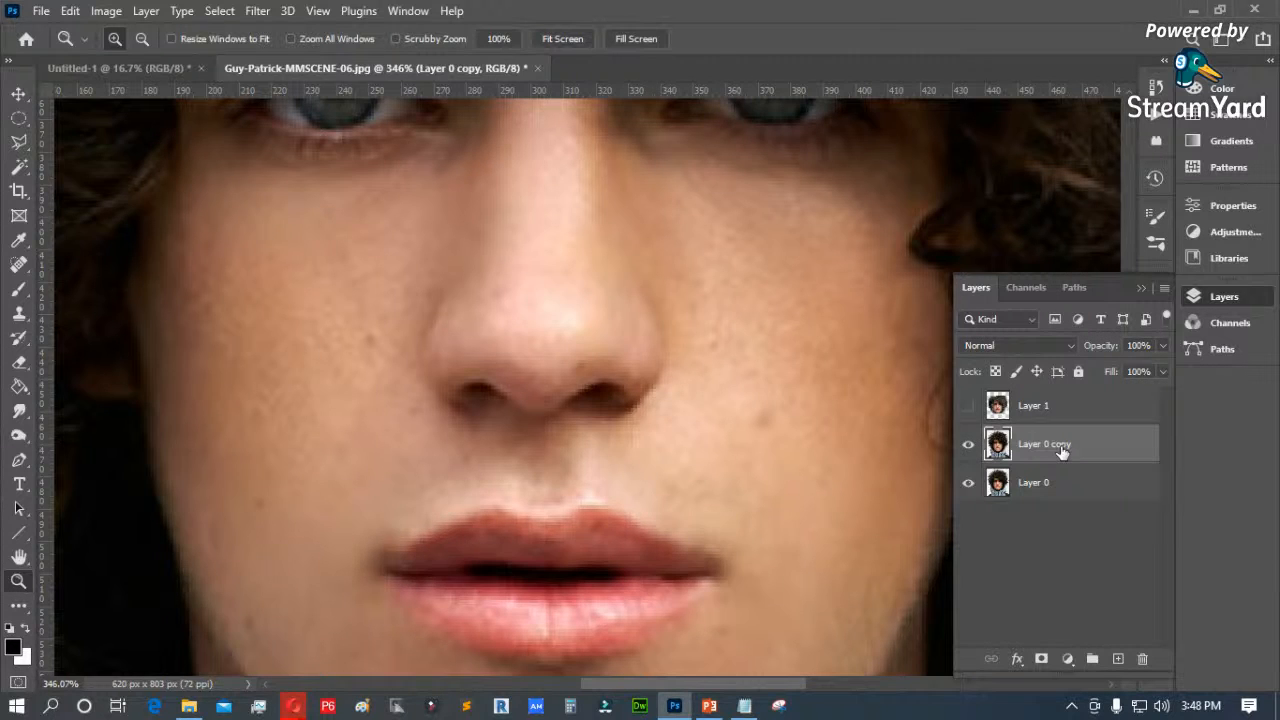
key("ctrl+0")
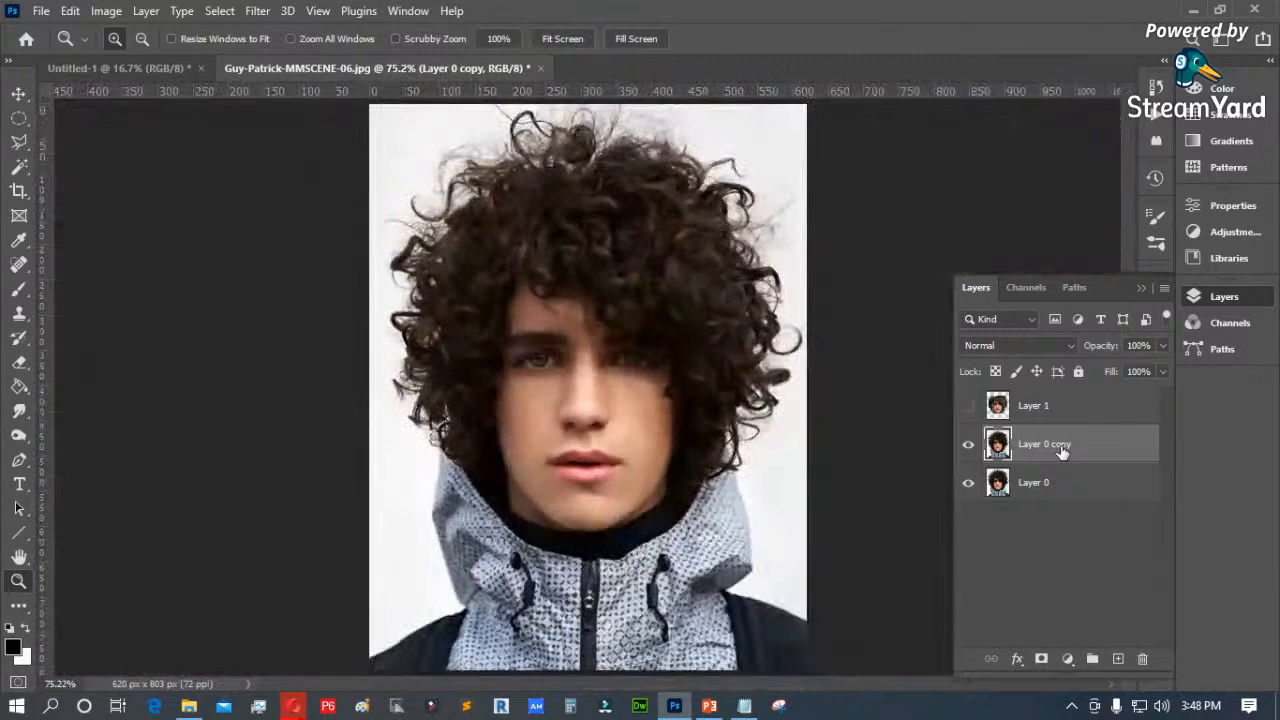
Step: Switch to the Notepad feature list, highlight the Colorize entry, and return to Photoshop
left_click(745, 705)
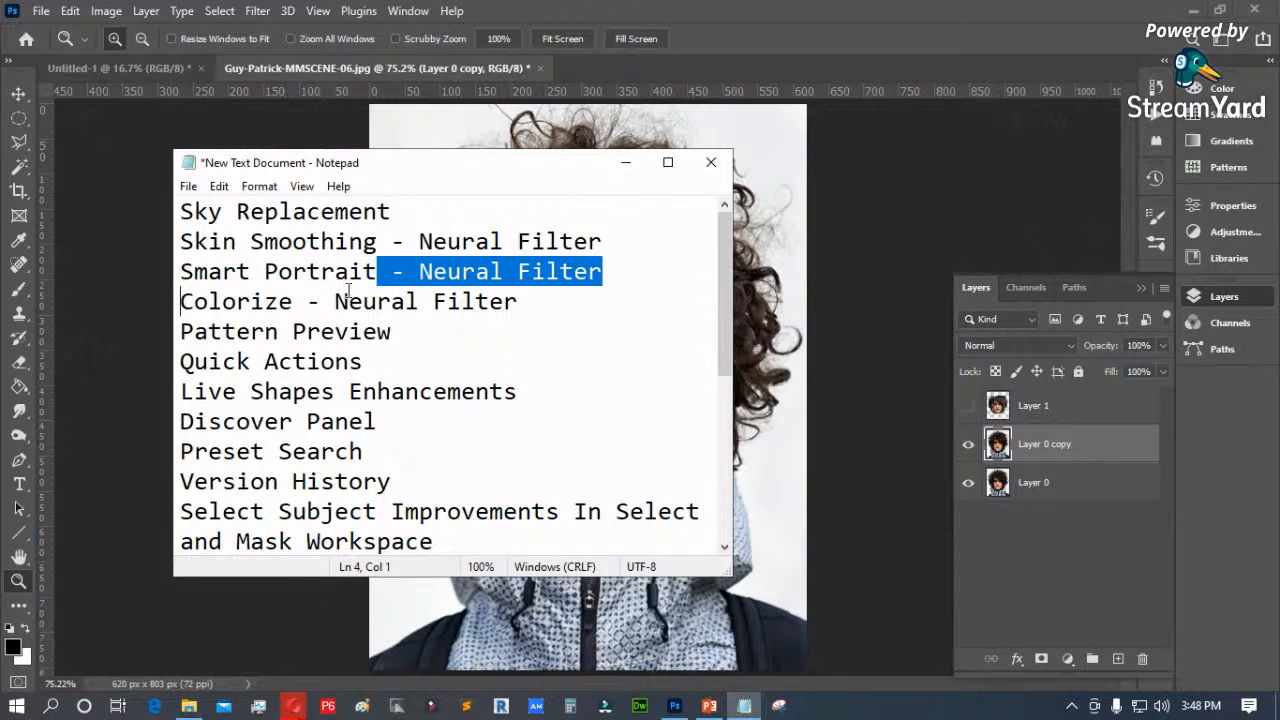
left_click(255, 304)
left_click_drag(293, 302, 167, 301)
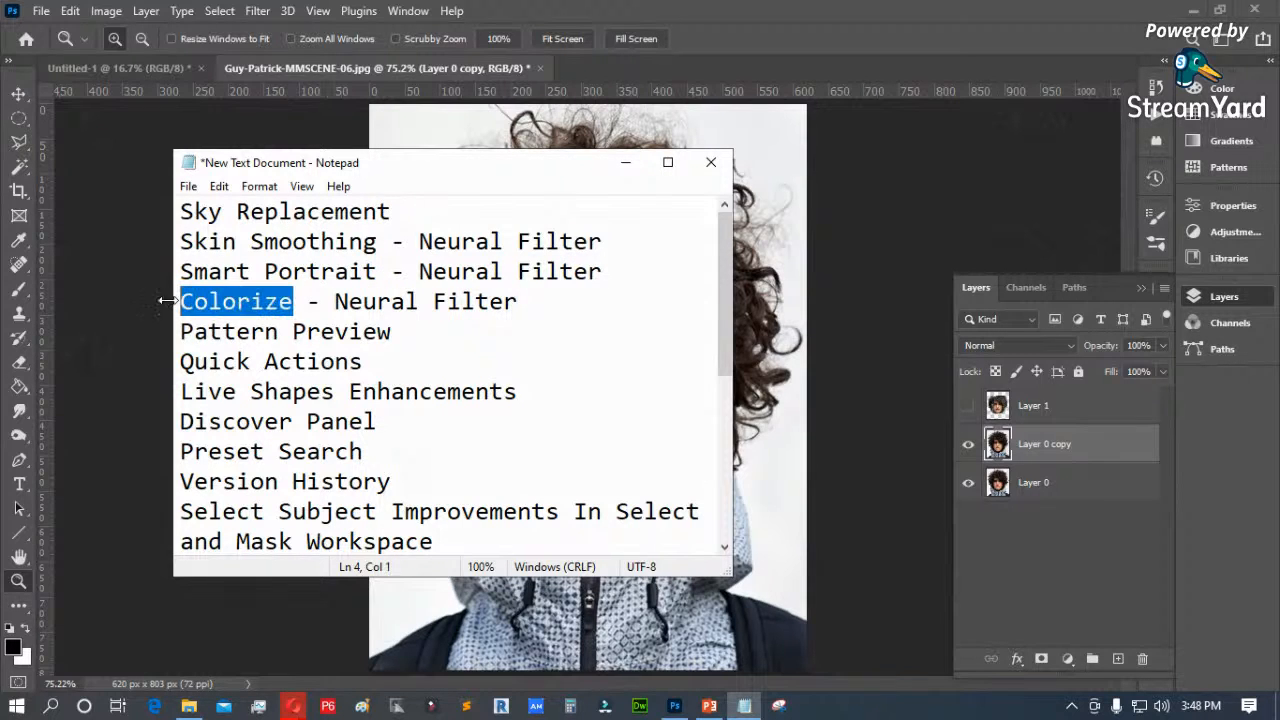
left_click(884, 206)
Step: Compare with Layer 1 on and off, duplicate Layer 0, and leave only the new duplicate visible
left_click(967, 405)
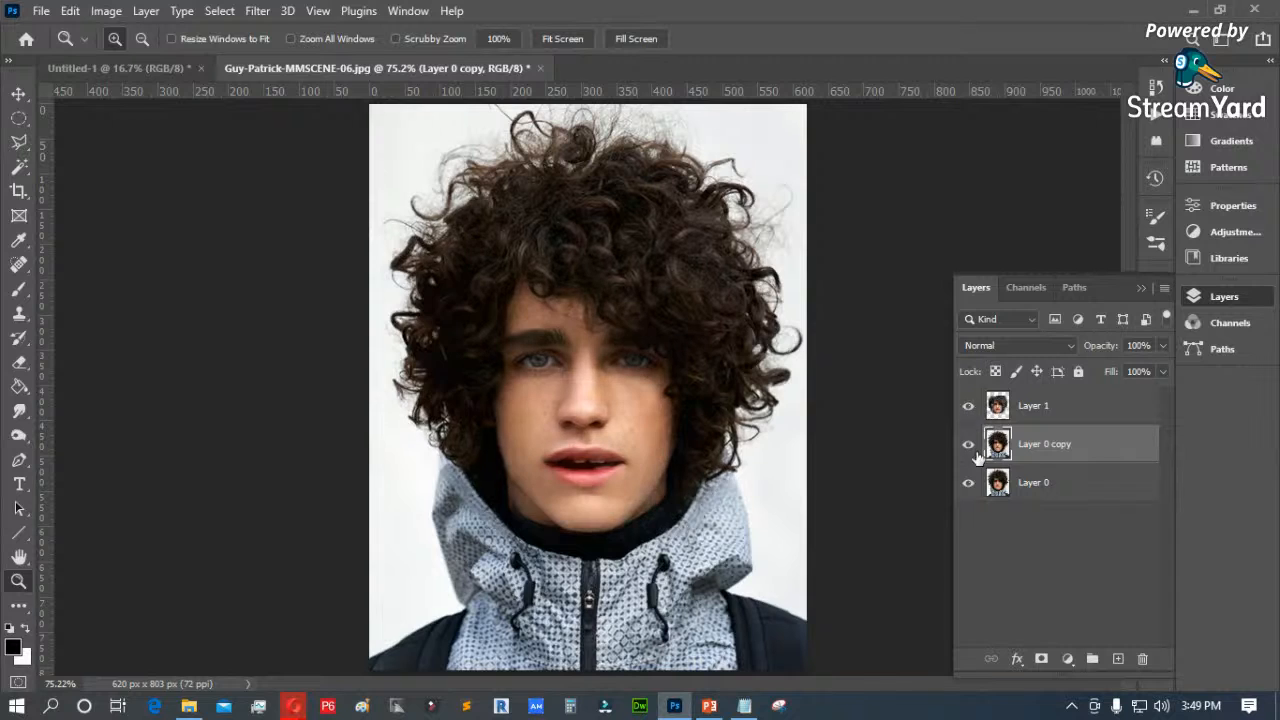
left_click(967, 405)
left_click_drag(1050, 485, 1122, 658)
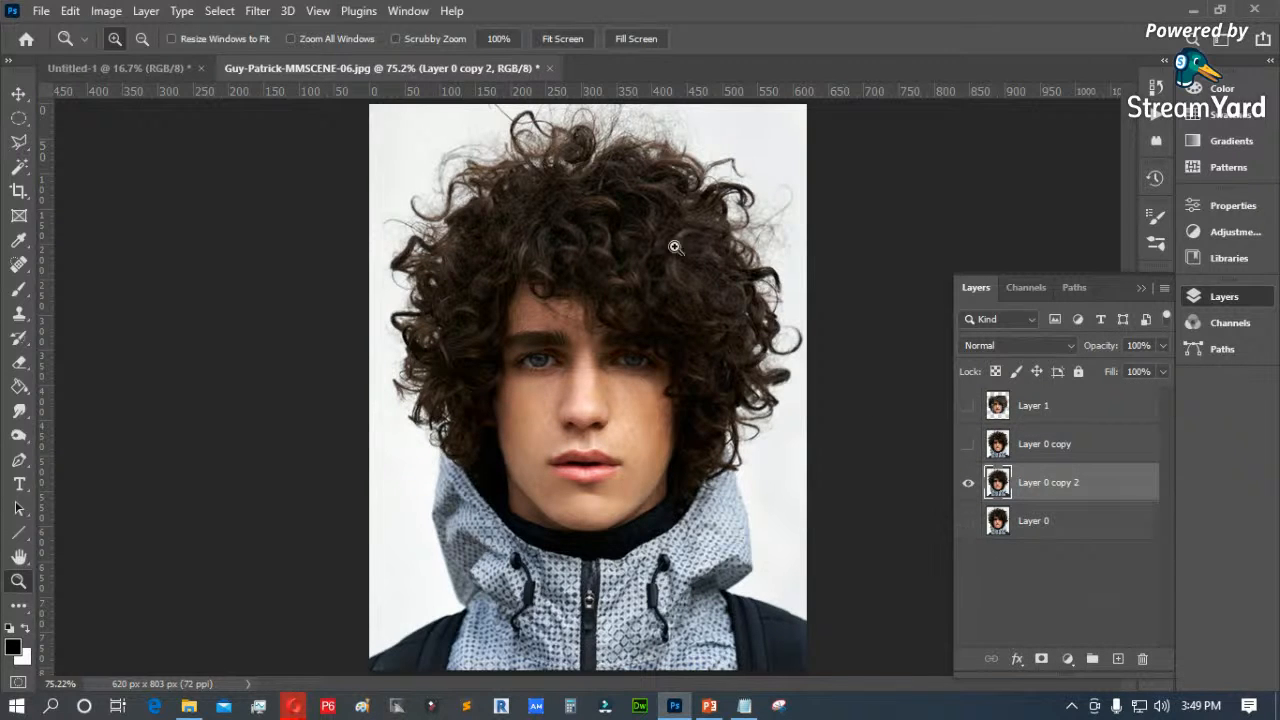
Step: Open Neural Filters on Layer 0 copy 2 and enable the beta Colorize filter
left_click(257, 11)
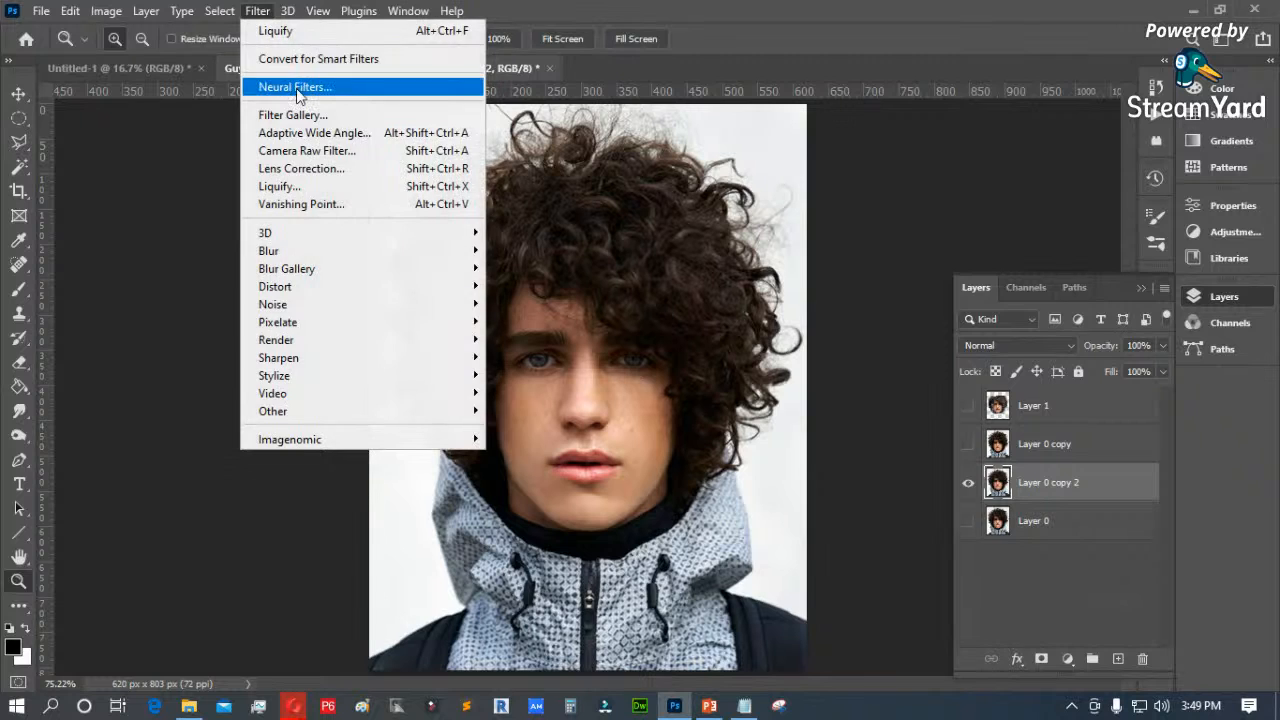
left_click(296, 88)
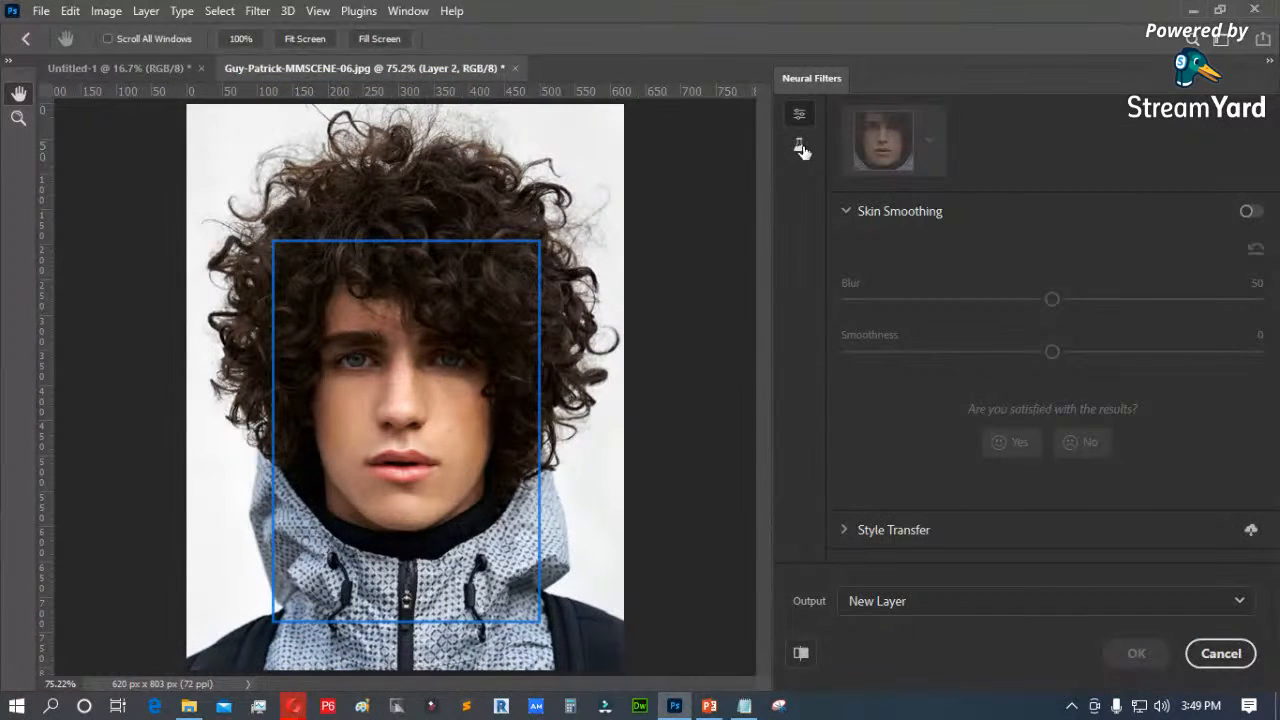
left_click(801, 148)
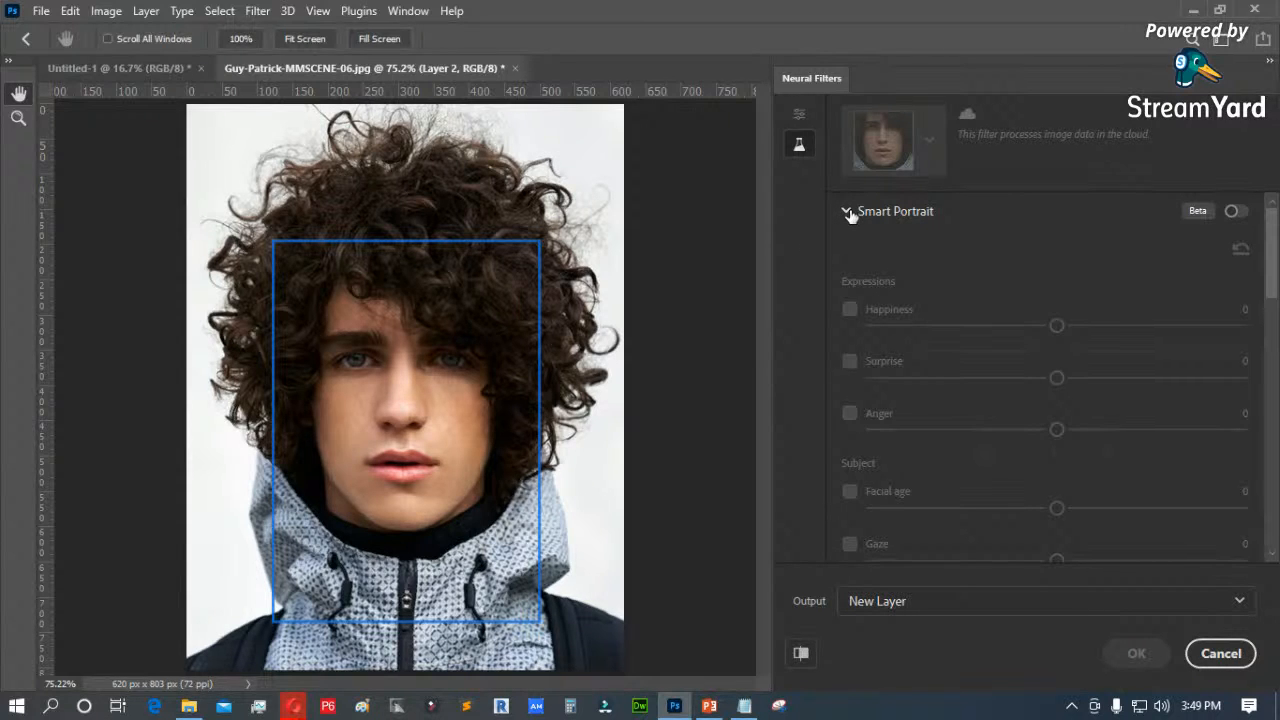
scroll(1021, 354, "down", 10)
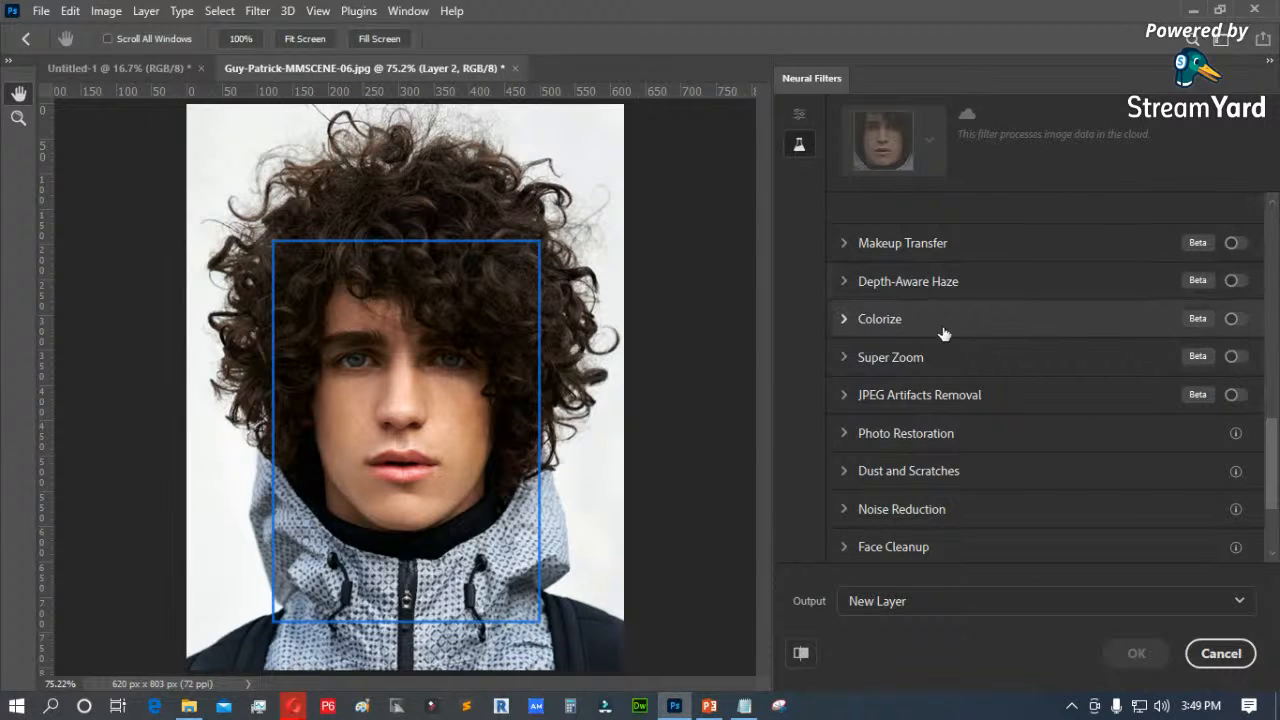
left_click(845, 322)
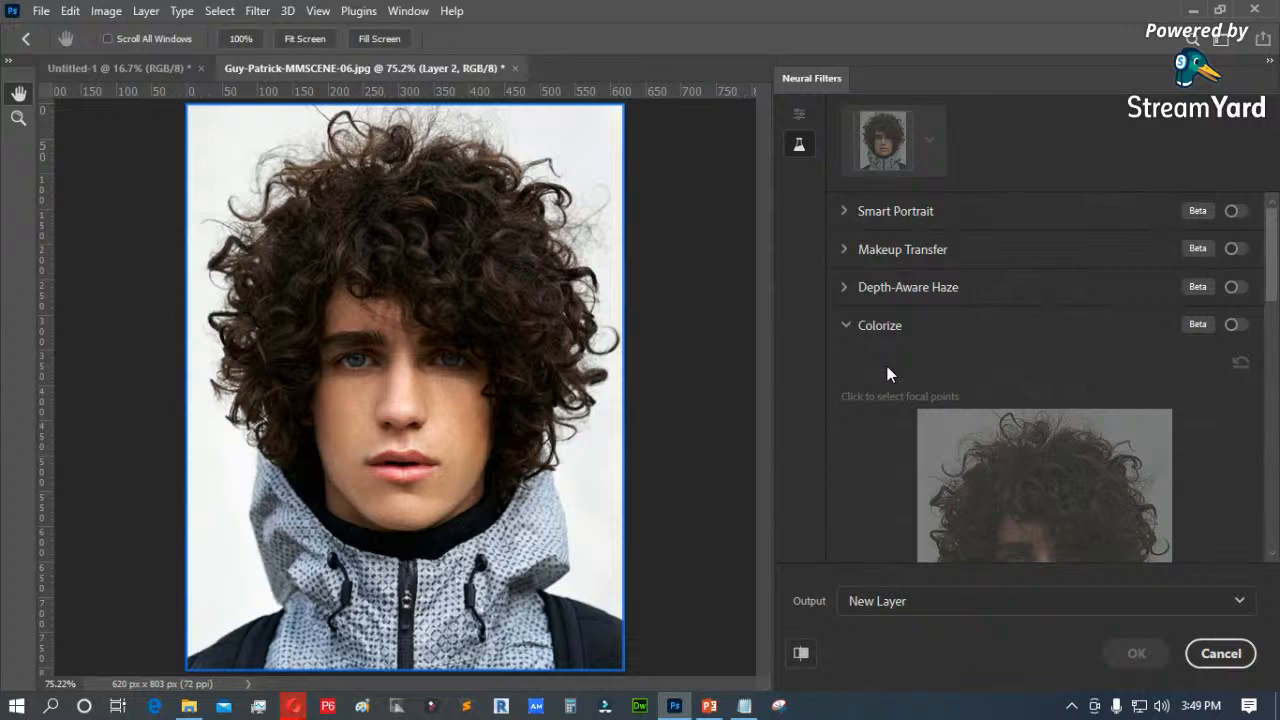
left_click(1232, 326)
scroll(1176, 435, "down", 2)
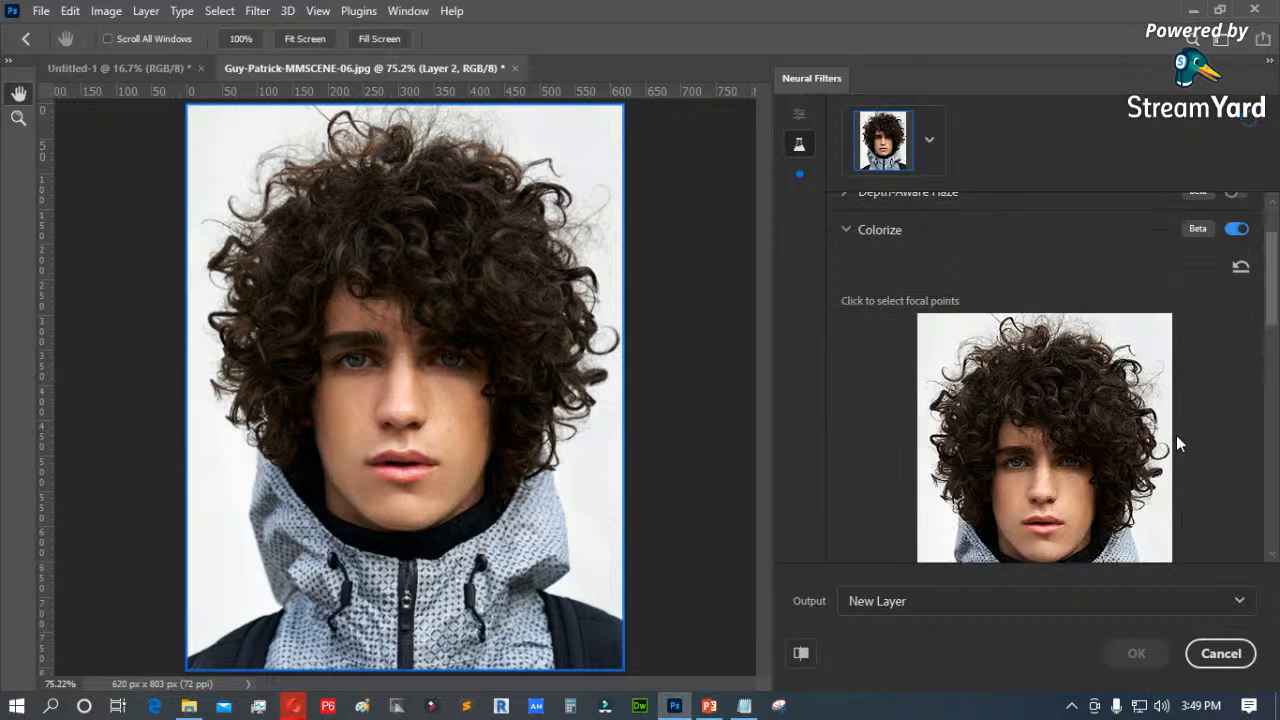
Step: Shift Colorize's scene colors slightly from cyan toward red and from blue toward yellow
left_click_drag(1268, 318, 1276, 368)
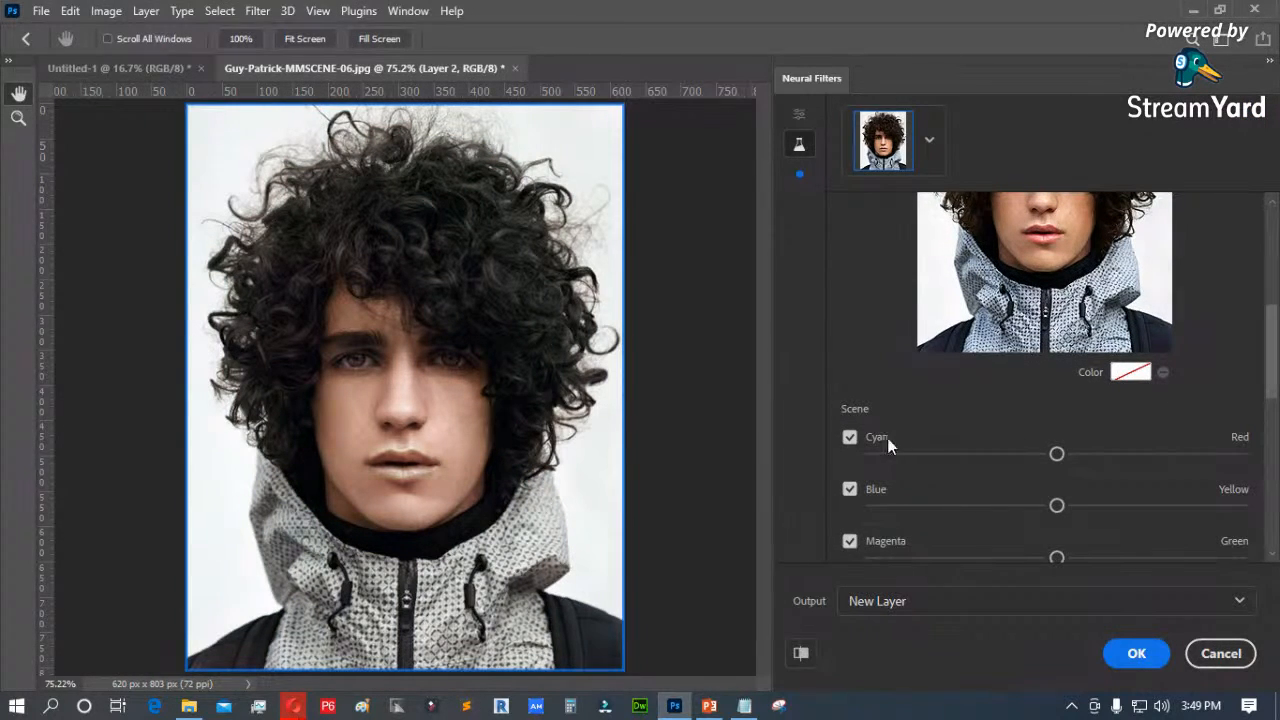
left_click_drag(1057, 456, 1088, 457)
left_click_drag(1272, 368, 1275, 328)
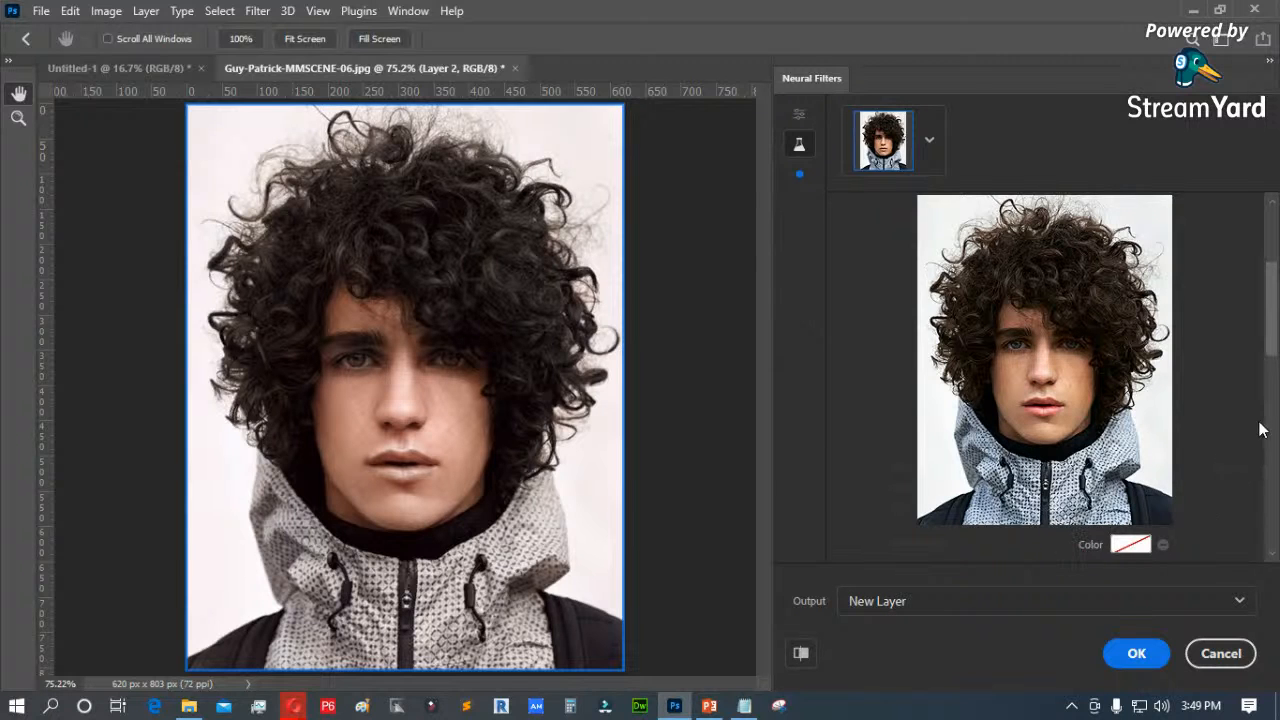
left_click_drag(1274, 344, 1276, 362)
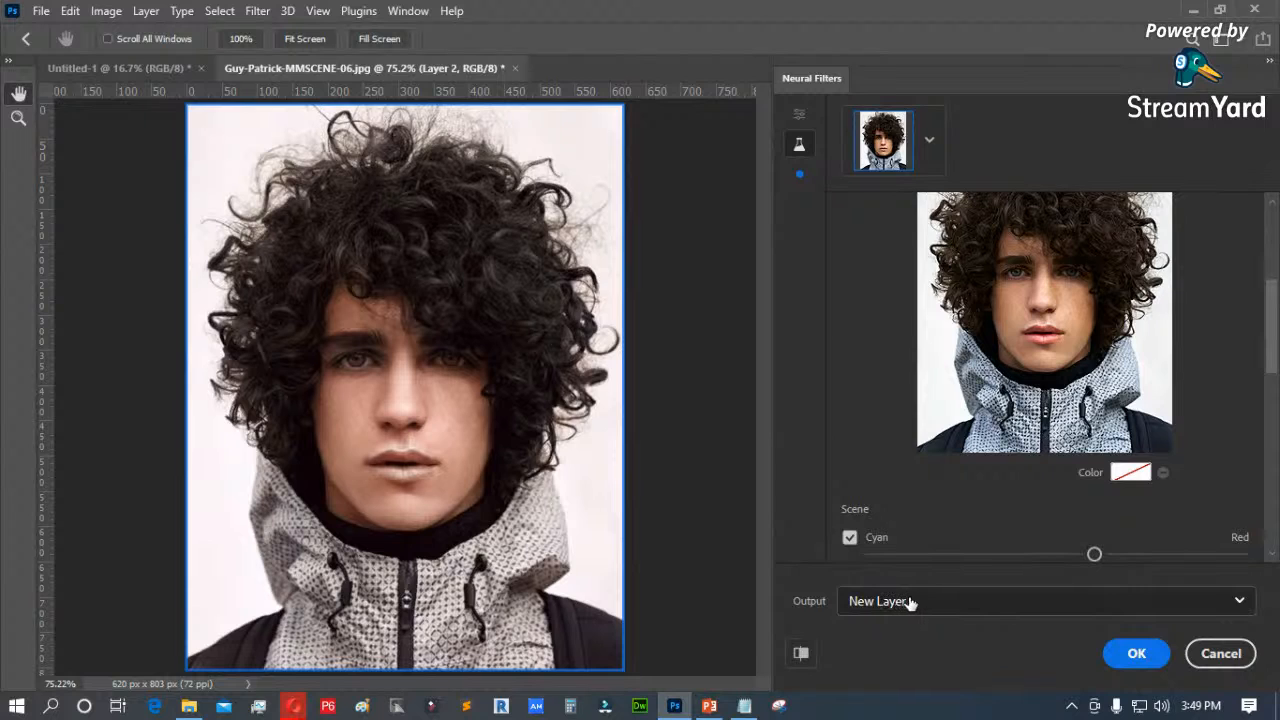
scroll(1040, 535, "down", 3)
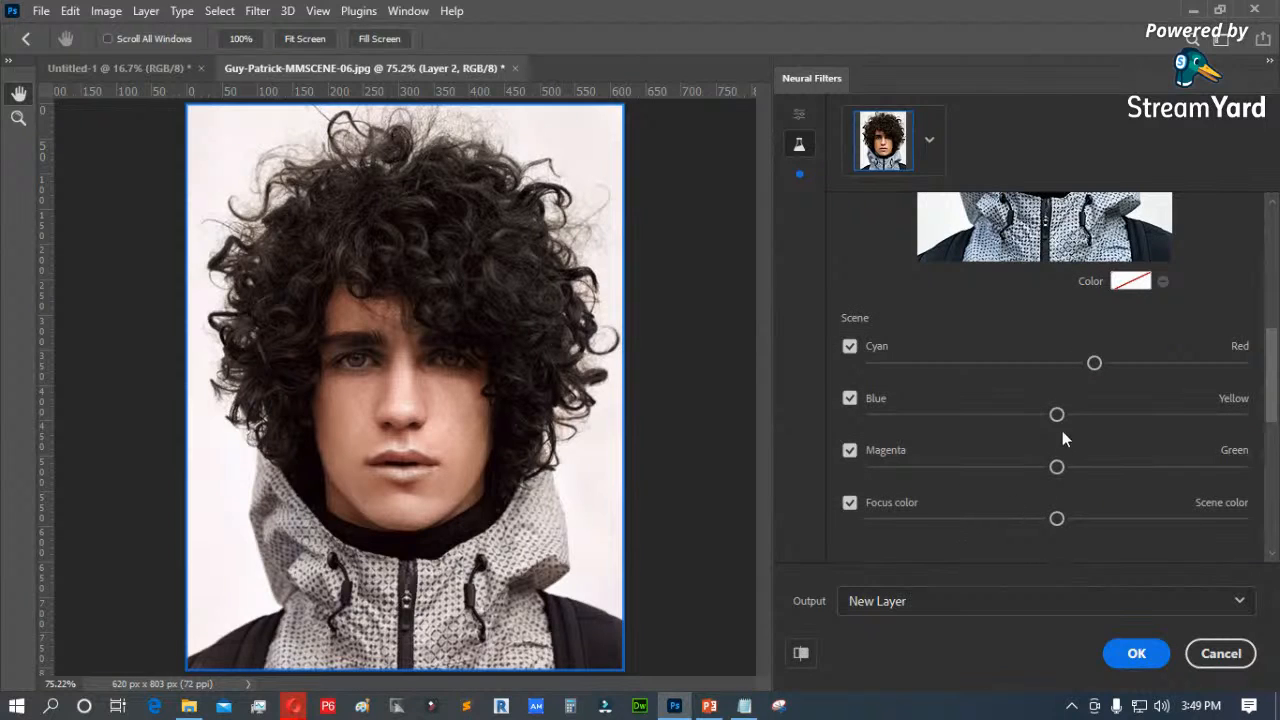
left_click_drag(1062, 419, 1114, 414)
Step: Set Colorize's focus point color to the dark red aa1515
scroll(1023, 366, "up", 3)
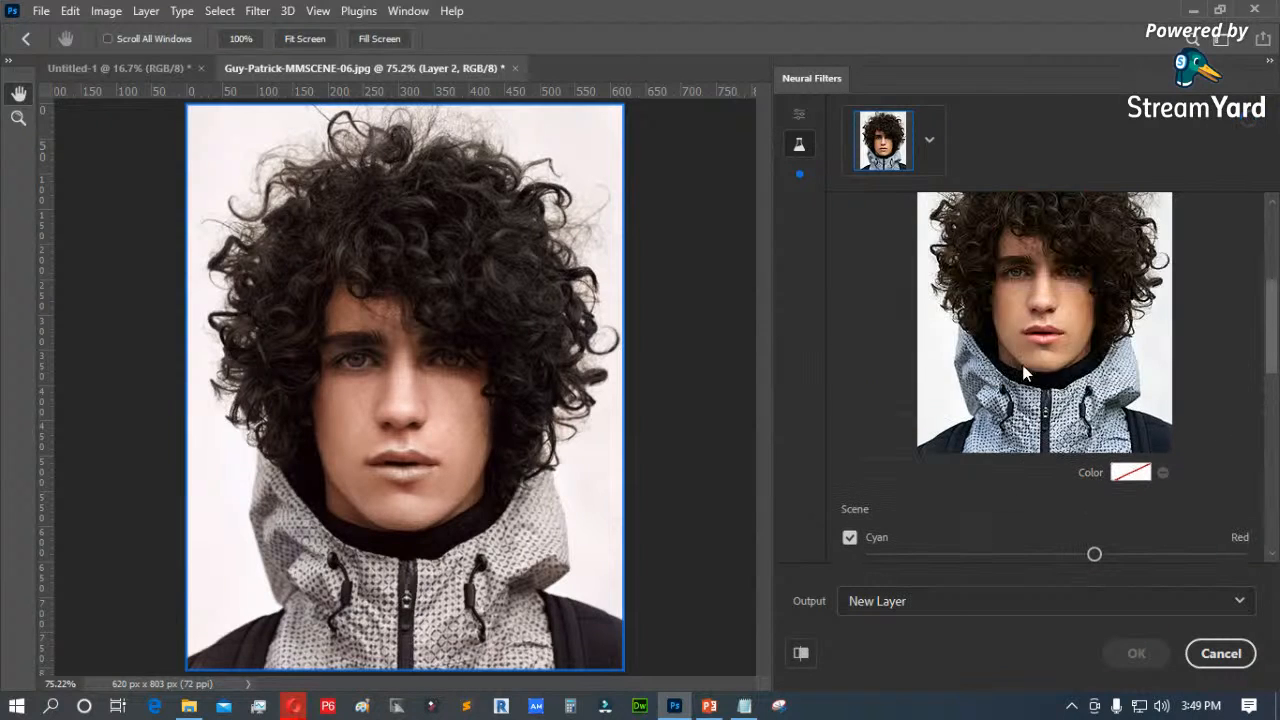
left_click(1132, 472)
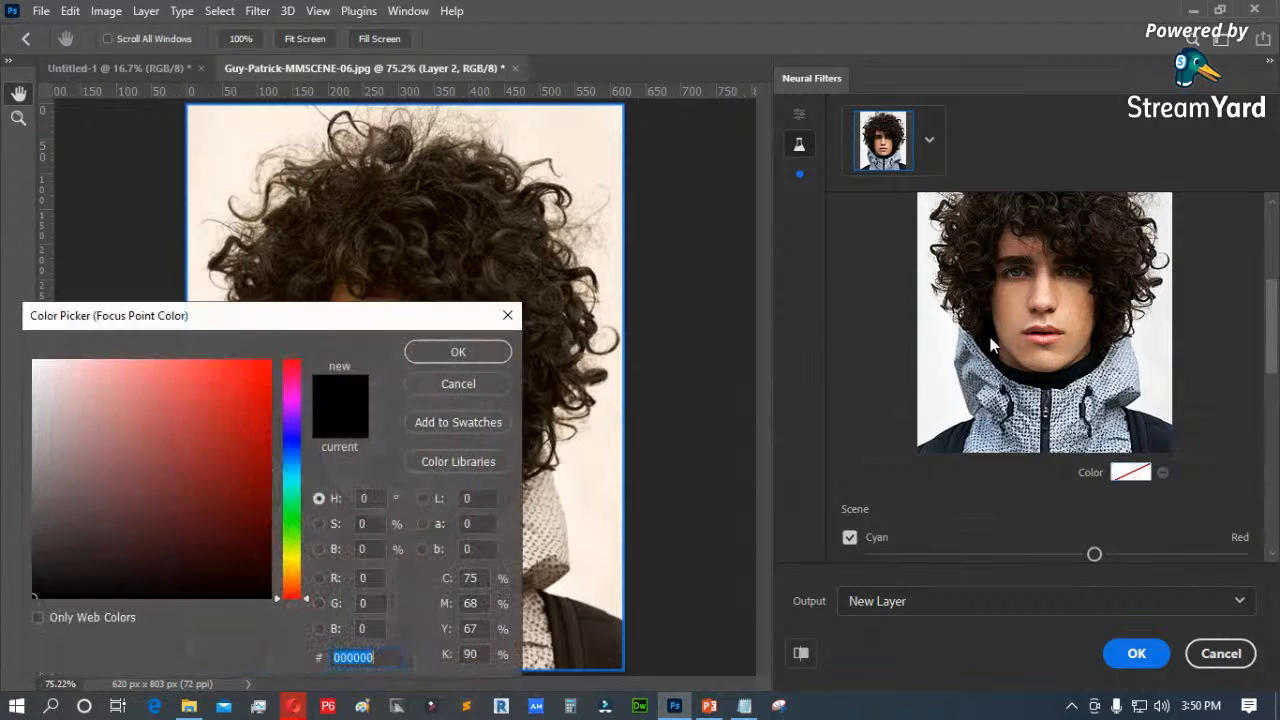
left_click(467, 387)
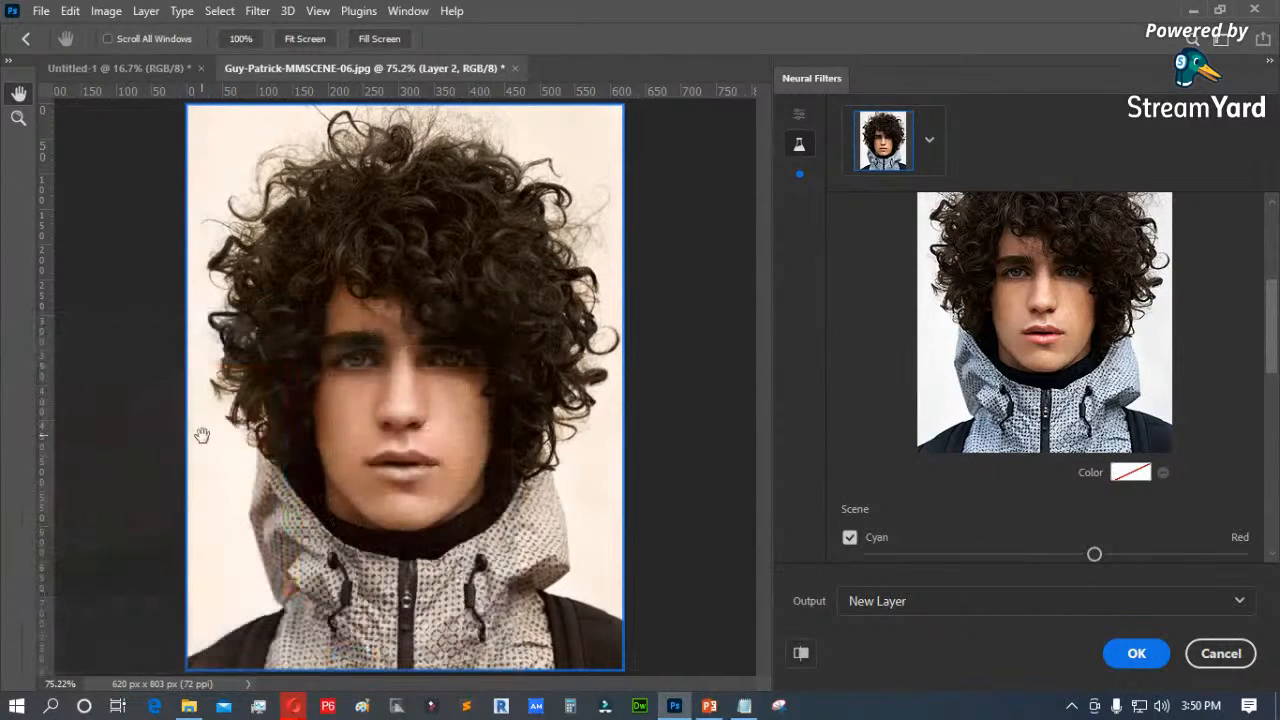
left_click(1129, 475)
left_click(243, 440)
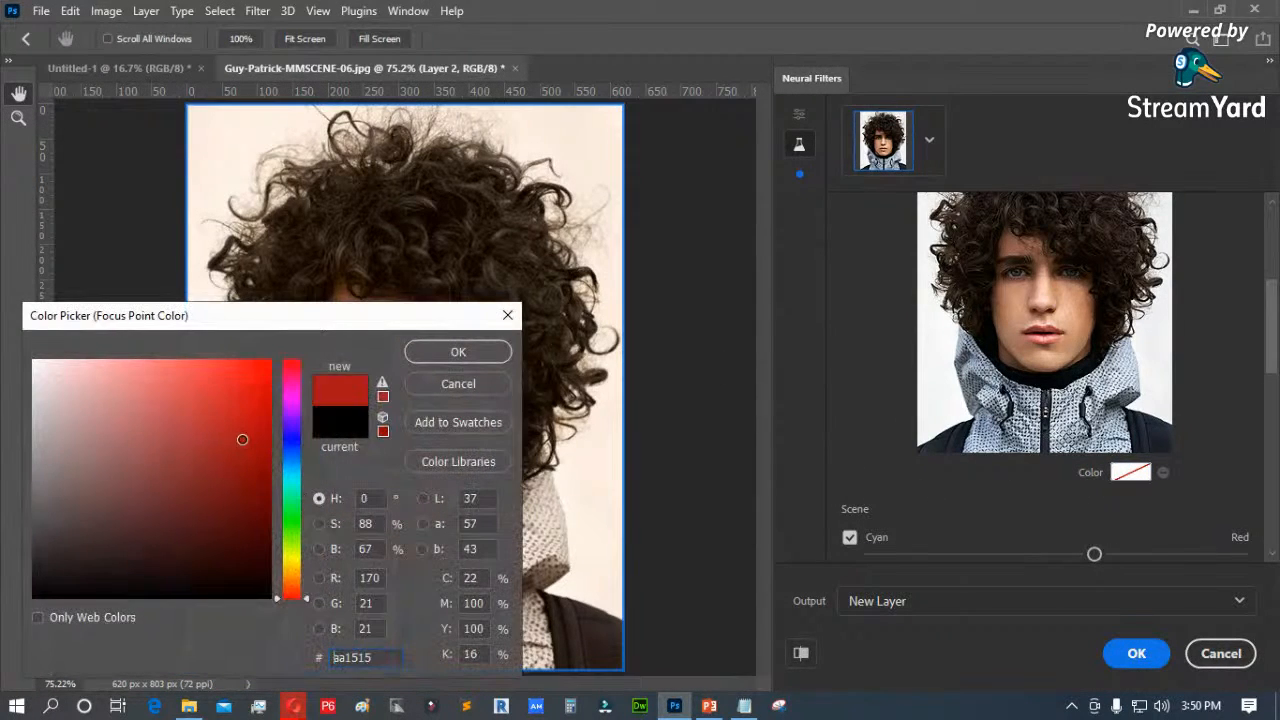
left_click(478, 352)
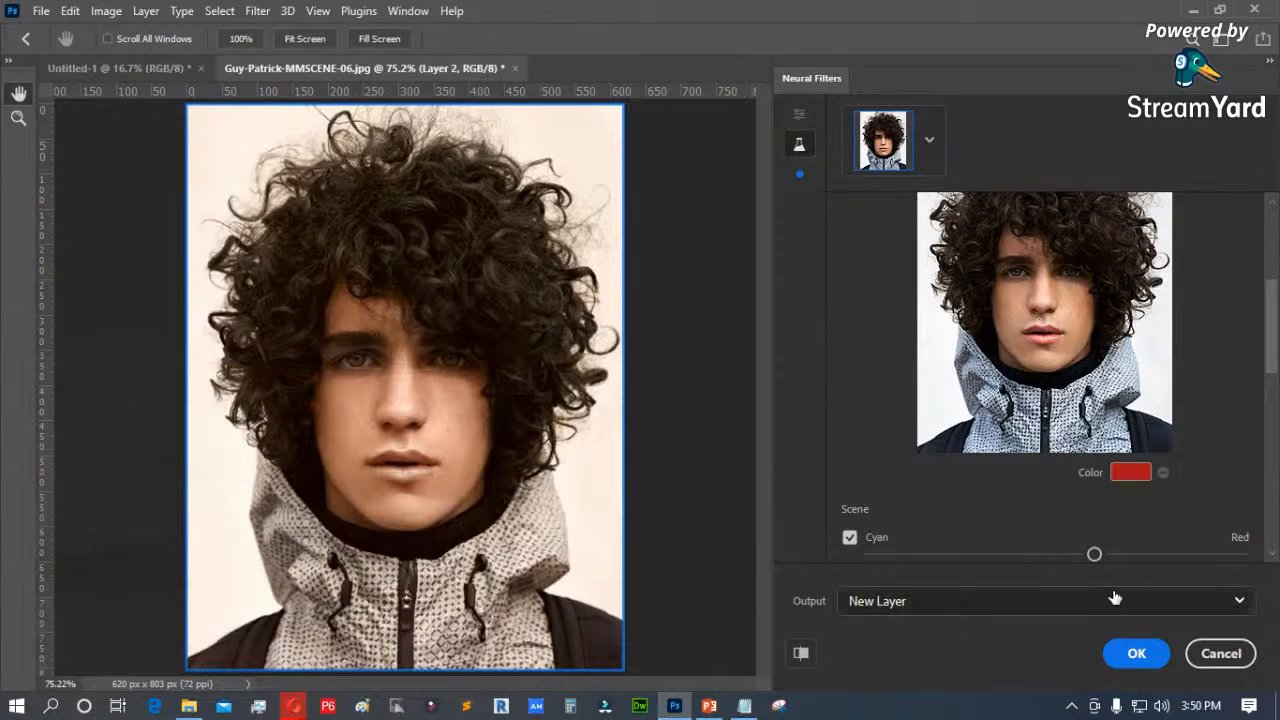
Step: Compare the Colorize preview with the original, shift the cyan–red balance further toward red, and apply the filter as a new layer
scroll(966, 546, "down", 1)
left_click(801, 653)
left_click(801, 653)
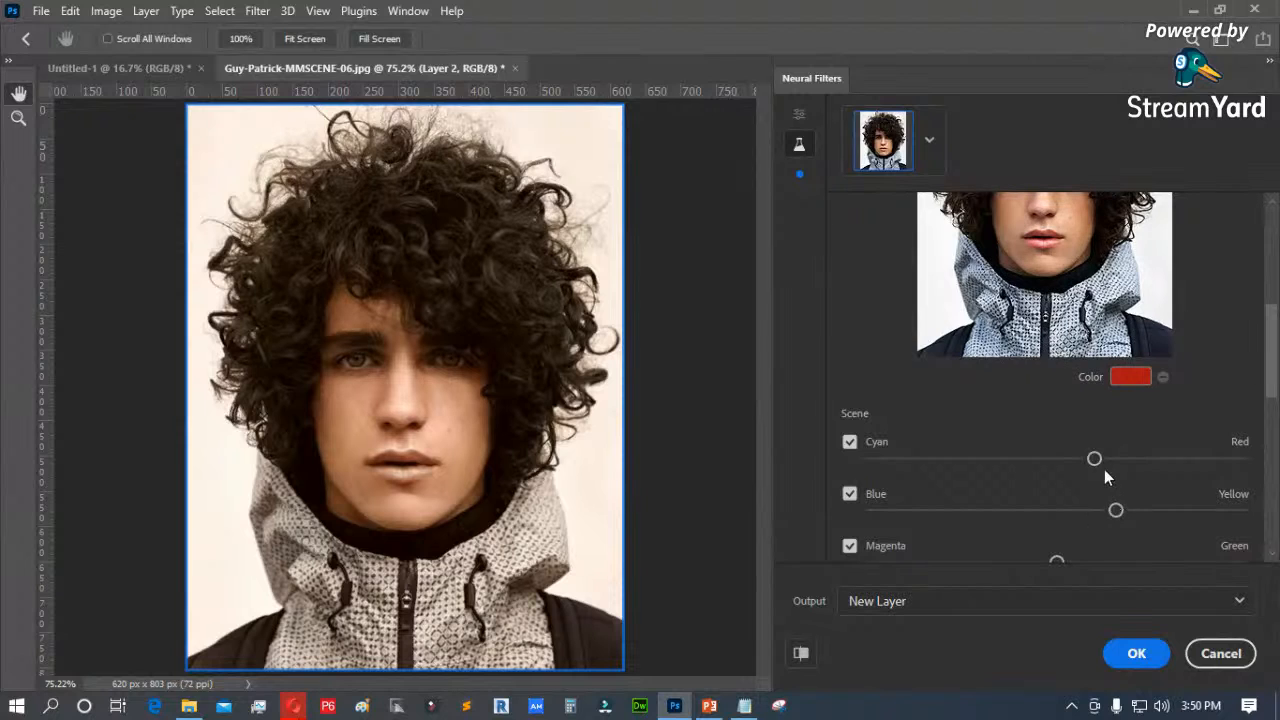
left_click_drag(1101, 458, 1157, 459)
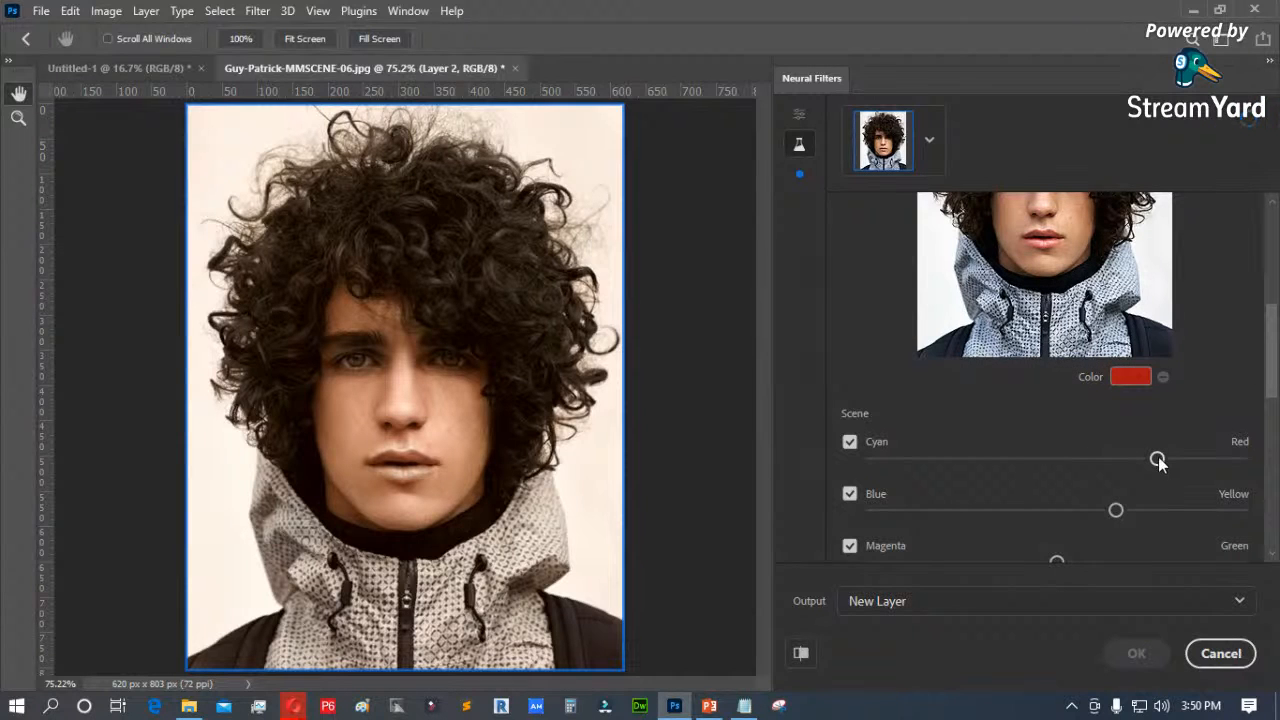
left_click(1141, 380)
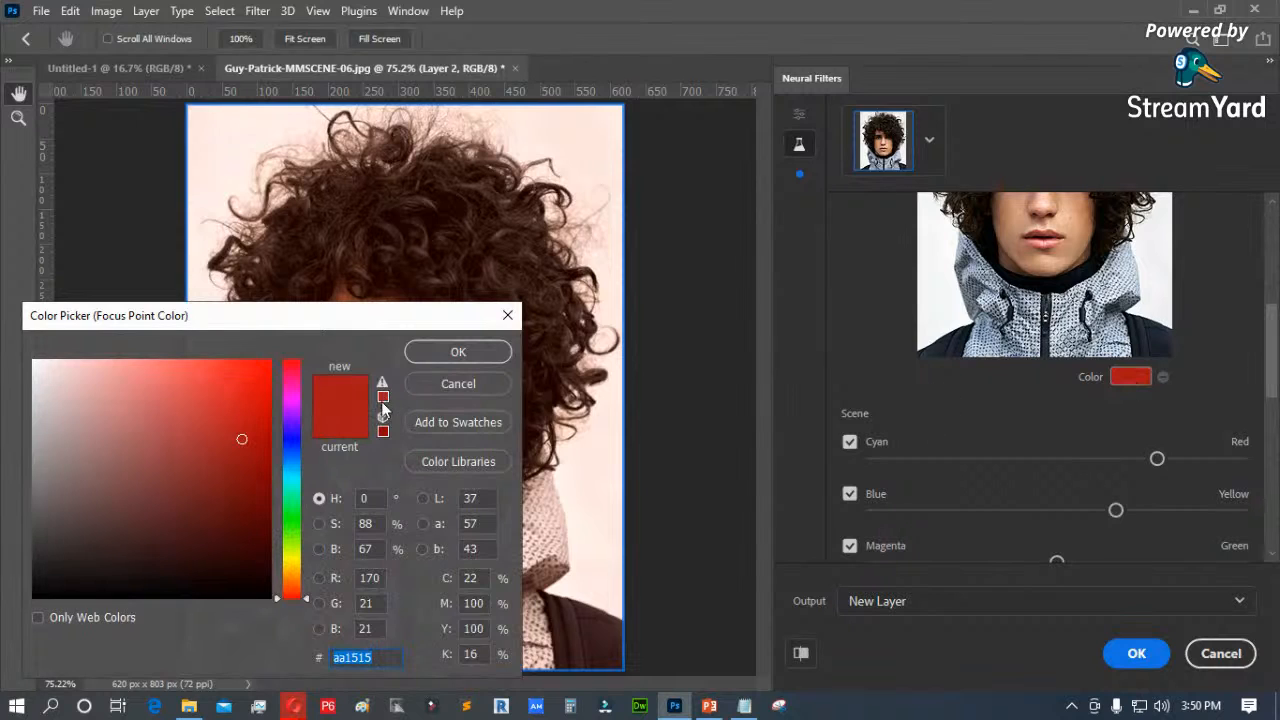
left_click(458, 377)
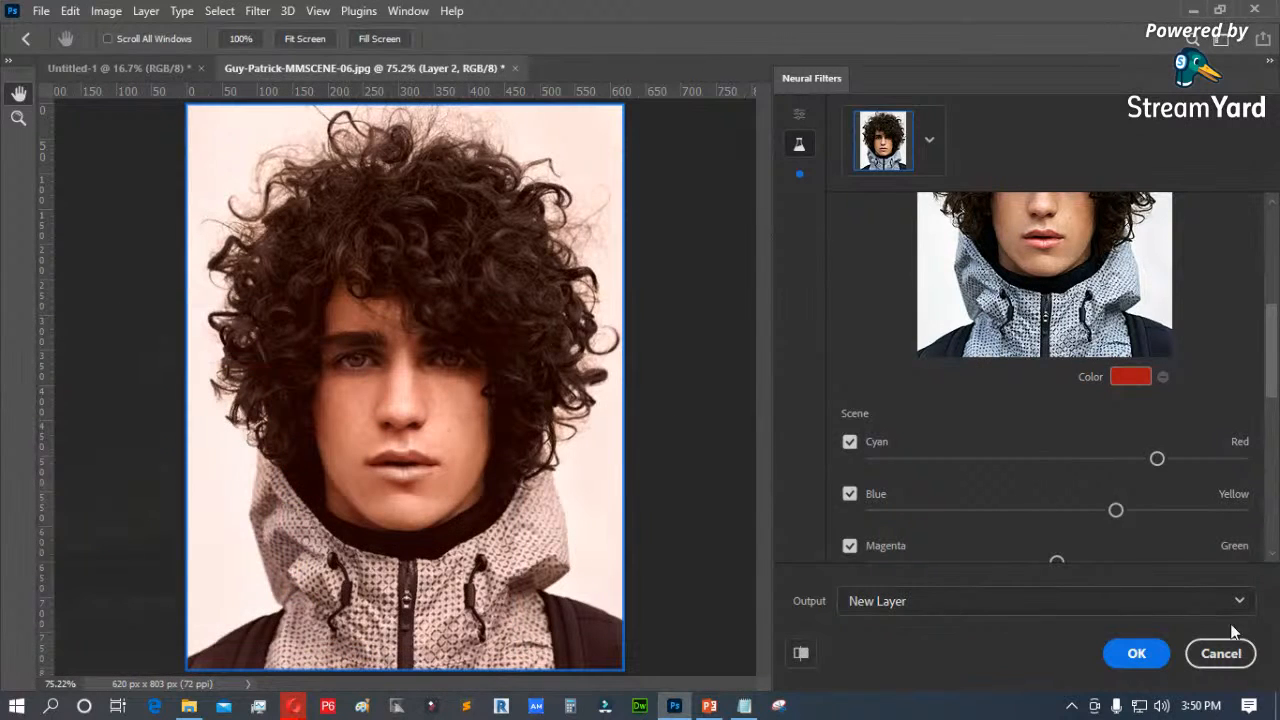
left_click(1137, 652)
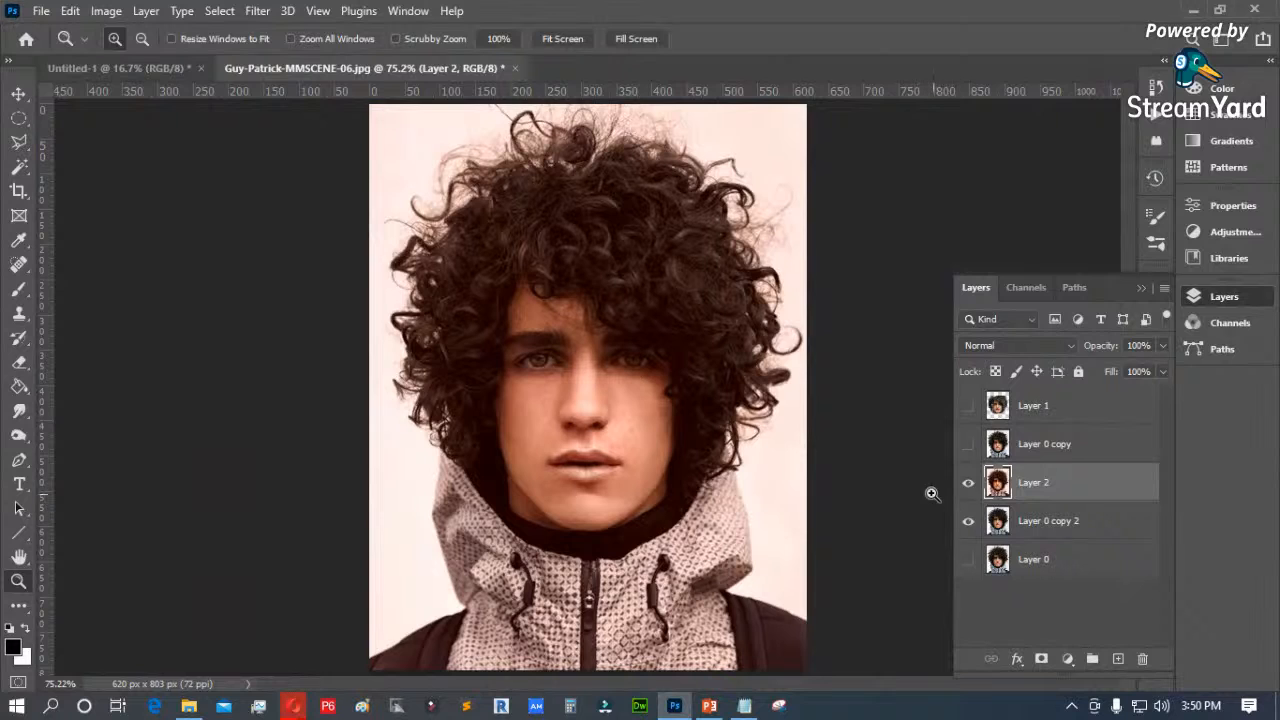
Step: Compare the portrait with and without the colorized Layer 2, and add a layer mask to it
left_click(968, 485)
left_click(968, 485)
left_click(1041, 658)
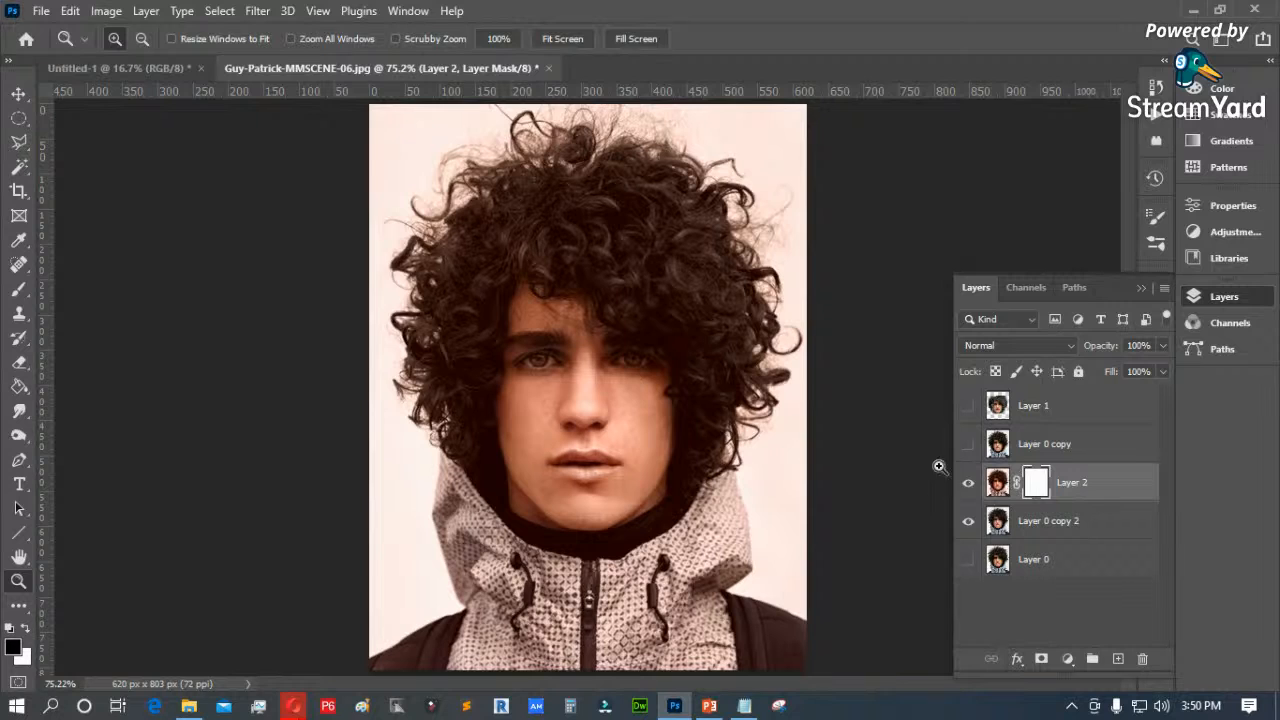
Step: Paint black with a 42% opacity brush on Layer 2's mask over the background, hair and jacket around the face
key("b")
left_click(788, 260)
key("ctrl+z")
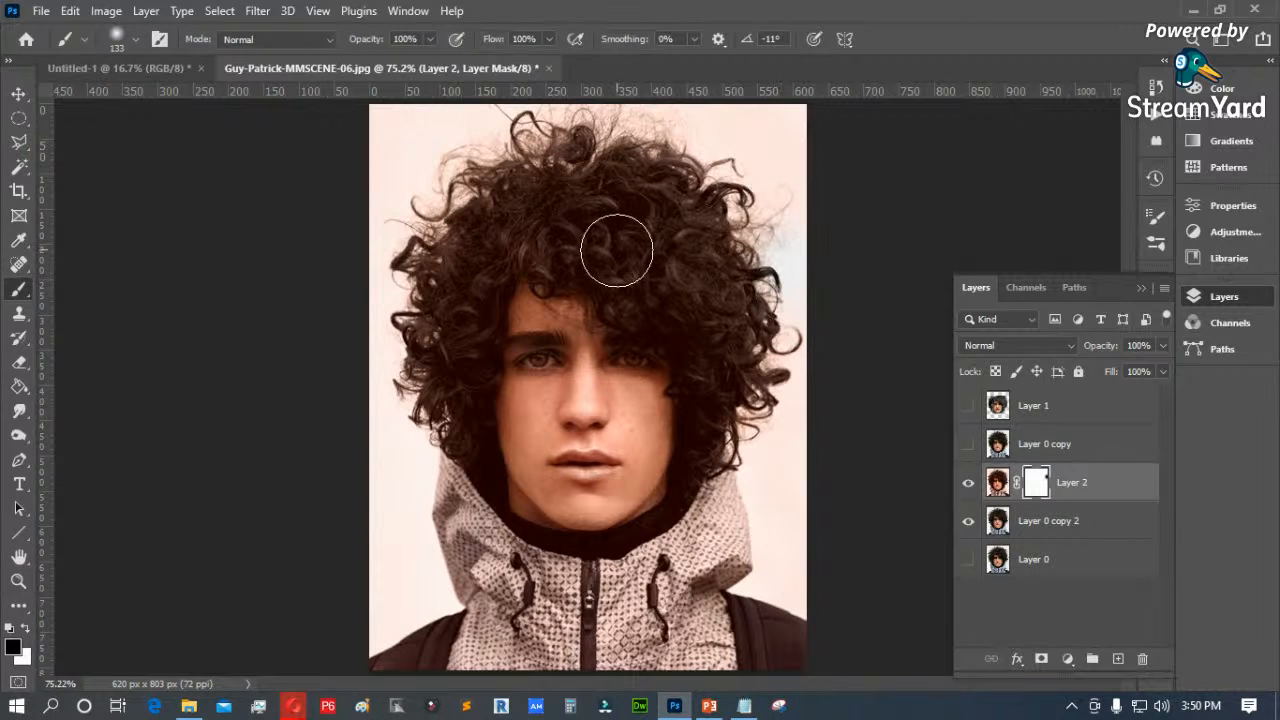
left_click(432, 38)
left_click(380, 62)
left_click(778, 218)
mouse_move(466, 240)
left_mouse_down()
mouse_move(459, 512)
mouse_move(487, 588)
mouse_move(614, 630)
mouse_move(473, 635)
mouse_move(512, 643)
mouse_move(453, 596)
mouse_move(388, 640)
mouse_move(446, 595)
left_mouse_up()
mouse_move(628, 597)
left_mouse_down()
mouse_move(728, 492)
mouse_move(806, 643)
mouse_move(699, 645)
mouse_move(651, 625)
mouse_move(721, 540)
mouse_move(756, 455)
mouse_move(776, 262)
mouse_move(779, 555)
mouse_move(777, 193)
mouse_move(720, 178)
mouse_move(604, 193)
mouse_move(669, 250)
mouse_move(656, 298)
mouse_move(511, 190)
mouse_move(419, 333)
mouse_move(448, 336)
mouse_move(436, 380)
mouse_move(468, 290)
mouse_move(451, 228)
mouse_move(634, 238)
mouse_move(409, 148)
mouse_move(515, 178)
mouse_move(433, 224)
mouse_move(394, 302)
mouse_move(416, 510)
mouse_move(420, 463)
mouse_move(446, 573)
mouse_move(534, 586)
mouse_move(737, 487)
mouse_move(737, 370)
mouse_move(733, 612)
mouse_move(789, 253)
mouse_move(783, 272)
mouse_move(701, 288)
mouse_move(622, 249)
mouse_move(492, 231)
mouse_move(730, 187)
mouse_move(517, 145)
mouse_move(516, 206)
mouse_move(474, 255)
mouse_move(465, 300)
mouse_move(436, 332)
mouse_move(411, 303)
left_mouse_up()
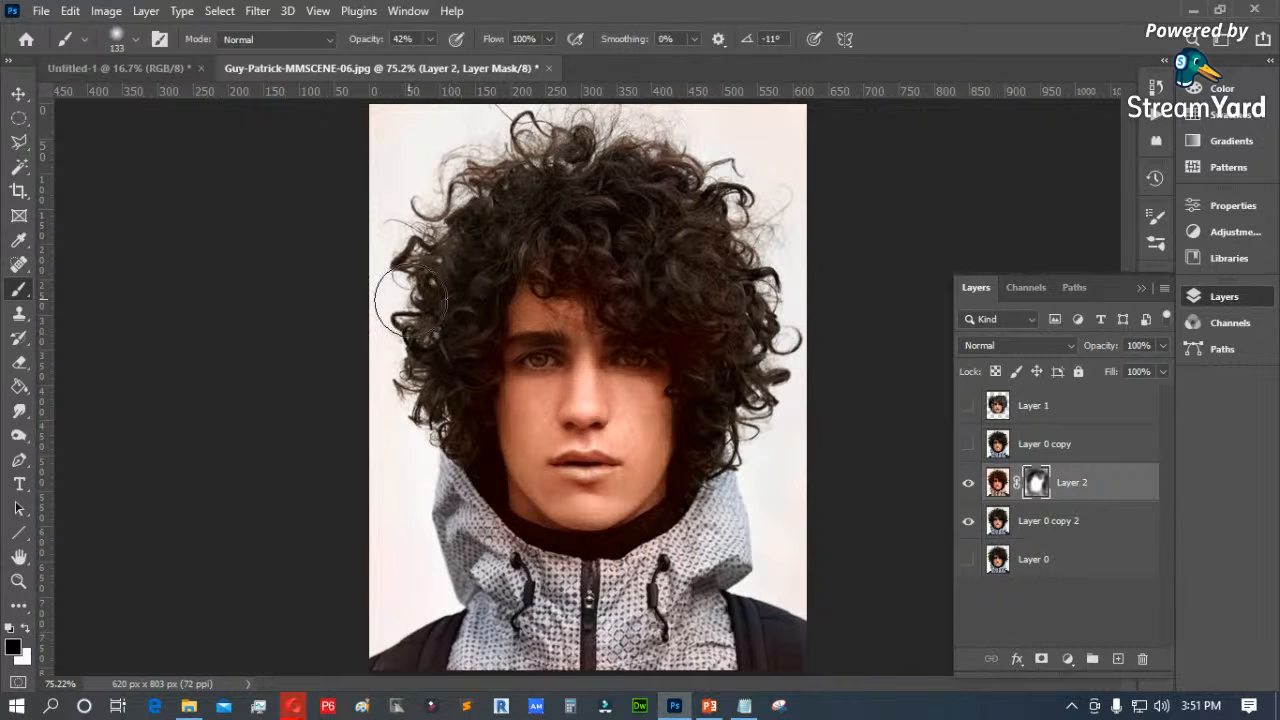
Step: Reduce the brush size to 45 and paint both eyes out of the colorized effect on Layer 2's mask
key("z")
left_click_drag(375, 215, 722, 510)
key("bracketleft")
key("bracketleft")
key("bracketleft")
key("bracketleft")
key("bracketleft")
key("bracketleft")
mouse_move(547, 341)
left_mouse_down()
mouse_move(517, 340)
mouse_move(554, 311)
mouse_move(511, 316)
left_mouse_up()
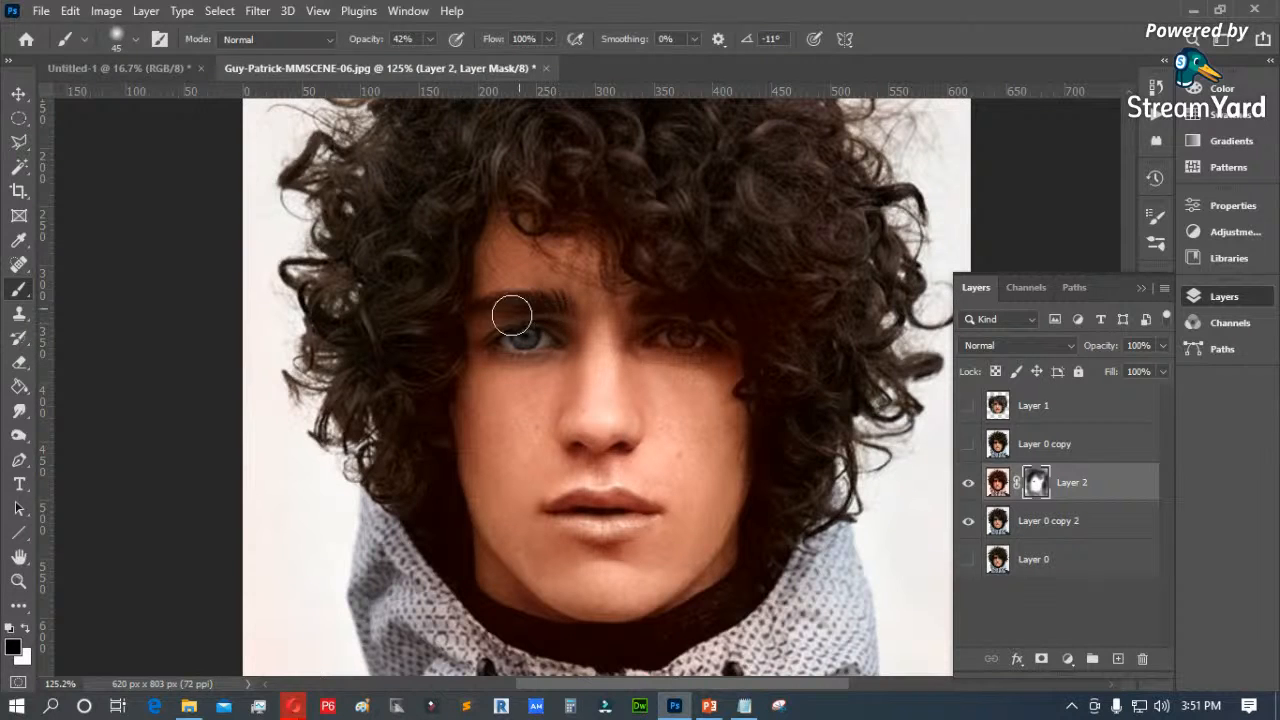
left_click_drag(654, 337, 723, 346)
Step: Compare the whole portrait with and without the masked Layer 2, and hide both Layer 2 and Layer 0 copy 2
key("ctrl+0")
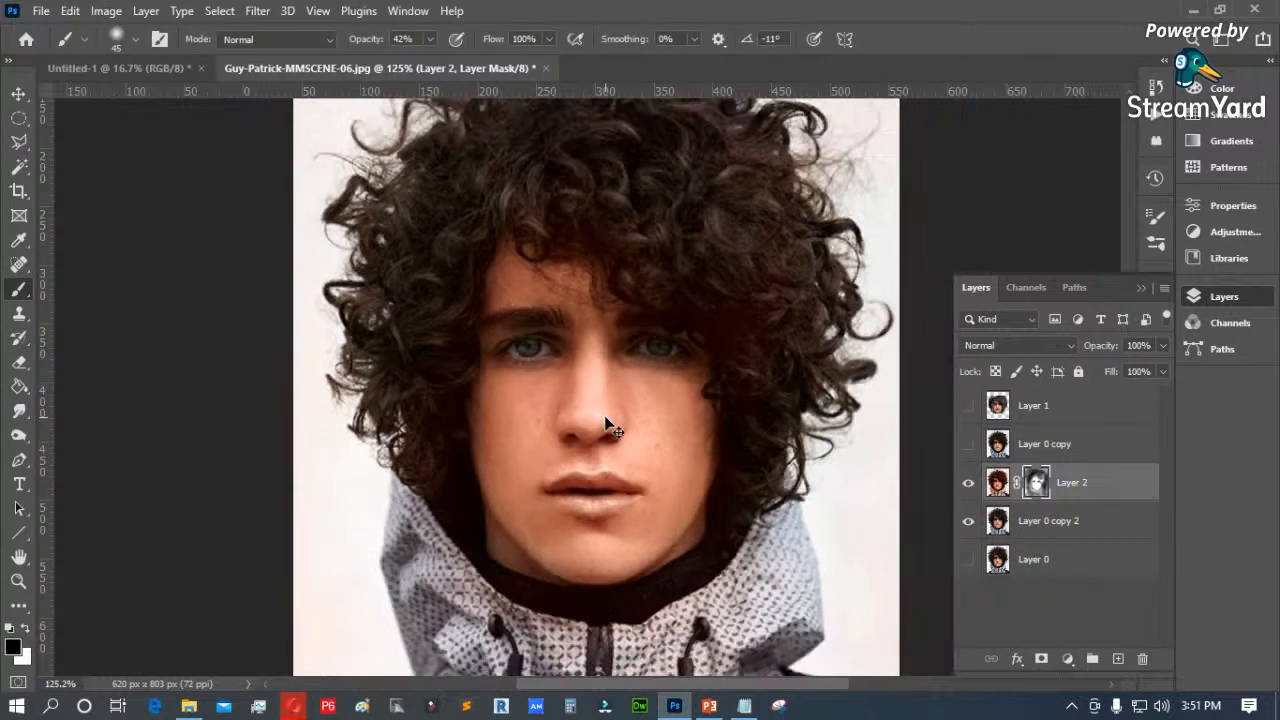
left_click(967, 484)
left_click(968, 487)
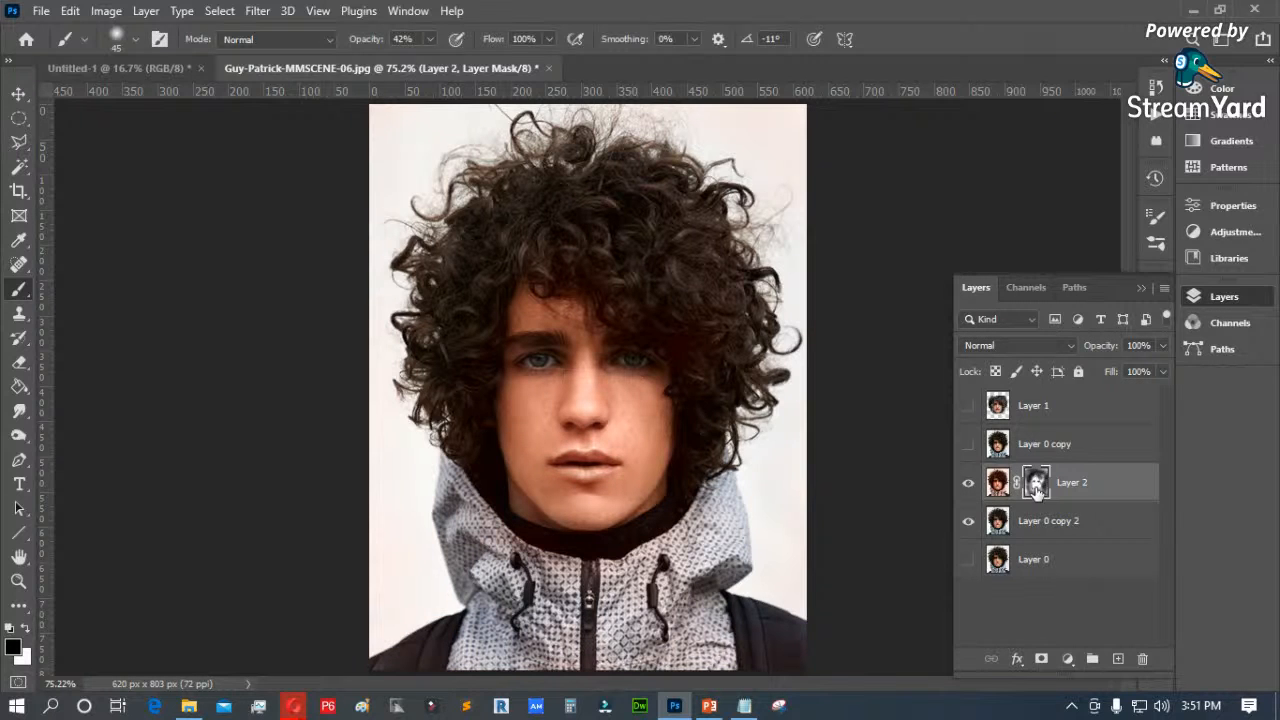
left_click(968, 483)
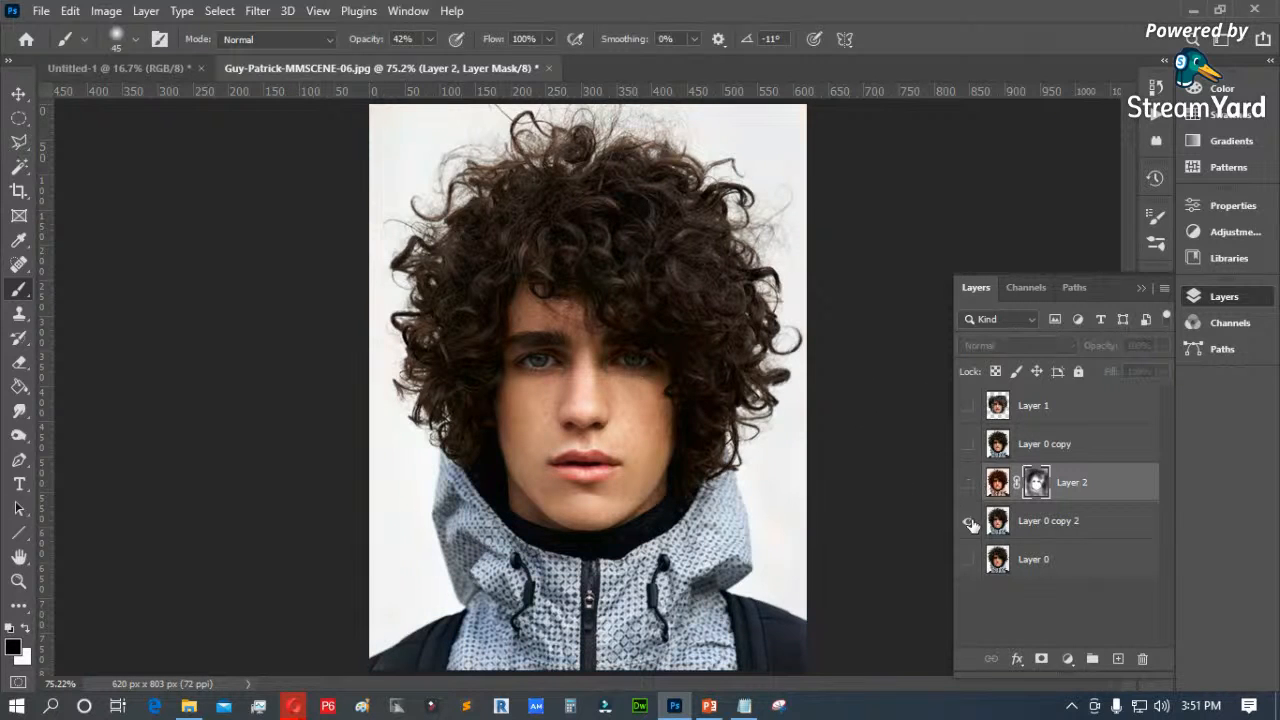
left_click(968, 521)
Step: Check the feature list in Notepad, return to Photoshop, and select the original Layer 0
left_click(744, 705)
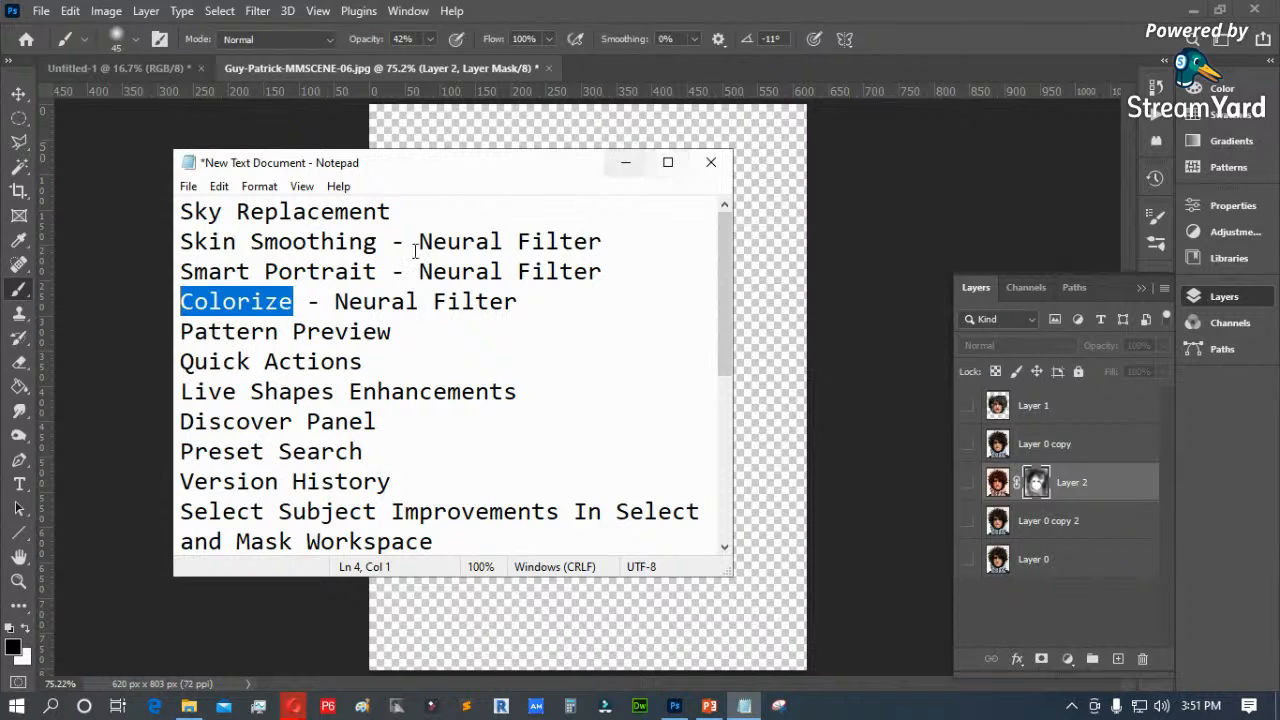
left_click(625, 163)
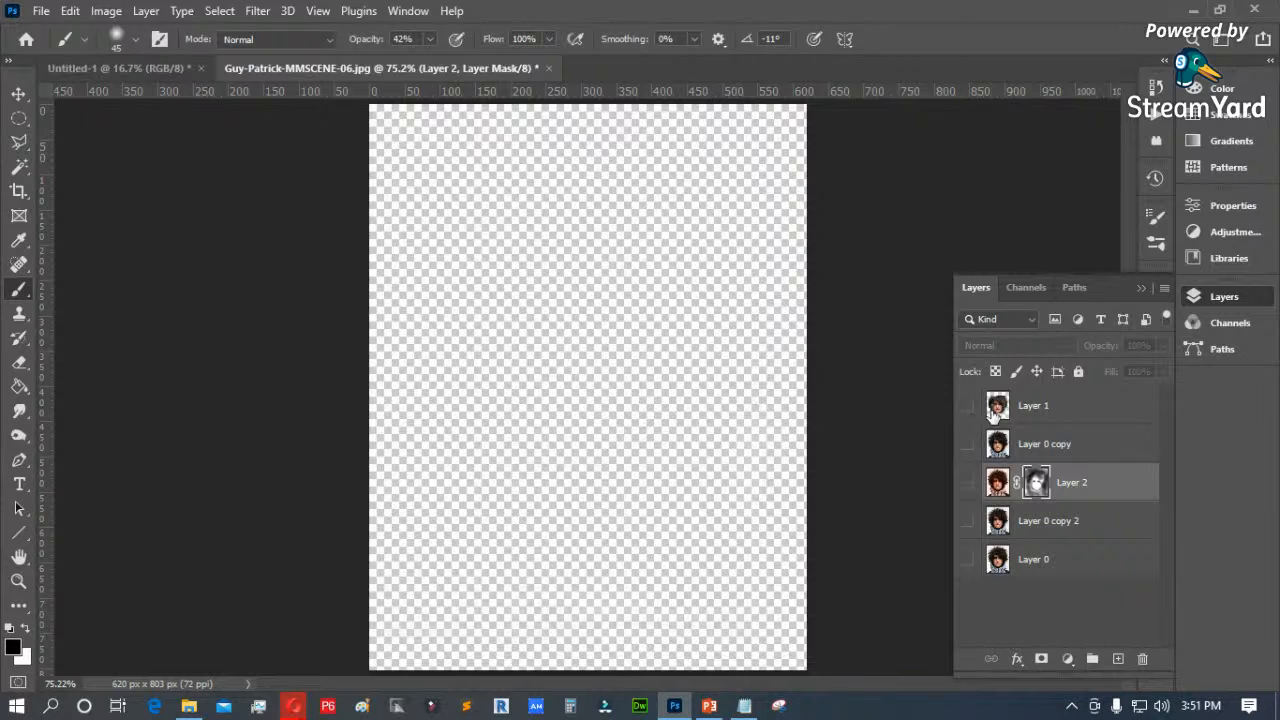
left_click(744, 706)
left_click(626, 163)
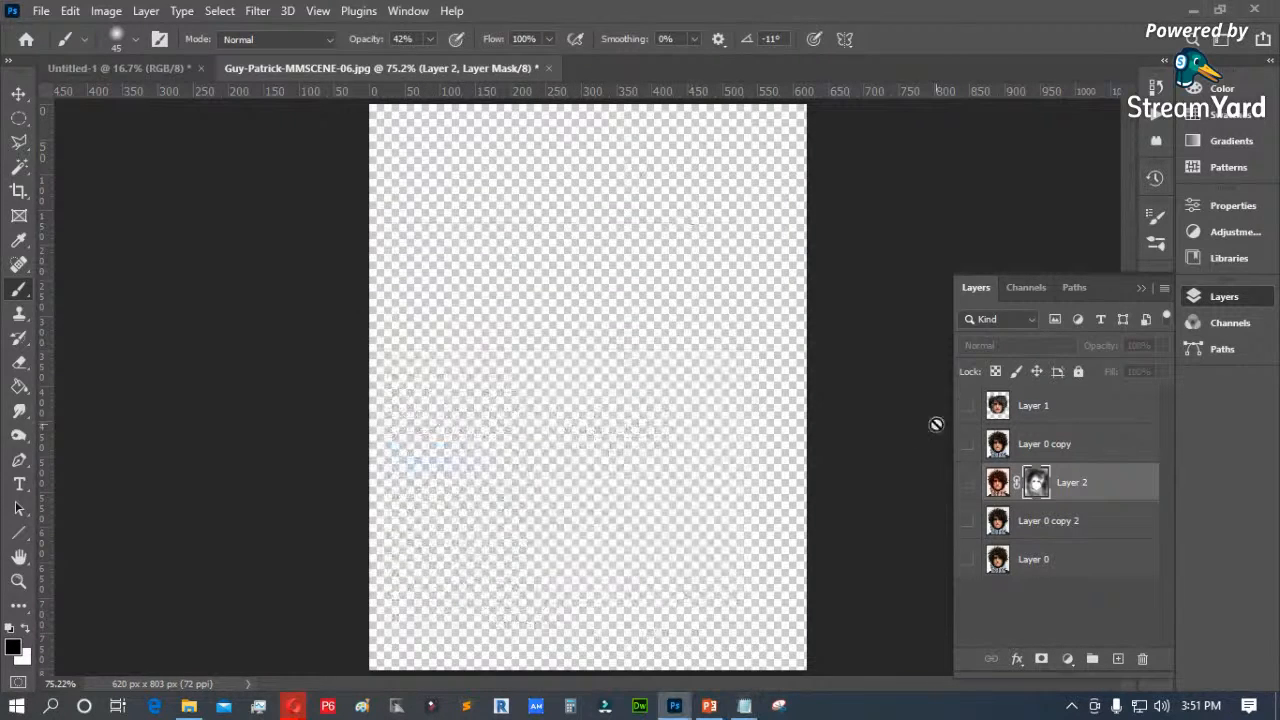
left_click(1030, 563)
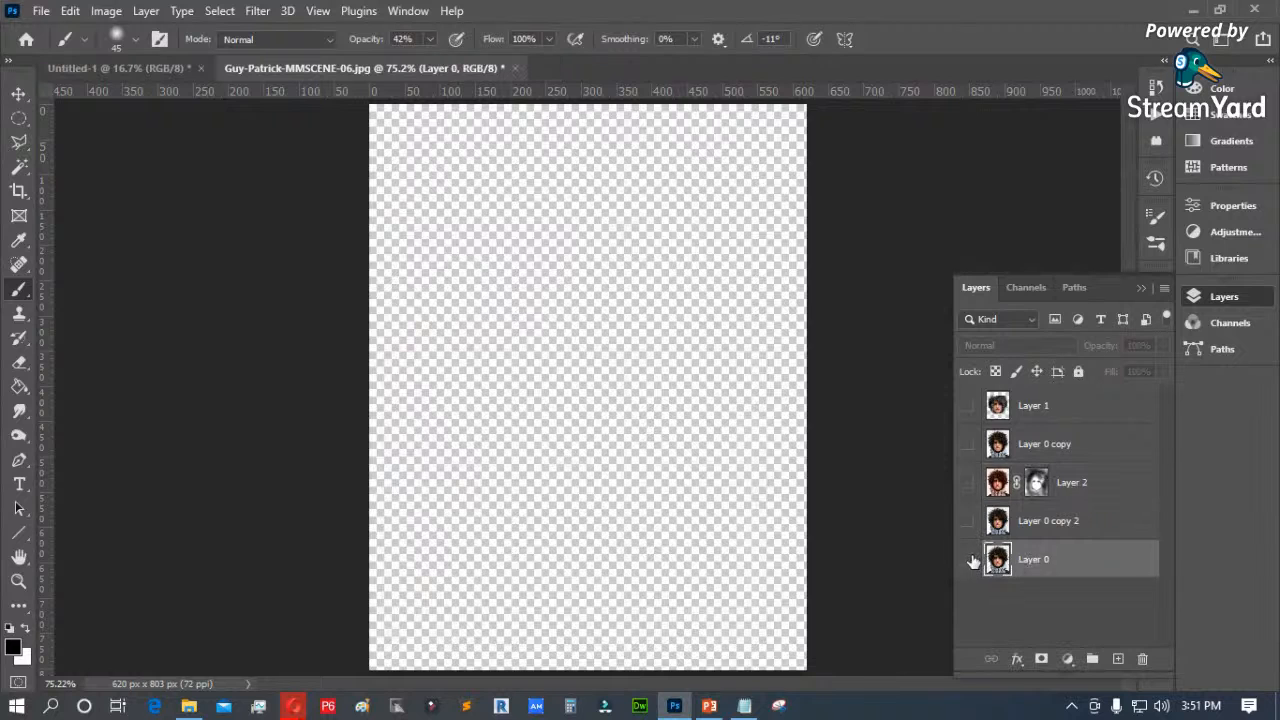
Step: Make the original Layer 0 visible
left_click(968, 559)
left_click(268, 18)
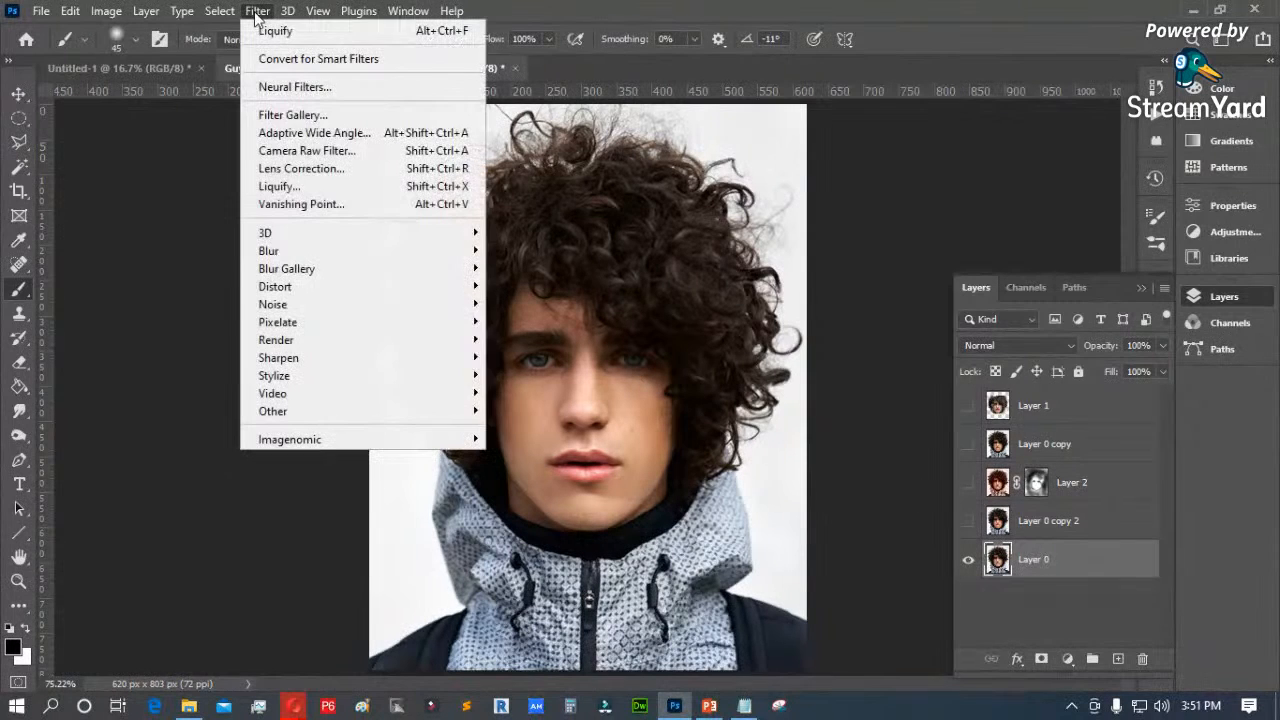
left_click(286, 88)
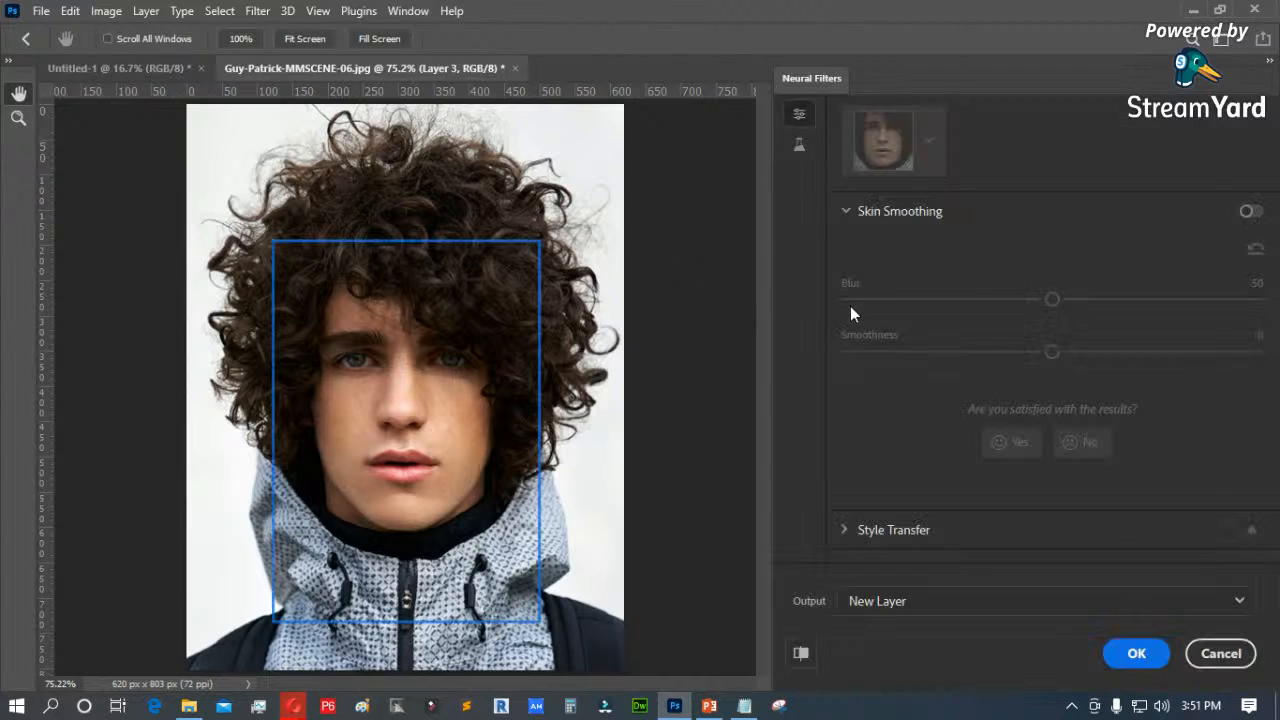
left_click(800, 148)
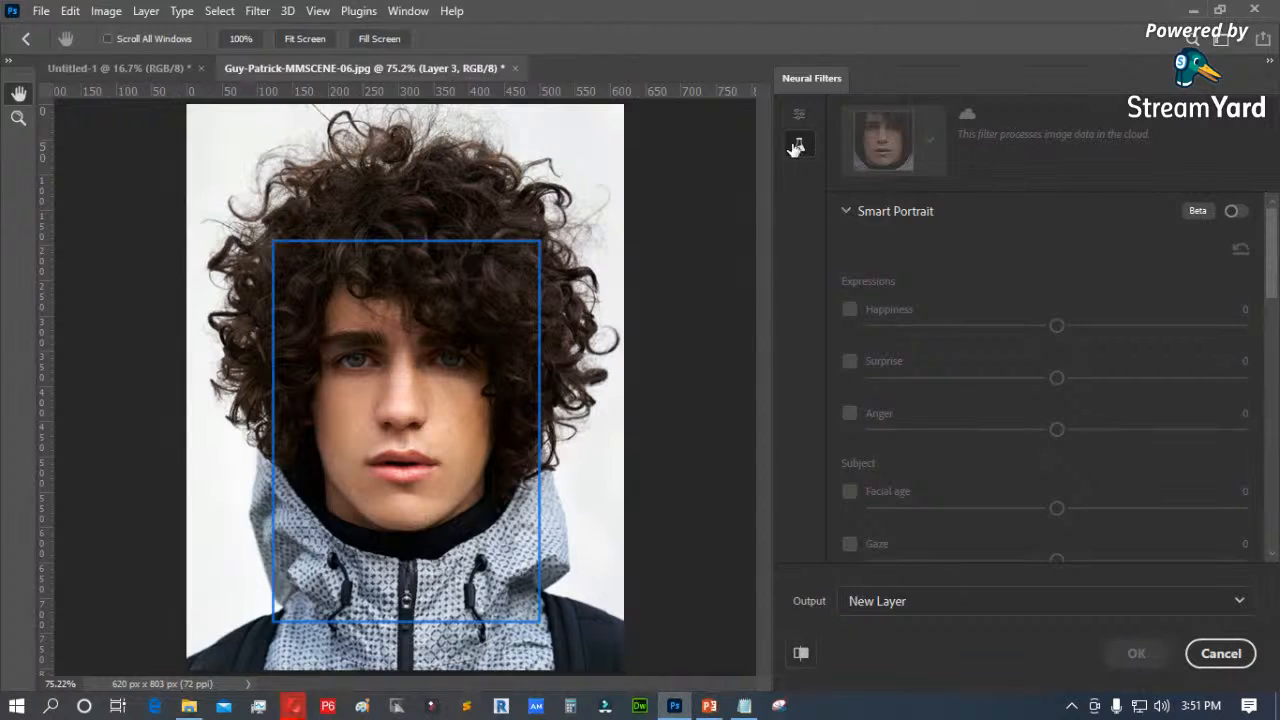
scroll(1100, 330, "down", 10)
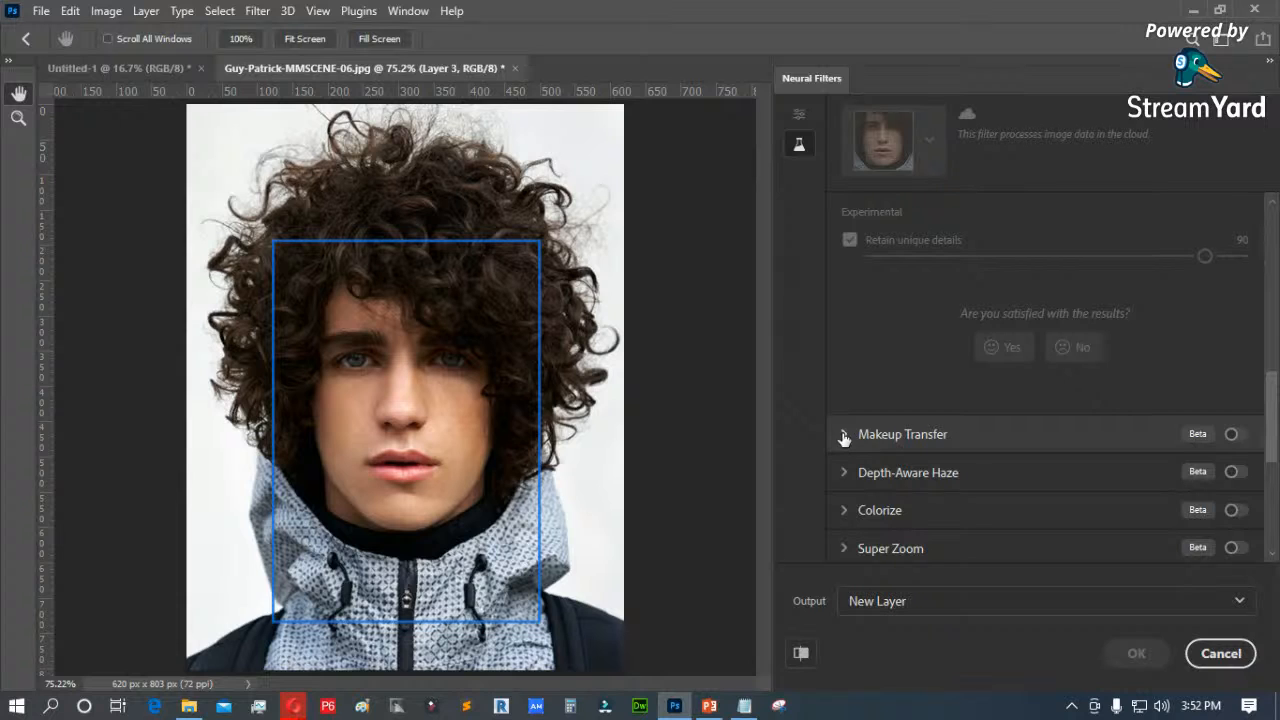
scroll(843, 440, "down", 4)
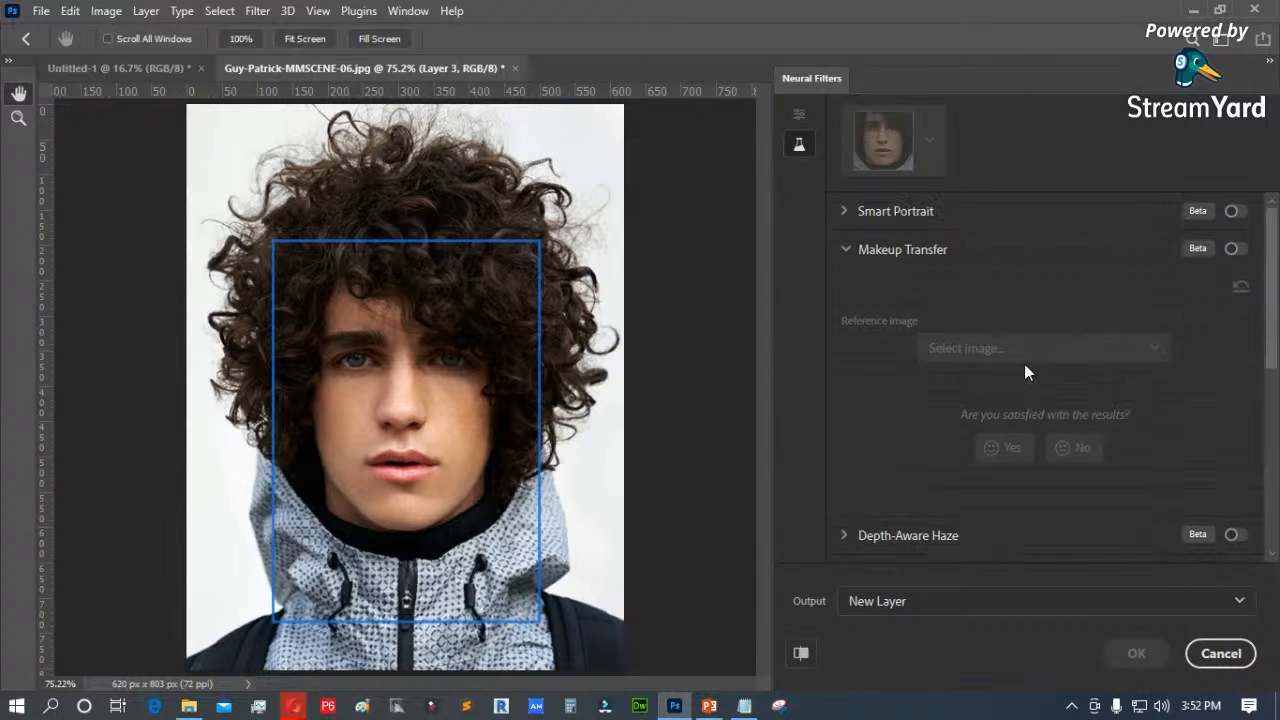
left_click(1235, 250)
left_click(1155, 349)
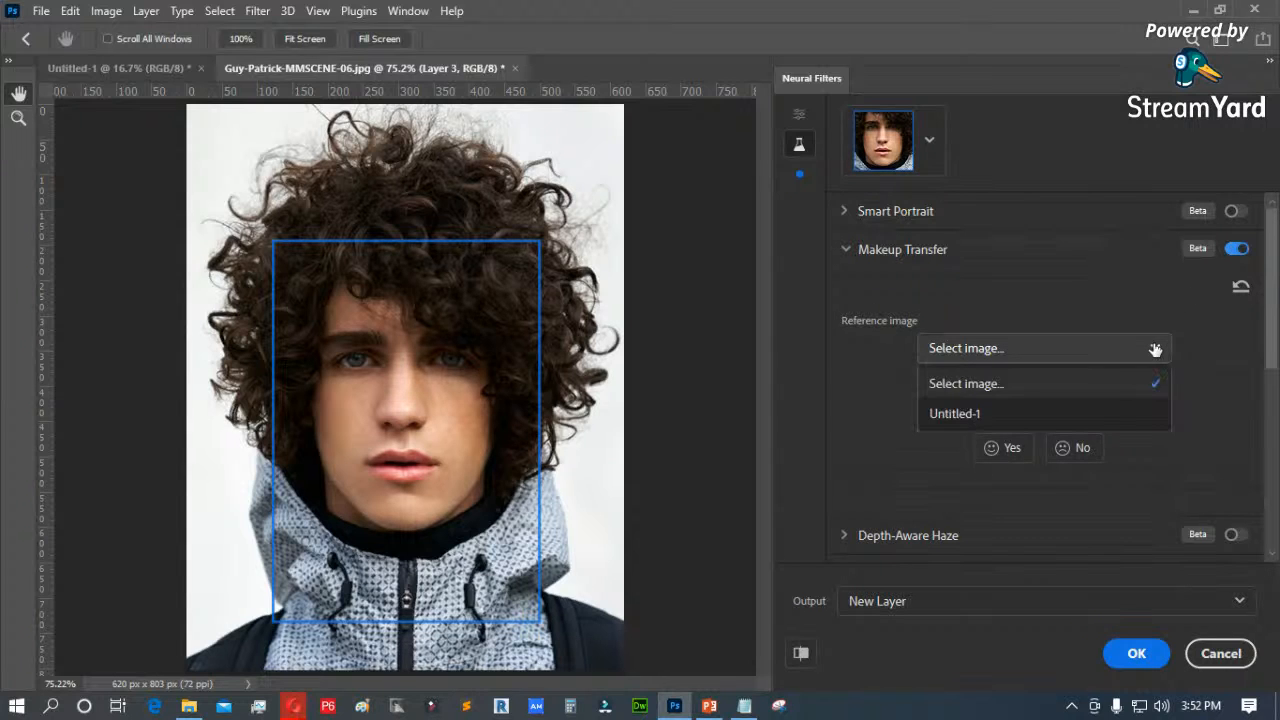
left_click(900, 424)
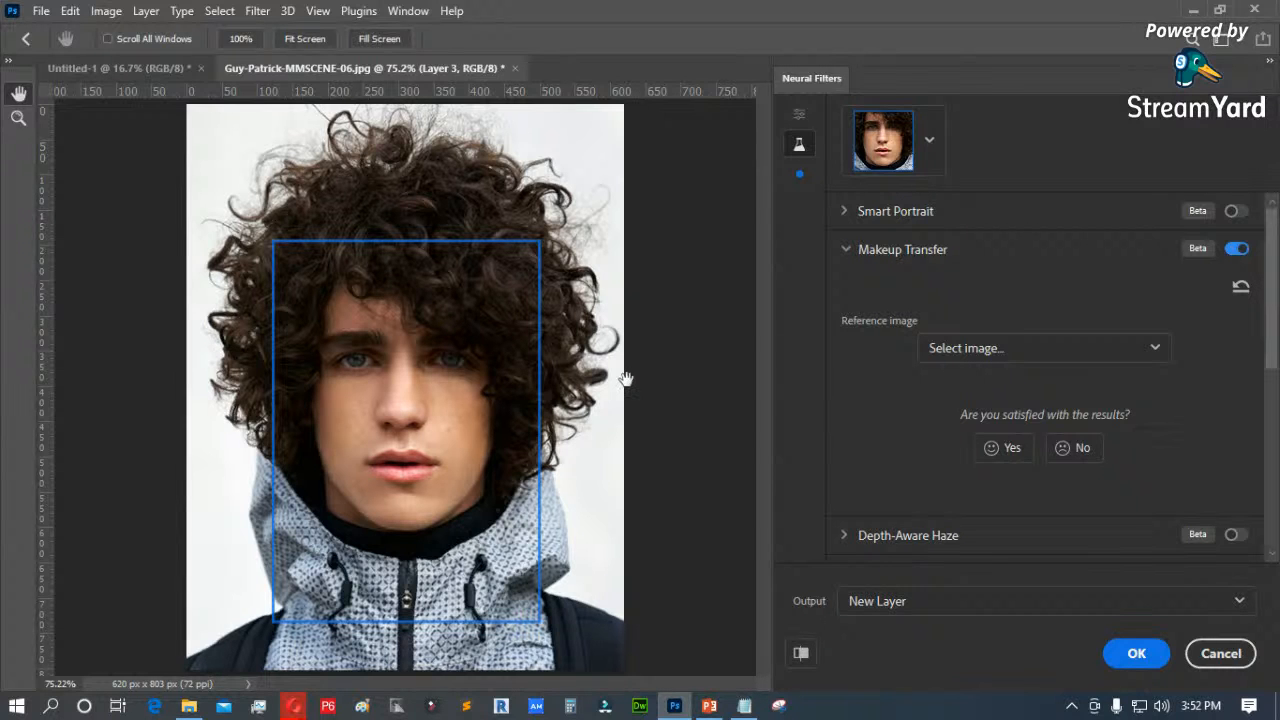
left_click(1221, 653)
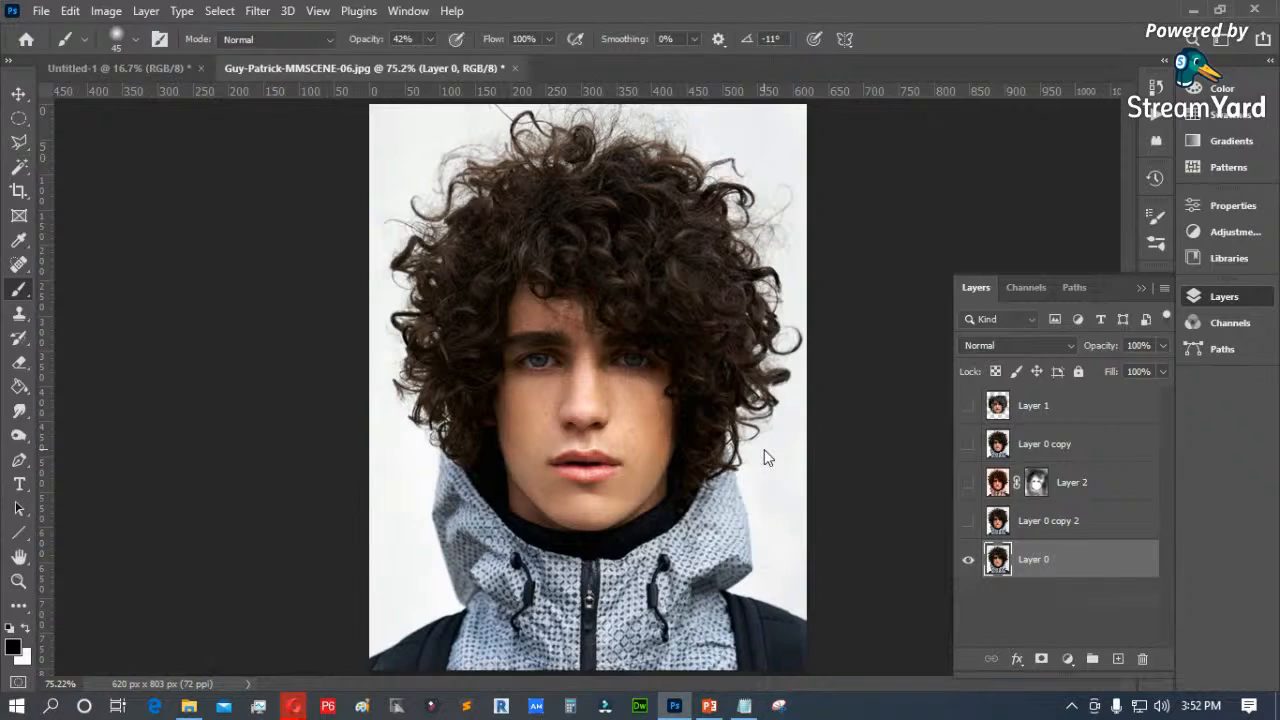
Step: Open the makeup photo images (1) from the photoshop new folder and fit it to the screen
key("ctrl+o")
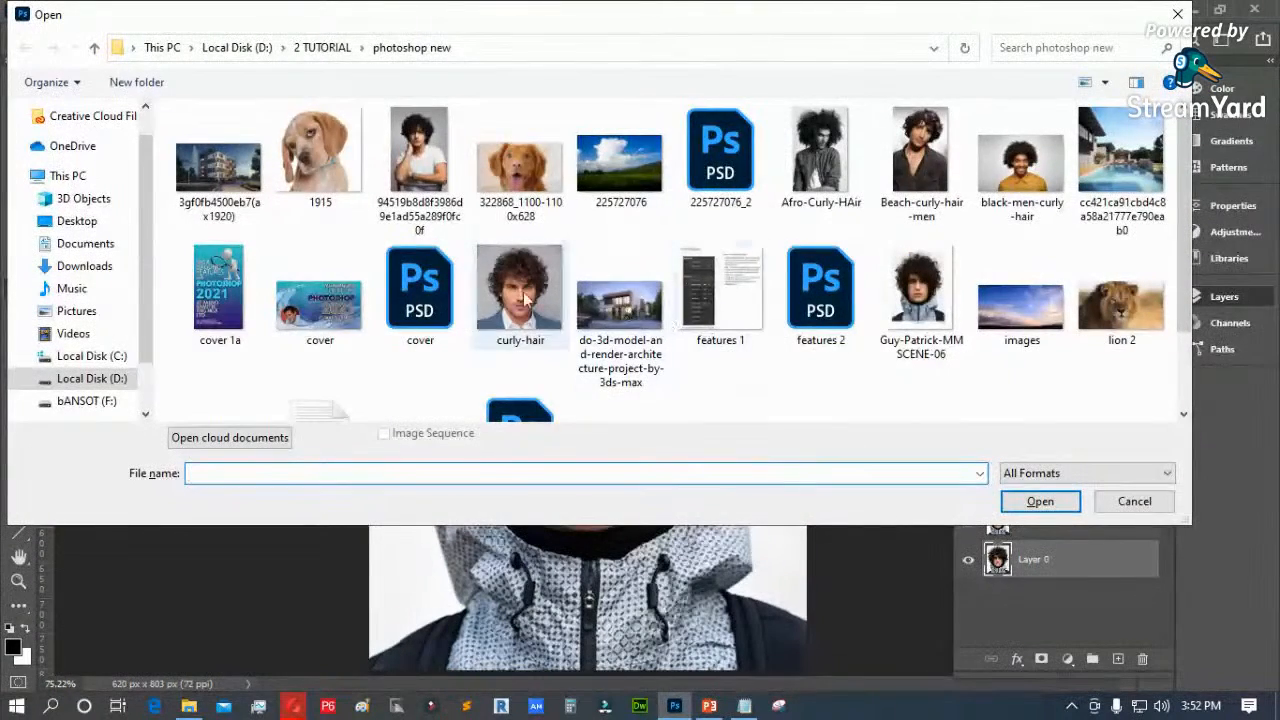
scroll(568, 300, "down", 2)
scroll(869, 400, "up", 2)
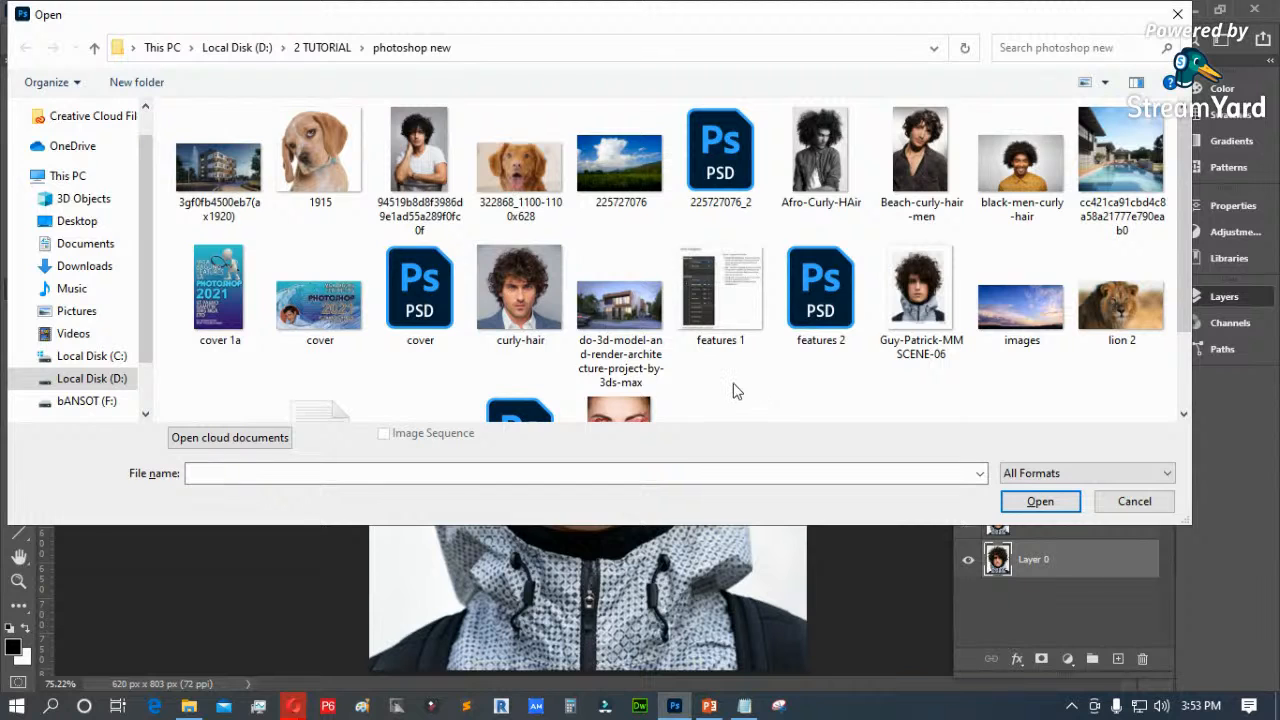
scroll(735, 392, "down", 2)
left_click(639, 332)
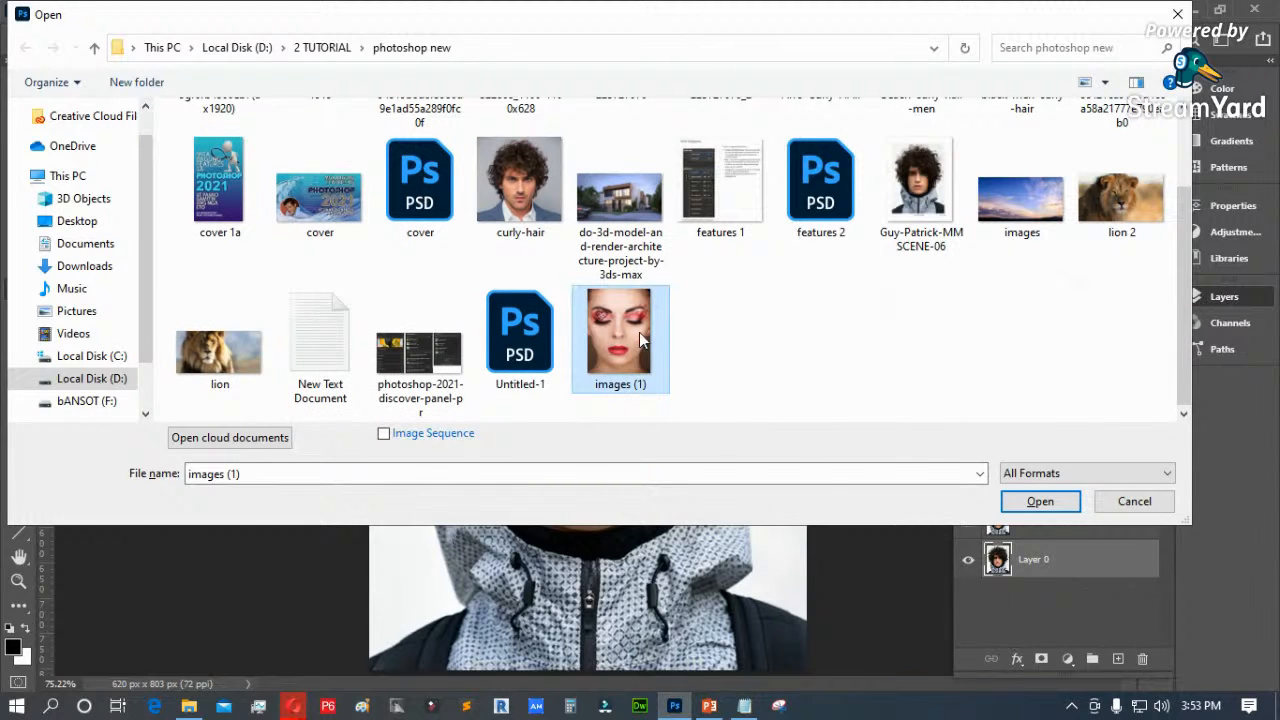
left_click(1040, 501)
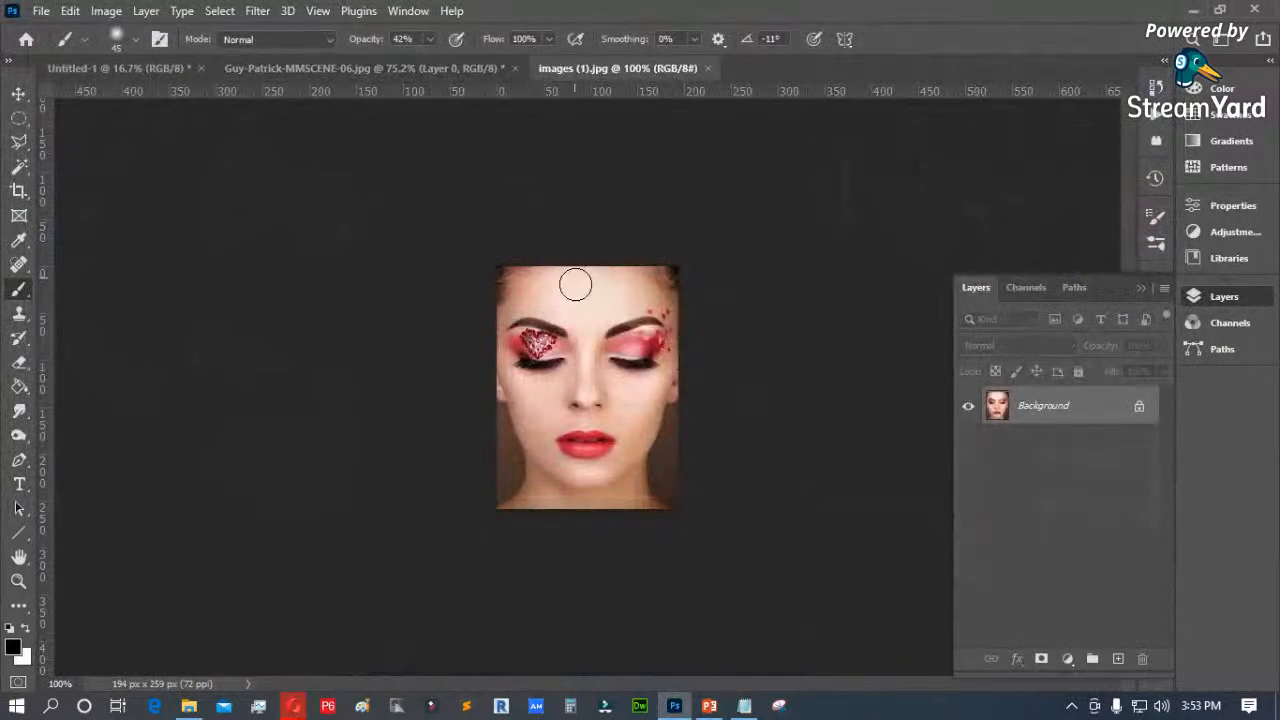
key("ctrl+0")
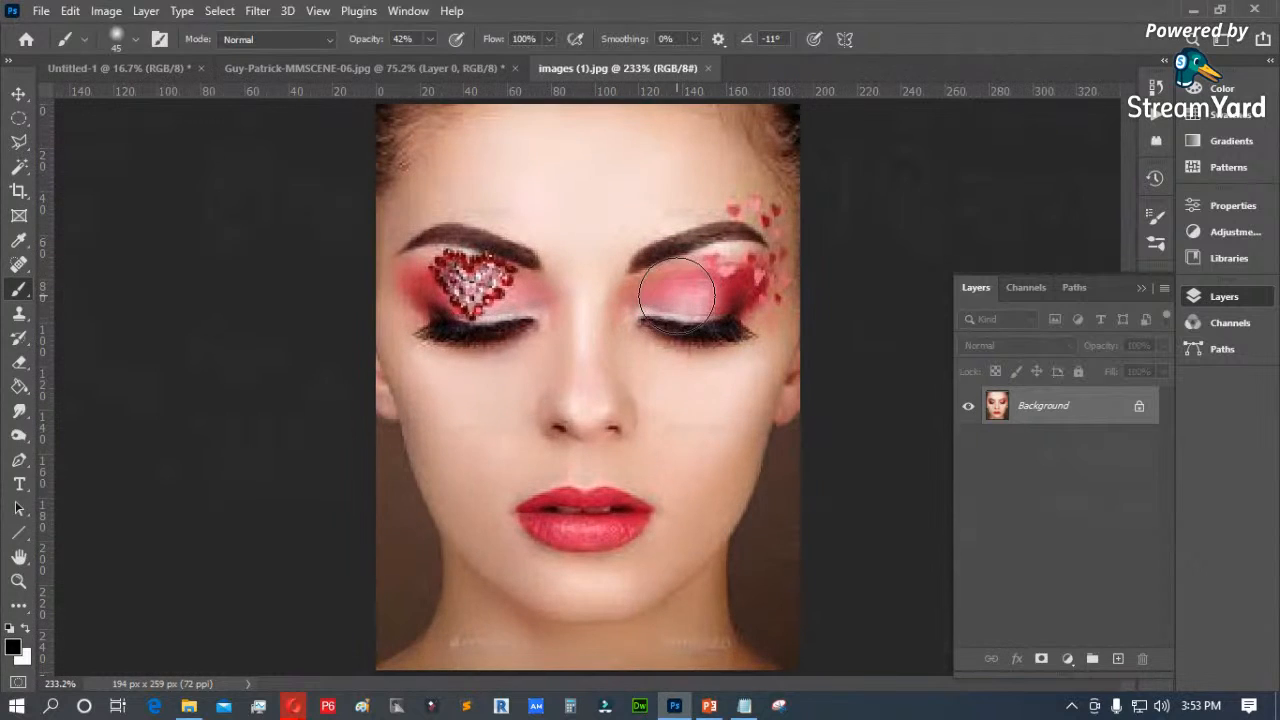
Step: Duplicate Layer 0 in the curly-haired portrait document and check the makeup photo before returning to the portrait
left_click(282, 67)
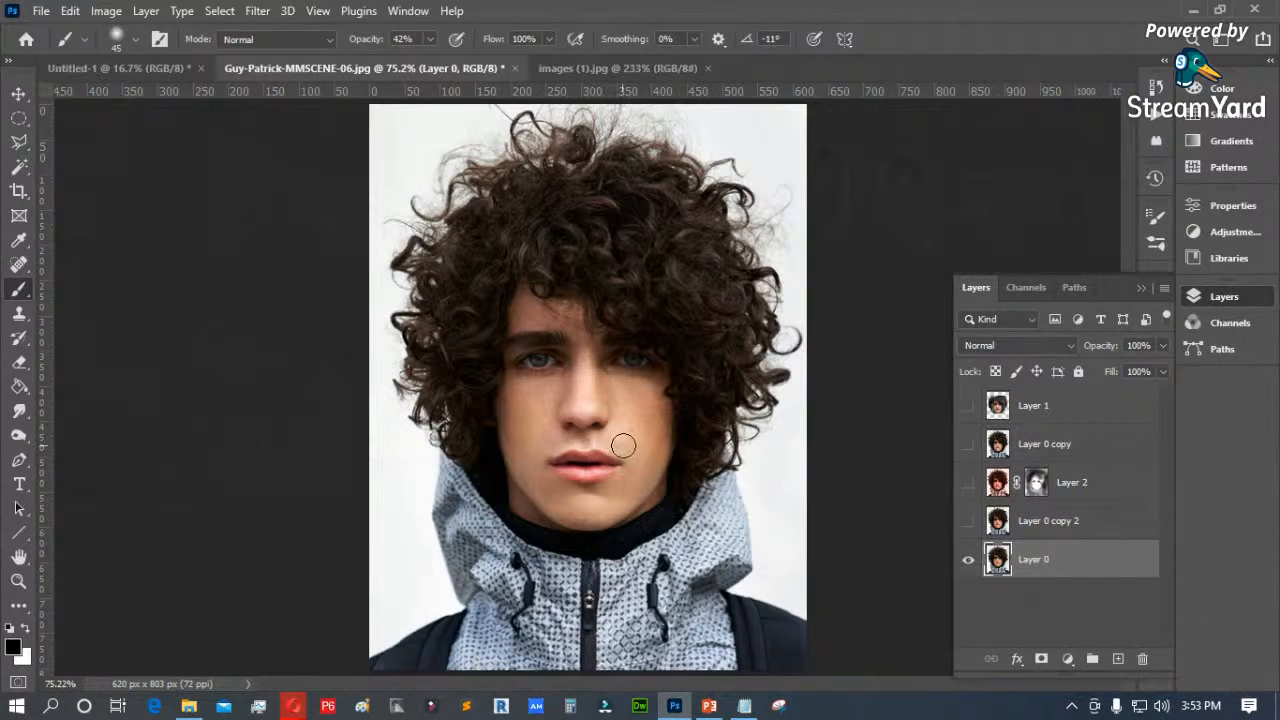
left_click_drag(1065, 572, 1118, 658)
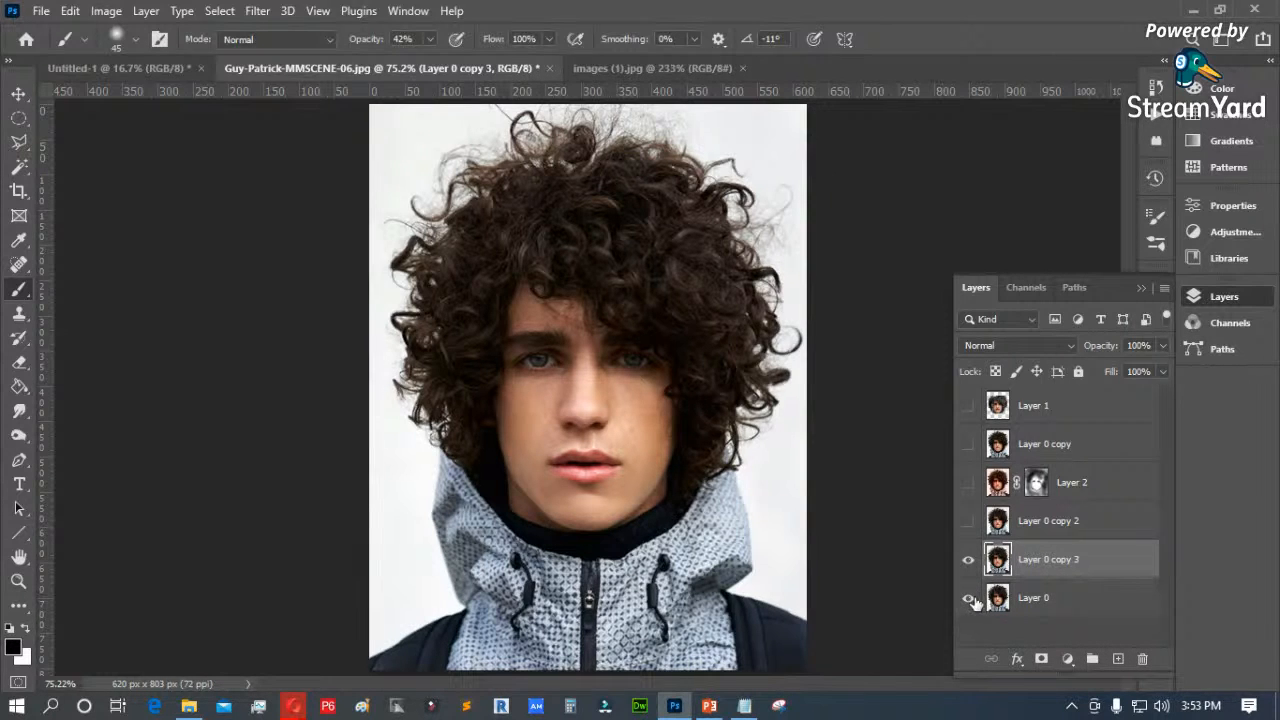
left_click(607, 60)
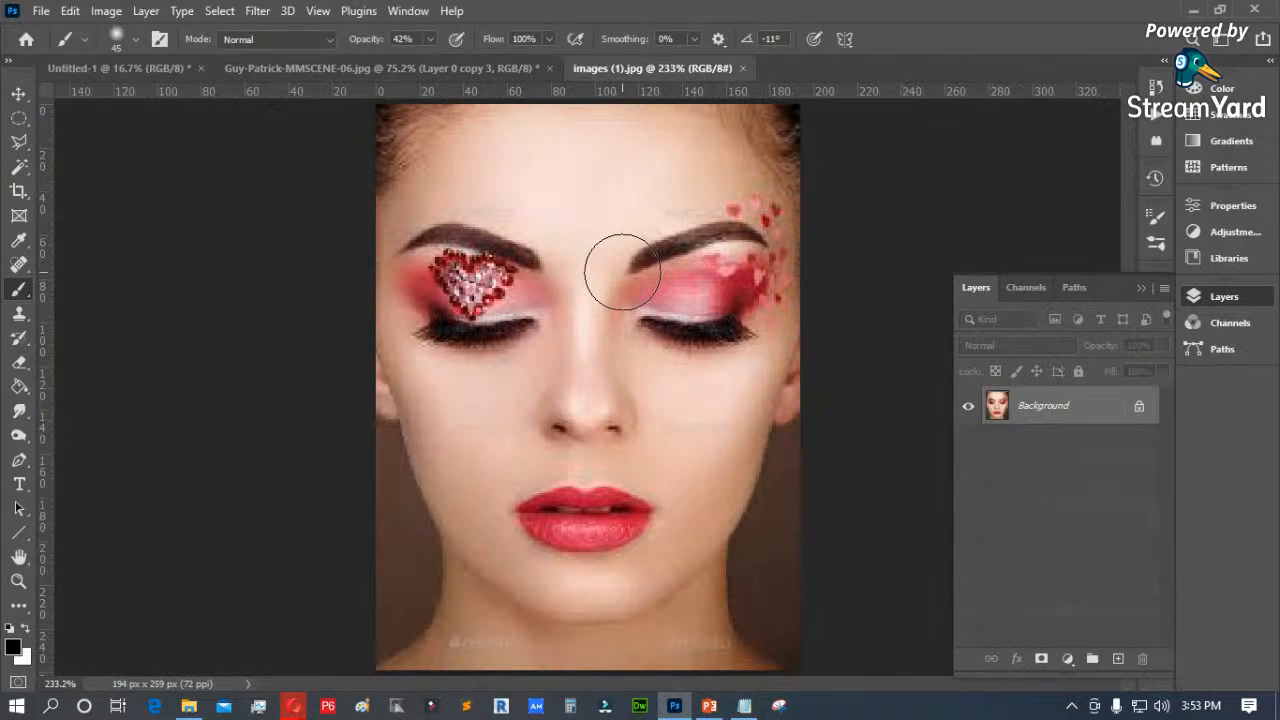
left_click(393, 72)
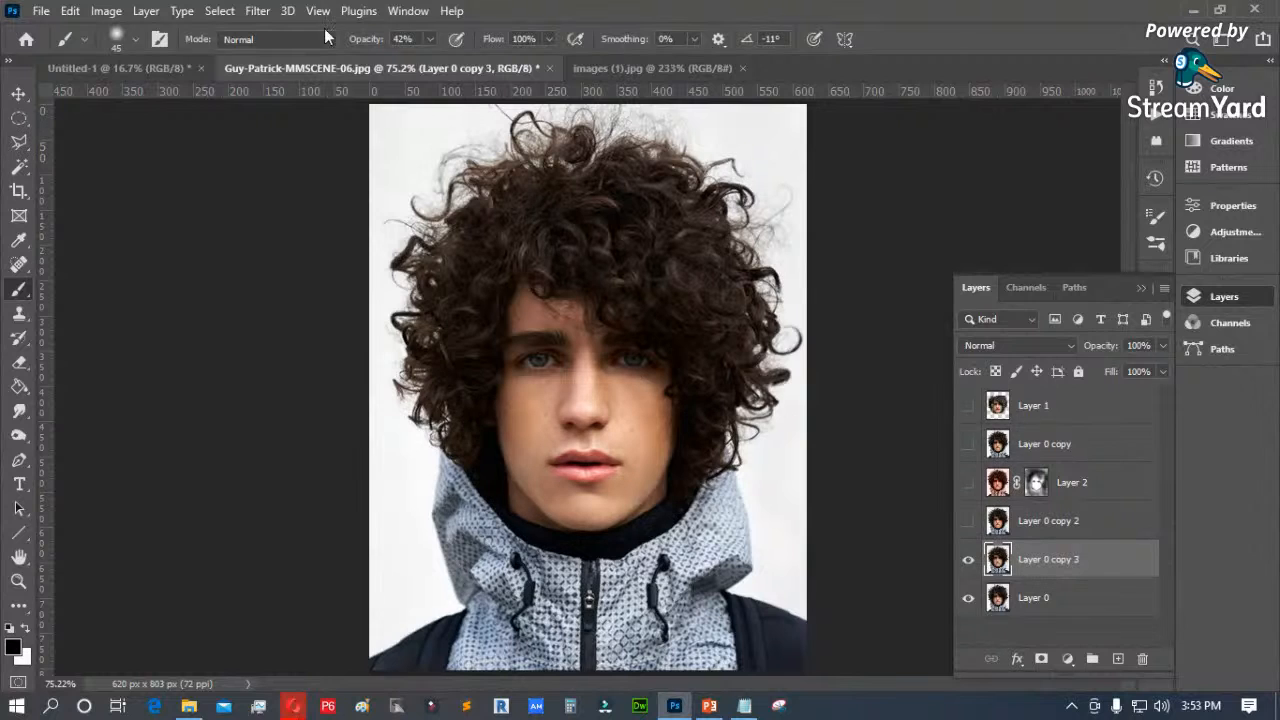
Step: Open Neural Filters on the duplicated portrait layer and enable the beta Makeup Transfer filter
left_click(257, 11)
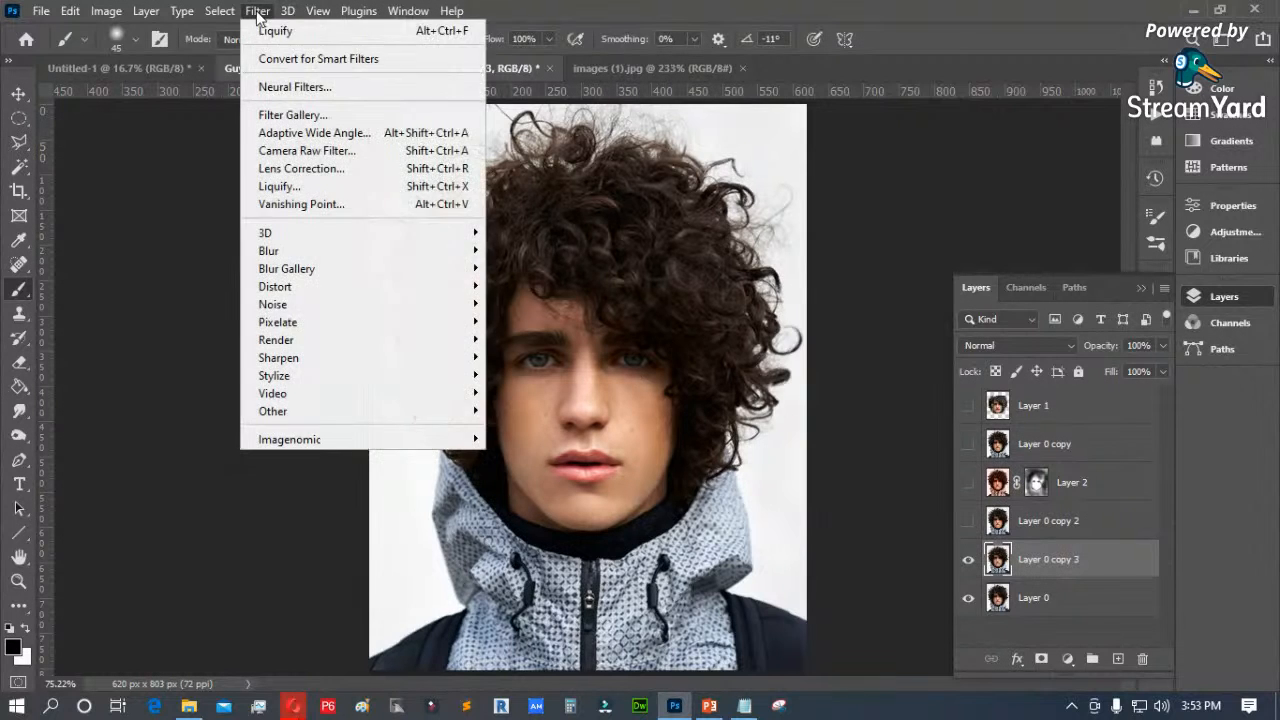
left_click(290, 87)
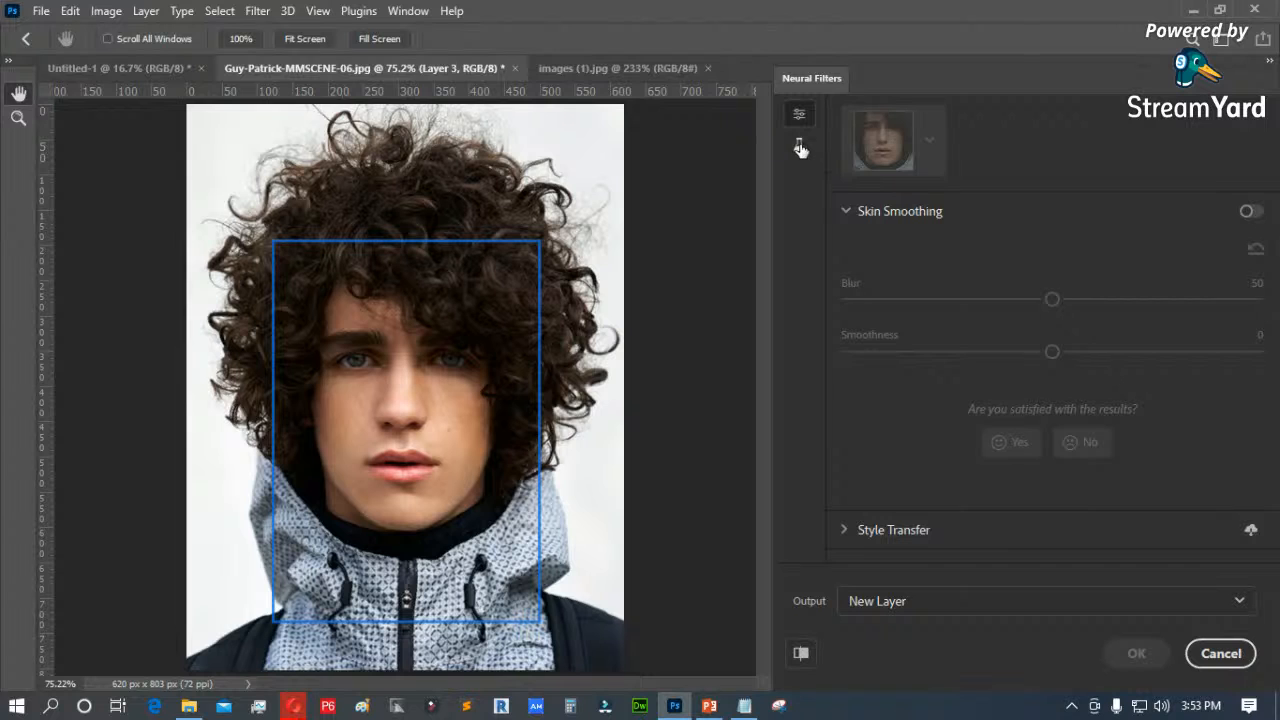
left_click(799, 146)
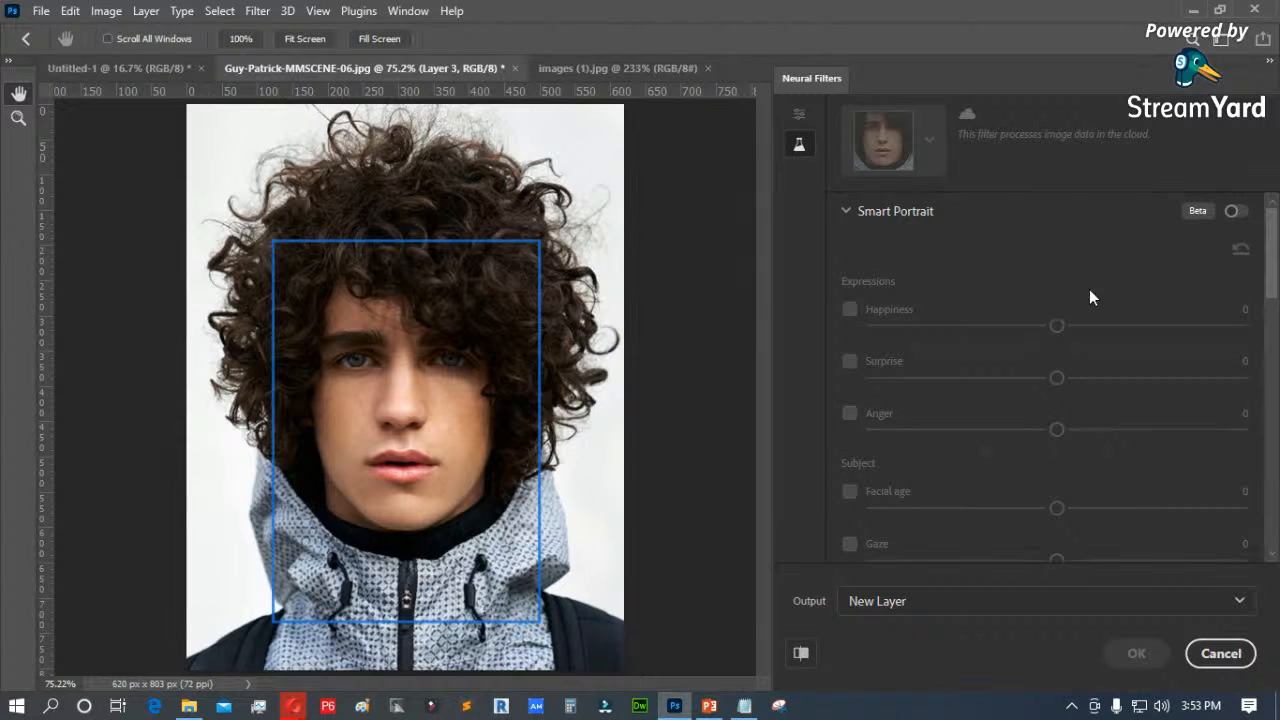
scroll(1100, 305, "down", 10)
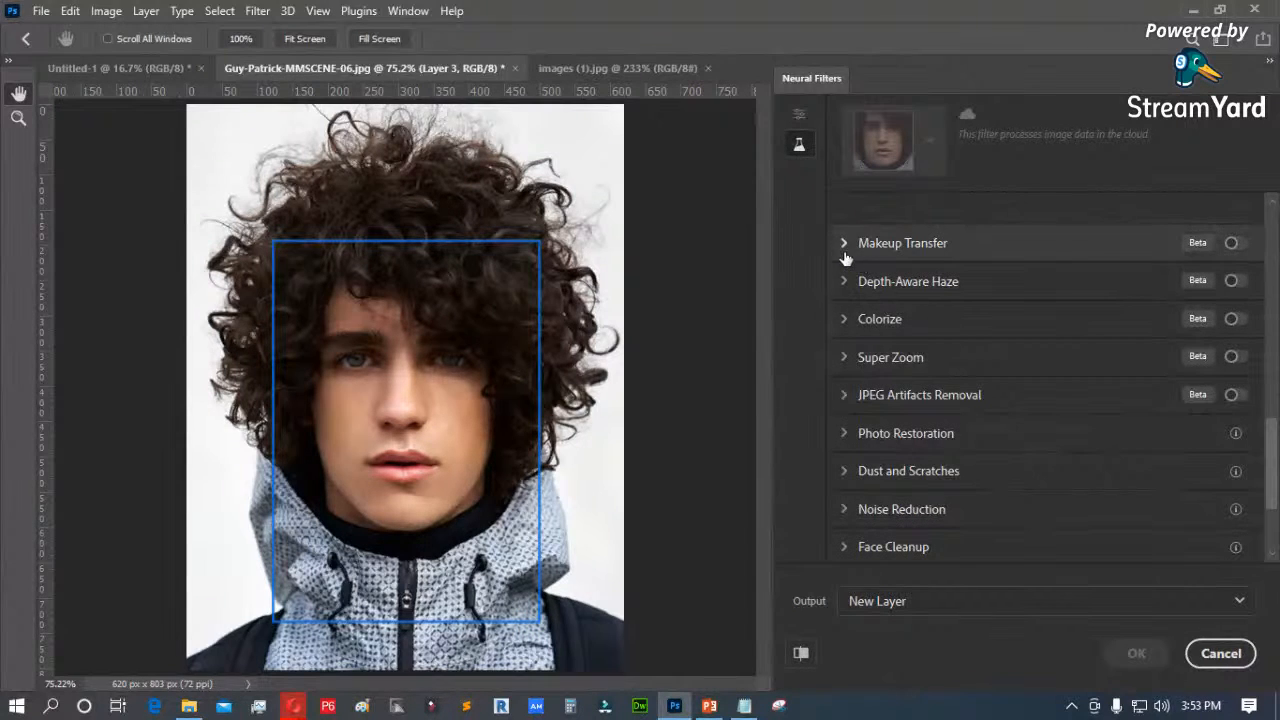
left_click(843, 249)
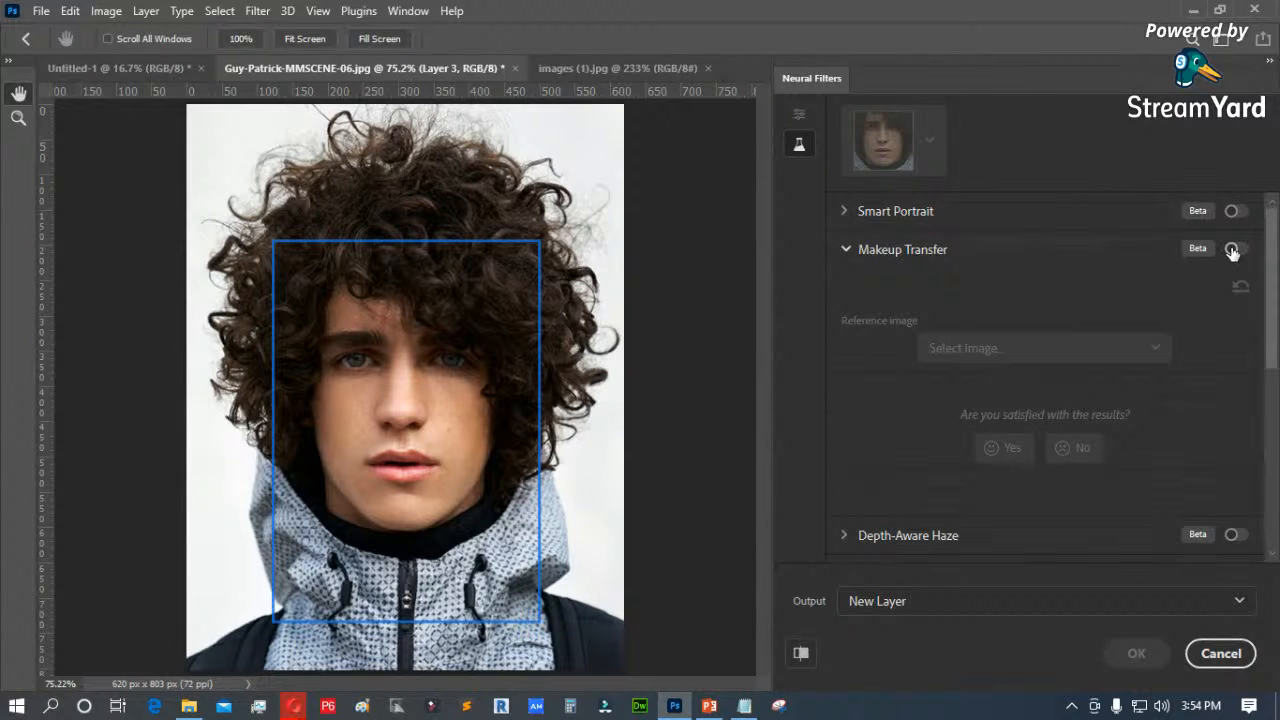
left_click(1234, 251)
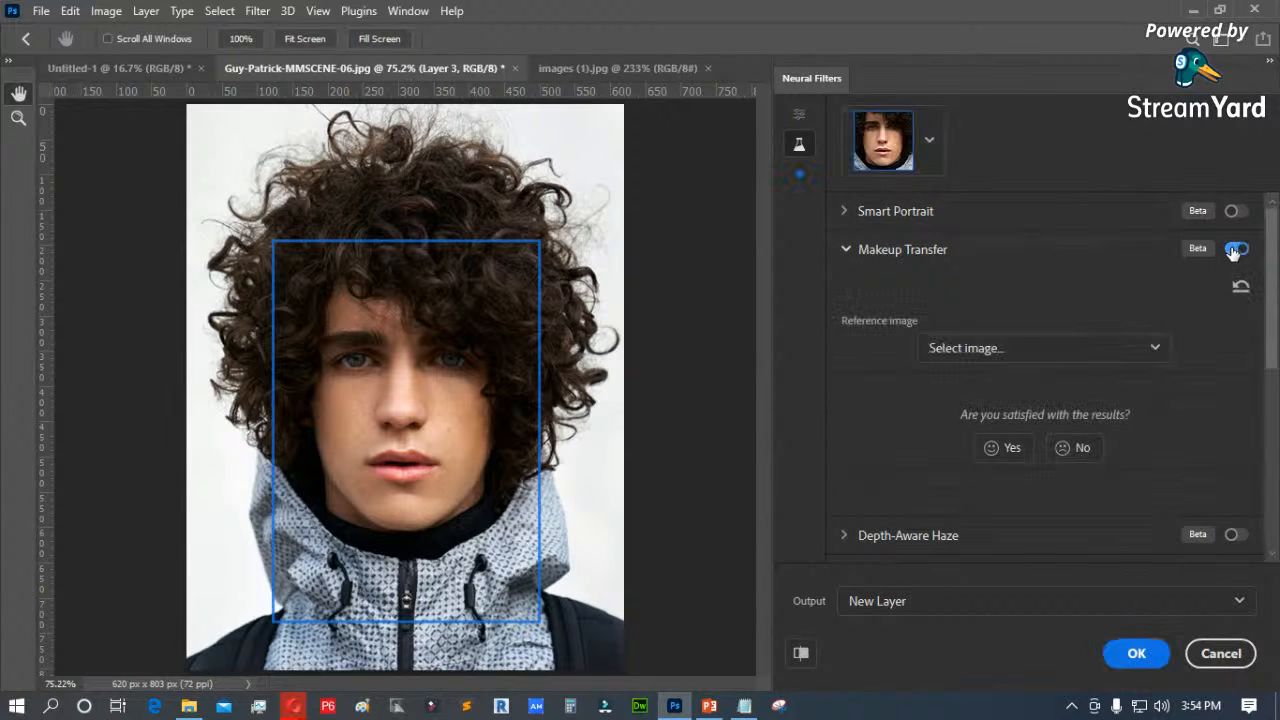
Step: Set images (1).jpg as the reference image for Makeup Transfer
left_click(1018, 352)
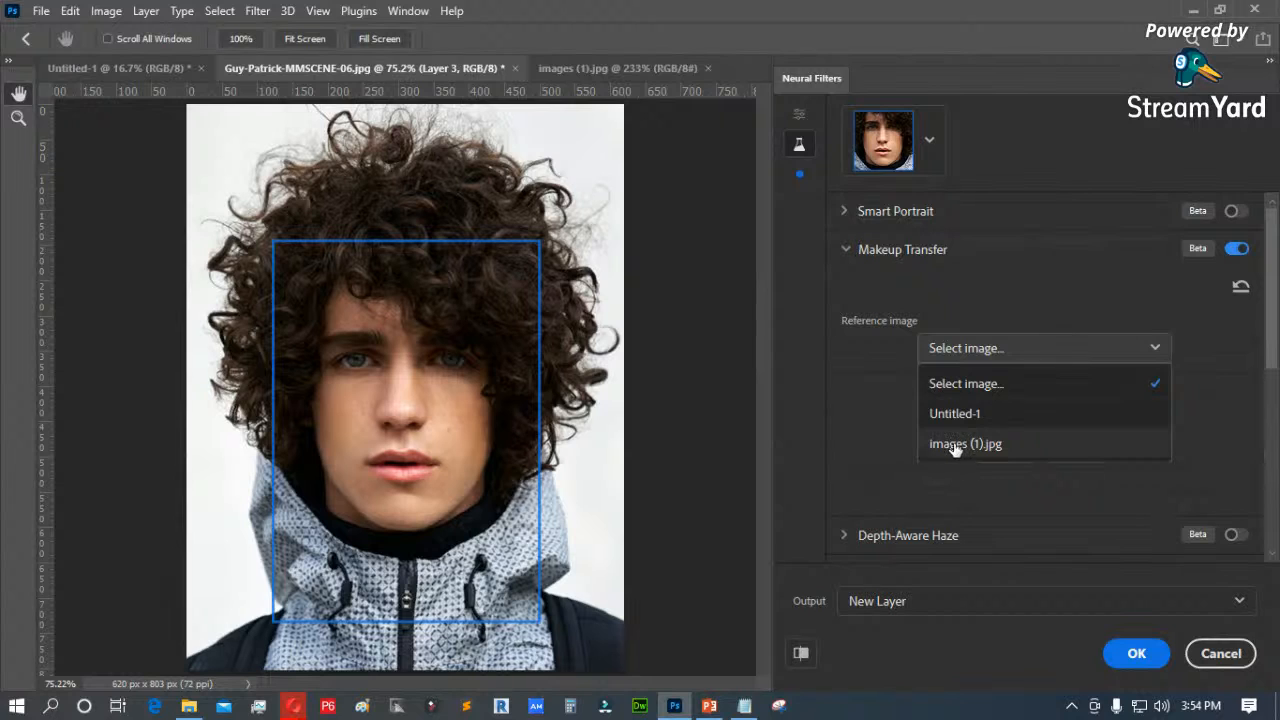
left_click(600, 66)
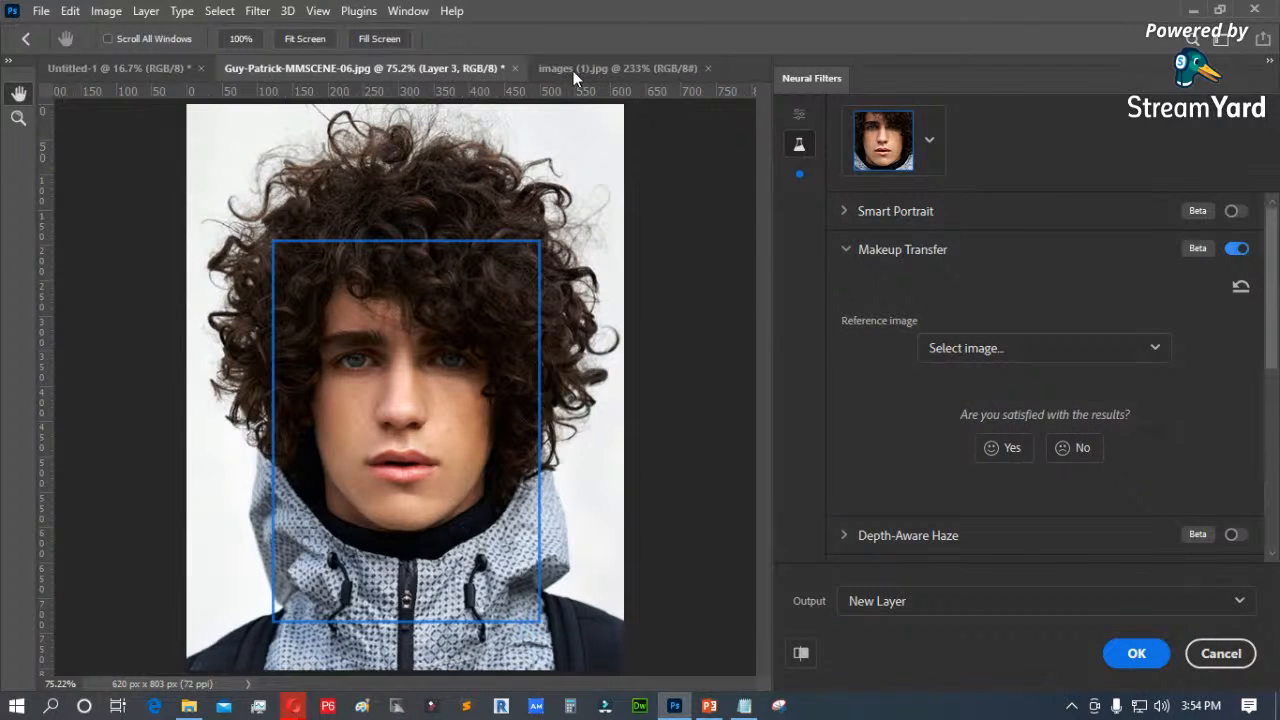
left_click(975, 356)
left_click(967, 444)
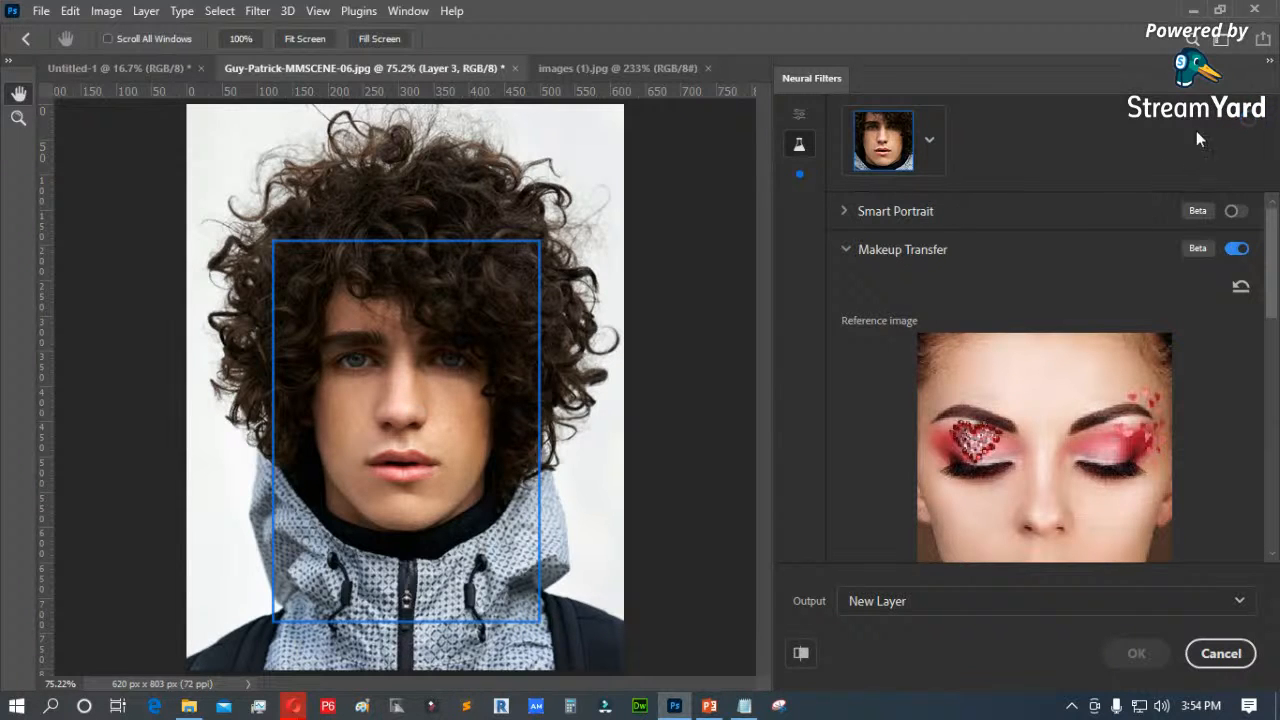
Step: Examine the reference makeup and compare the portrait before and after the transfer, with the face enlarged to 200%
mouse_move(1272, 305)
left_mouse_down()
mouse_move(1276, 383)
mouse_move(1276, 330)
left_mouse_up()
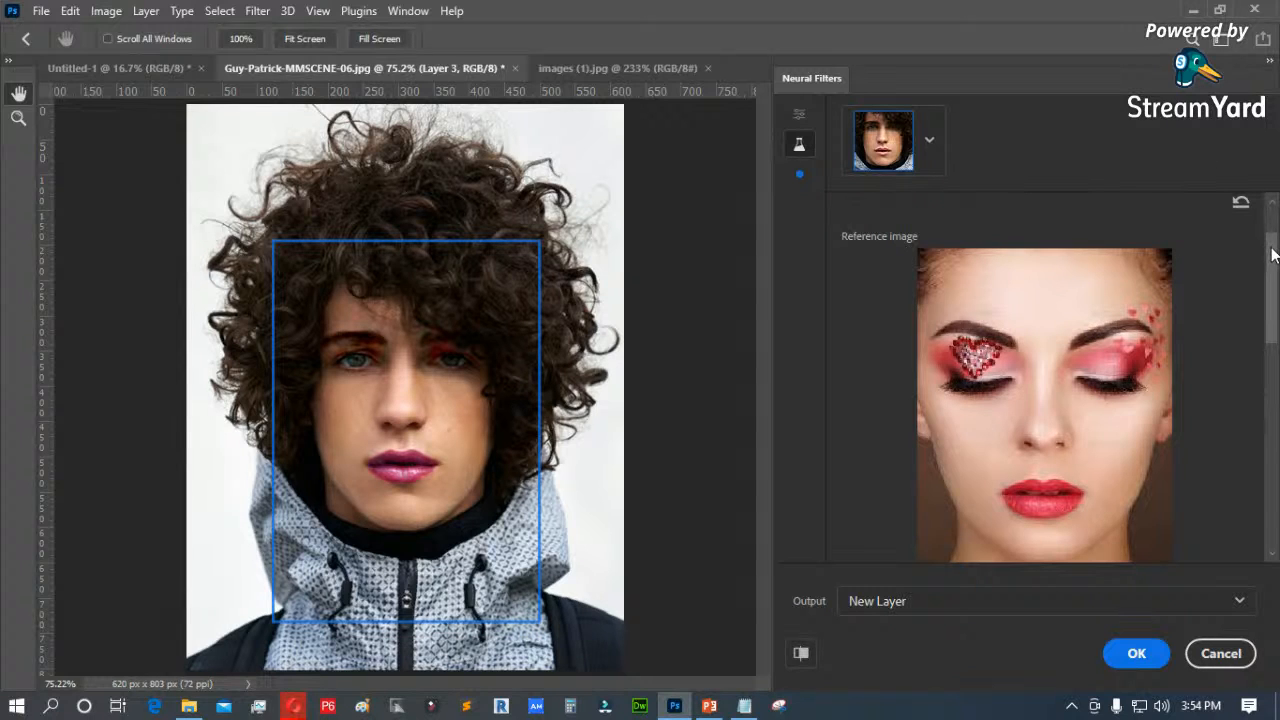
left_click_drag(1274, 255, 1273, 243)
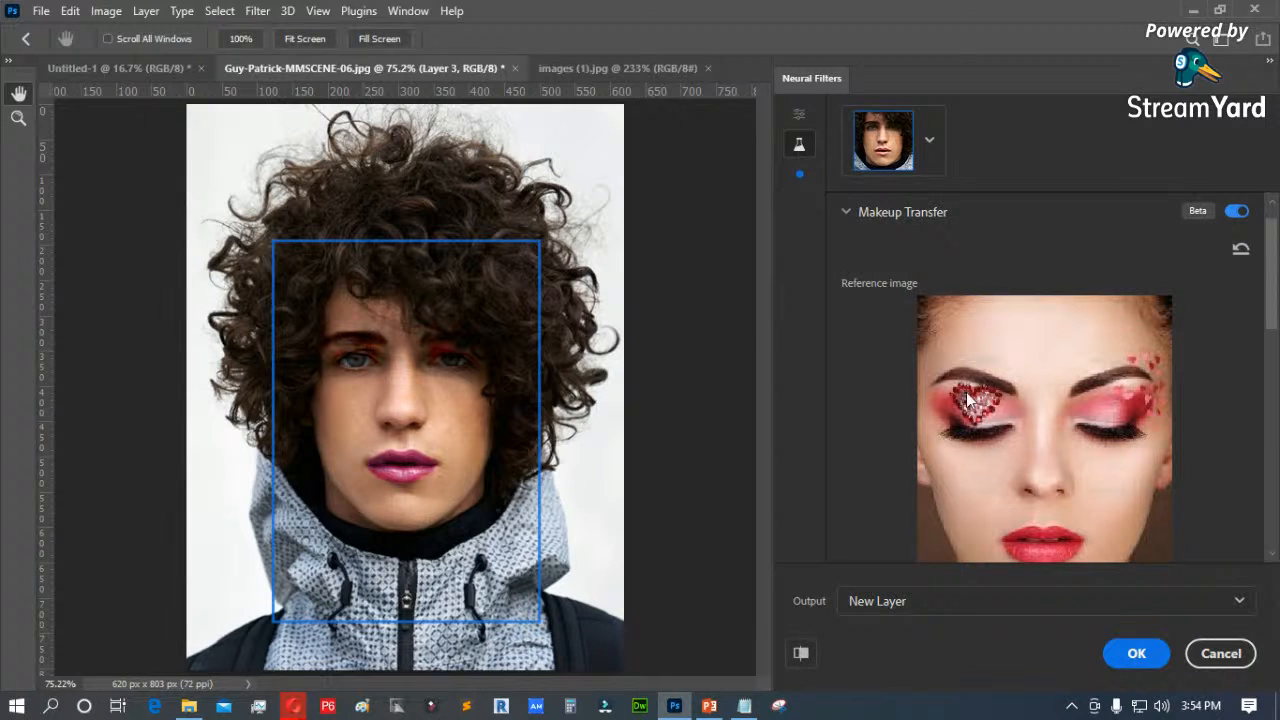
left_click(801, 653)
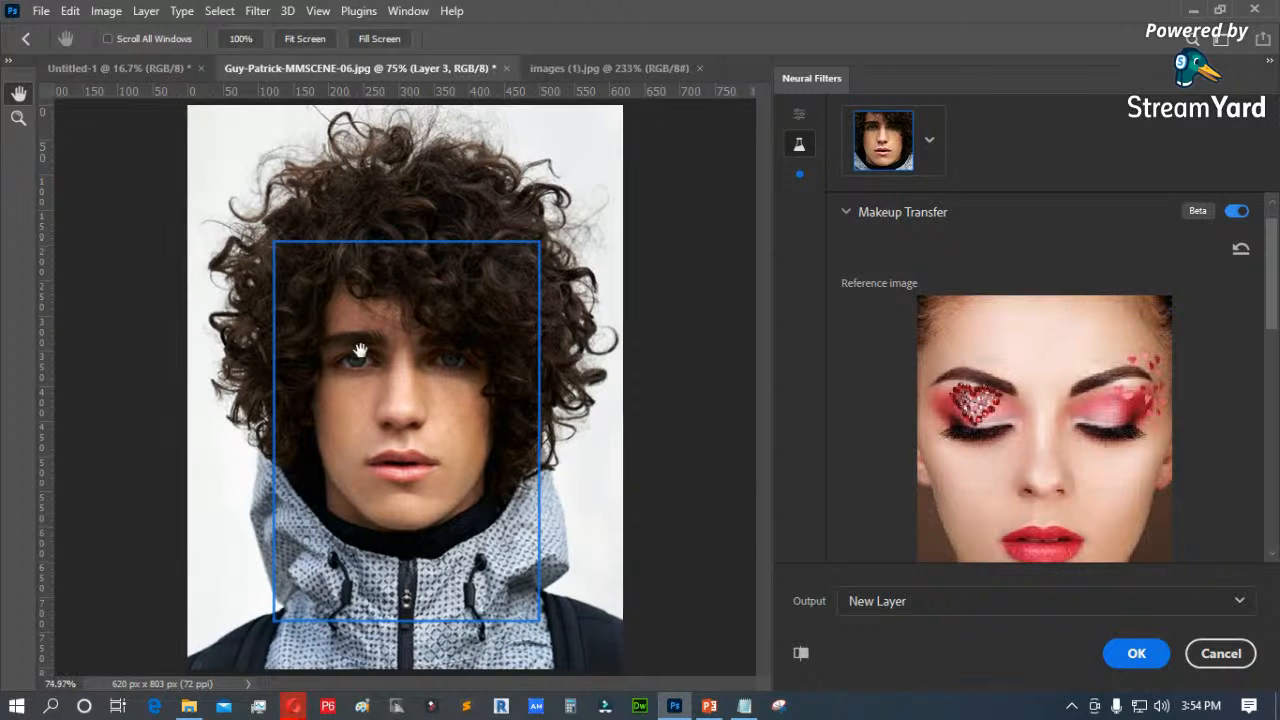
key("ctrl+plus")
key("ctrl+plus")
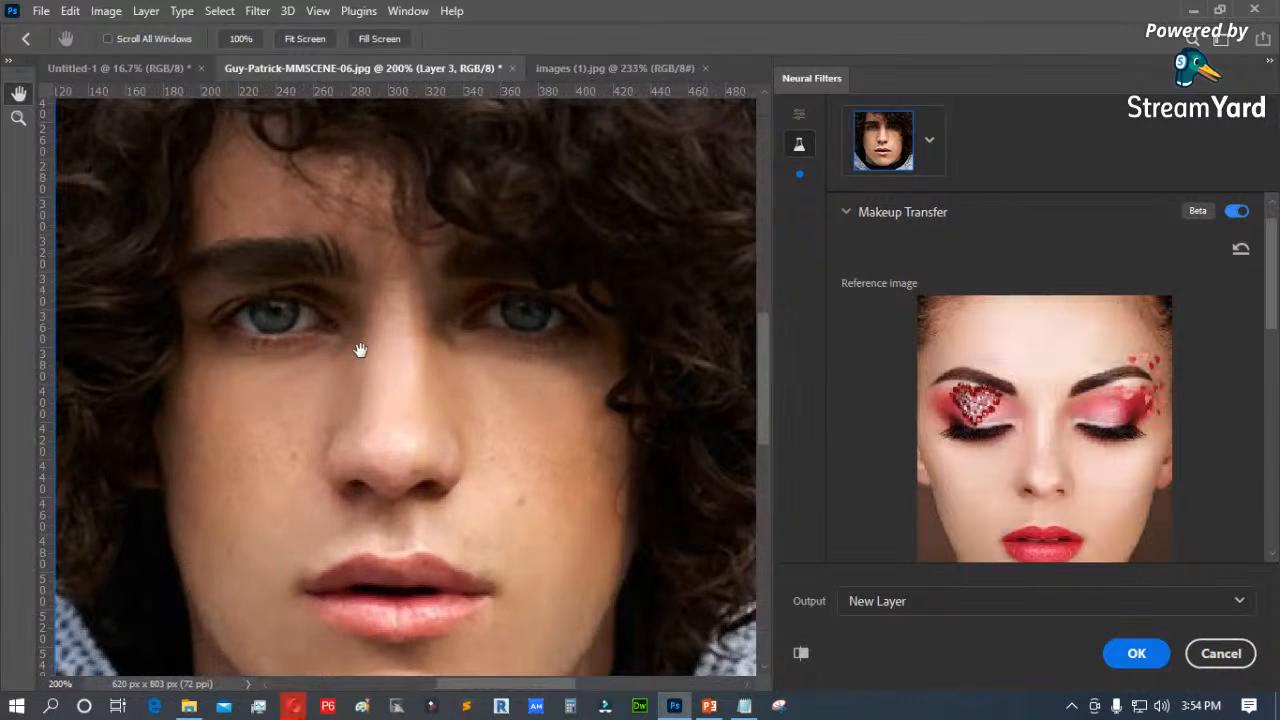
left_click(802, 653)
left_click(802, 653)
left_click(802, 653)
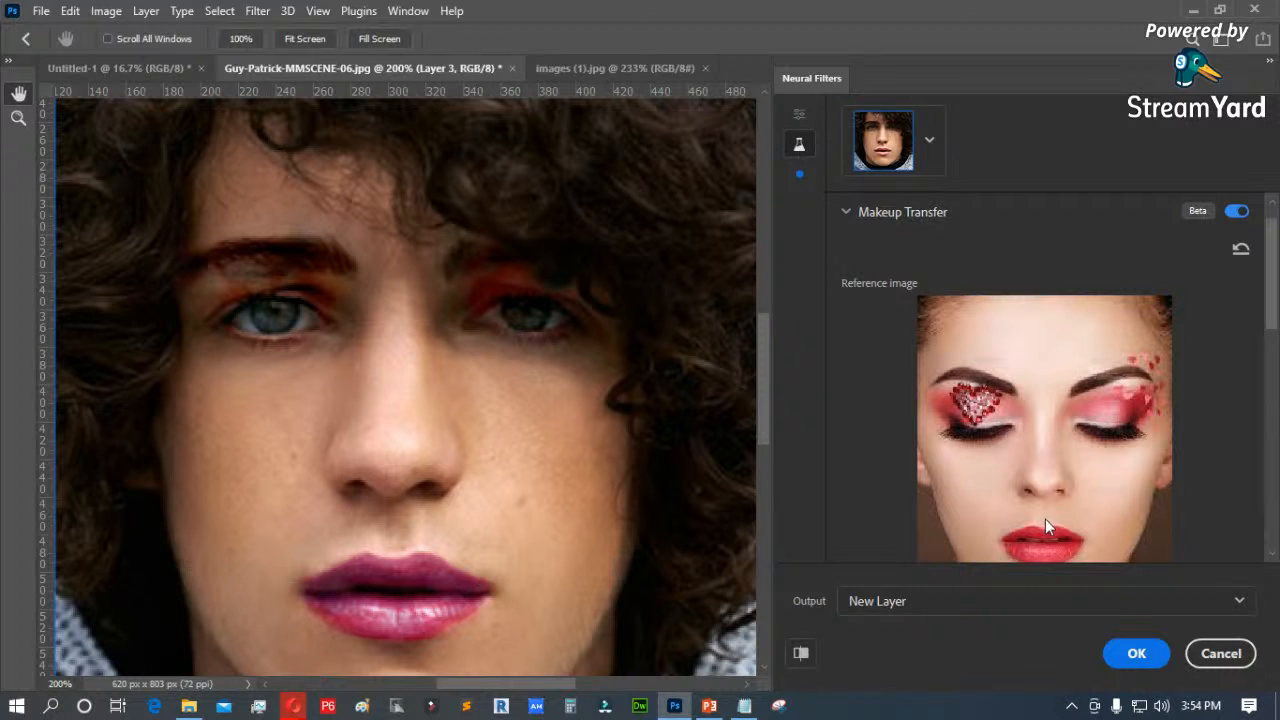
left_click(802, 653)
left_click(800, 653)
Step: Apply the Makeup Transfer result as a new layer and inspect the face
left_click(1136, 654)
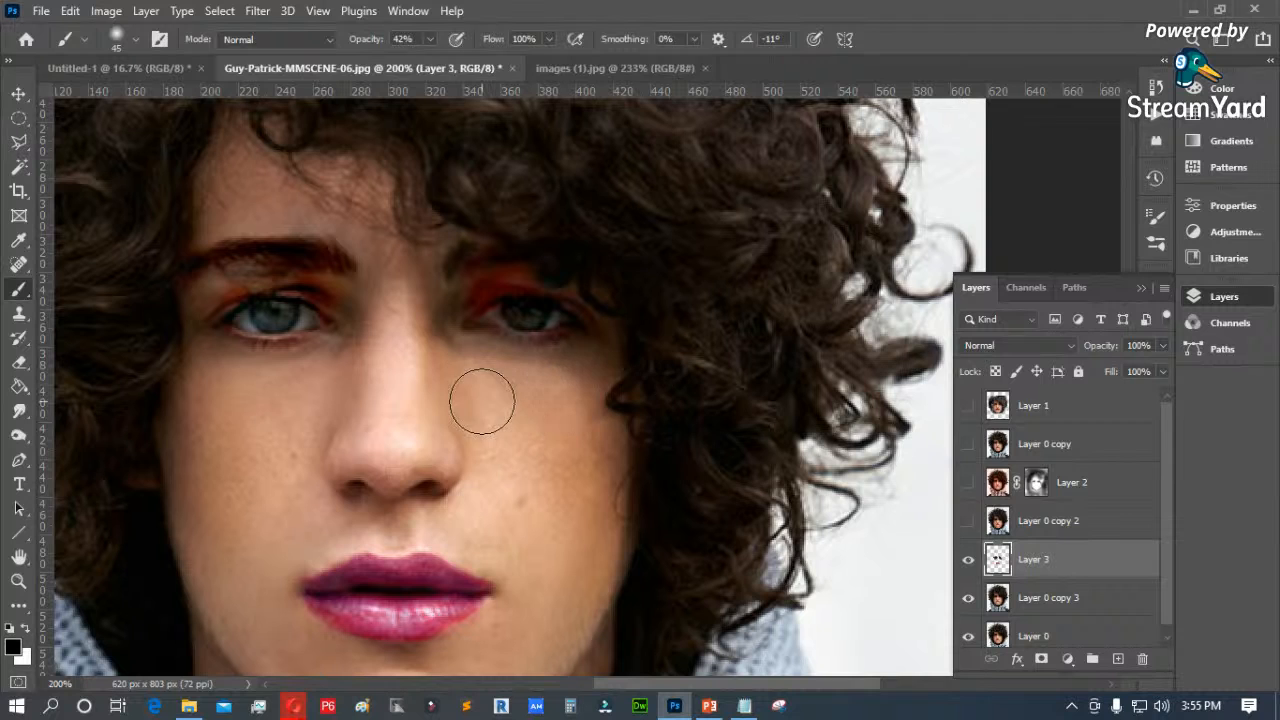
scroll(665, 345, "down", 3)
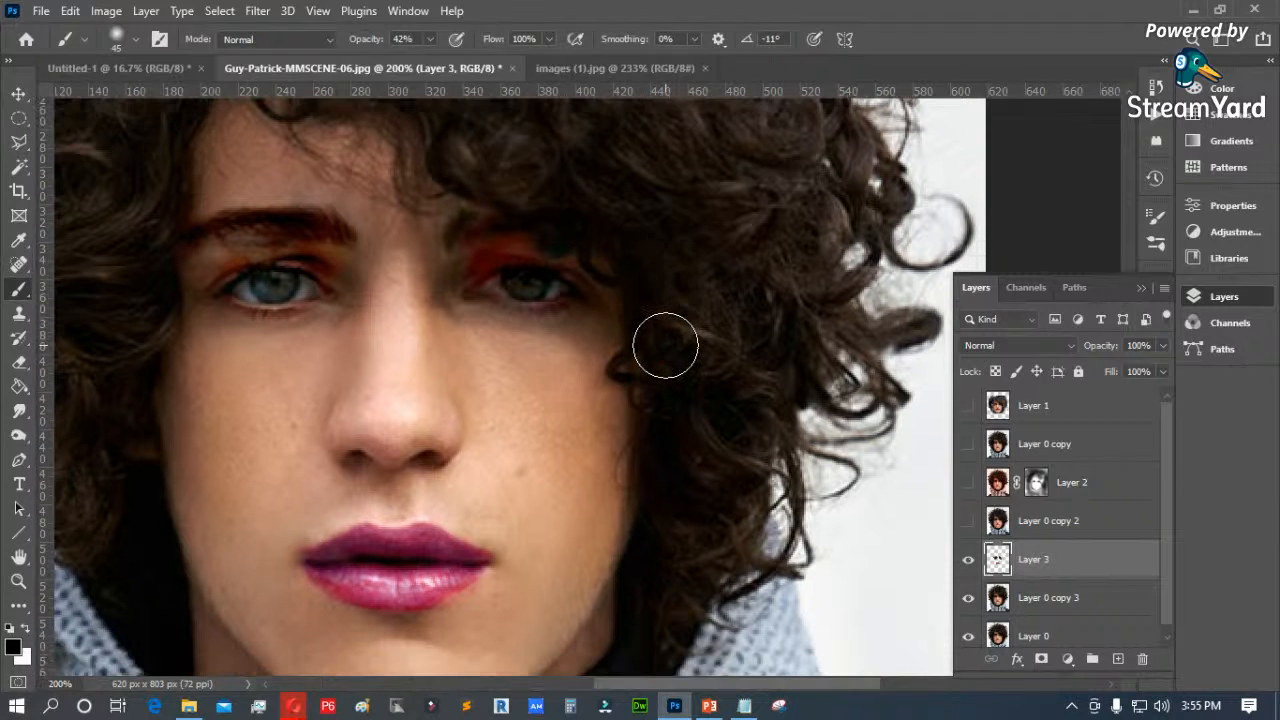
scroll(665, 345, "up", 2)
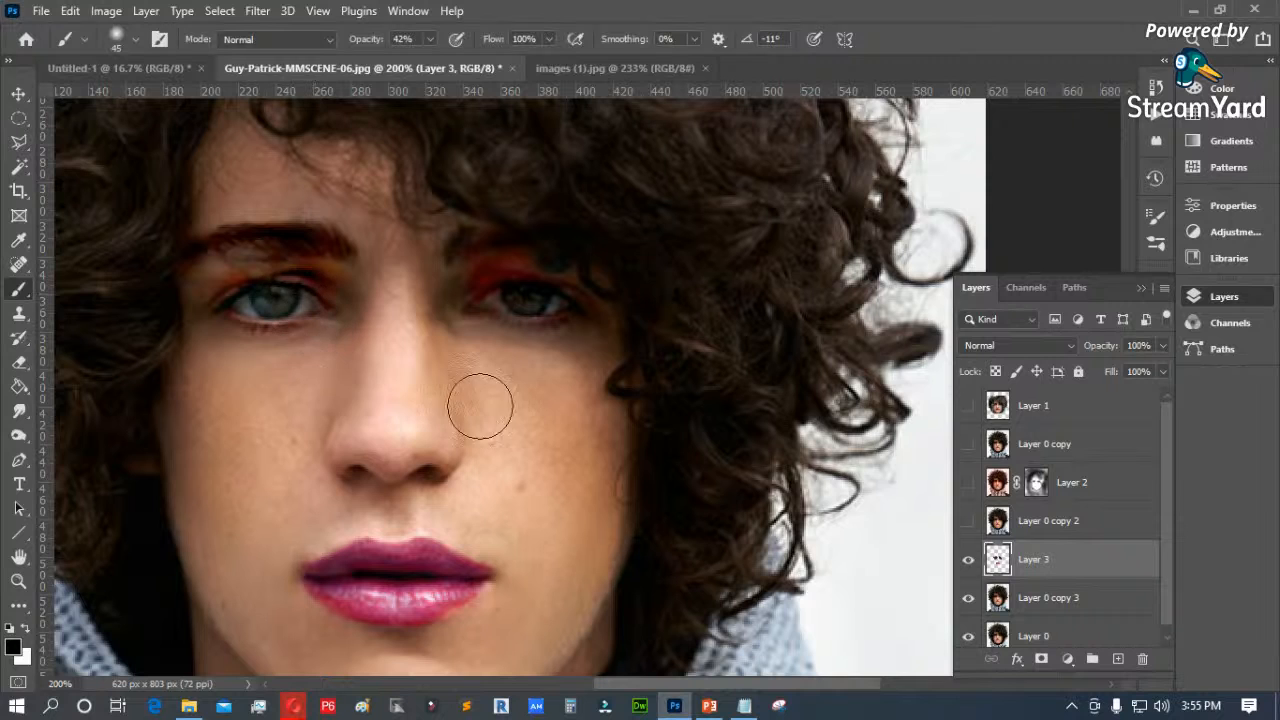
Step: Compare the face with and without Layer 3, and add a layer mask to that layer
left_click(968, 564)
left_click(968, 564)
left_click(968, 564)
left_click(968, 564)
left_click(1041, 659)
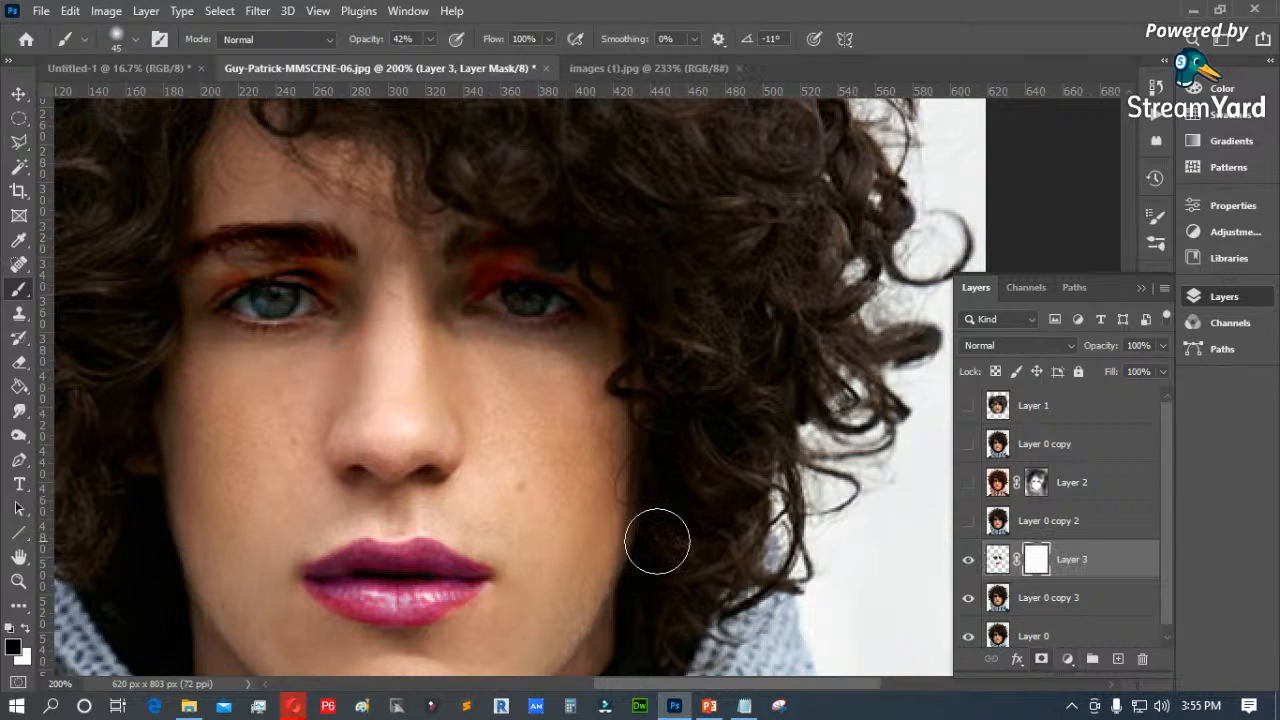
Step: Tone down the lip makeup by painting black on Layer 3's mask with the brush at 13% opacity
left_click_drag(433, 38, 405, 55)
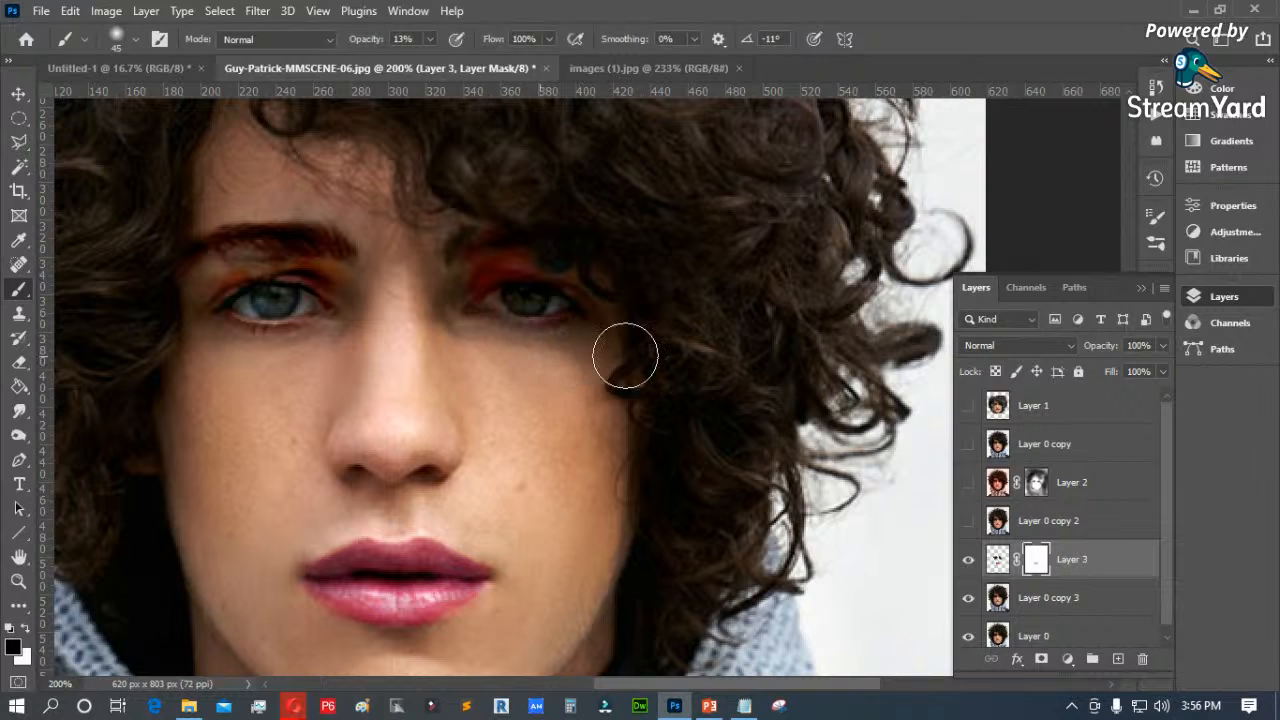
scroll(515, 450, "down", 5)
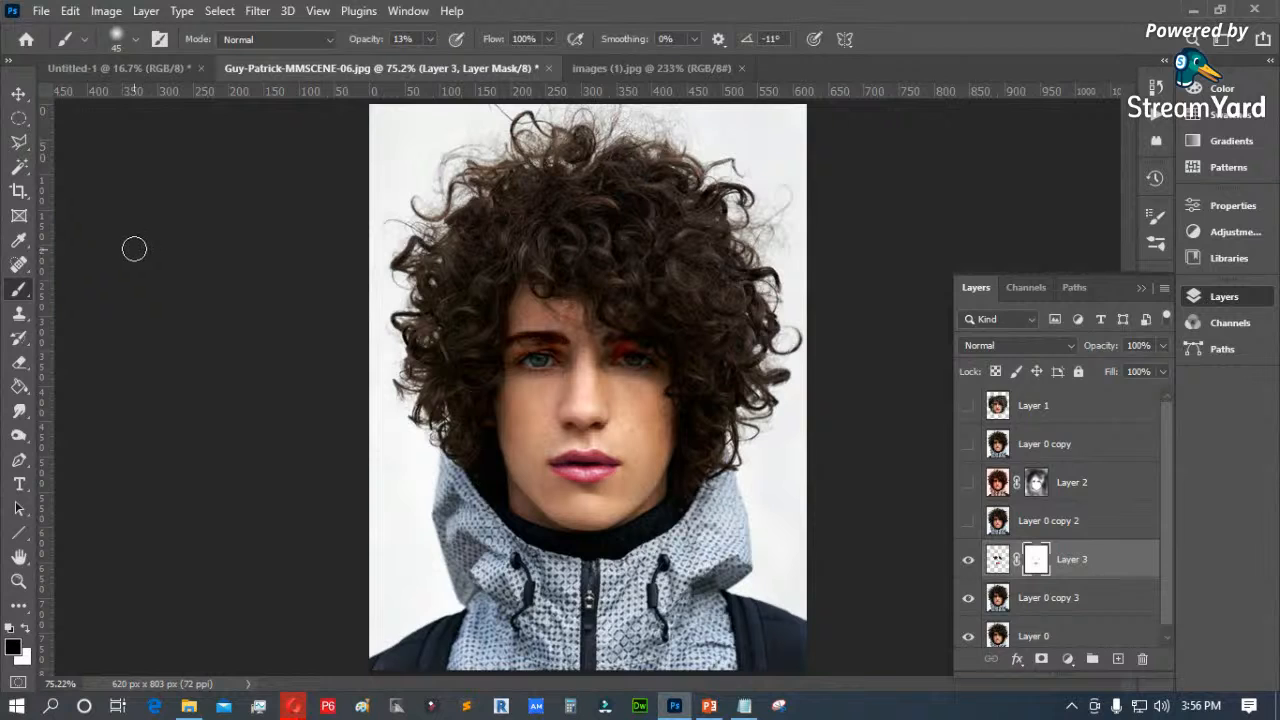
left_click(21, 95)
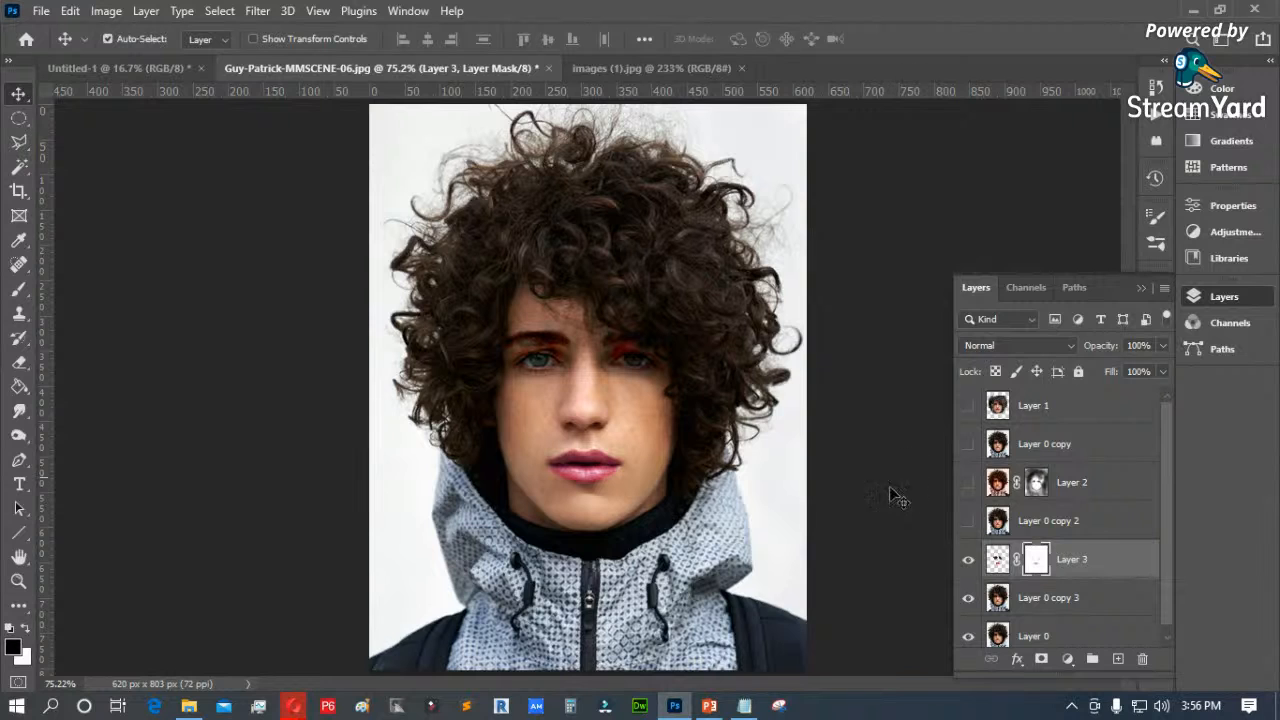
Step: Compare the portrait with and without the Layer 3 makeup, and leave Layer 3 hidden
left_click(968, 560)
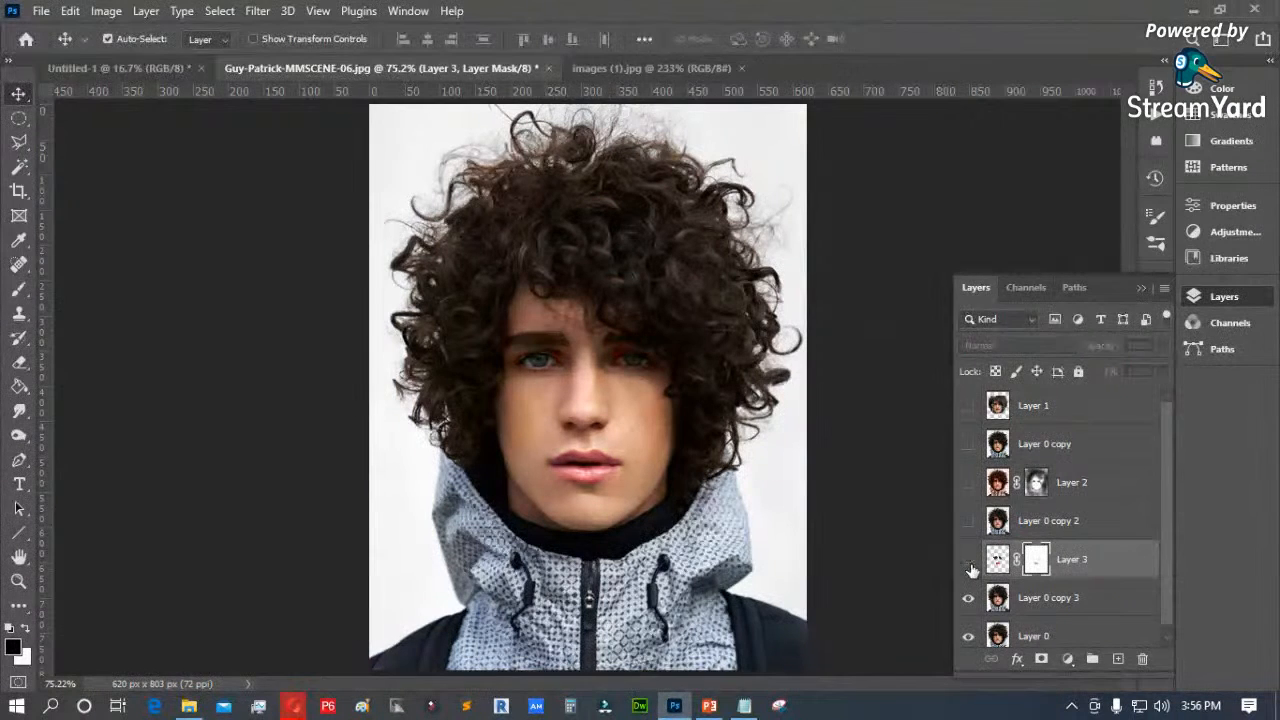
left_click(970, 566)
left_click(970, 566)
left_click(966, 558)
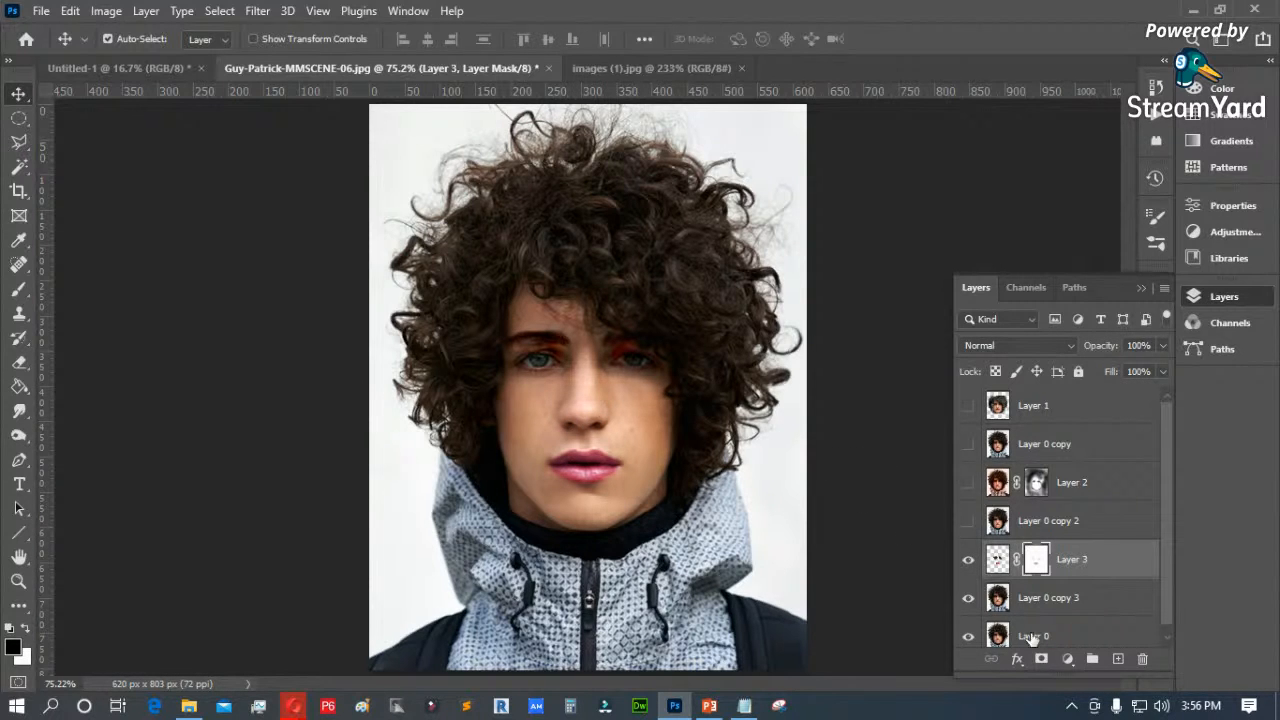
left_click(968, 560)
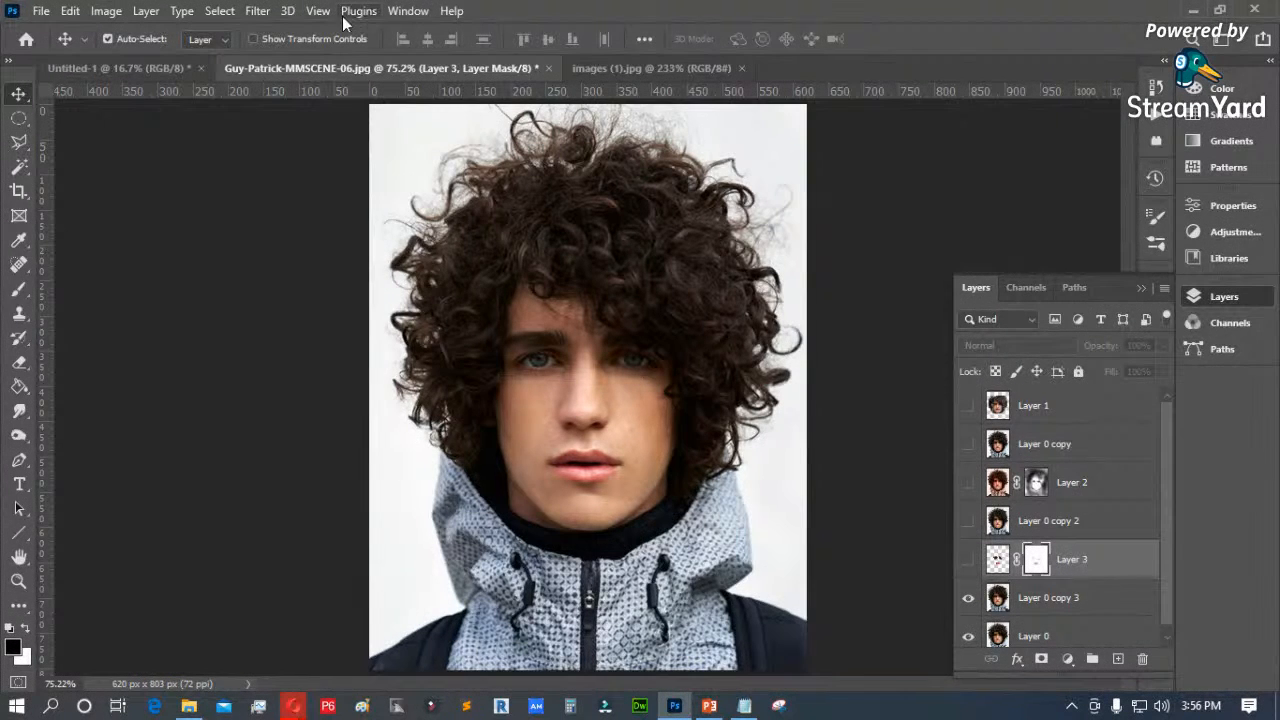
Step: Make Layer 0 copy 3 the active layer and look over the available filters
left_click(258, 11)
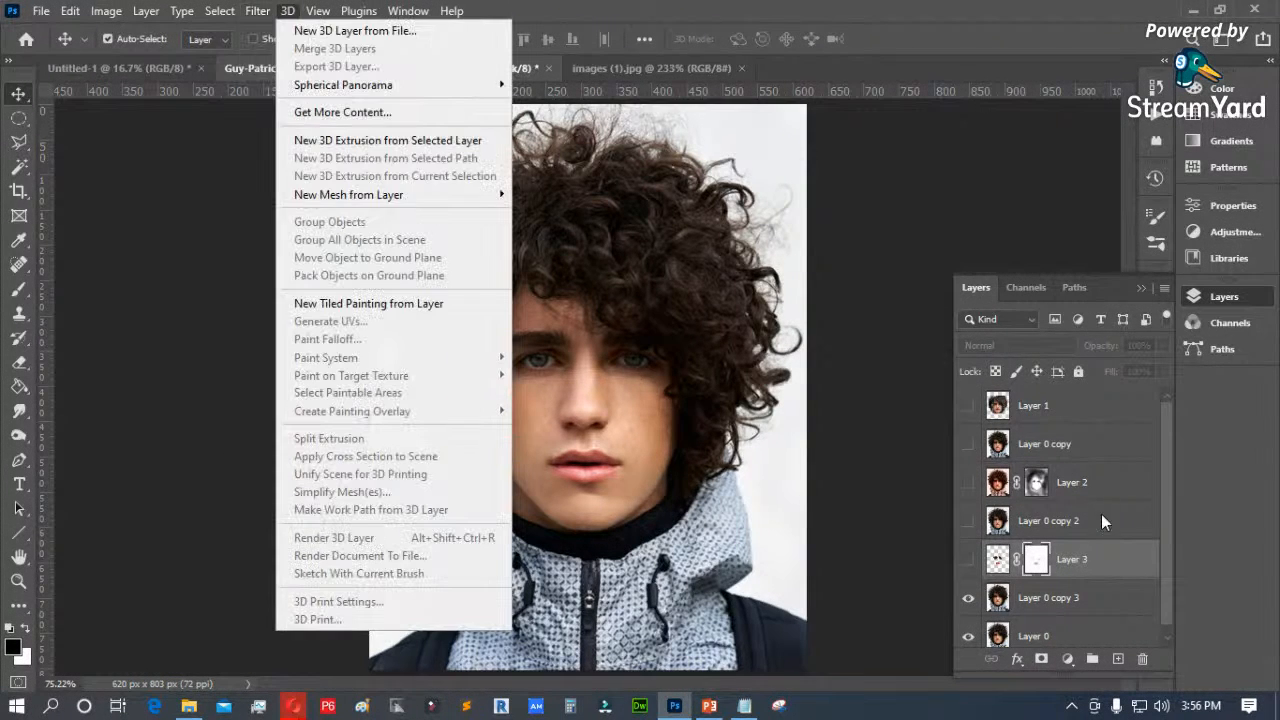
left_click(1061, 597)
left_click(258, 12)
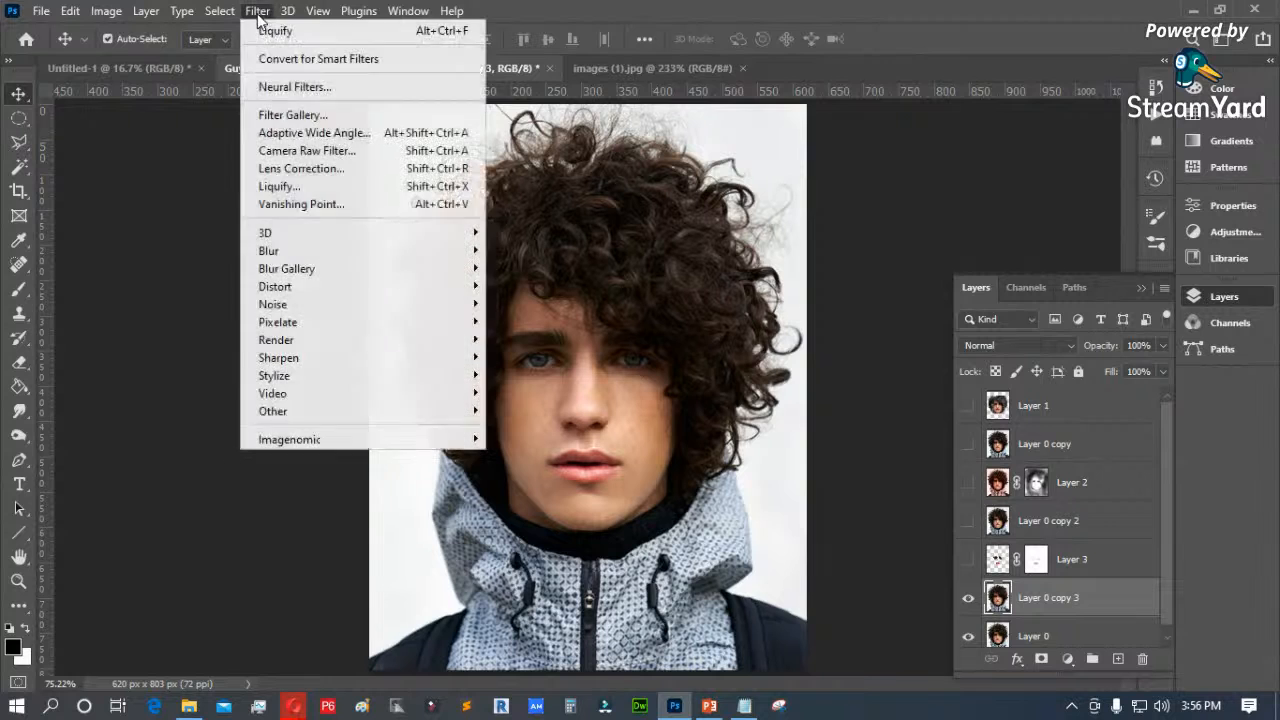
mouse_move(300, 313)
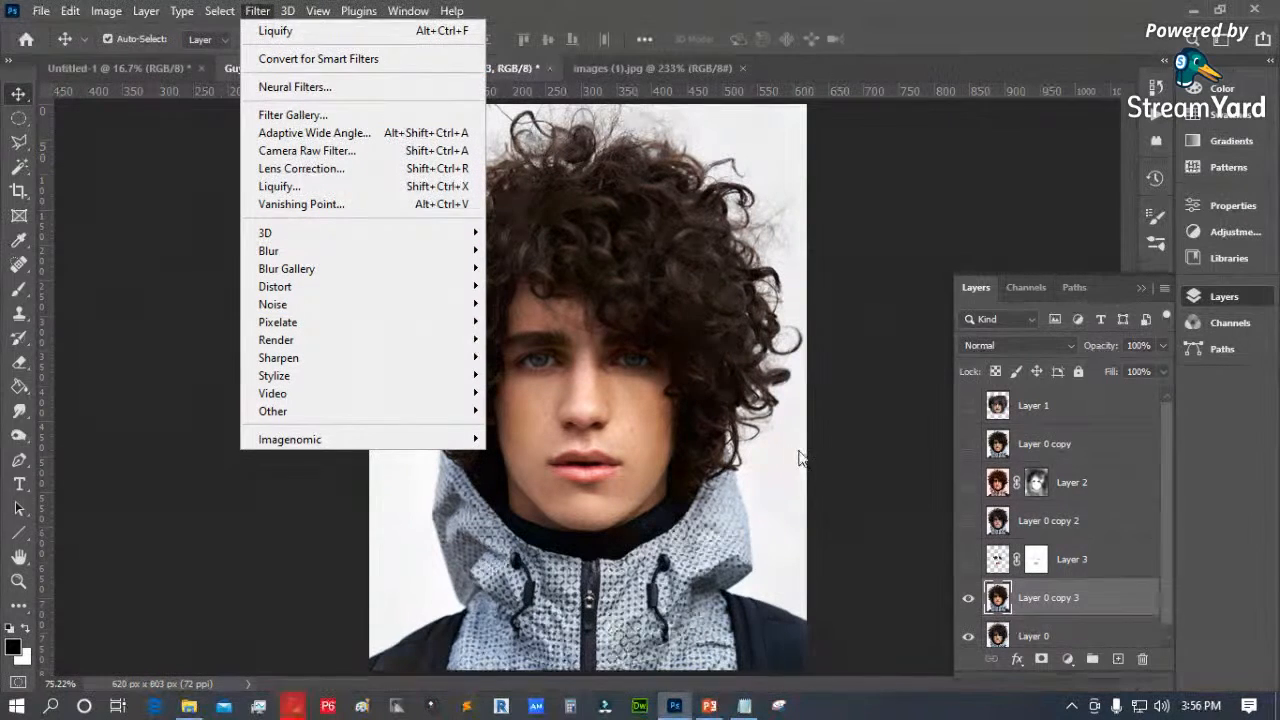
left_click(786, 558)
Step: Switch to the Notepad list of new features, read through it, and return to the portrait in Photoshop
left_click(744, 706)
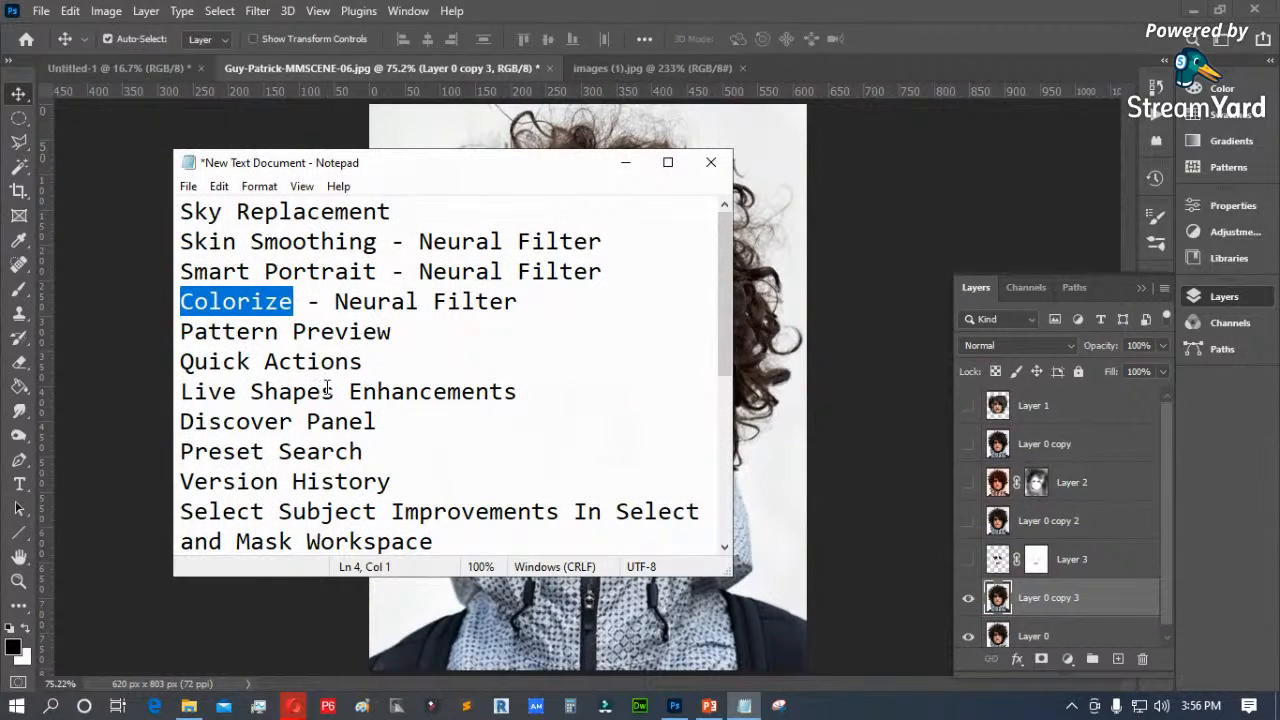
scroll(391, 434, "down", 3)
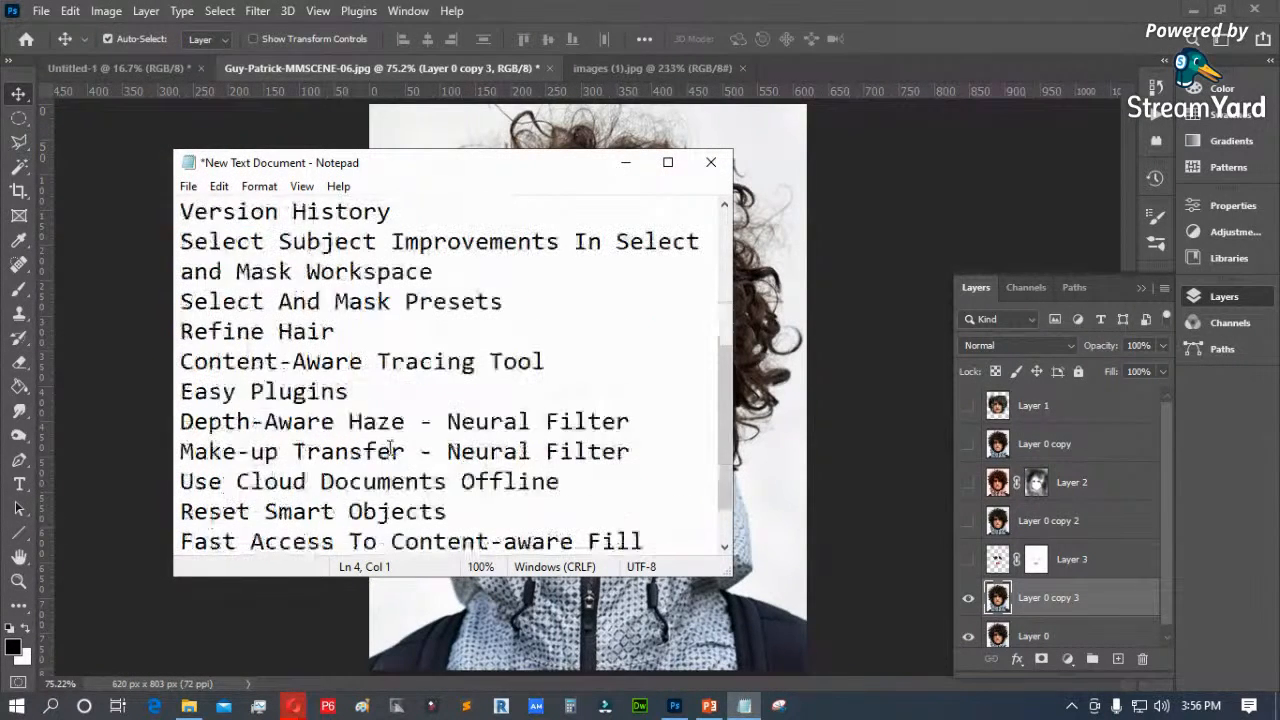
scroll(385, 452, "down", 1)
scroll(385, 452, "up", 4)
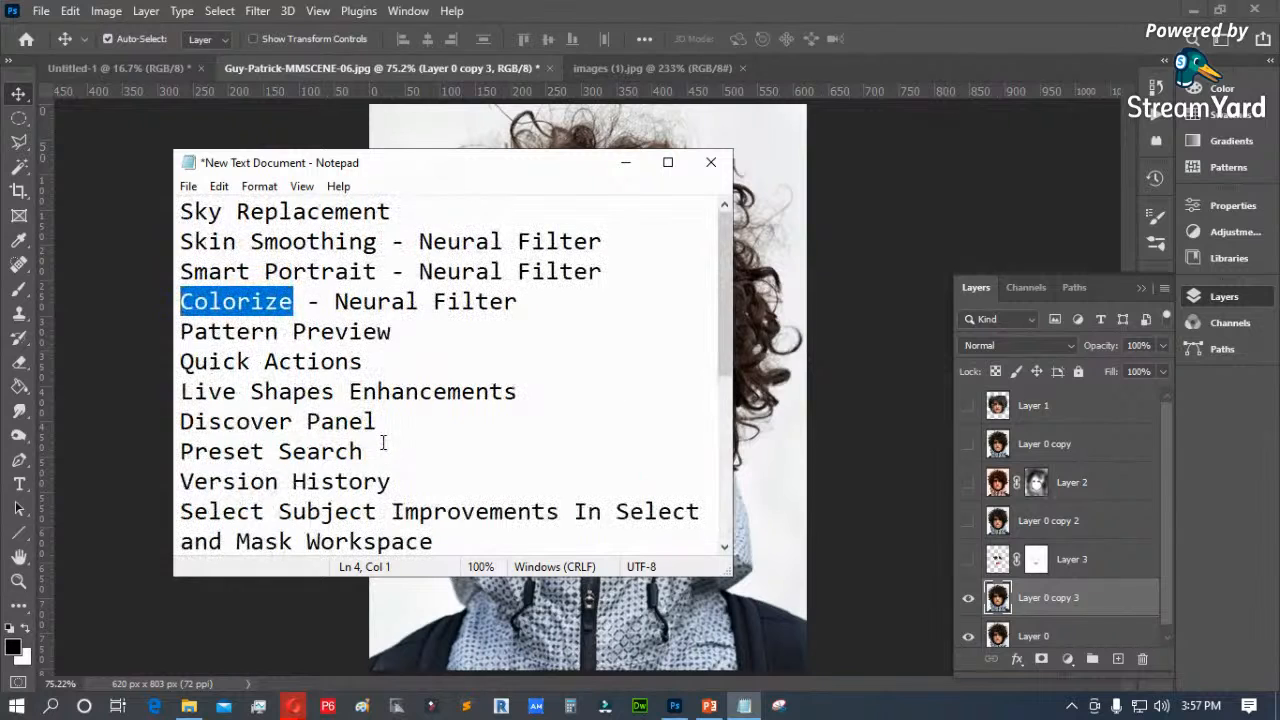
left_click(857, 205)
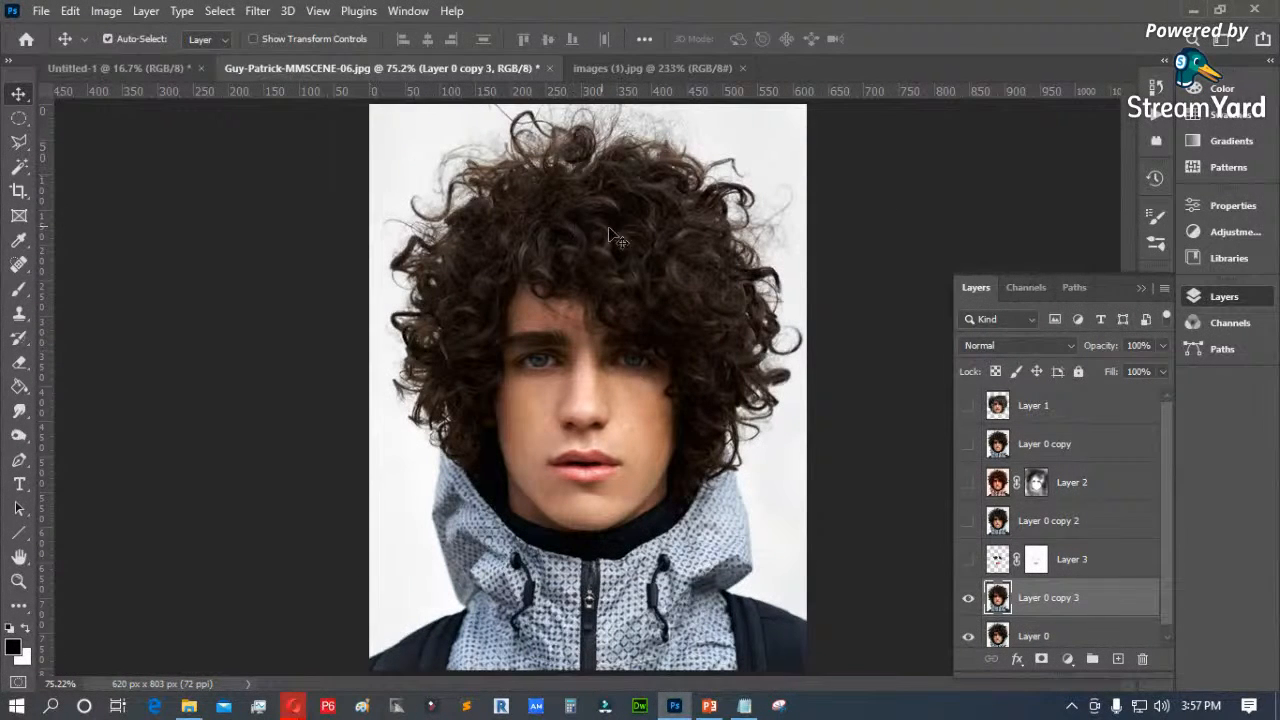
Step: Open Neural Filters on Layer 0 copy 3 and download the Style Transfer filter
left_click(257, 11)
left_click(280, 88)
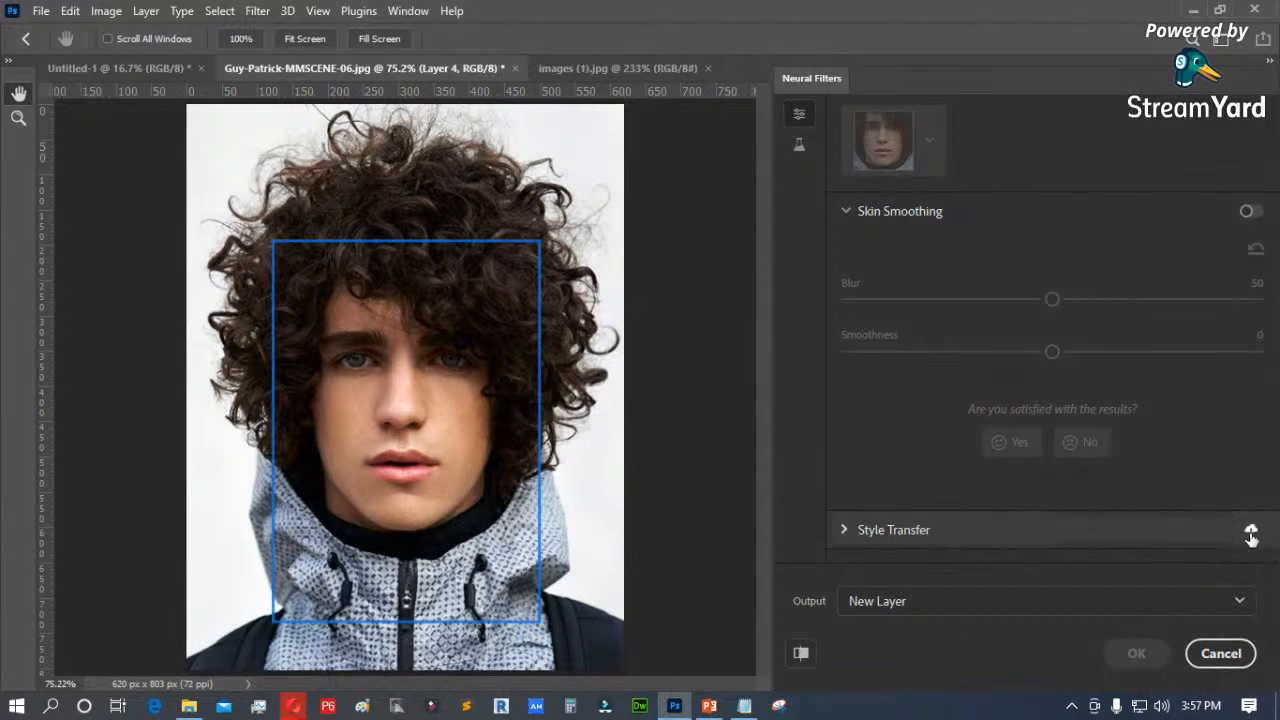
left_click(845, 531)
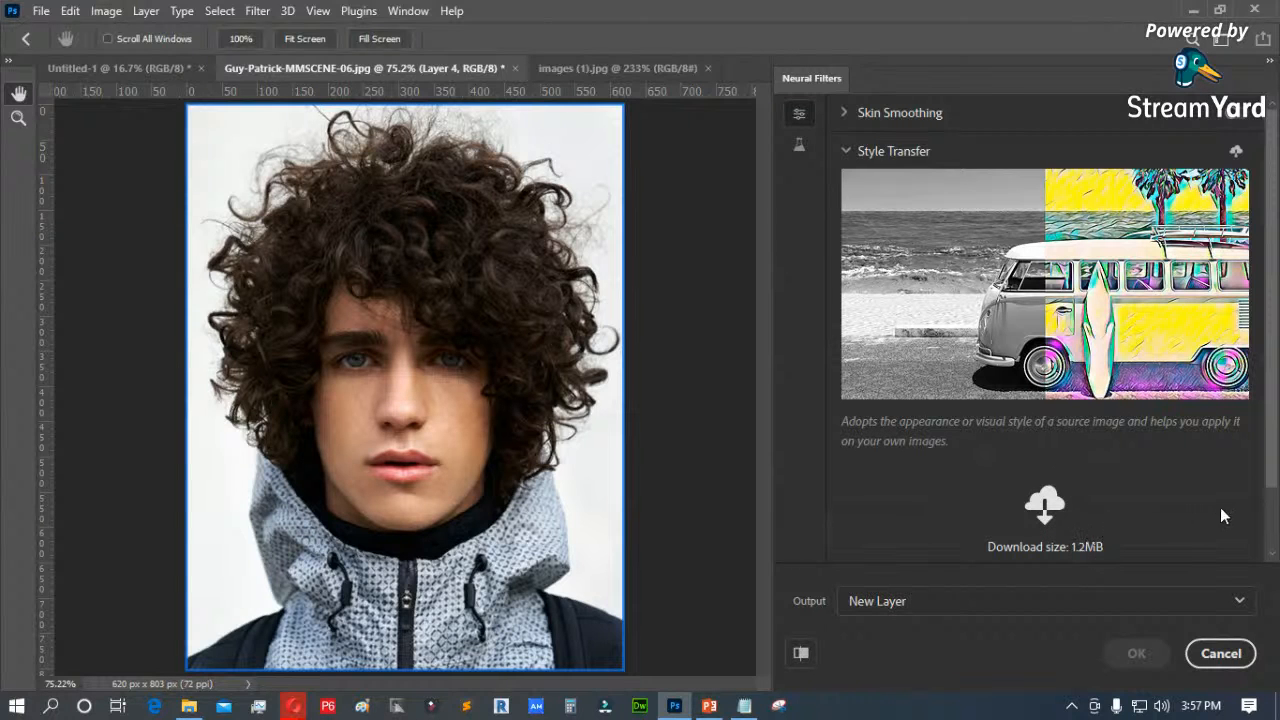
left_click_drag(1270, 472, 1270, 536)
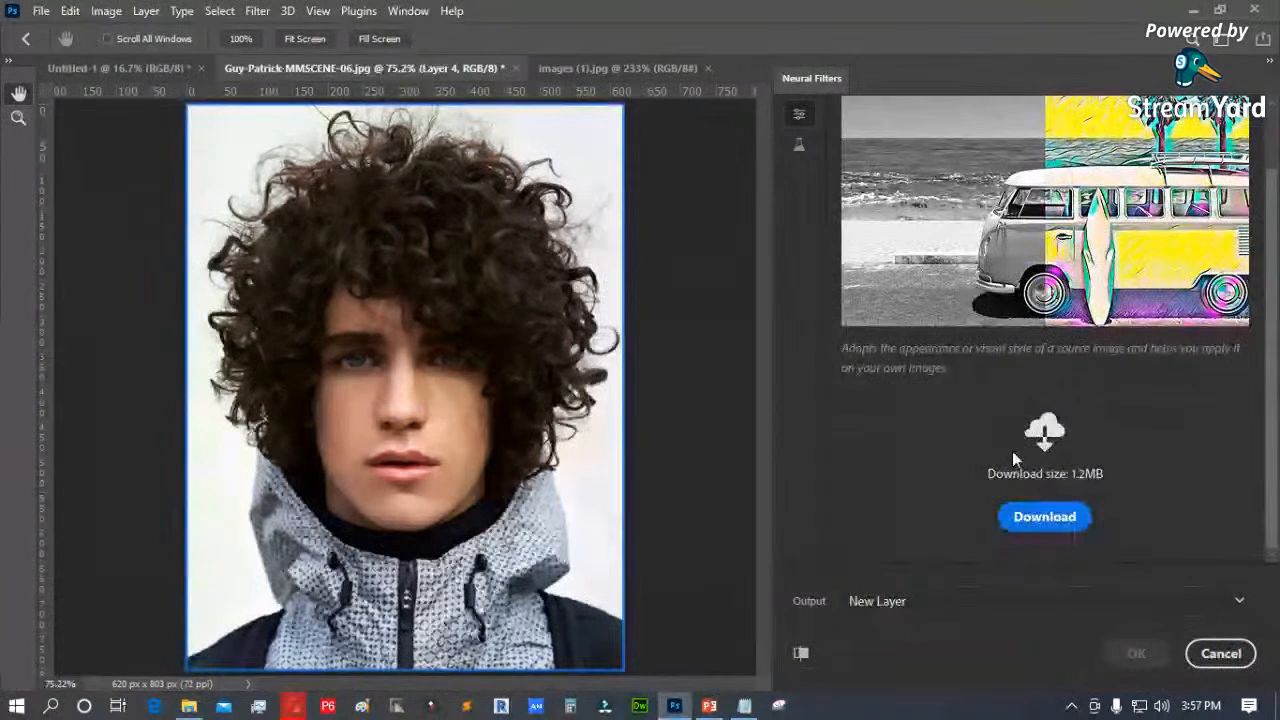
left_click(1044, 522)
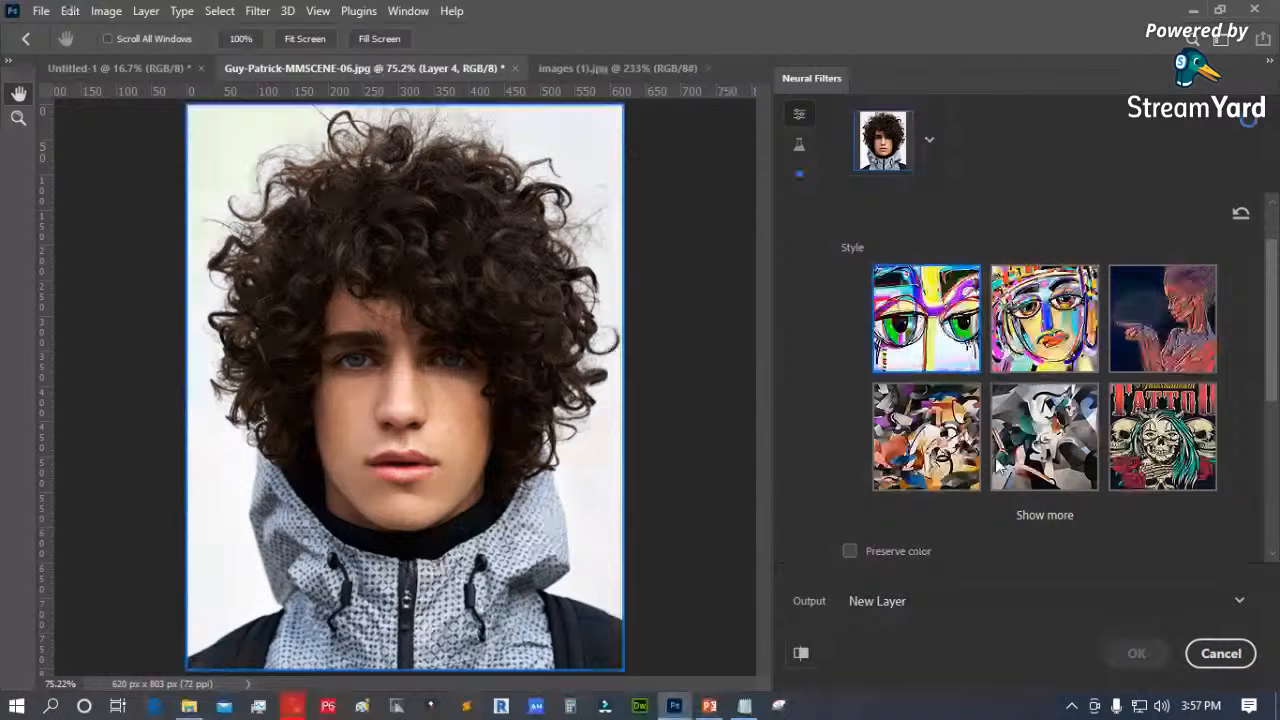
Step: Try several Style Transfer presets on the portrait, ending with the multicoloured abstract collage style
scroll(900, 420, "up", 2)
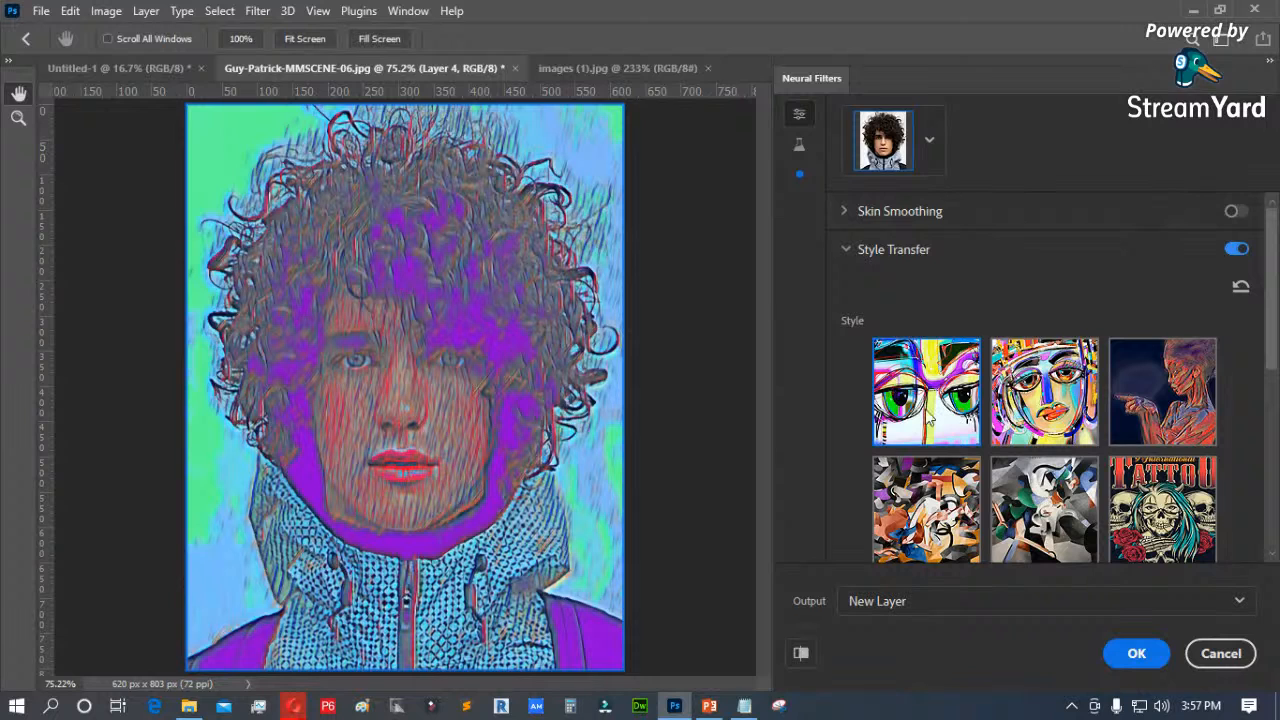
left_click(1140, 405)
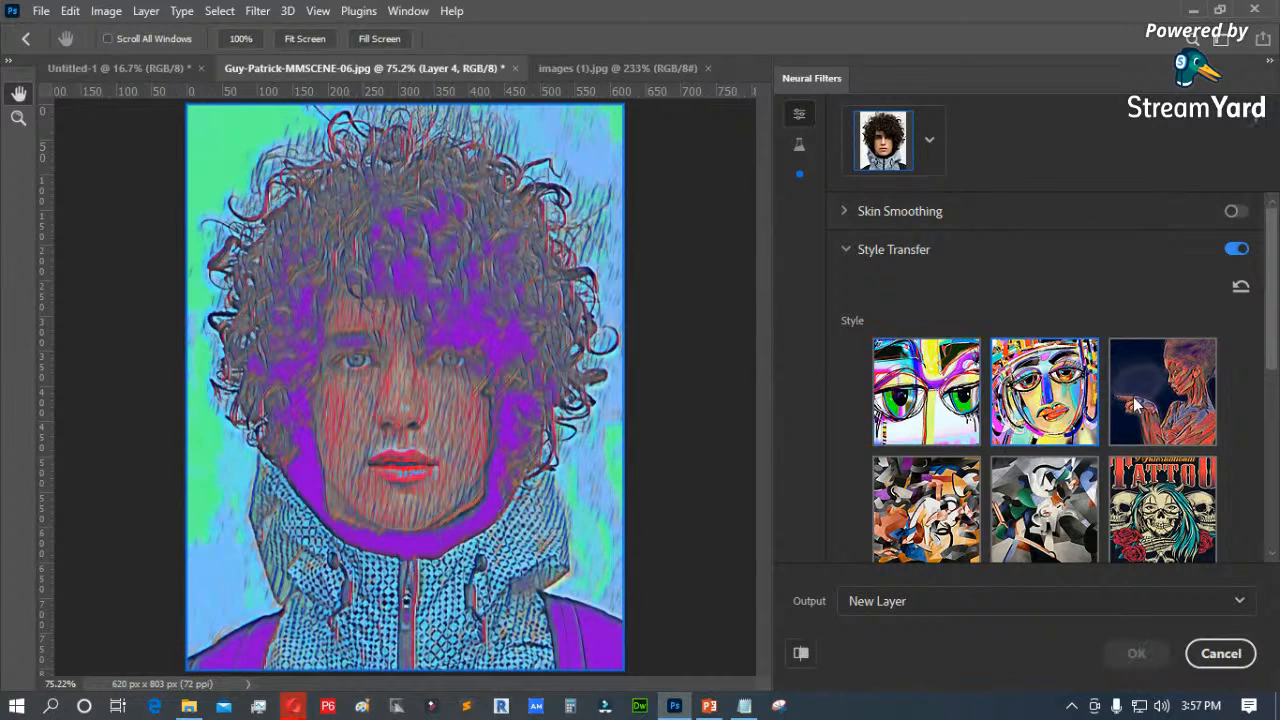
left_click(951, 393)
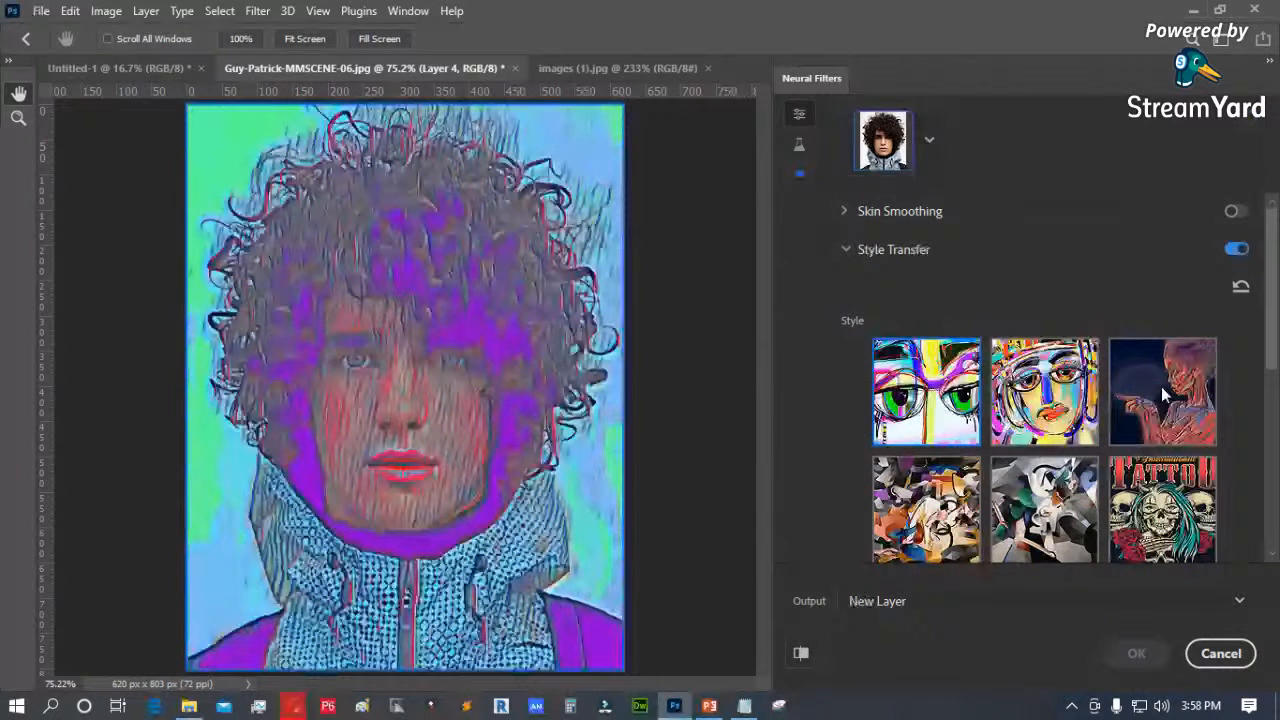
left_click(926, 508)
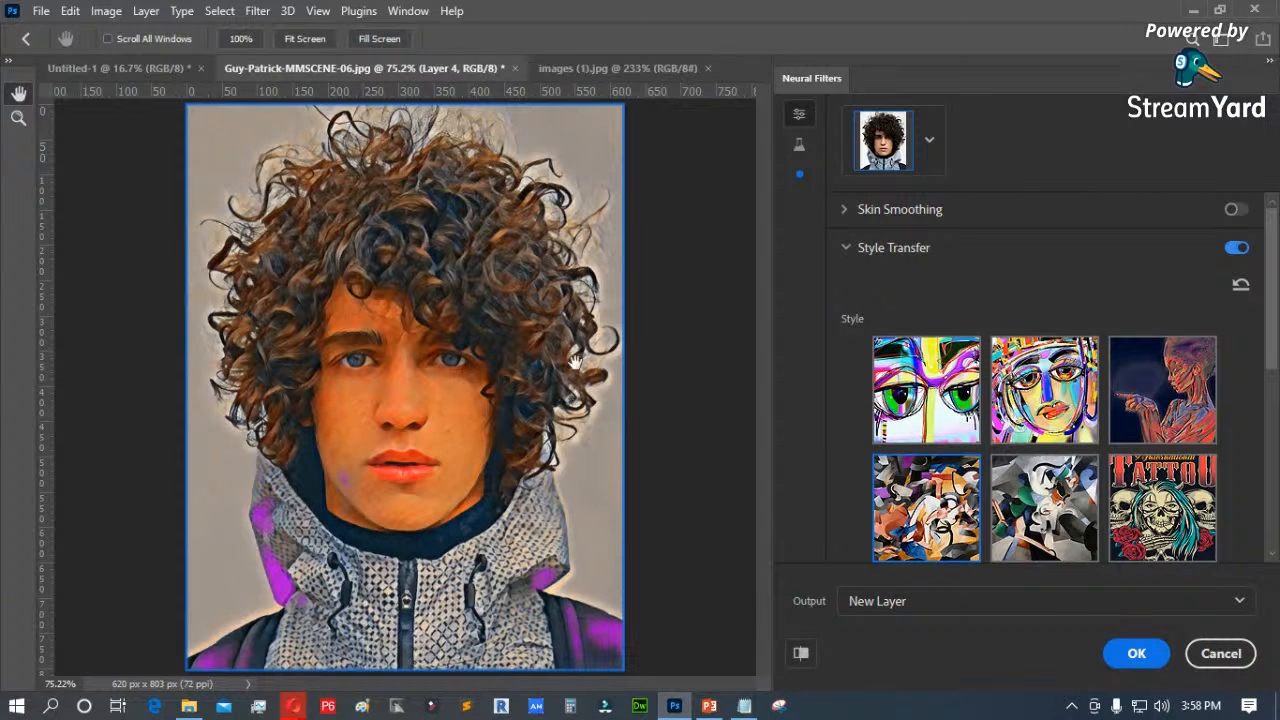
Step: Expand the style collection, apply the Starry Night style to the portrait, and browse the other presets
scroll(1105, 500, "down", 2)
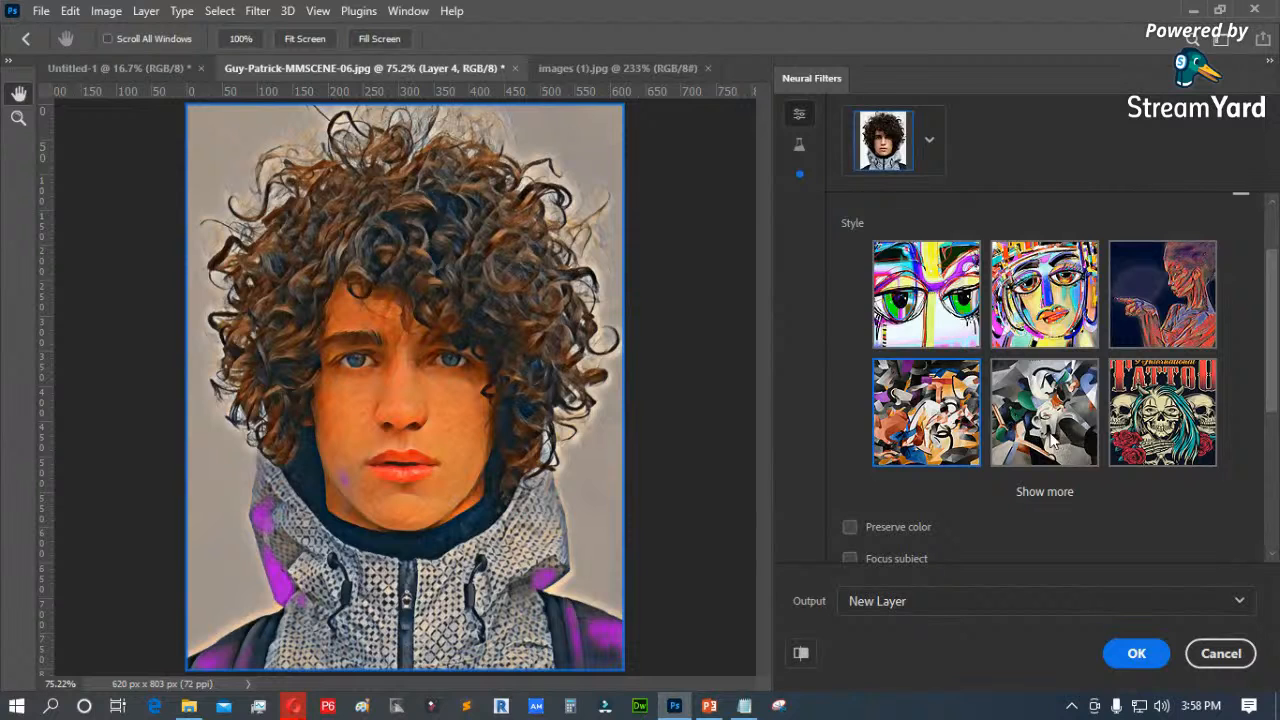
left_click_drag(1271, 391, 1274, 422)
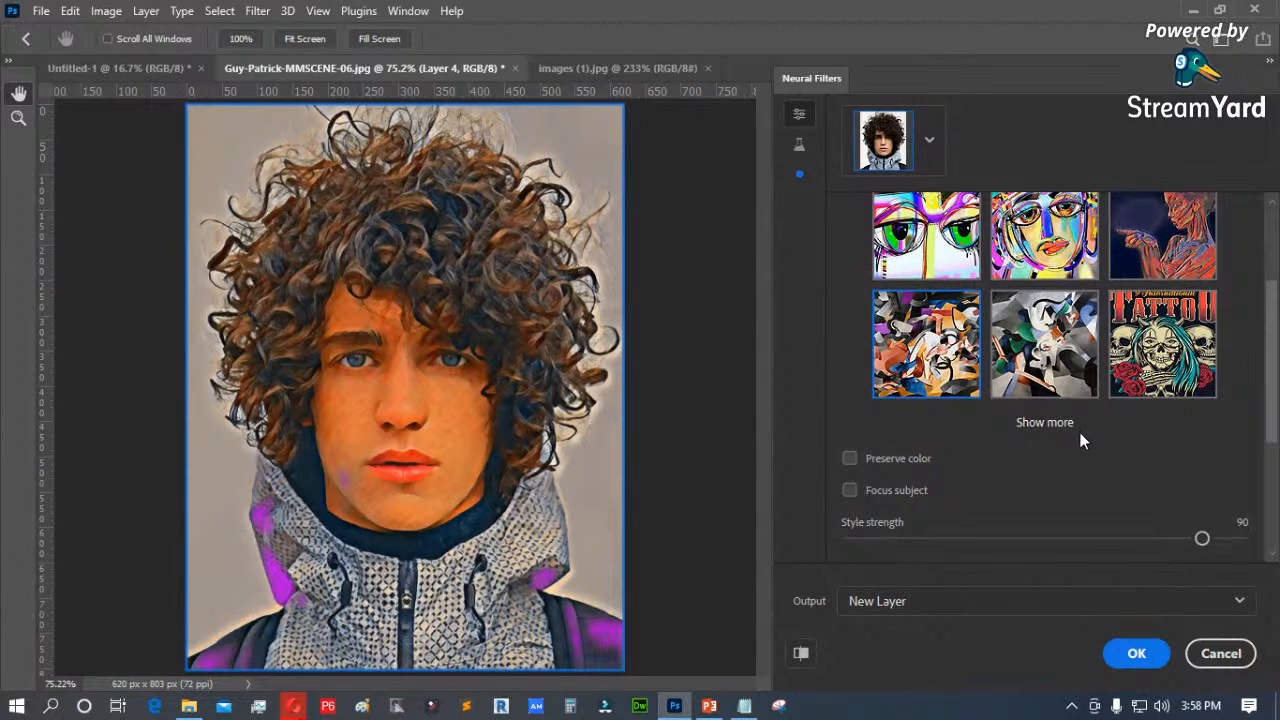
scroll(1080, 440, "up", 1)
left_click(1043, 519)
scroll(1100, 460, "down", 2)
left_click(1176, 380)
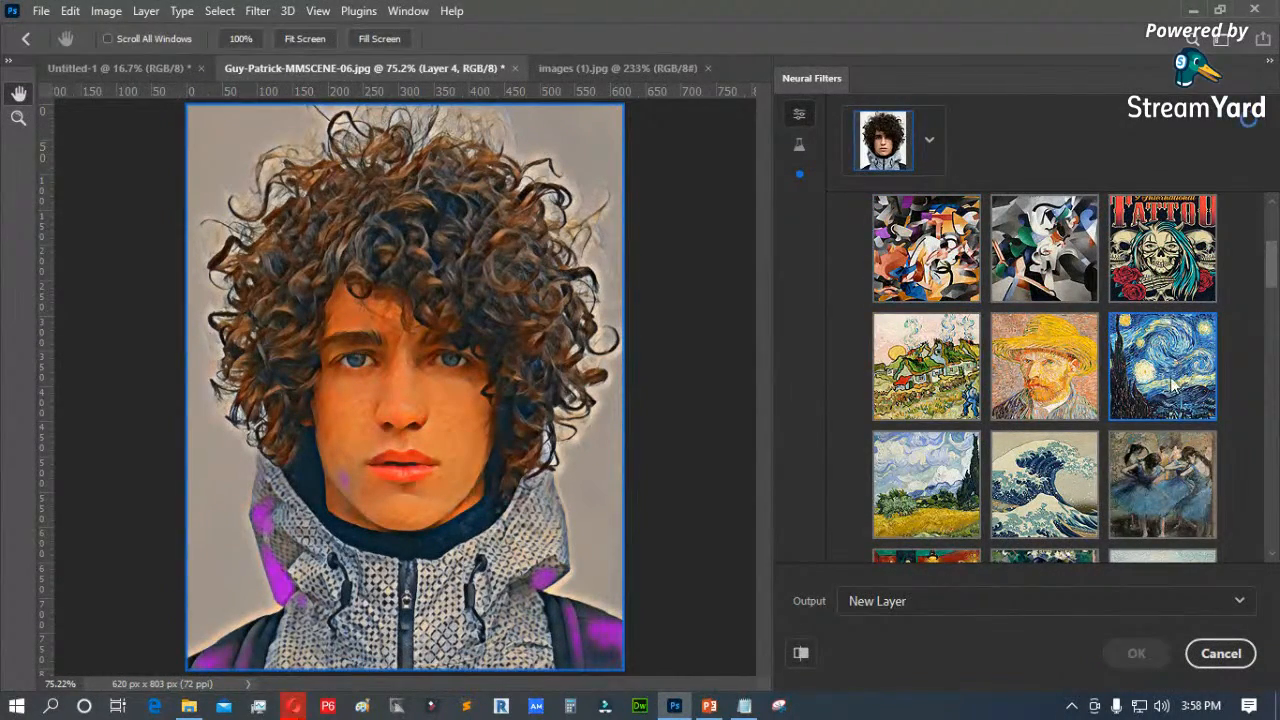
scroll(1165, 398, "down", 3)
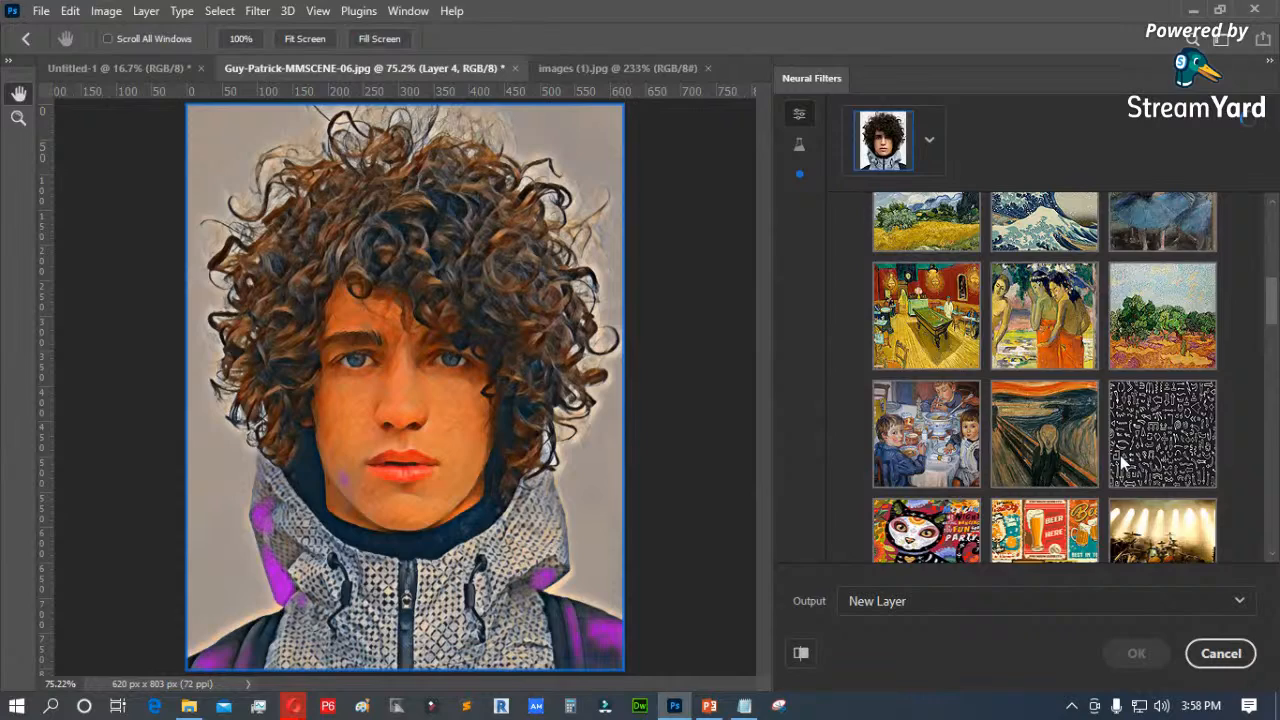
scroll(1122, 463, "up", 2)
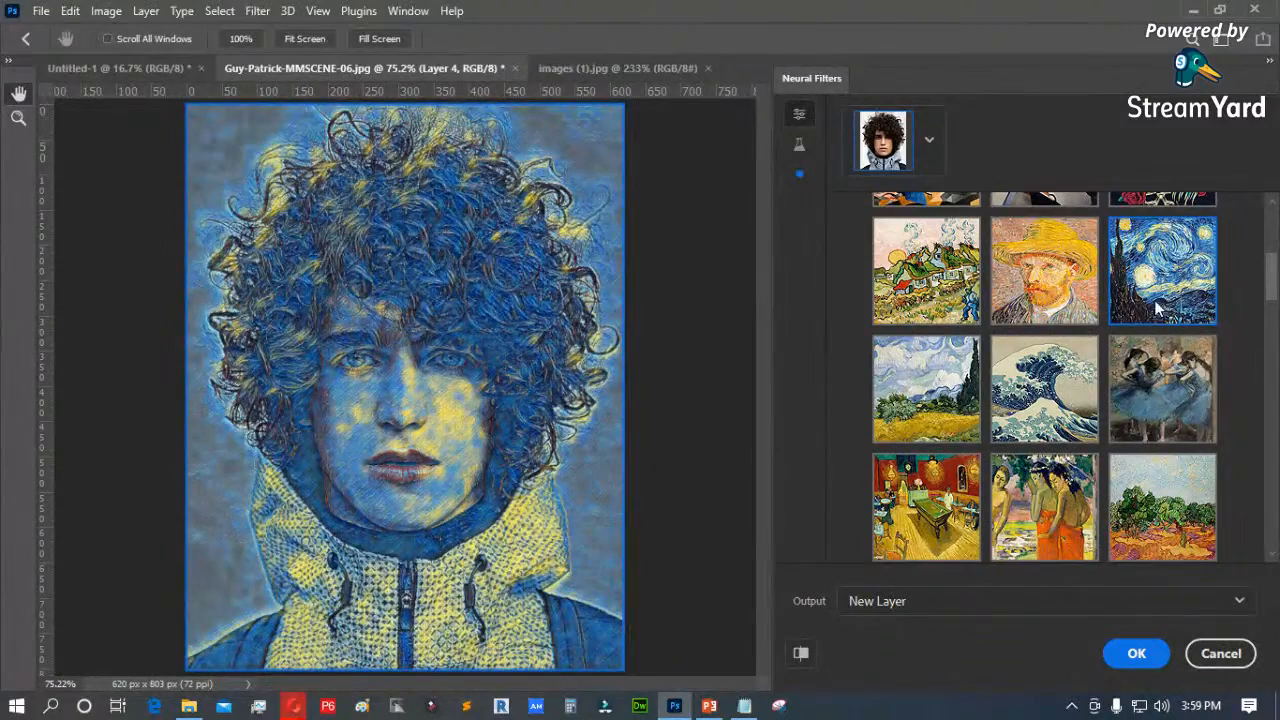
Step: Enable Focus subject for the Starry Night style transfer
left_click_drag(1270, 285, 1274, 542)
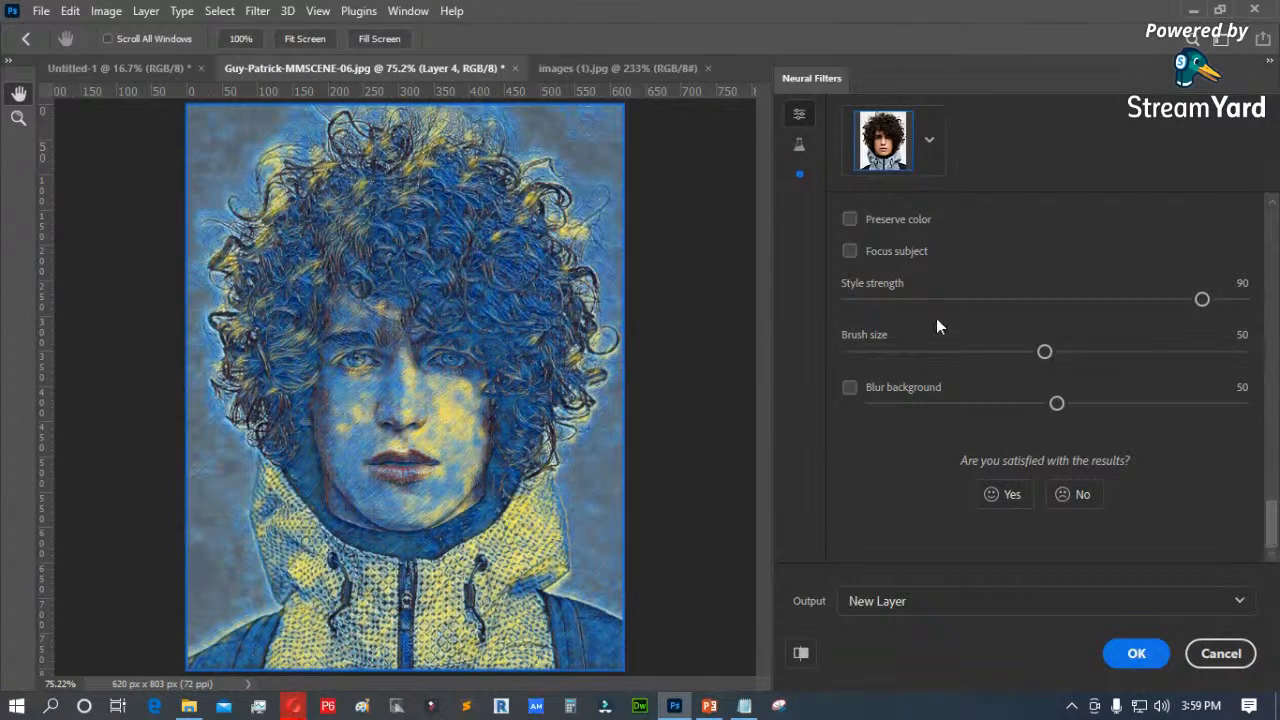
left_click(849, 252)
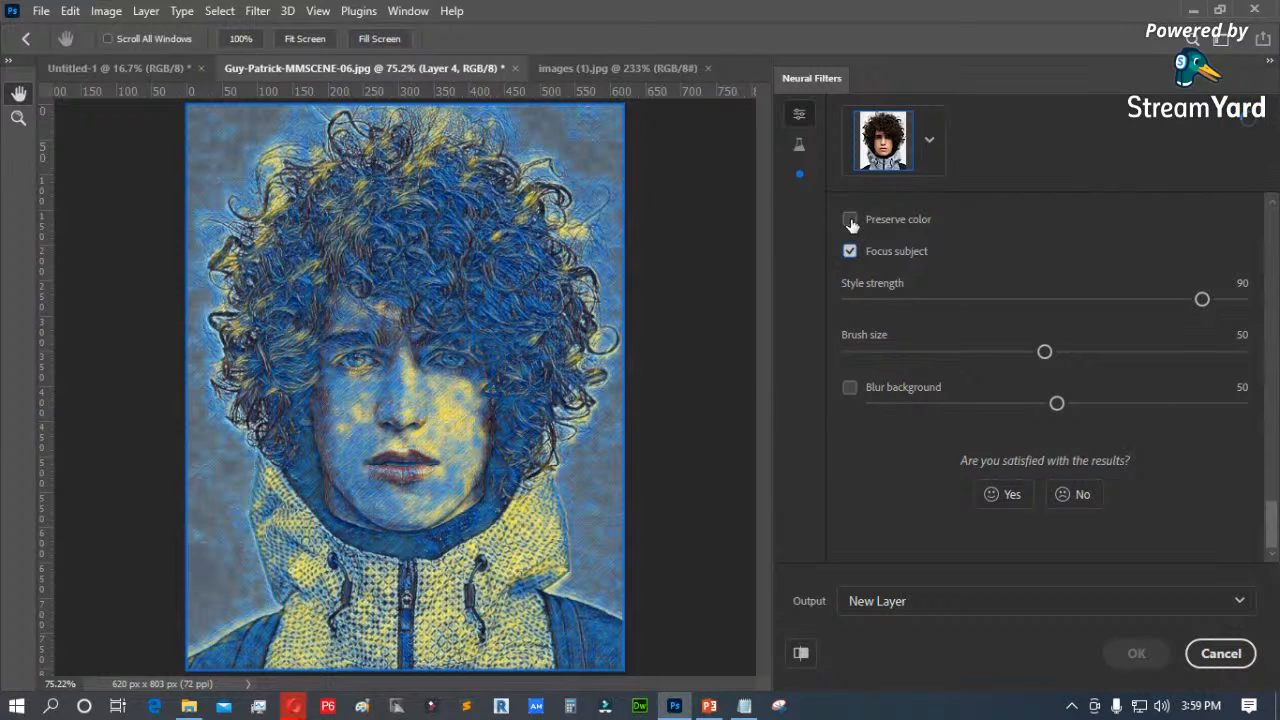
scroll(851, 220, "up", 10)
scroll(900, 320, "down", 5)
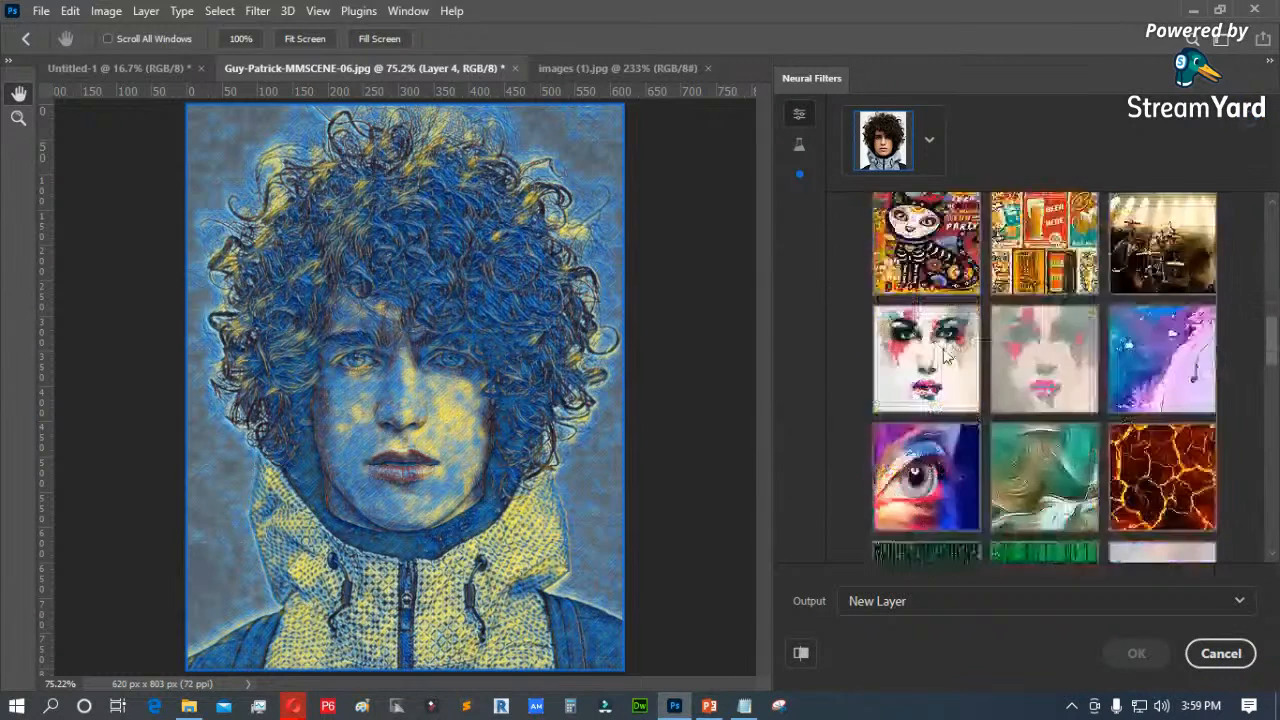
scroll(940, 358, "down", 10)
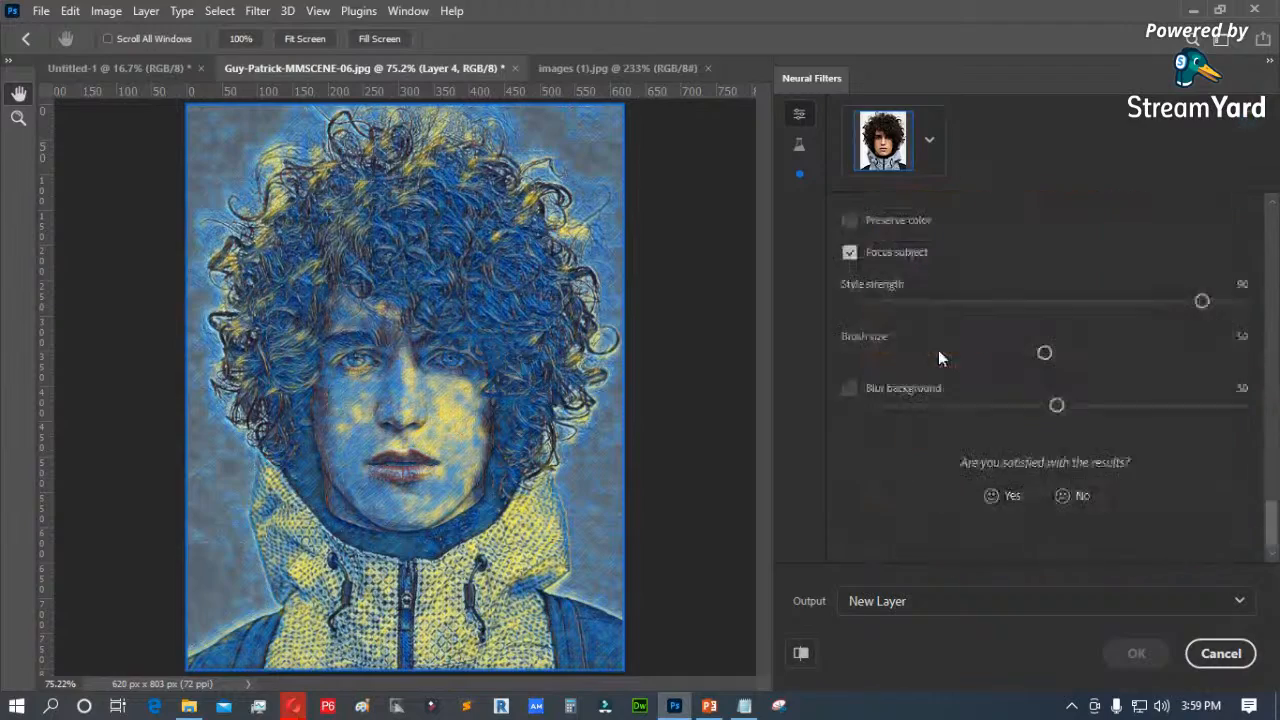
Step: Try Preserve color on the style transfer, compare the result with the original portrait, and disable the option again
left_click(850, 221)
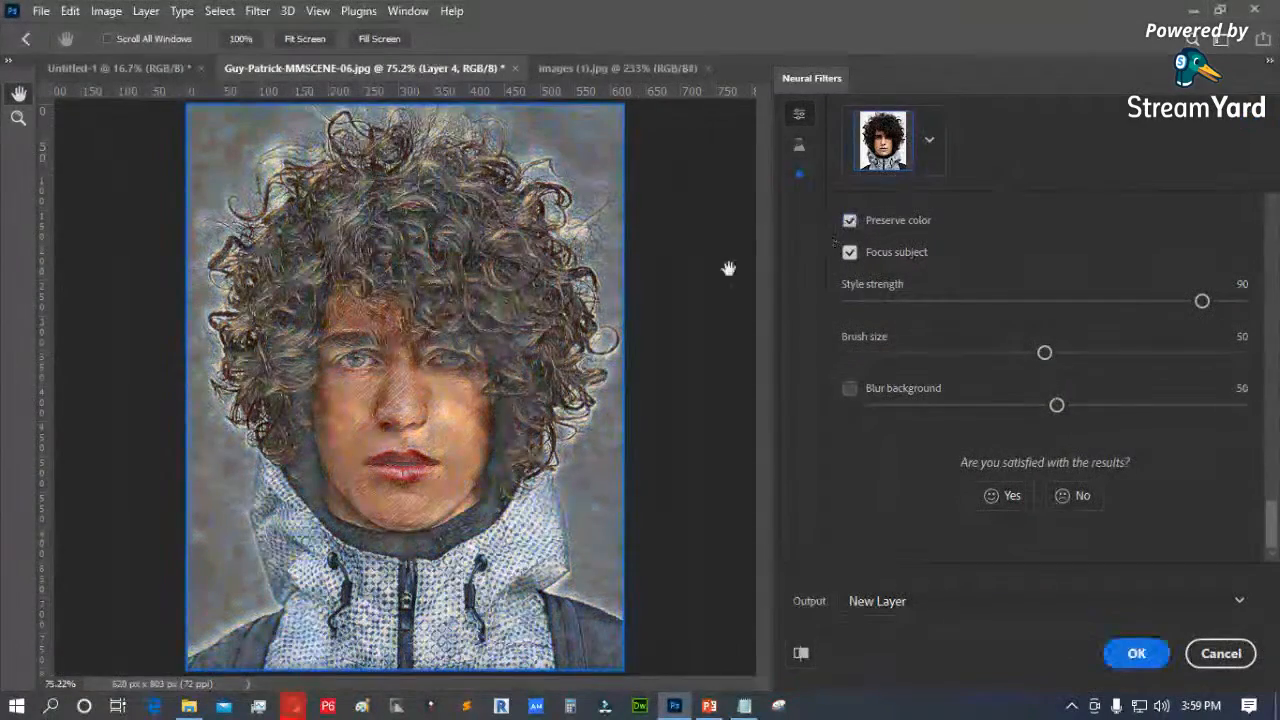
left_click(801, 653)
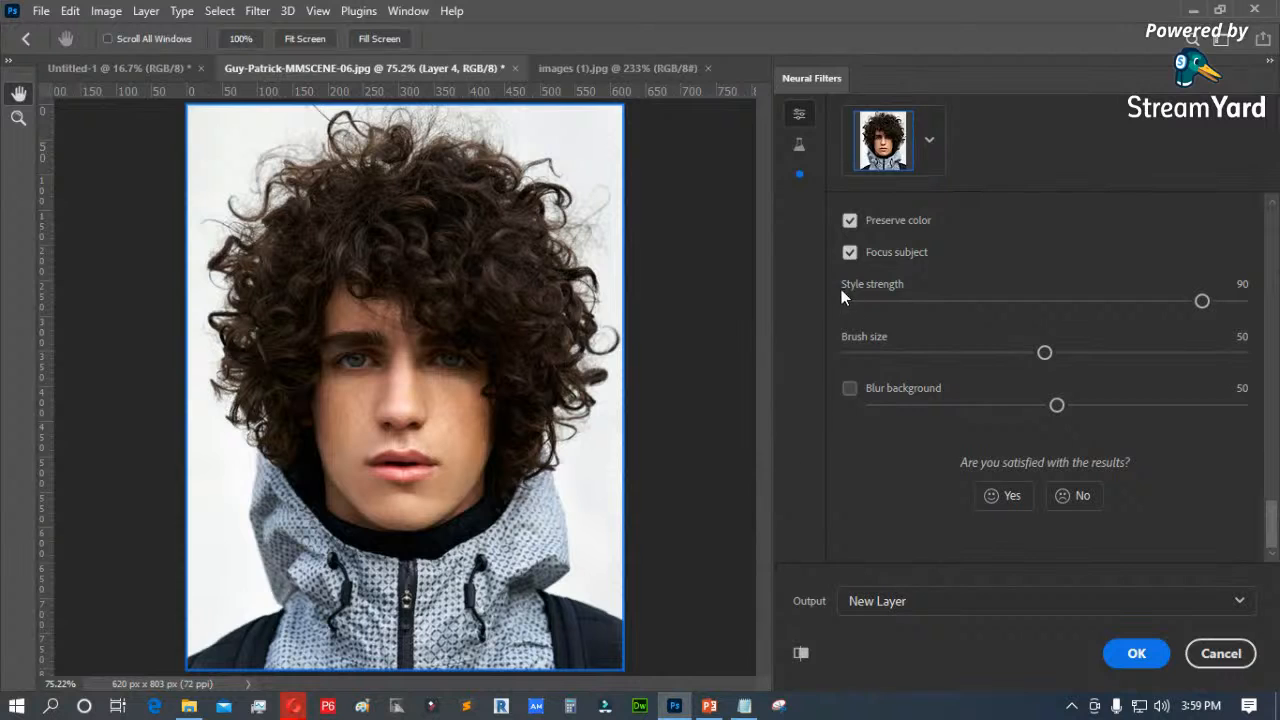
left_click(799, 654)
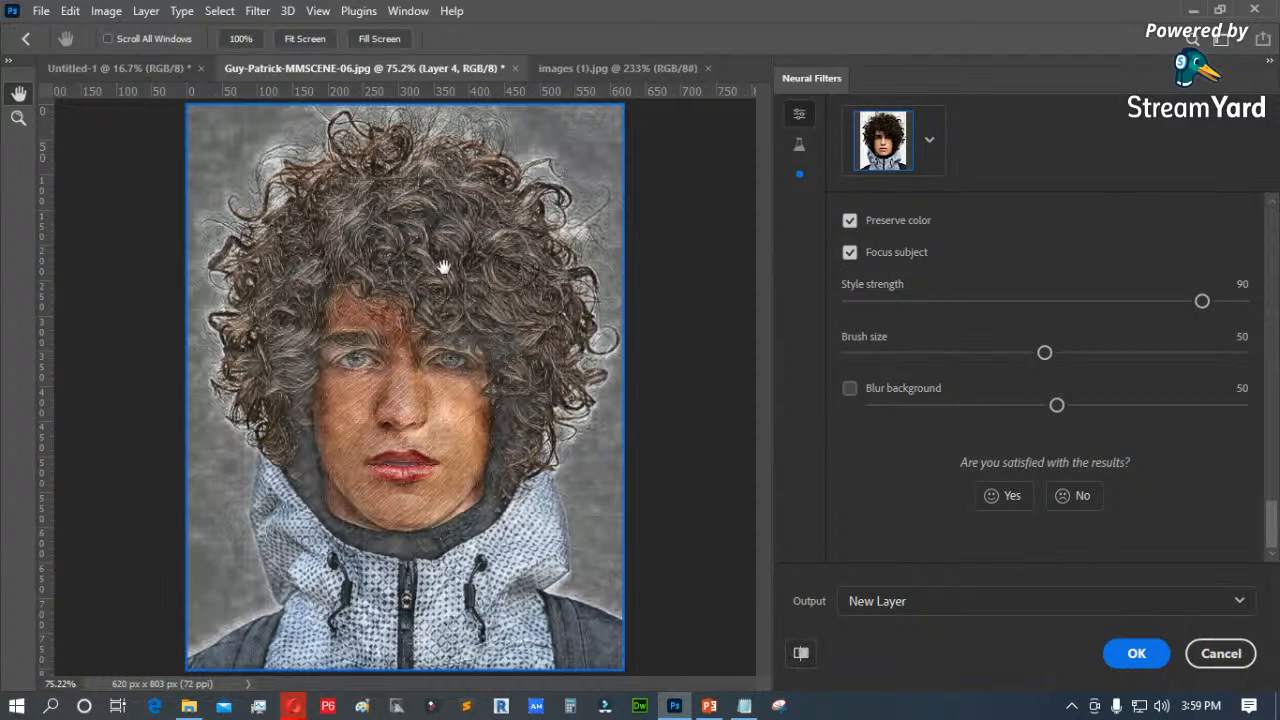
left_click(850, 221)
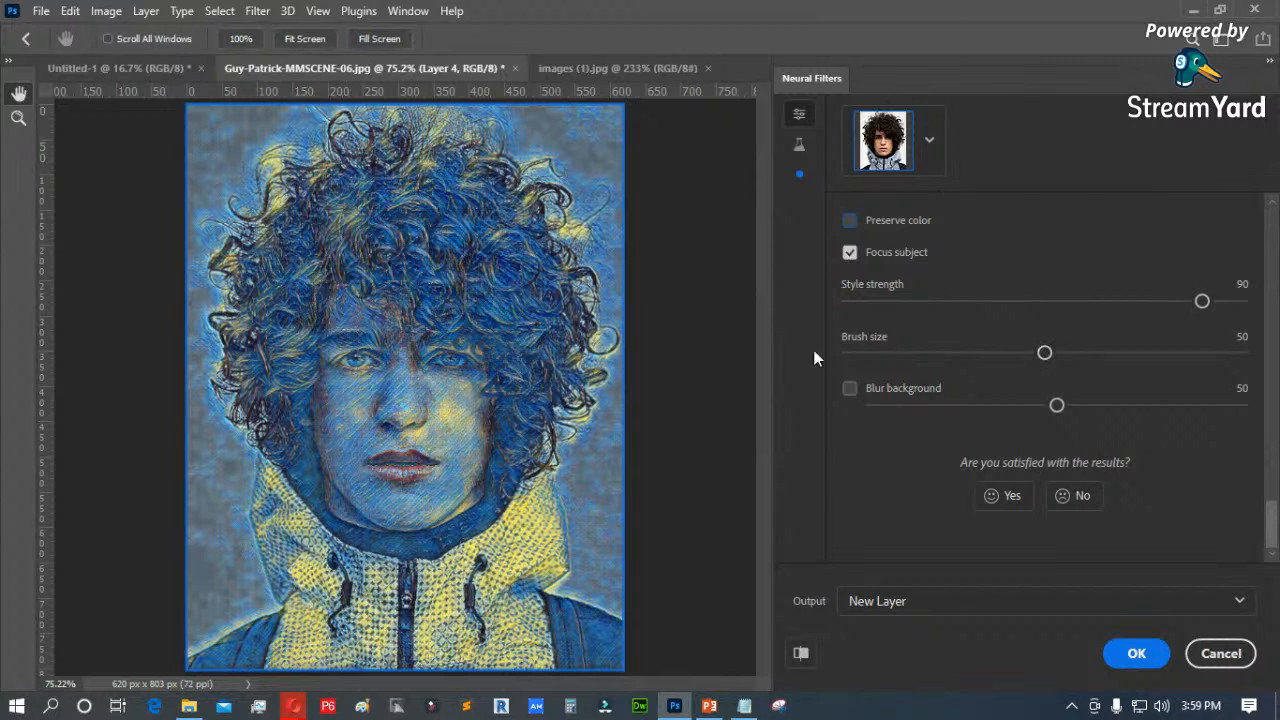
Step: Set the style transfer's brush size to 52
mouse_move(1034, 362)
left_mouse_down()
mouse_move(999, 360)
mouse_move(1084, 361)
mouse_move(1023, 373)
mouse_move(1106, 378)
left_mouse_up()
left_click_drag(1099, 354, 1053, 357)
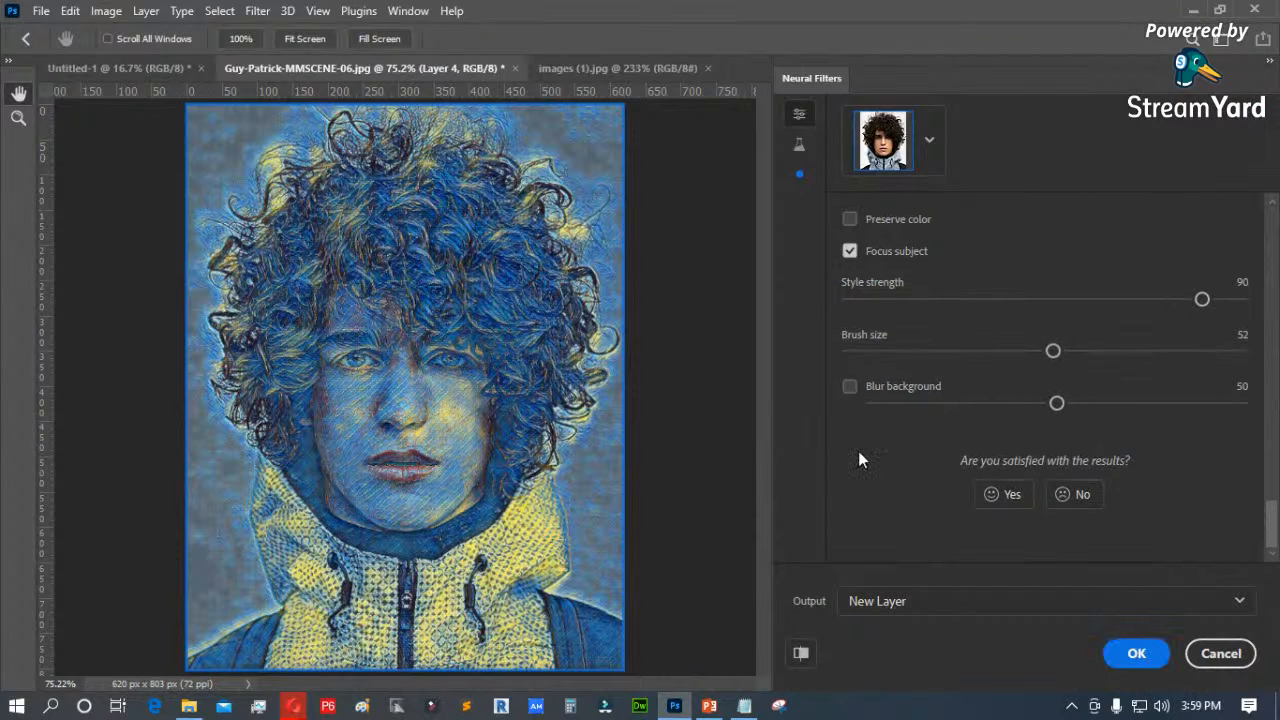
Step: Apply the green binary-code style preset from the style collection to the portrait and output it as a new layer
scroll(933, 452, "up", 3)
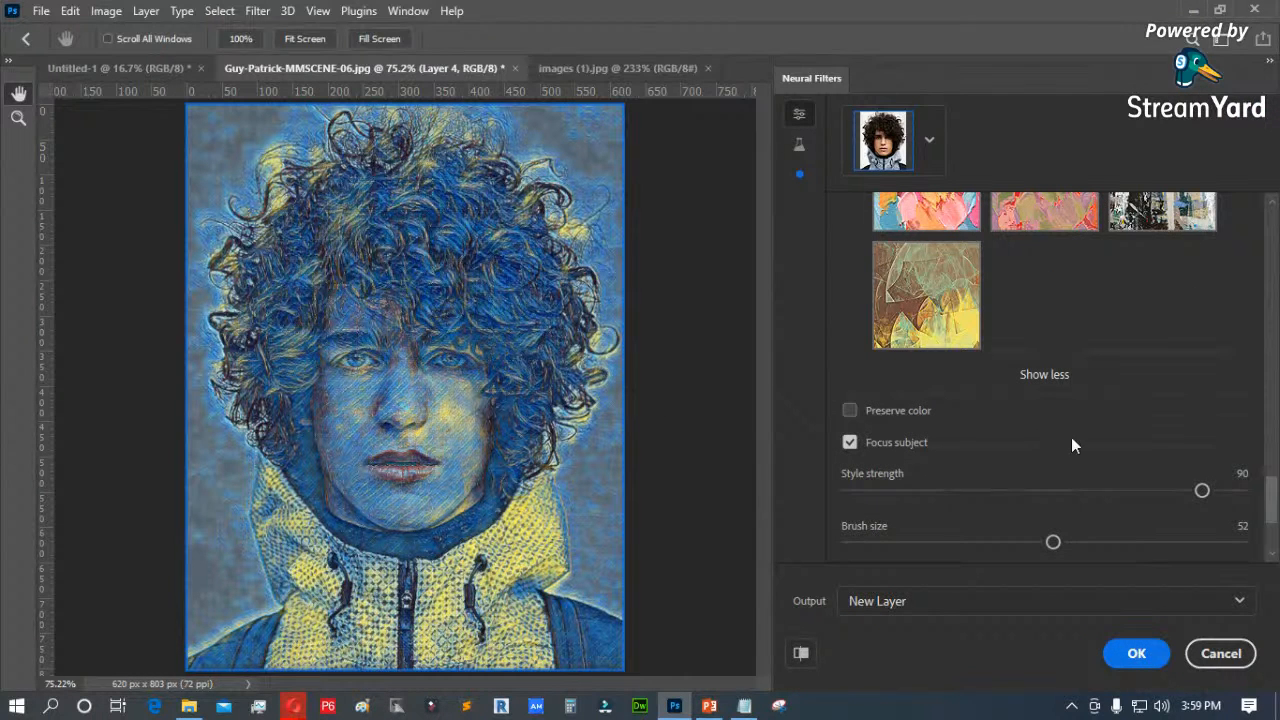
scroll(1071, 444, "up", 5)
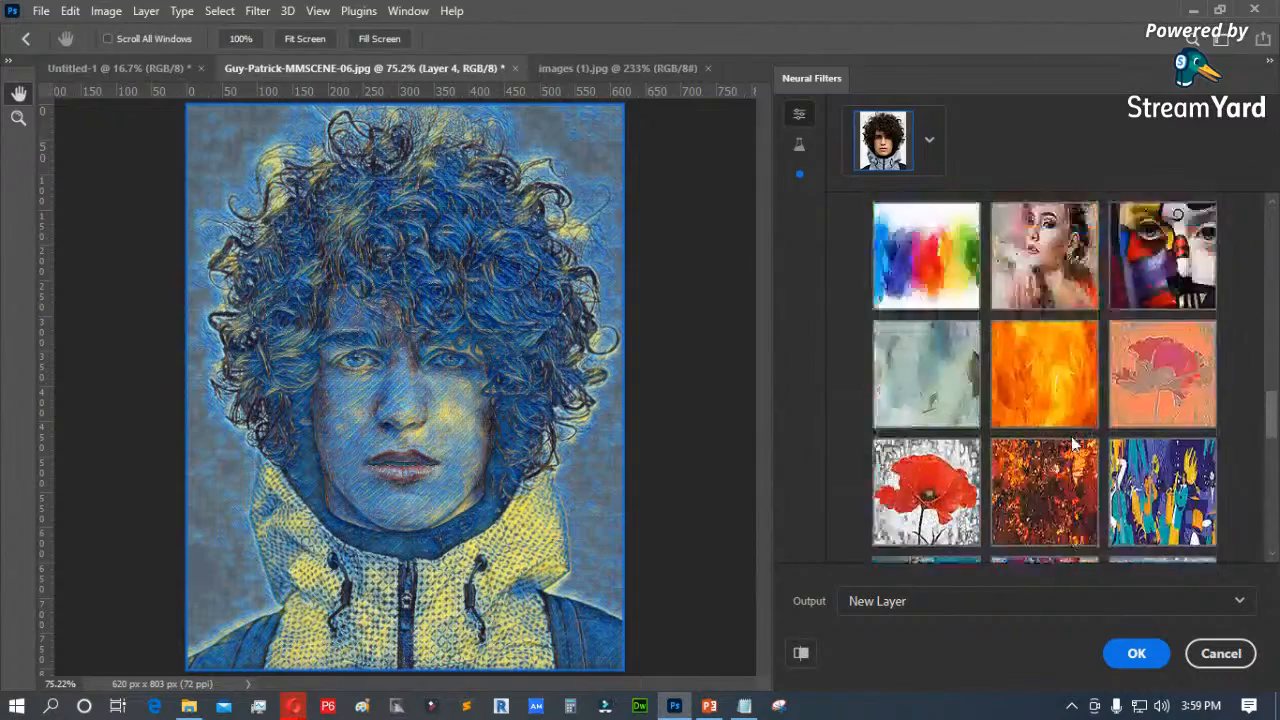
scroll(1071, 444, "up", 3)
left_click(932, 407)
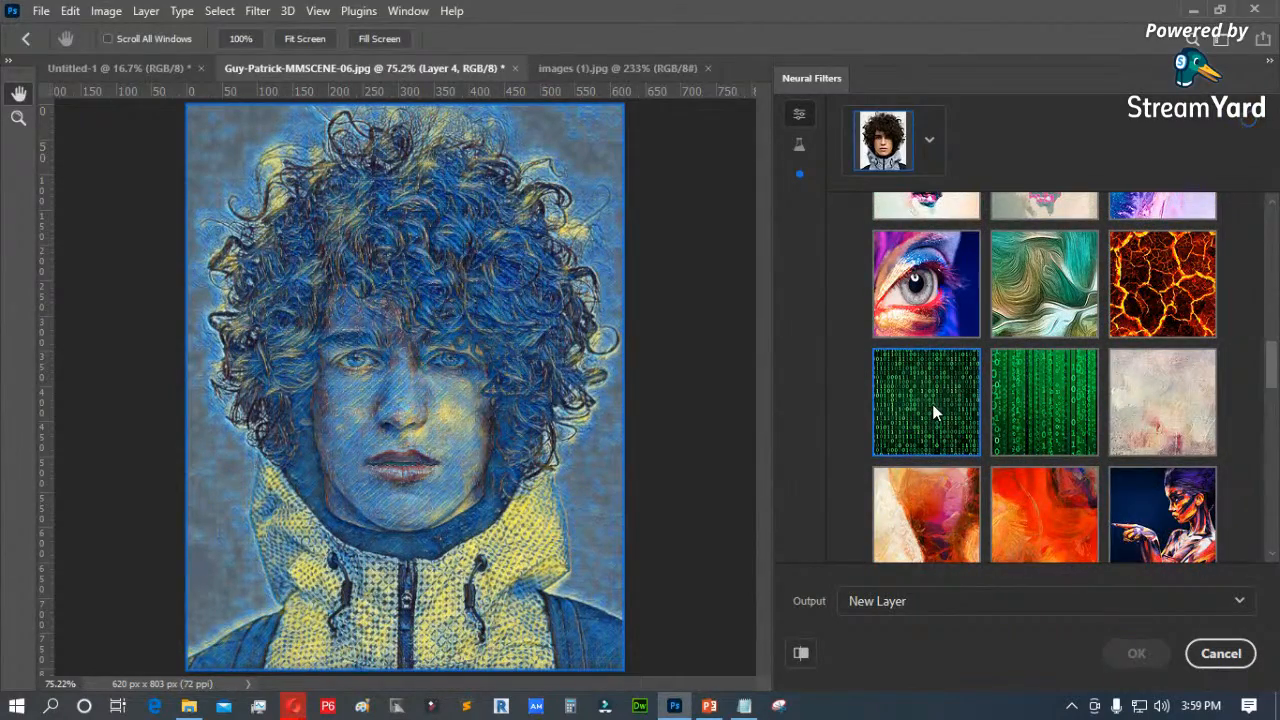
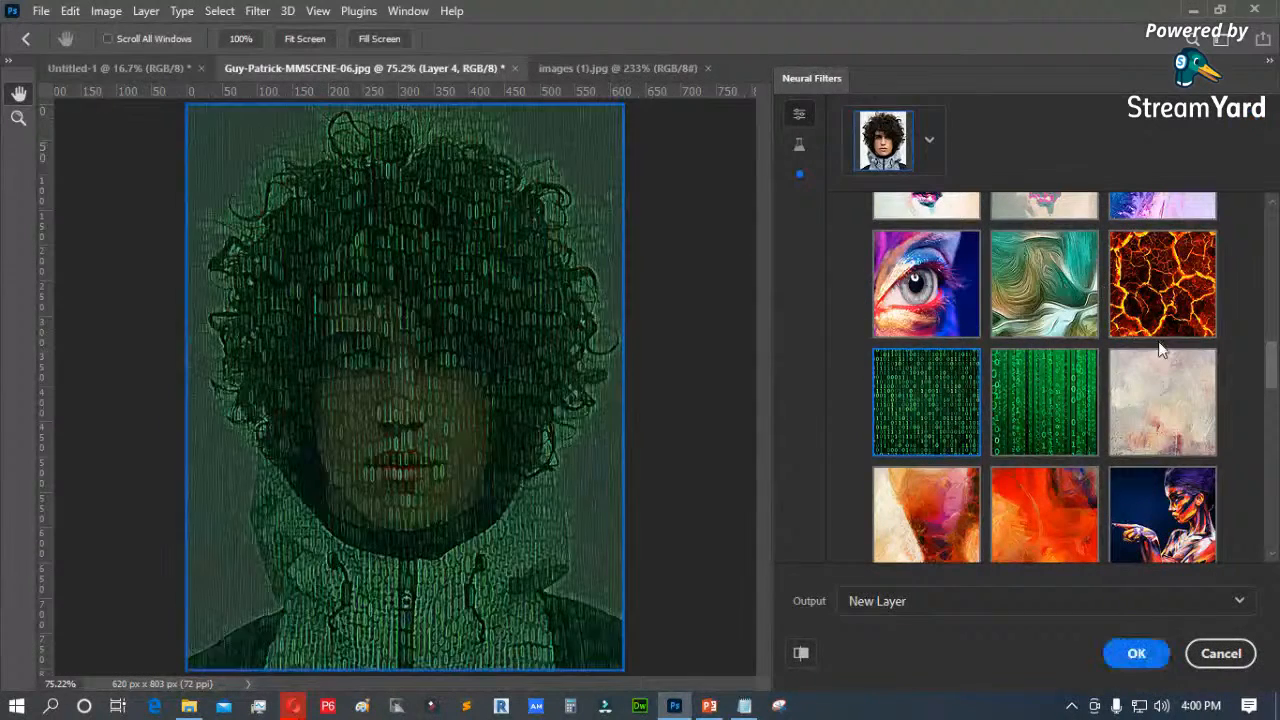
left_click(1130, 652)
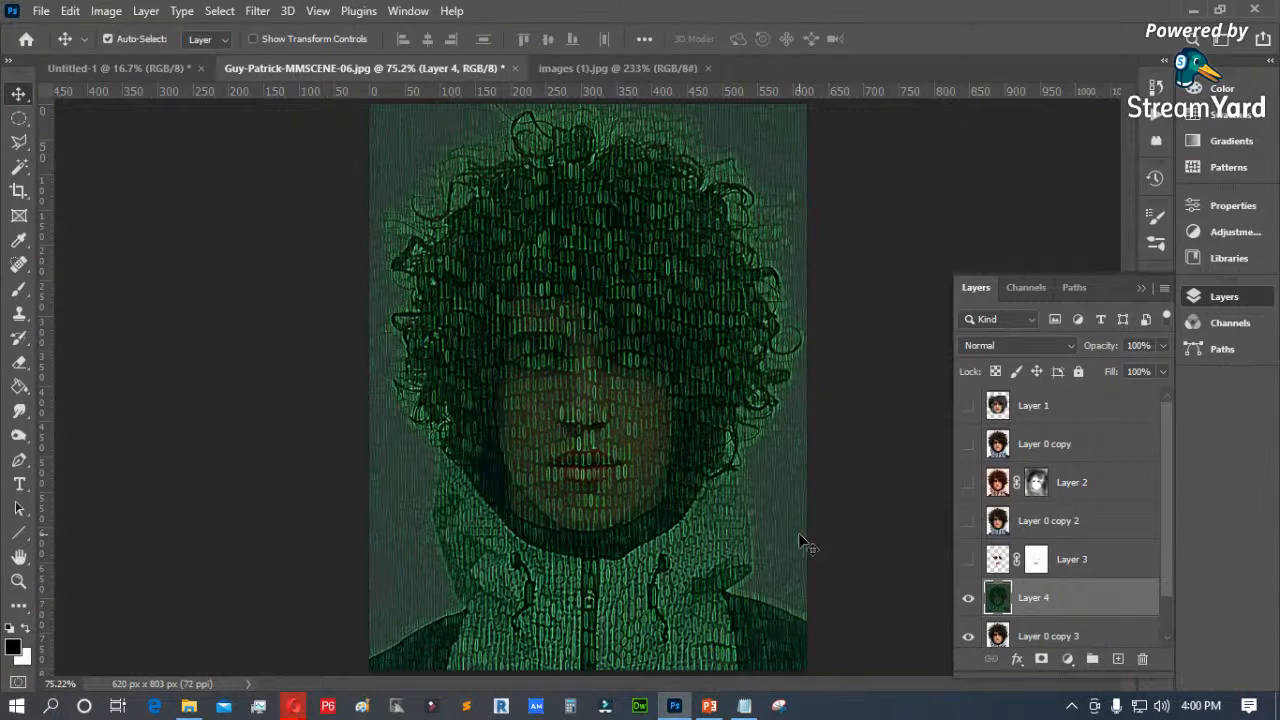
Step: Toggle the visibility of Layer 4 repeatedly to compare the green style transfer with the original portrait
left_click(968, 597)
left_click(968, 597)
left_click(968, 597)
left_click(968, 597)
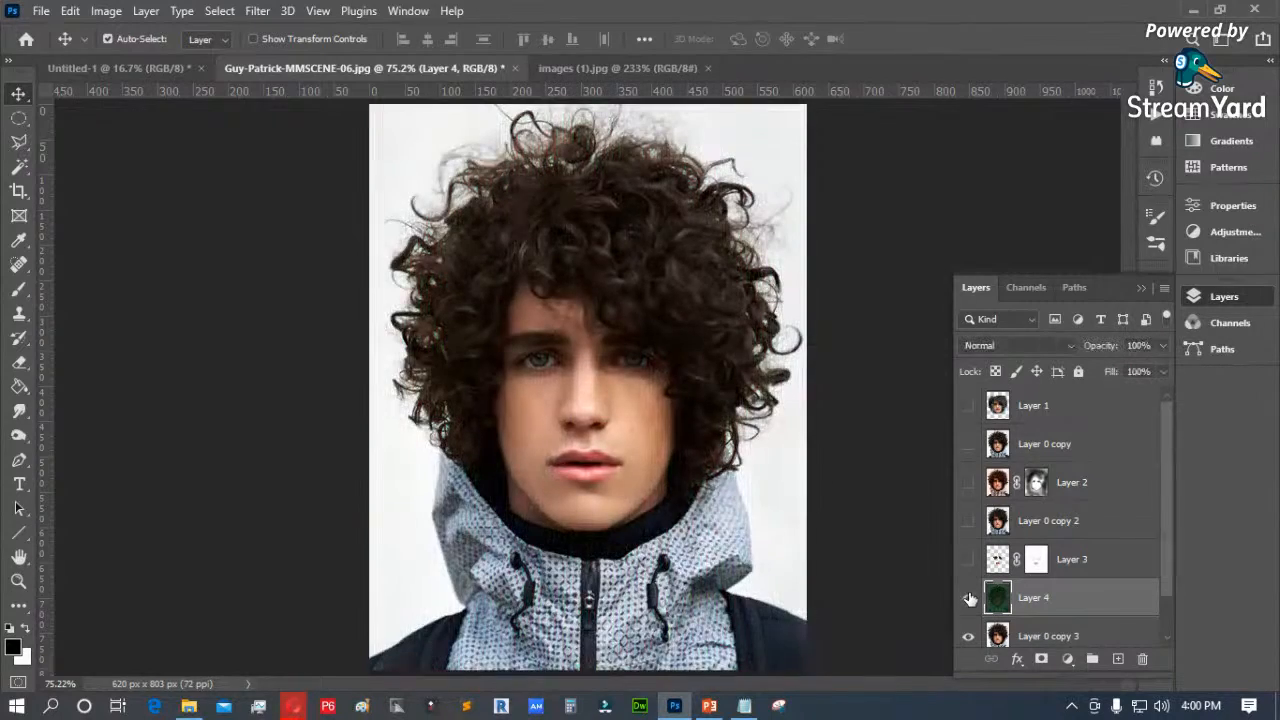
left_click(968, 597)
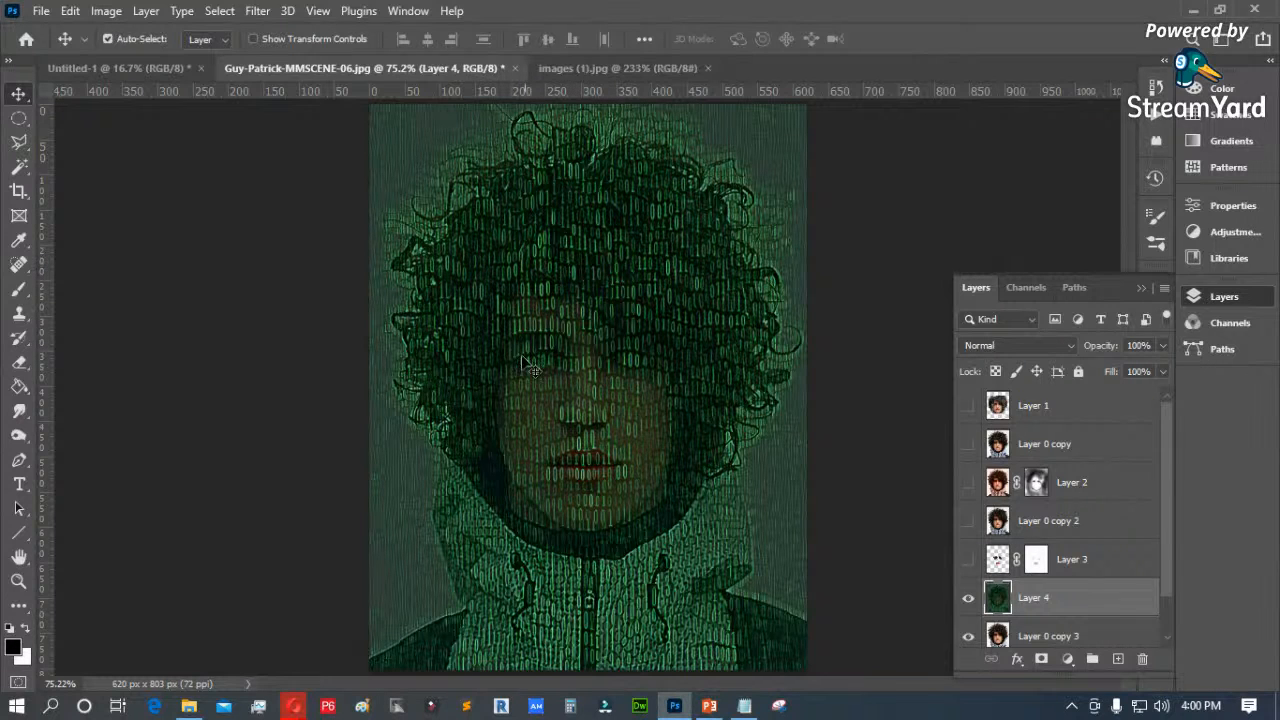
left_click(968, 599)
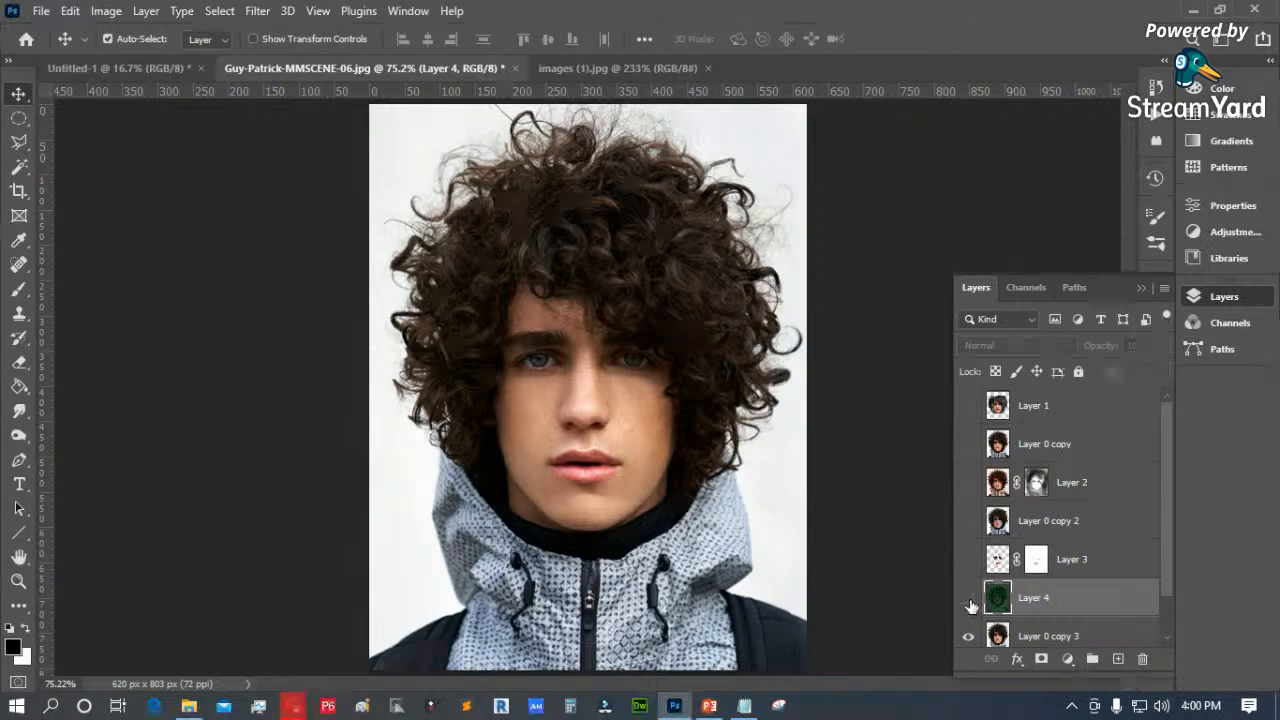
left_click(968, 599)
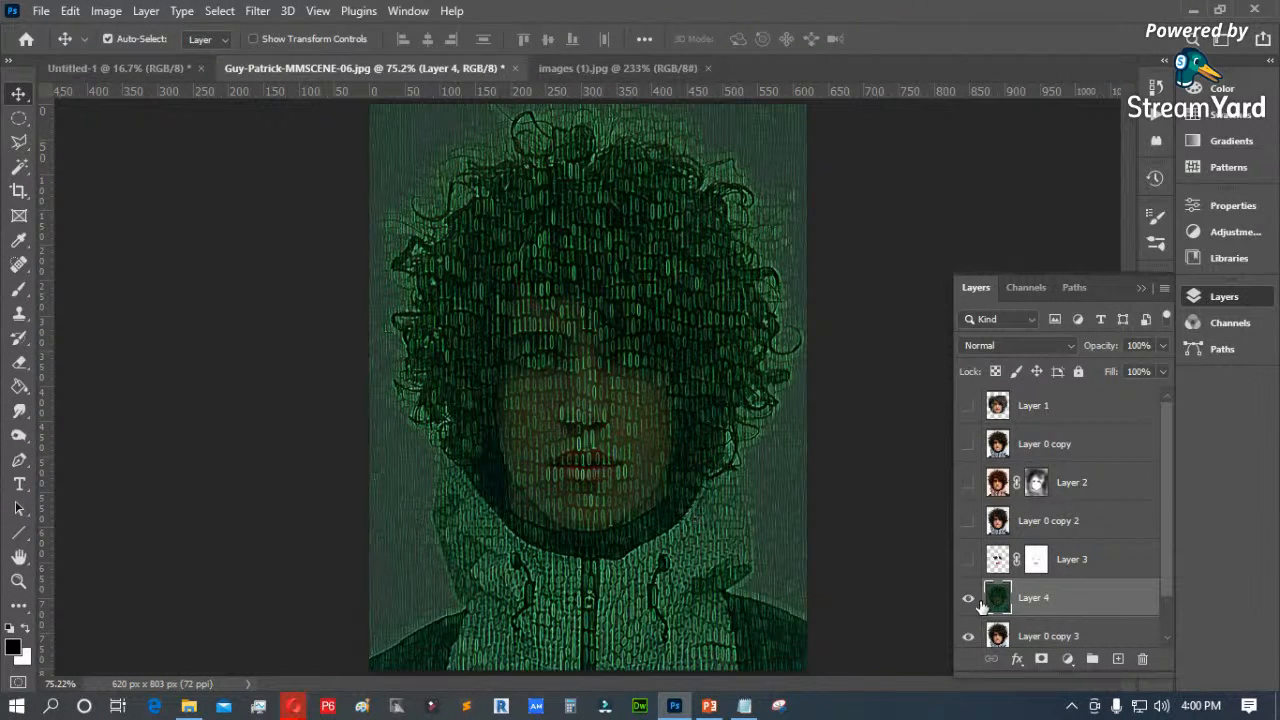
Step: Switch to Notepad and review the list of new features from beginning to end
left_click(745, 709)
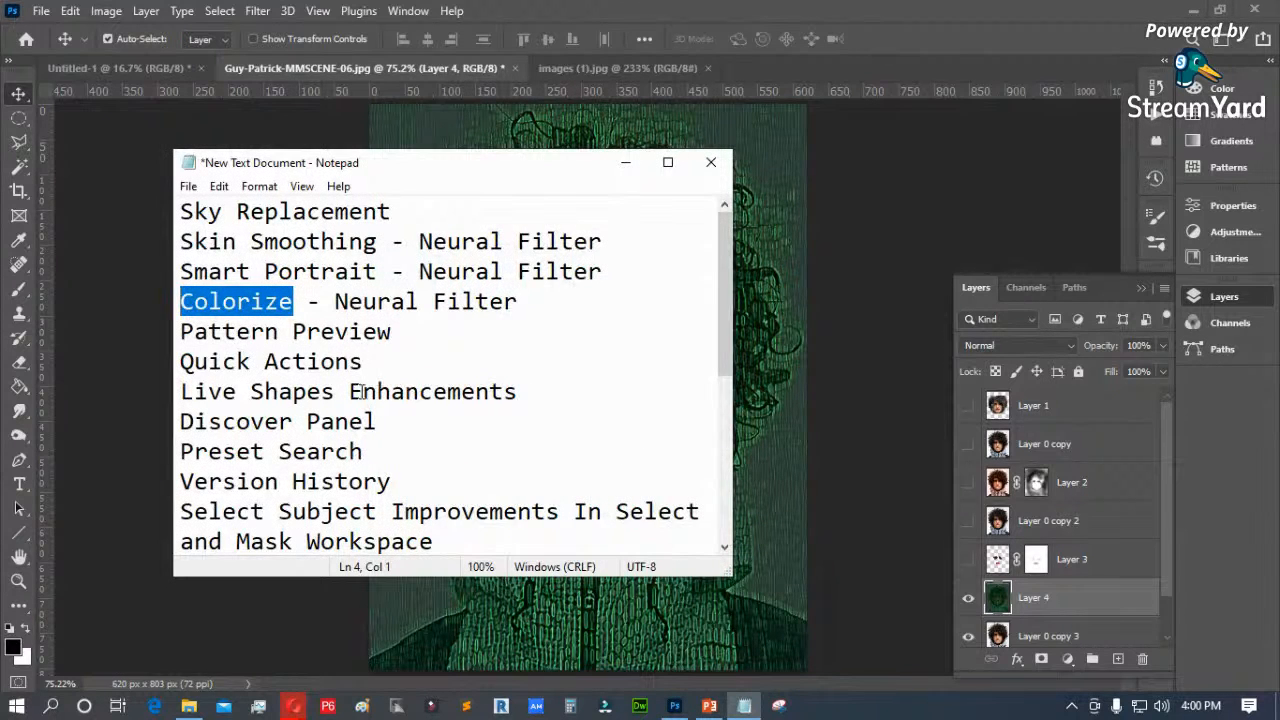
scroll(395, 452, "down", 1)
scroll(395, 452, "down", 3)
left_click(445, 511)
scroll(445, 481, "up", 1)
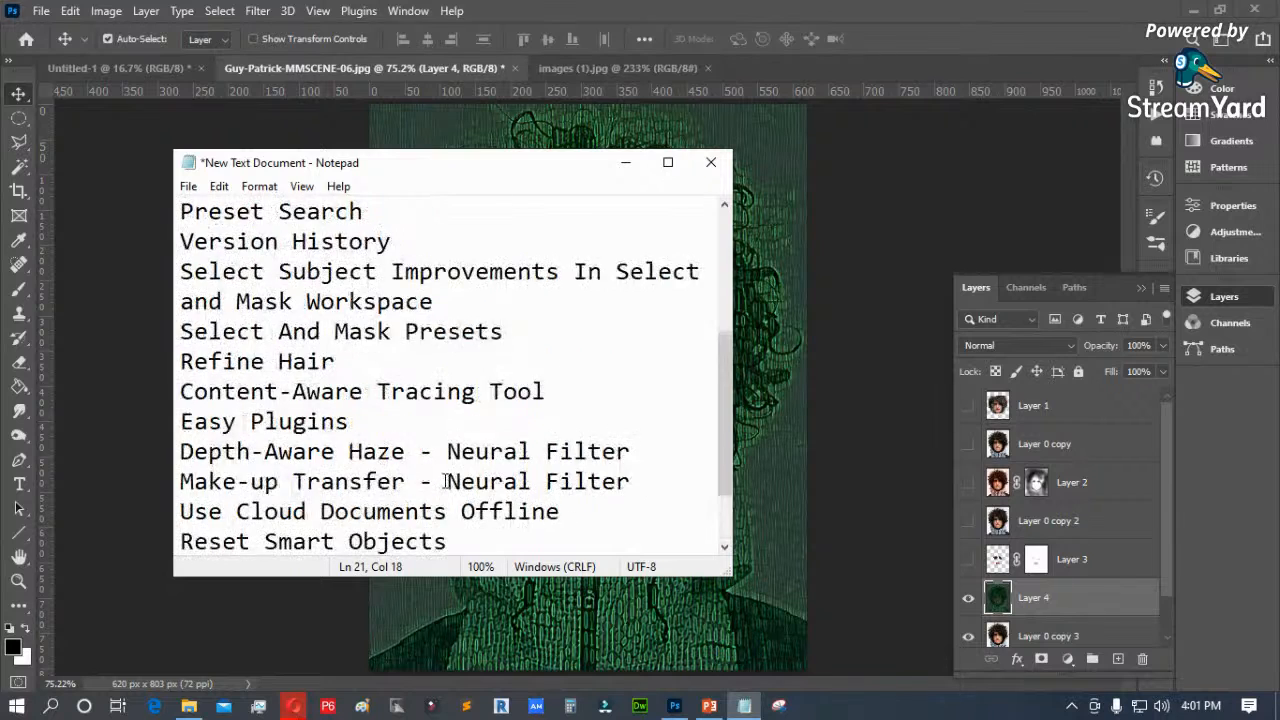
scroll(445, 481, "up", 2)
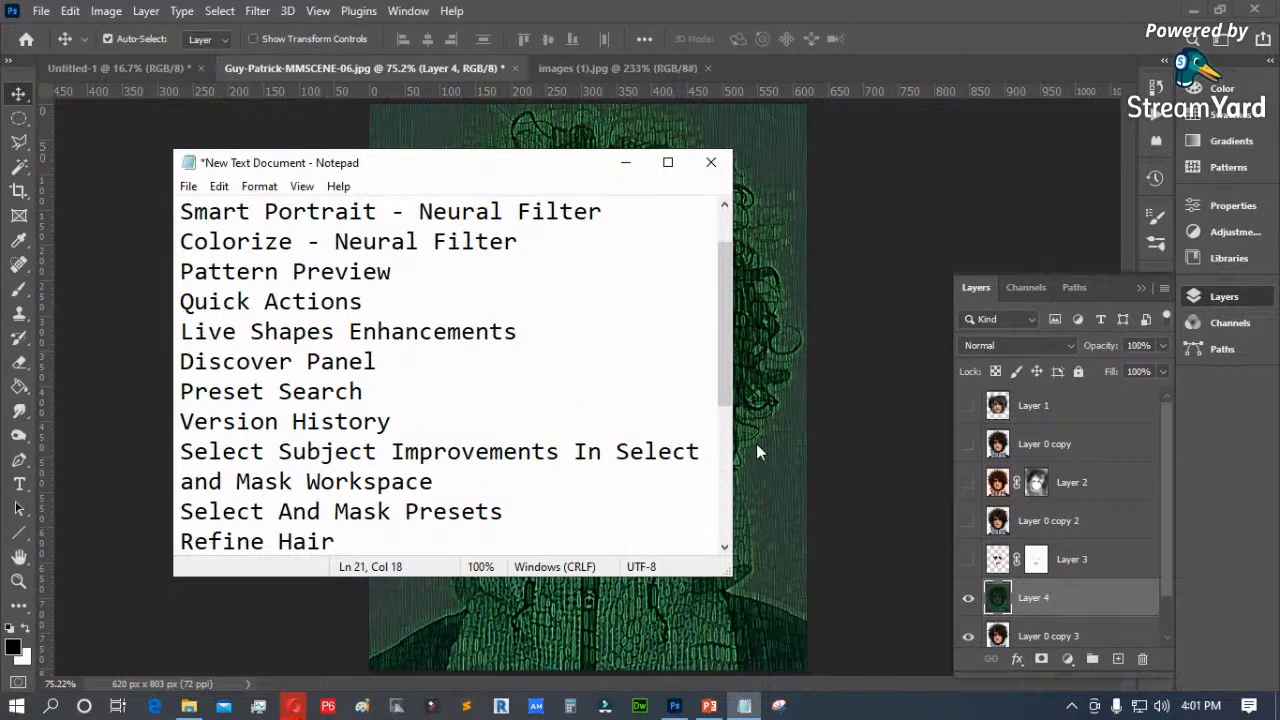
scroll(396, 384, "up", 1)
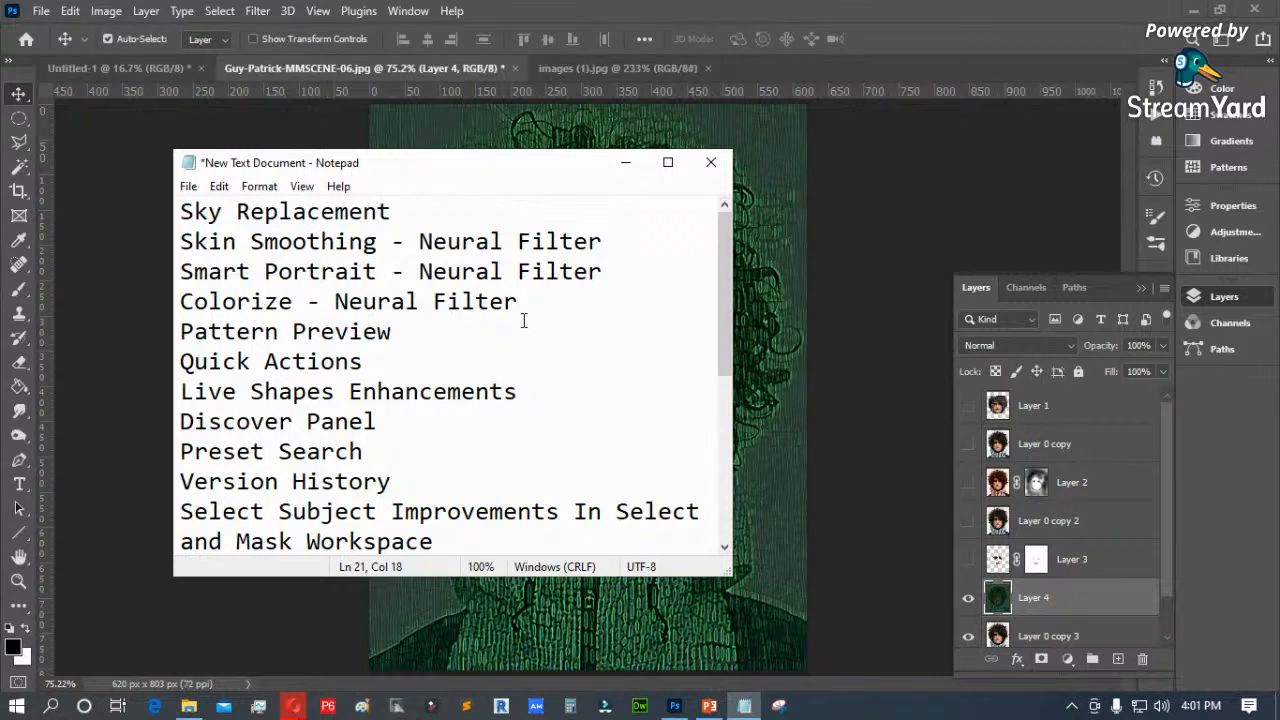
Step: Add the line "MakeuP Transfer" below "Colorize - Neural Filter" in the feature list
left_click(523, 302)
key("Return")
key("Return")
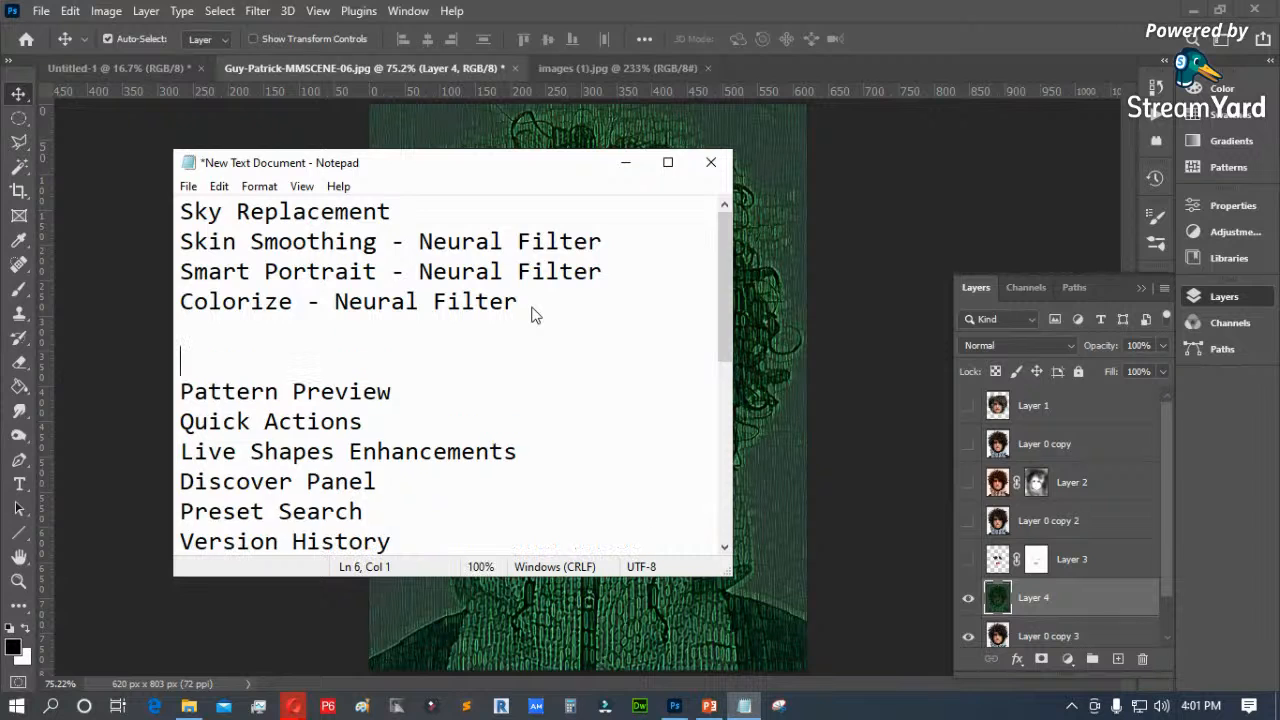
left_click(213, 333)
scroll(480, 433, "down", 1)
scroll(480, 433, "down", 2)
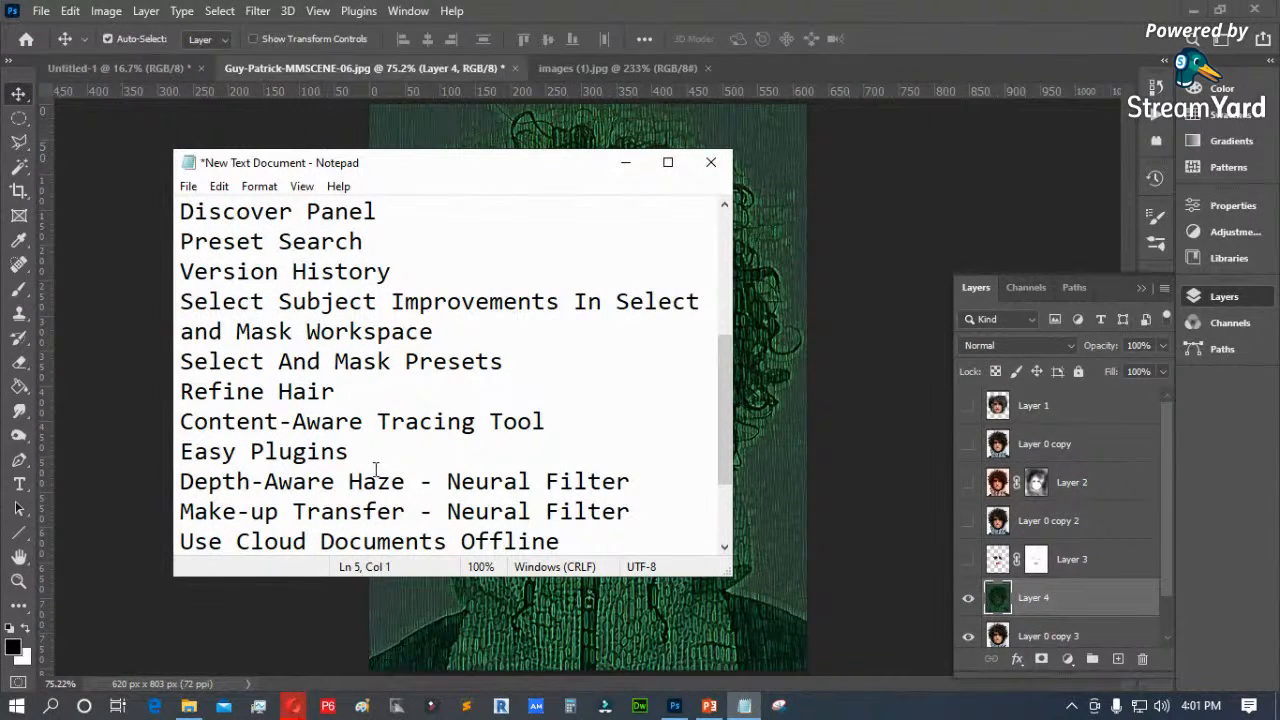
scroll(373, 472, "up", 3)
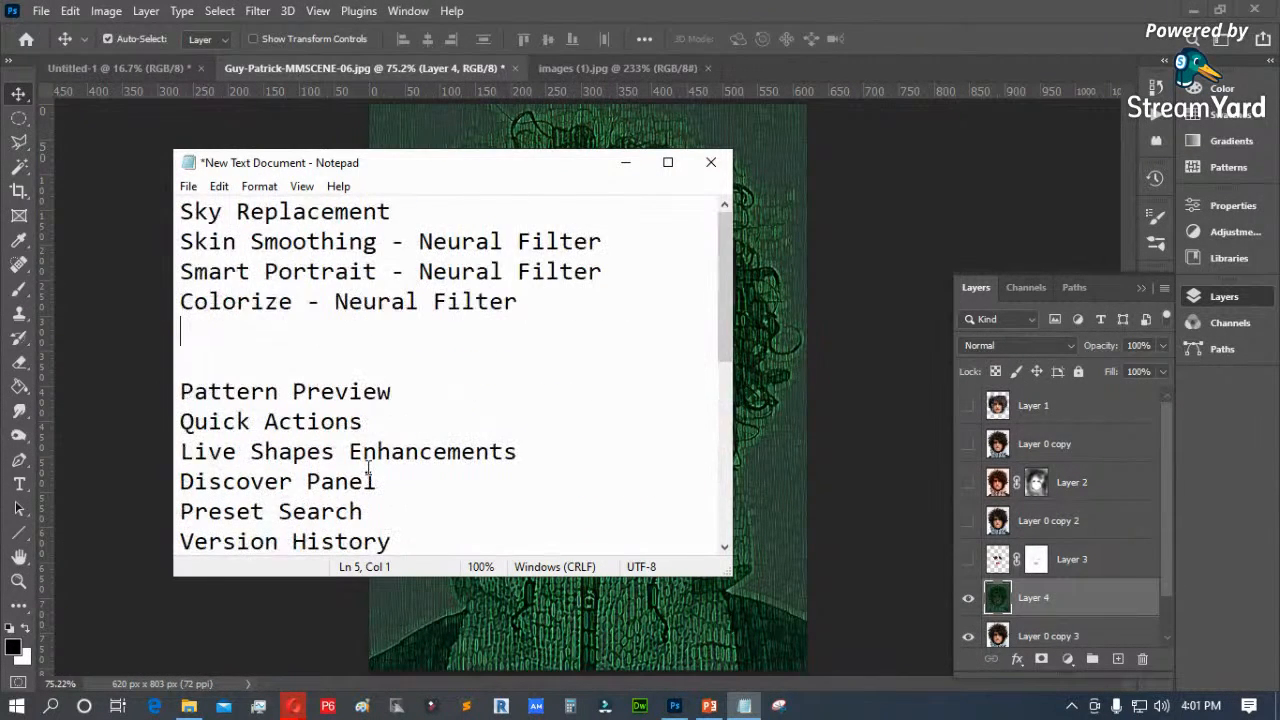
left_click(392, 391)
left_click_drag(392, 391, 179, 391)
left_click(238, 320)
type("MakeuP Transfer")
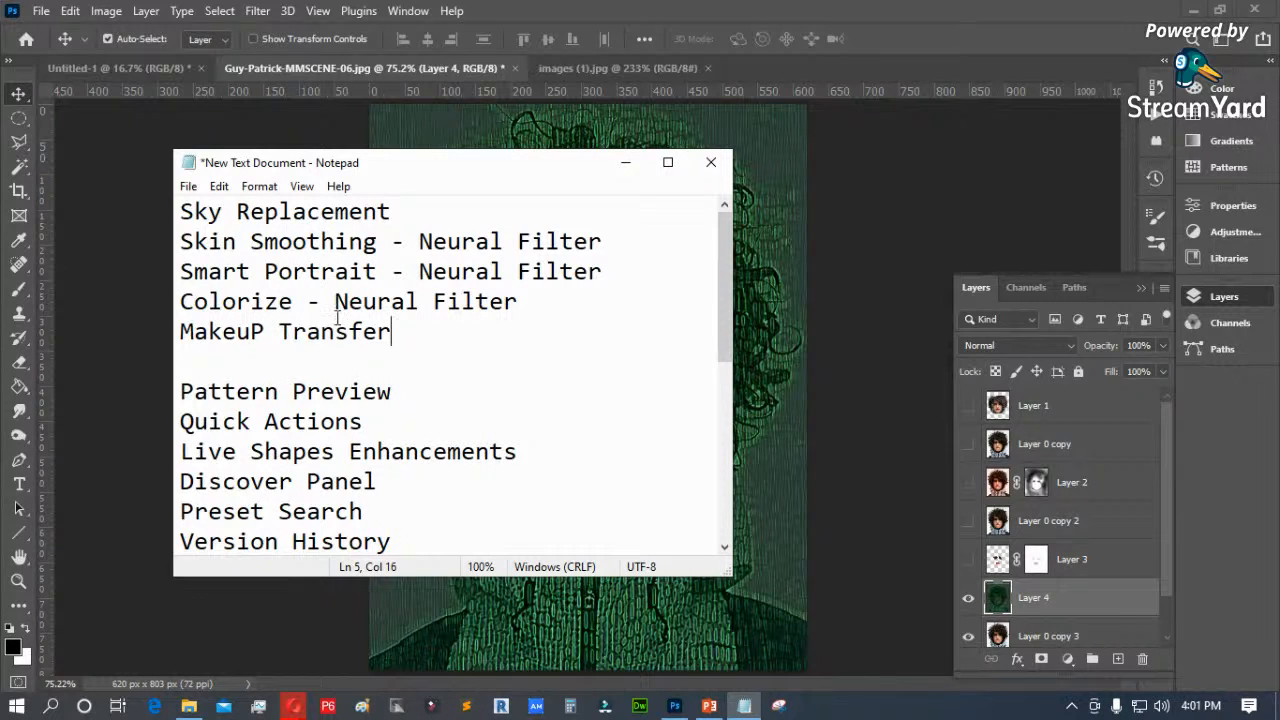
Step: Reposition the Notepad window and remove the blank lines between "MakeuP Transfer" and "Pattern Preview"
left_click(411, 351)
left_click_drag(505, 162, 551, 180)
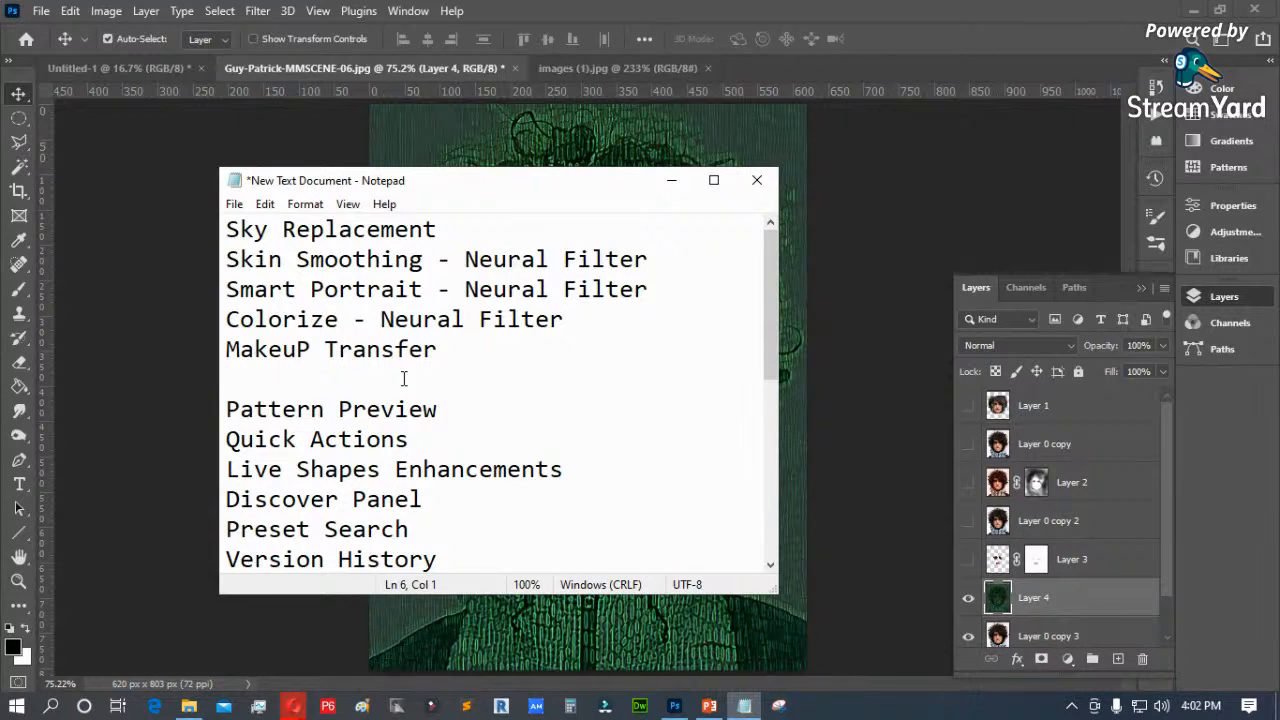
key("Return")
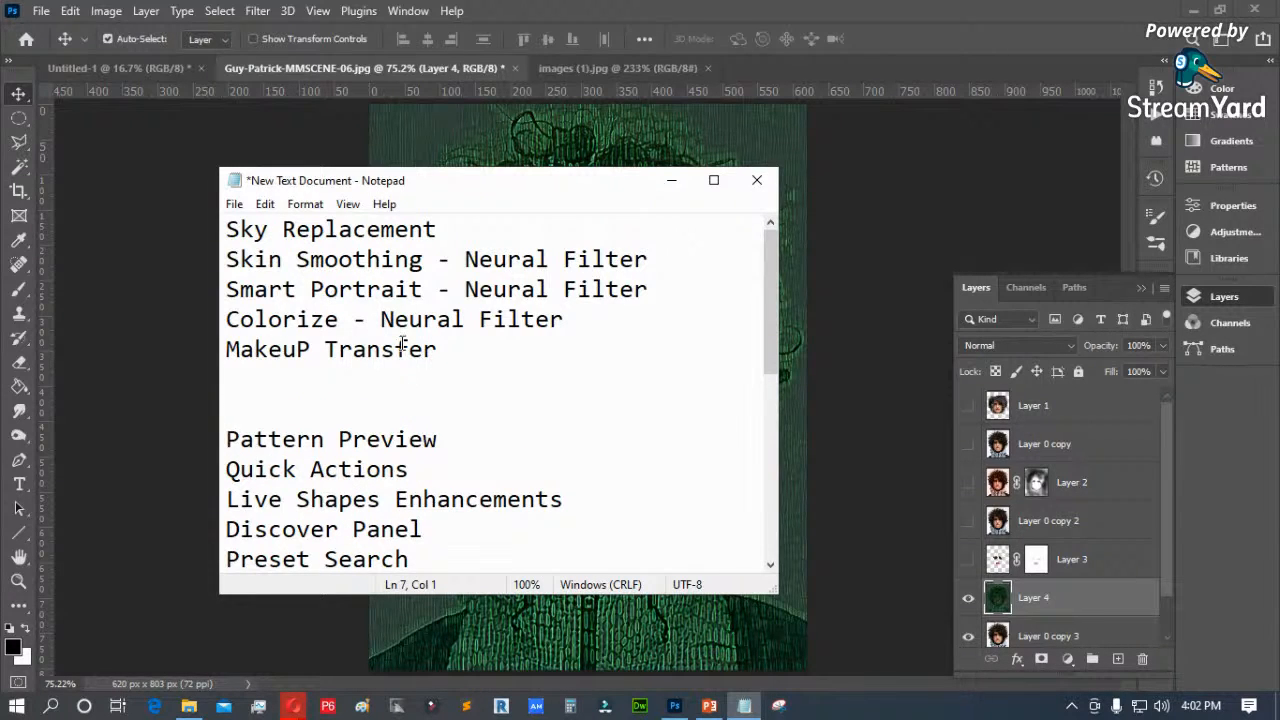
left_click_drag(491, 193, 580, 154)
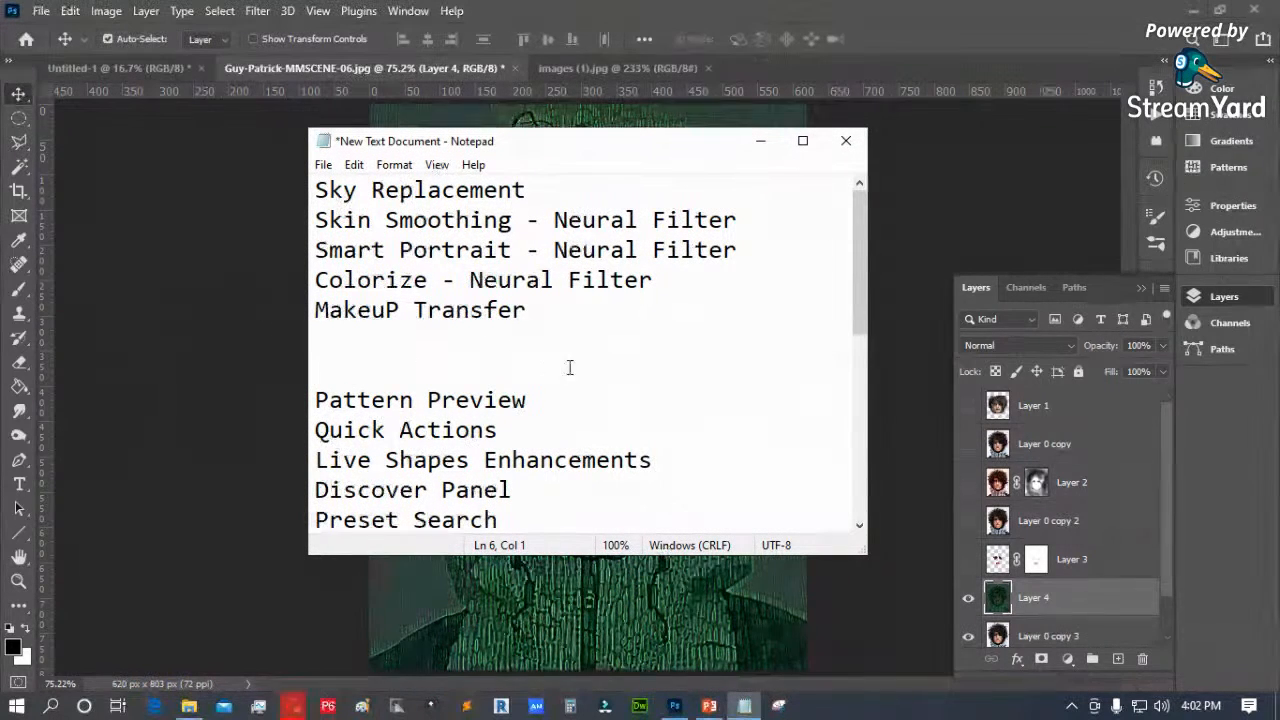
left_click_drag(543, 400, 315, 402)
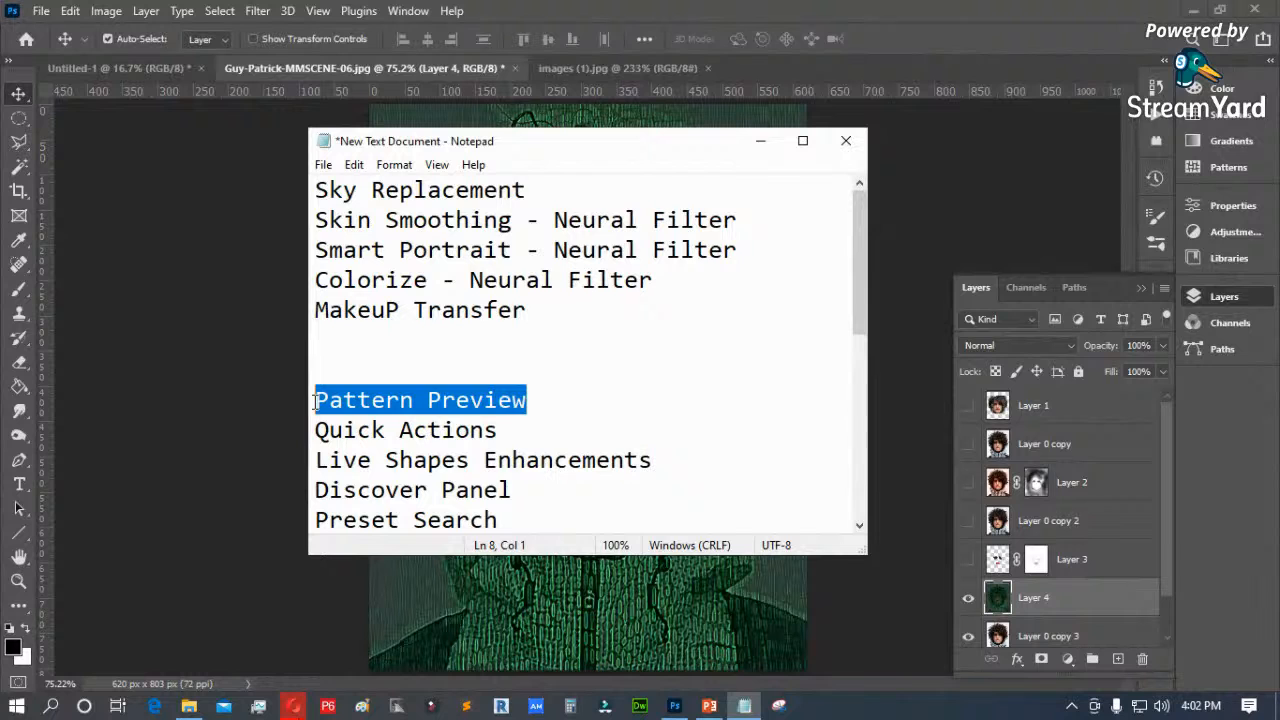
left_click(363, 357)
key("BackSpace")
key("BackSpace")
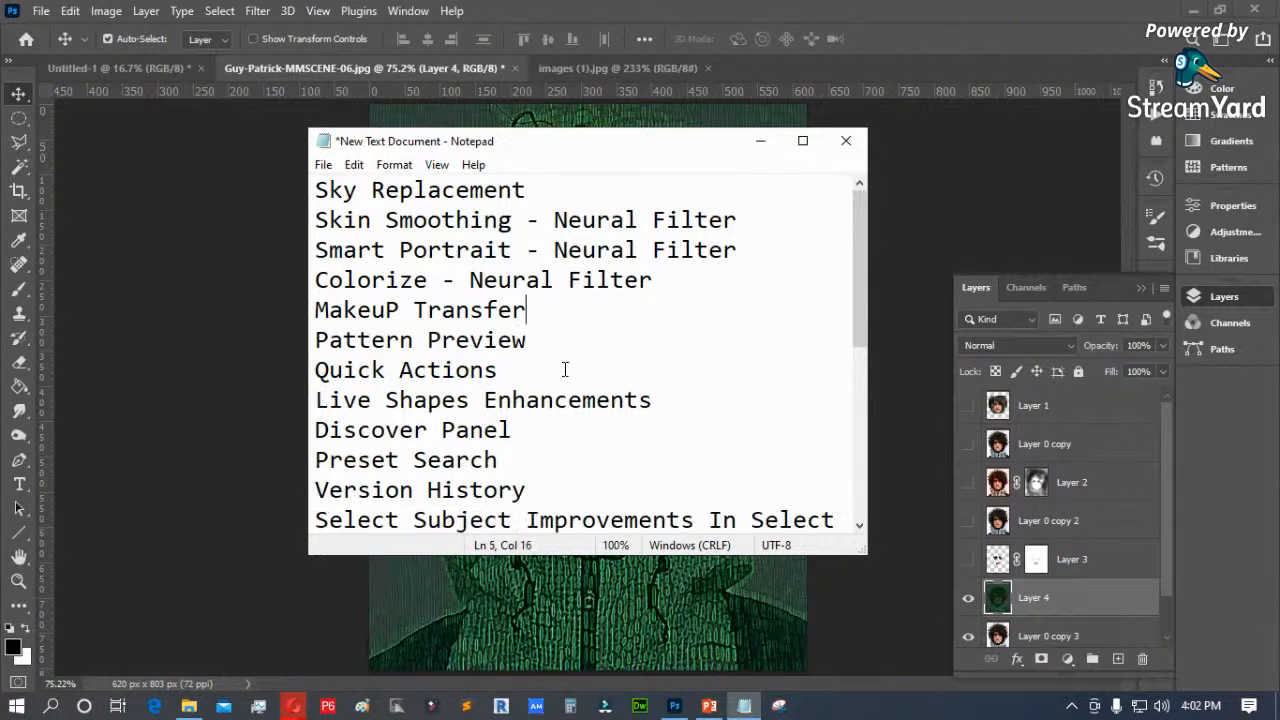
Step: Insert two blank lines below "Pattern Preview" and minimize the notes to return to Photoshop
left_click(557, 344)
key("Return")
key("Return")
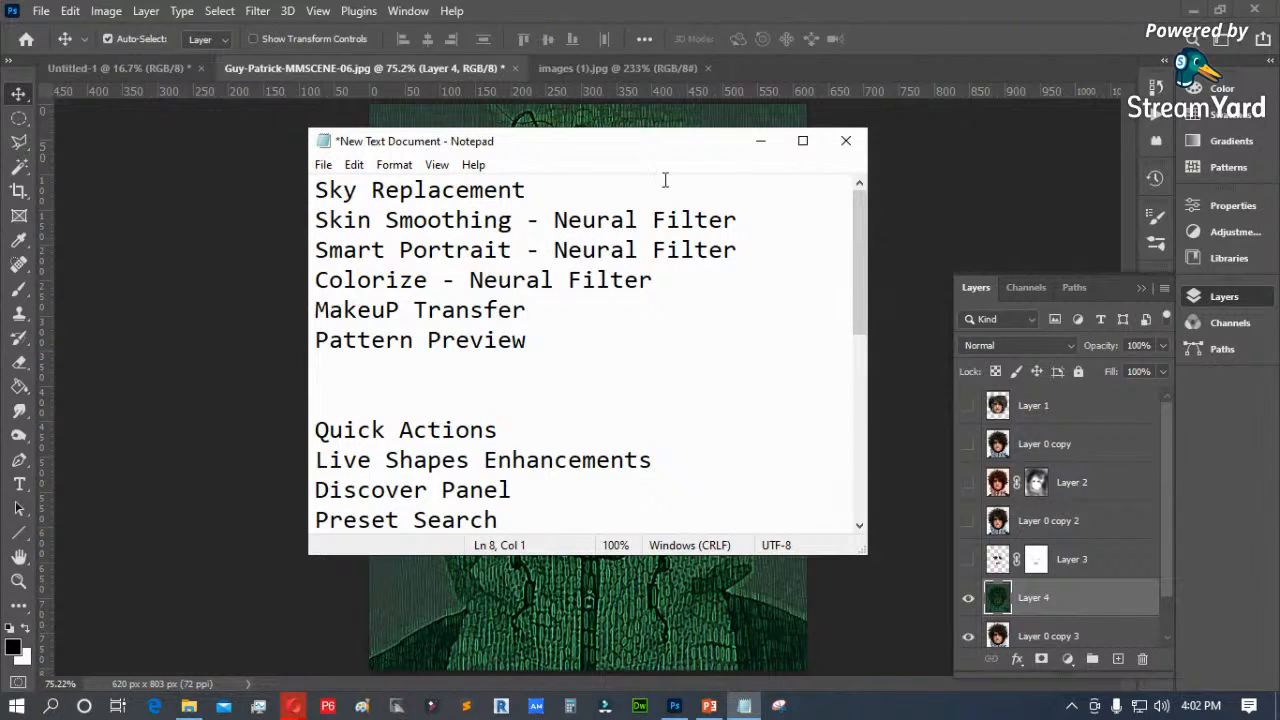
left_click(762, 142)
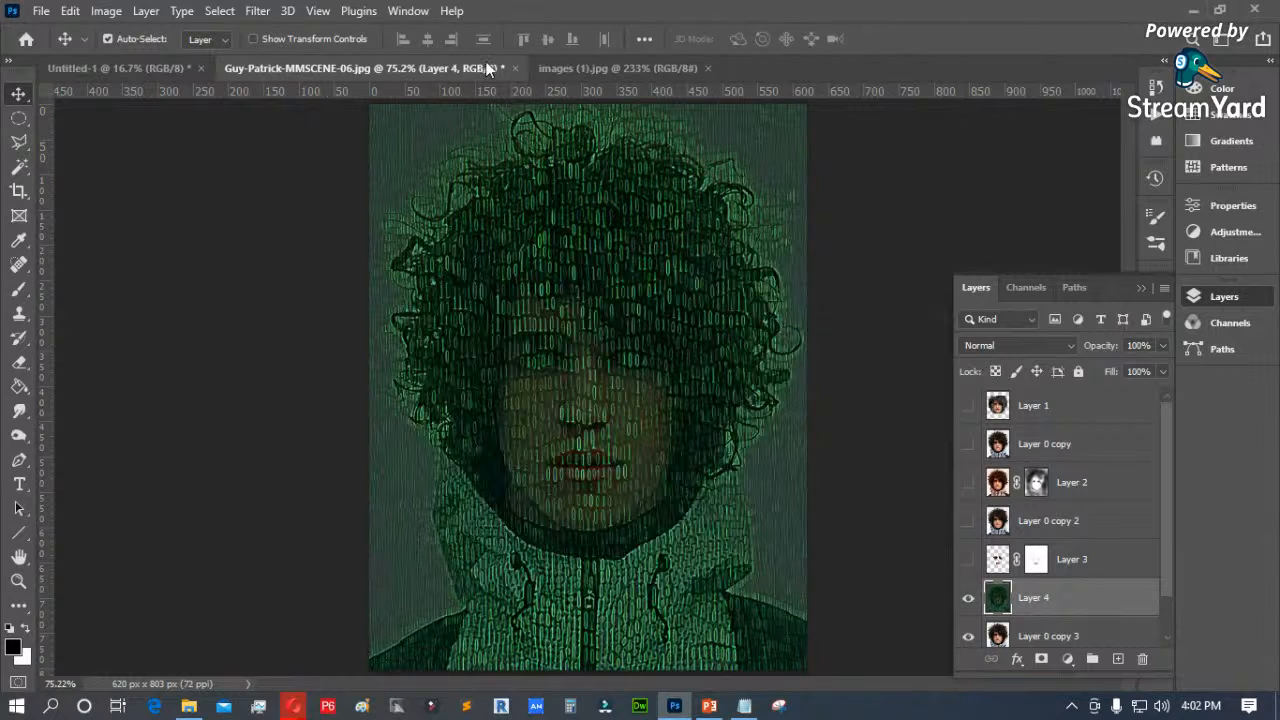
Step: Close the Guy-Patrick-MMSCENE-06.jpg portrait without saving and close images (1).jpg, leaving the Untitled-1 document open
left_click(515, 68)
left_click(632, 276)
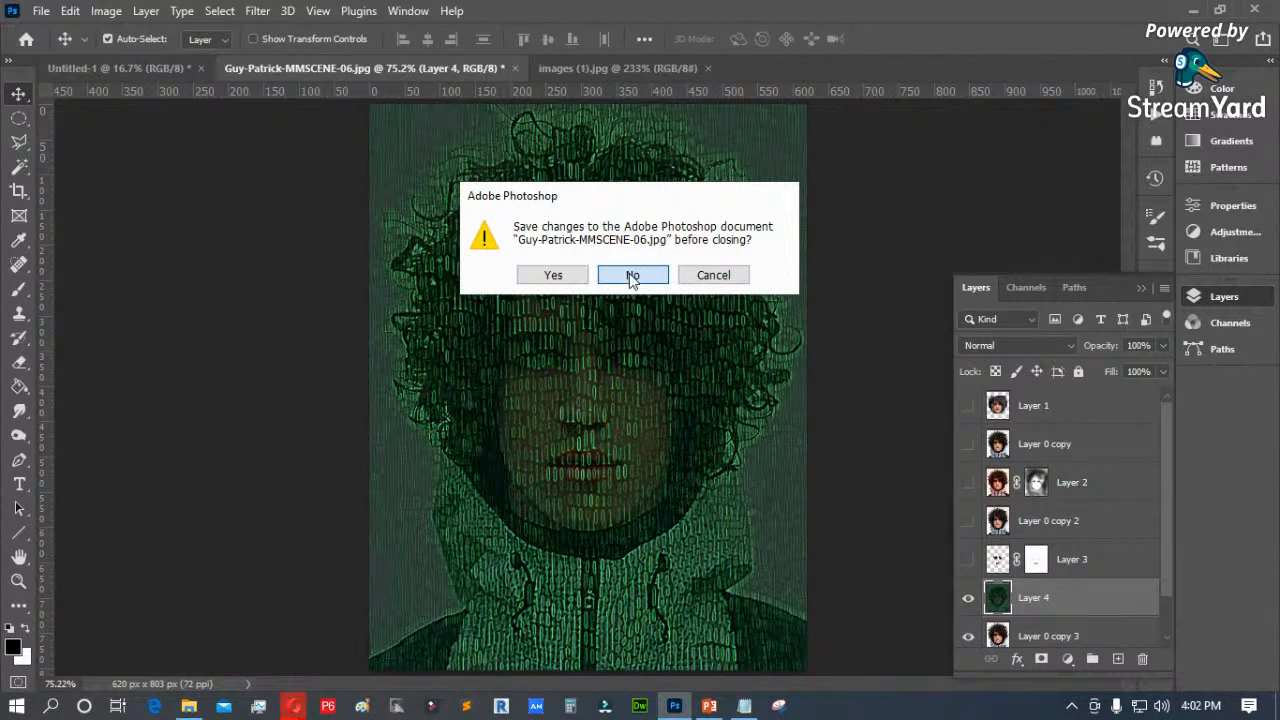
left_click(394, 68)
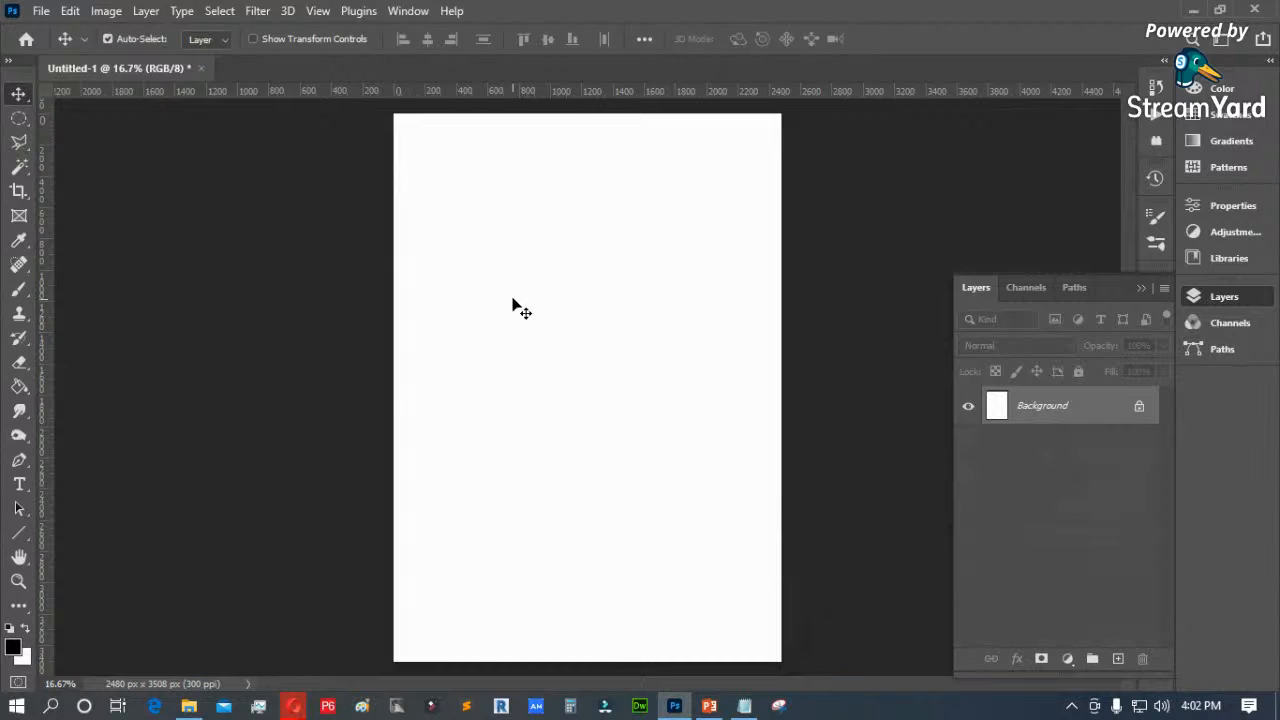
Step: Add a Pattern fill layer with the green leaf pattern at 100% scale and 0° angle, and hide it
left_click(1067, 658)
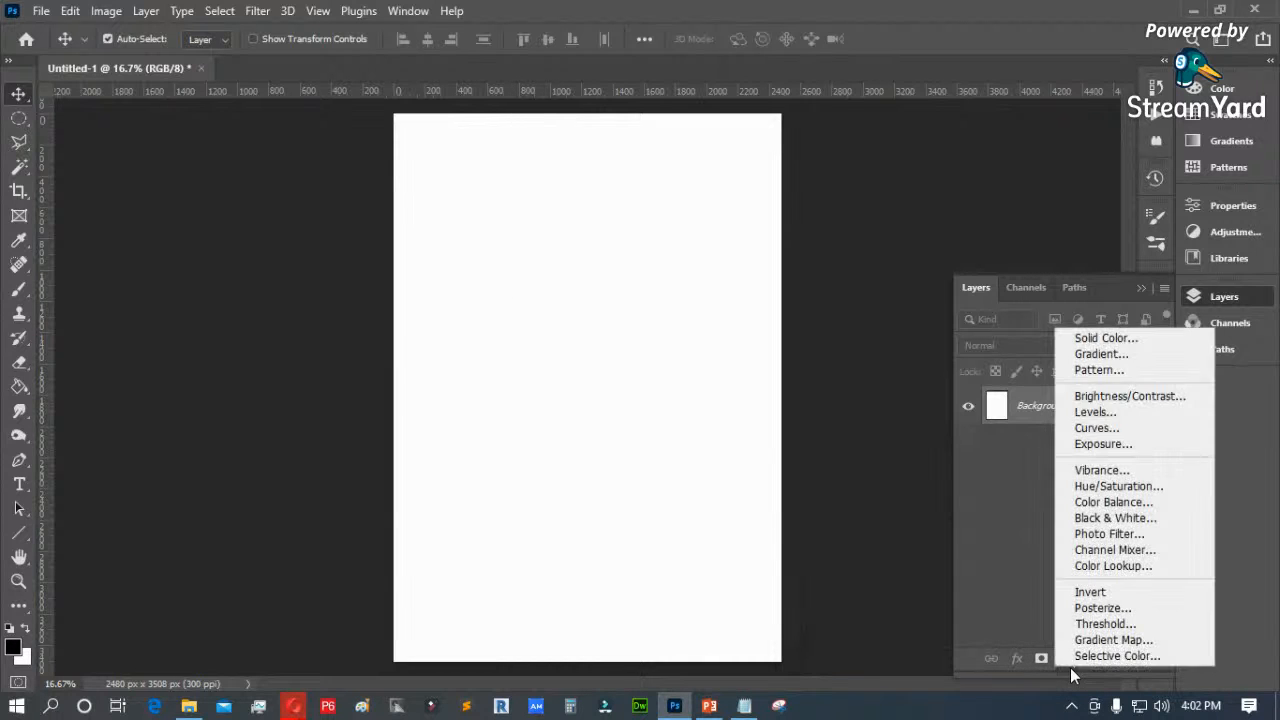
left_click(1100, 370)
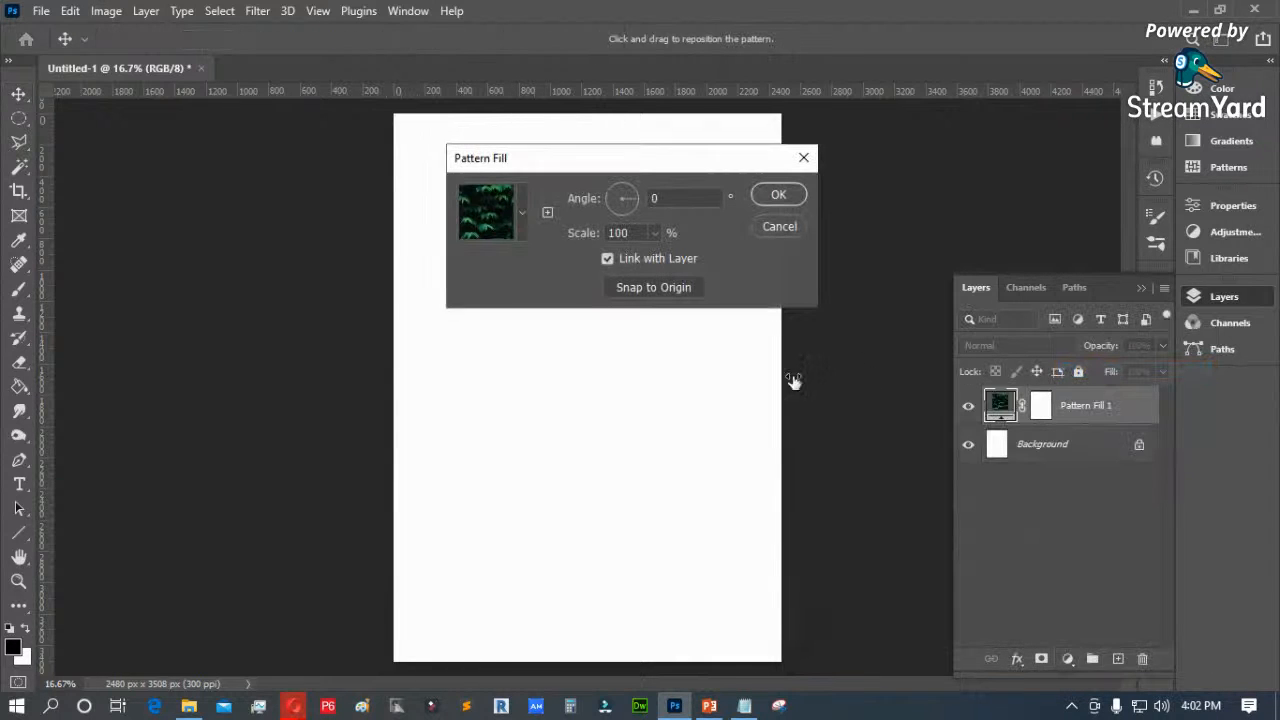
left_click(779, 196)
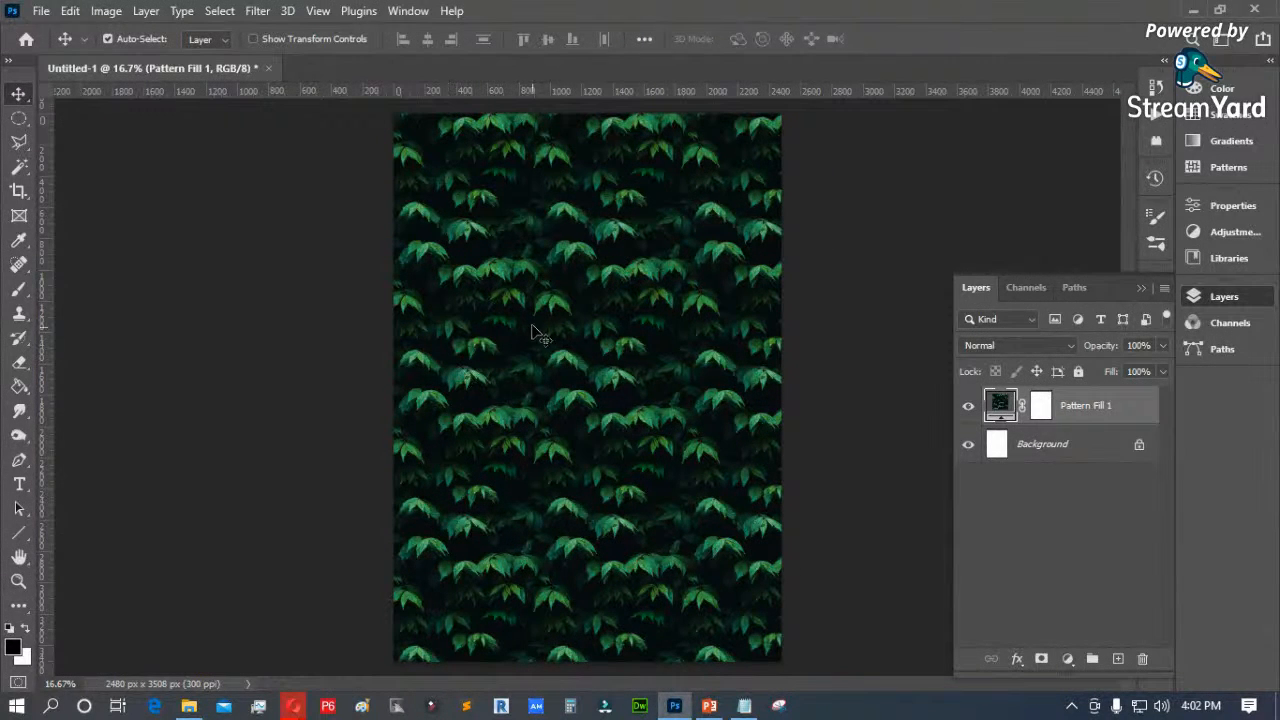
left_click(968, 408)
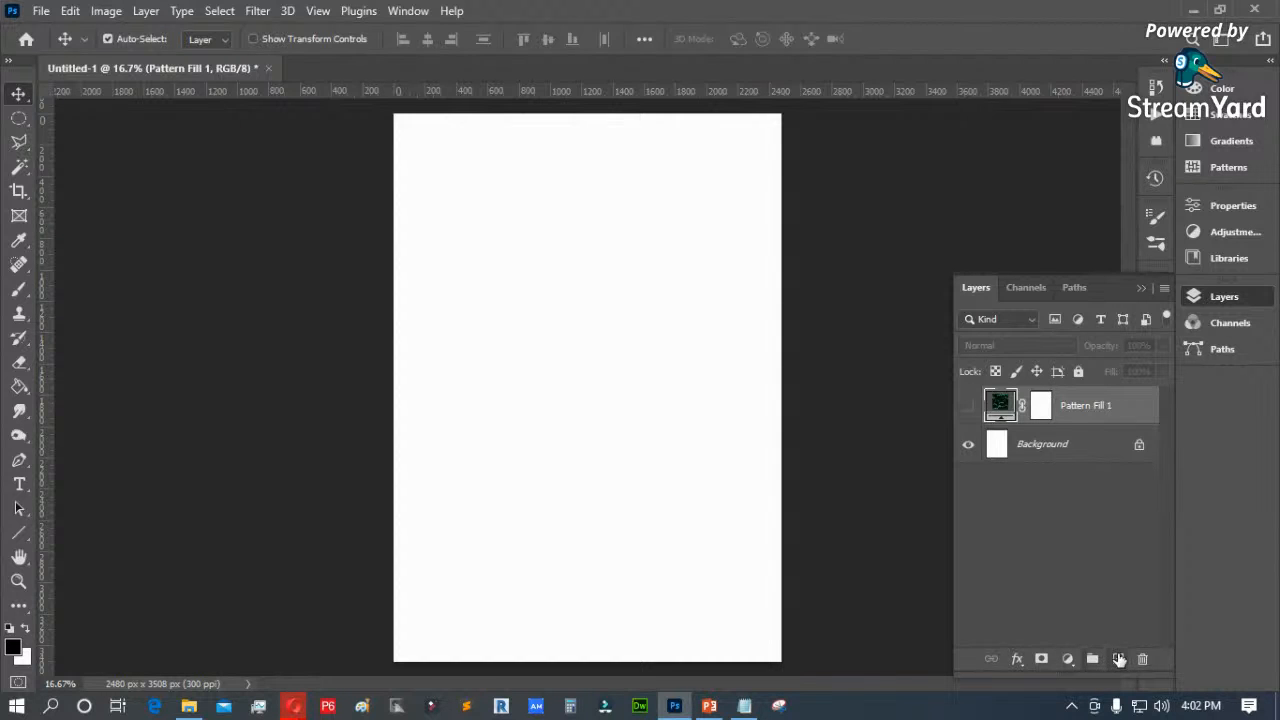
Step: Create a new empty layer above the pattern fill and set the foreground color to red ea3636
left_click(1119, 659)
left_click(27, 629)
left_click(13, 646)
left_click(215, 379)
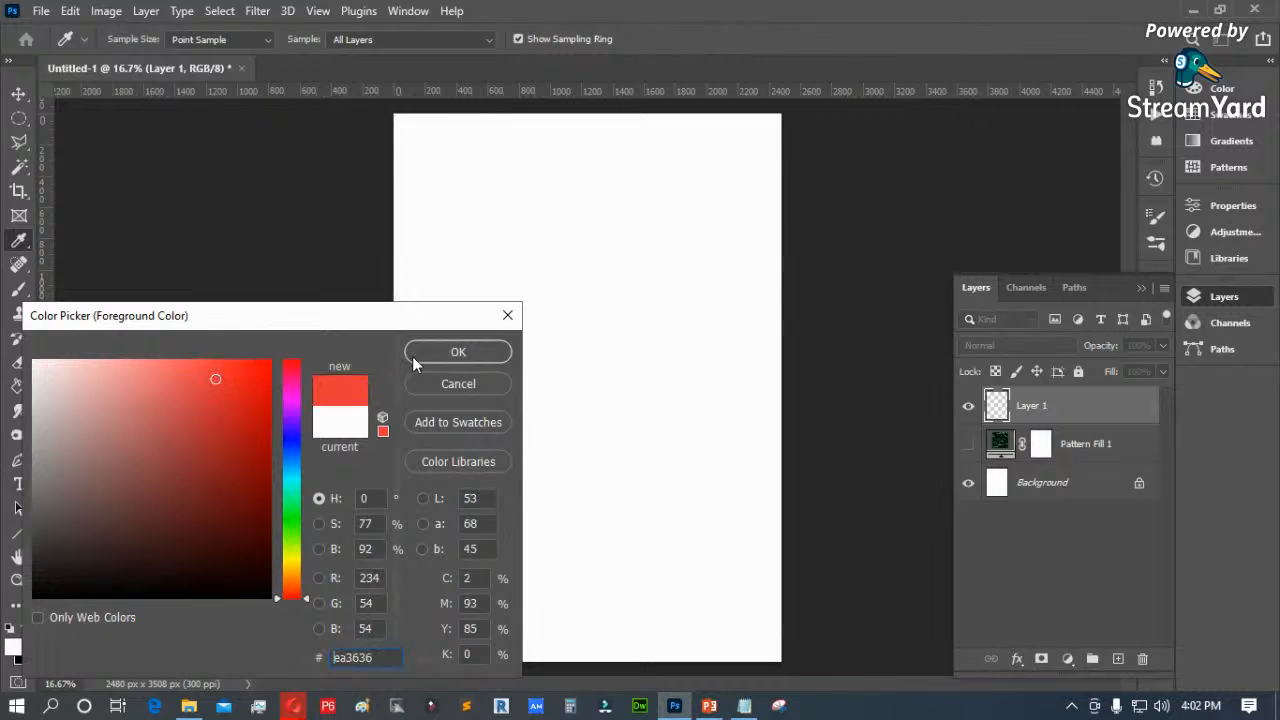
left_click(423, 351)
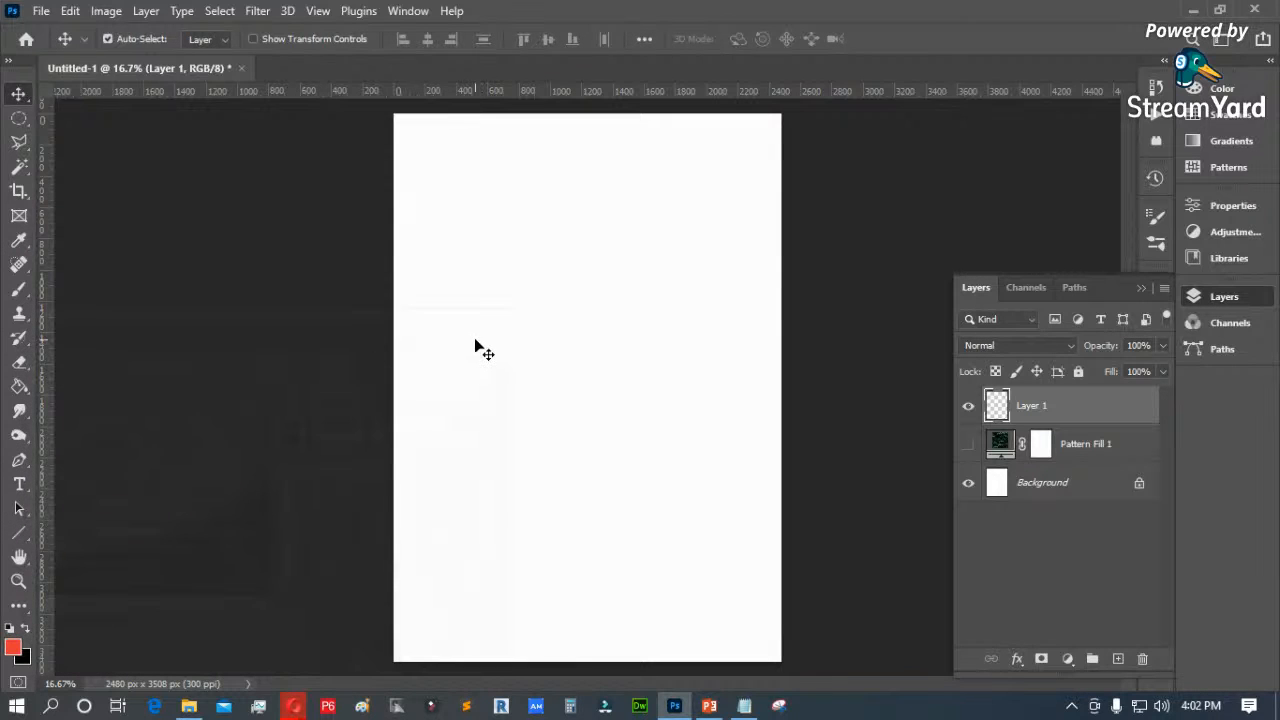
Step: Set the Brush tool to size 150 and 100% opacity, undoing a trial stroke on the new layer
key("b")
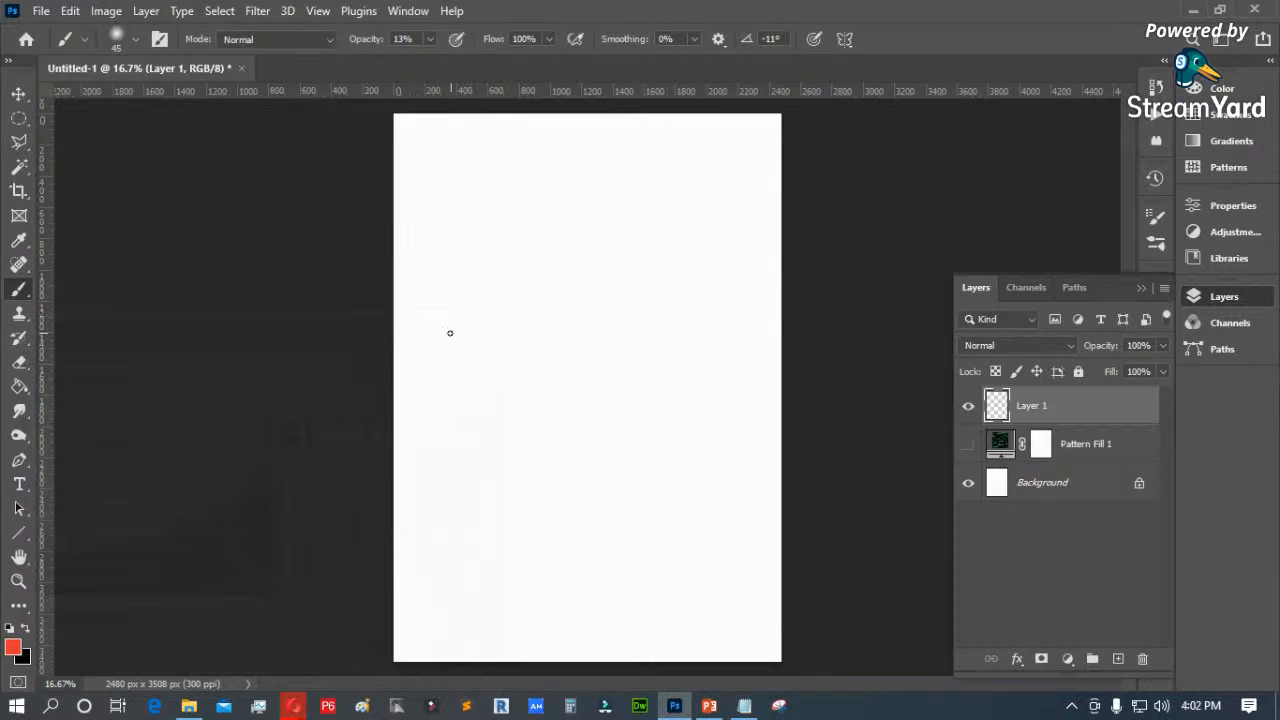
key("bracketright")
key("bracketright")
key("bracketright")
key("bracketright")
key("bracketright")
left_click_drag(440, 349, 526, 317)
key("ctrl+z")
left_click(432, 40)
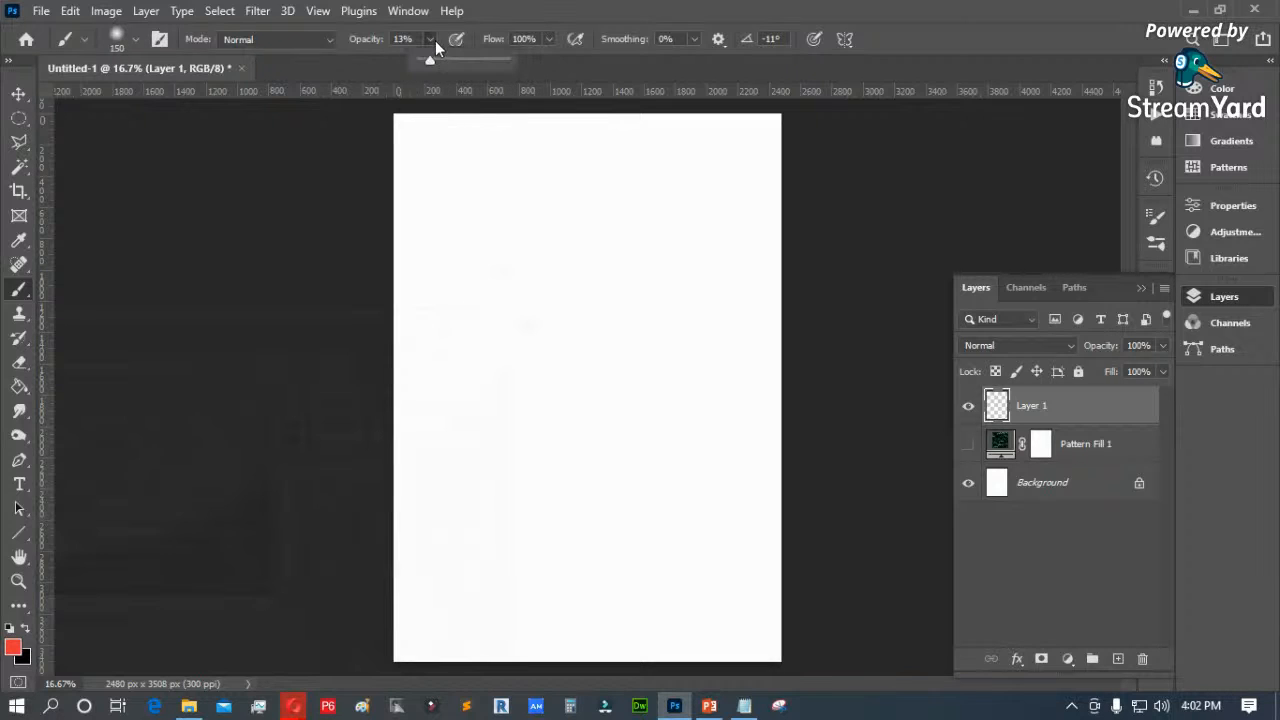
left_click_drag(441, 61, 541, 62)
Step: Try painting red strokes across the blank canvas and undo them
mouse_move(483, 357)
left_mouse_down()
mouse_move(503, 337)
mouse_move(720, 334)
mouse_move(783, 294)
left_mouse_up()
left_click_drag(486, 351, 448, 359)
key("ctrl+z")
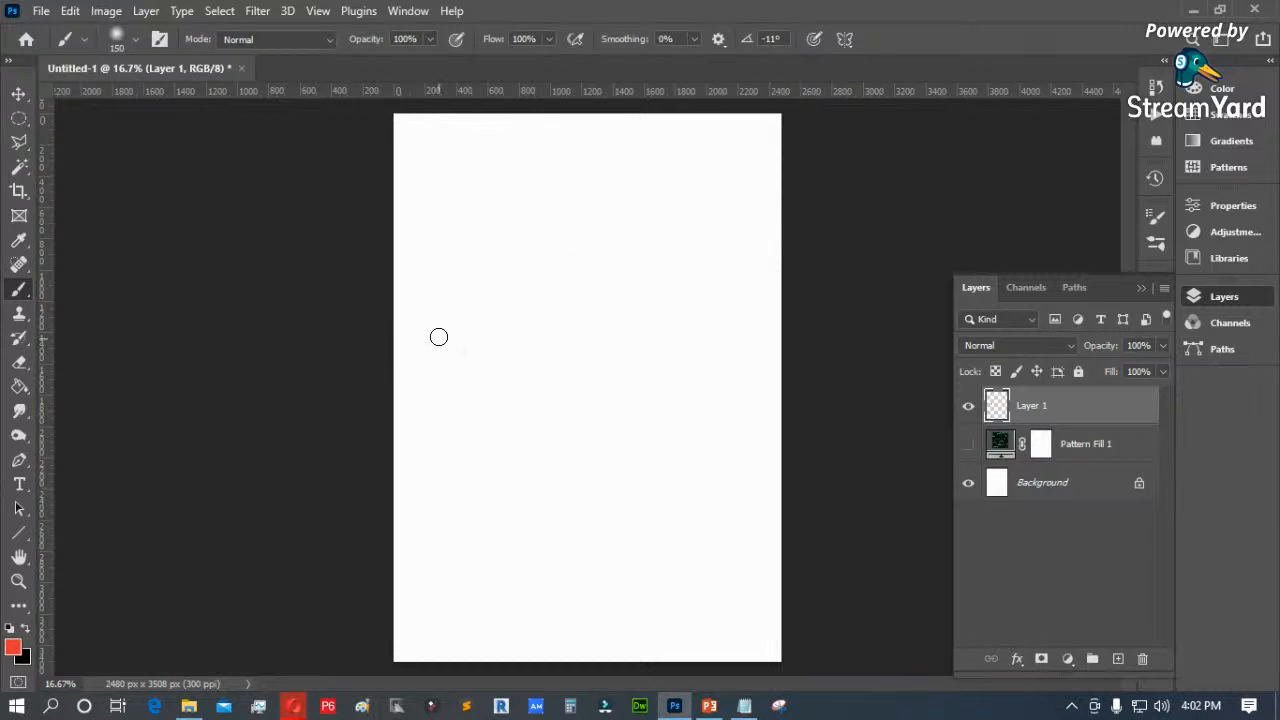
Step: Enlarge the brush to size 300 and paint a red wavy stroke across the full width of the canvas
key("bracketright")
key("bracketright")
key("bracketright")
mouse_move(389, 360)
left_mouse_down()
mouse_move(459, 275)
mouse_move(557, 281)
mouse_move(645, 386)
mouse_move(672, 382)
mouse_move(789, 274)
left_mouse_up()
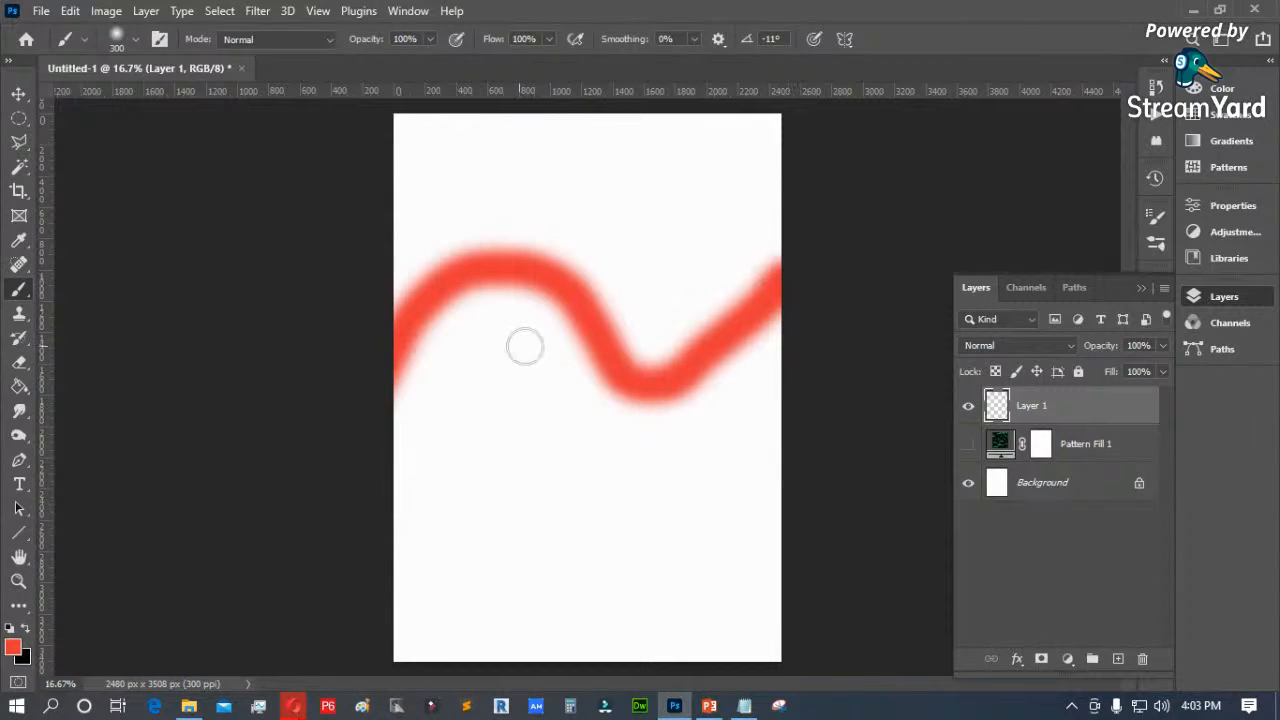
Step: Define the painted red wave as a new pattern named Pattern 1
left_click(70, 12)
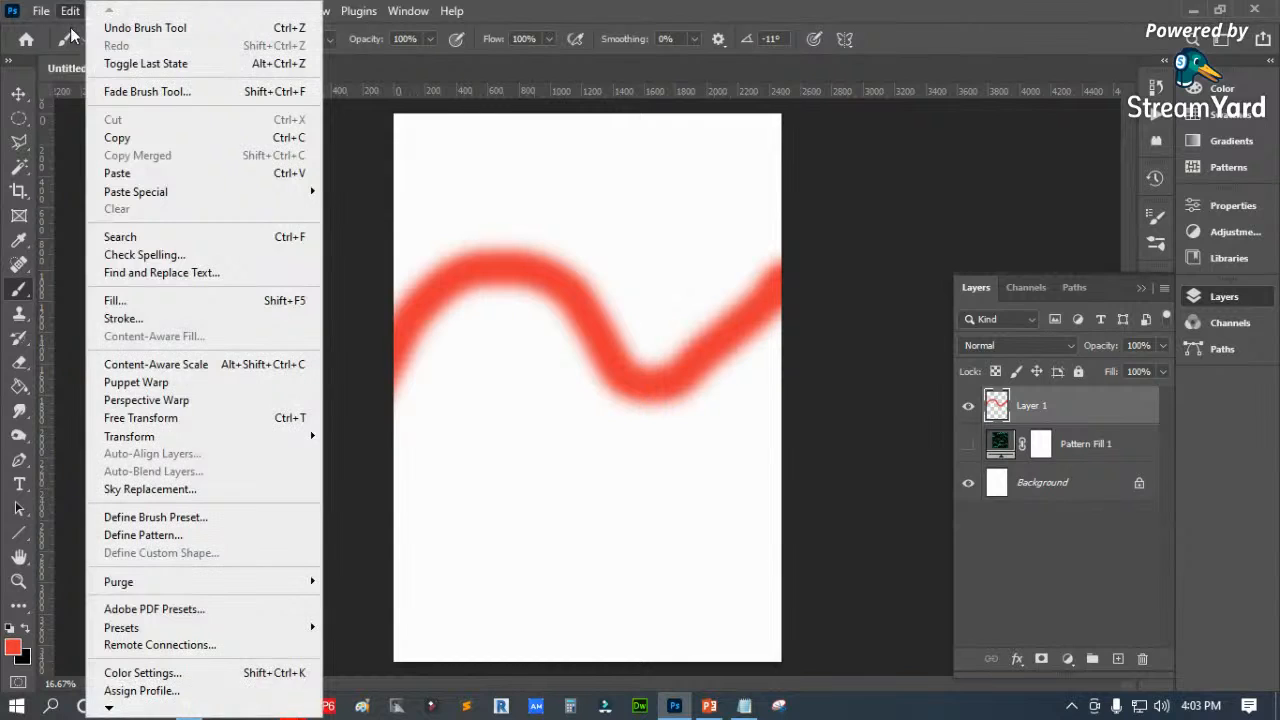
left_click(172, 533)
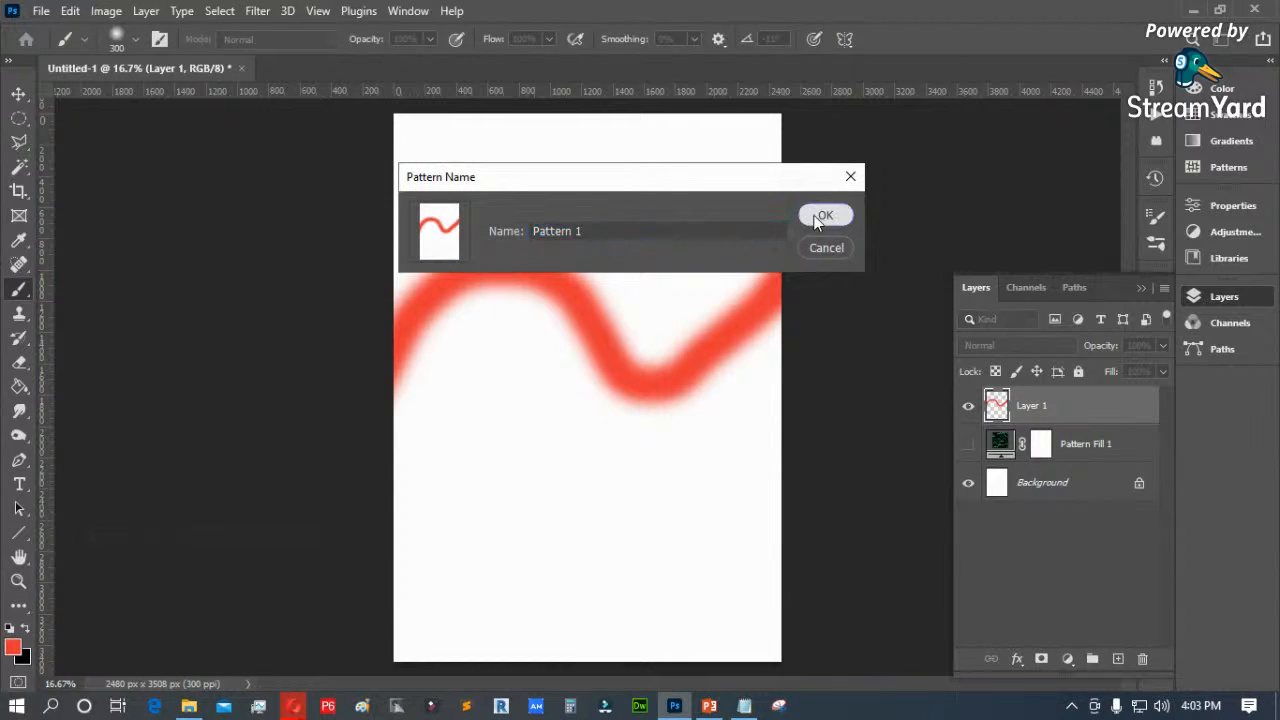
left_click(825, 216)
Step: Show the pattern fill layer, hide the painted layer, and replace the fill's leaf pattern with the red wave pattern
left_click(968, 444)
left_click(968, 405)
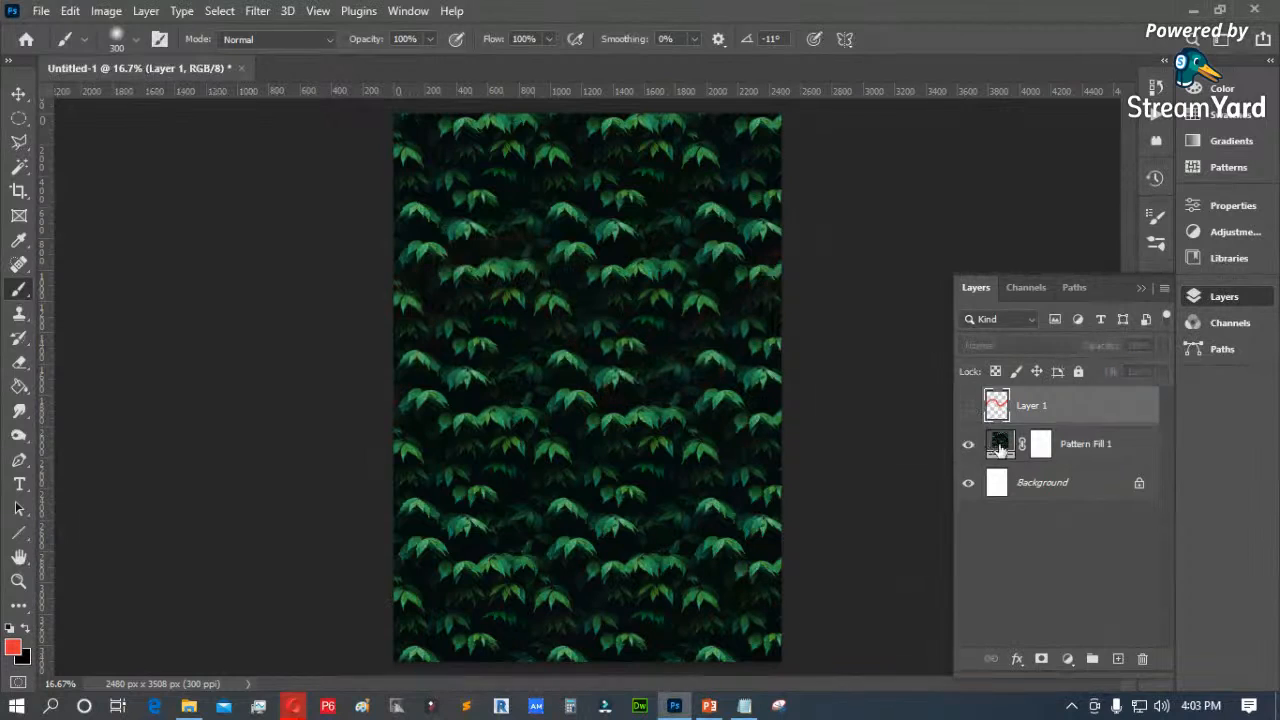
double_click(1000, 447)
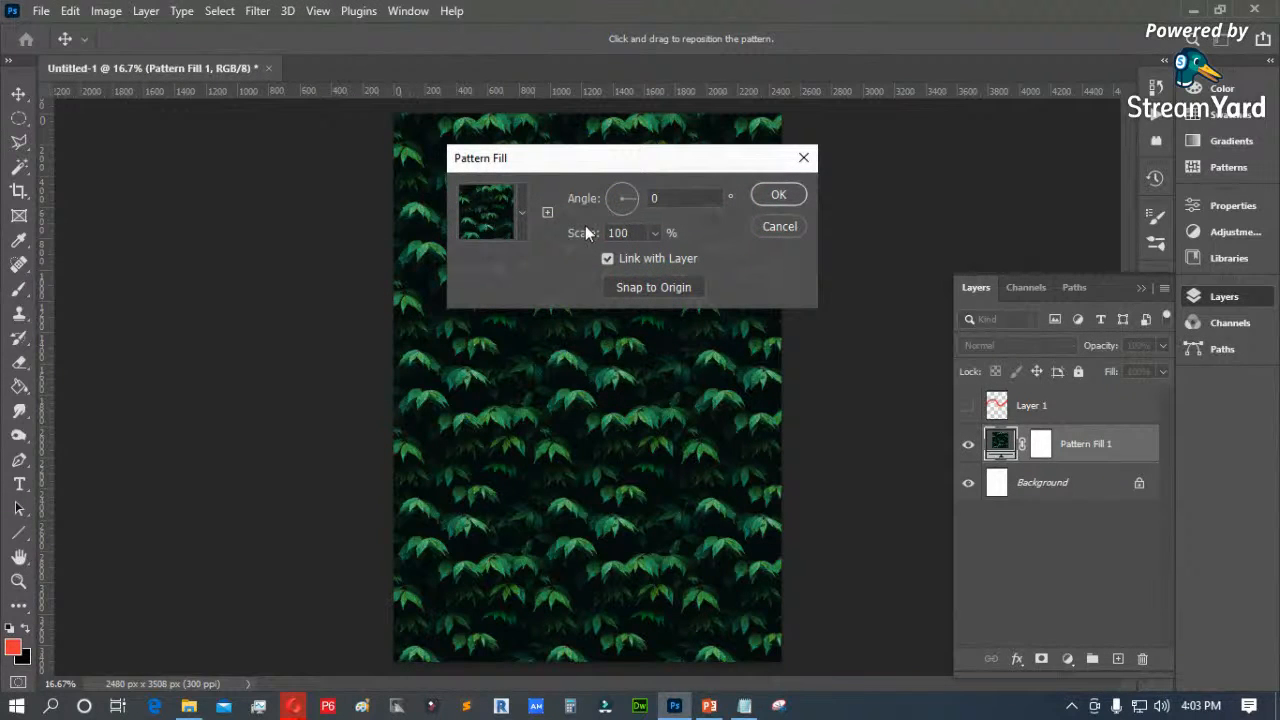
left_click(520, 208)
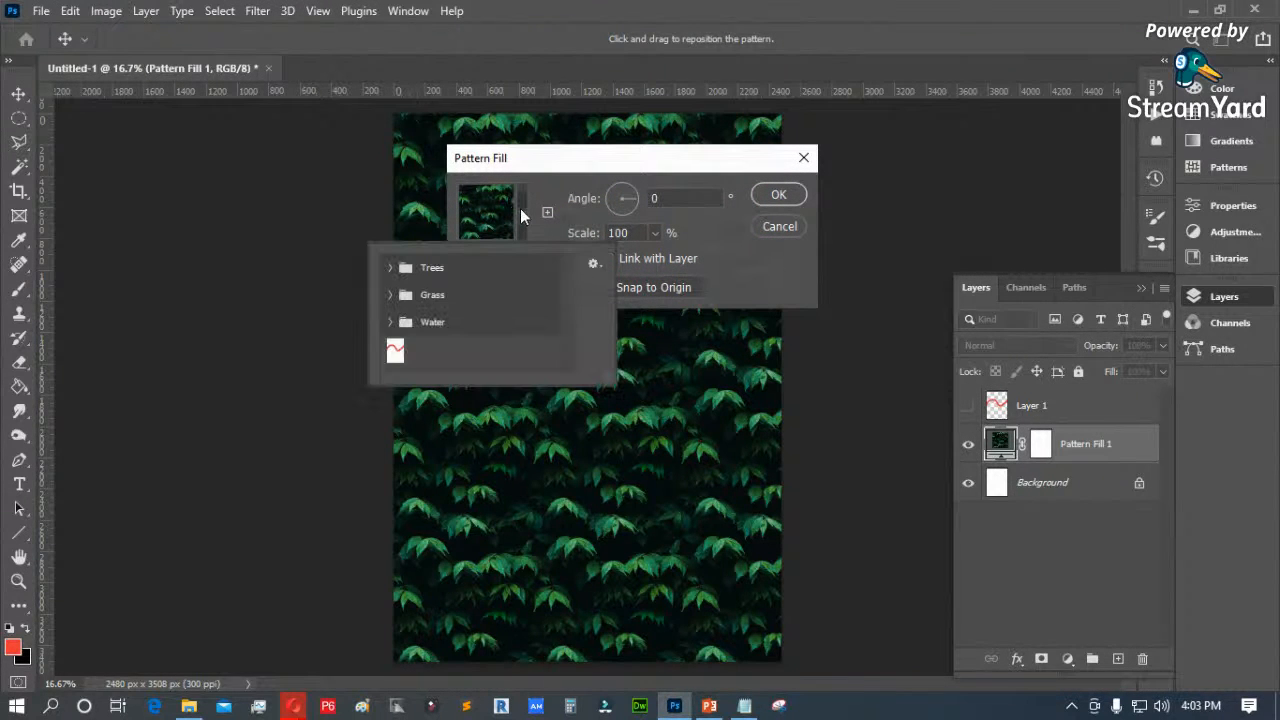
left_click(391, 322)
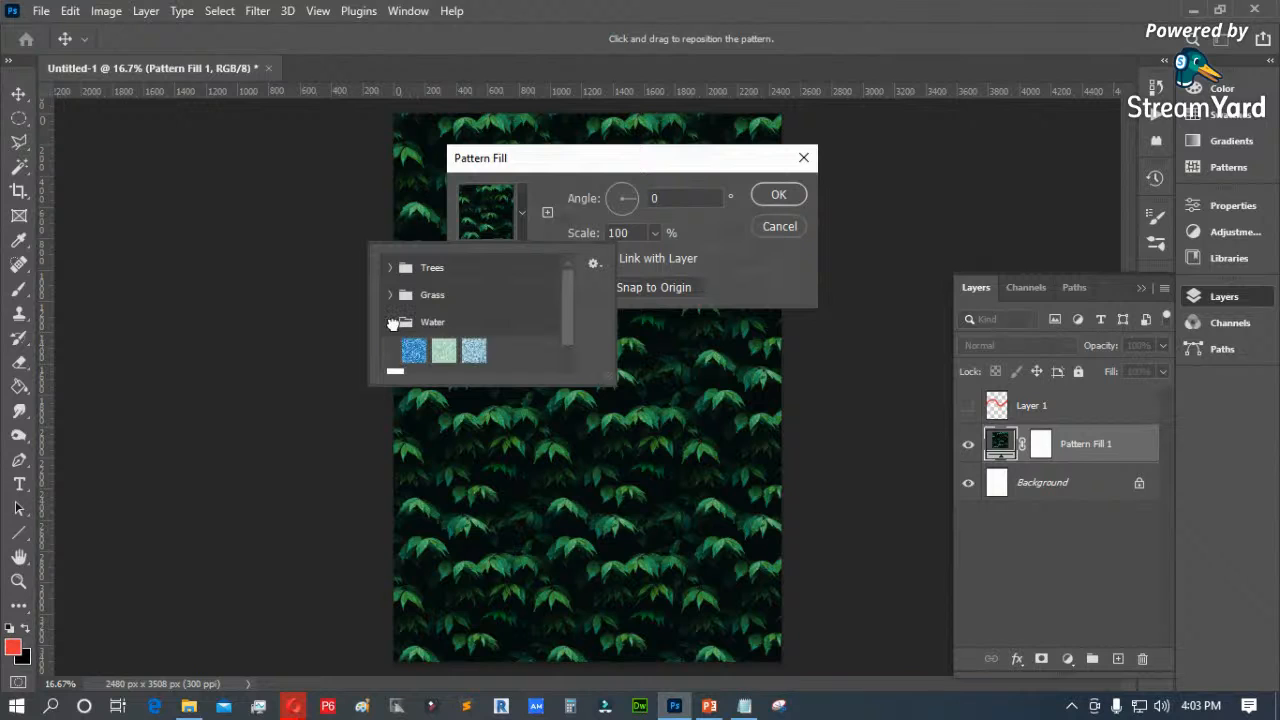
left_click(392, 295)
left_click(391, 268)
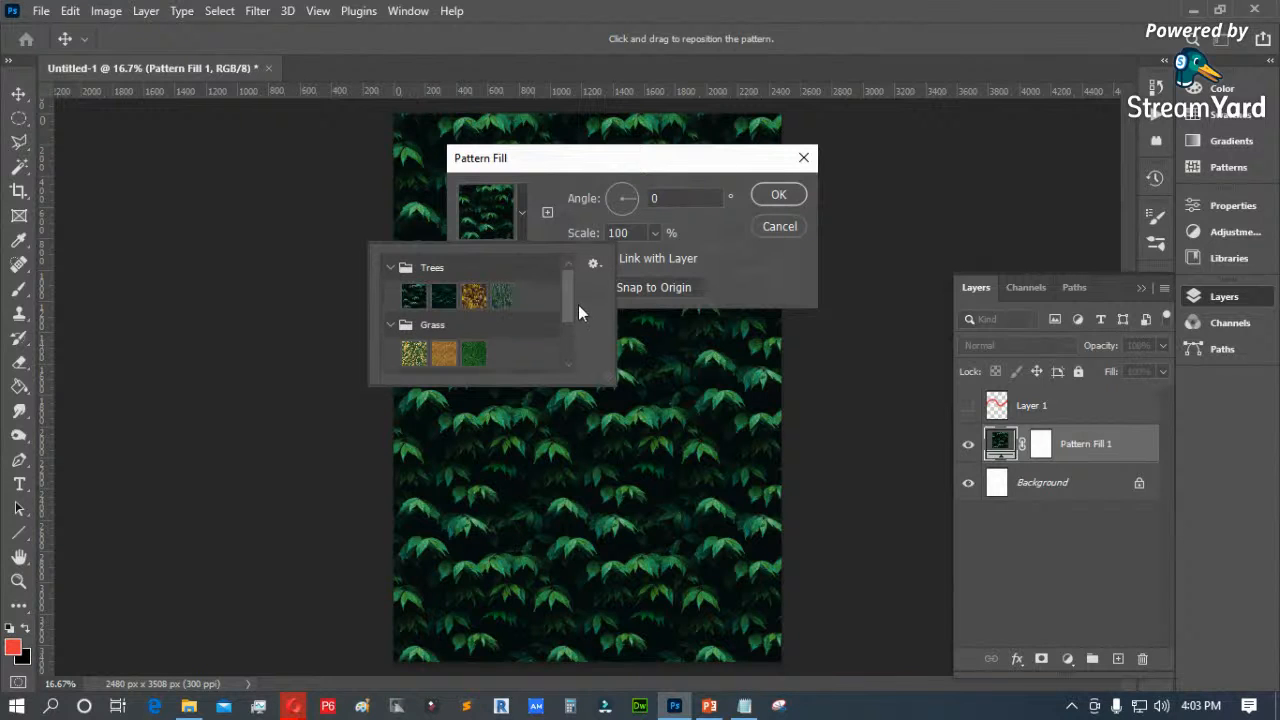
left_click_drag(572, 301, 572, 371)
left_click(398, 360)
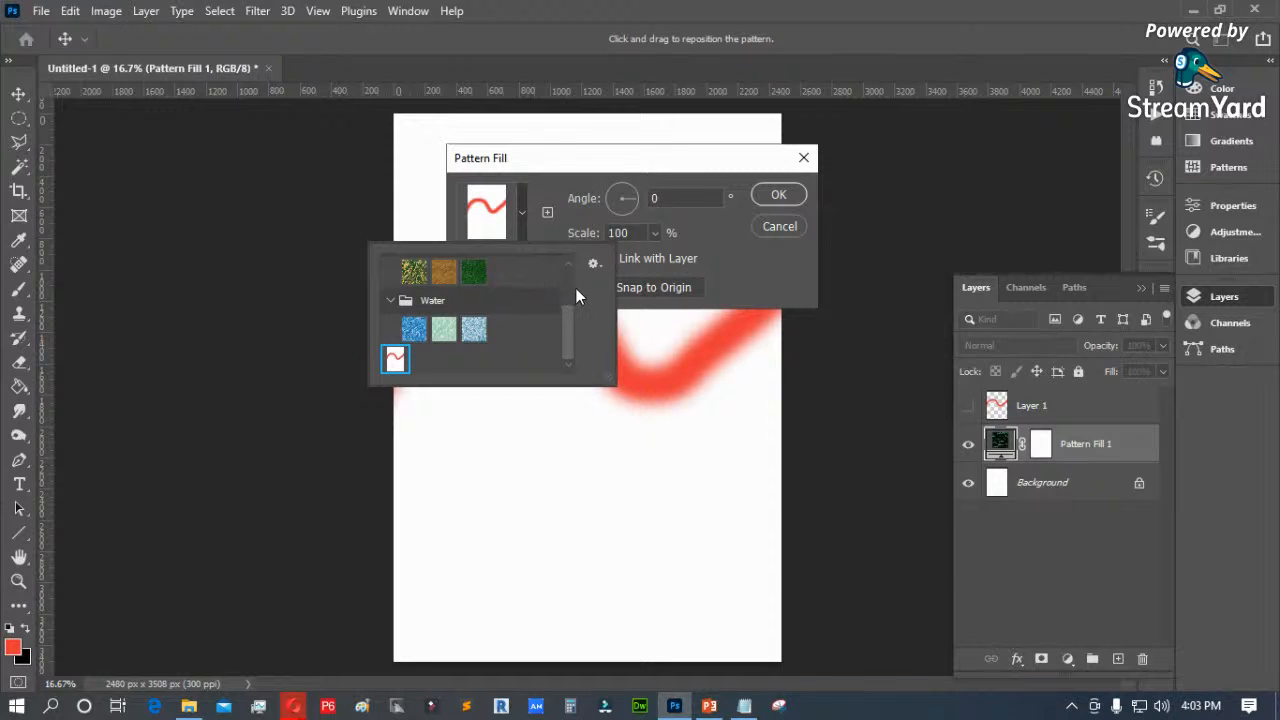
scroll(575, 280, "up", 3)
left_click(652, 287)
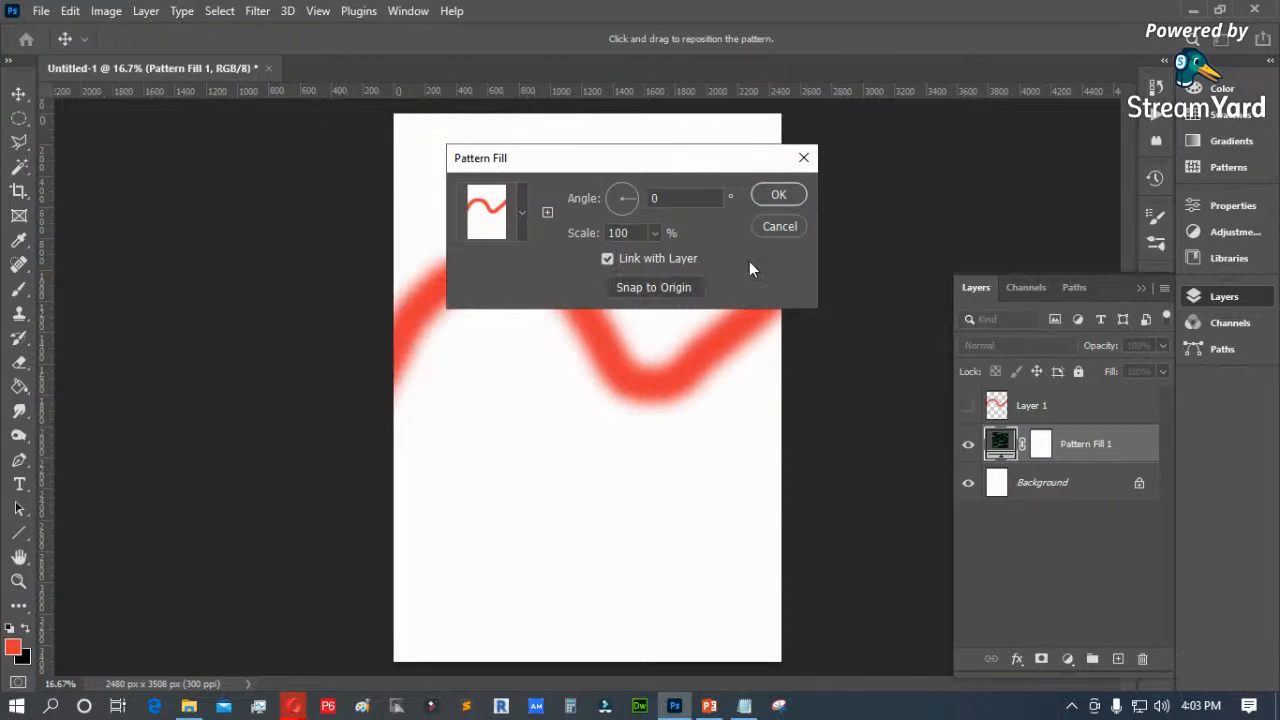
Step: Set the wave pattern fill's scale to 20% and apply it
left_click(656, 232)
mouse_move(653, 260)
left_mouse_down()
mouse_move(677, 262)
mouse_move(652, 263)
left_mouse_up()
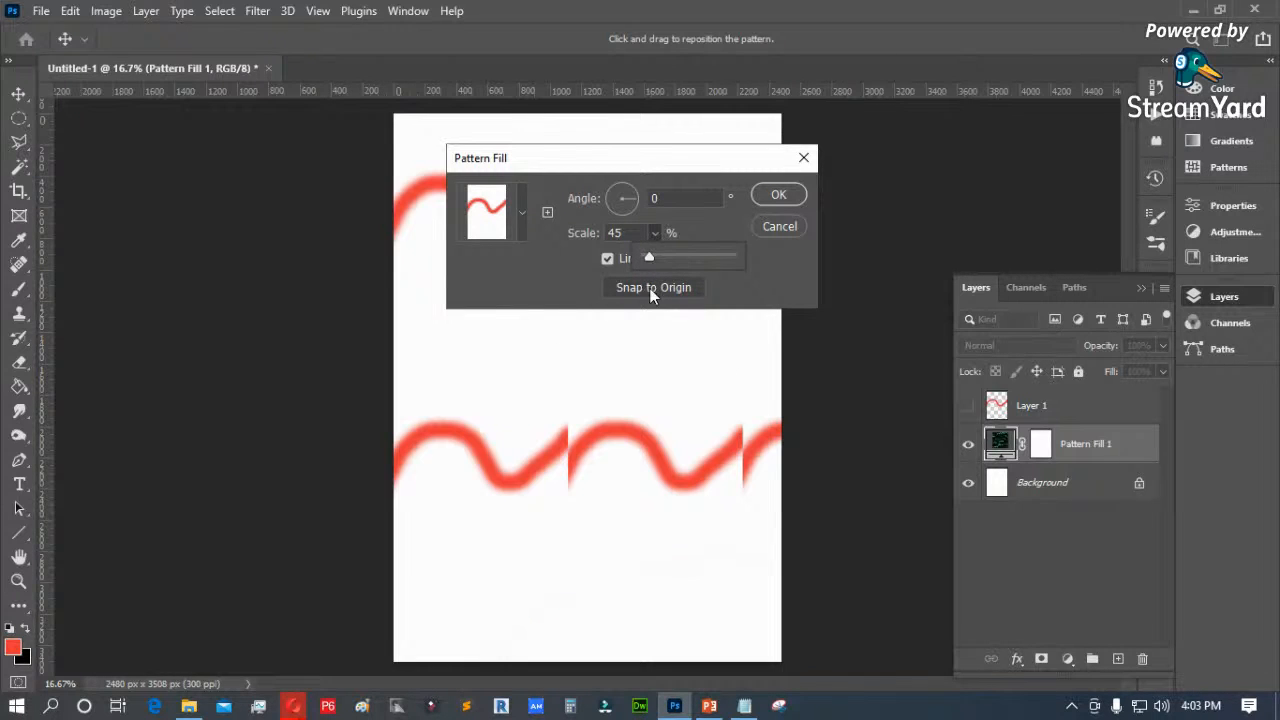
left_click_drag(637, 163, 897, 124)
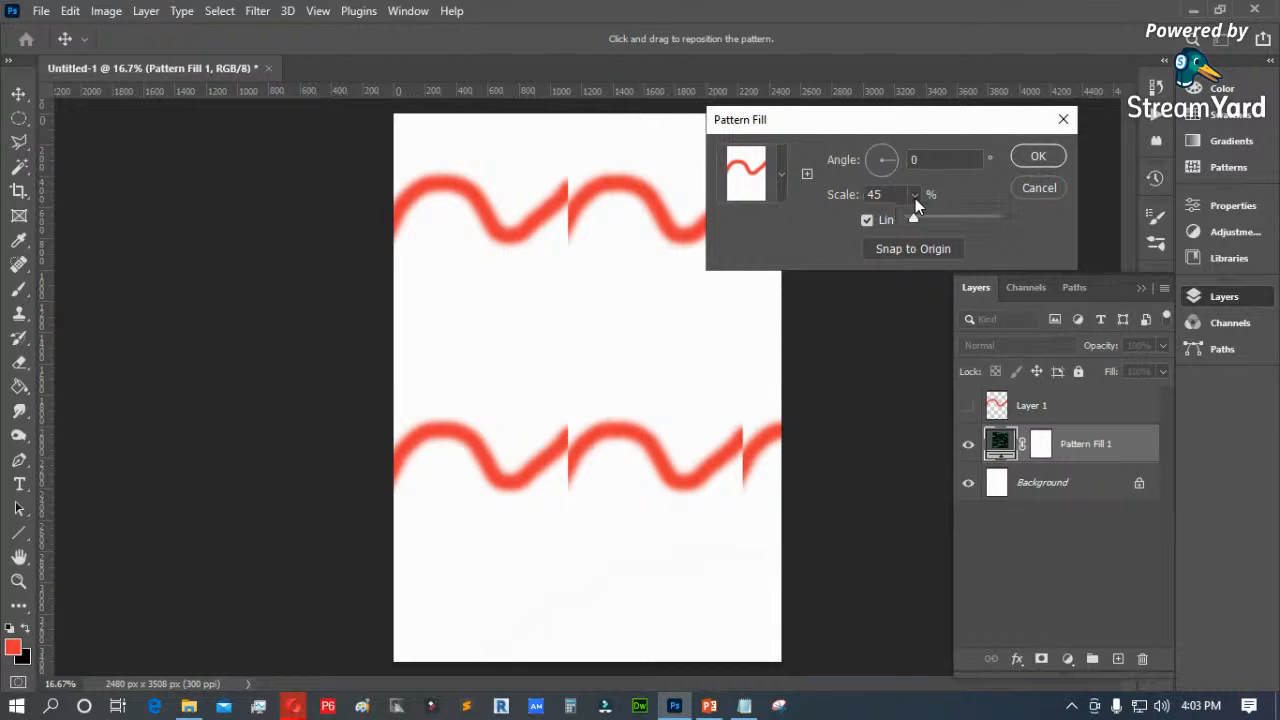
left_click_drag(913, 219, 909, 219)
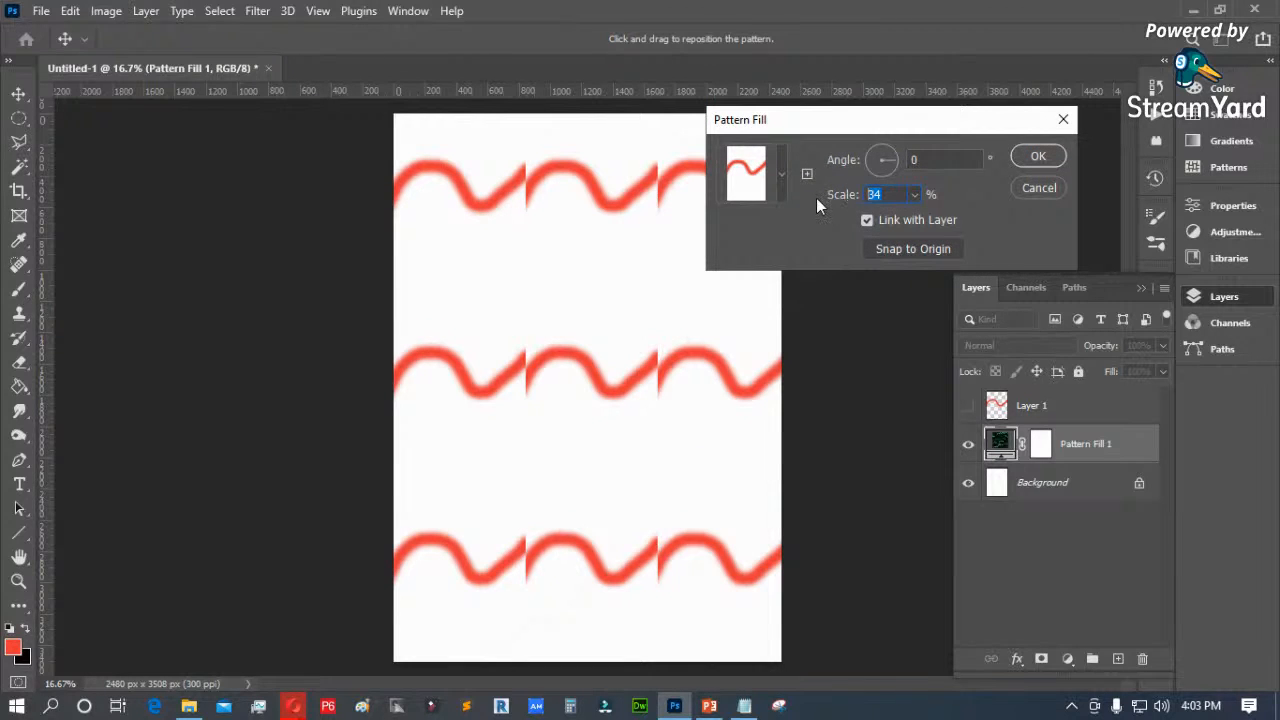
type("20")
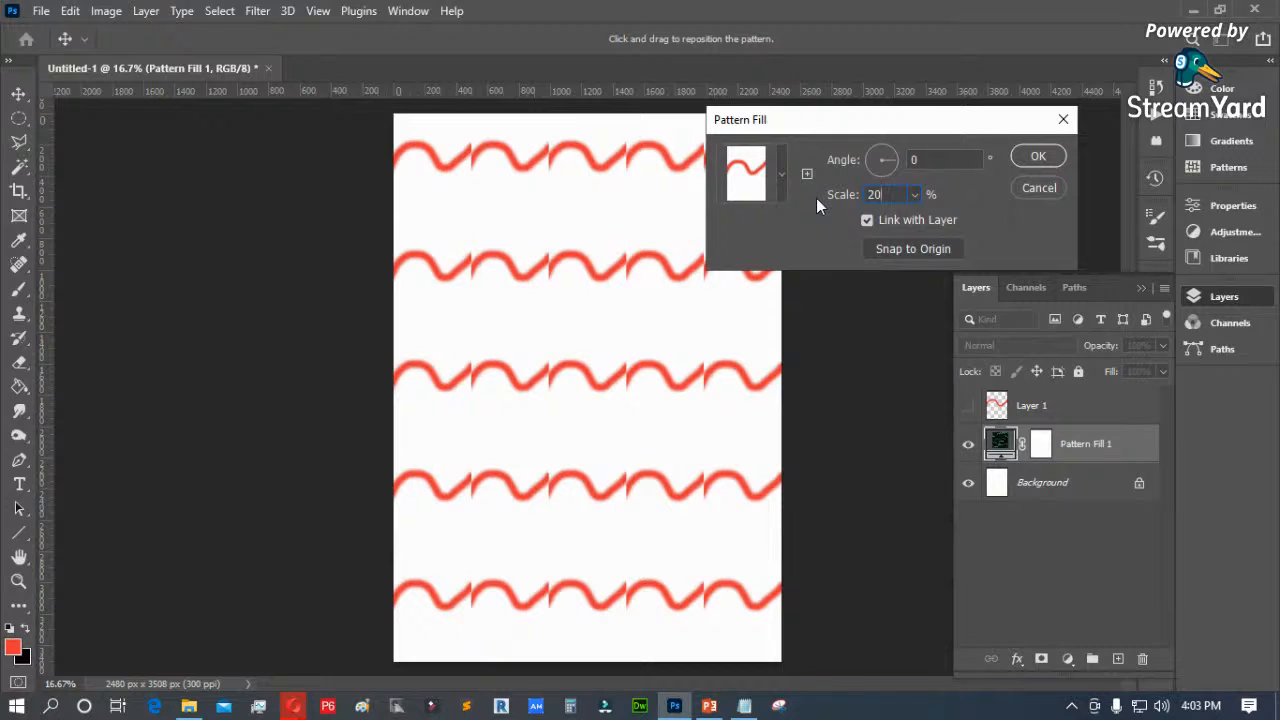
left_click(335, 388)
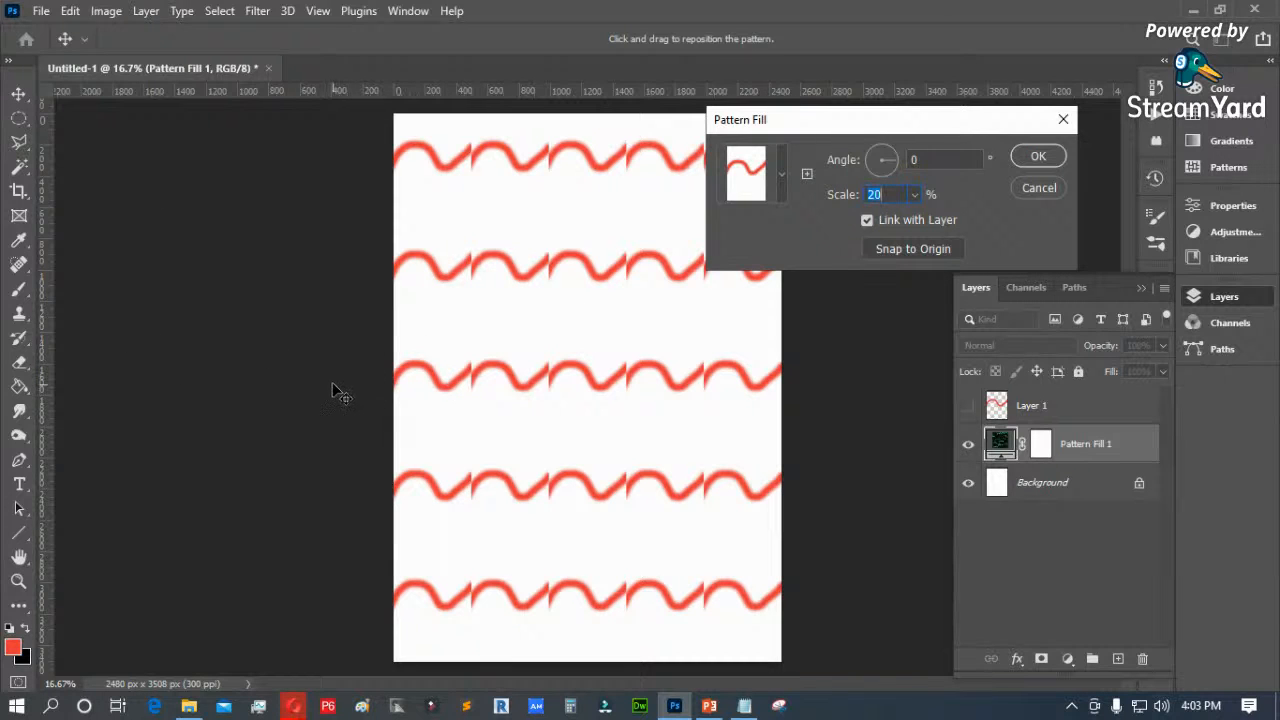
left_click(1022, 162)
Step: Examine the joins between the repeated red wave tiles up close
key("z")
left_click_drag(394, 329, 554, 380)
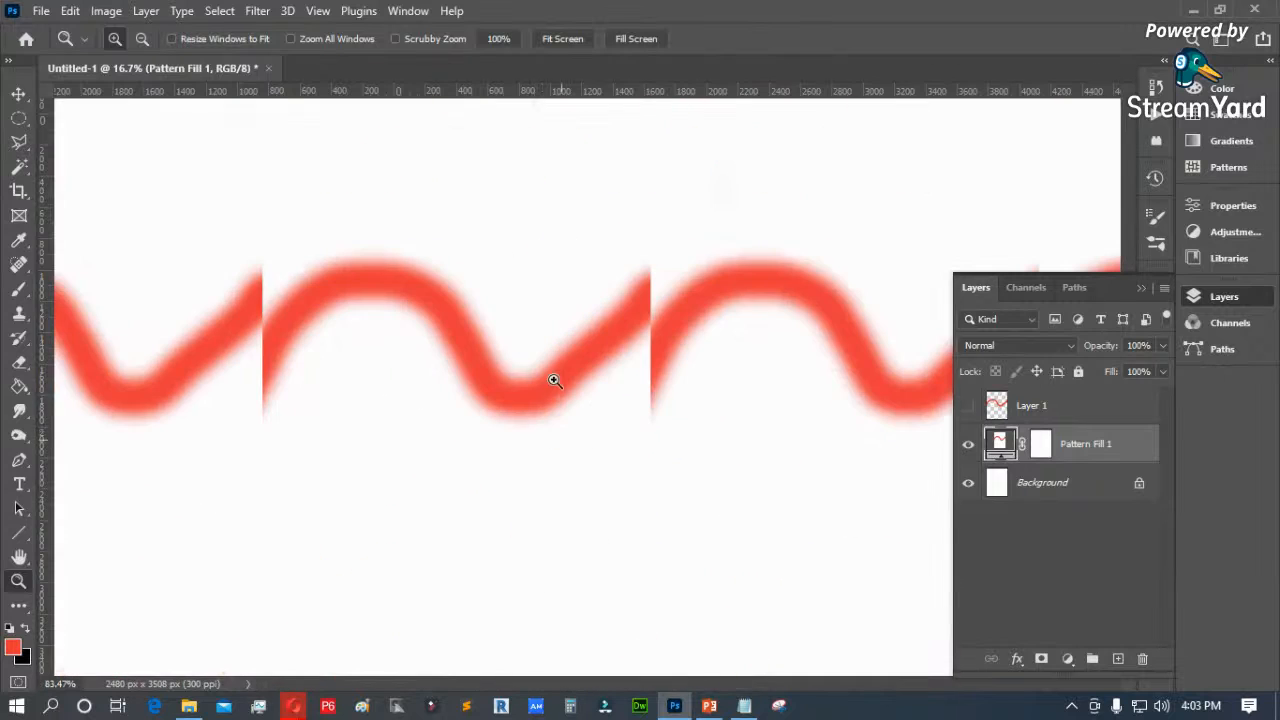
left_click(19, 95)
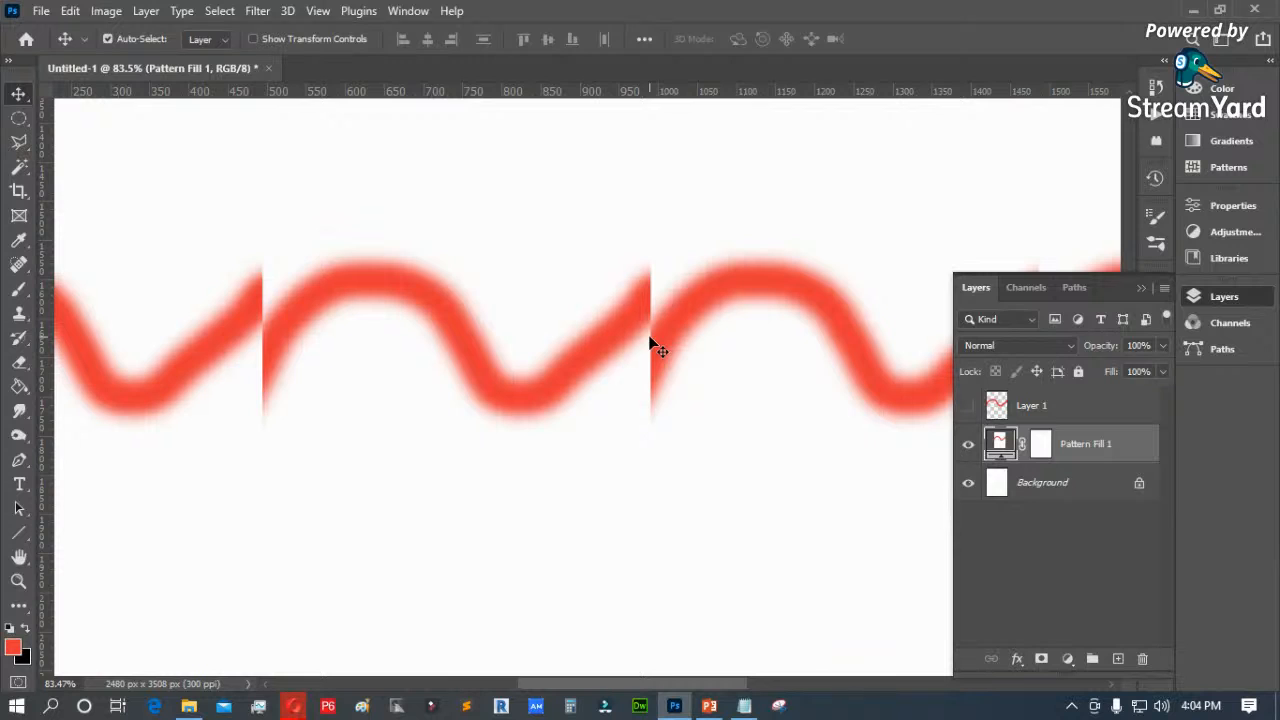
key("ctrl+0")
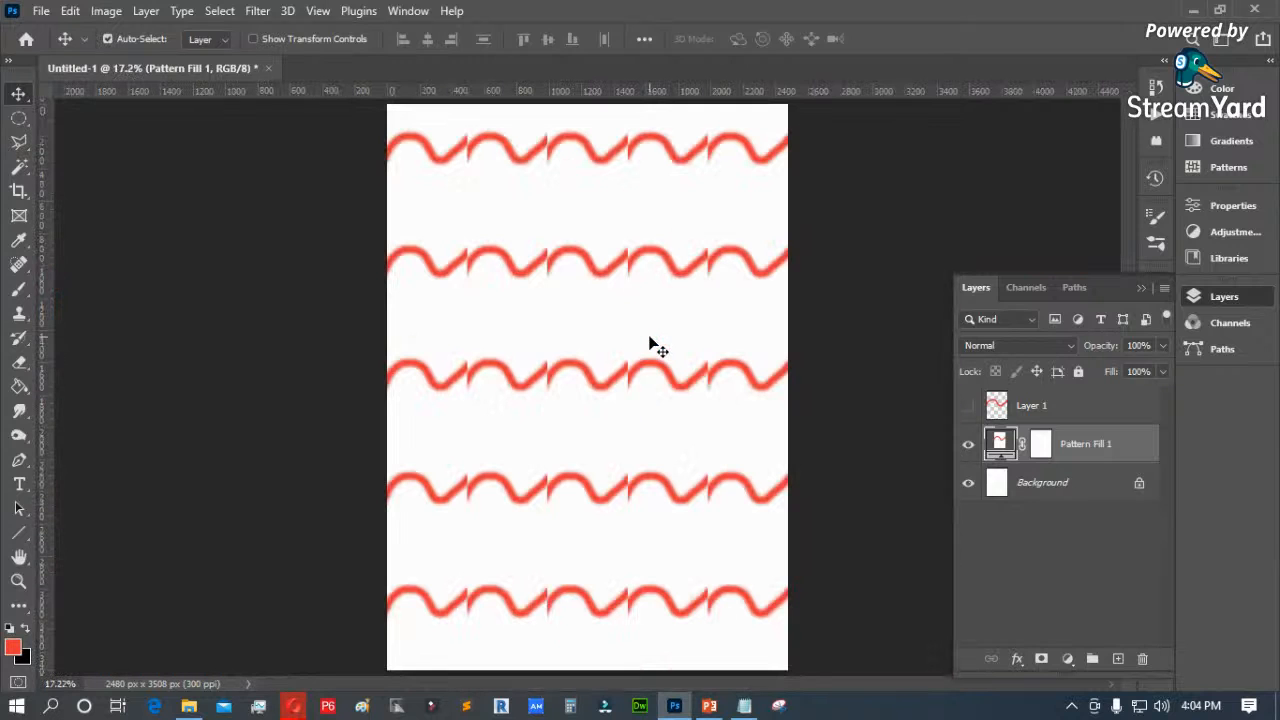
Step: Hide the pattern fill layer and create a new empty layer at the top of the layer stack
left_click(968, 405)
left_click(968, 405)
left_click(968, 444)
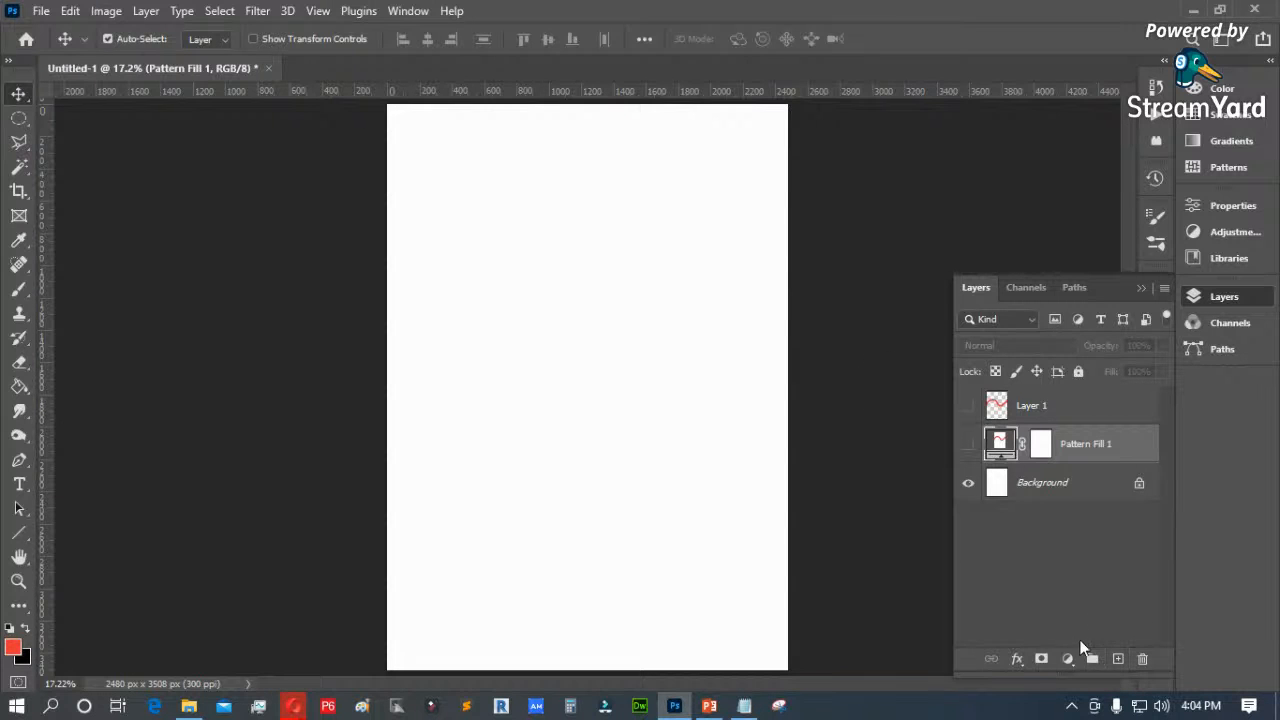
left_click(1118, 659)
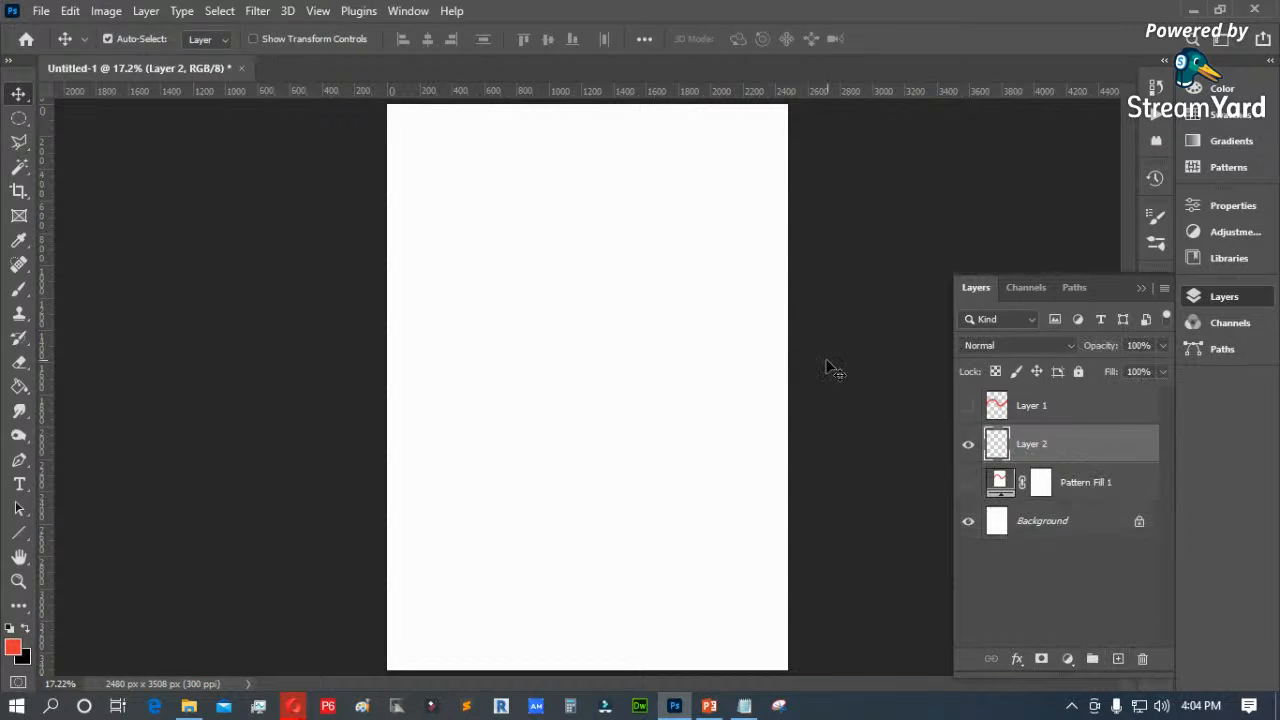
left_click_drag(1027, 437, 1030, 395)
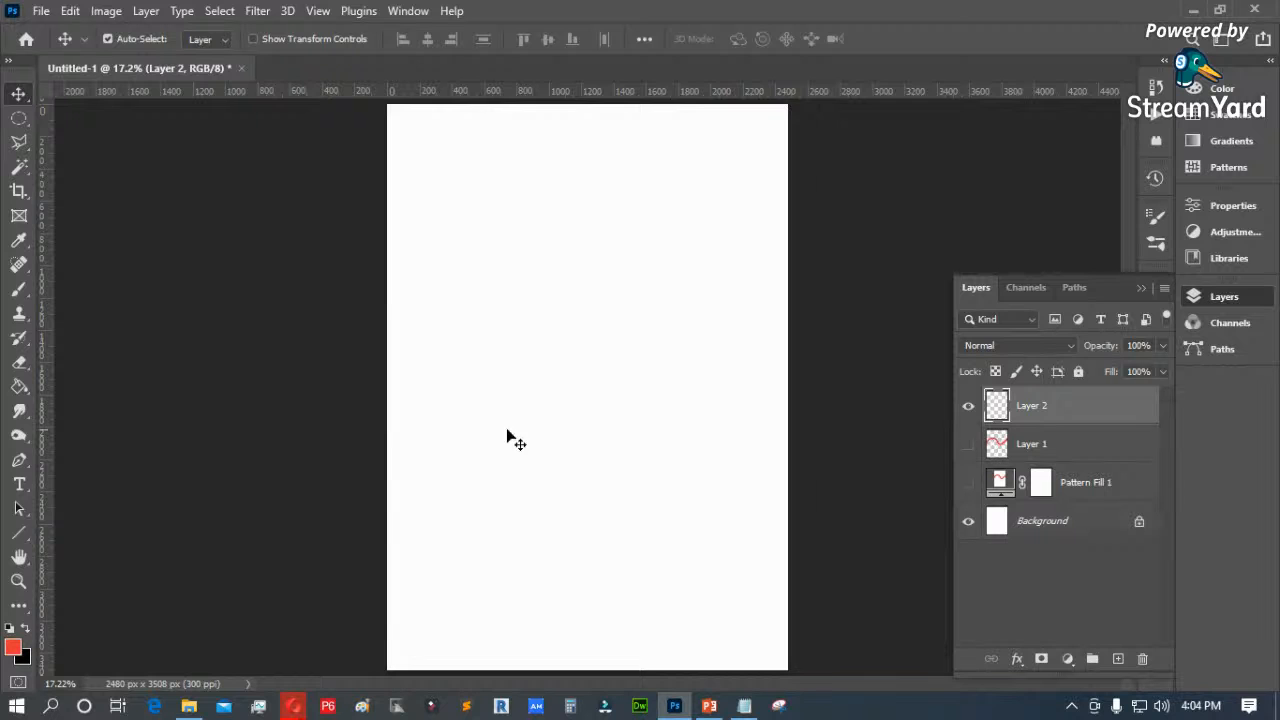
Step: Set the foreground color to a fully saturated blue and activate the Brush tool
left_click(13, 648)
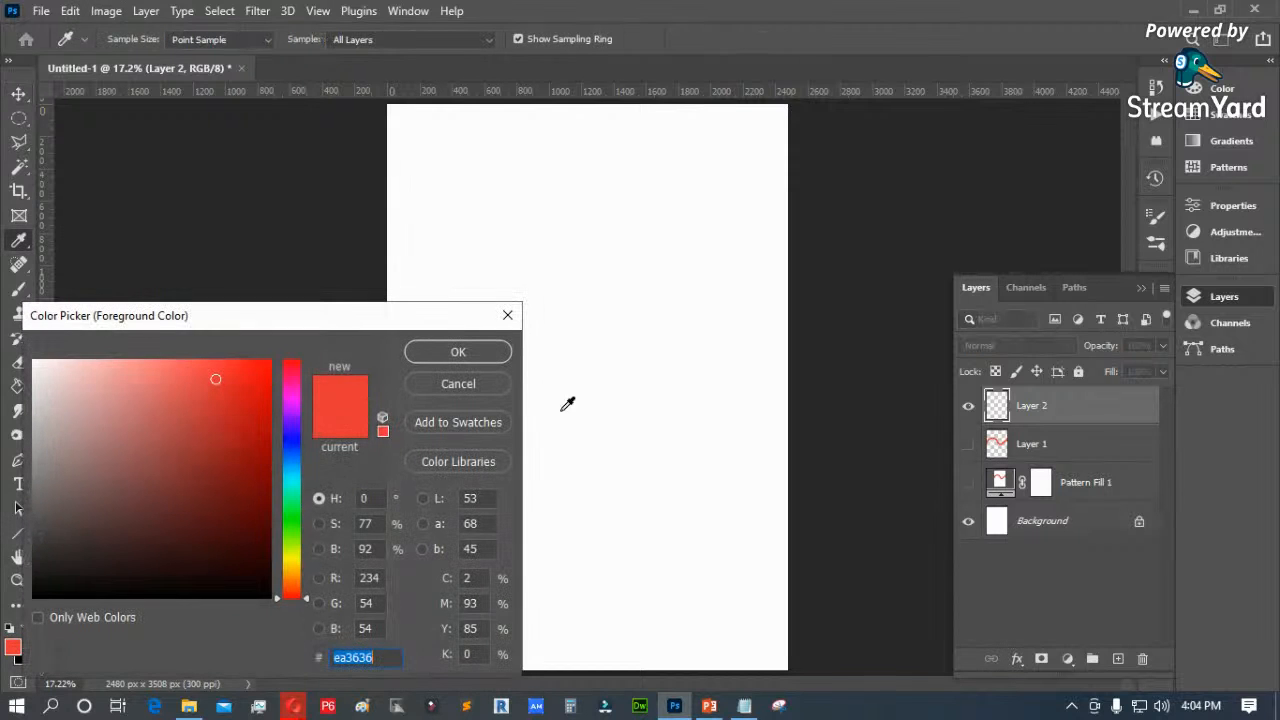
left_click(290, 438)
left_click_drag(261, 394, 354, 323)
left_click(458, 351)
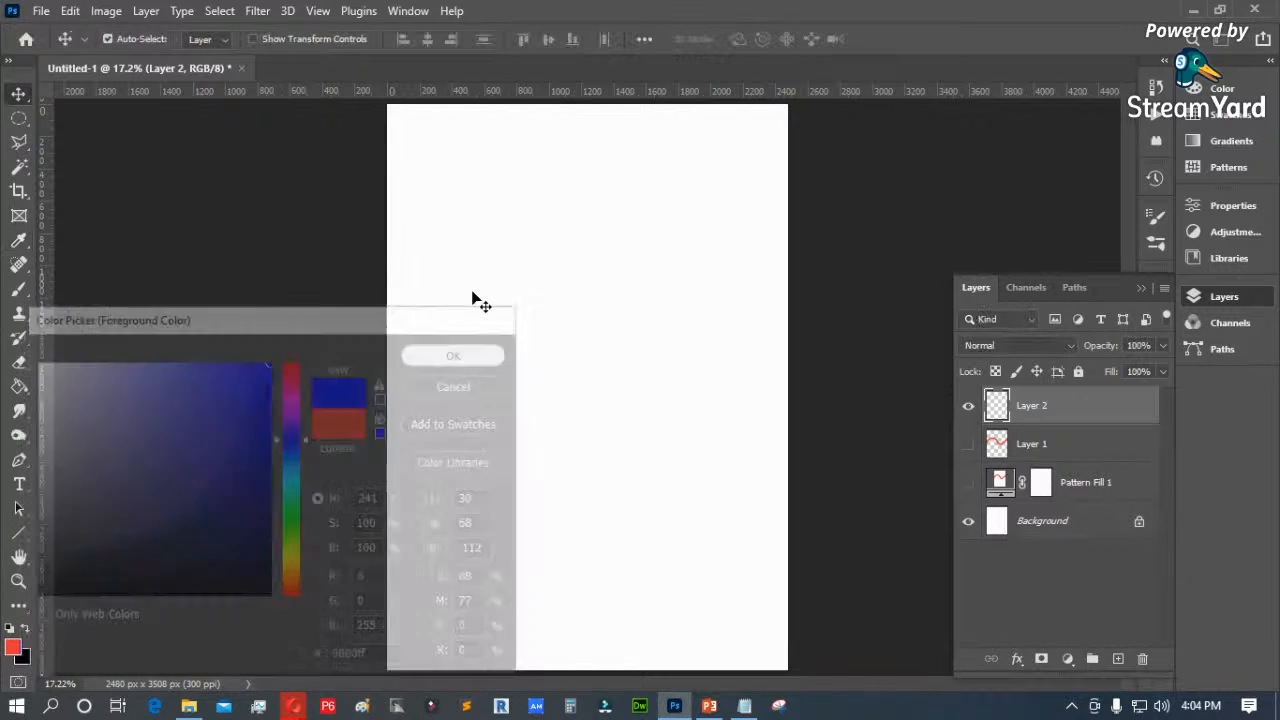
key("b")
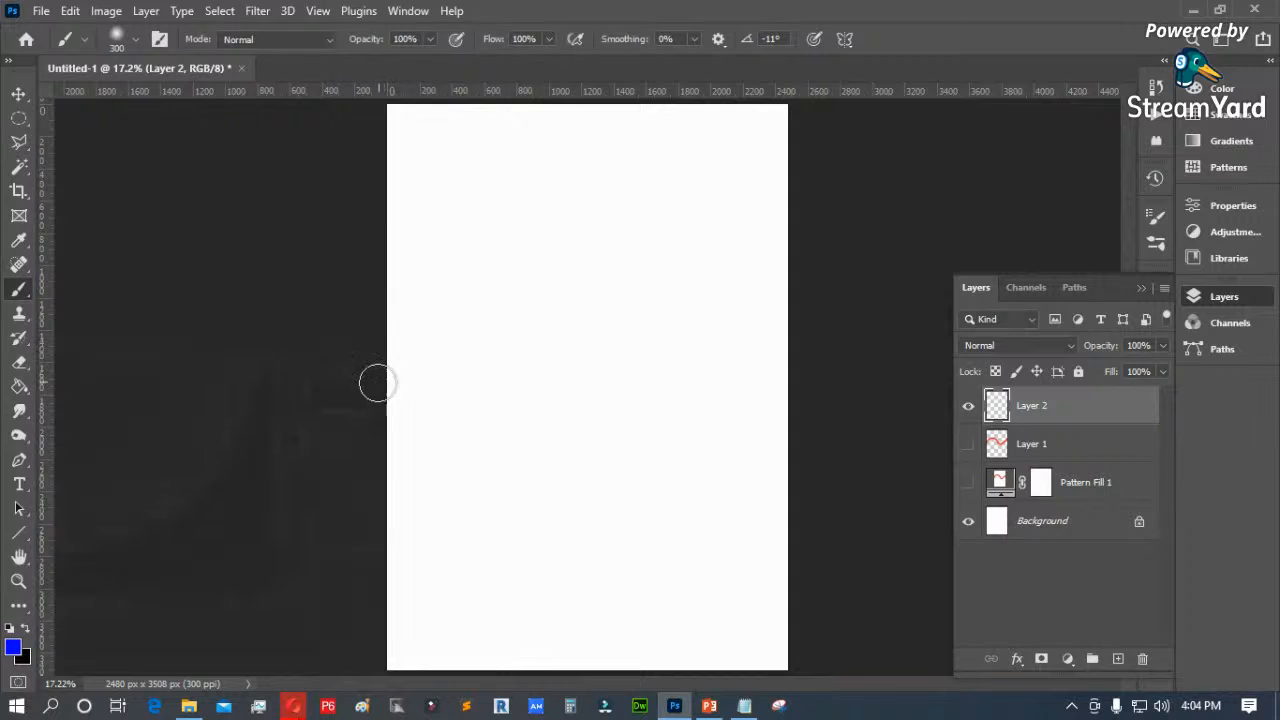
Step: Enable Pattern Preview with its warning suppressed, and paint a blue wavy stroke across the canvas and past its edges
left_click(316, 12)
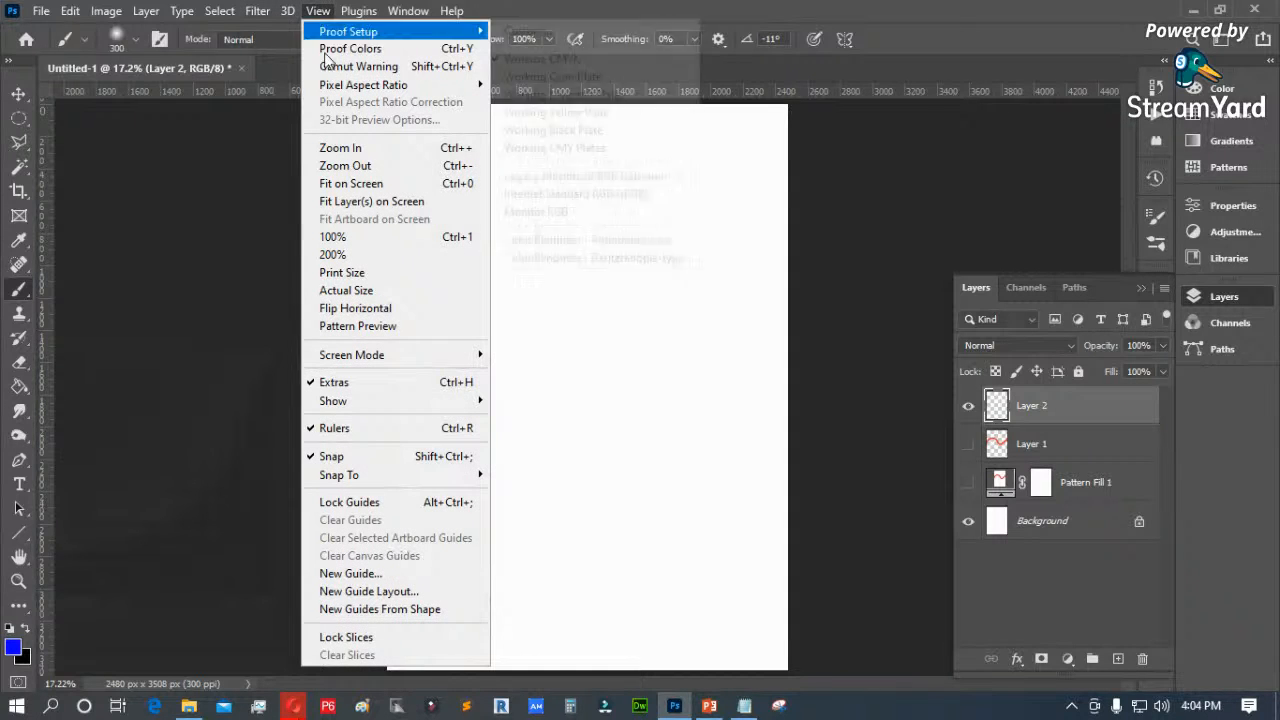
left_click(367, 327)
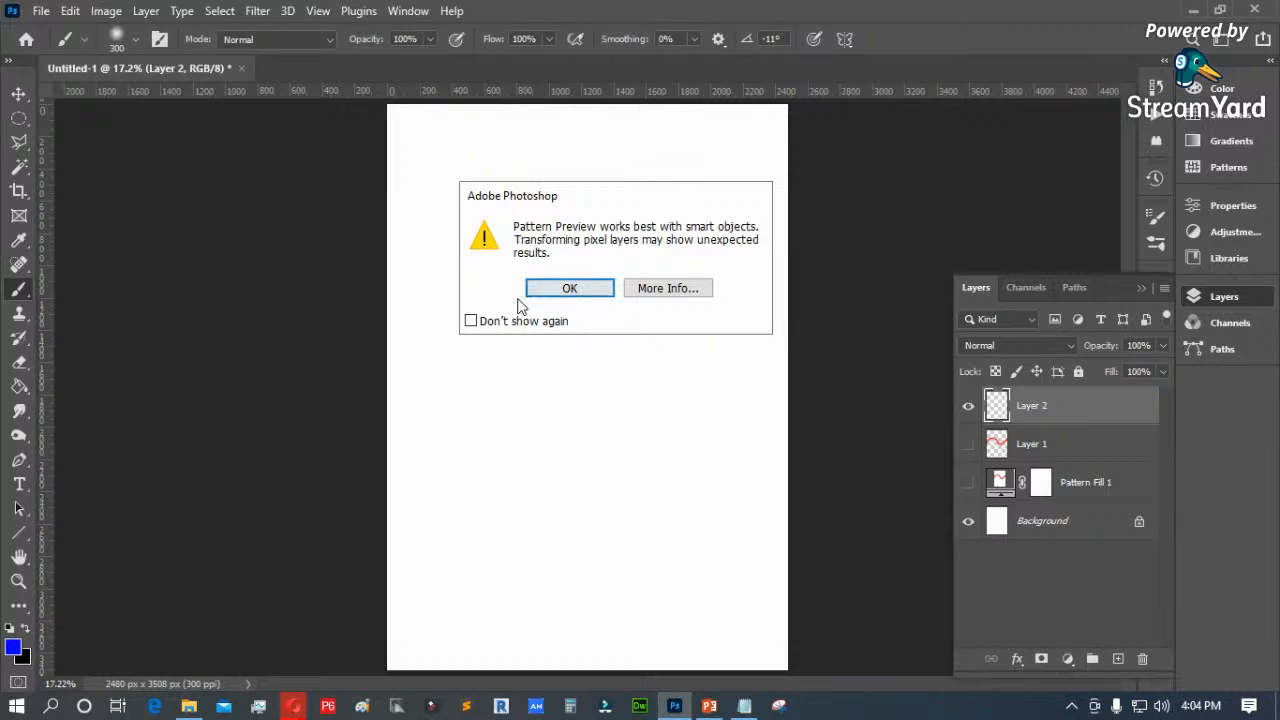
left_click(485, 325)
left_click(569, 292)
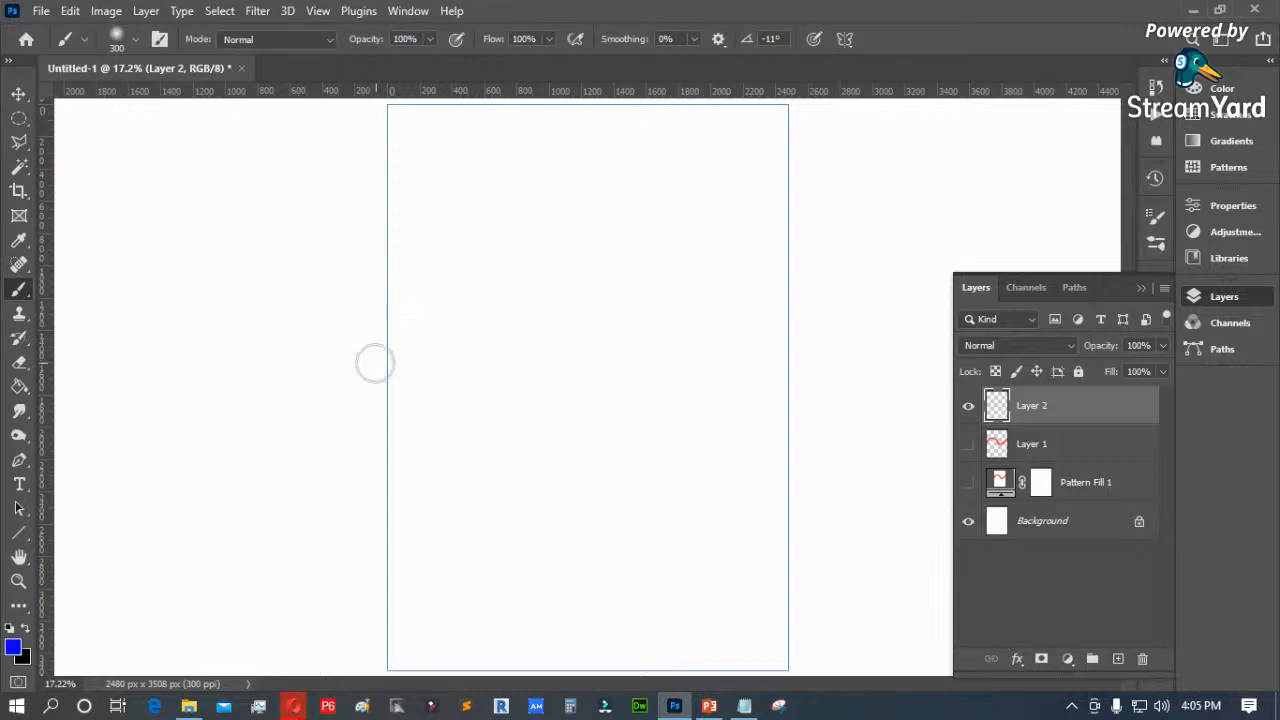
mouse_move(360, 358)
left_mouse_down()
mouse_move(404, 319)
mouse_move(452, 312)
mouse_move(533, 373)
mouse_move(613, 391)
mouse_move(702, 378)
mouse_move(774, 340)
mouse_move(705, 384)
mouse_move(648, 392)
mouse_move(578, 377)
mouse_move(488, 318)
mouse_move(443, 309)
mouse_move(397, 329)
mouse_move(349, 318)
left_mouse_up()
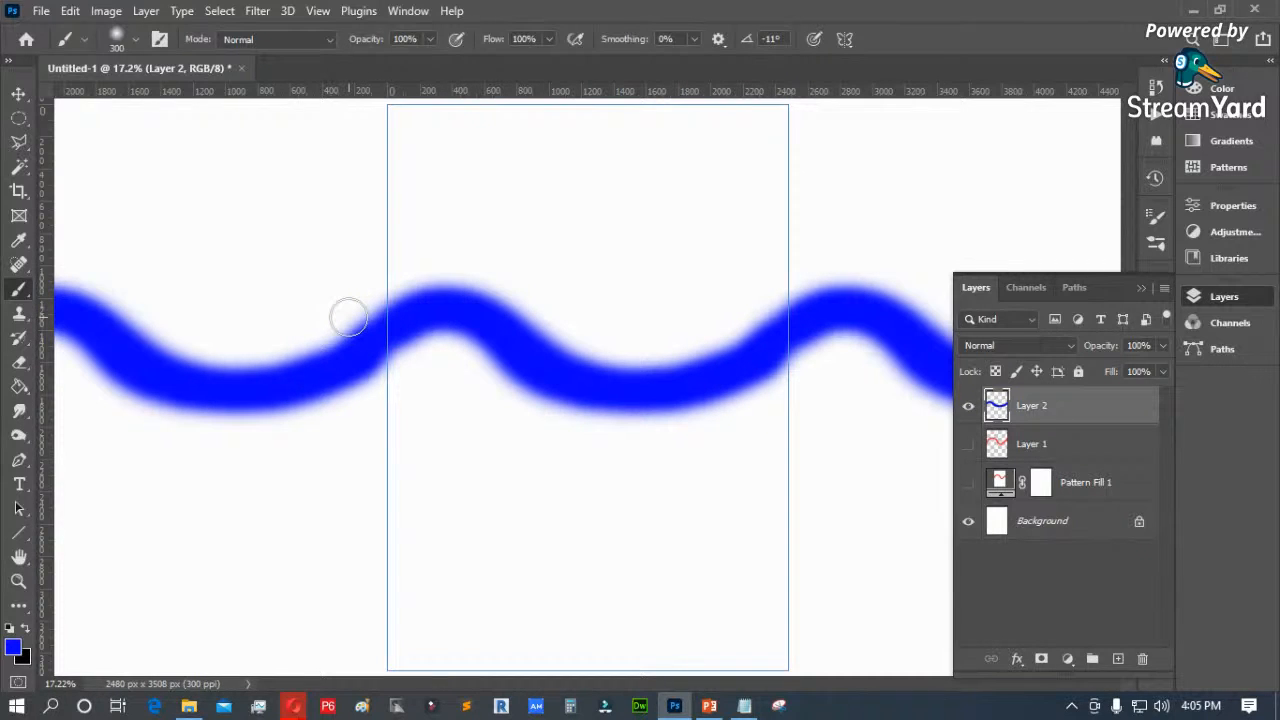
Step: Examine how the blue wave repeats beyond the canvas at several magnifications
key("ctrl+minus")
key("ctrl+minus")
key("ctrl+minus")
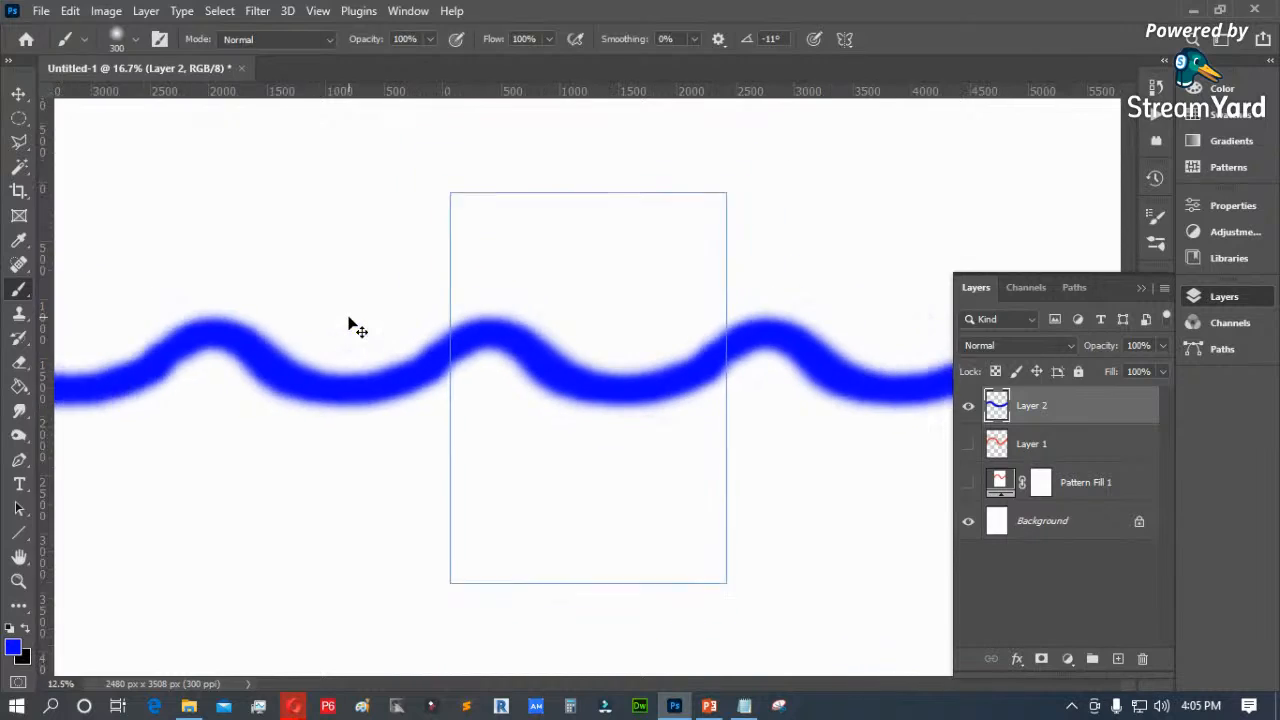
key("ctrl+minus")
key("ctrl+minus")
key("ctrl+minus")
key("ctrl+minus")
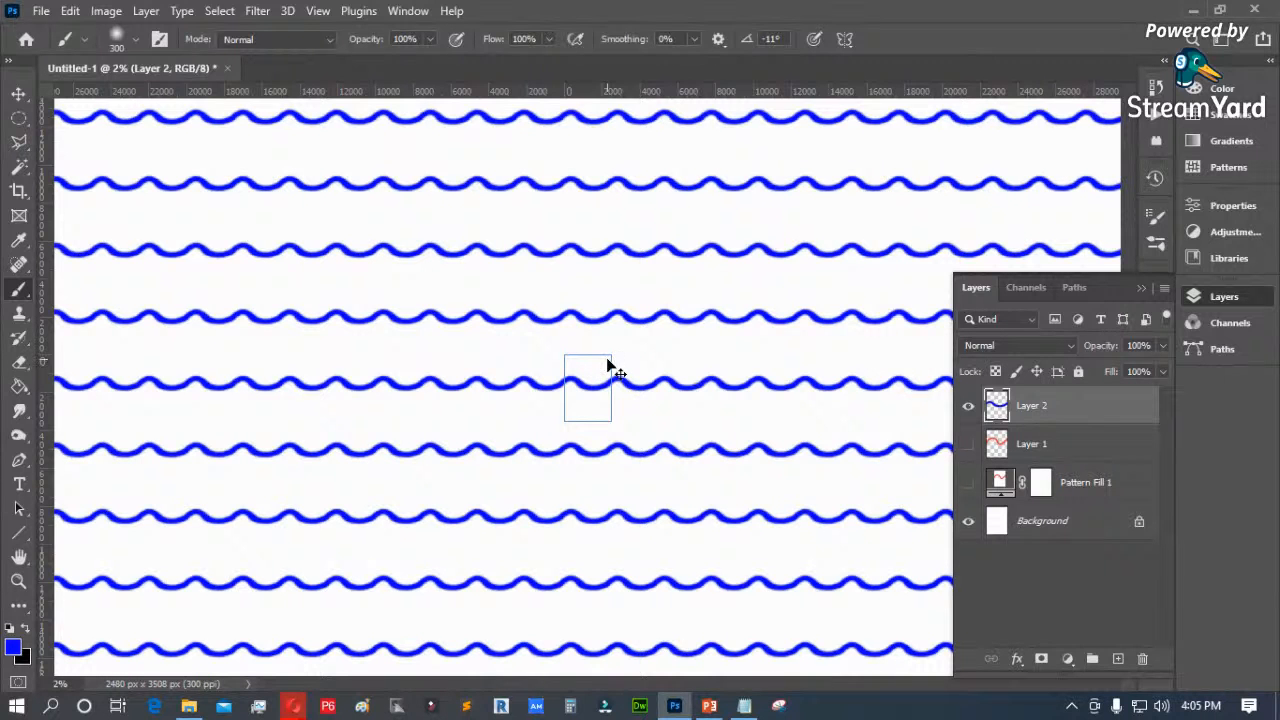
key("ctrl+plus")
key("ctrl+plus")
key("ctrl+plus")
key("ctrl+plus")
key("ctrl+plus")
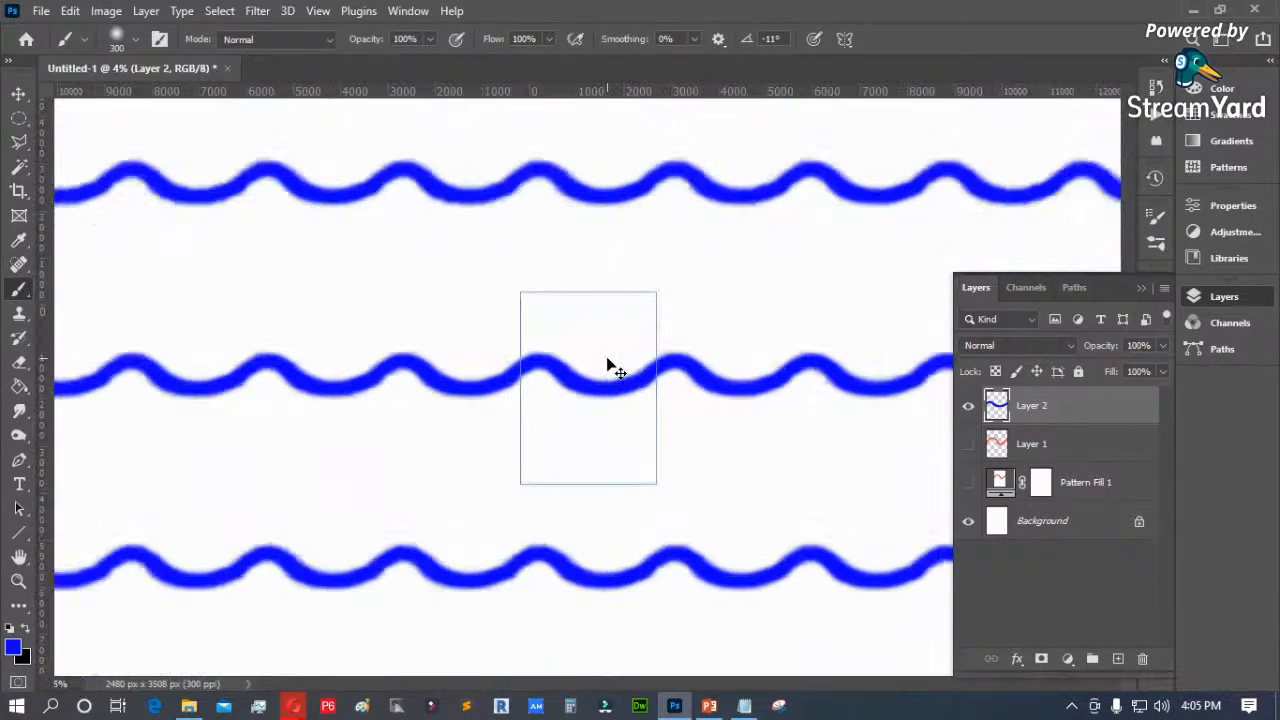
key("ctrl+plus")
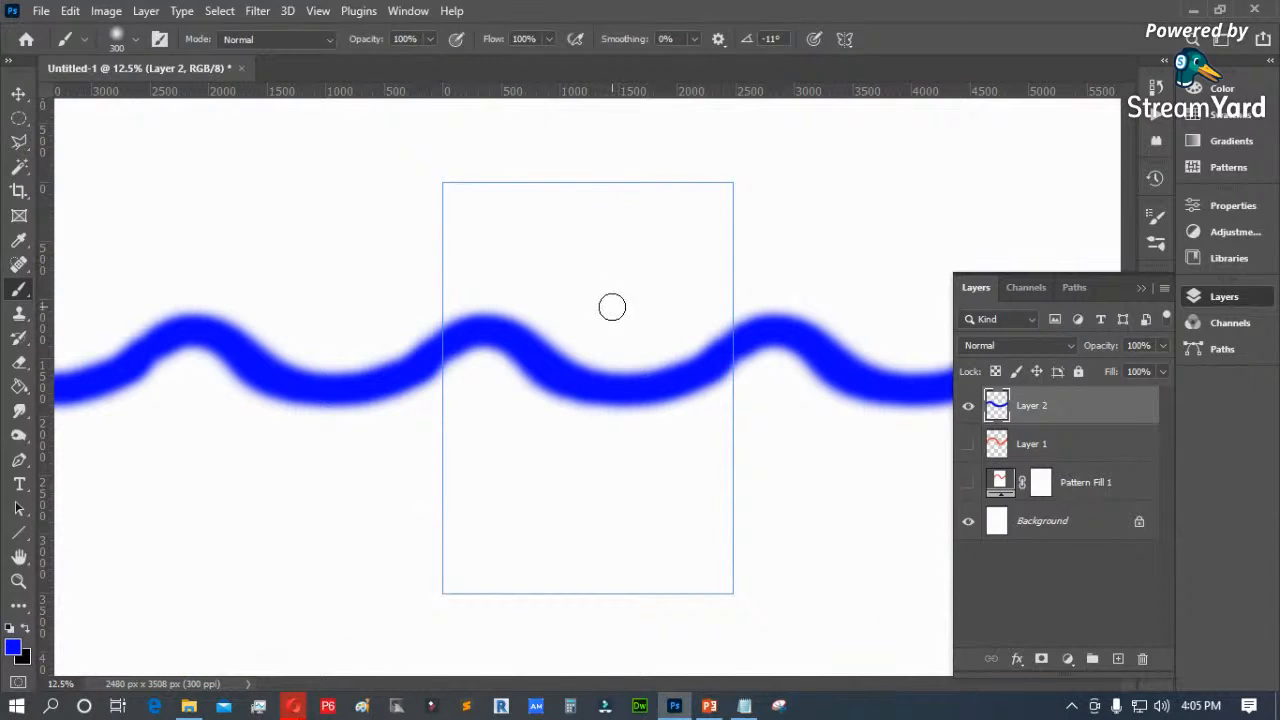
Step: Paint a second blue wave below the first and fill in its join at the canvas edge
mouse_move(455, 435)
left_mouse_down()
mouse_move(512, 420)
mouse_move(572, 464)
mouse_move(633, 475)
mouse_move(735, 425)
left_mouse_up()
left_click_drag(457, 443, 446, 442)
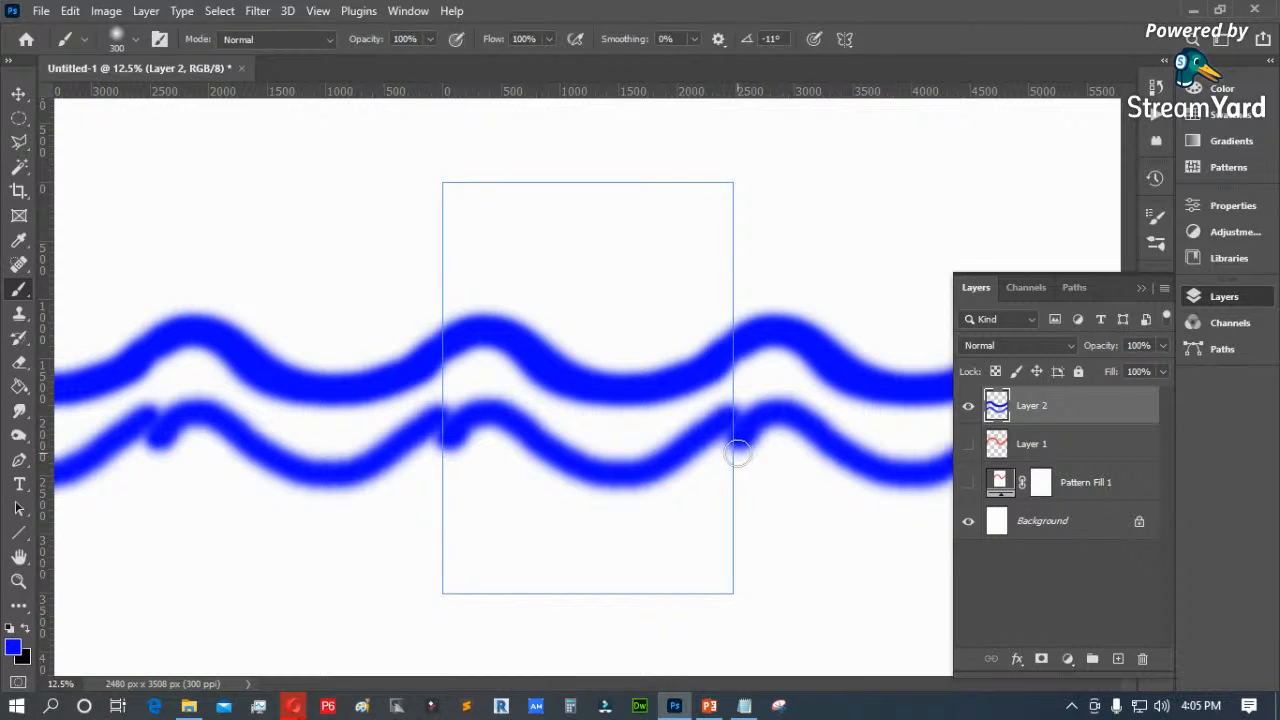
left_click_drag(663, 458, 737, 431)
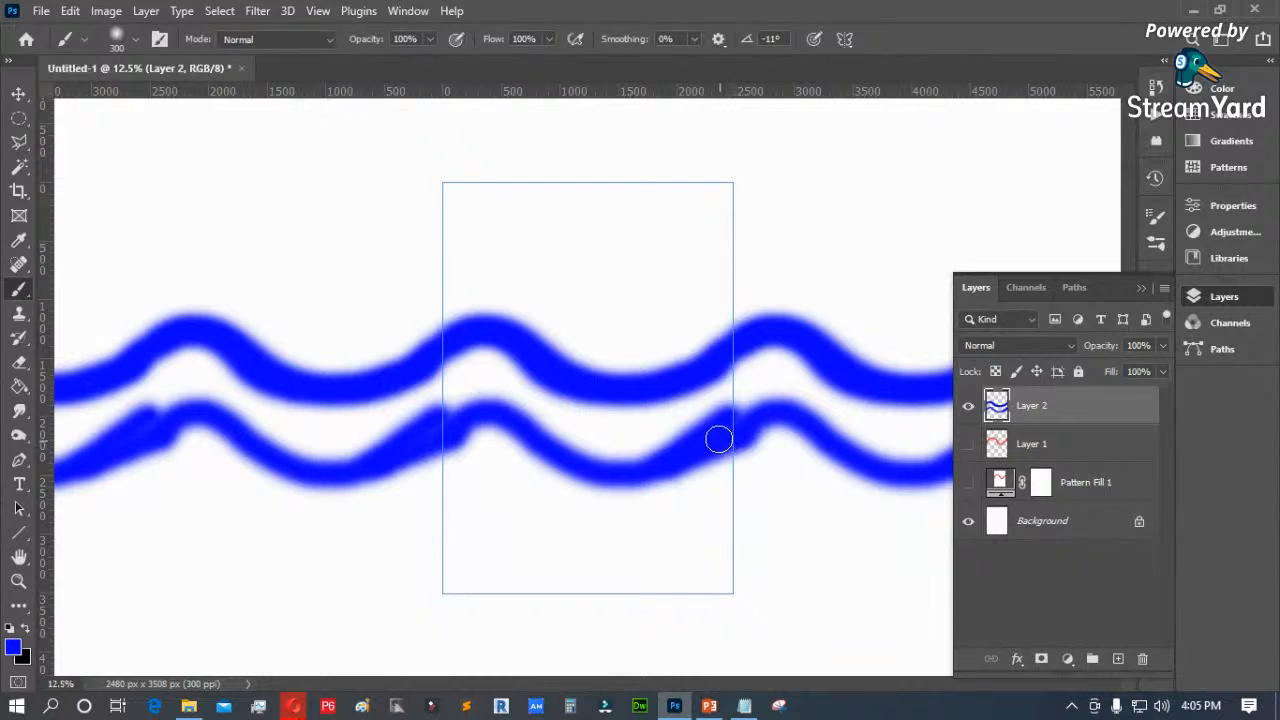
Step: Erase the excess paint at the second wave's join with the Eraser at 34% opacity, enlarging its size to 300
key("e")
left_click_drag(686, 437, 718, 418)
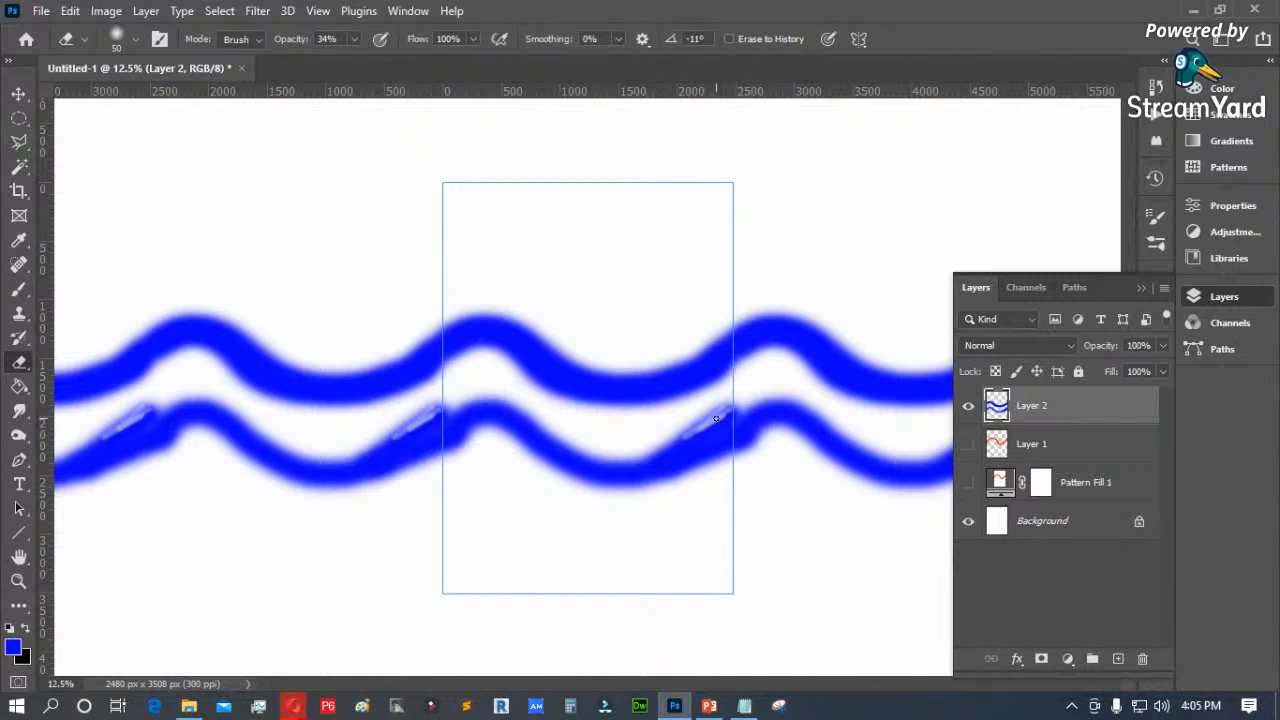
key("bracketright")
key("bracketright")
key("bracketright")
key("bracketright")
mouse_move(728, 401)
left_mouse_down()
mouse_move(647, 446)
mouse_move(755, 454)
mouse_move(392, 459)
mouse_move(476, 449)
mouse_move(467, 457)
mouse_move(440, 414)
mouse_move(443, 384)
mouse_move(537, 425)
left_mouse_up()
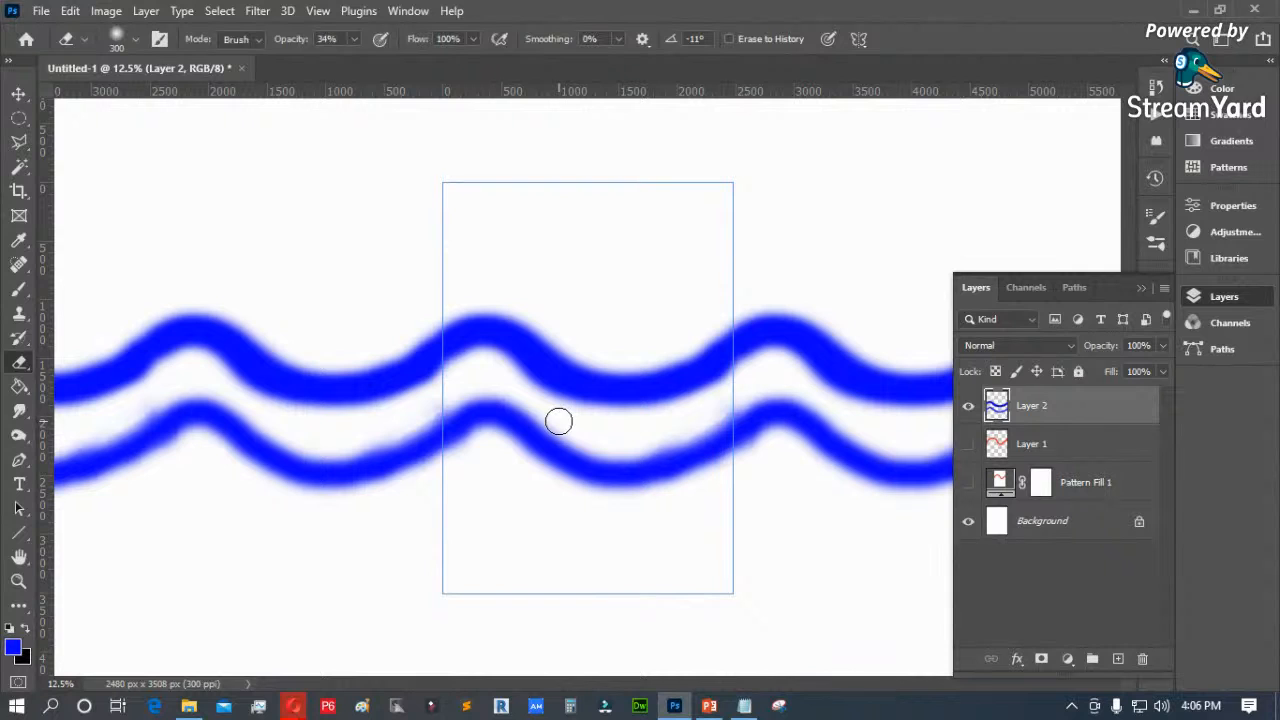
Step: Repaint the second blue wave across the full canvas width with the Brush to even out its thickness and join
key("b")
mouse_move(440, 440)
left_mouse_down()
mouse_move(485, 419)
mouse_move(532, 455)
mouse_move(612, 481)
mouse_move(660, 472)
mouse_move(737, 421)
left_mouse_up()
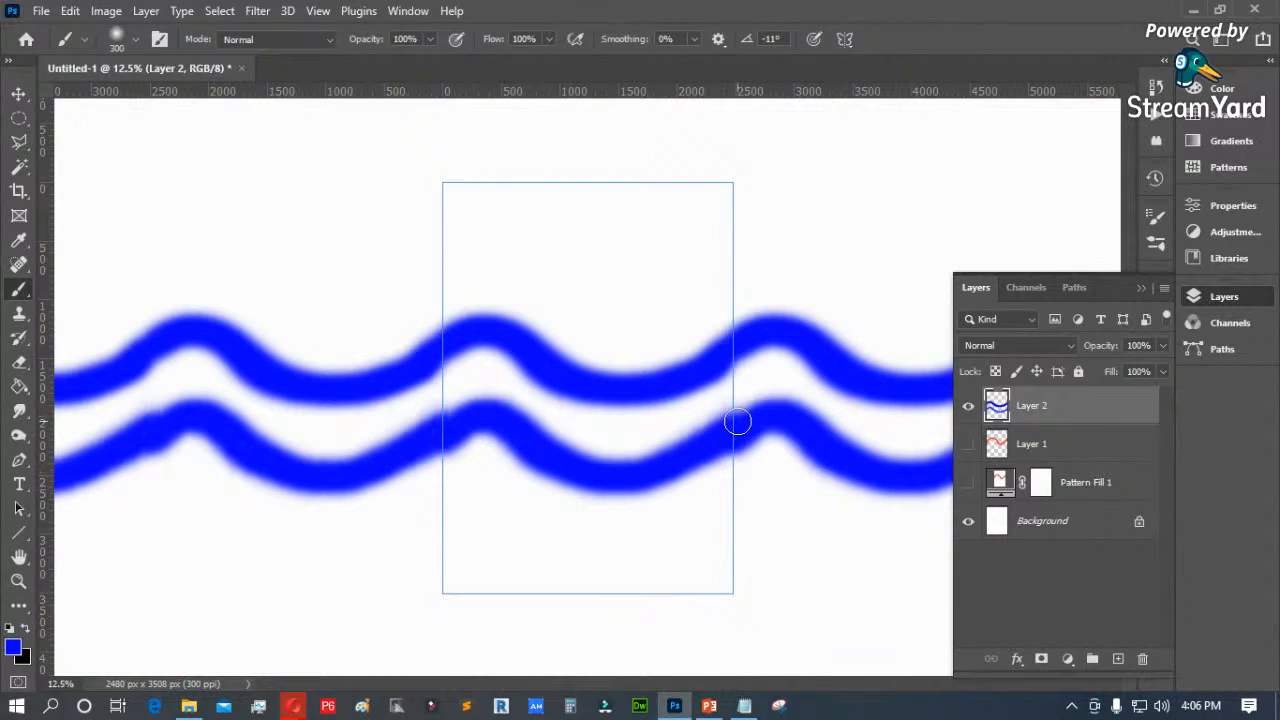
mouse_move(441, 434)
left_mouse_down()
mouse_move(474, 417)
mouse_move(460, 423)
mouse_move(517, 429)
mouse_move(571, 471)
mouse_move(674, 457)
mouse_move(726, 429)
left_mouse_up()
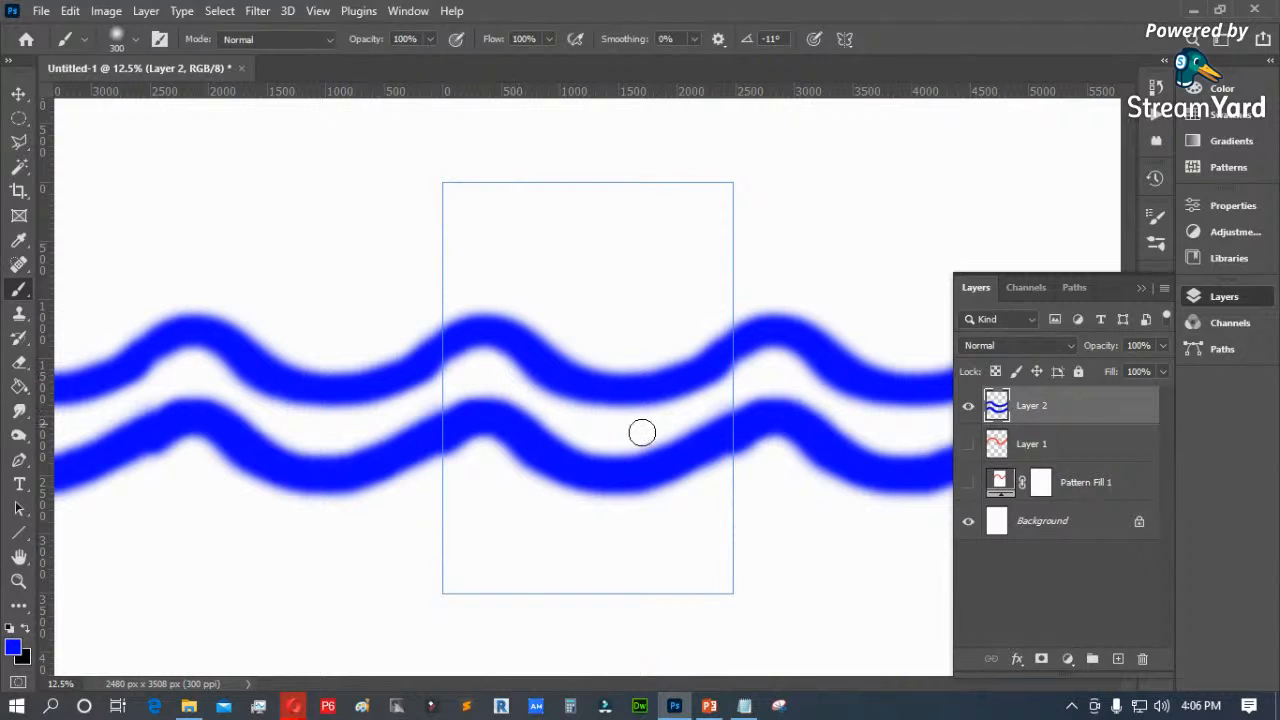
Step: Define the two blue waves as a new pattern named Pattern 2
left_click(967, 442)
left_click(70, 11)
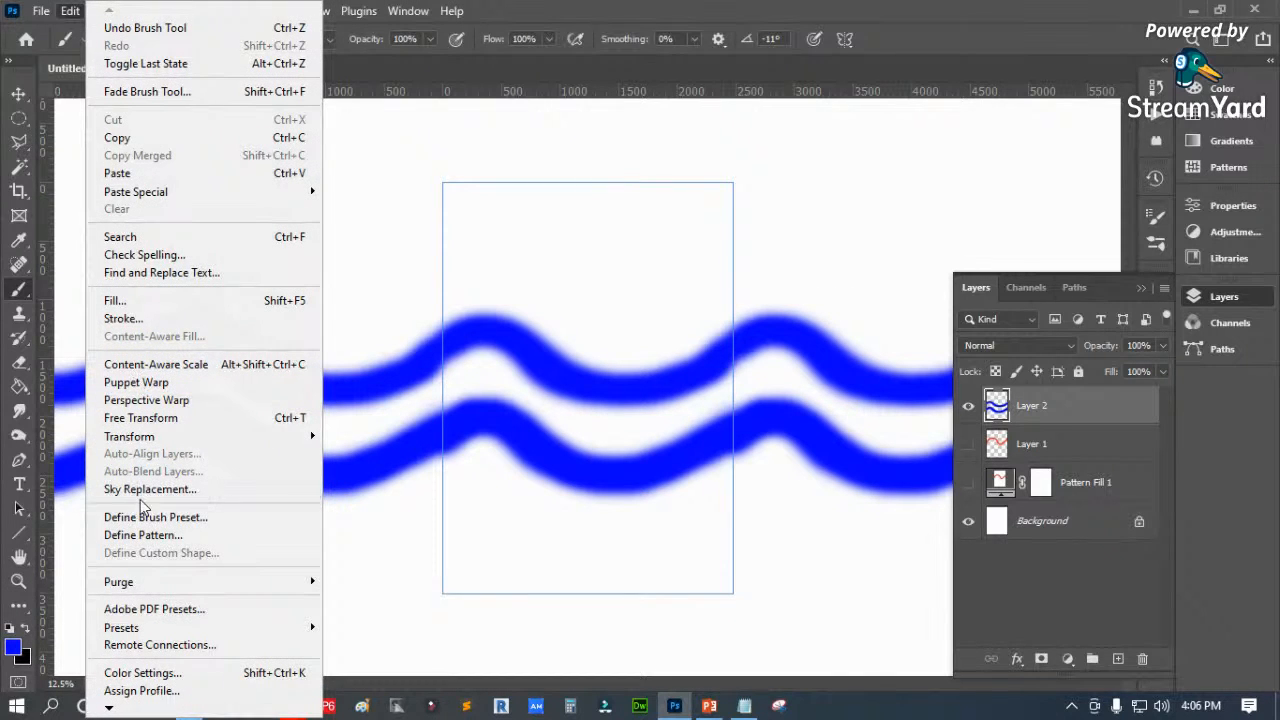
left_click(155, 536)
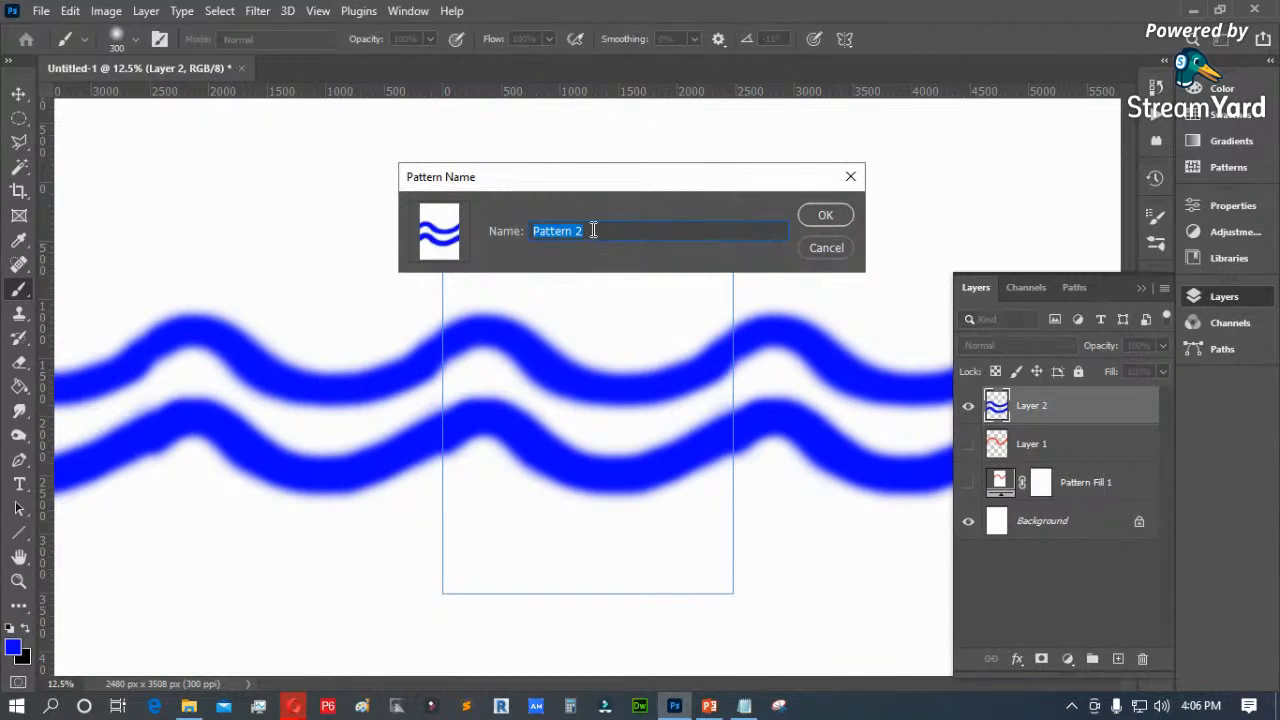
left_click(822, 215)
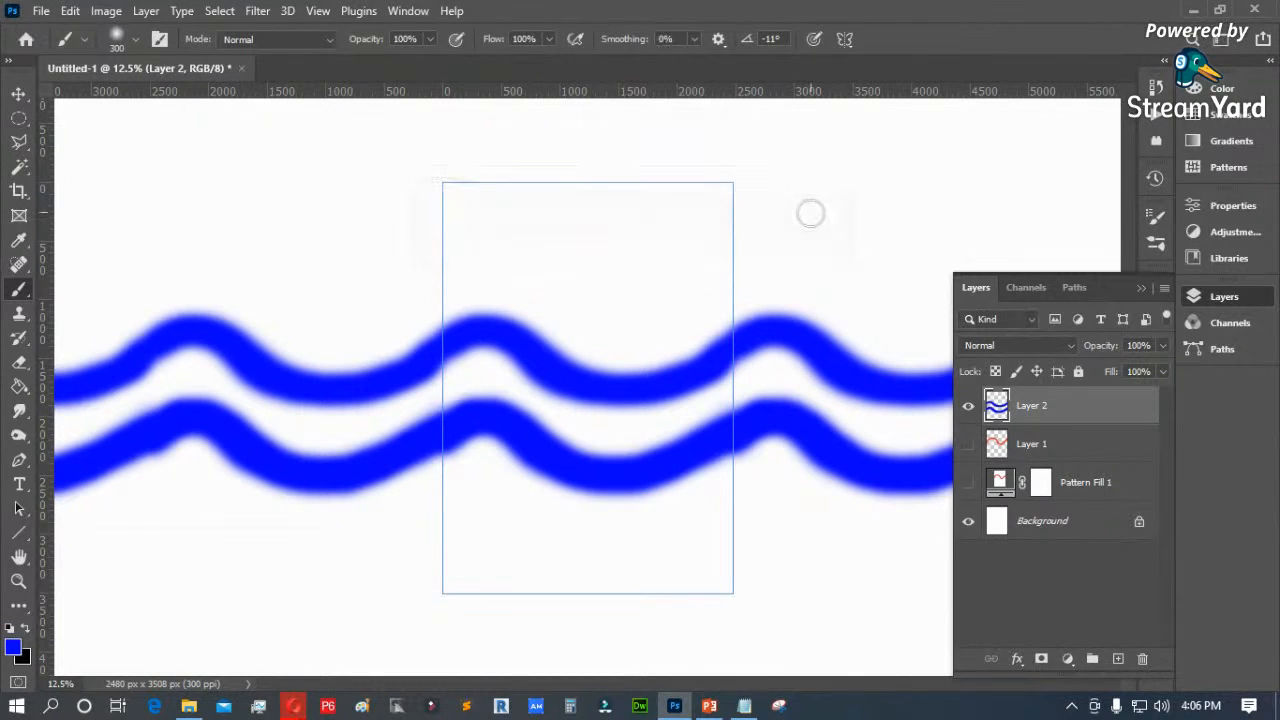
Step: Turn off Pattern Preview and hide Layer 2
left_click(318, 11)
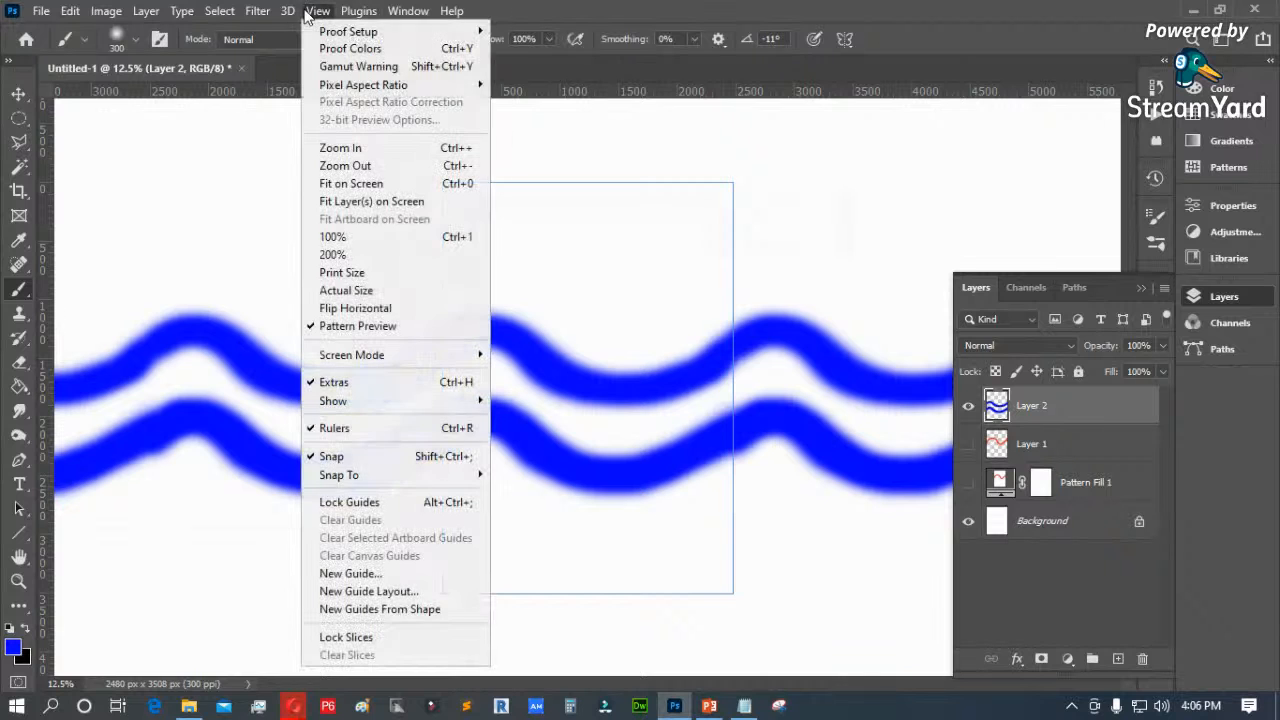
left_click(325, 327)
left_click(968, 406)
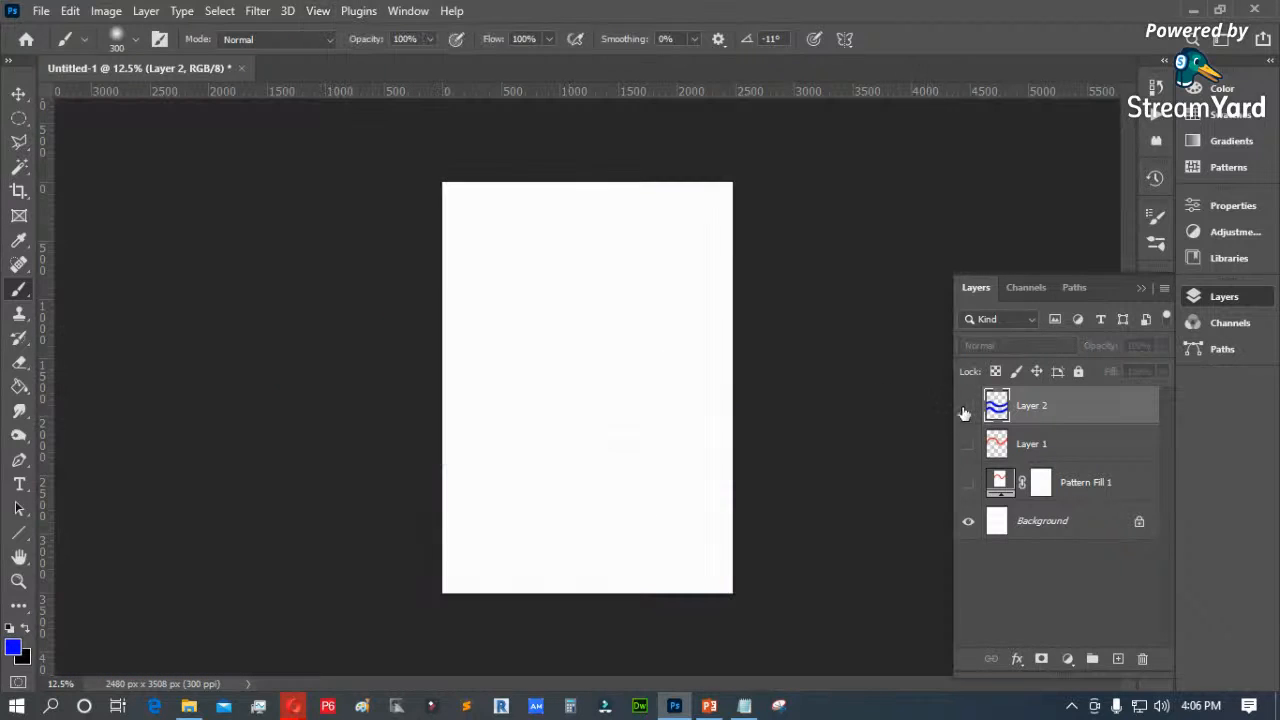
Step: Show the red wave fill layer Pattern Fill 1 briefly for comparison, and hide it again
left_click(968, 482)
left_click(999, 484)
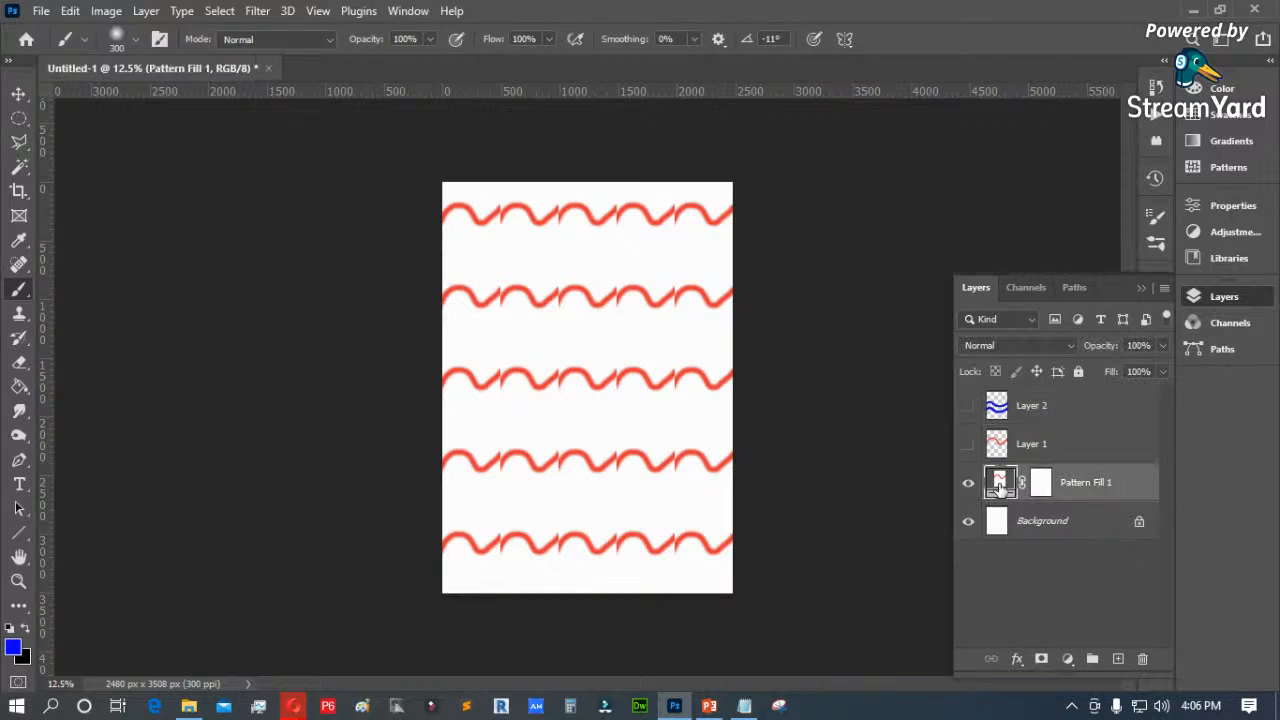
left_click(968, 482)
Step: Add a pattern fill layer above Layer 2 using the newly defined blue wave pattern
left_click(1058, 405)
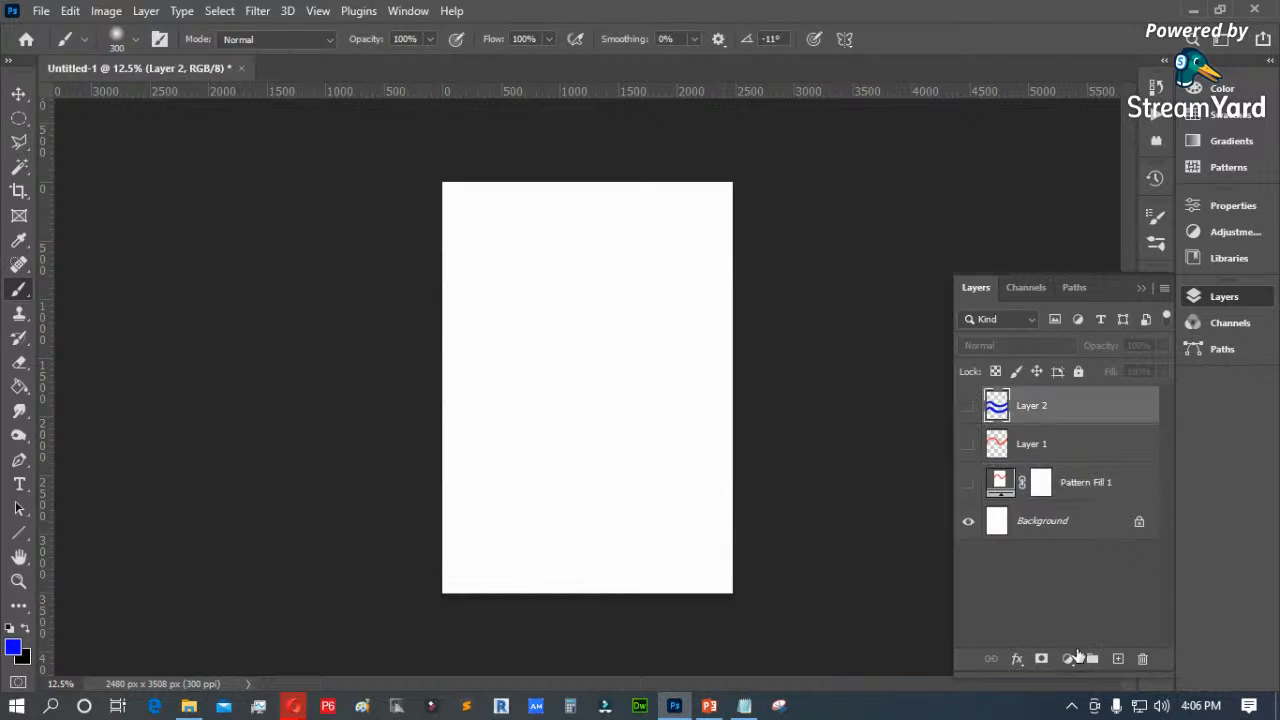
left_click(1068, 658)
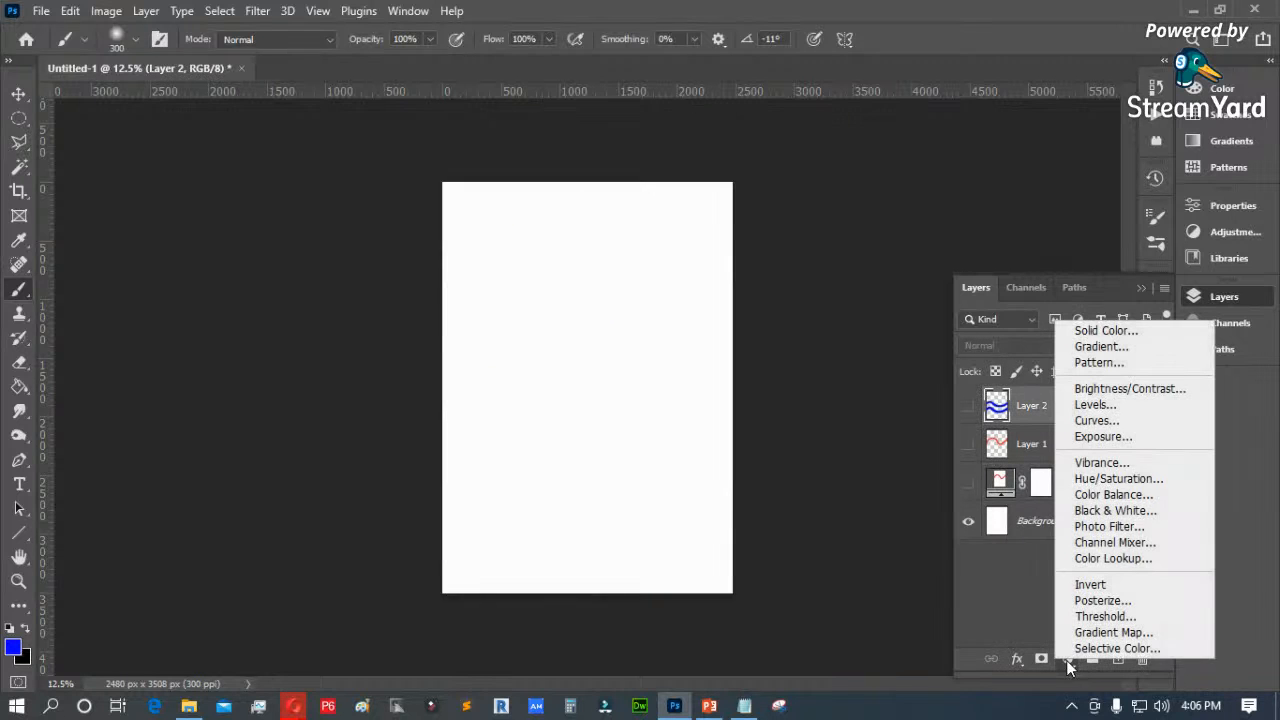
left_click(1100, 362)
left_click(784, 174)
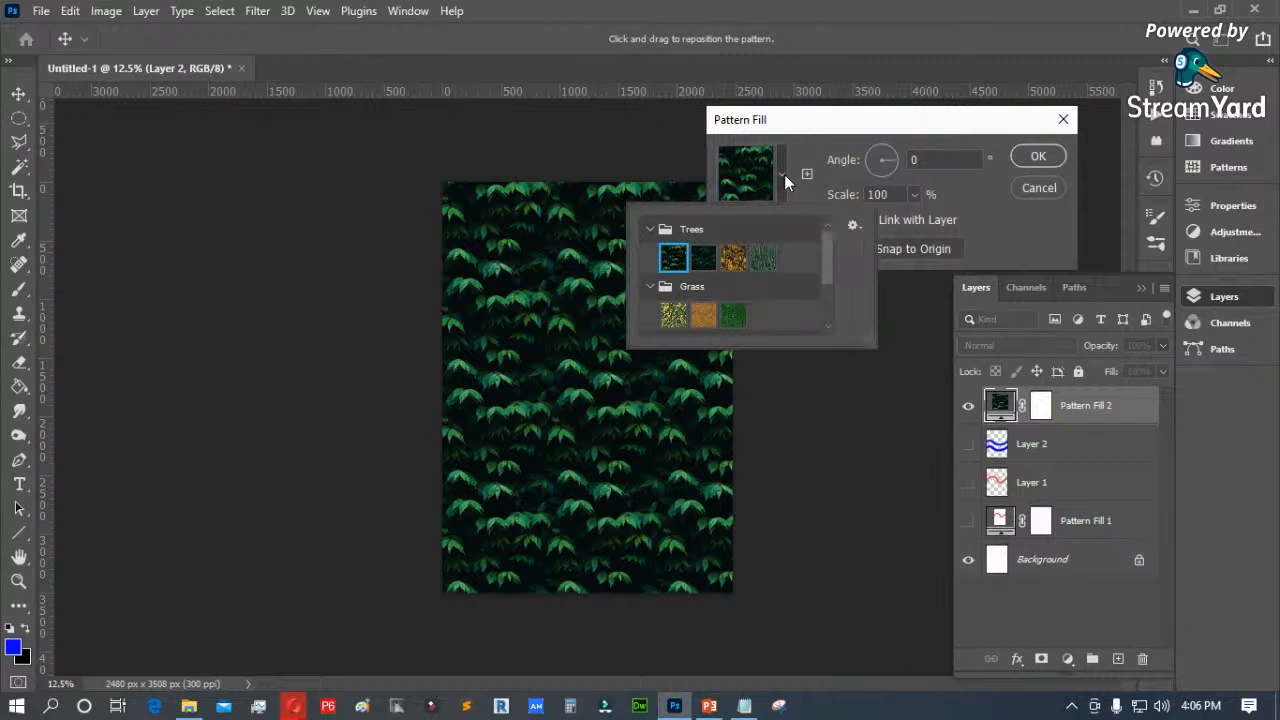
left_click_drag(823, 258, 826, 334)
left_click(686, 322)
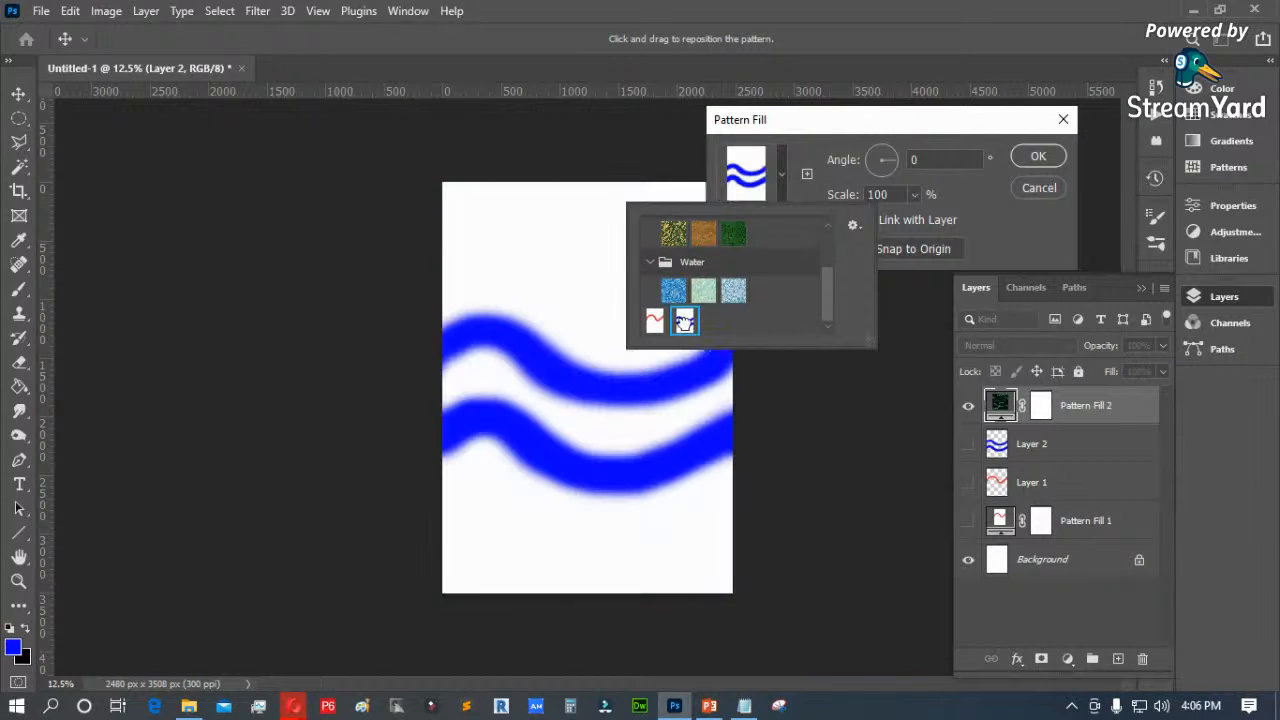
left_click(996, 214)
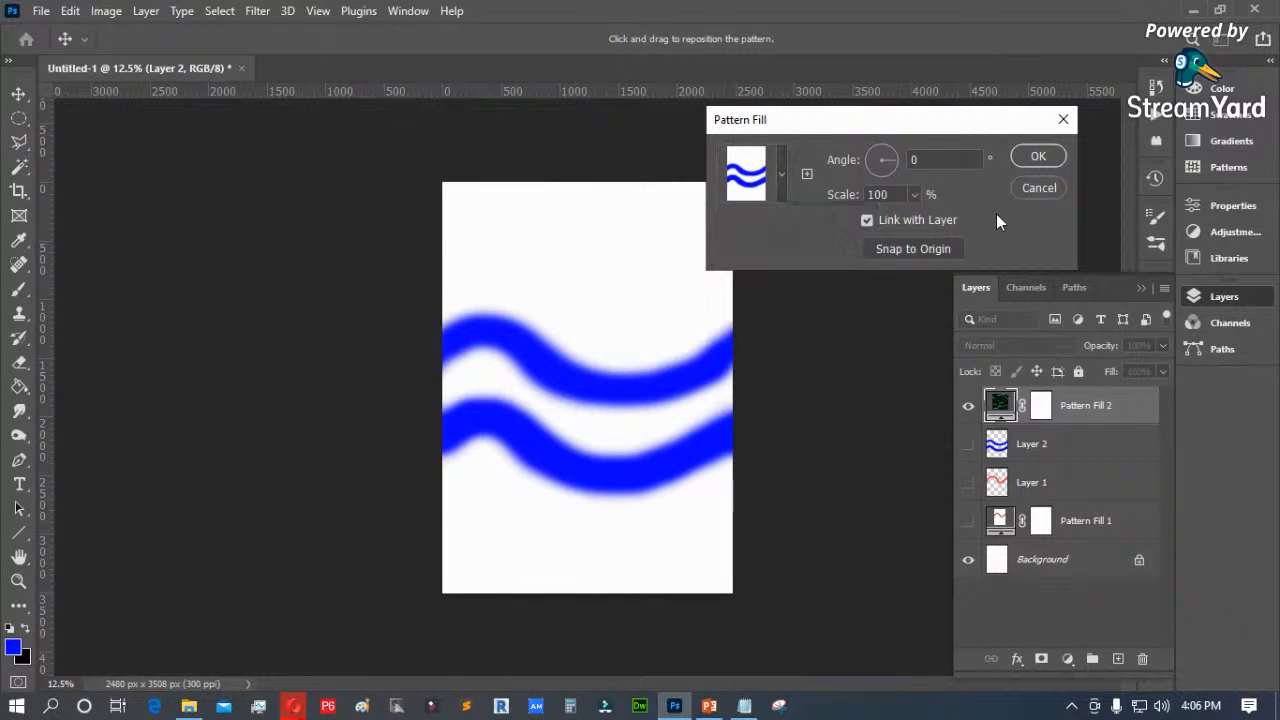
Step: Set the blue wave pattern fill's scale to 1% and apply the fill
left_click(912, 195)
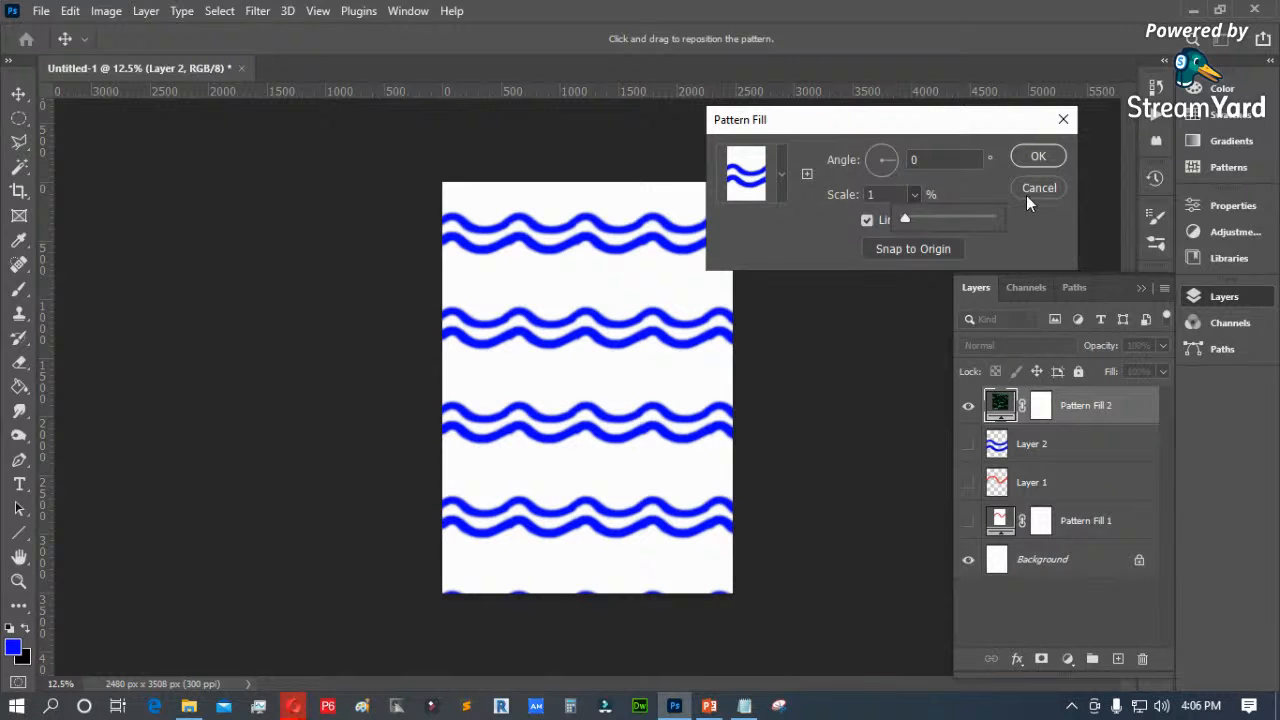
left_click(517, 290)
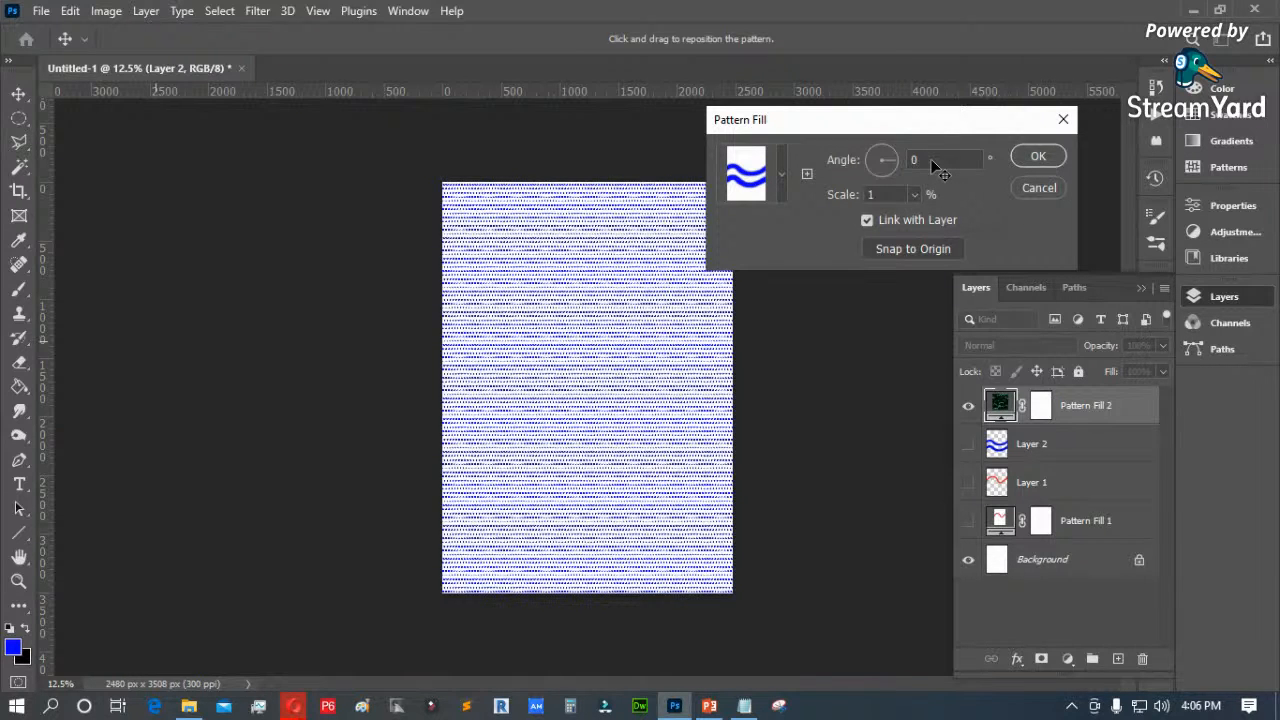
key("Return")
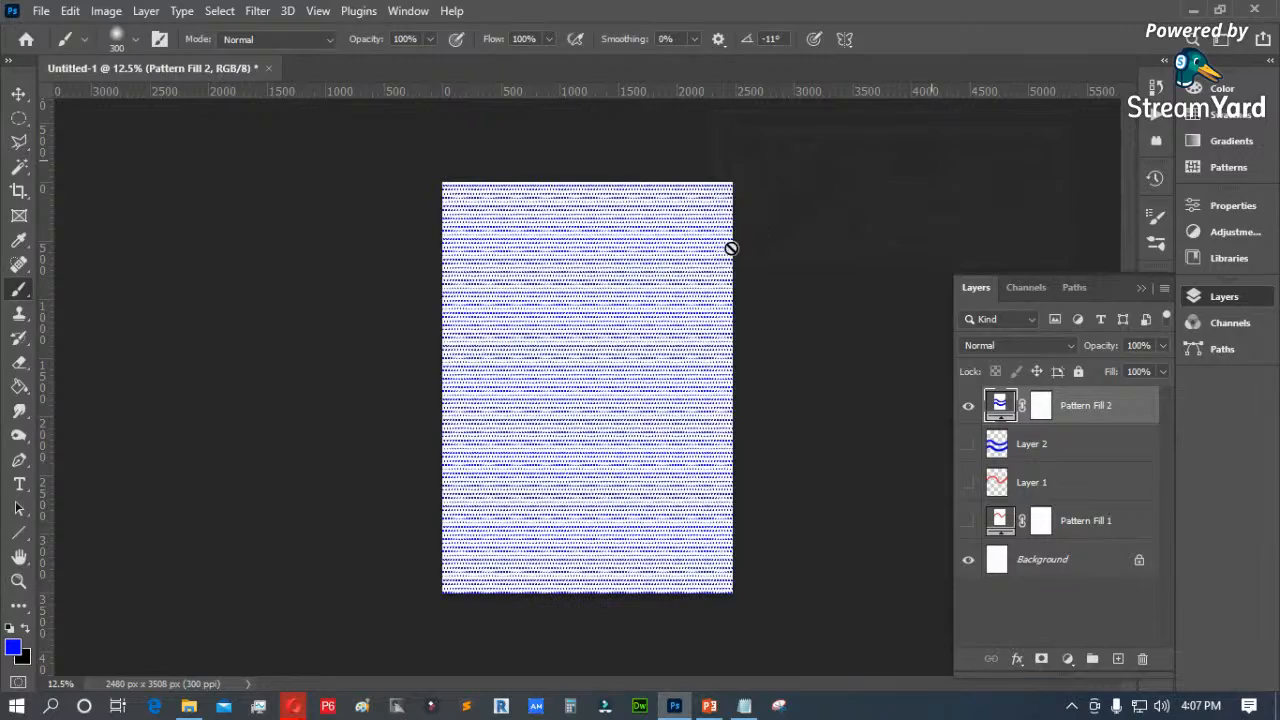
Step: Examine the joins of the repeated blue waves at several magnifications
key("z")
left_click_drag(755, 197, 662, 264)
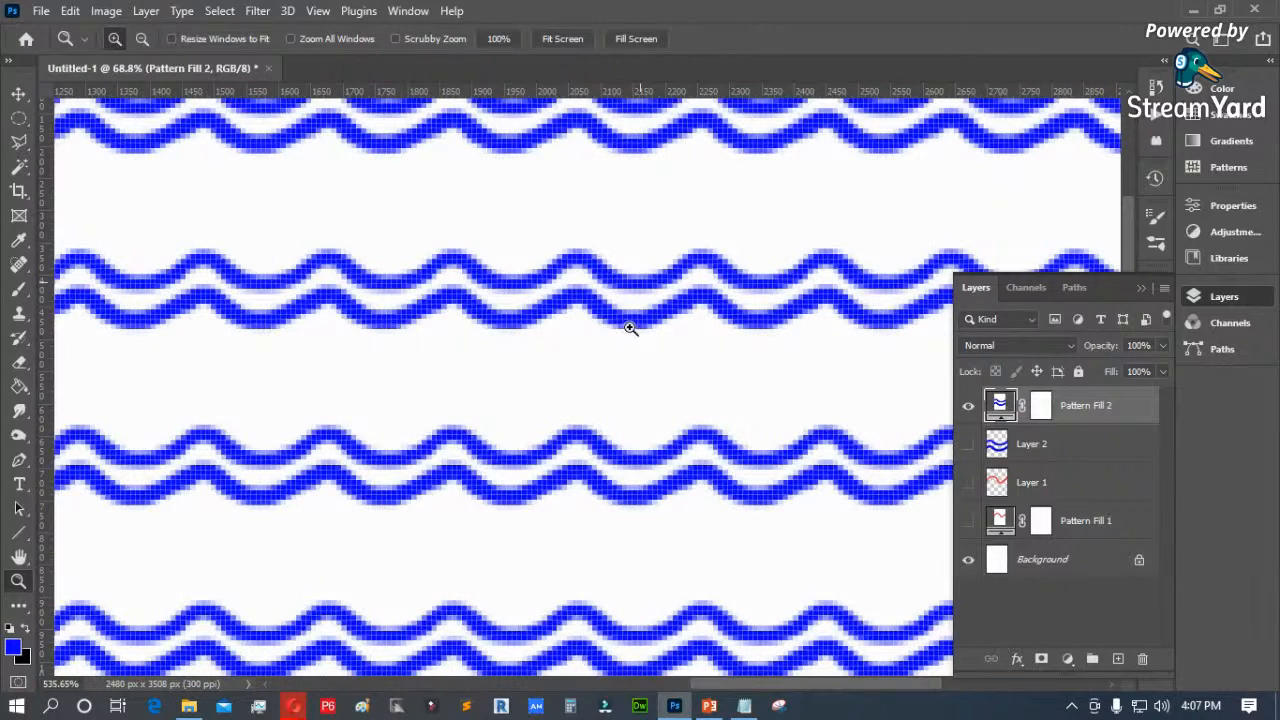
left_click(720, 329)
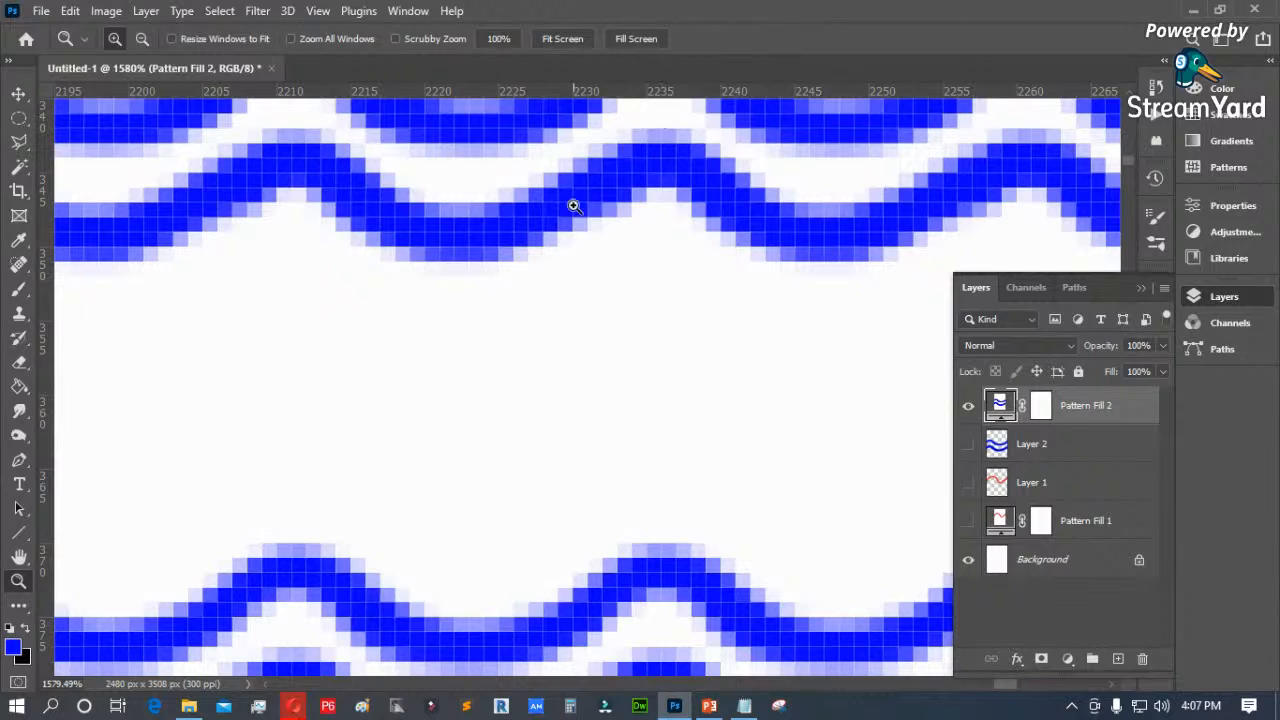
left_click(563, 40)
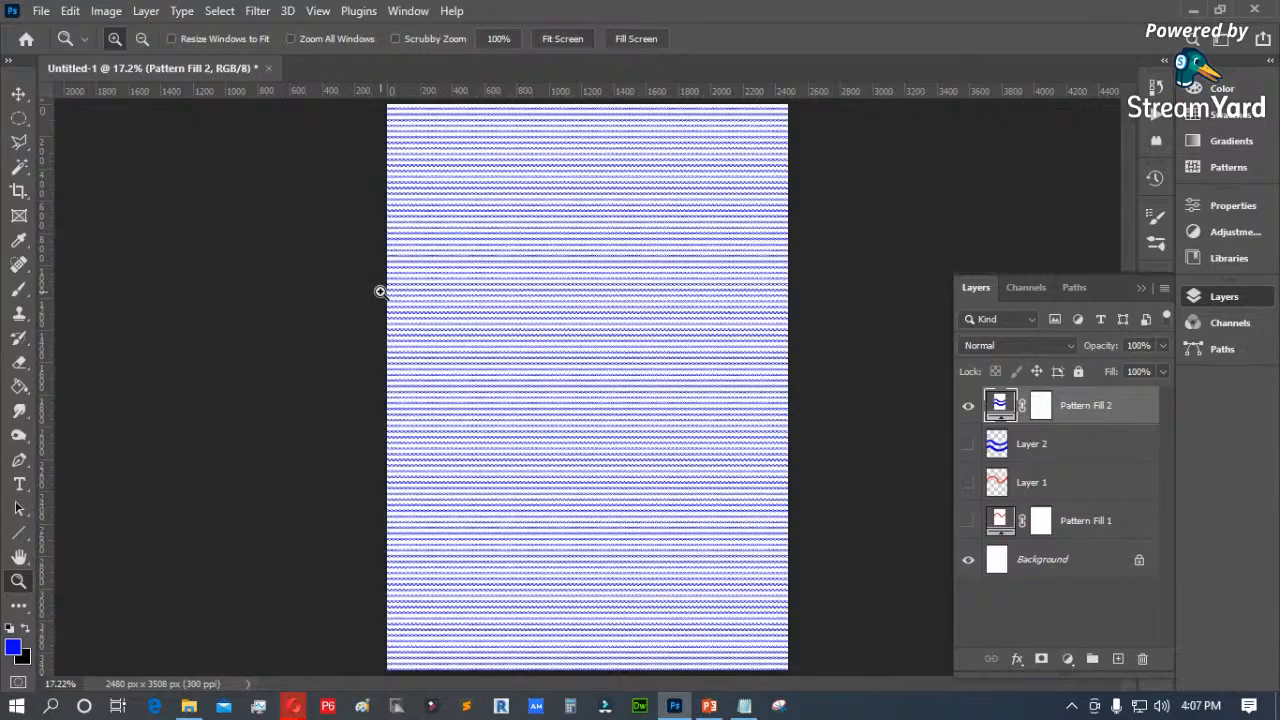
left_click_drag(387, 291, 542, 449)
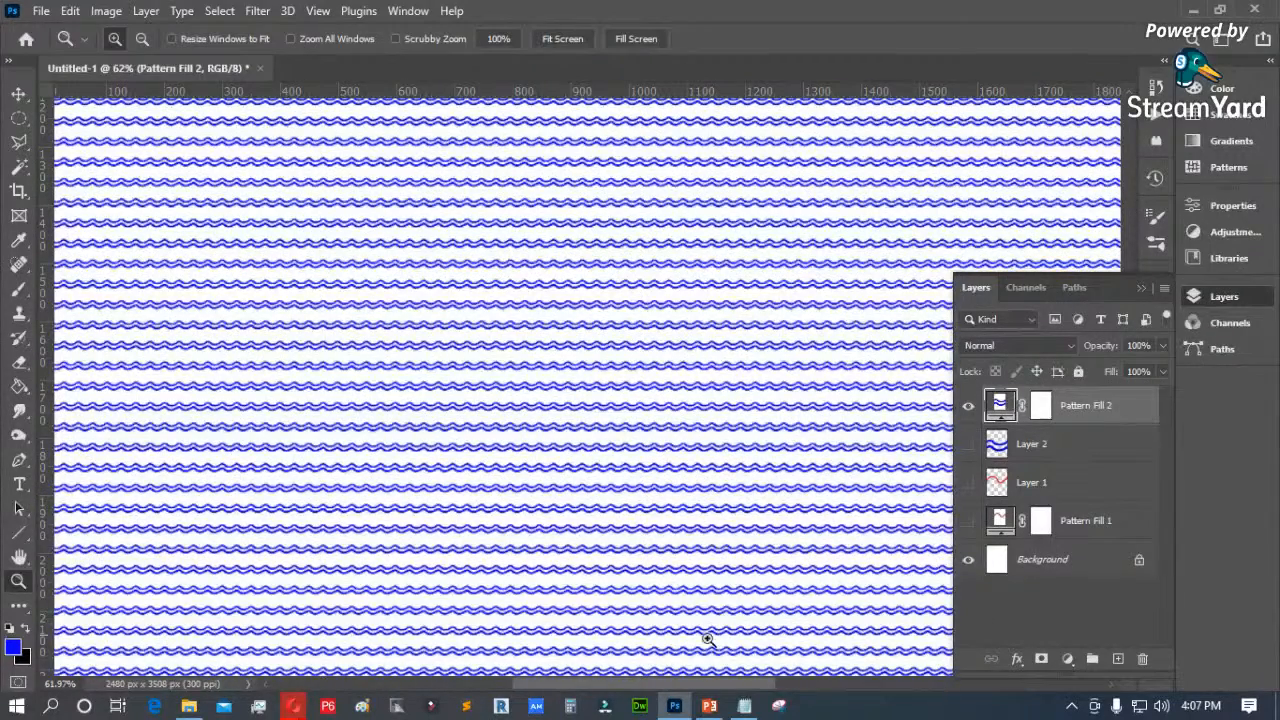
Step: Review the remaining Photoshop features in the Notepad list, and return to Photoshop with the whole canvas fitted in view
left_click(744, 708)
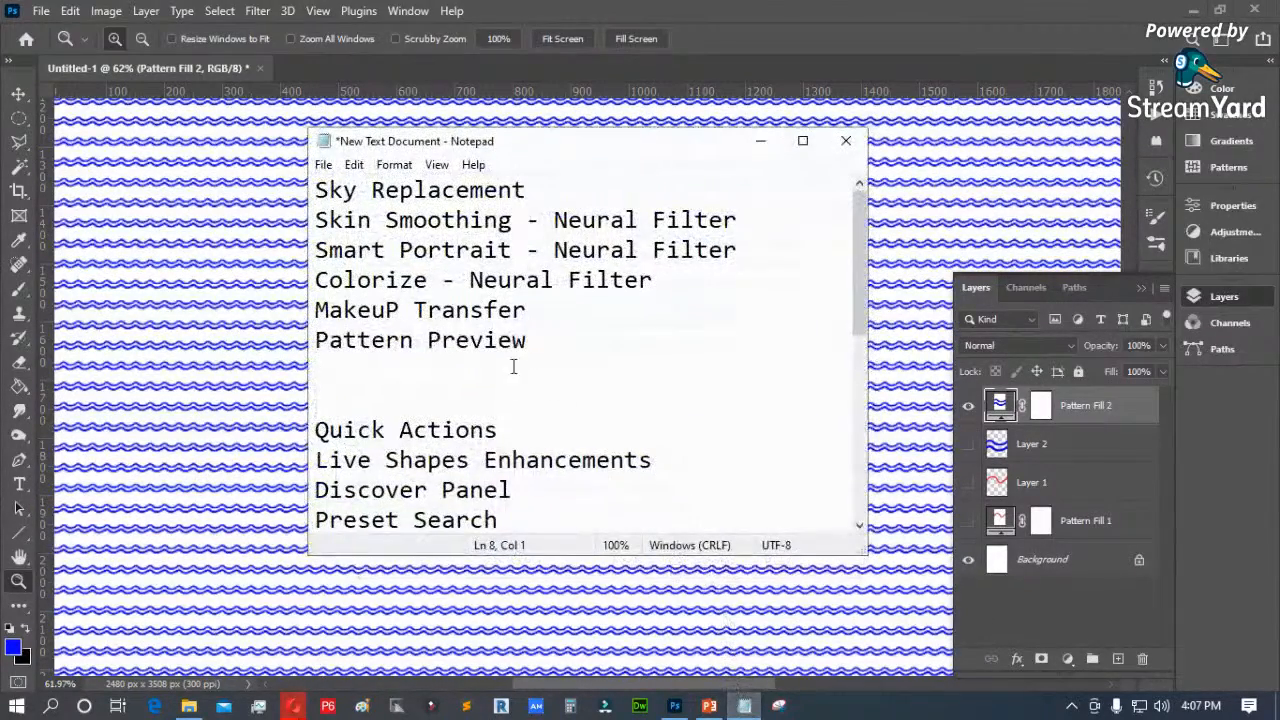
mouse_move(320, 424)
left_mouse_down()
mouse_move(322, 462)
mouse_move(420, 521)
mouse_move(514, 523)
mouse_move(586, 497)
left_mouse_up()
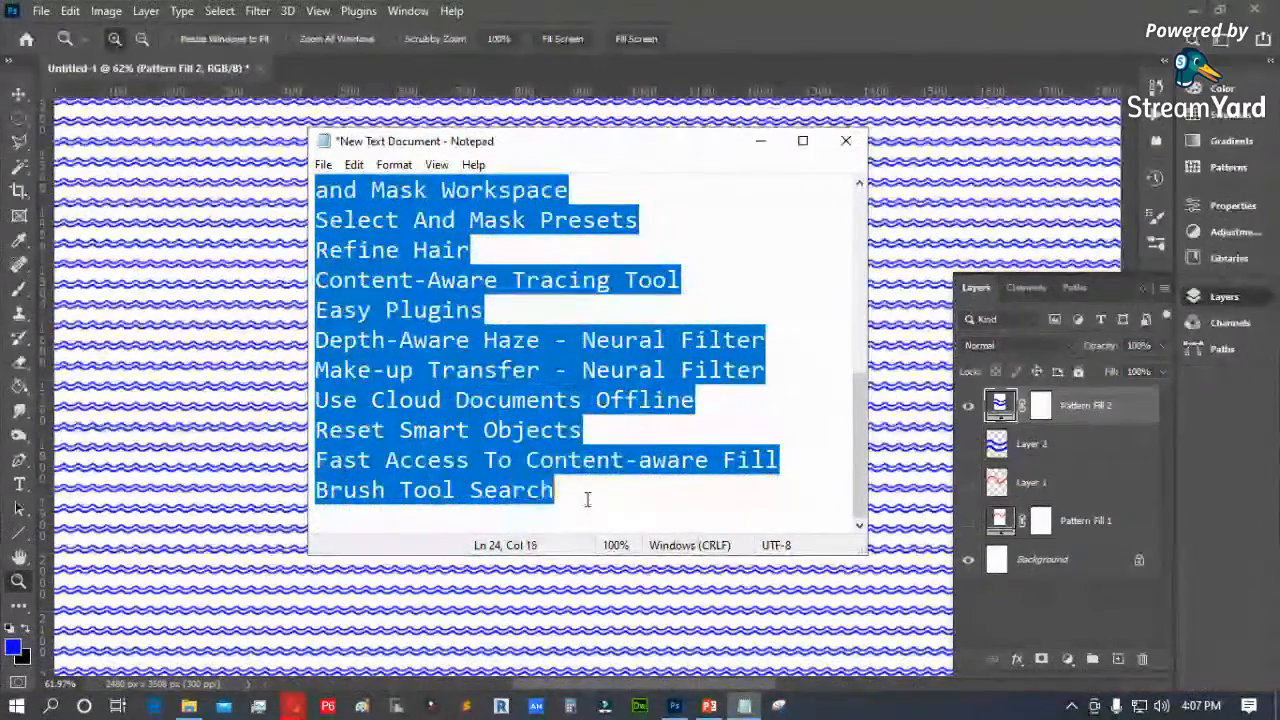
left_click(581, 502)
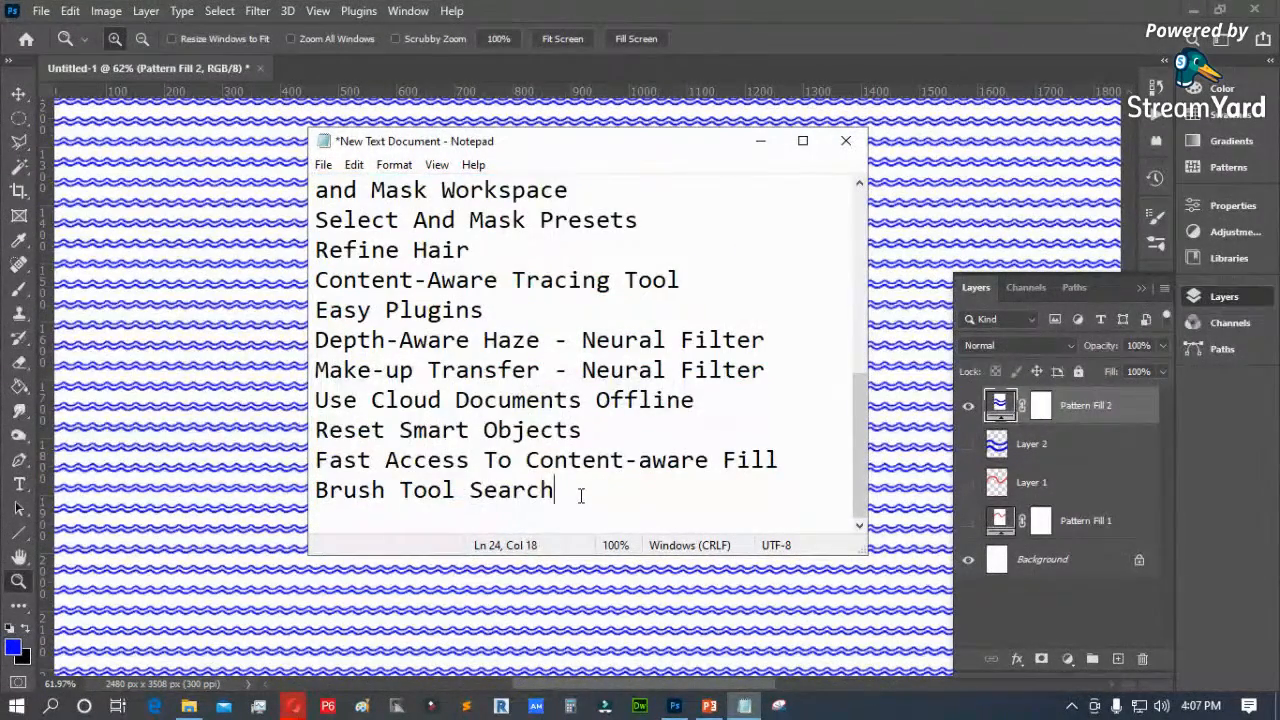
left_click(295, 495)
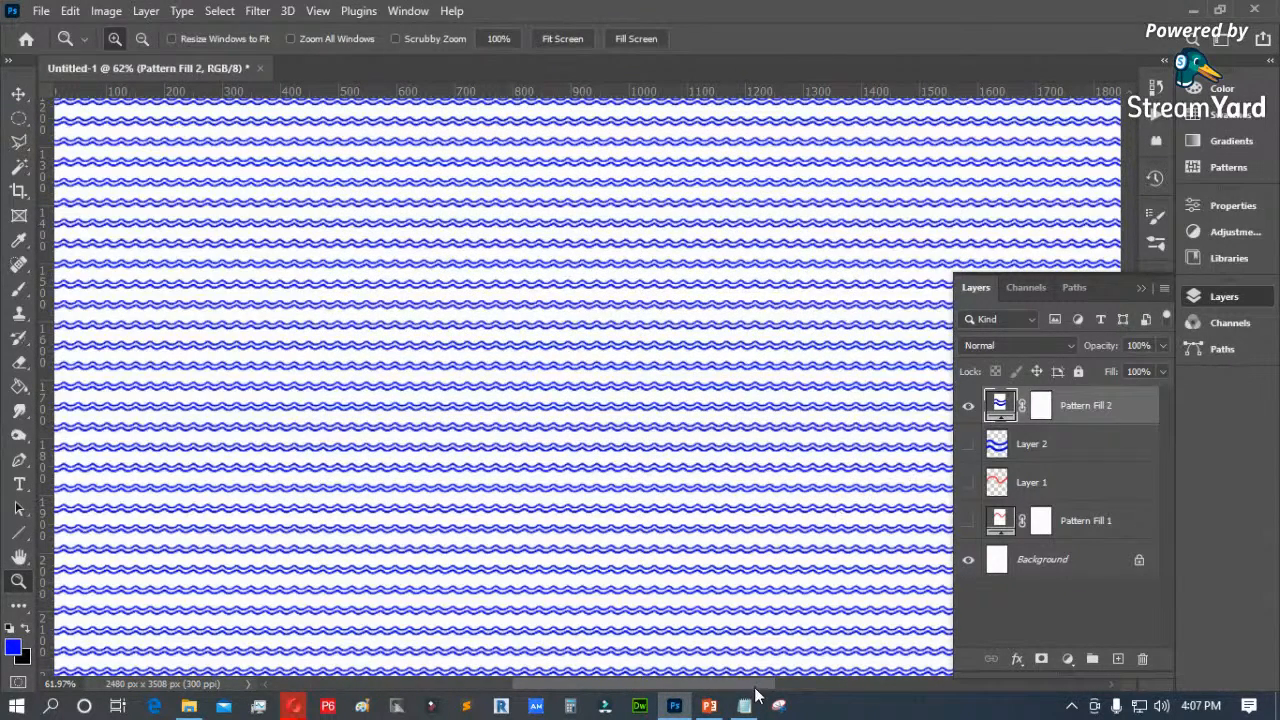
mouse_move(740, 708)
left_click(561, 38)
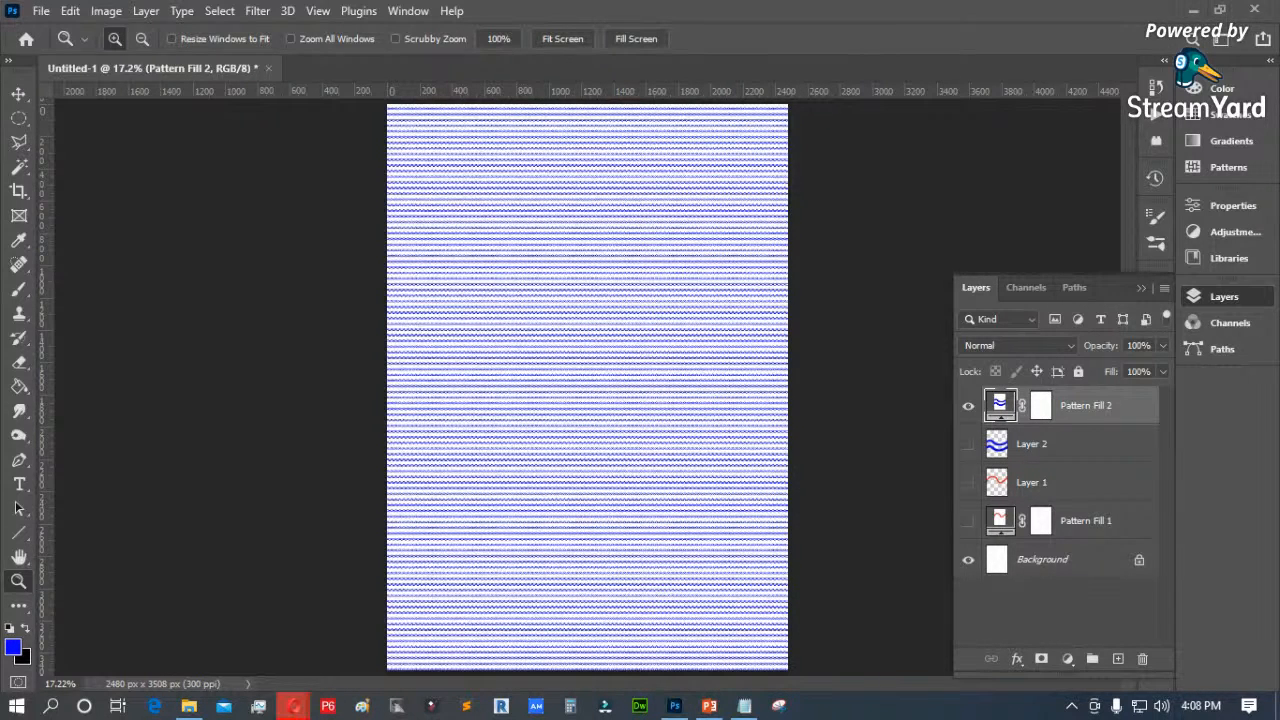
left_click_drag(1279, 57, 527, 183)
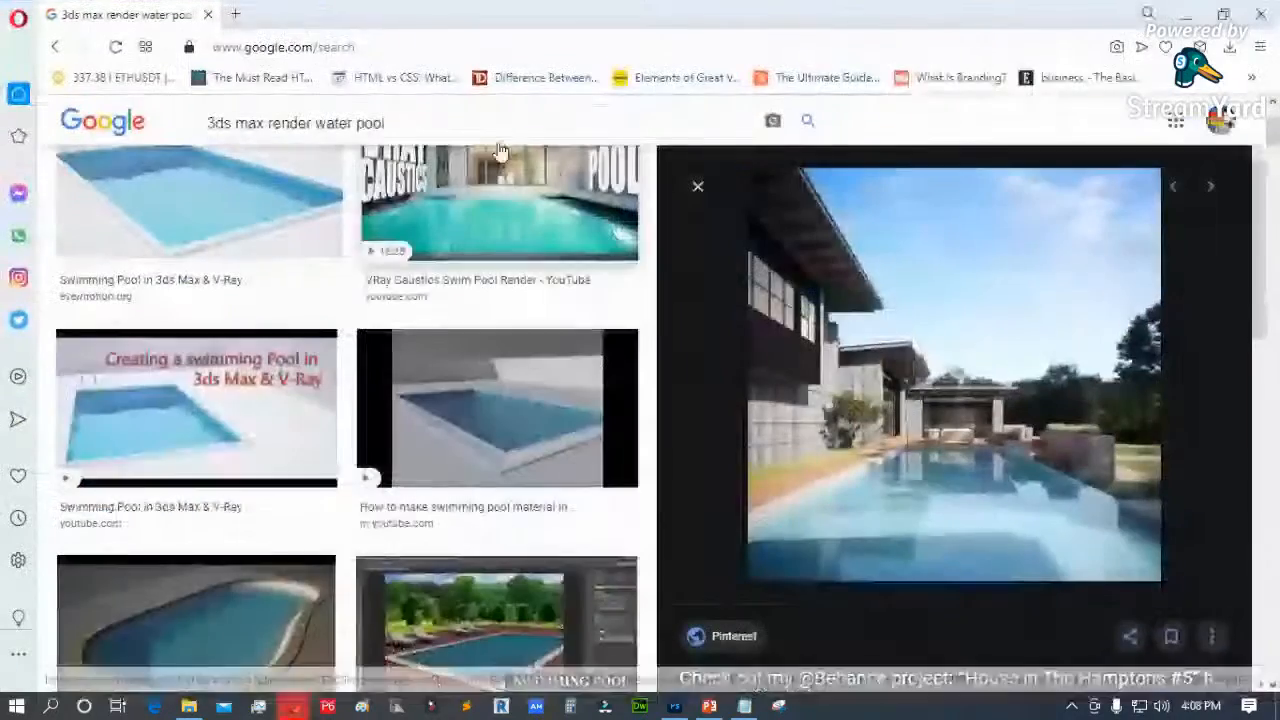
left_click(449, 48)
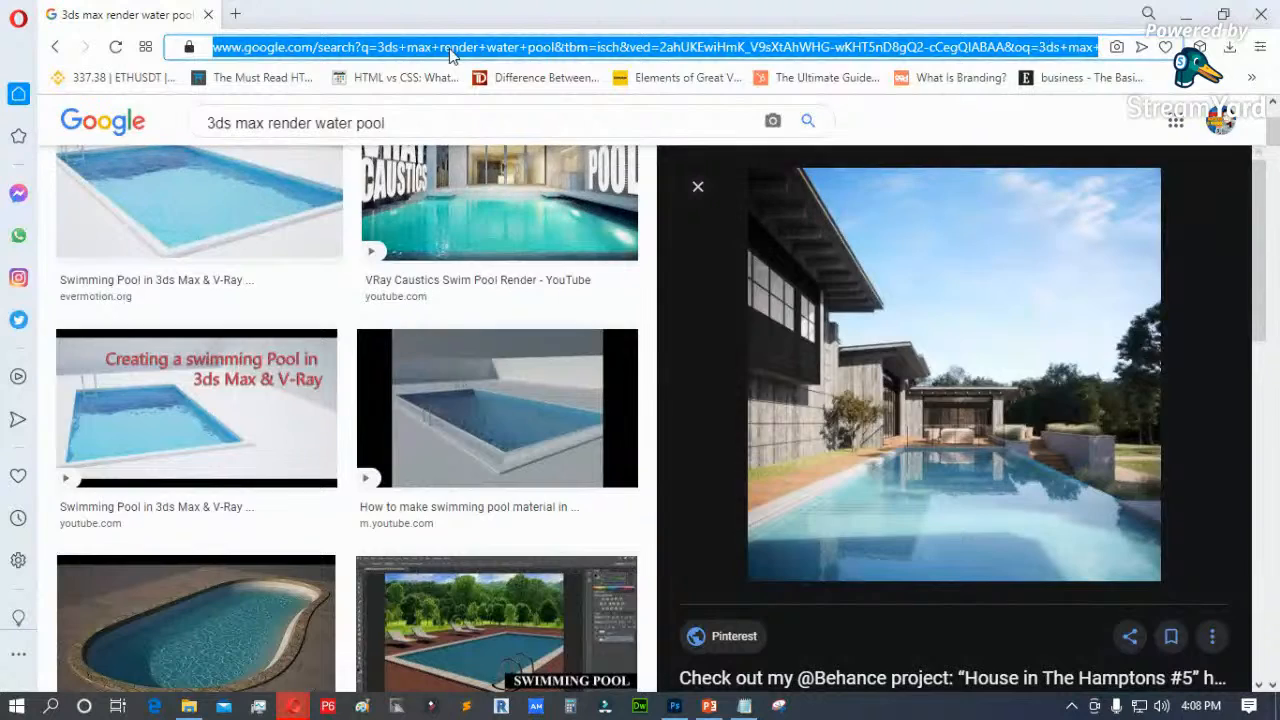
type("ch")
key("BackSpace")
key("BackSpace")
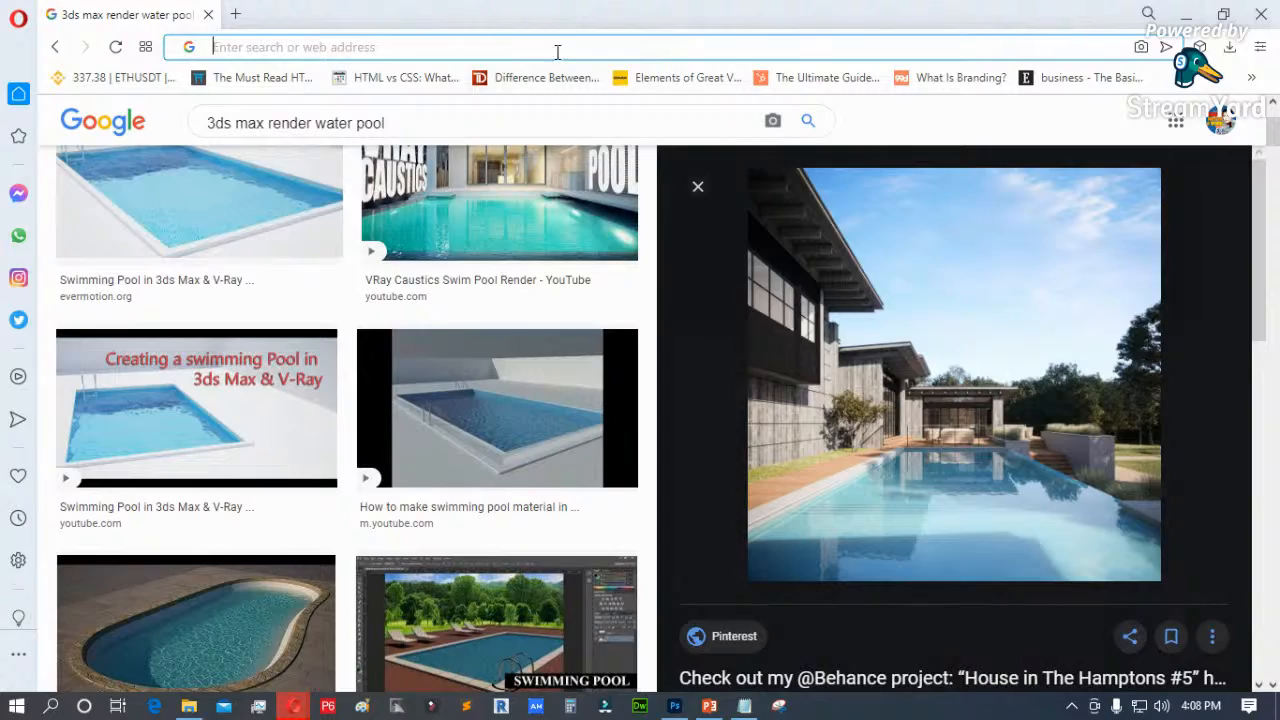
left_click(1186, 14)
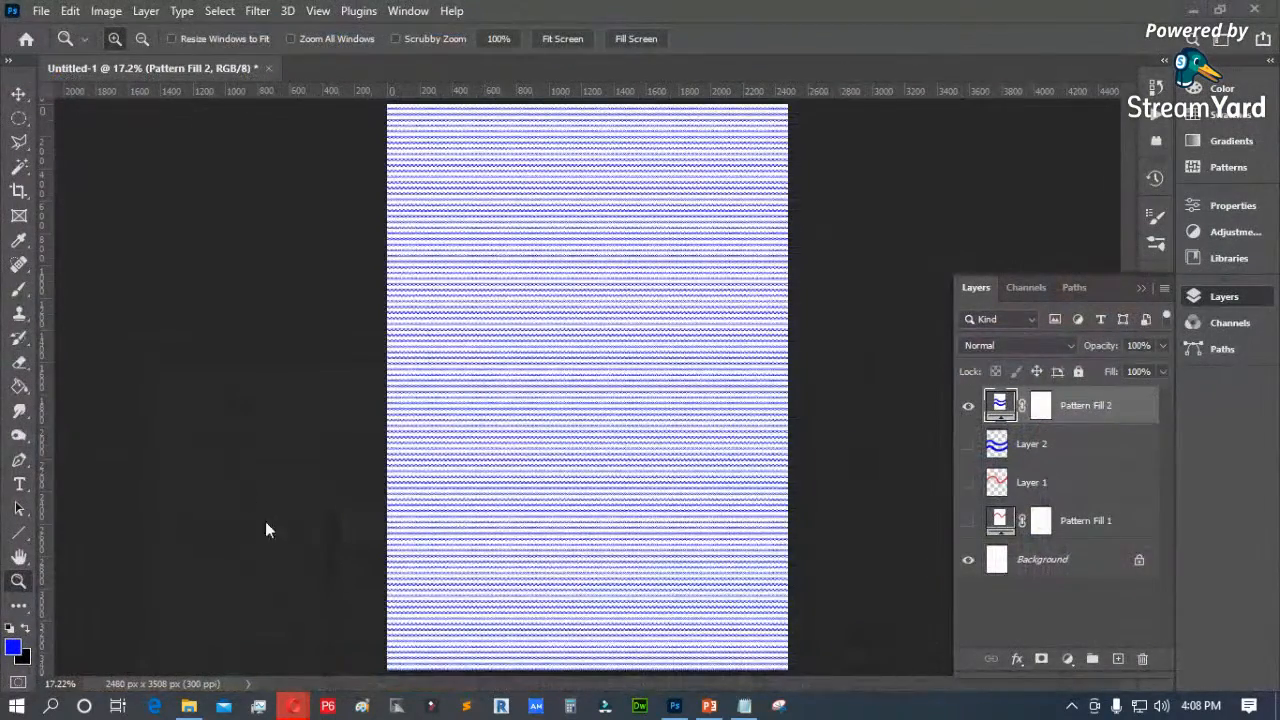
mouse_move(295, 706)
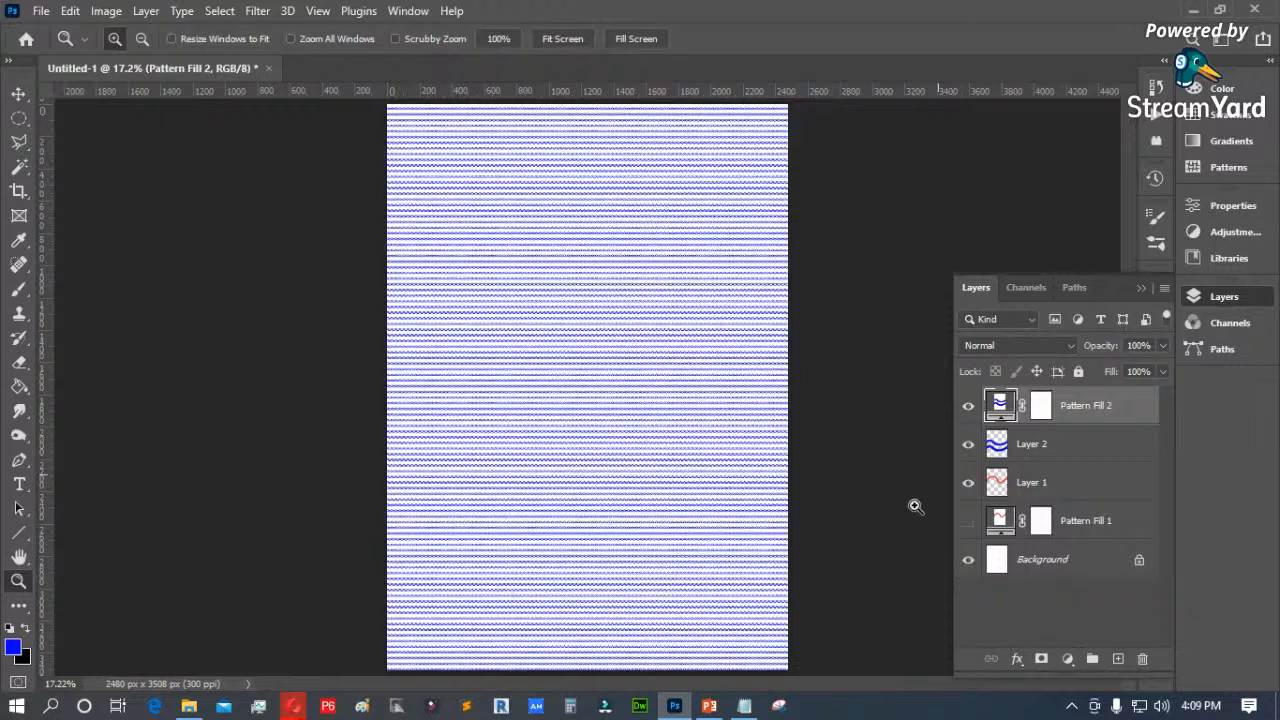
Step: Make Layer 1 and Layer 2 visible, and clear the layer selection with the Move tool active
left_click(966, 521)
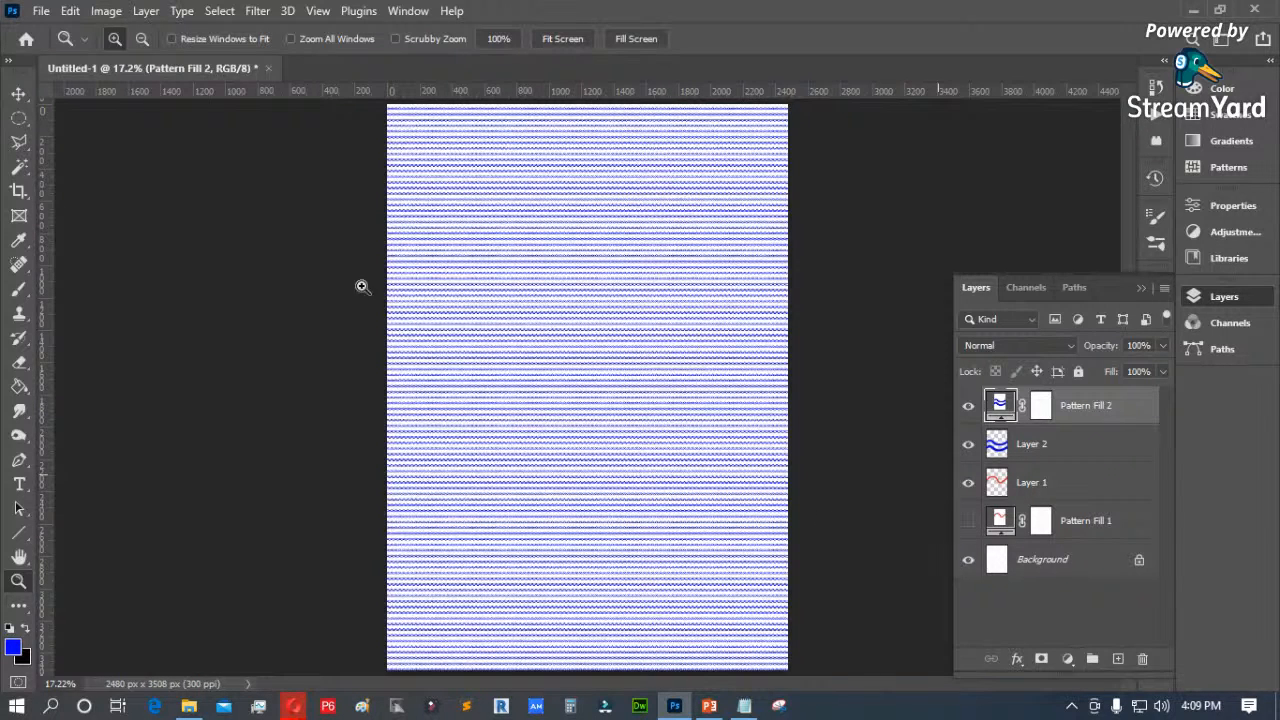
left_click(18, 95)
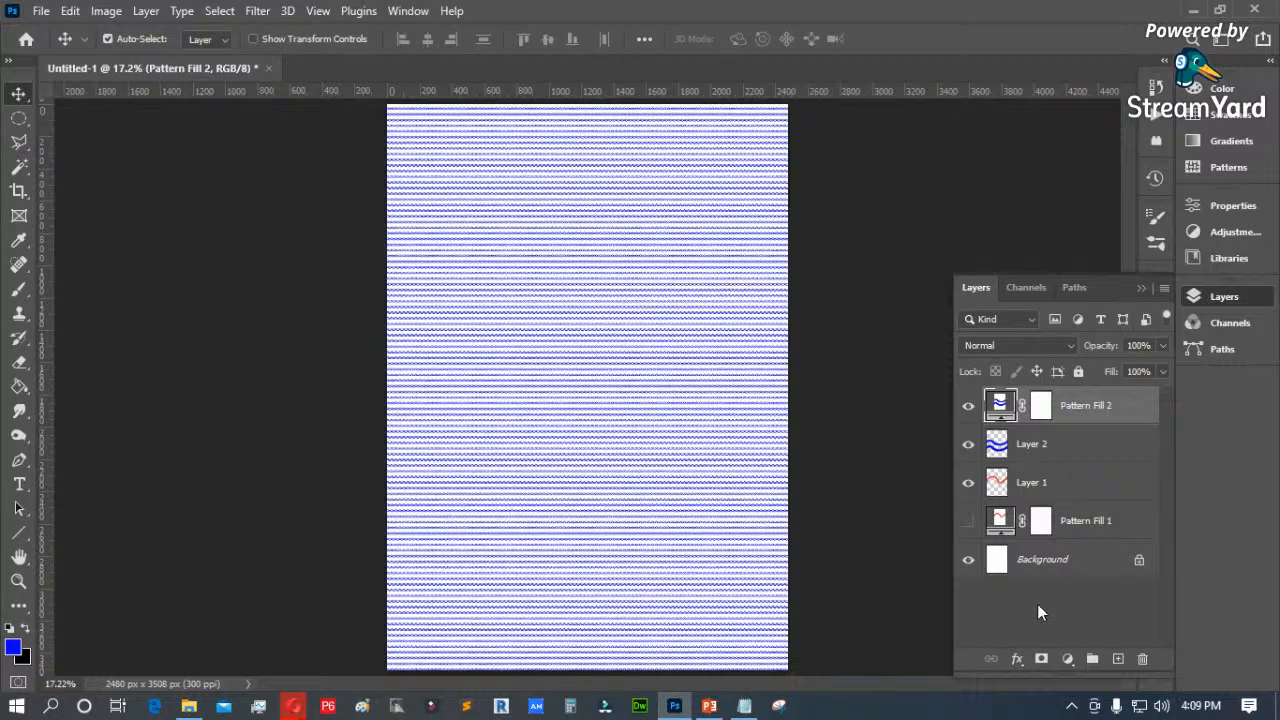
left_click(1037, 610)
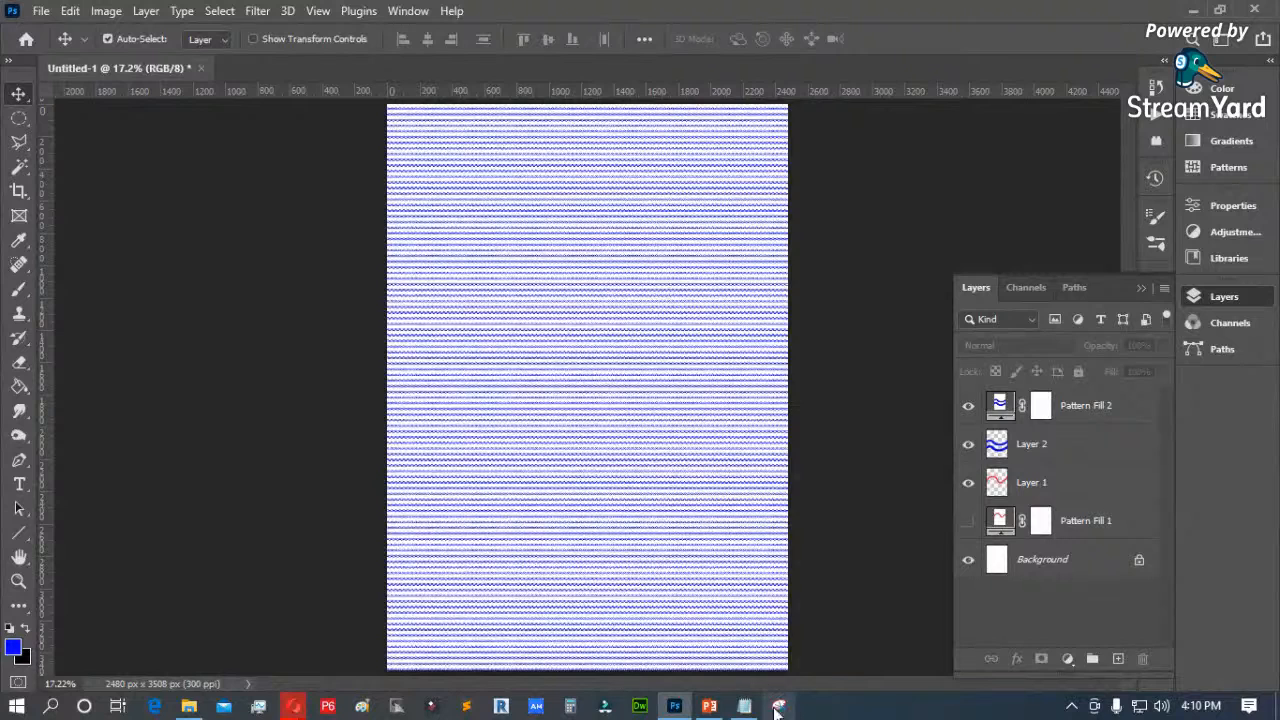
Step: Check the feature list in Notepad, and switch to the Opera window with Adobe Education Exchange, maximized
left_click(743, 704)
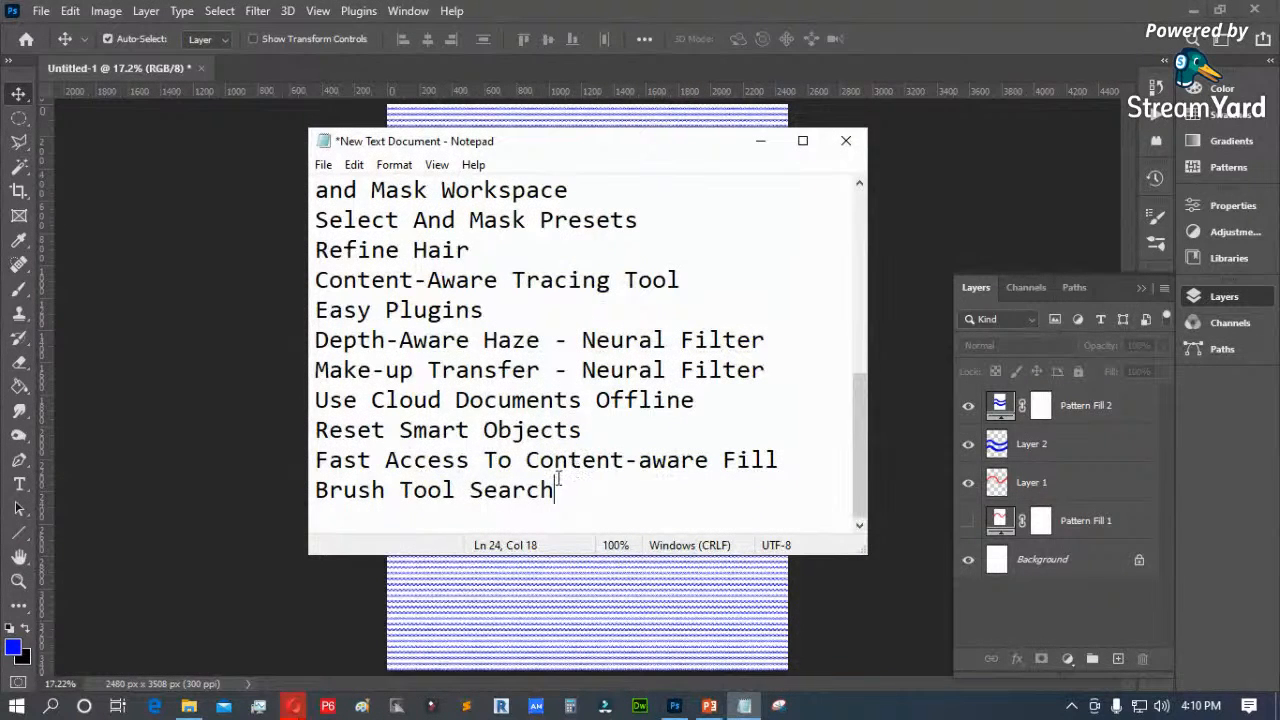
left_click(186, 414)
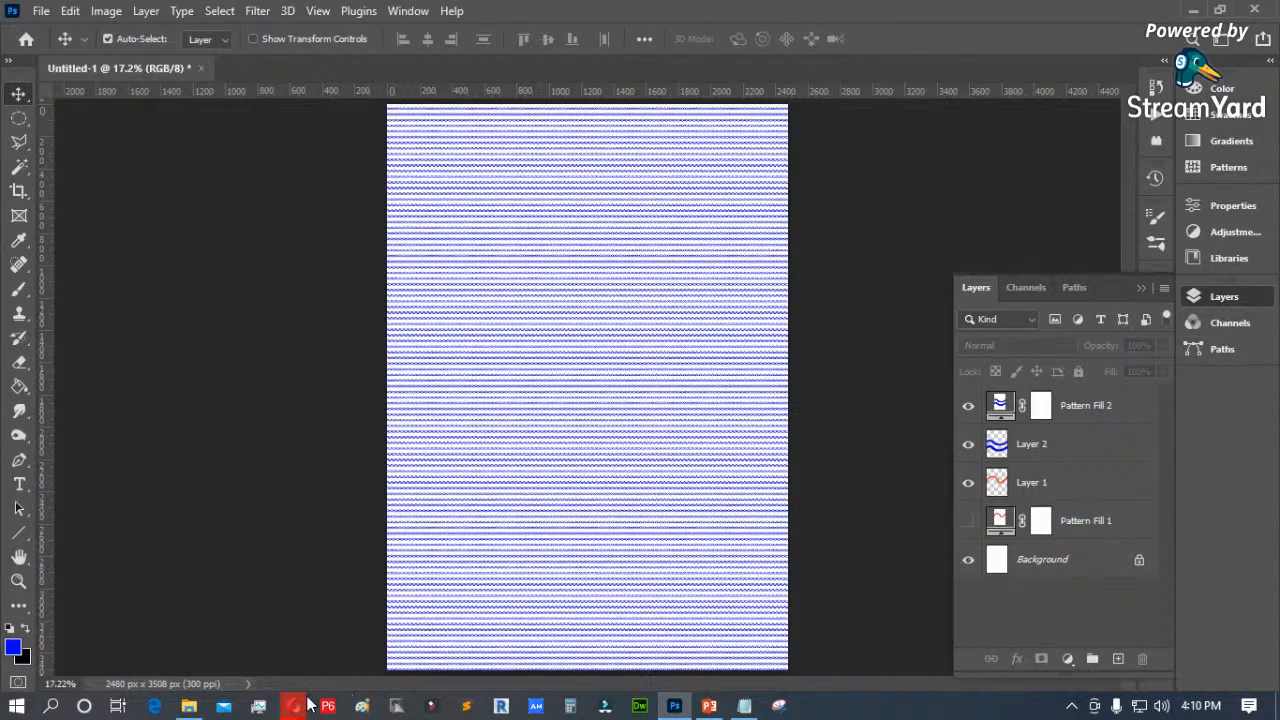
mouse_move(293, 708)
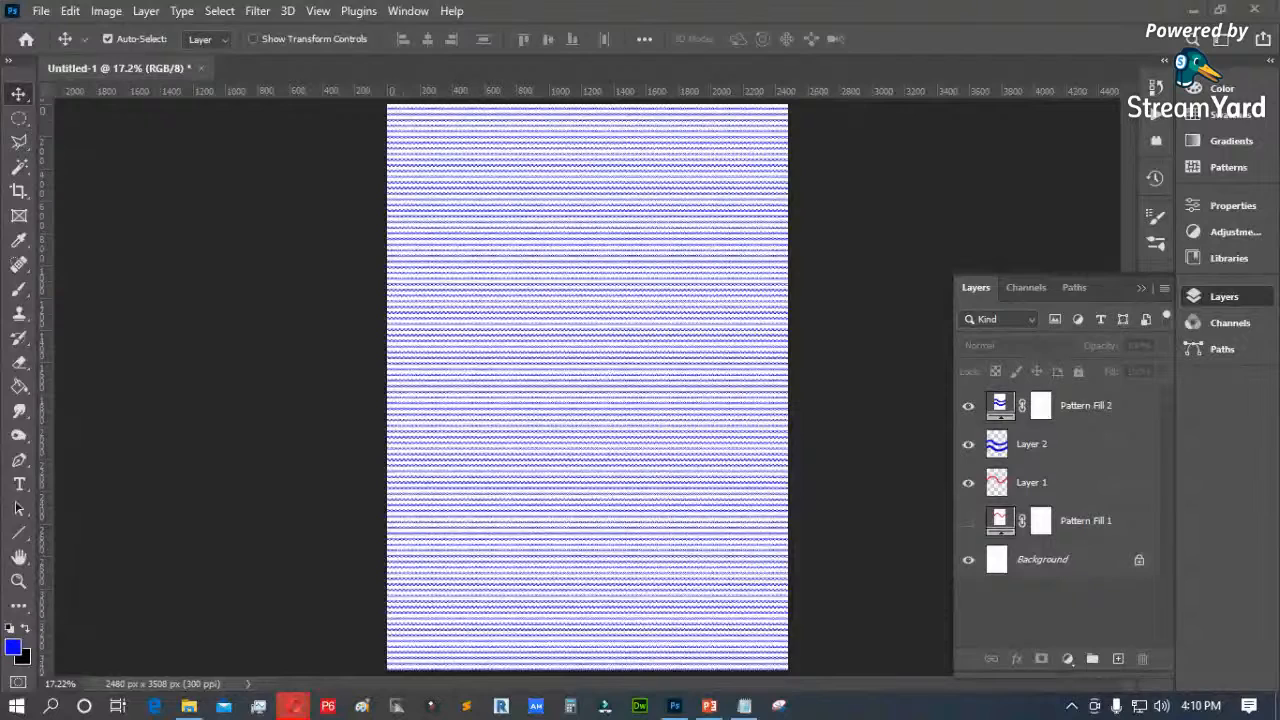
left_click_drag(1279, 100, 591, 240)
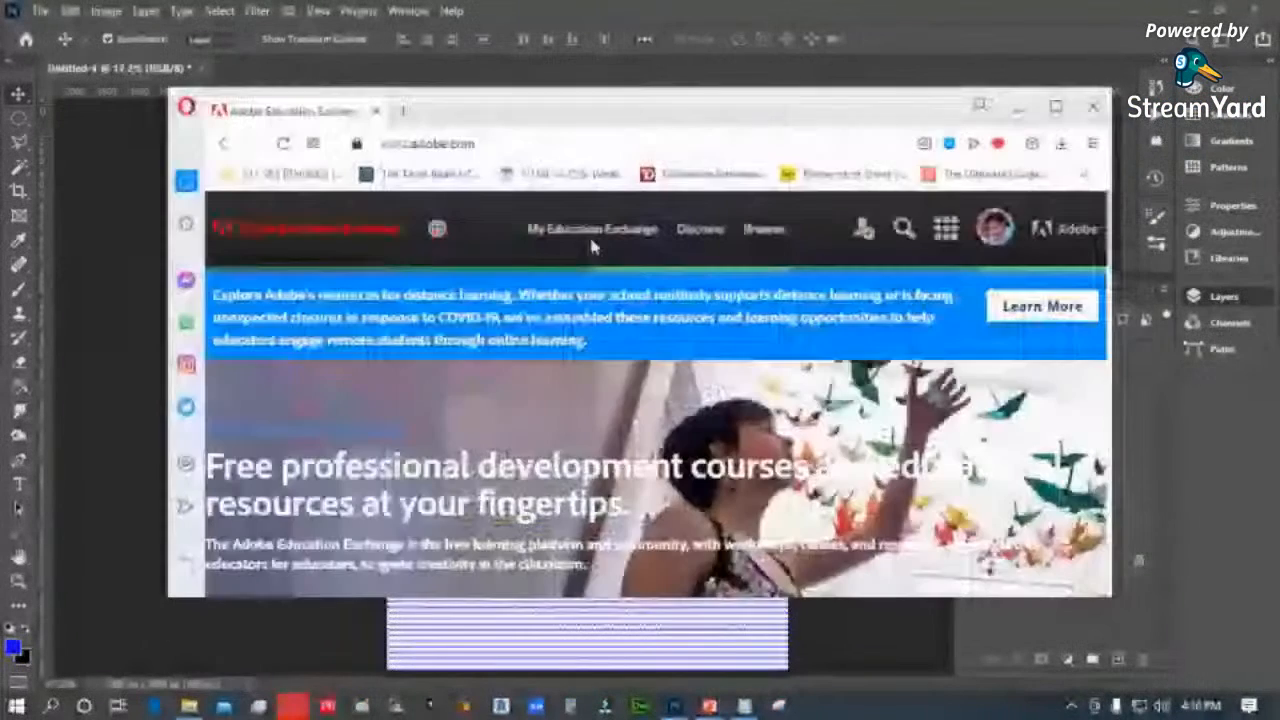
left_click(1052, 108)
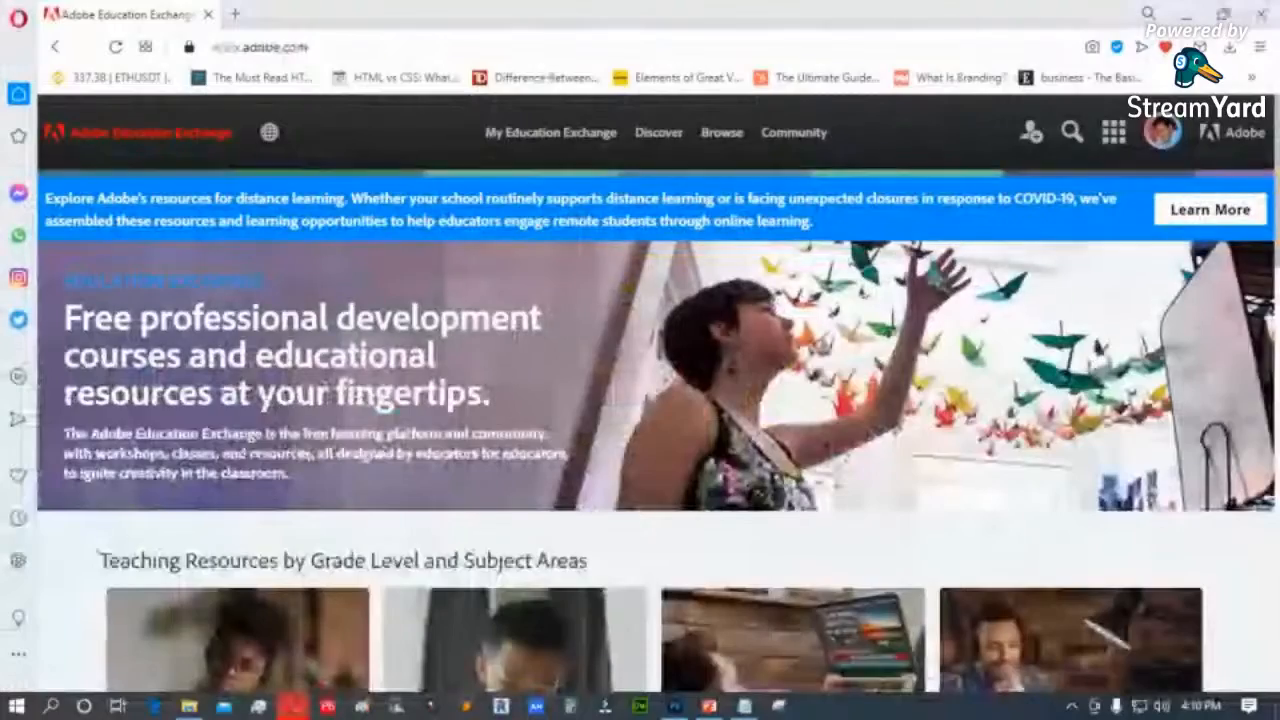
Step: Review the teaching resources and free self-paced courses on the Adobe Education Exchange home page, and highlight the address edex.adobe.com
scroll(477, 398, "down", 2)
scroll(476, 390, "down", 3)
scroll(430, 385, "down", 5)
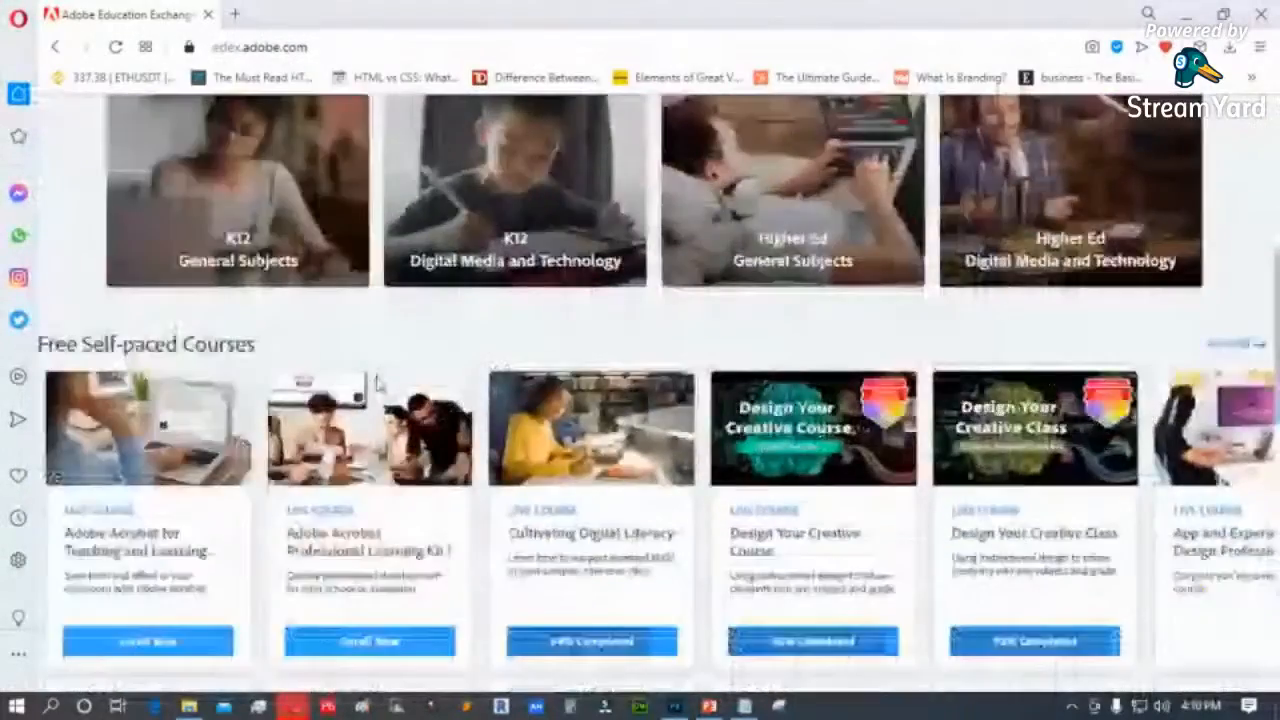
scroll(383, 383, "down", 5)
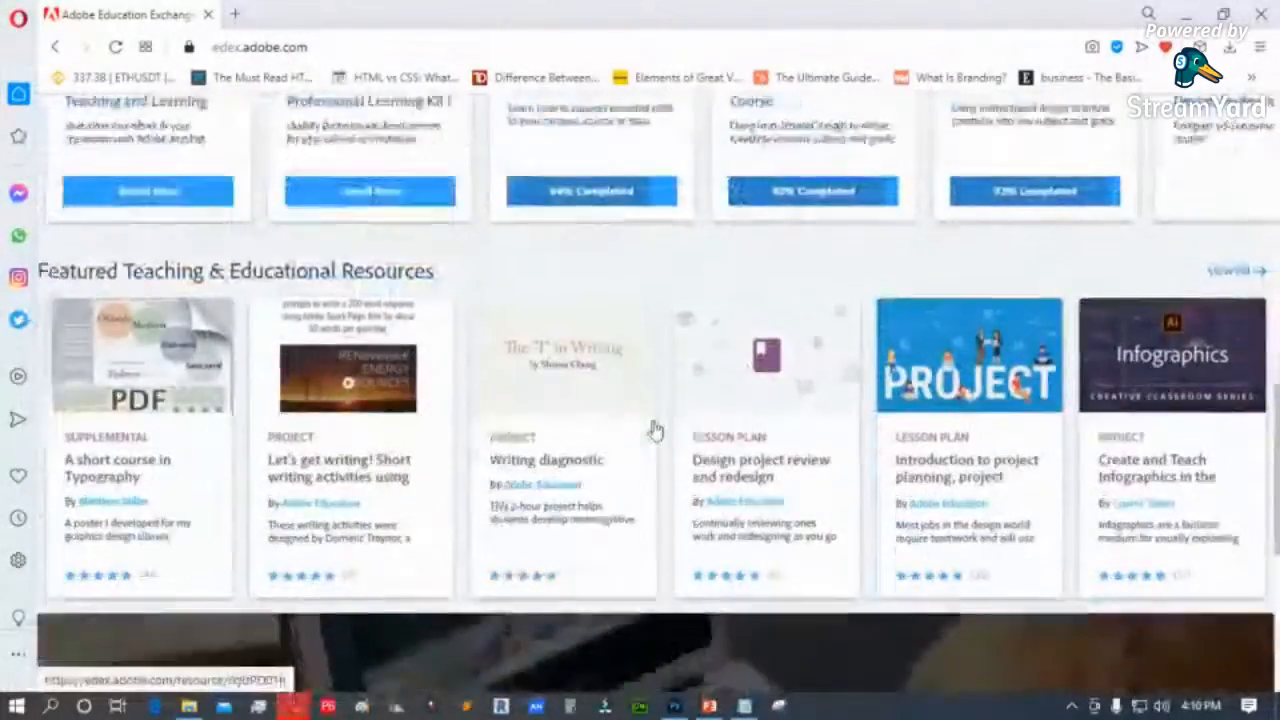
scroll(650, 425, "up", 6)
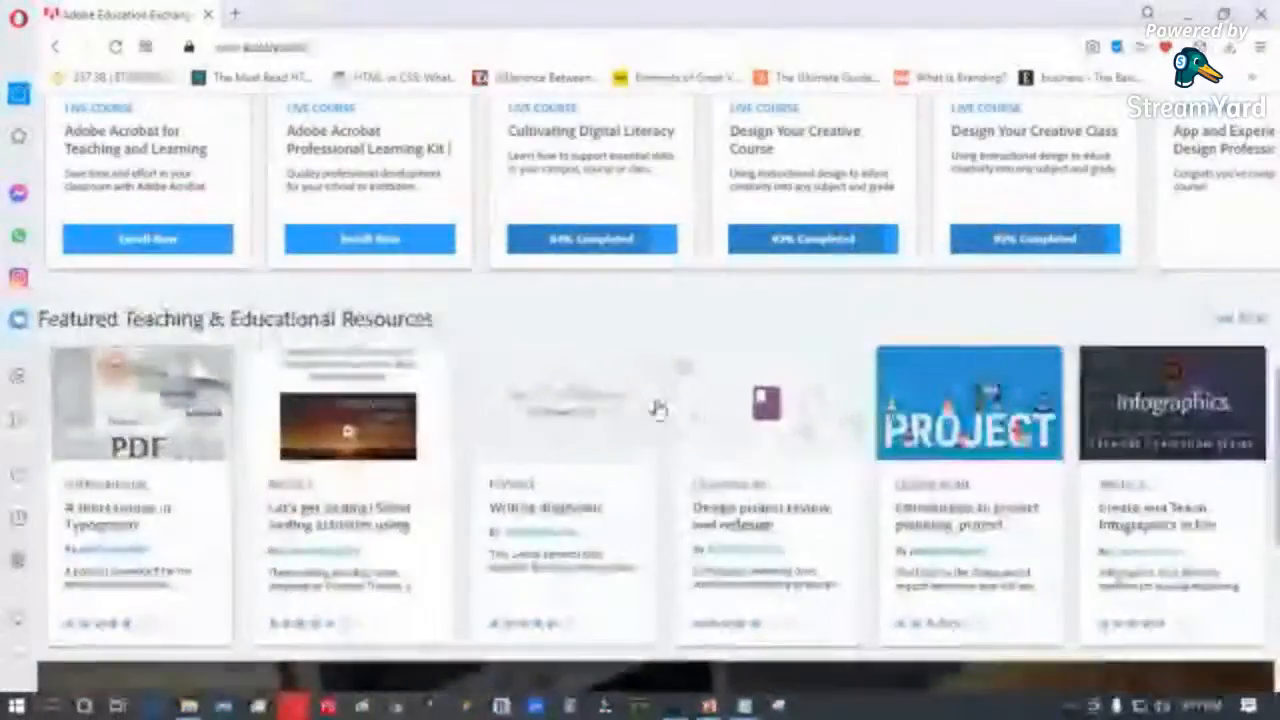
scroll(659, 410, "up", 5)
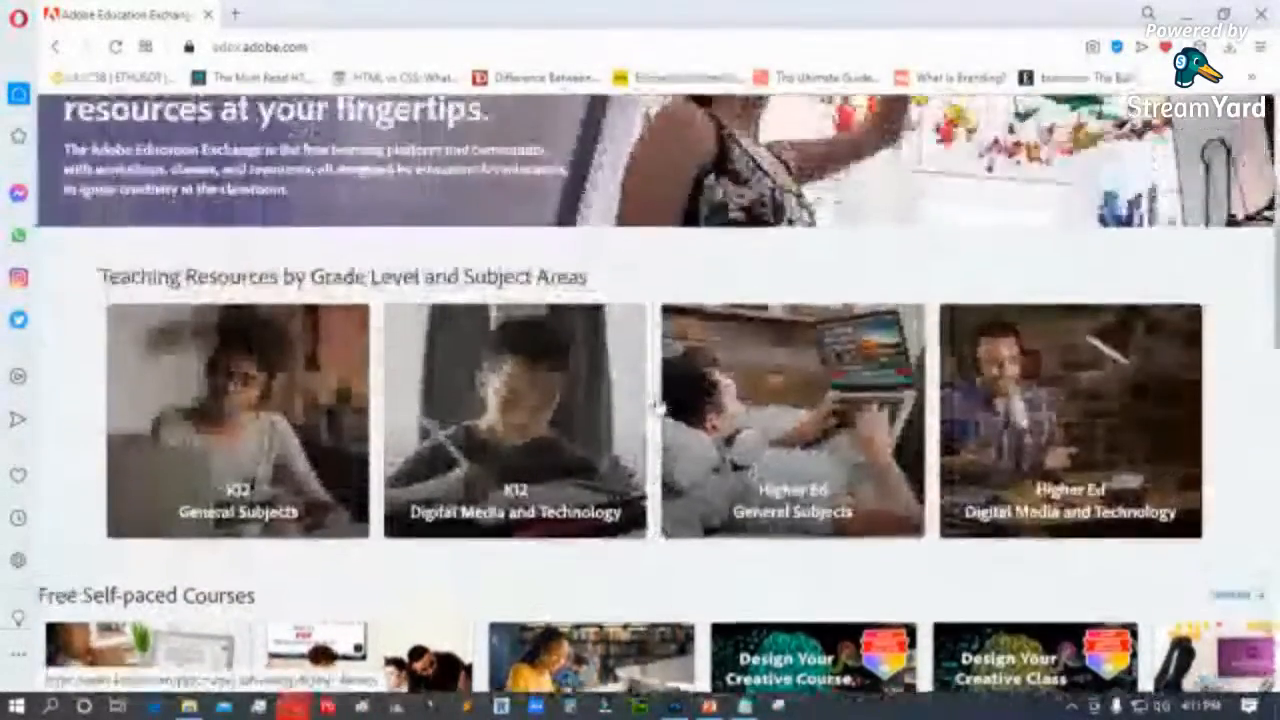
scroll(658, 400, "up", 3)
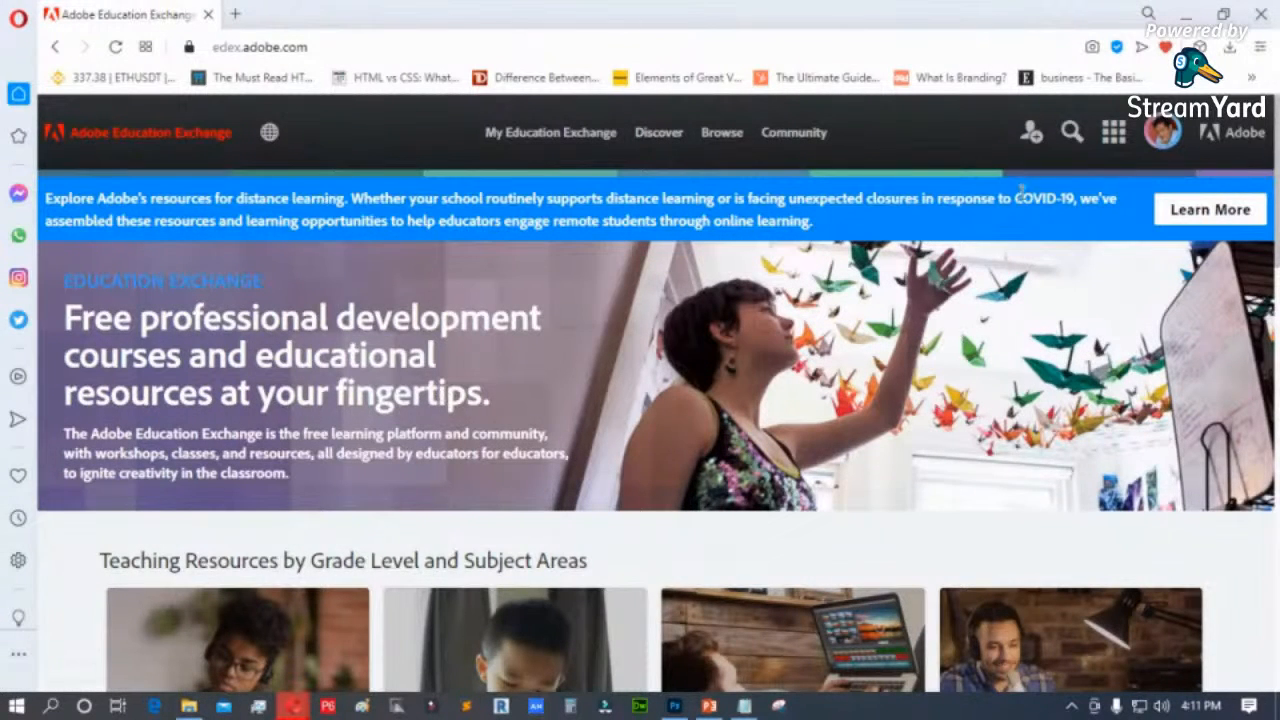
mouse_move(1155, 128)
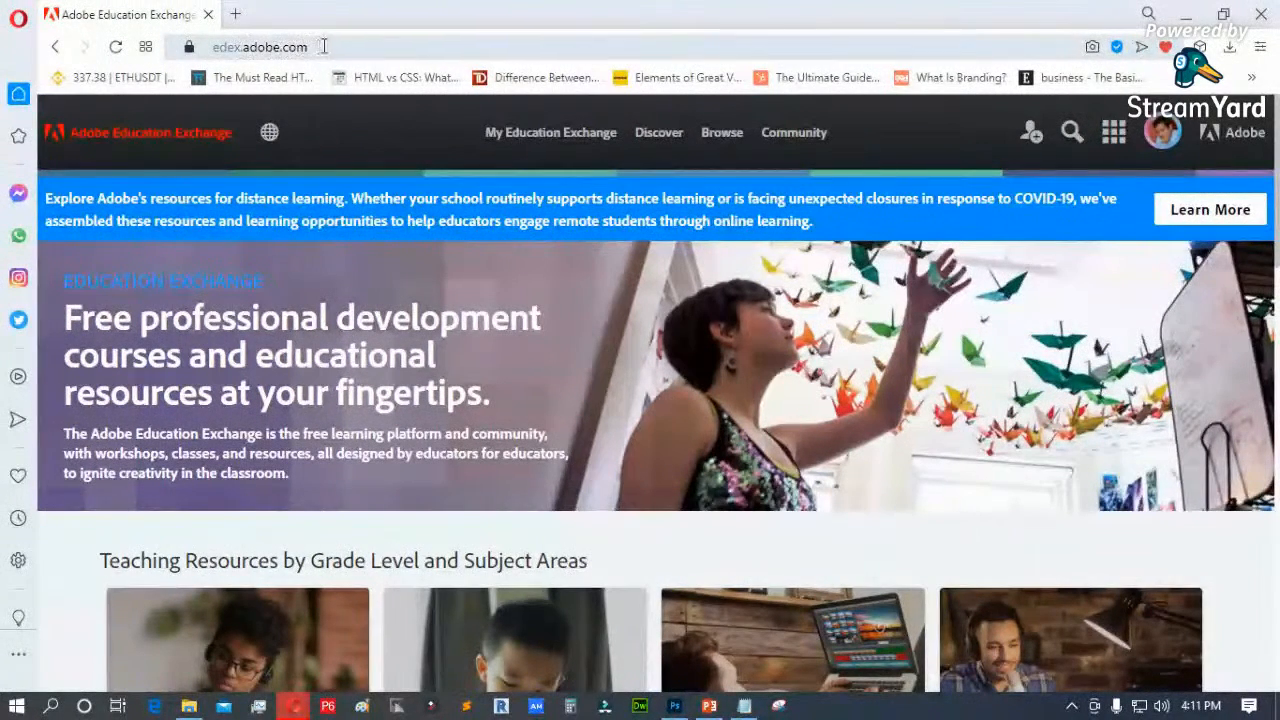
left_click(325, 46)
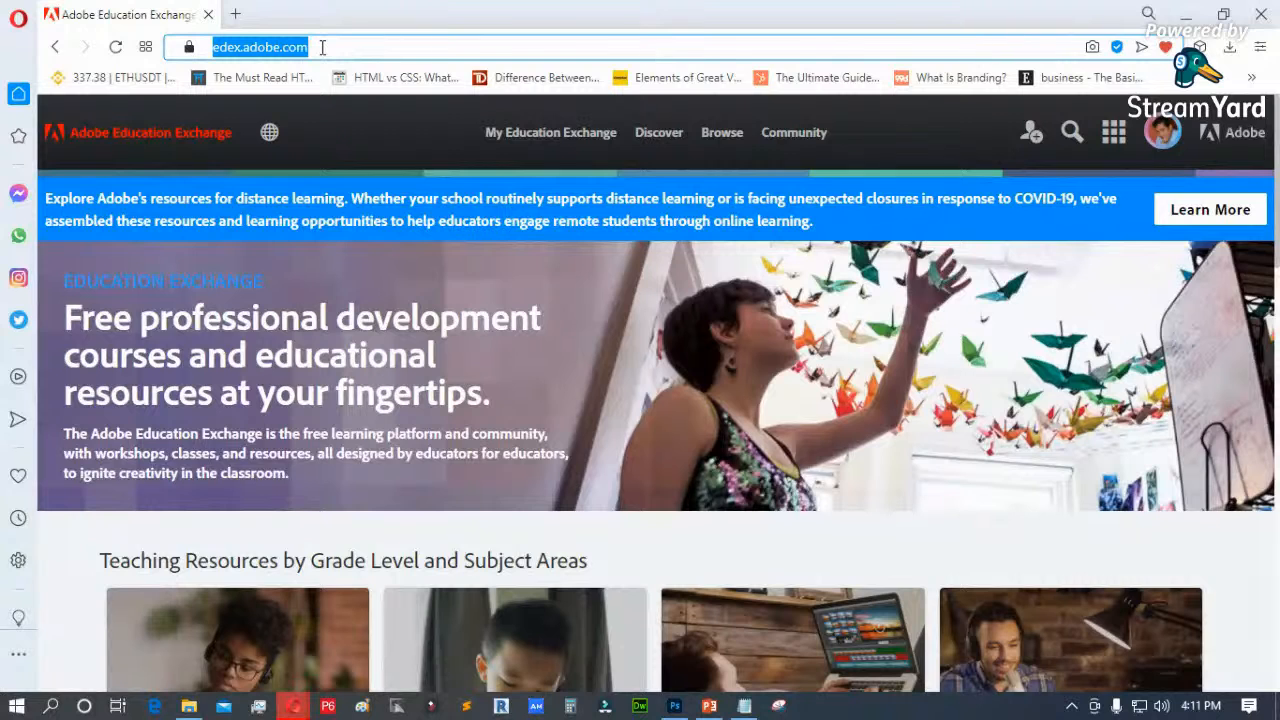
Step: Open your own Adobe Education Exchange profile and review its interests, badges, expertise and followed members
mouse_move(1160, 140)
left_click(1057, 252)
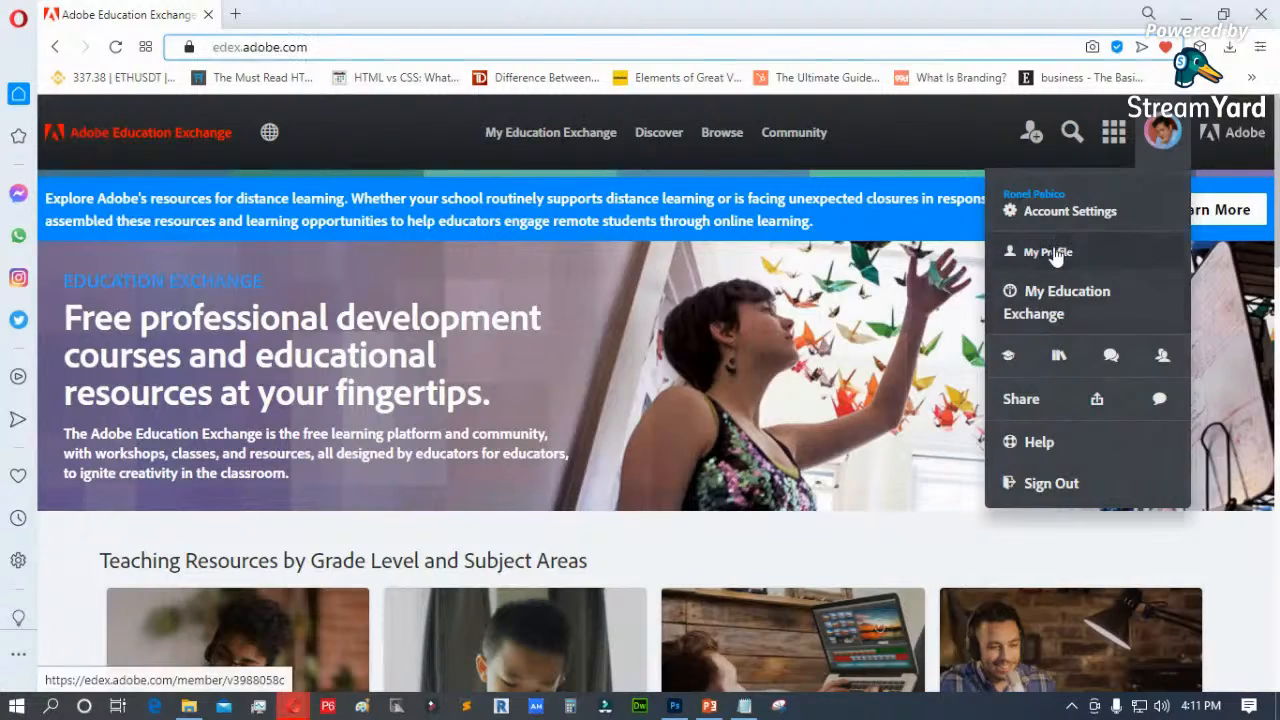
scroll(286, 443, "down", 4)
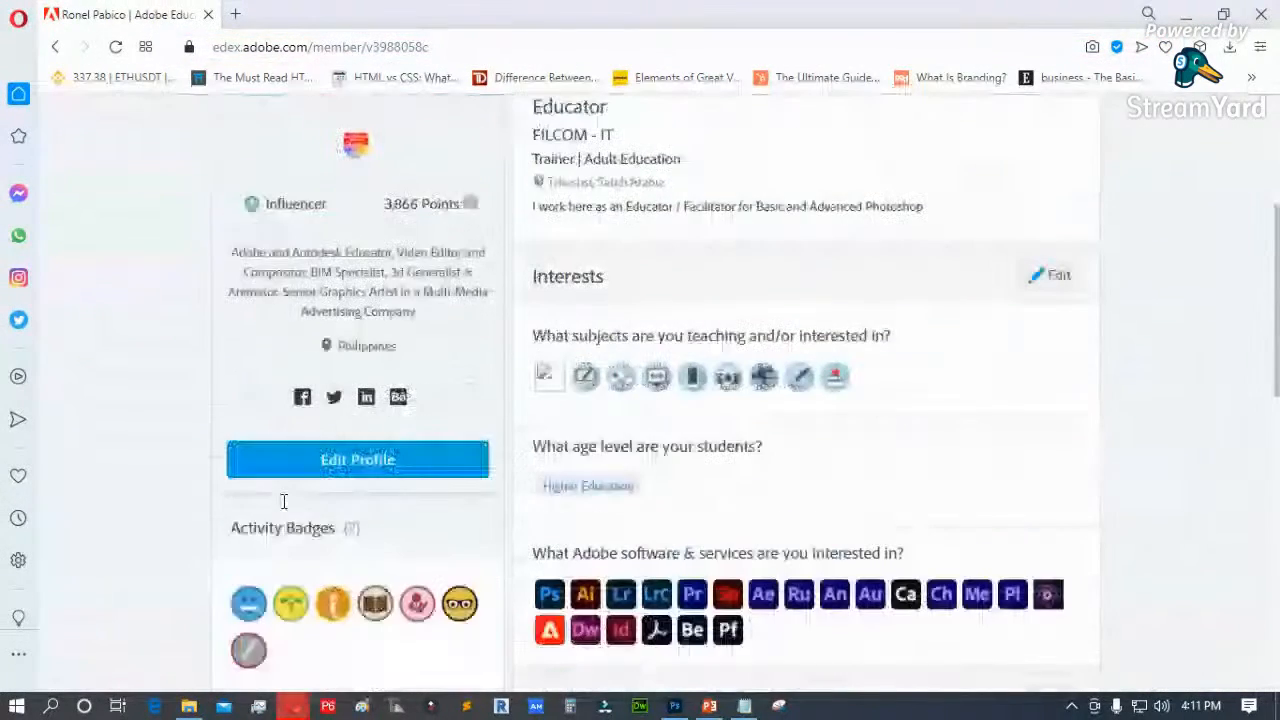
scroll(310, 500, "down", 3)
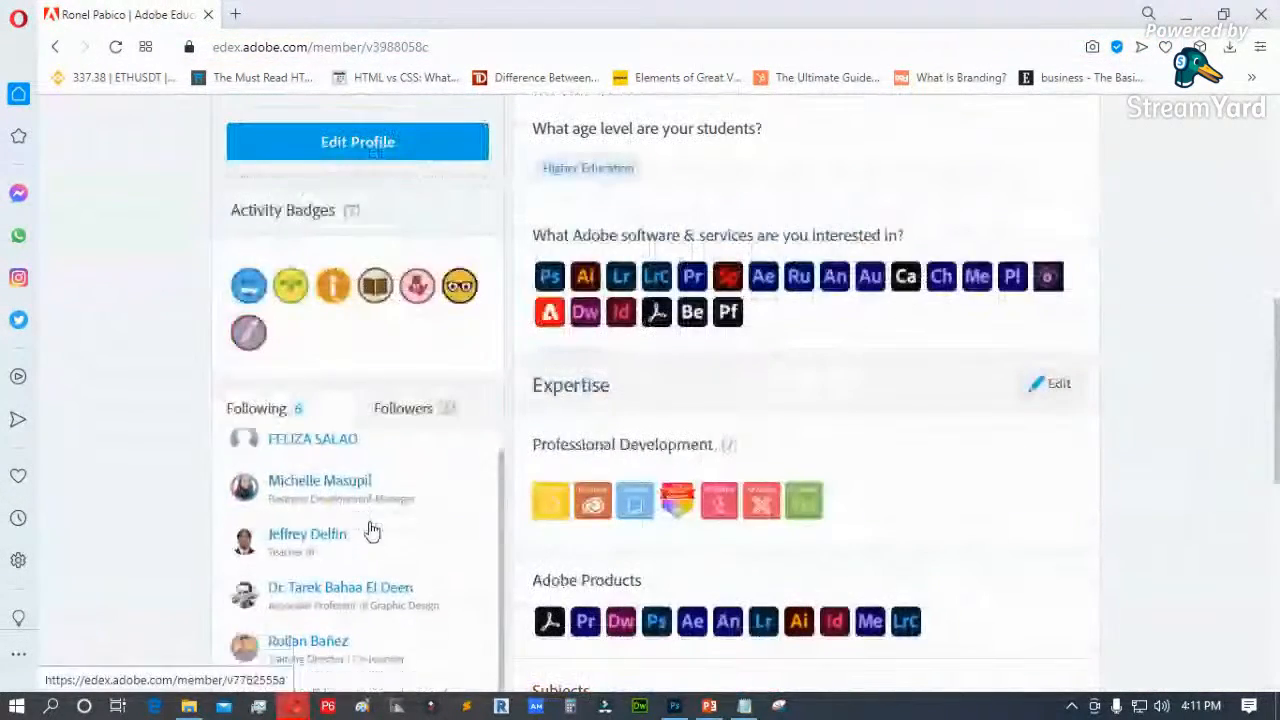
scroll(366, 529, "down", 1)
scroll(395, 480, "down", 1)
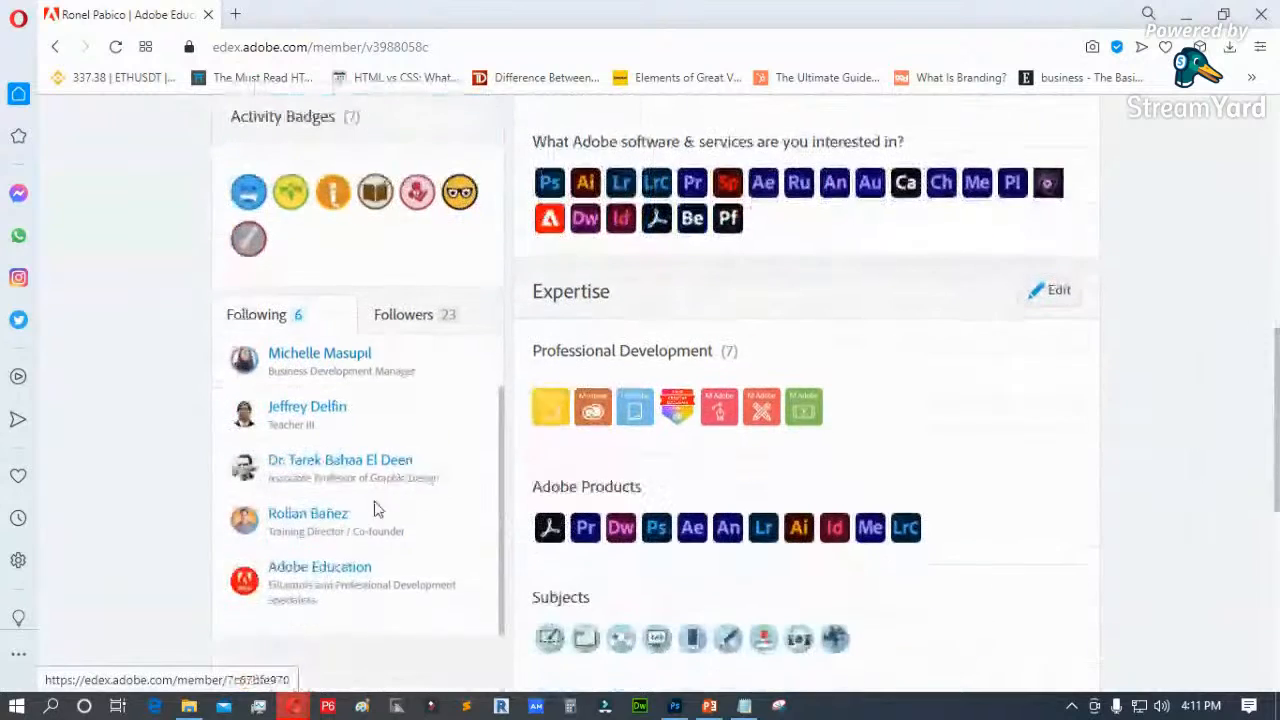
Step: Open the profile of the followed Training Director / Co-founder and review the badges, Adobe products and experience
left_click(307, 518)
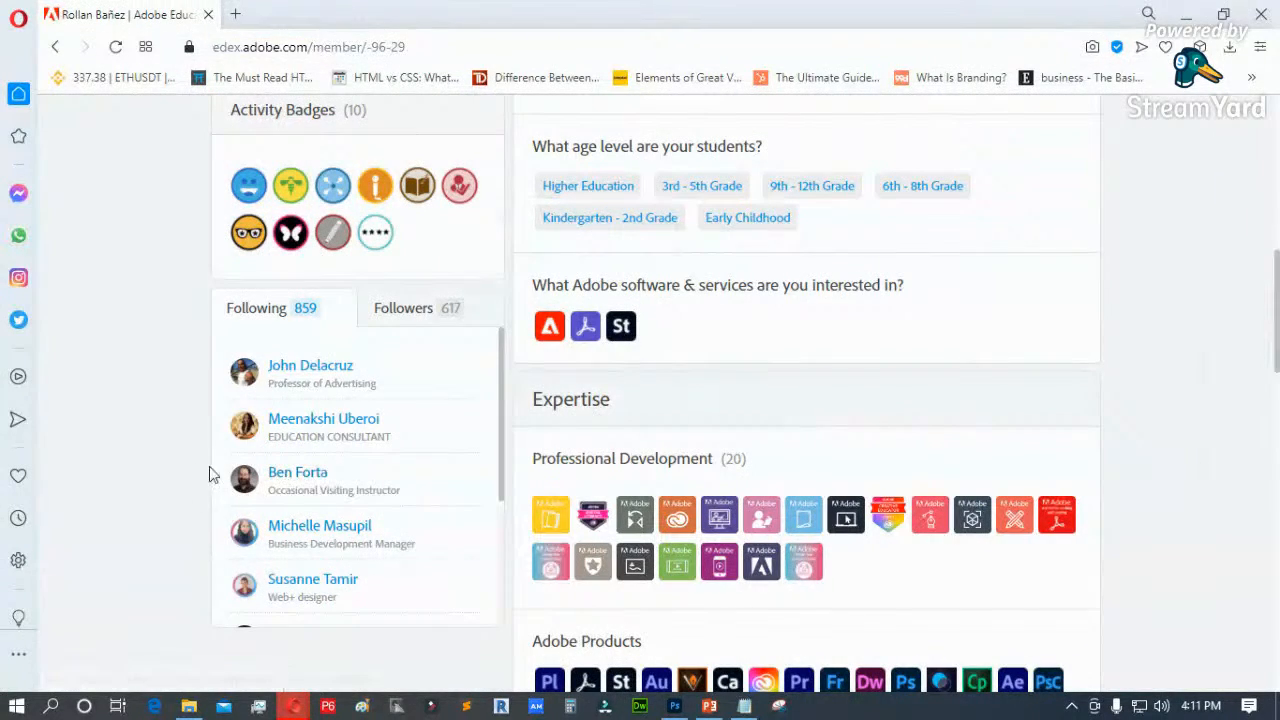
scroll(1109, 447, "down", 2)
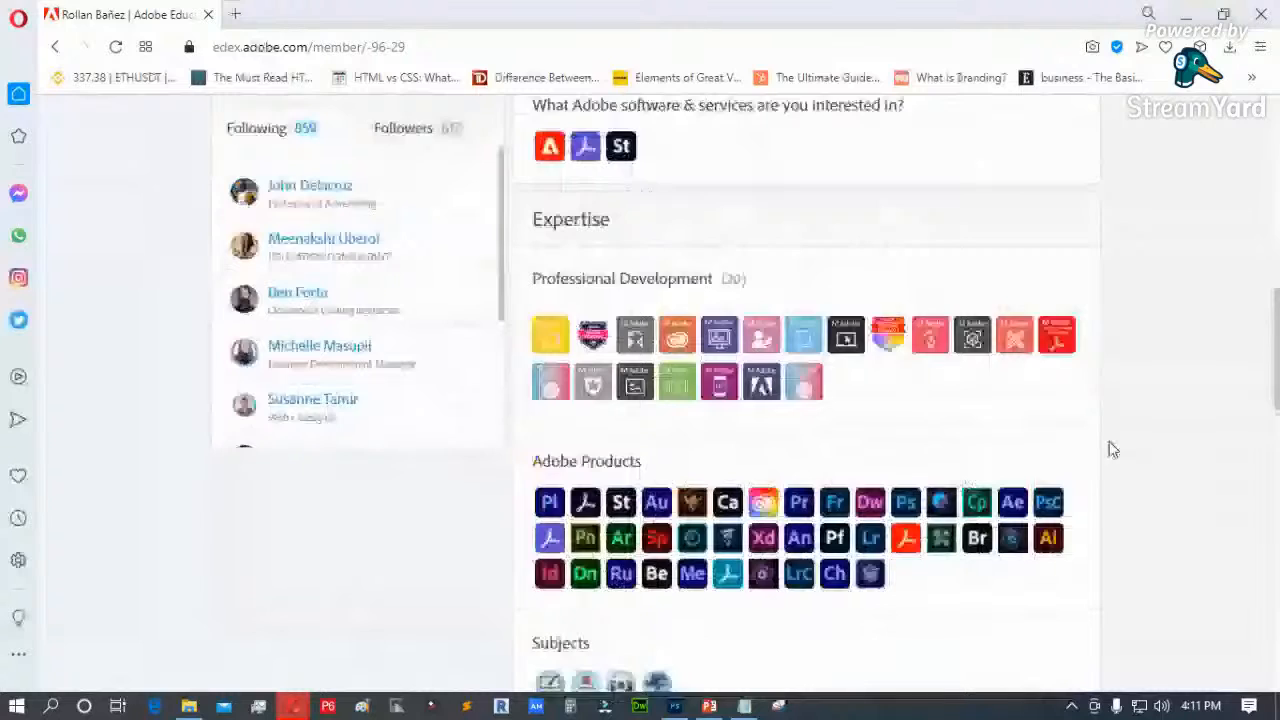
scroll(1109, 447, "down", 1)
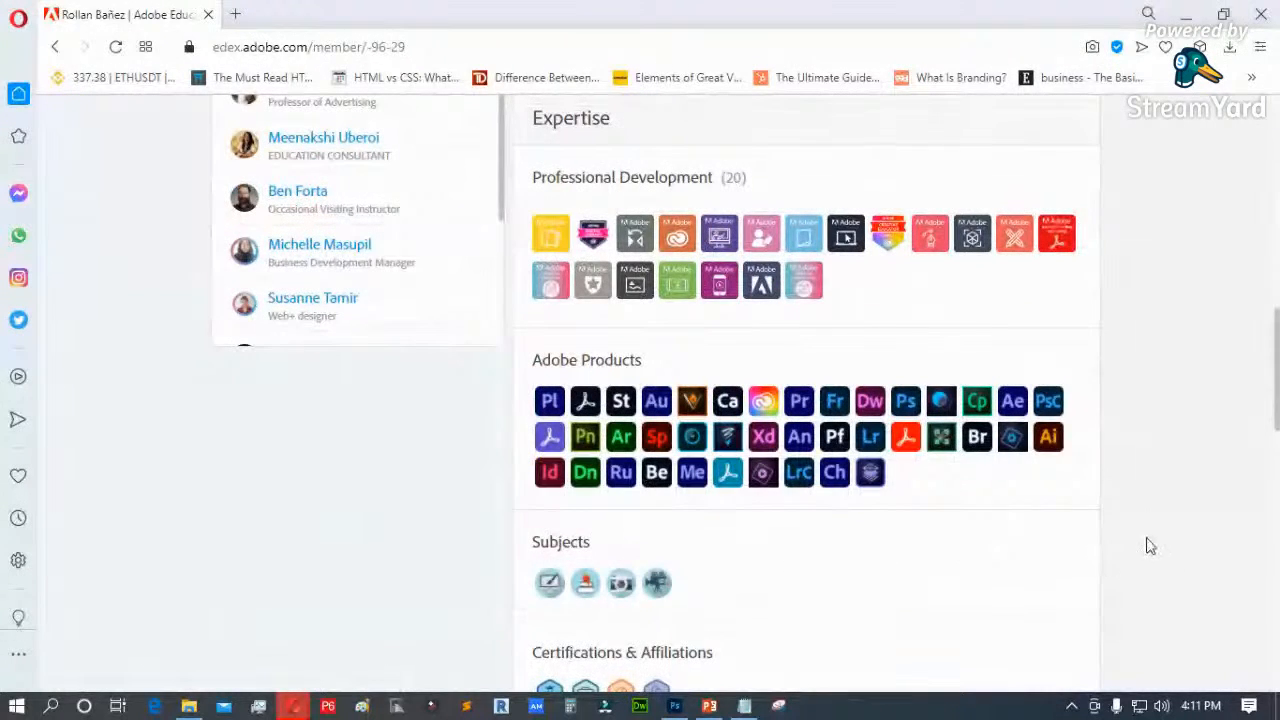
scroll(1150, 546, "up", 4)
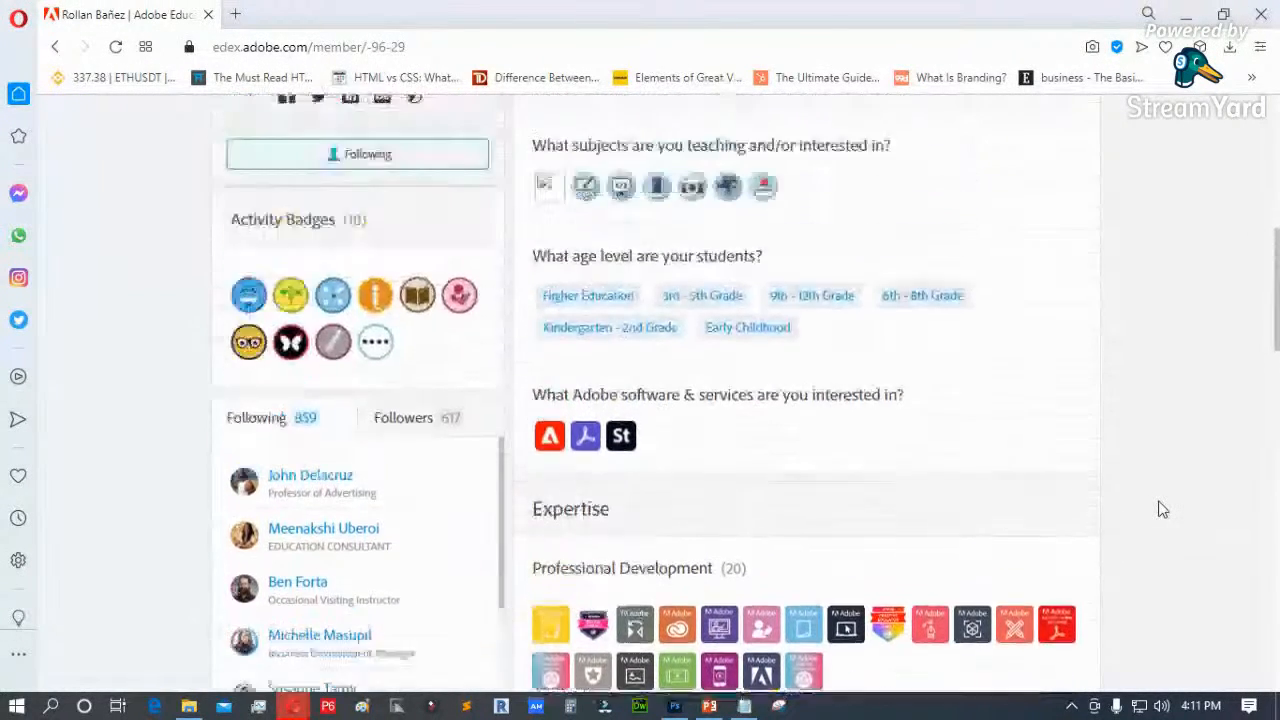
scroll(1163, 510, "up", 5)
scroll(1163, 506, "up", 2)
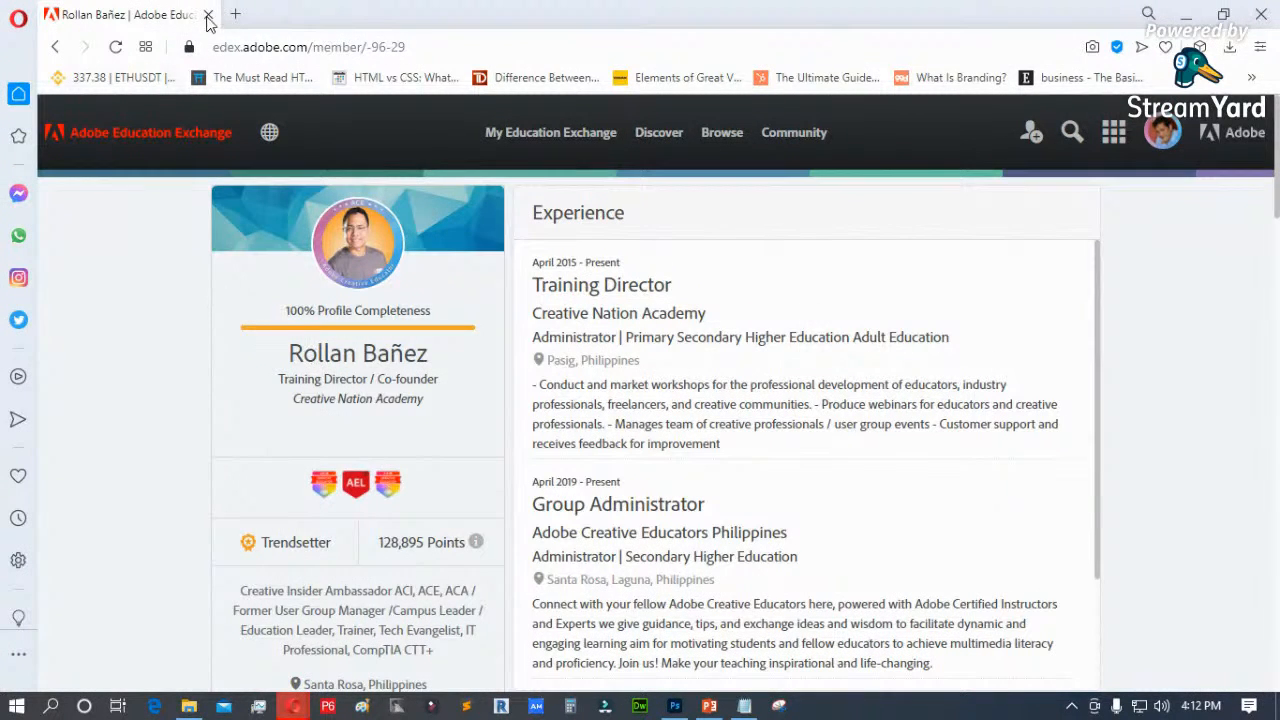
Step: Open Facebook in a new browser tab, search for mechaniweb, and view the MechaniWeb group page
left_click(237, 15)
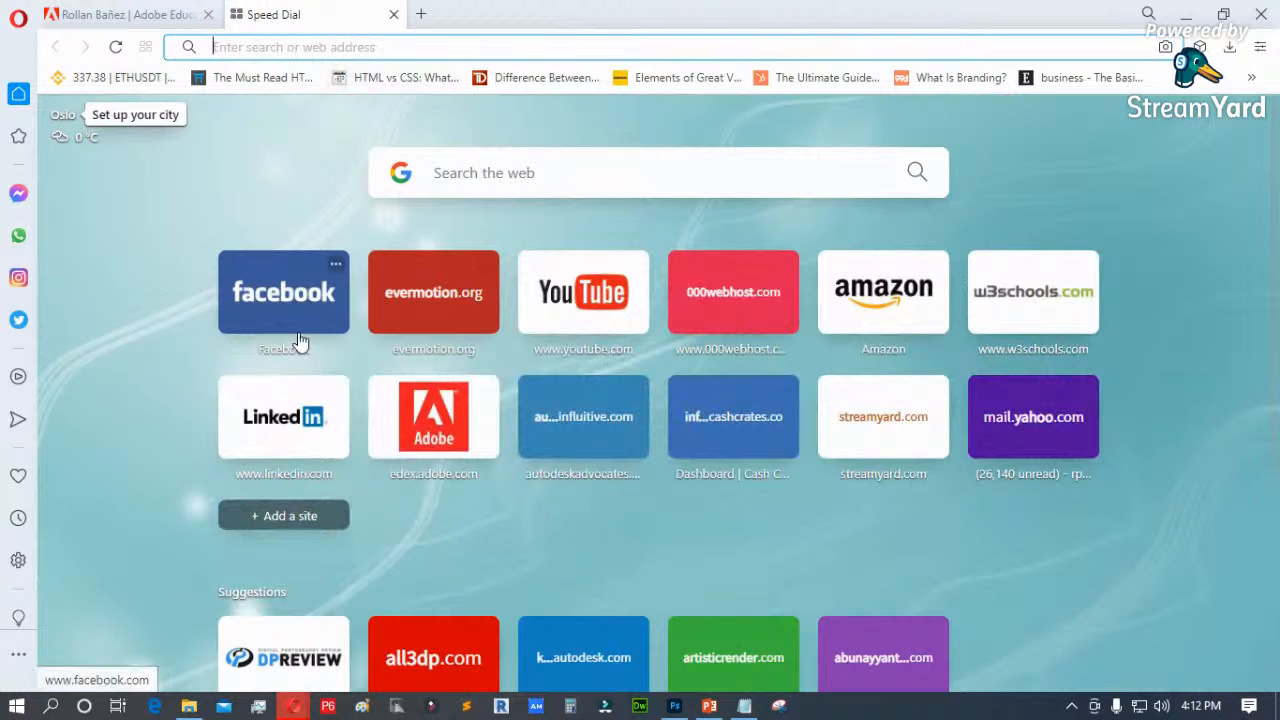
left_click(279, 277)
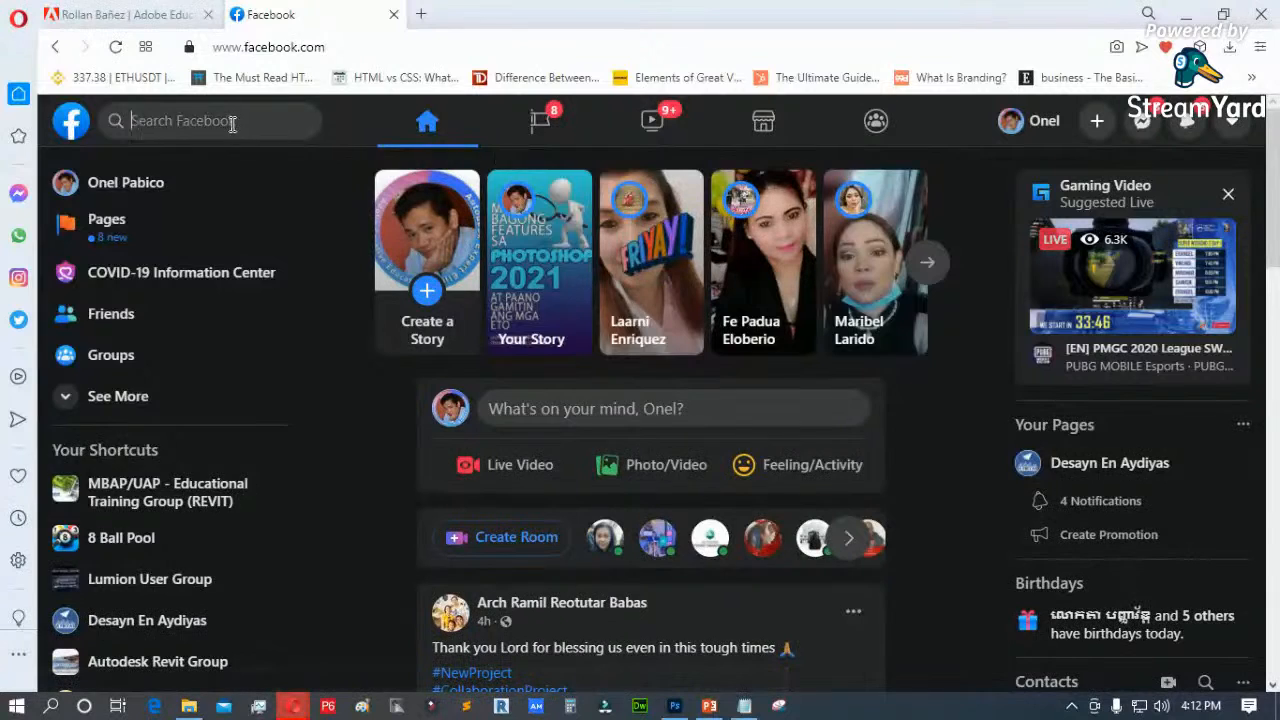
left_click(226, 117)
type("mechani")
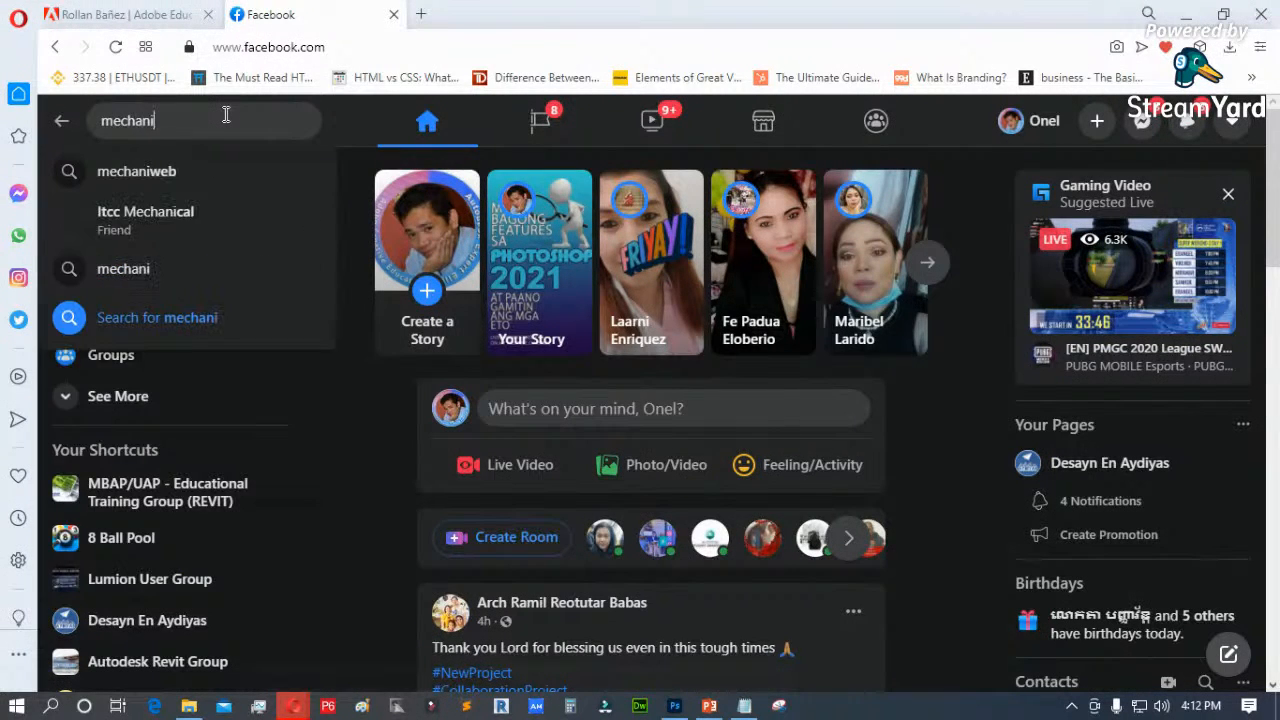
type("web")
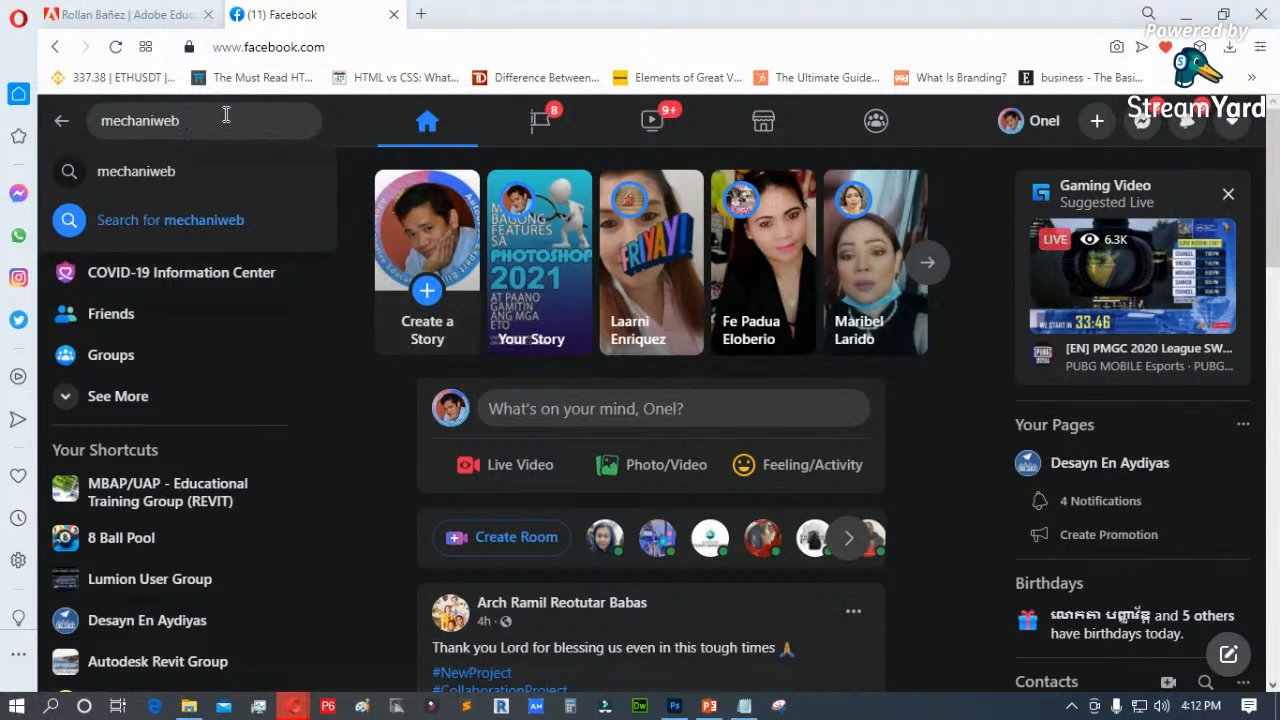
key("Return")
left_click(621, 218)
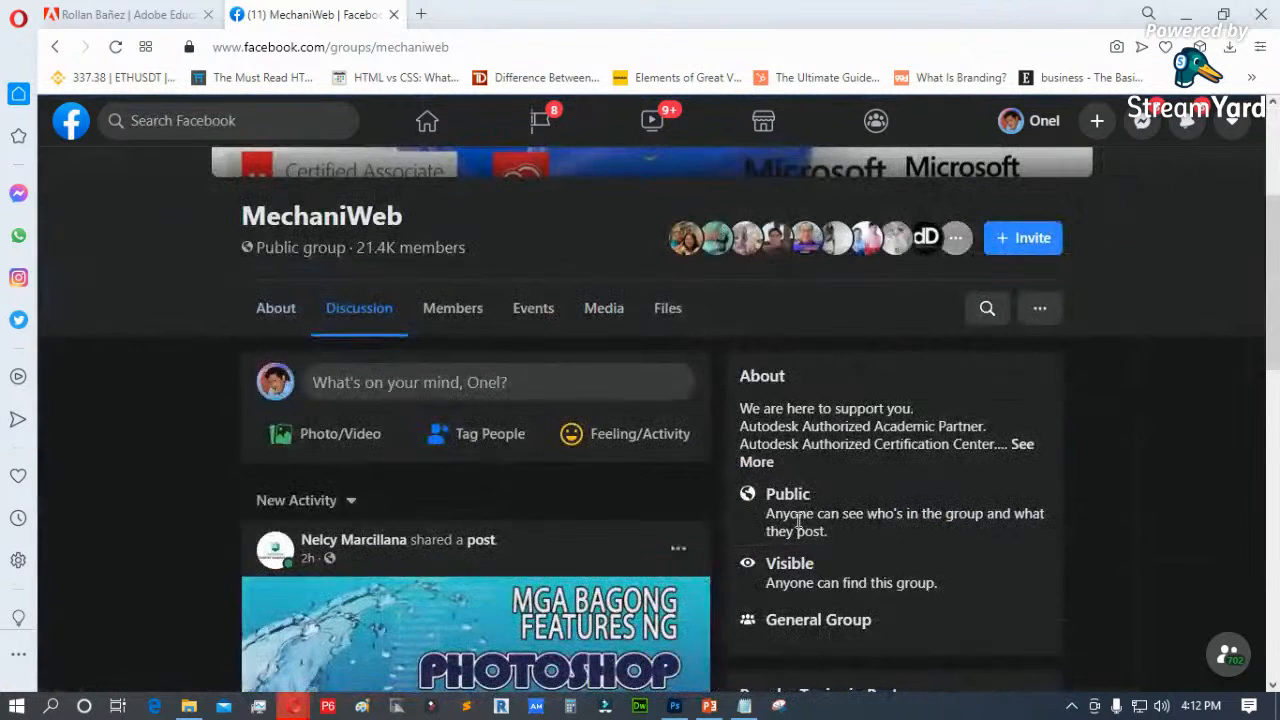
scroll(651, 257, "up", 3)
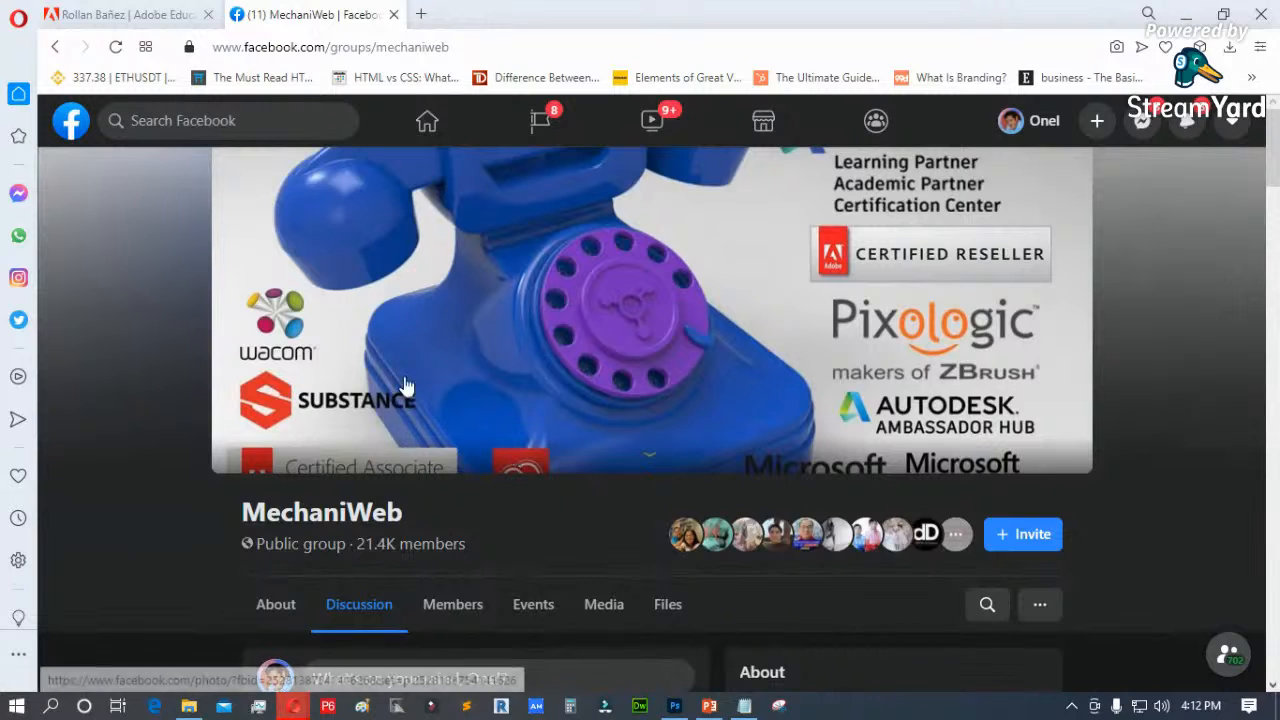
left_click(1142, 120)
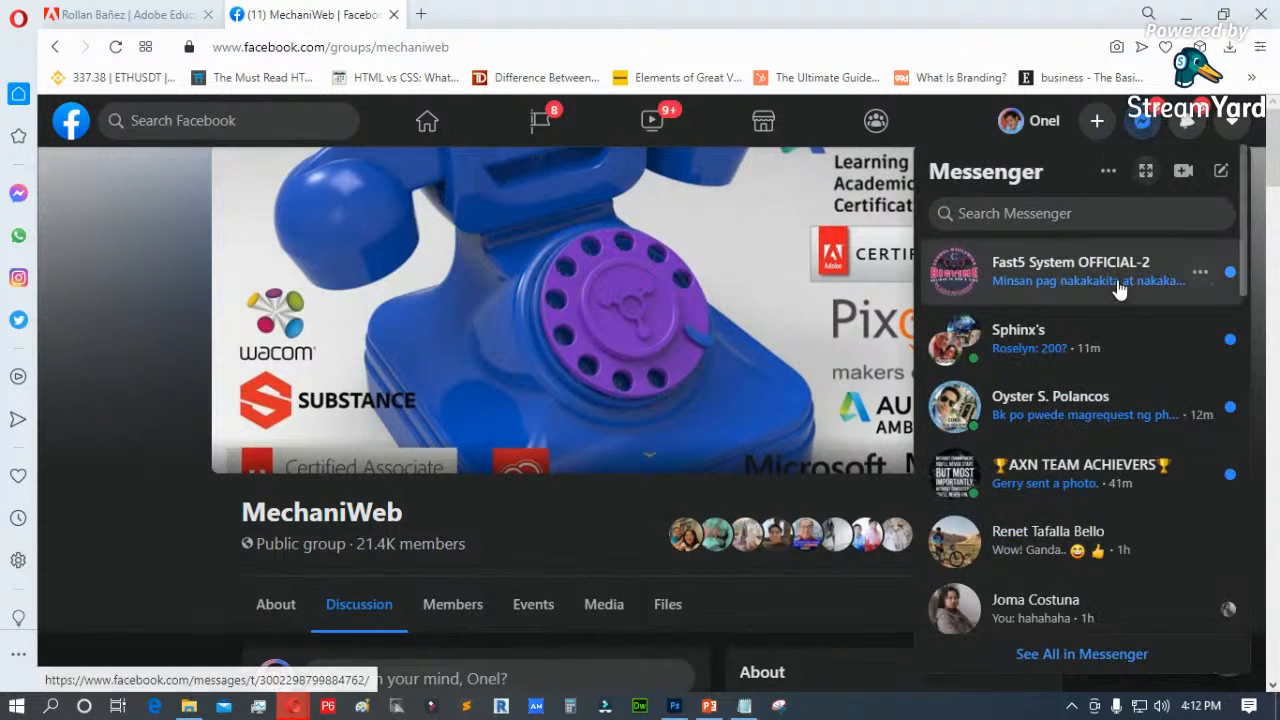
left_click(138, 382)
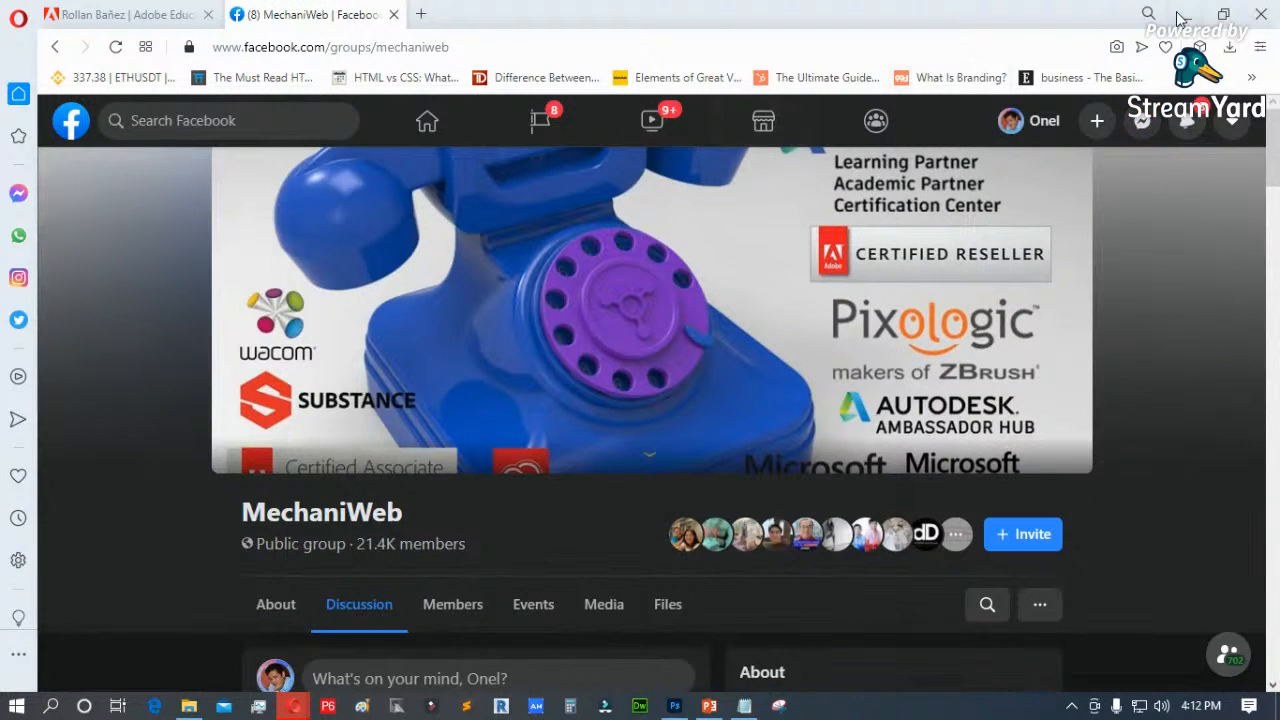
Step: Leave the browser, minimize Photoshop and the Notepad list to reveal the desktop, and preview the open Opera windows
key("alt+Tab")
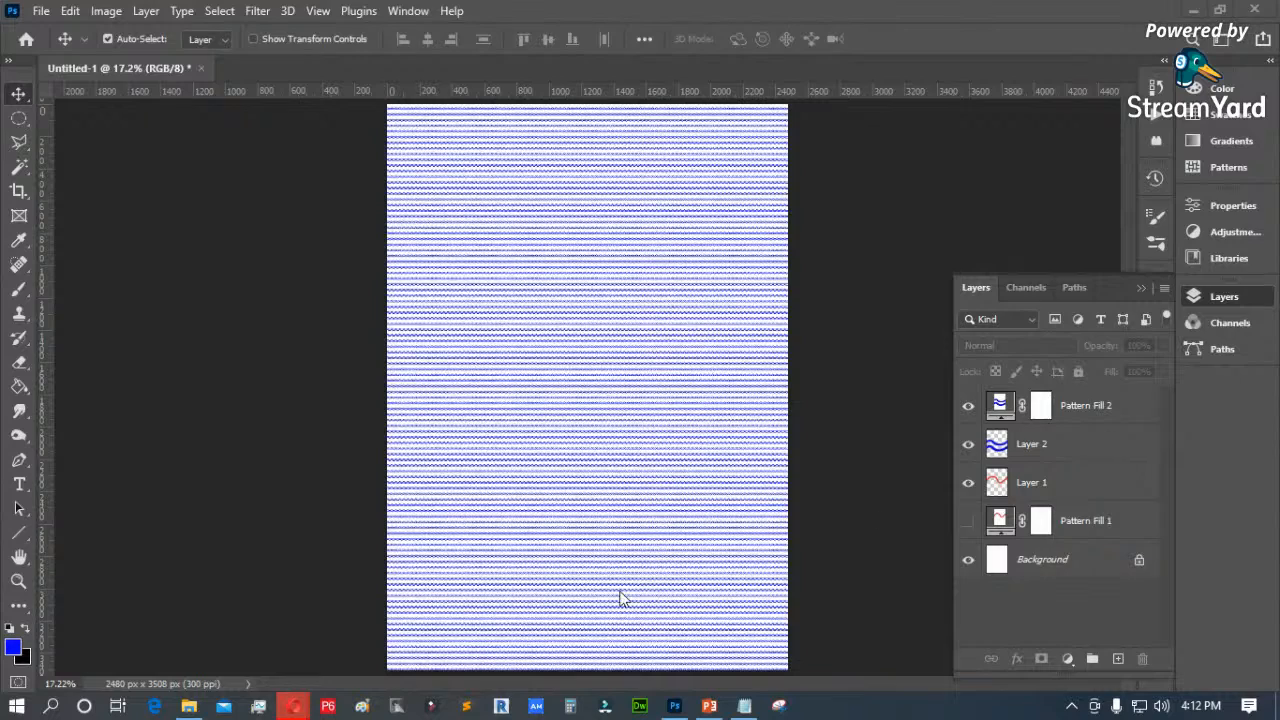
mouse_move(293, 706)
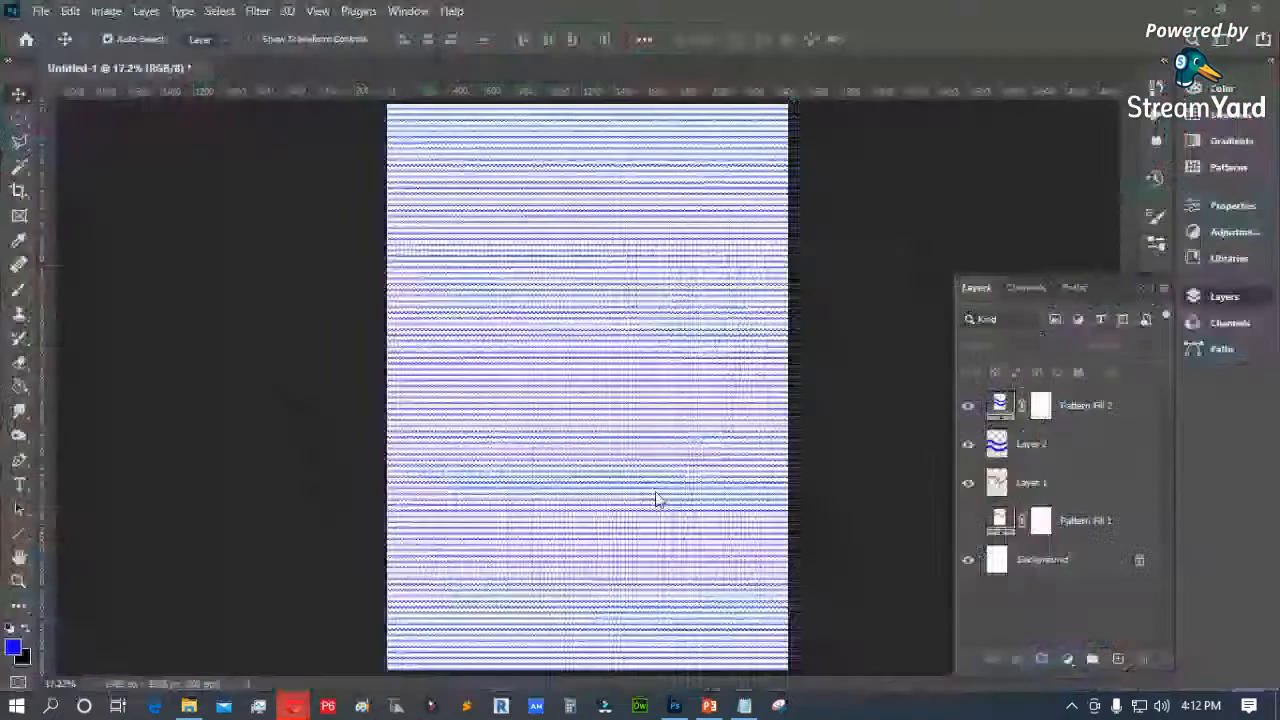
left_click(1190, 9)
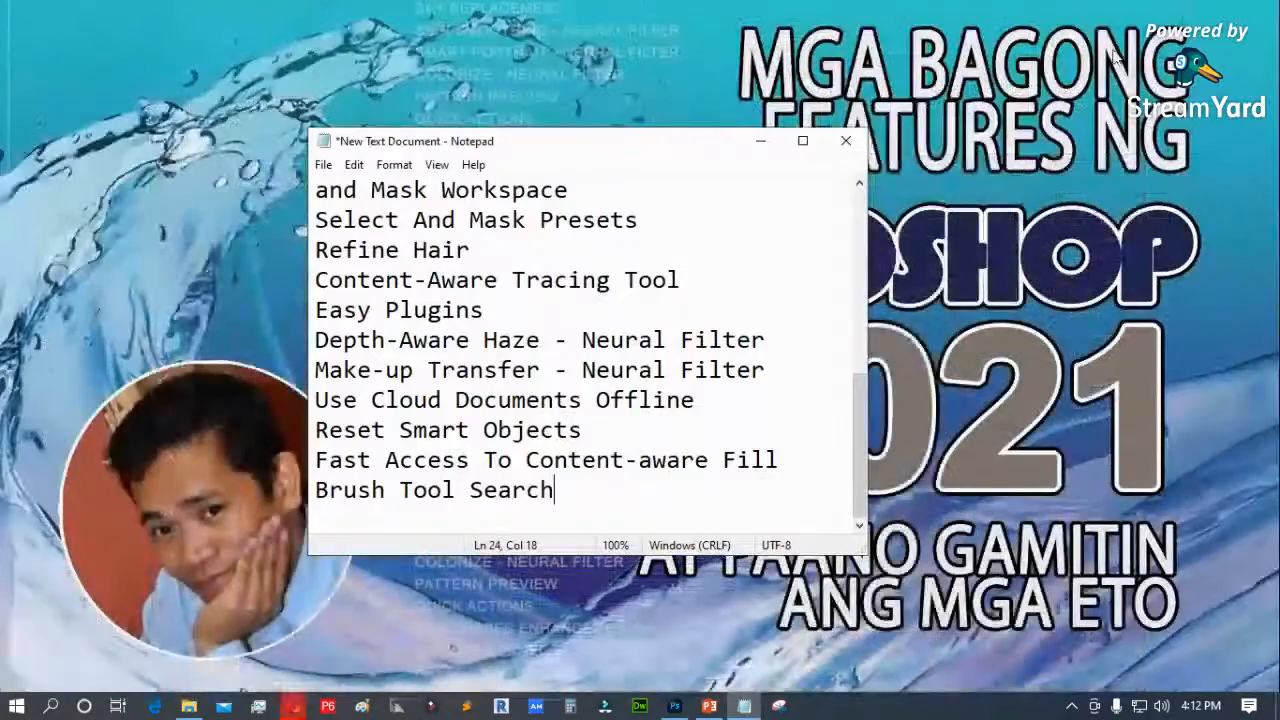
left_click(760, 141)
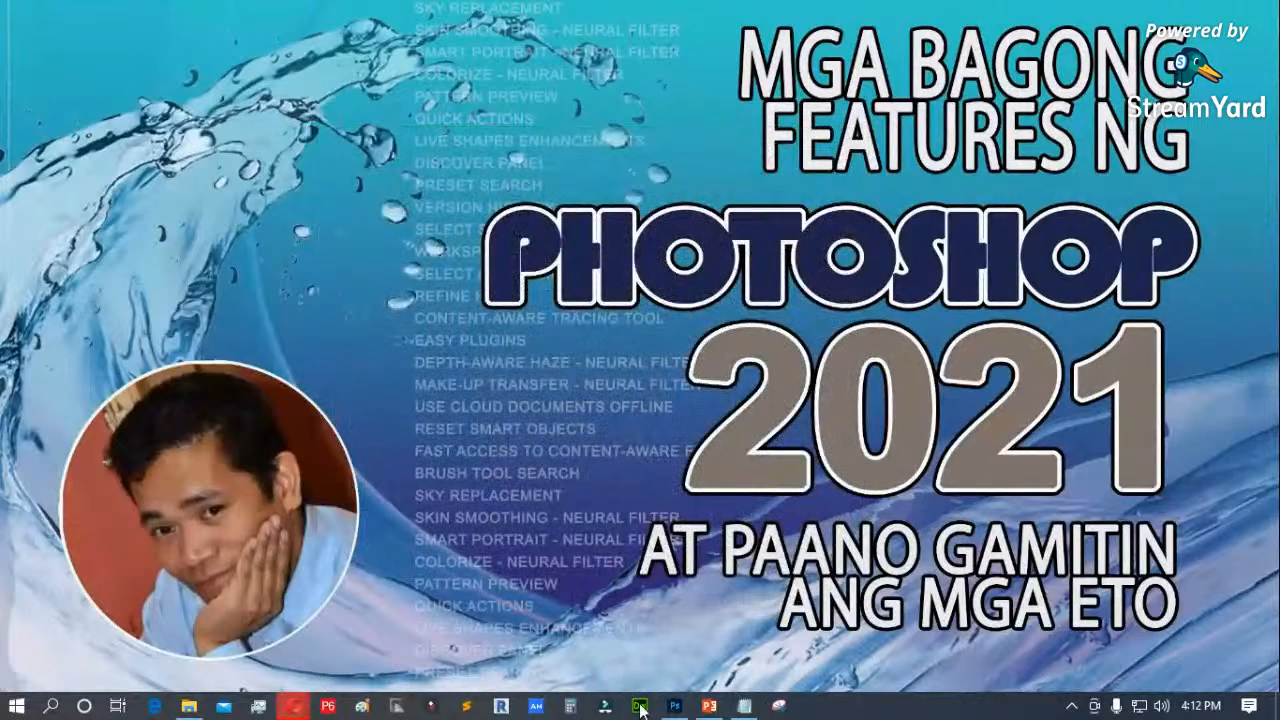
mouse_move(300, 710)
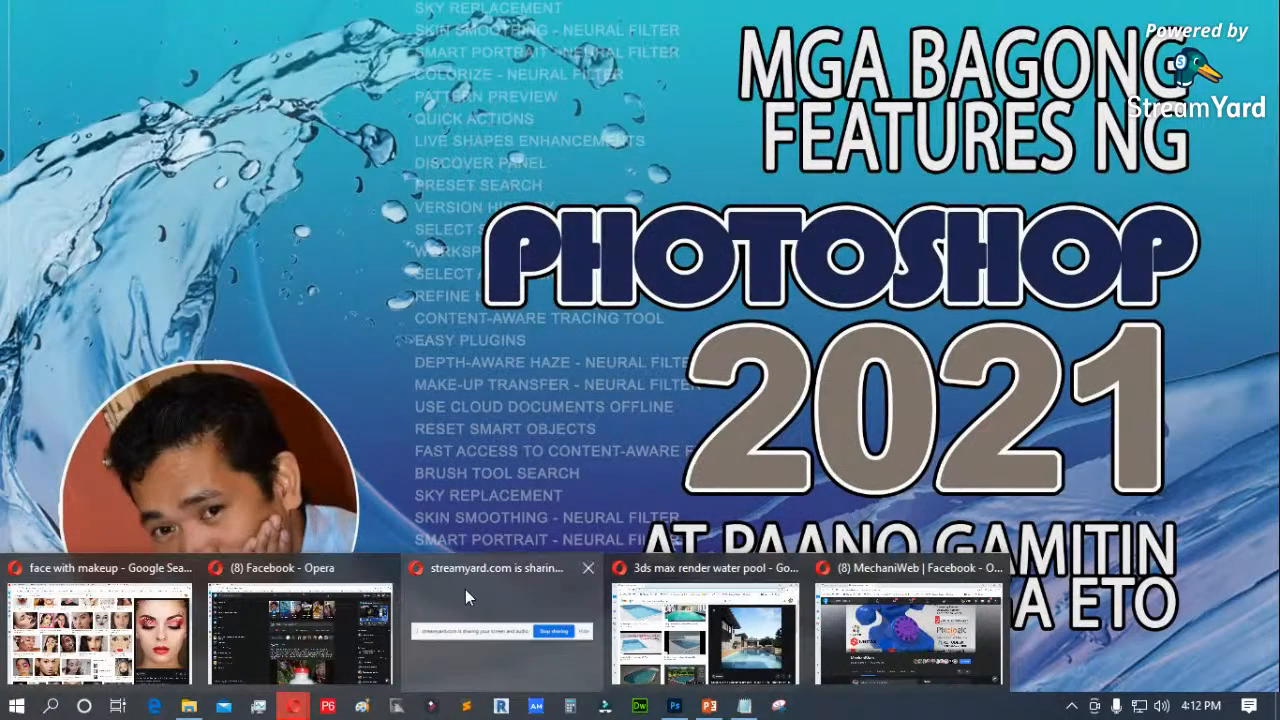